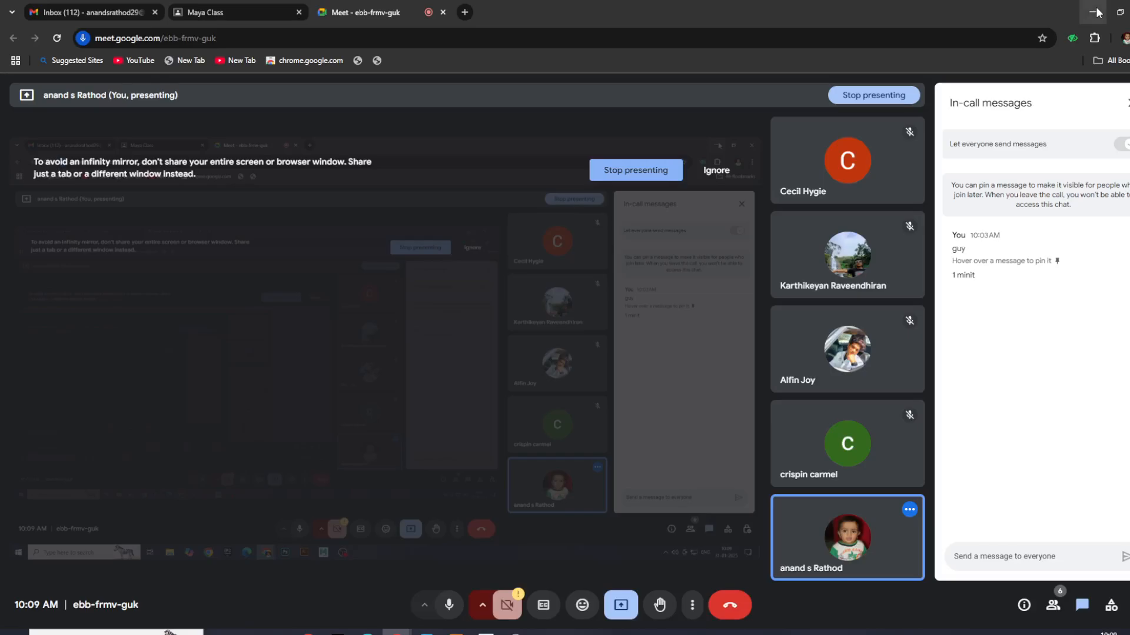
- Switch to Maya and select the loose cylinder standing on the grid beside the motorcycle
click(486, 633)
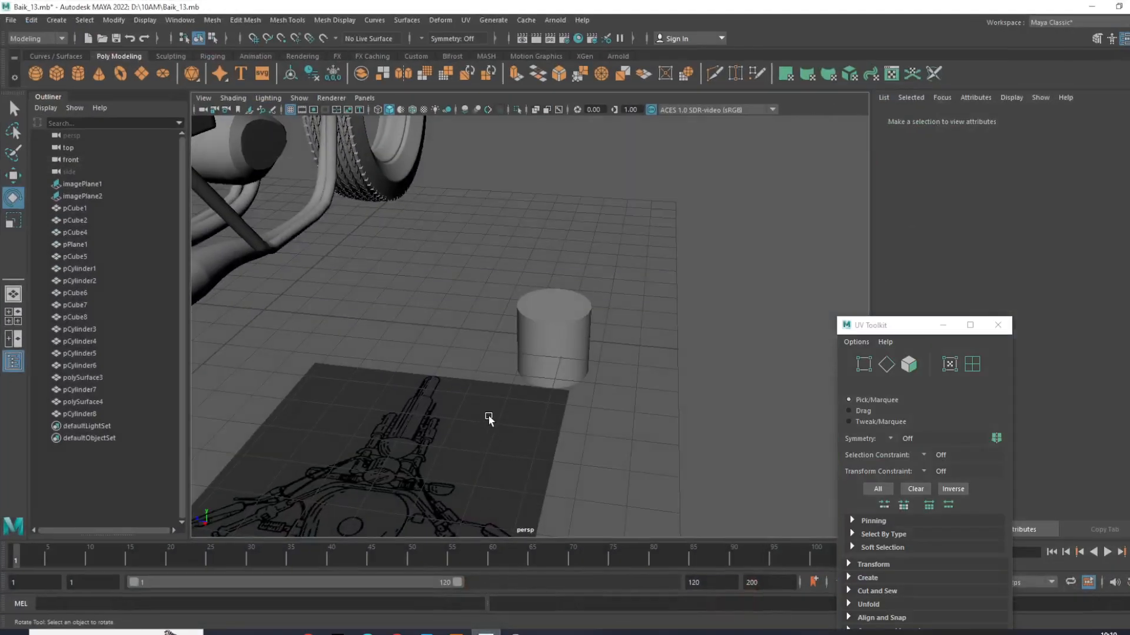
mouse_move(504, 340)
alt+mouse_down()
mouse_move(434, 370)
mouse_move(497, 353)
alt+mouse_up()
click(473, 365)
scroll(496, 353, down, 3)
scroll(523, 379, up, 3)
drag(549, 404, 527, 413)
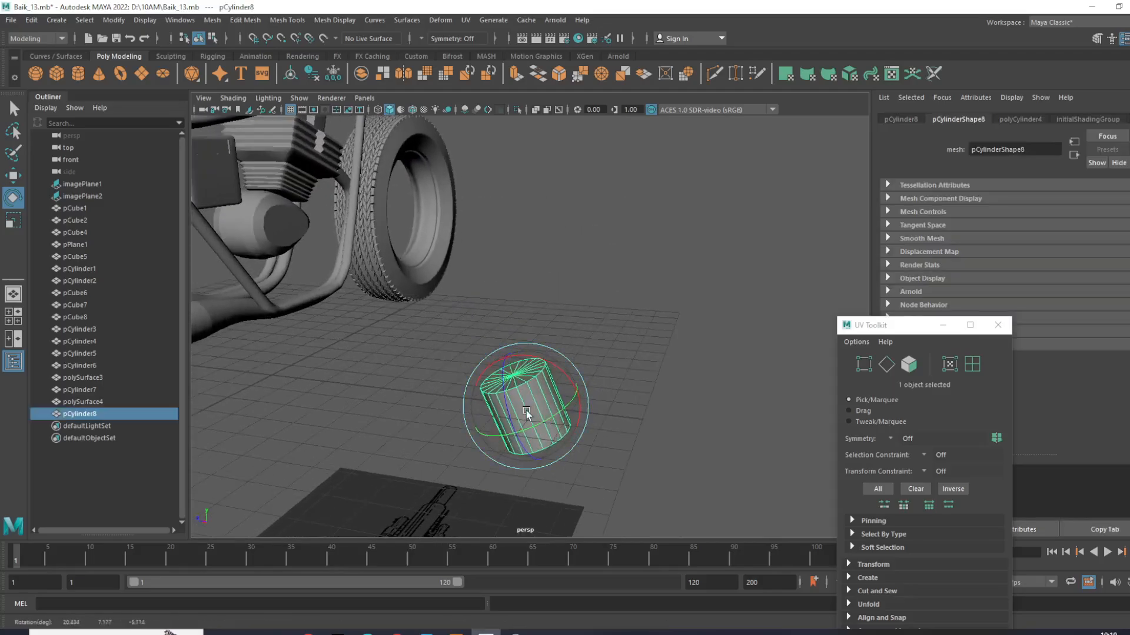
key(w)
key(ctrl+z)
key(ctrl+z)
- Raise the cylinder to about 5.1 on Y and set its Z rotation to -90
alt+drag(532, 360, 534, 313)
key(e)
drag(522, 357, 515, 409)
alt+drag(518, 407, 568, 405)
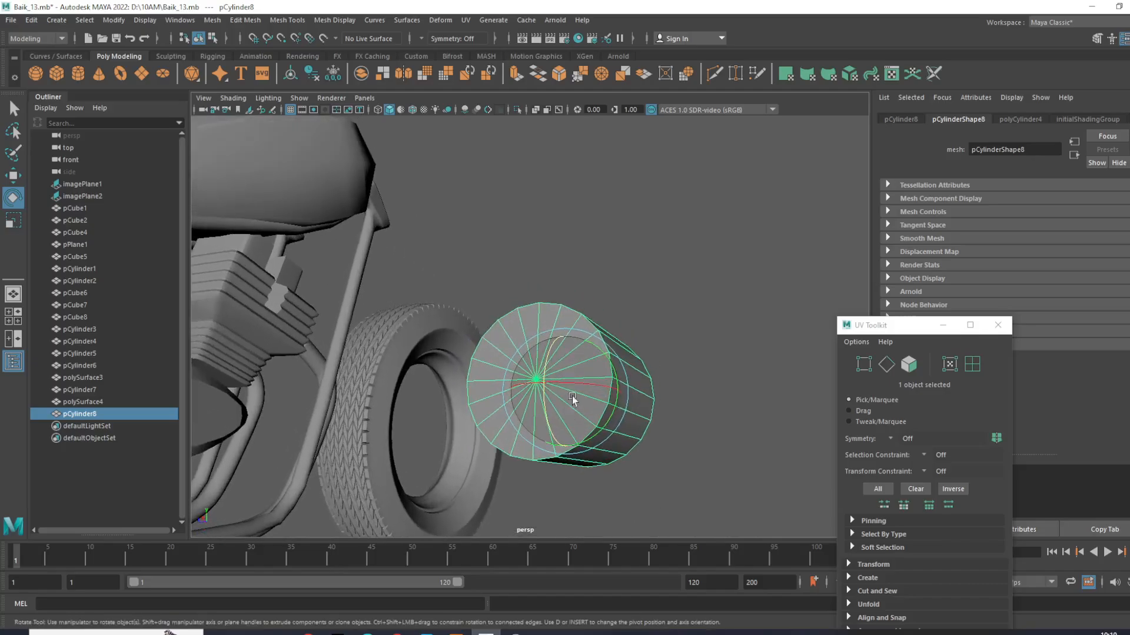
key(ctrl+a)
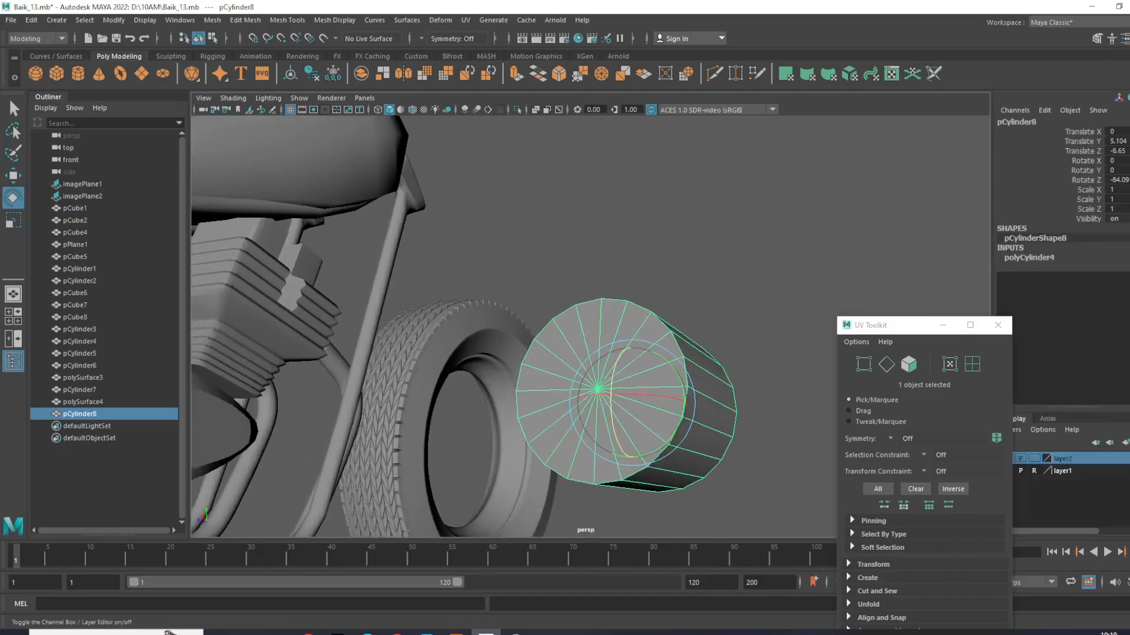
click(1117, 180)
text(-90)
key(Return)
- Set the cylinder's X rotation to 90
click(746, 252)
alt+drag(746, 252, 683, 363)
scroll(764, 282, down, 4)
click(746, 290)
click(1117, 160)
key(Return)
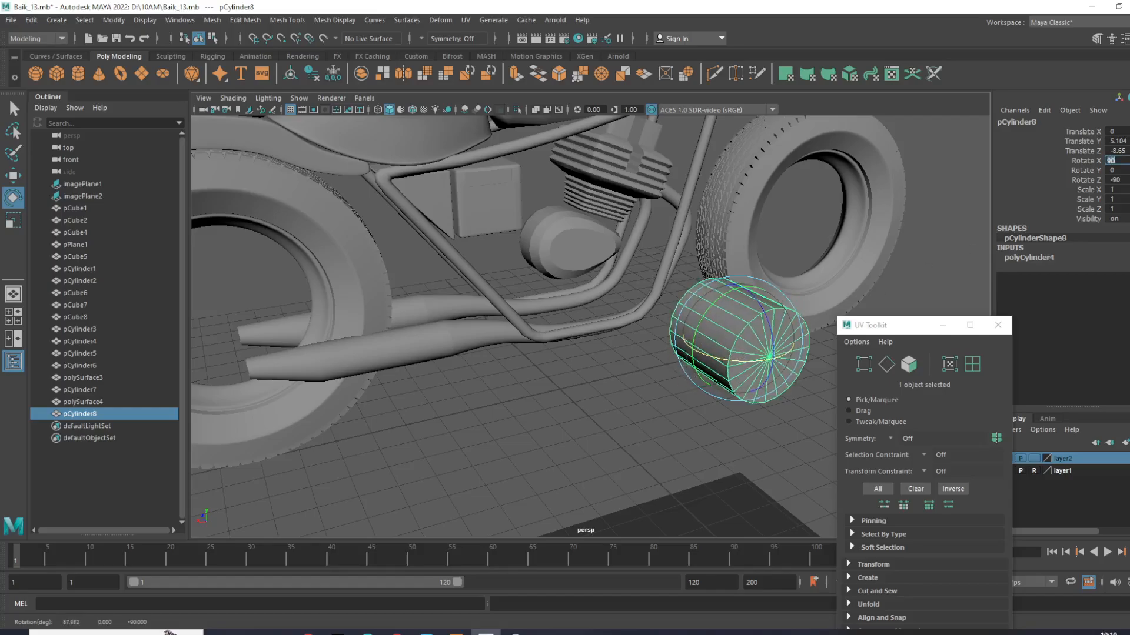
- Reselect the cylinder for moving and shift the UV Toolkit window clear of the cylinder's attributes
click(565, 404)
scroll(564, 404, down, 3)
alt+drag(578, 392, 700, 370)
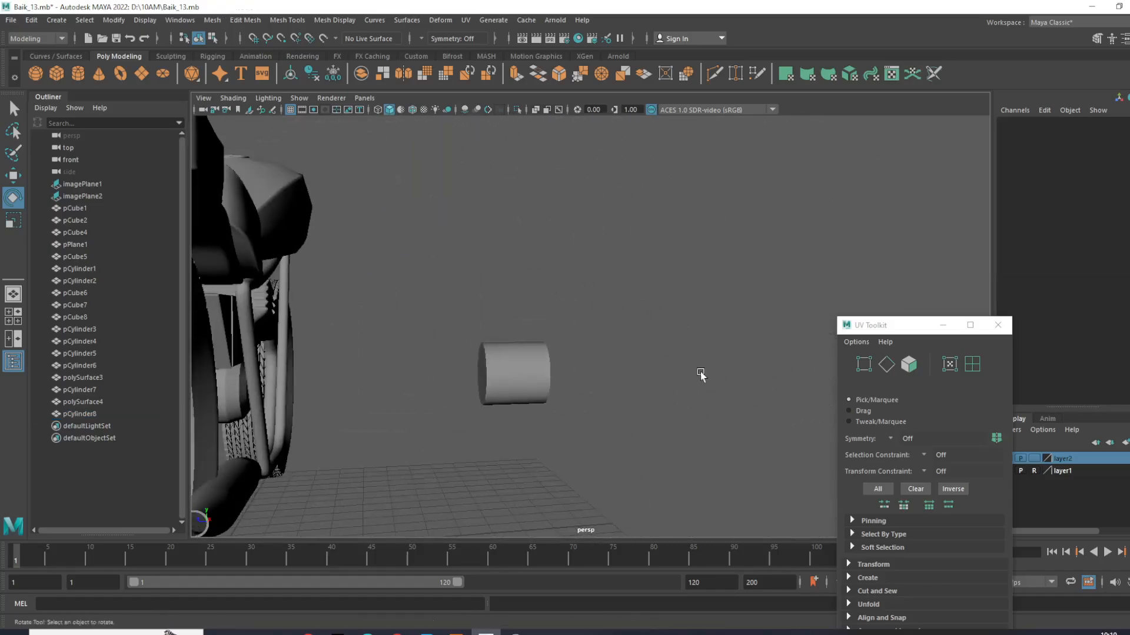
scroll(530, 375, up, 3)
click(493, 378)
scroll(489, 377, up, 2)
alt+middle_drag(489, 380, 630, 323)
alt+drag(629, 323, 564, 334)
key(w)
drag(887, 329, 866, 466)
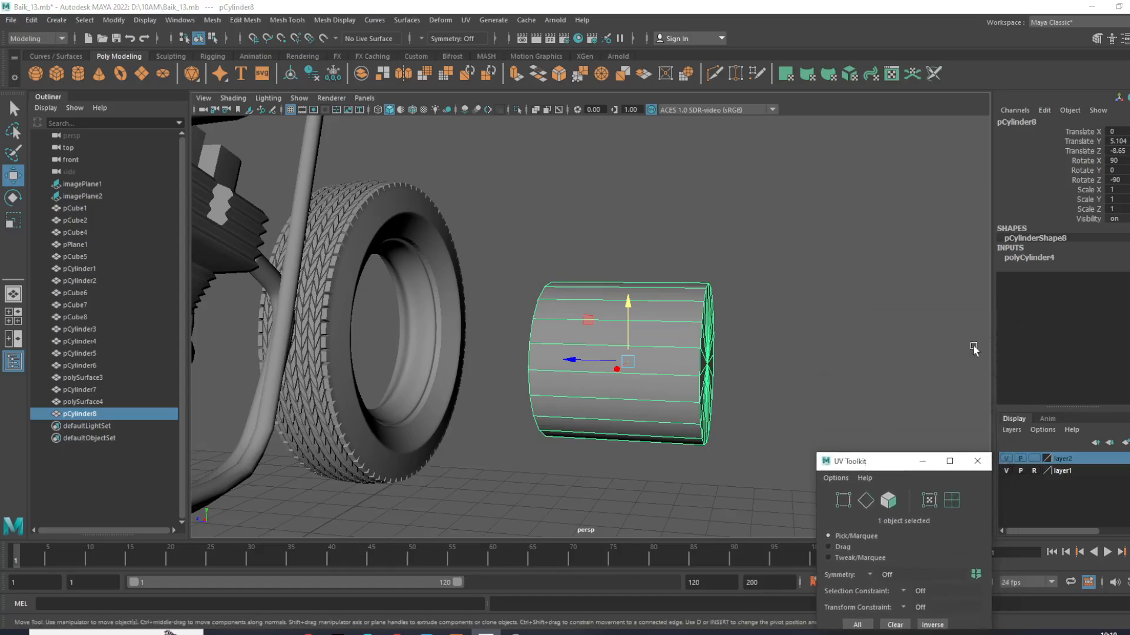
- Increase the cylinder's axis subdivisions through 40 and 60 to 80
click(1034, 259)
double_click(1125, 289)
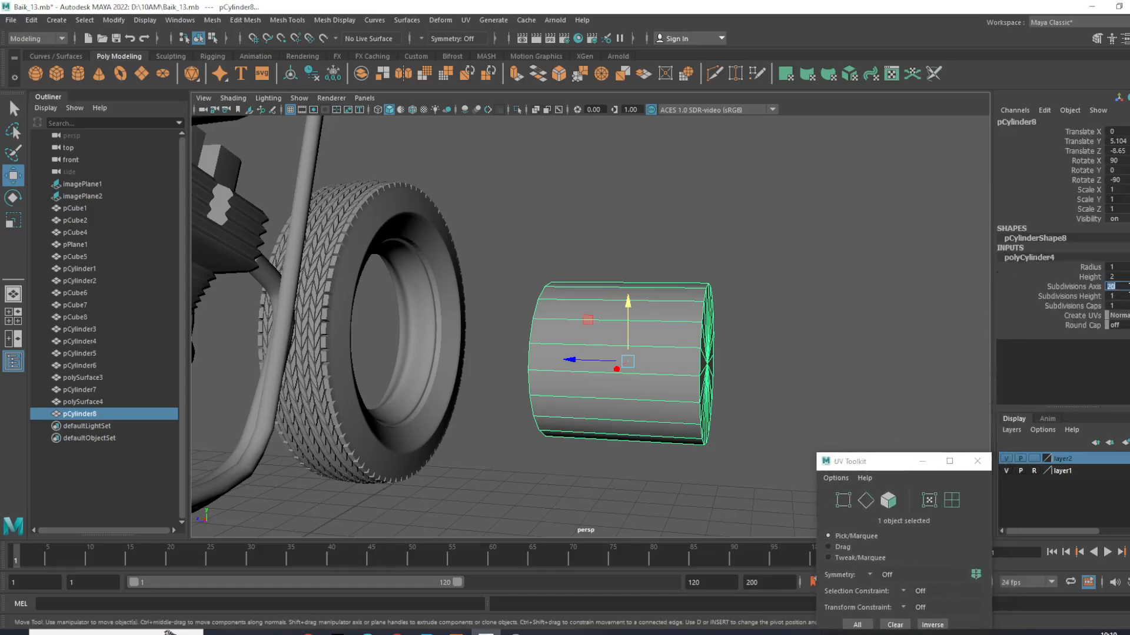
text(40)
key(Return)
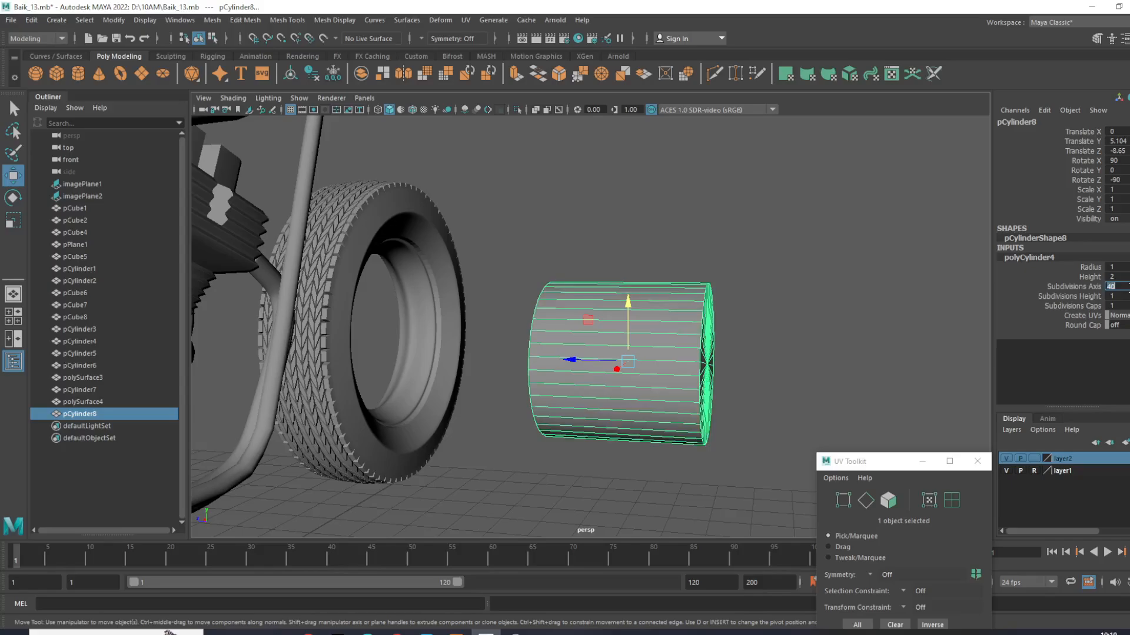
text(60)
key(Return)
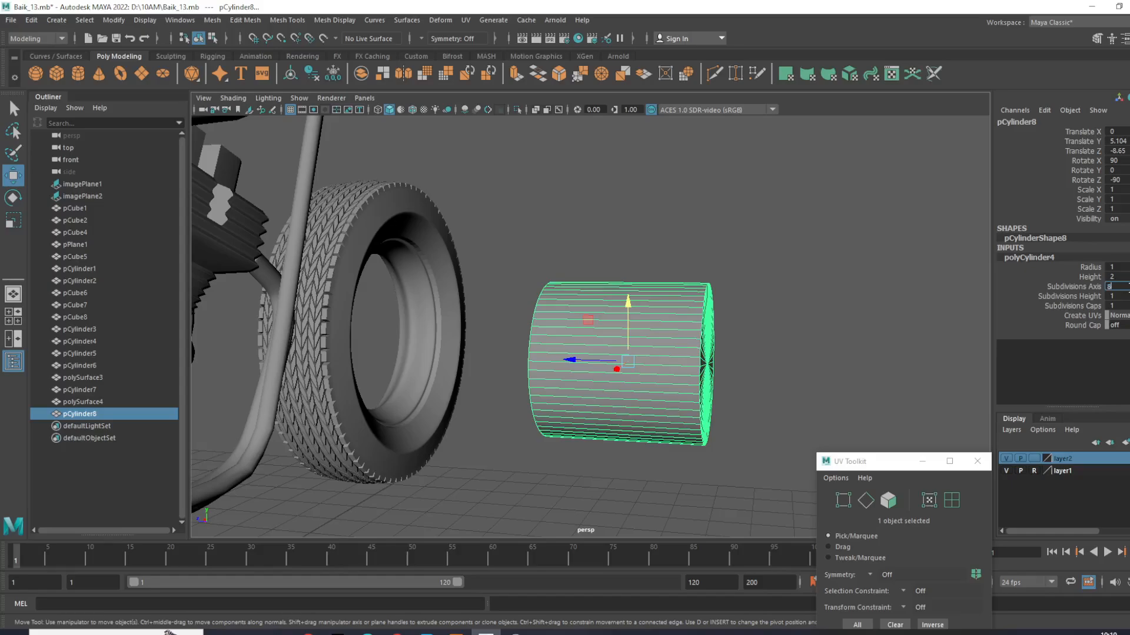
text(80)
key(Return)
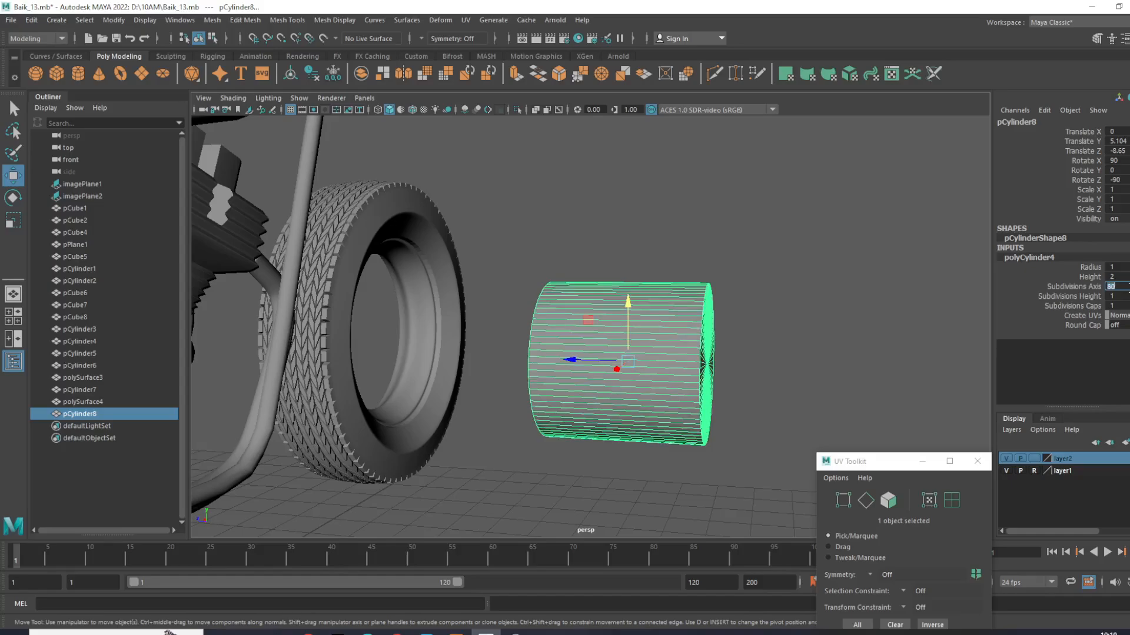
- Flatten the cylinder along its own axis into a disc with a Y scale of about 0.257
click(729, 343)
click(585, 361)
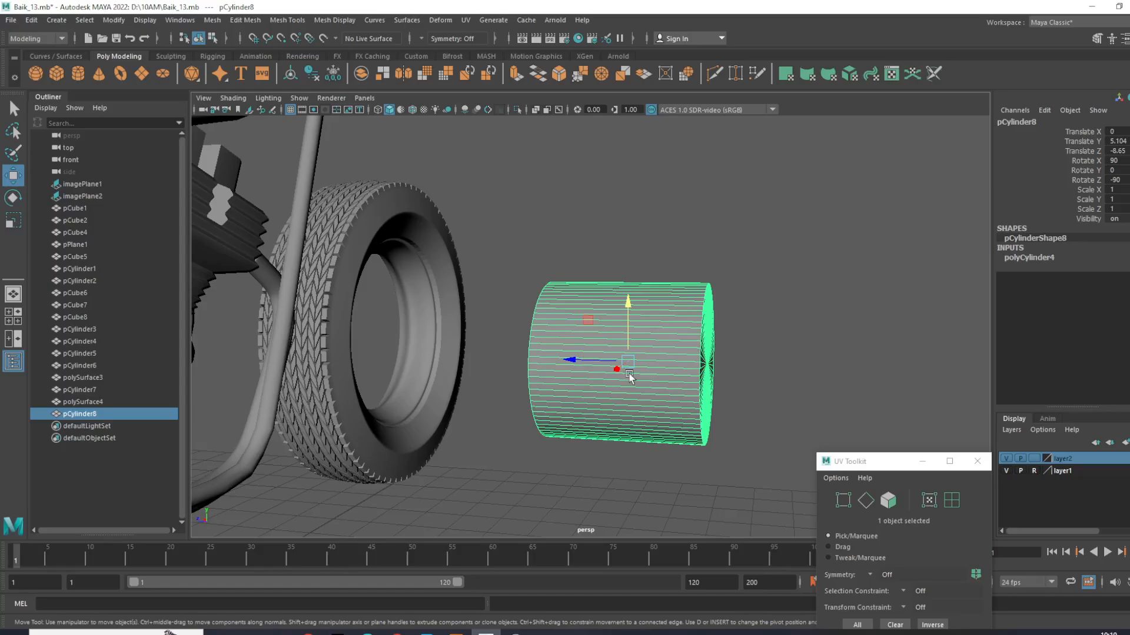
key(e)
key(r)
click(580, 360)
drag(584, 363, 623, 385)
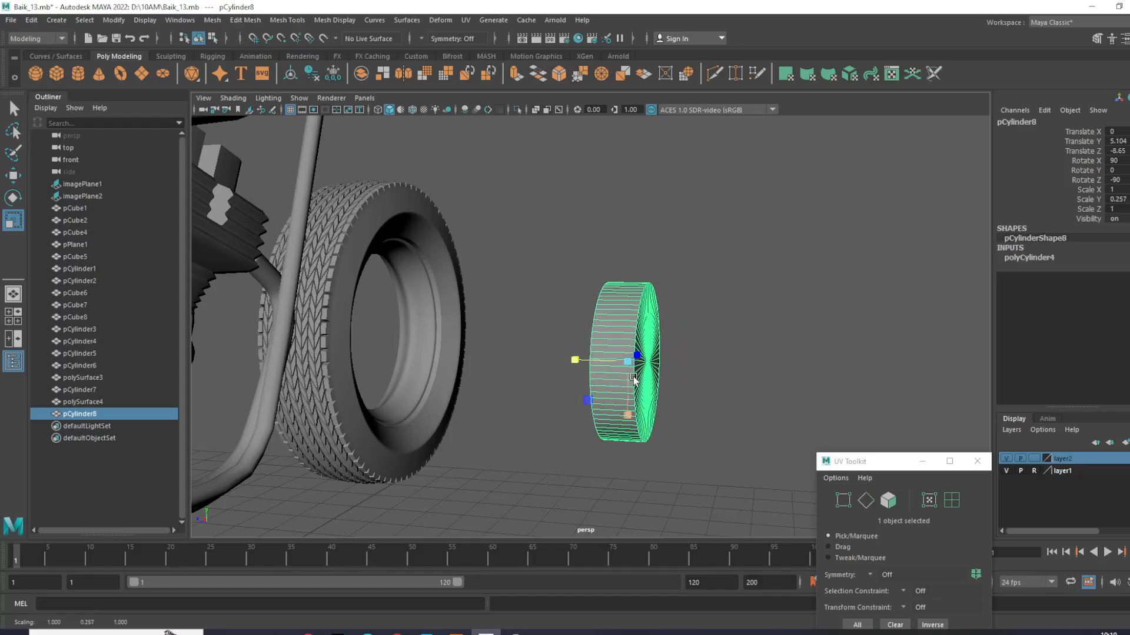
- Enlarge the disc uniformly to about 2.353 in X and Z scale, with a Y scale of about 0.605
click(722, 344)
scroll(712, 358, up, 6)
click(691, 359)
scroll(691, 359, down, 3)
scroll(691, 360, down, 4)
alt+drag(693, 360, 605, 361)
scroll(653, 356, up, 2)
alt+middle_drag(704, 352, 522, 332)
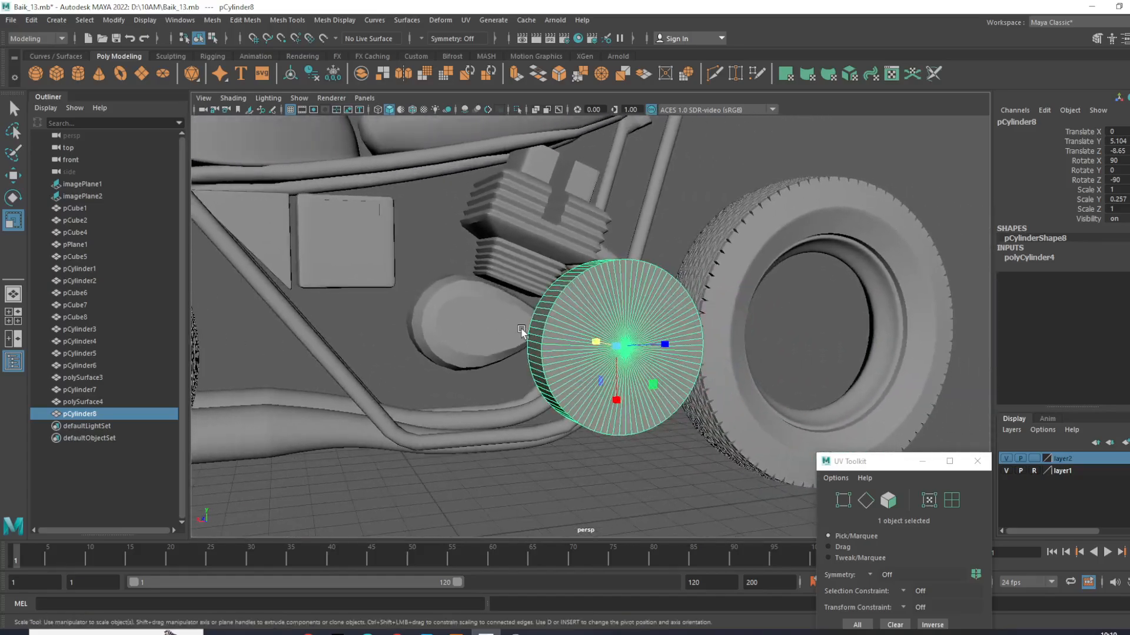
drag(619, 349, 709, 462)
scroll(642, 406, down, 4)
alt+drag(630, 398, 732, 404)
scroll(576, 366, up, 4)
alt+drag(575, 365, 523, 373)
drag(627, 330, 686, 393)
scroll(635, 365, down, 4)
alt+drag(618, 356, 799, 300)
scroll(672, 352, up, 2)
- Set the cylinder's height subdivisions to 10
click(1053, 257)
click(1091, 297)
middle_drag(871, 298, 919, 310)
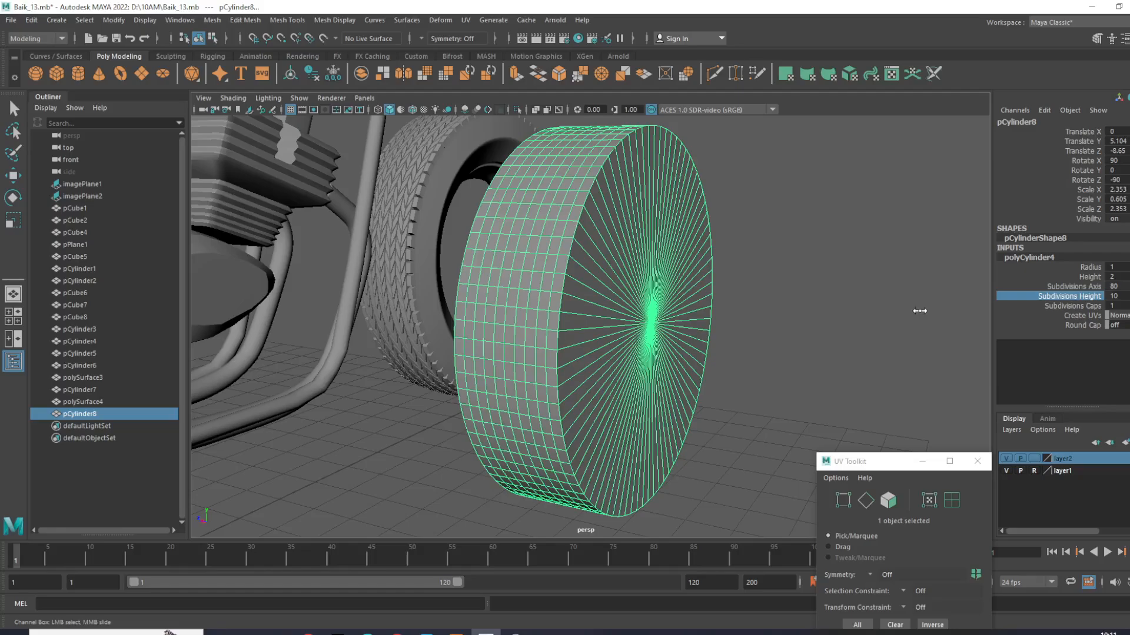
alt+drag(622, 307, 608, 367)
click(748, 285)
click(624, 294)
key(w)
scroll(665, 349, down, 5)
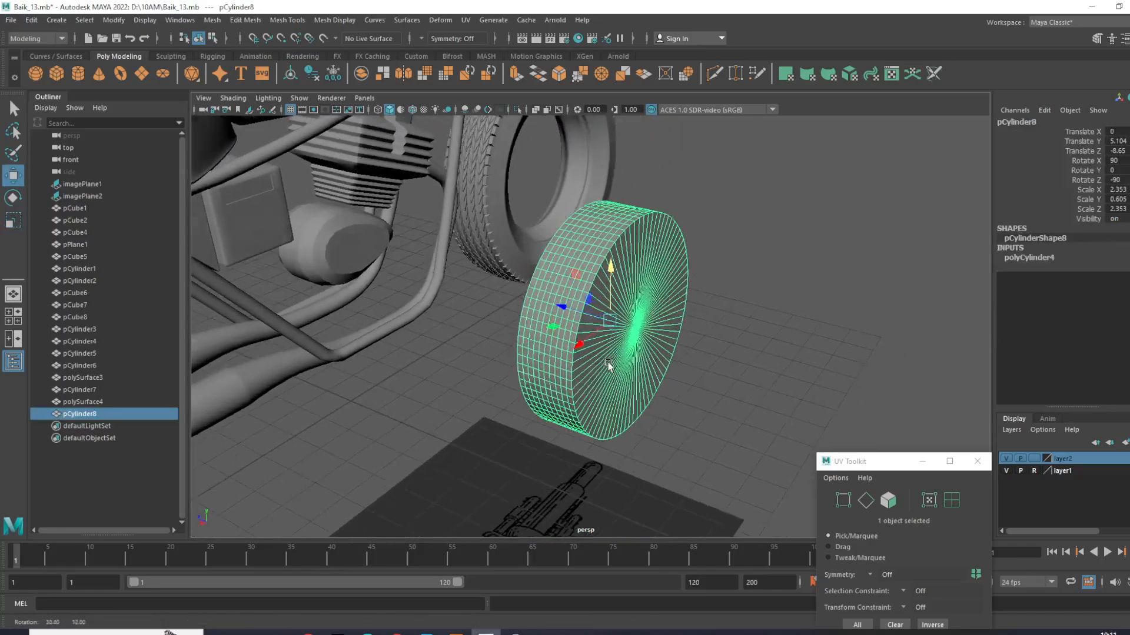
scroll(668, 347, up, 5)
alt+middle_drag(668, 348, 673, 386)
- Set the cylinder's height subdivisions to 12
click(1039, 260)
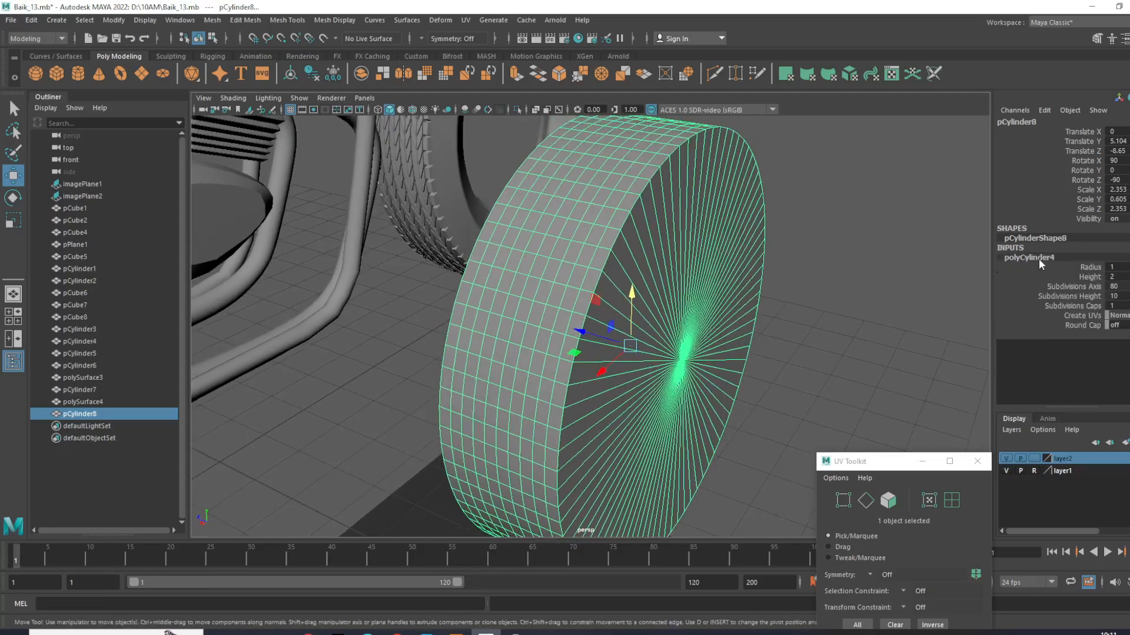
click(1066, 297)
middle_drag(878, 298, 890, 304)
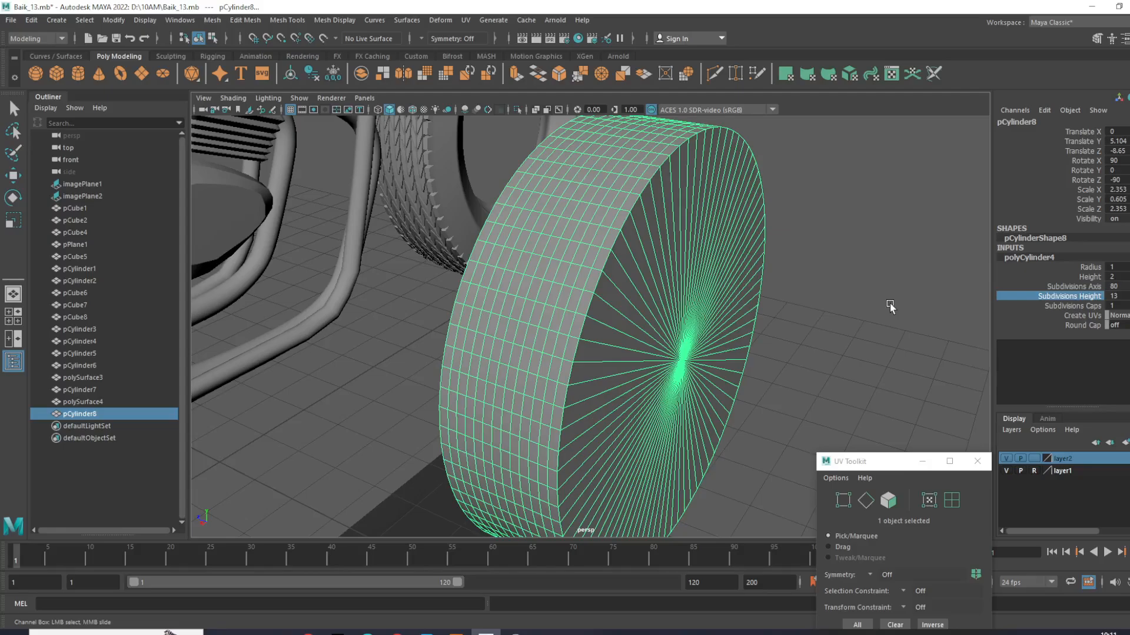
middle_drag(890, 303, 884, 305)
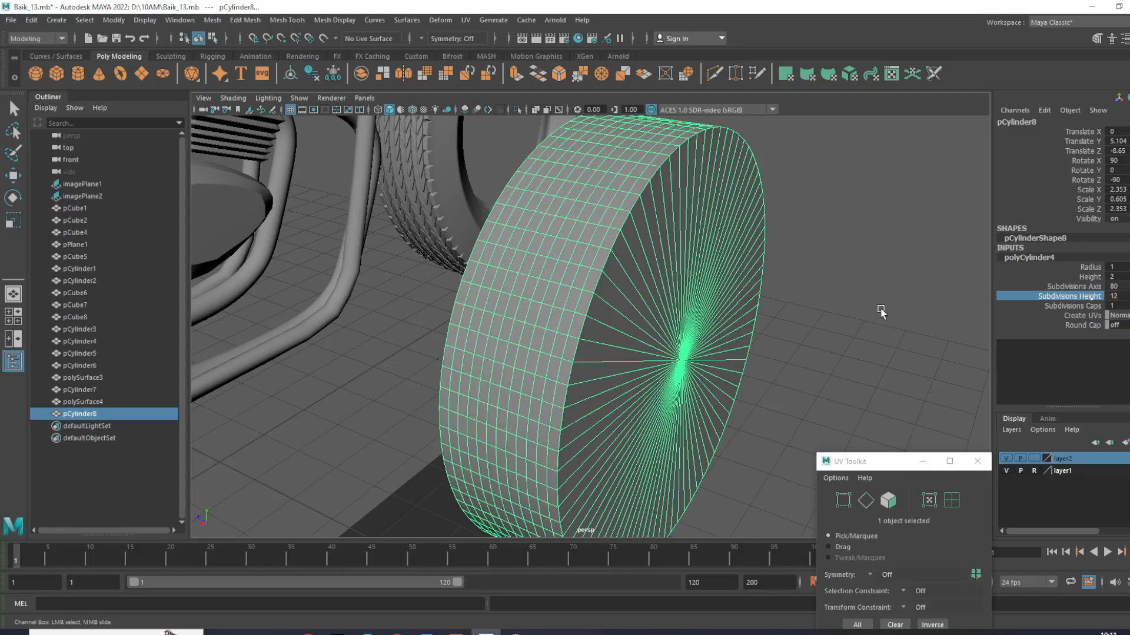
click(881, 311)
click(709, 312)
key(w)
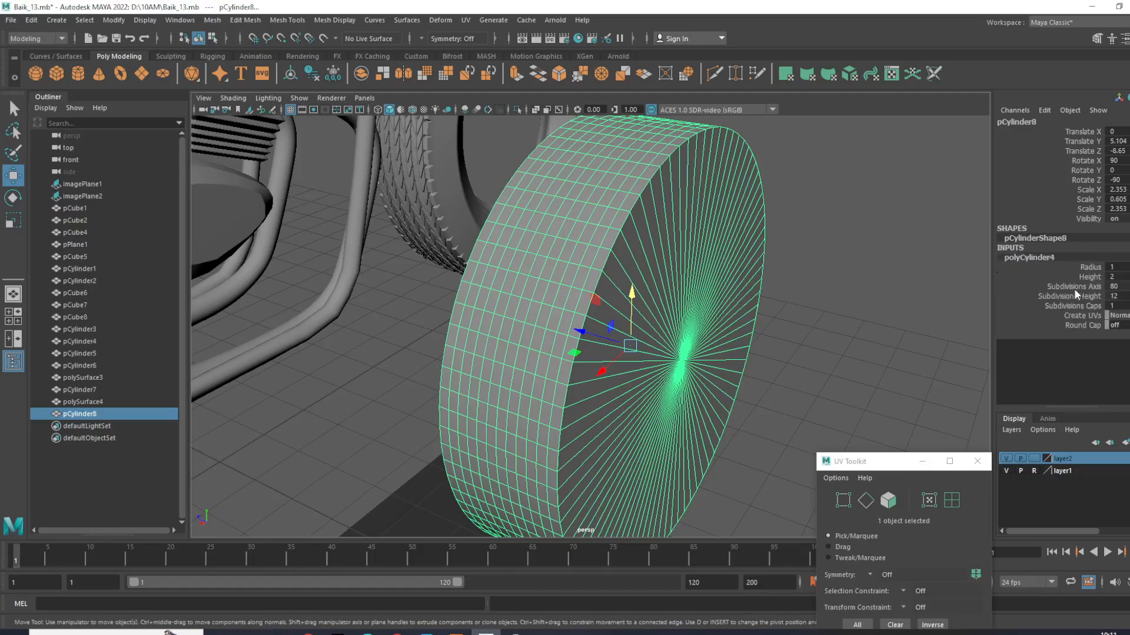
- Try 4 cap subdivisions on the cylinder, and settle on 5
click(1084, 315)
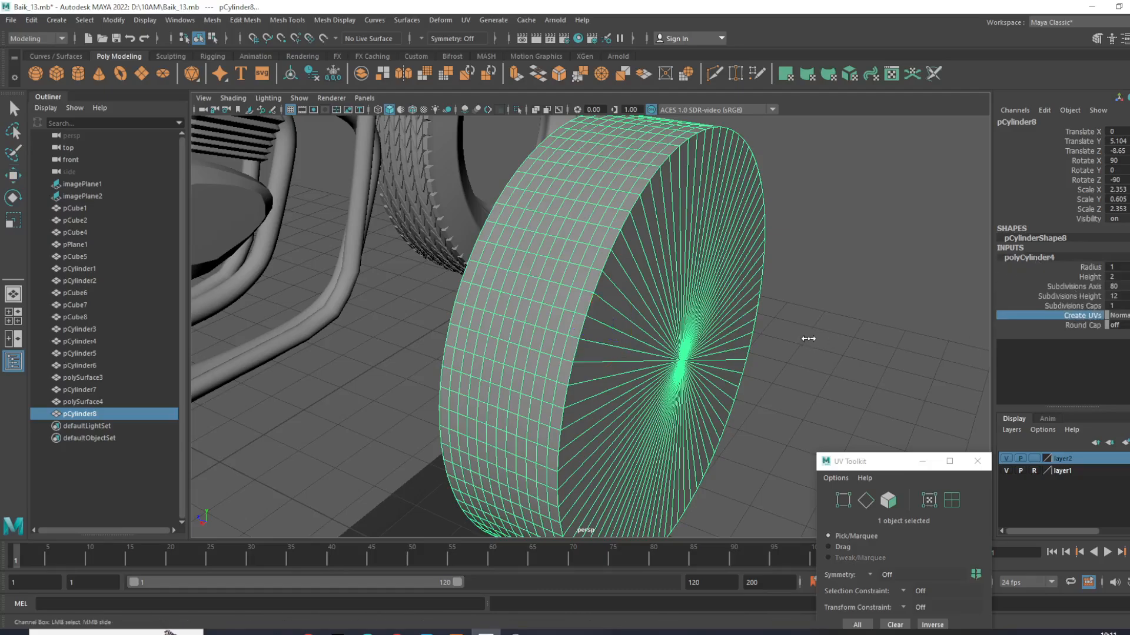
click(1059, 306)
middle_drag(912, 317, 928, 322)
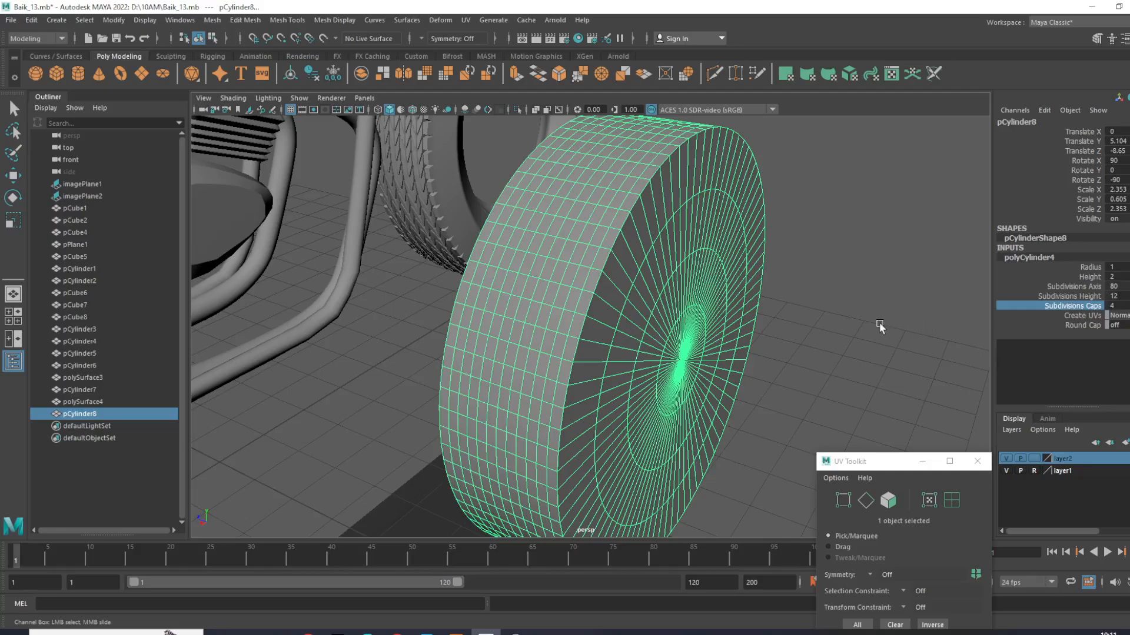
scroll(879, 322, down, 5)
alt+drag(879, 322, 824, 308)
scroll(825, 309, up, 5)
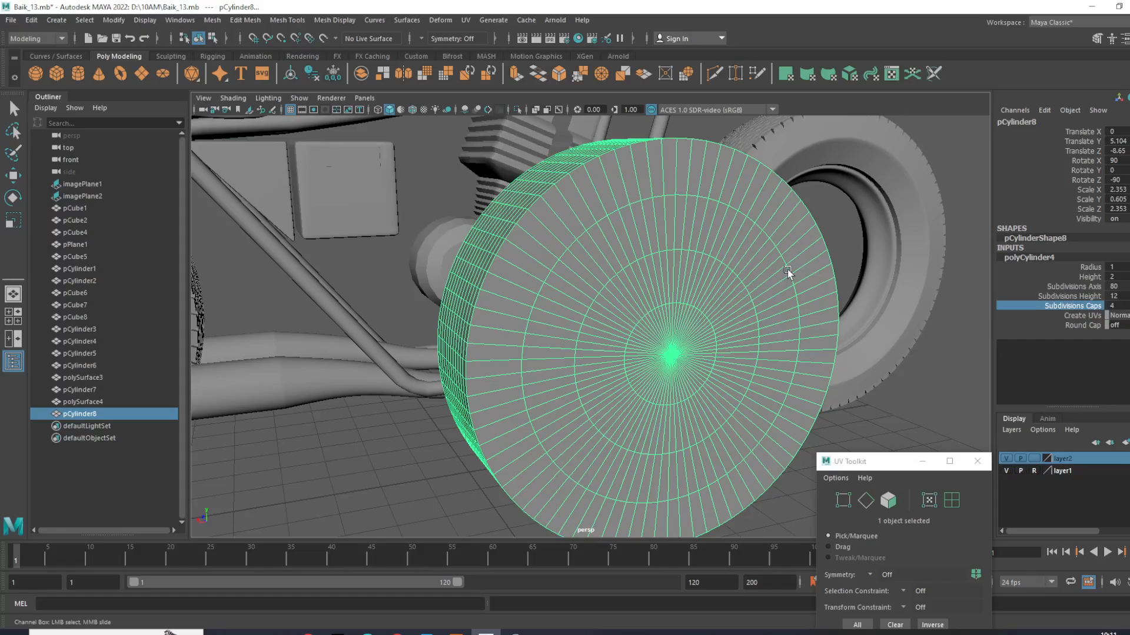
scroll(787, 270, down, 3)
alt+drag(638, 305, 651, 326)
scroll(651, 325, up, 4)
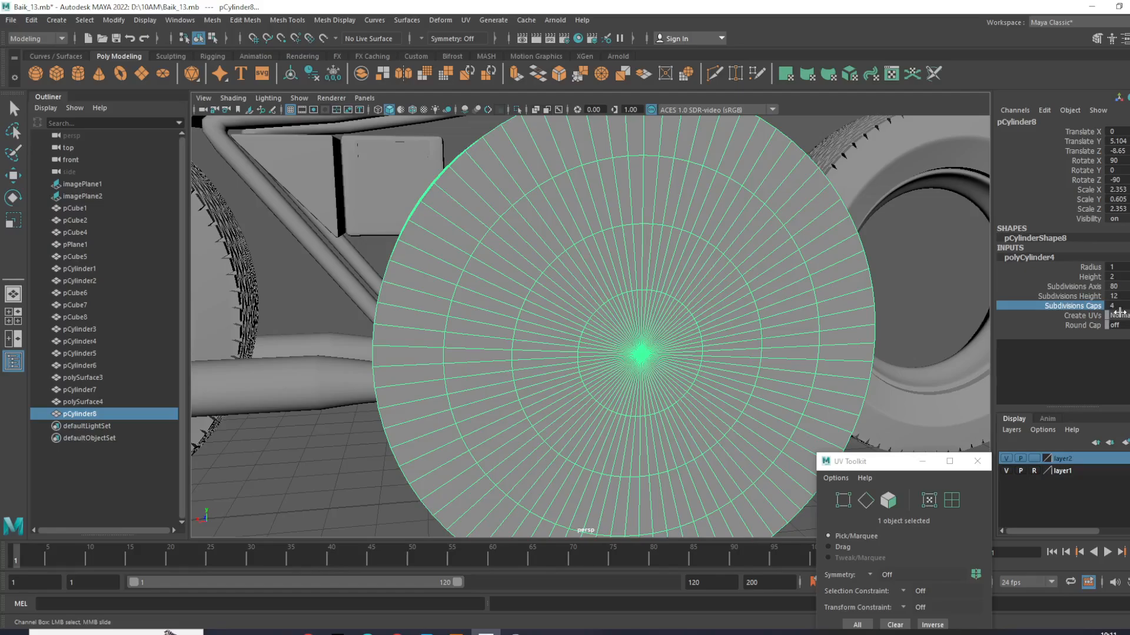
double_click(1124, 307)
key(Return)
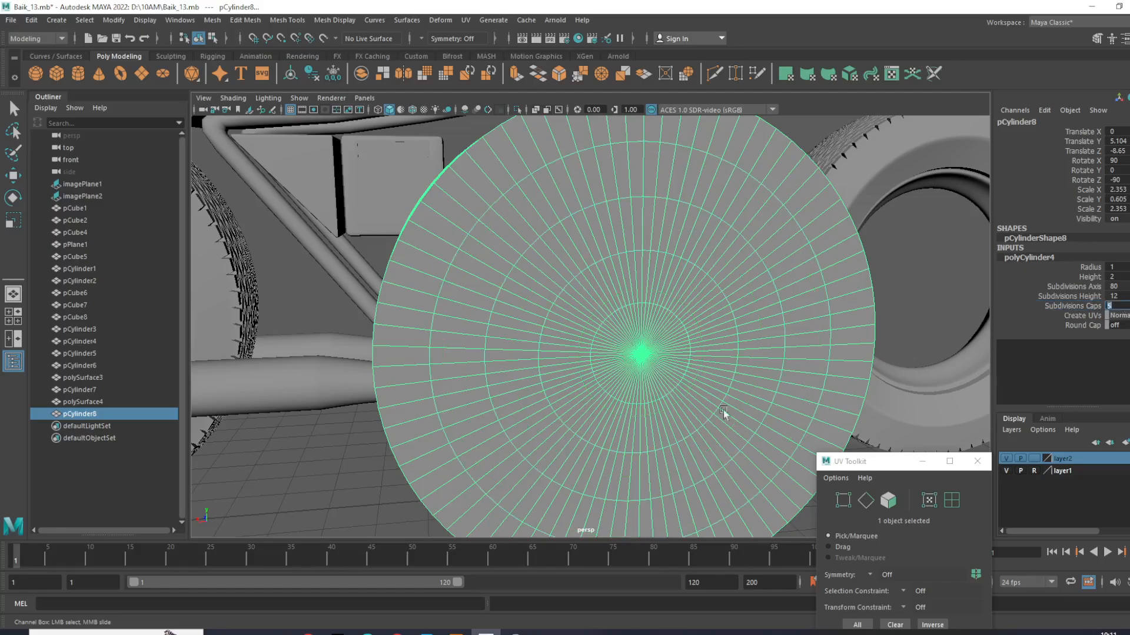
click(377, 431)
click(527, 385)
key(w)
- Examine the subdivided cylinder from several angles in relation to the whole motorcycle
alt+drag(528, 386, 602, 361)
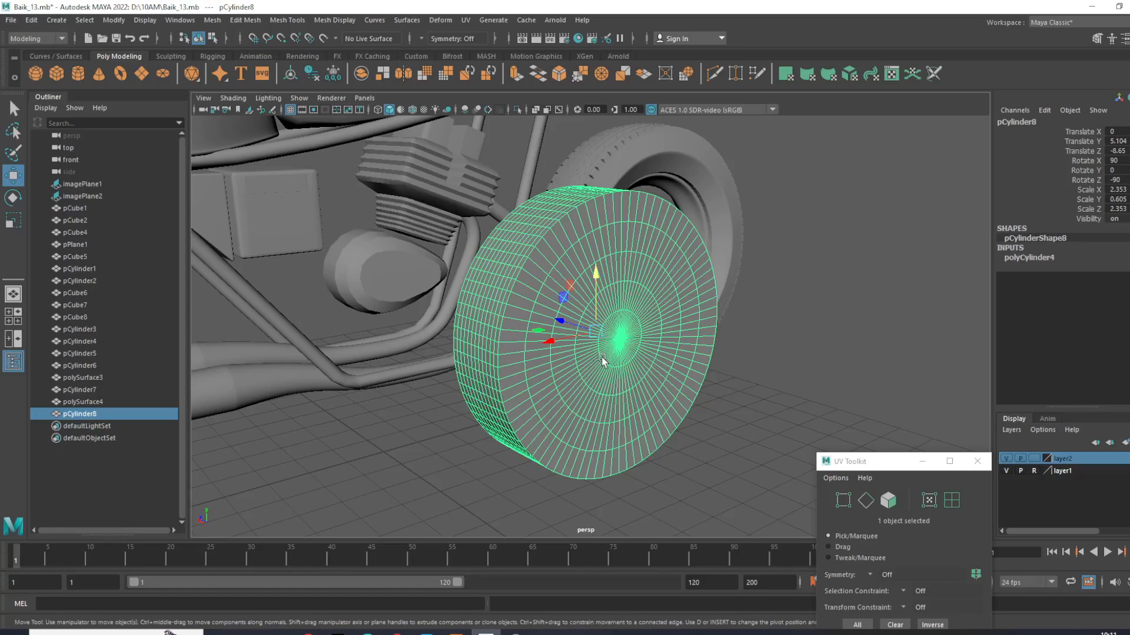
scroll(446, 348, down, 5)
alt+drag(627, 343, 575, 336)
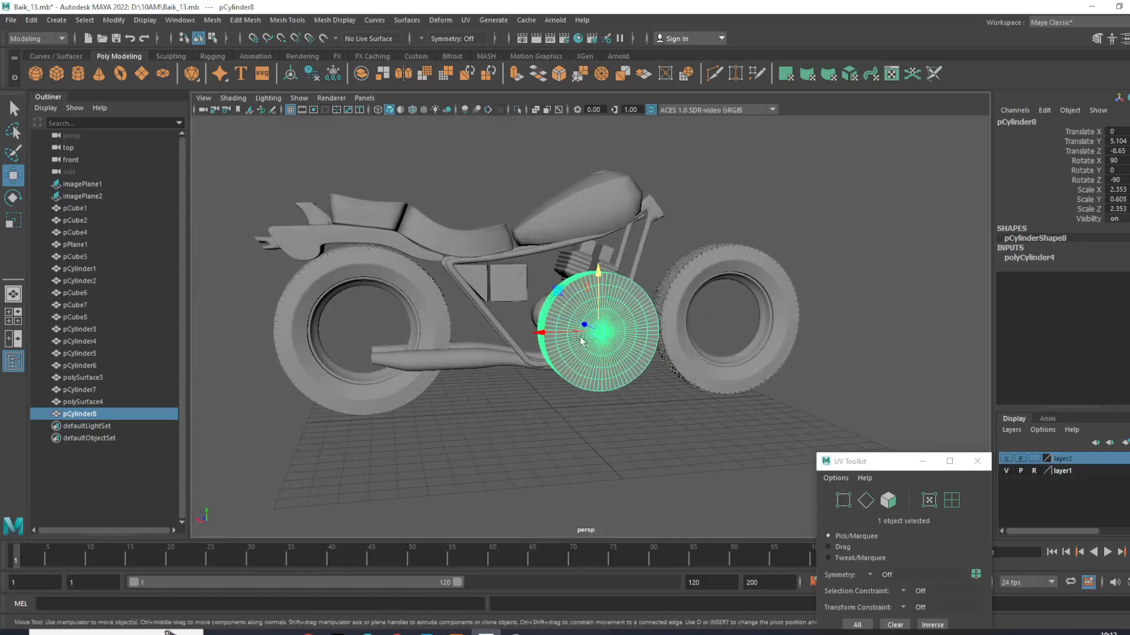
scroll(568, 337, up, 4)
alt+middle_drag(561, 340, 534, 337)
scroll(585, 346, up, 4)
alt+drag(585, 345, 625, 317)
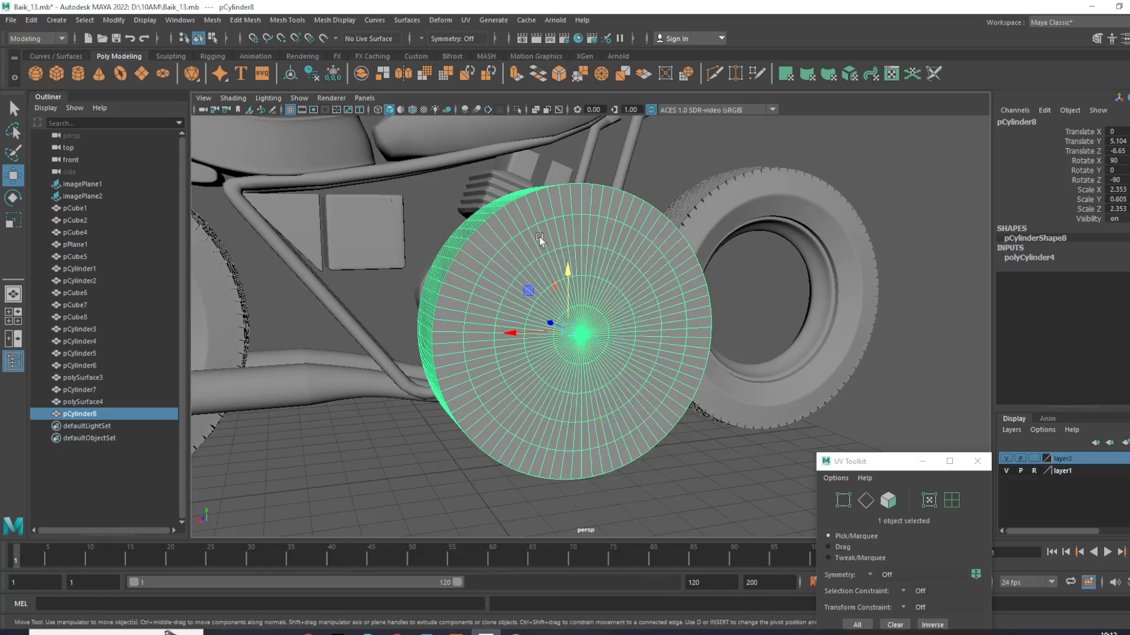
- Check the cylinder's inner vertex rings against the engine area of the reference image in the front view
right_drag(583, 247, 544, 248)
key(space)
key(space)
key(space)
scroll(358, 418, up, 6)
alt+middle_drag(235, 382, 464, 383)
scroll(447, 356, up, 3)
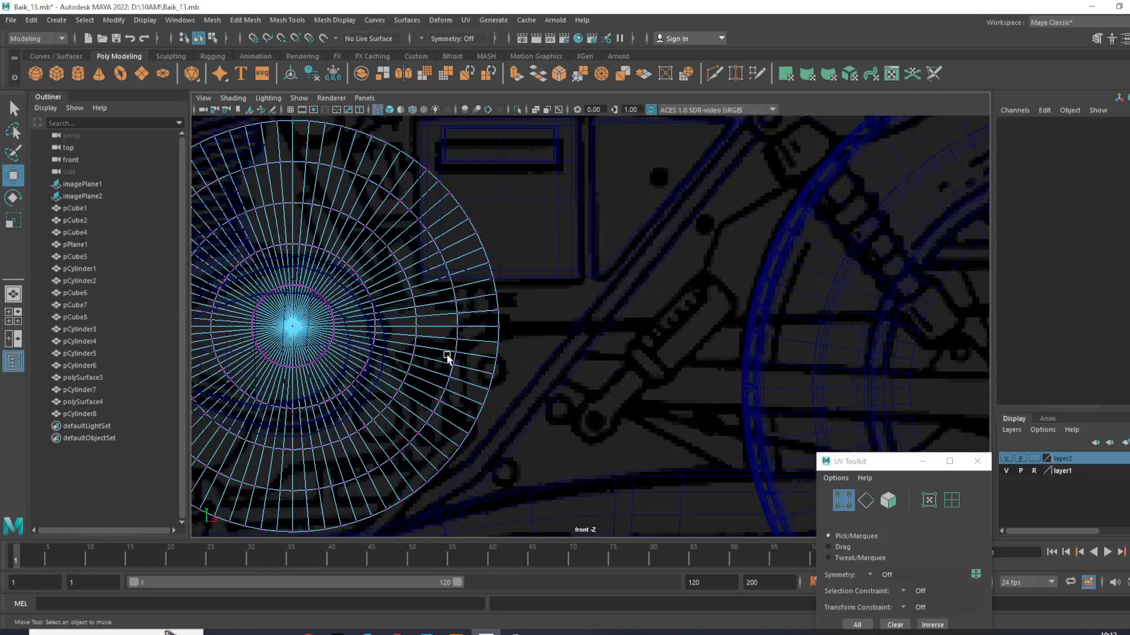
alt+middle_drag(266, 325, 472, 353)
scroll(473, 353, up, 2)
drag(357, 248, 556, 468)
scroll(577, 347, down, 6)
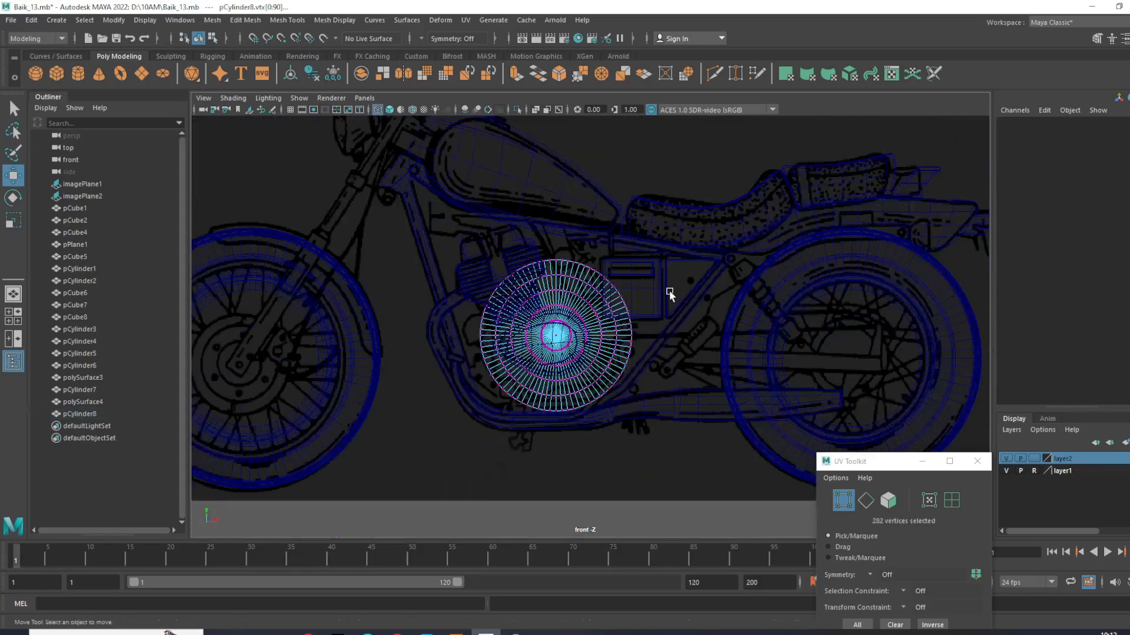
right_drag(625, 301, 676, 276)
key(space)
key(space)
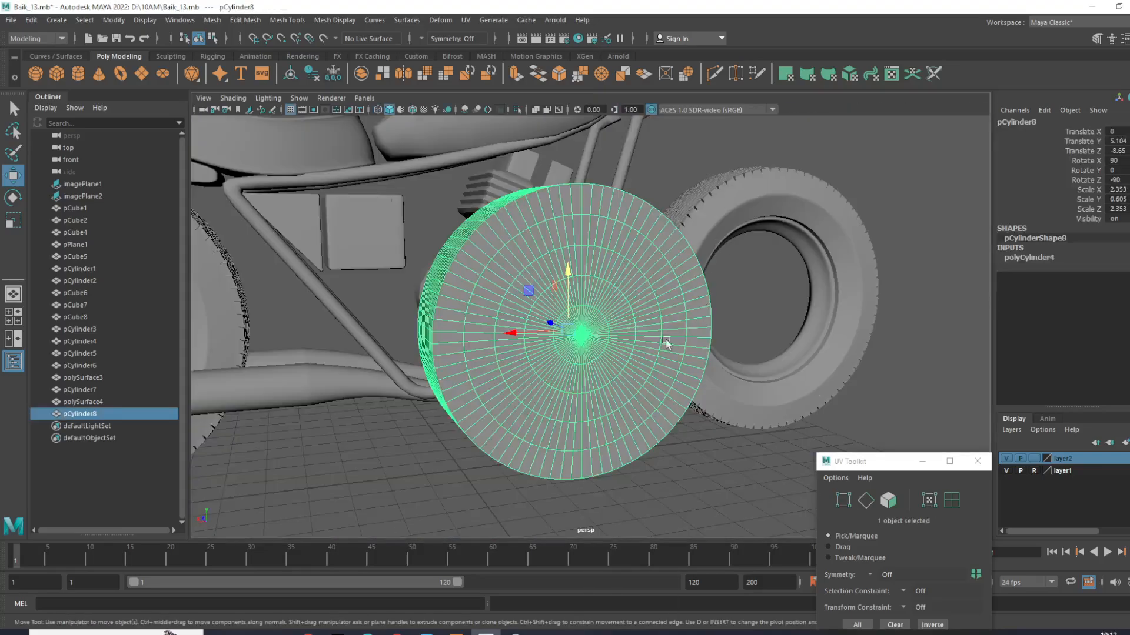
- Move the cylinder outward to about -9.28 on Z and create three evenly spaced duplicates along its axis
alt+drag(666, 344, 588, 365)
drag(519, 334, 550, 316)
scroll(550, 316, up, 3)
alt+middle_drag(550, 316, 537, 270)
mouse_move(537, 270)
alt+mouse_down()
mouse_move(502, 266)
mouse_move(538, 297)
mouse_move(680, 317)
alt+mouse_up()
scroll(776, 330, down, 3)
alt+middle_drag(775, 329, 692, 326)
key(shift+d)
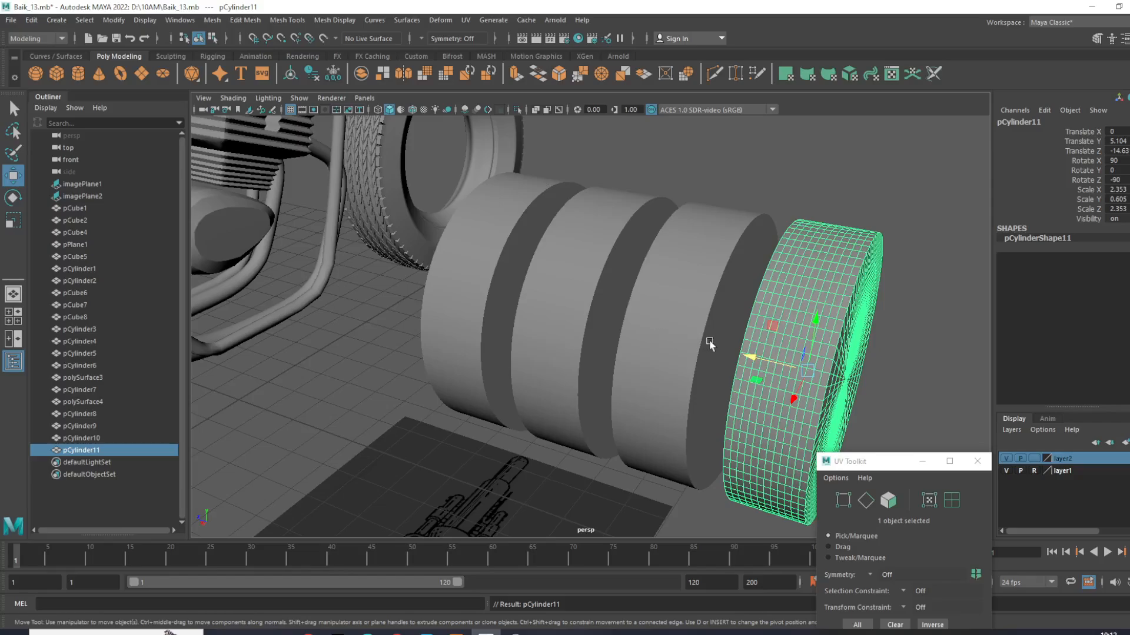
- Isolate the original cylinder nearest the motorcycle in the perspective view
alt+drag(714, 344, 674, 323)
alt+drag(565, 424, 665, 432)
click(673, 440)
click(461, 294)
alt+drag(461, 294, 533, 329)
alt+right_drag(533, 328, 542, 334)
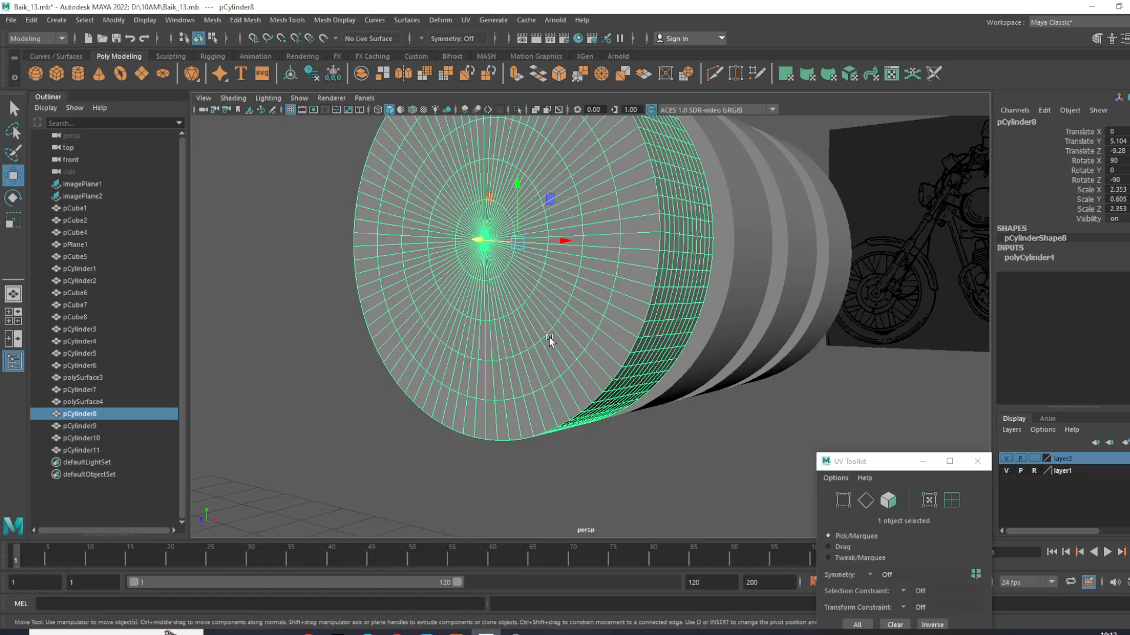
alt+right_drag(612, 308, 601, 391)
alt+drag(601, 391, 627, 396)
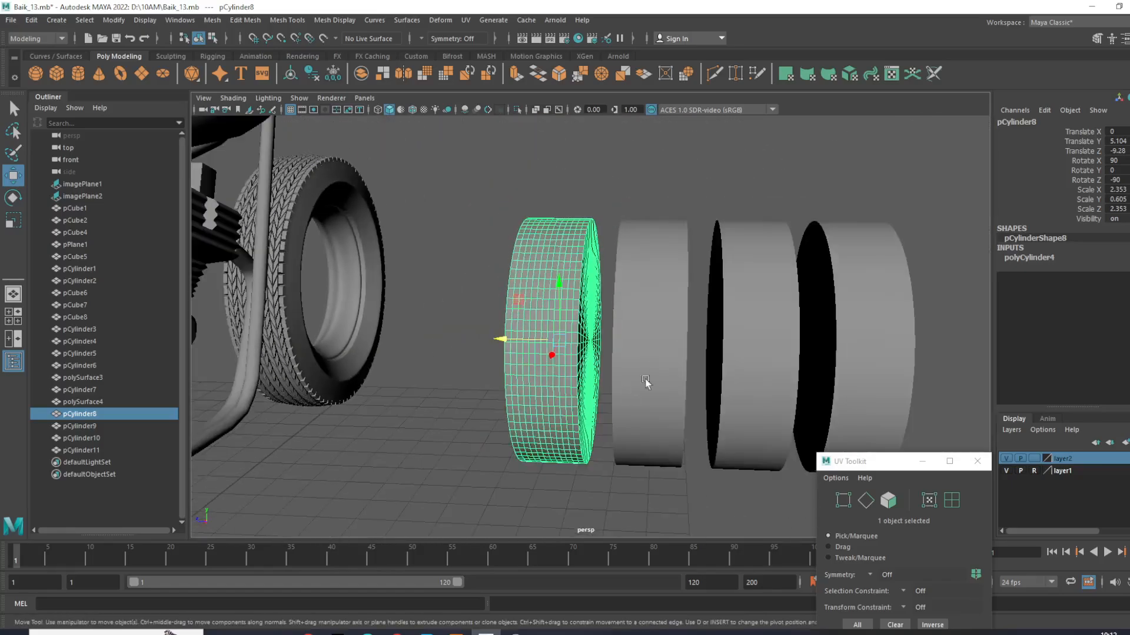
click(516, 117)
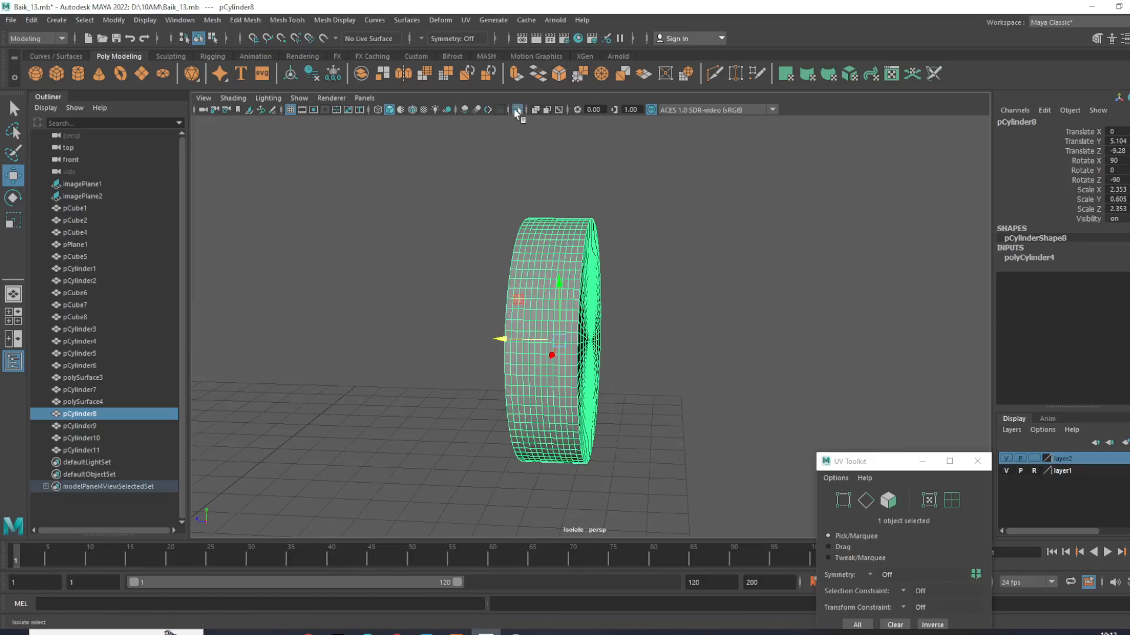
- Switch the isolated cylinder to vertex editing and bring it up enlarged in the front view over the engine area
alt+drag(519, 201, 596, 316)
alt+middle_drag(596, 316, 602, 296)
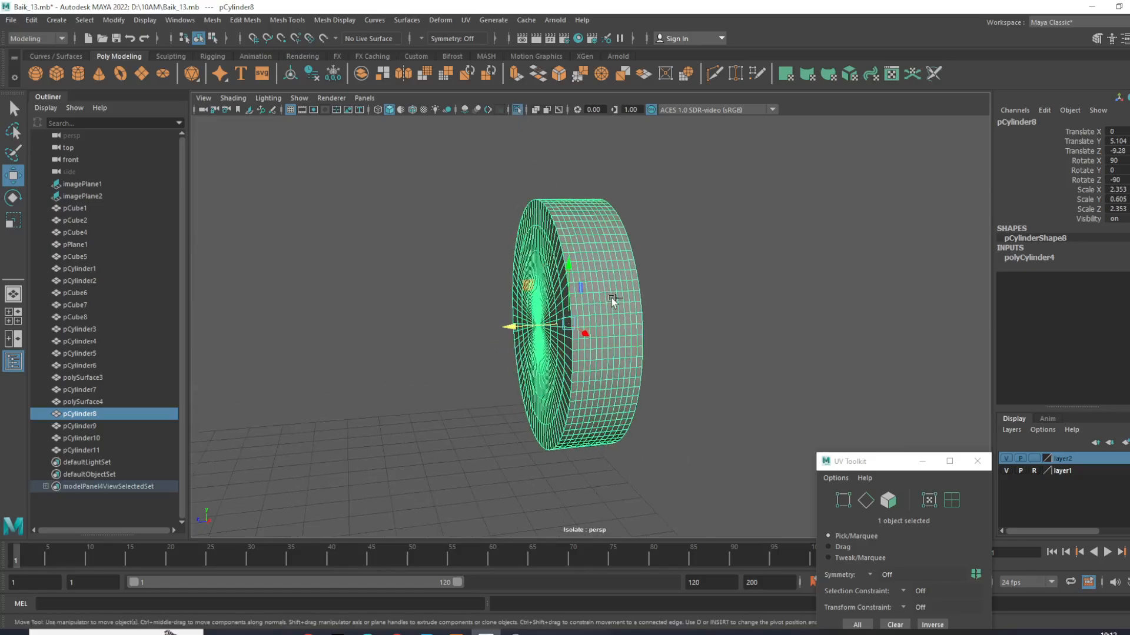
key(ctrl+space)
key(f)
alt+drag(517, 334, 628, 265)
right_drag(628, 265, 534, 250)
key(ctrl+space)
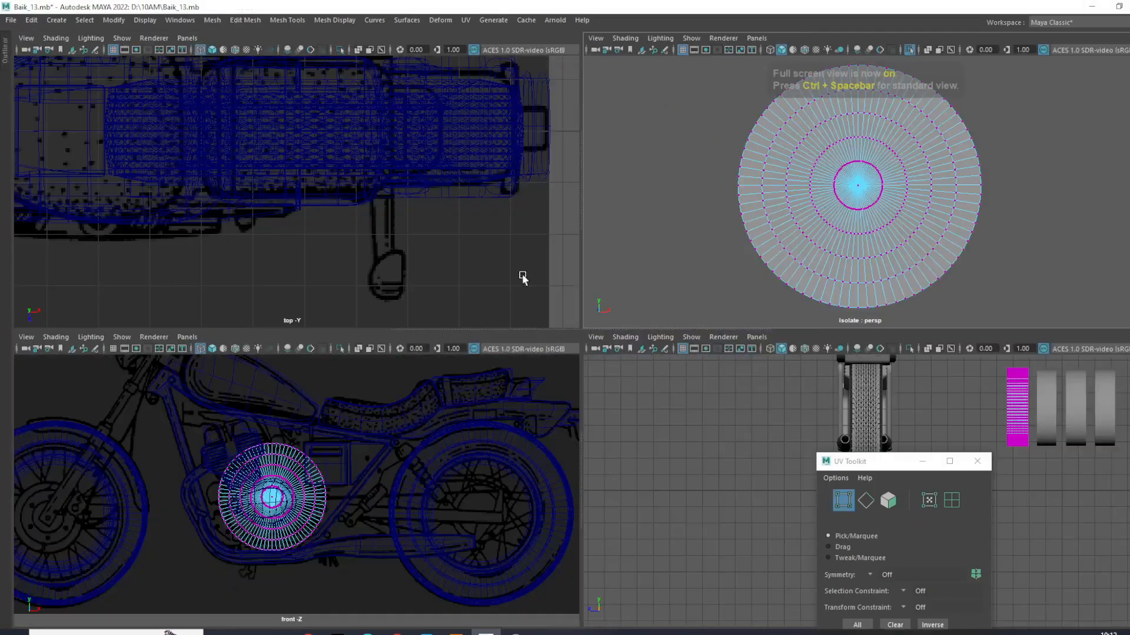
key(ctrl+space)
scroll(453, 398, up, 5)
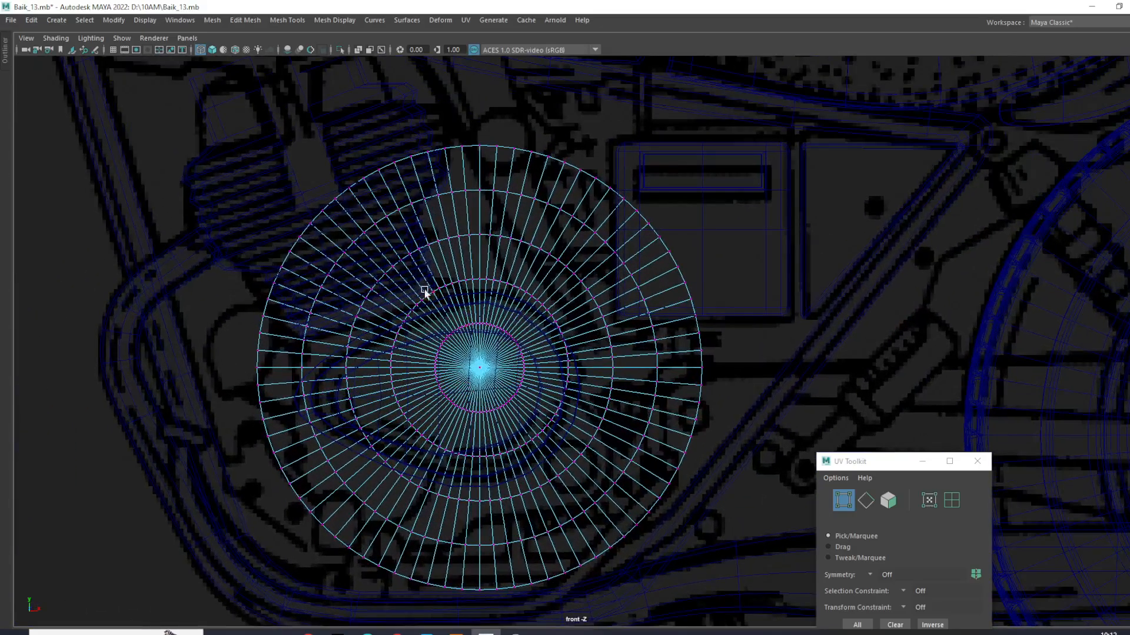
- Select the two inner vertex rings on both caps, convert the selection to faces and delete the cylinder's centre
drag(393, 278, 574, 456)
scroll(547, 436, up, 5)
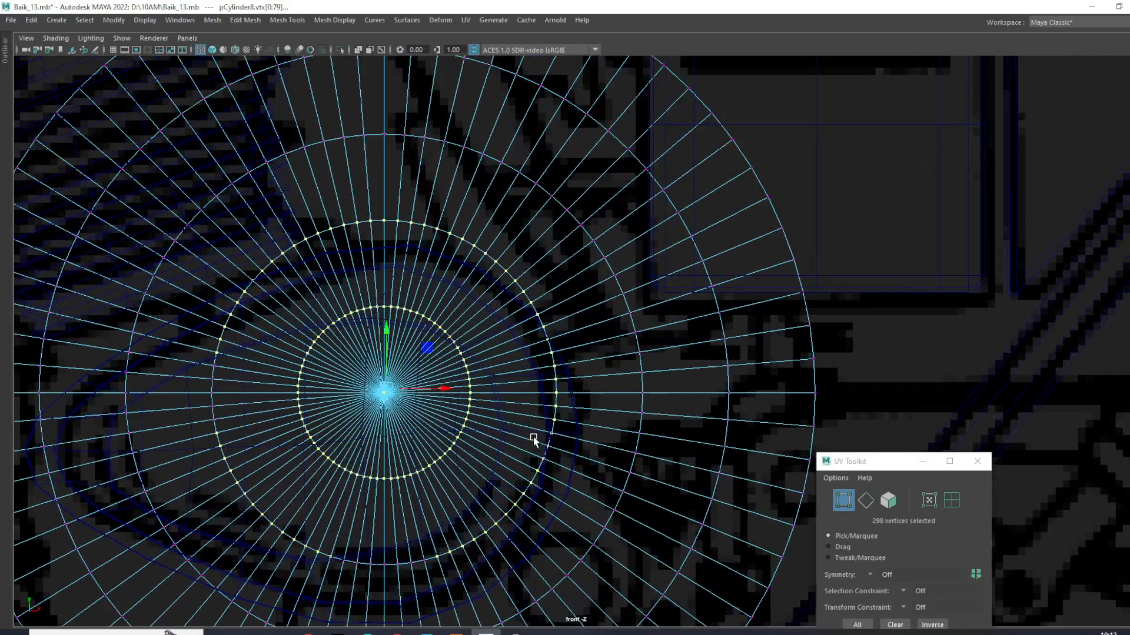
alt+middle_drag(534, 440, 606, 396)
drag(401, 517, 497, 562)
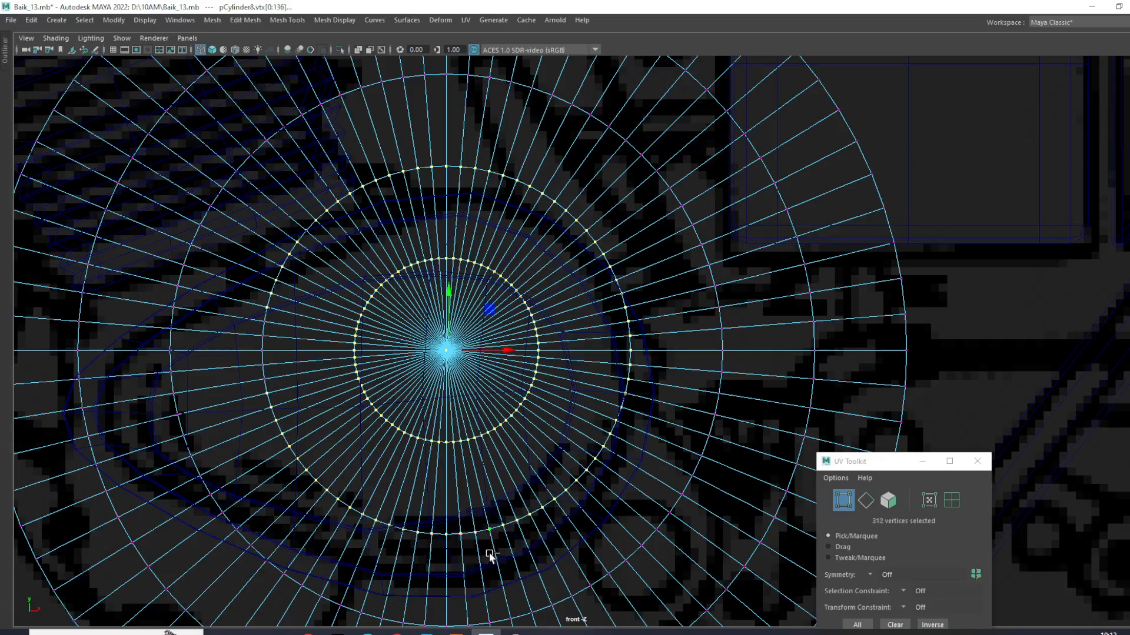
shift+drag(250, 316, 280, 386)
ctrl+right_drag(474, 250, 478, 309)
scroll(478, 309, up, 5)
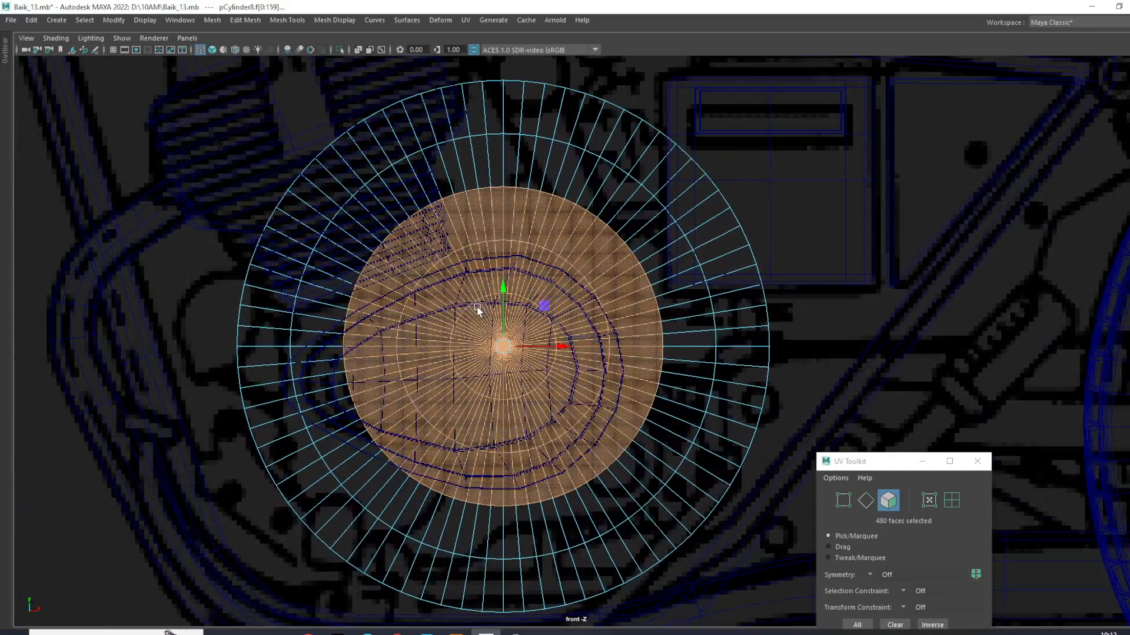
click(477, 306)
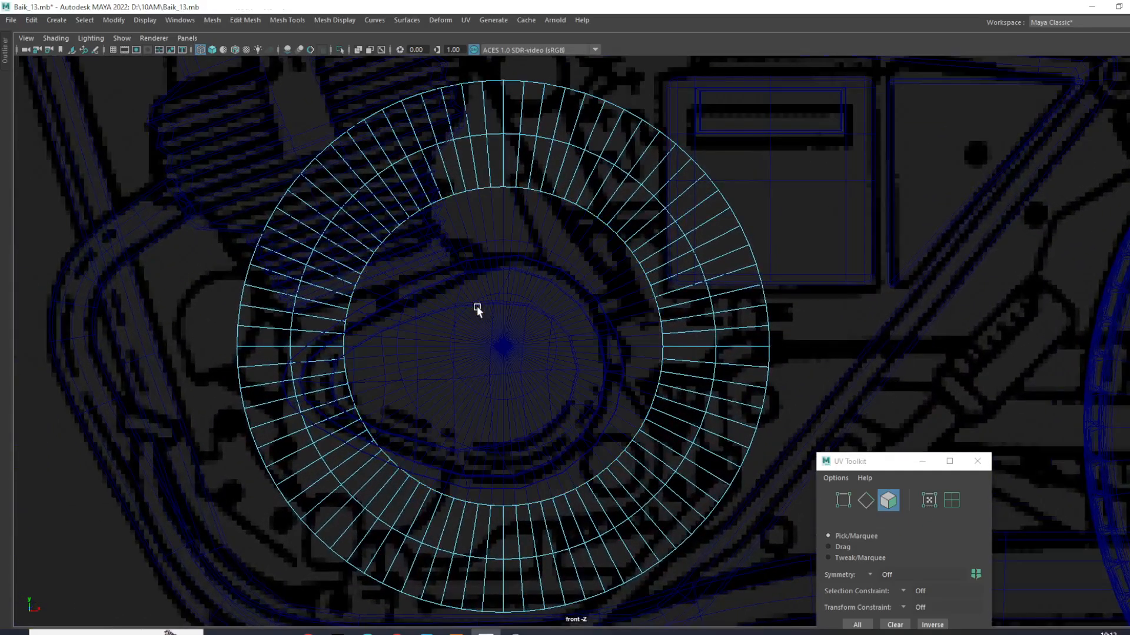
- Select the open border edge loops on both sides of the cylinder and scale them closer together along its axis
key(space)
key(space)
alt+drag(681, 270, 565, 301)
right_drag(565, 301, 791, 206)
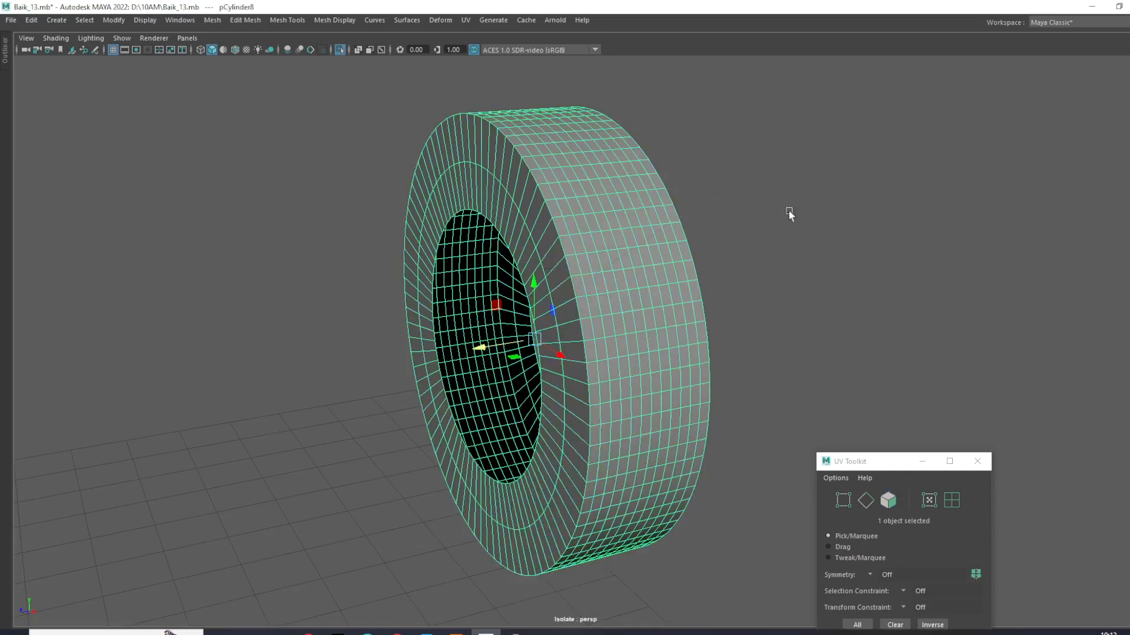
click(792, 205)
click(627, 279)
scroll(625, 280, up, 4)
right_drag(604, 286, 602, 250)
alt+drag(516, 317, 606, 390)
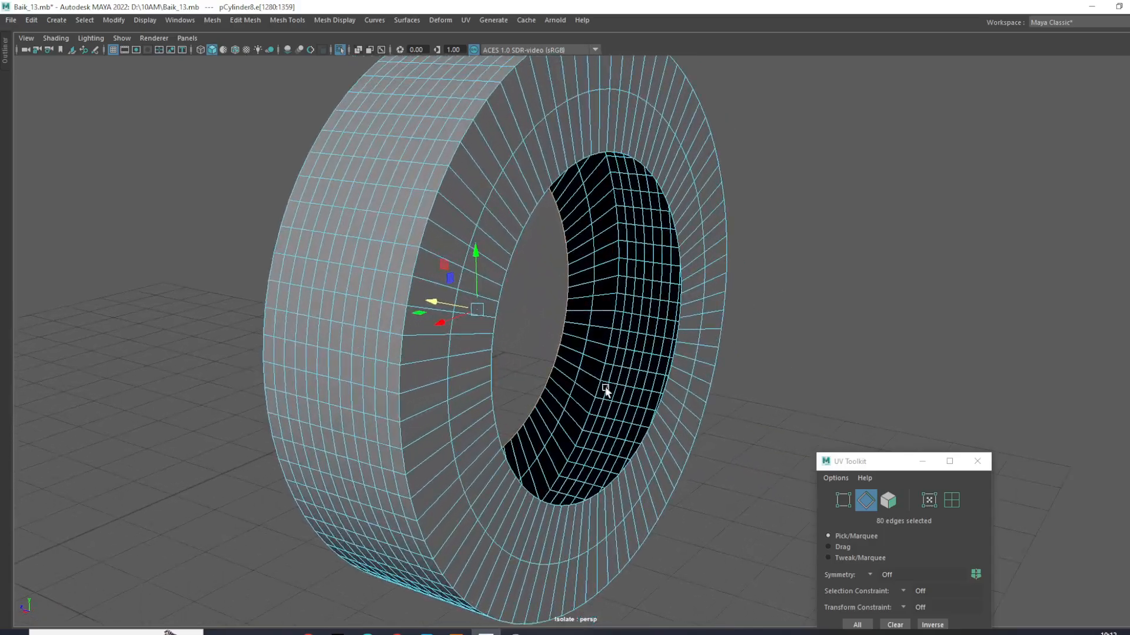
shift+double_click(507, 265)
scroll(553, 297, down, 3)
alt+drag(569, 303, 563, 372)
scroll(525, 332, up, 2)
drag(599, 333, 739, 378)
click(778, 331)
click(853, 239)
- Select the middle edge loops on both side walls and scale them apart along the cylinder's axis
click(756, 214)
scroll(763, 229, up, 3)
alt+middle_drag(764, 228, 764, 292)
alt+drag(764, 293, 776, 240)
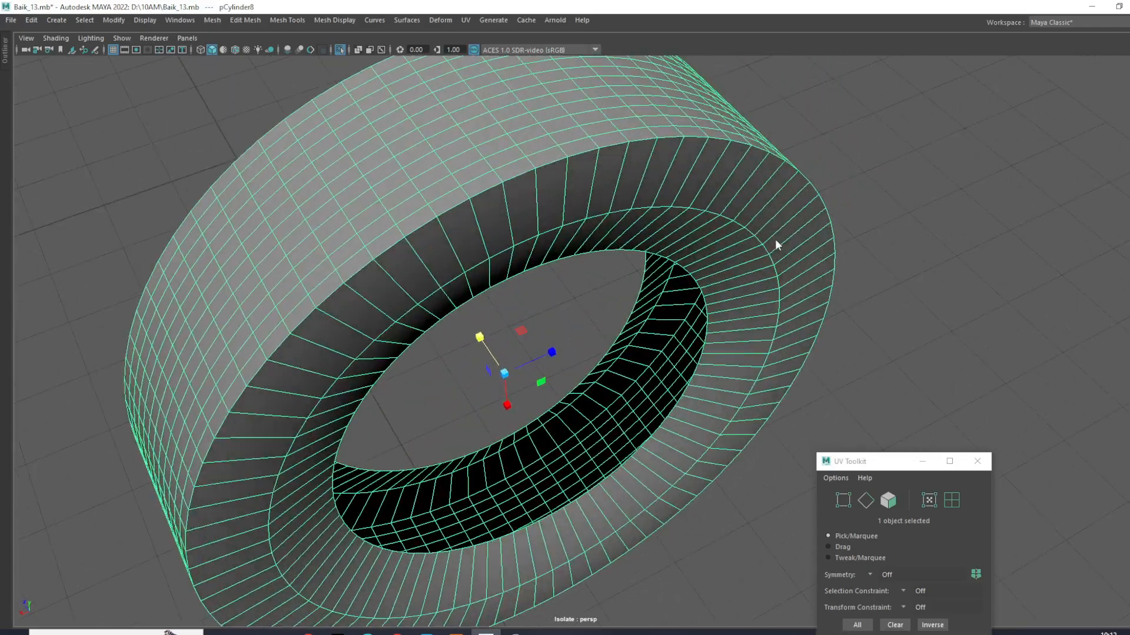
right_drag(775, 245, 792, 190)
double_click(759, 241)
alt+drag(759, 241, 504, 212)
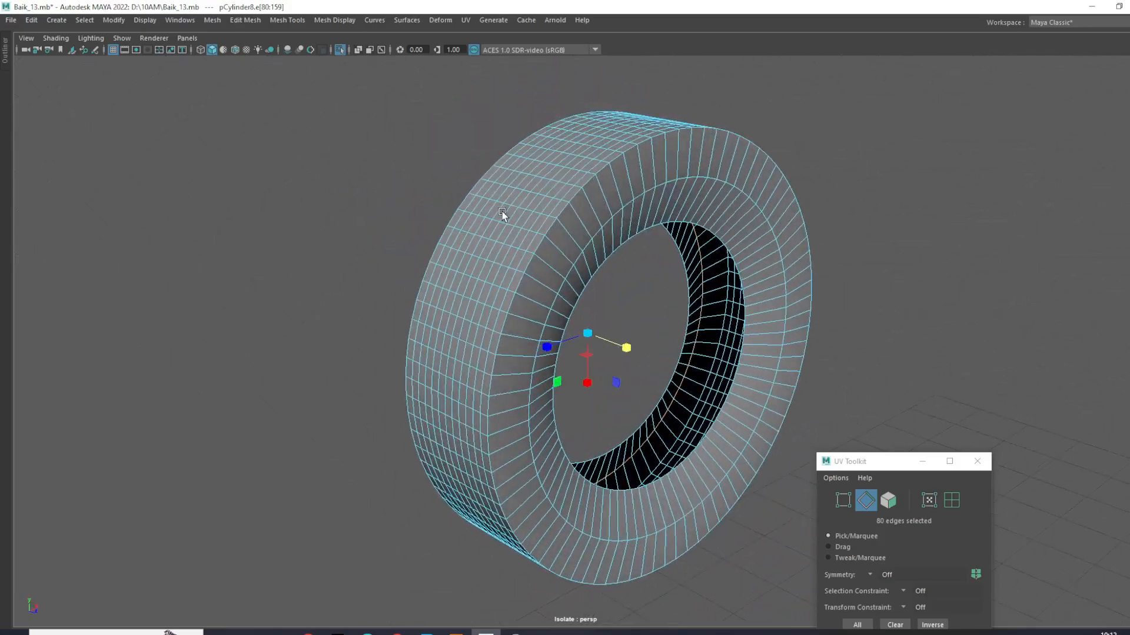
scroll(568, 232, up, 3)
alt+drag(626, 303, 884, 360)
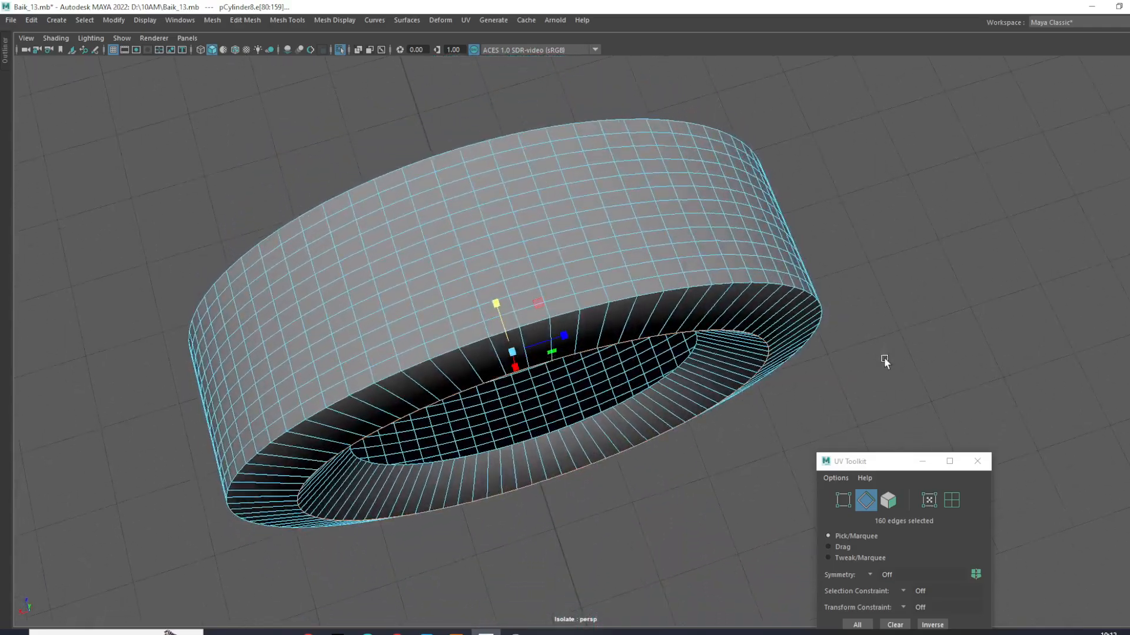
right_drag(811, 307, 873, 260)
alt+drag(825, 286, 807, 314)
click(595, 238)
click(807, 315)
- Select the border edge loops around the hole on both sides and extrude them to form an inner lip
alt+drag(632, 330, 792, 338)
scroll(646, 371, up, 2)
alt+drag(645, 371, 490, 329)
click(490, 329)
scroll(490, 330, up, 3)
right_drag(486, 308, 487, 276)
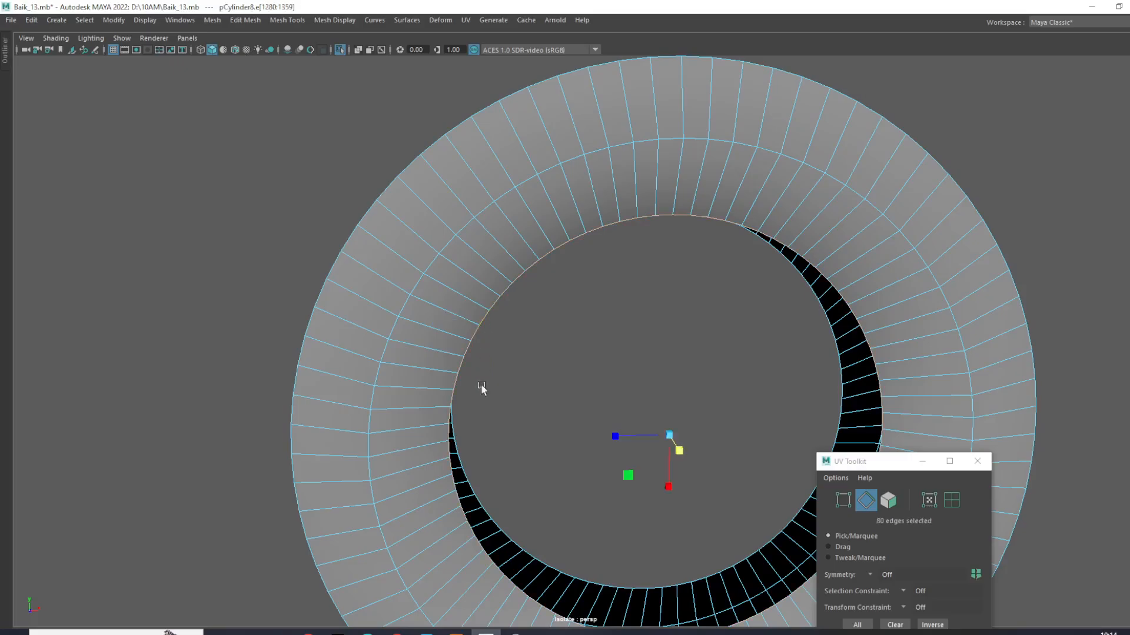
shift+double_click(496, 525)
scroll(589, 497, down, 3)
alt+drag(590, 497, 335, 524)
scroll(460, 504, up, 3)
alt+middle_drag(464, 488, 489, 445)
scroll(486, 418, up, 2)
key(w)
right_drag(532, 368, 531, 368)
key(ctrl+e)
scroll(582, 359, down, 3)
alt+drag(585, 358, 631, 378)
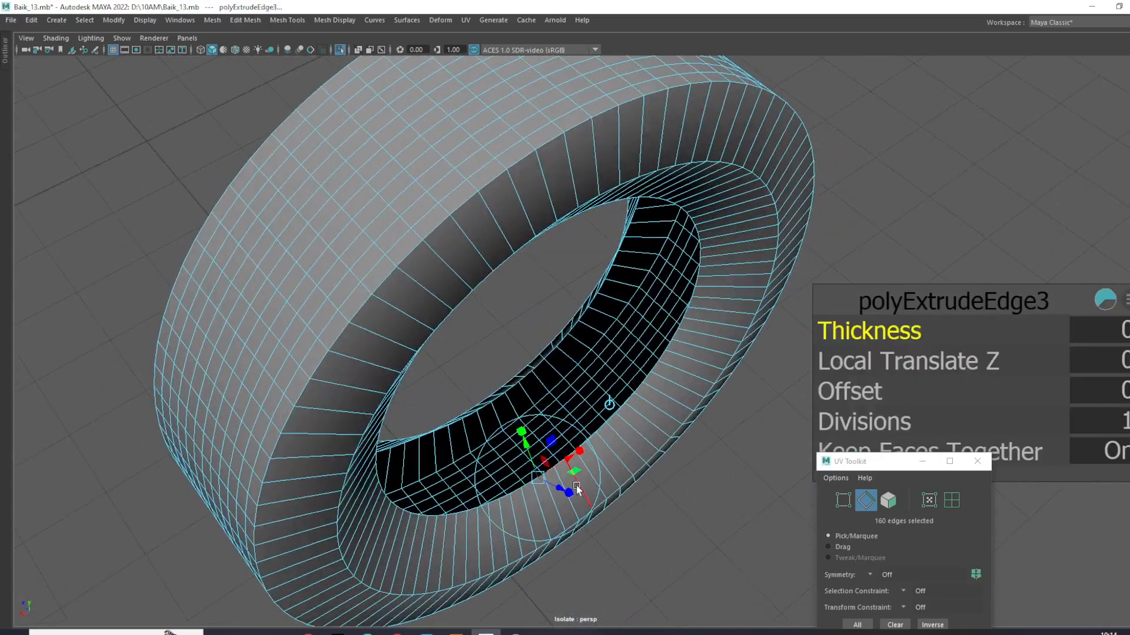
drag(559, 486, 546, 482)
- Scale the extruded lip edges down uniformly toward the centre of the hole
key(e)
key(r)
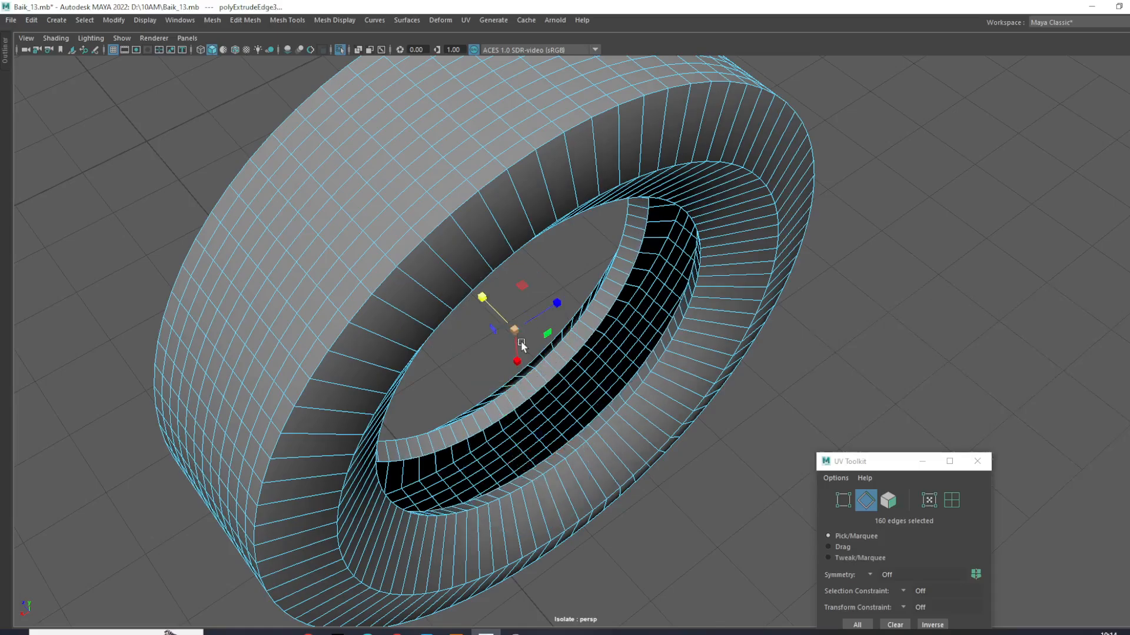
drag(515, 333, 491, 325)
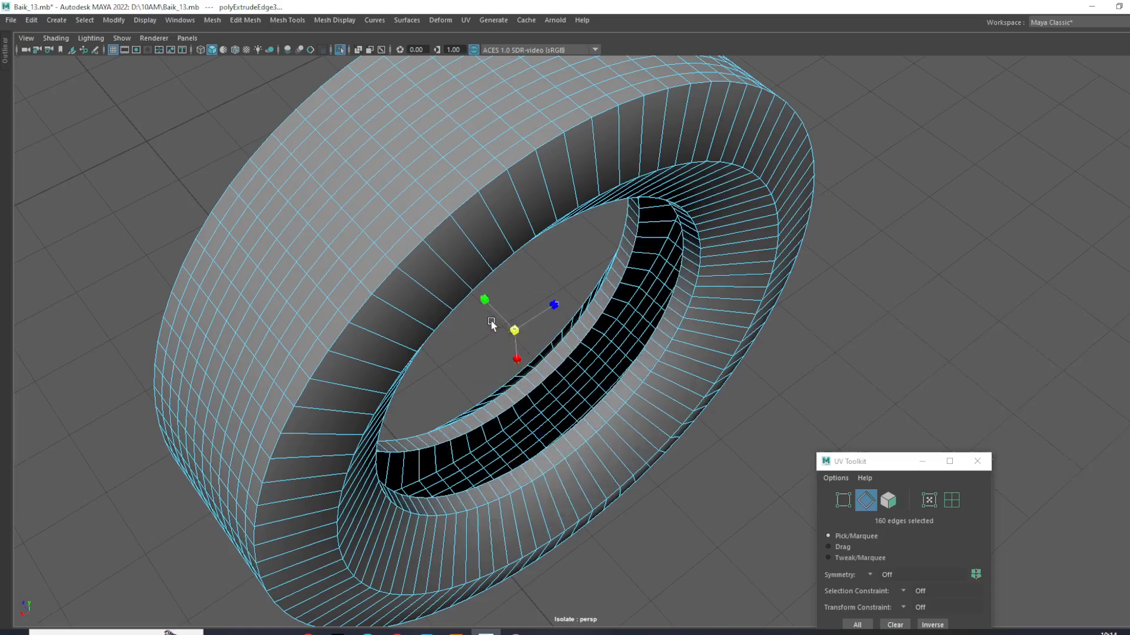
right_drag(694, 382, 748, 309)
click(840, 338)
alt+drag(840, 338, 684, 307)
- Bevel the middle edge loops on both side walls with a fraction of 0.3
click(683, 307)
alt+drag(714, 390, 488, 384)
right_drag(514, 308, 515, 275)
alt+drag(627, 375, 711, 316)
scroll(712, 318, up, 5)
alt+middle_drag(712, 318, 715, 355)
shift+right_click(787, 239)
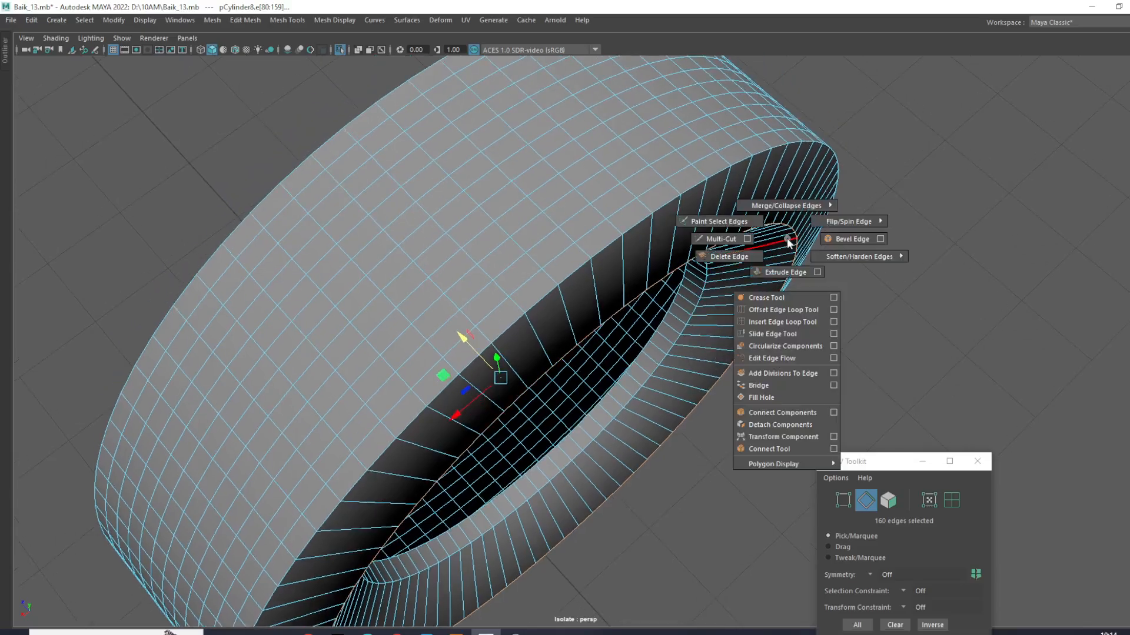
click(840, 240)
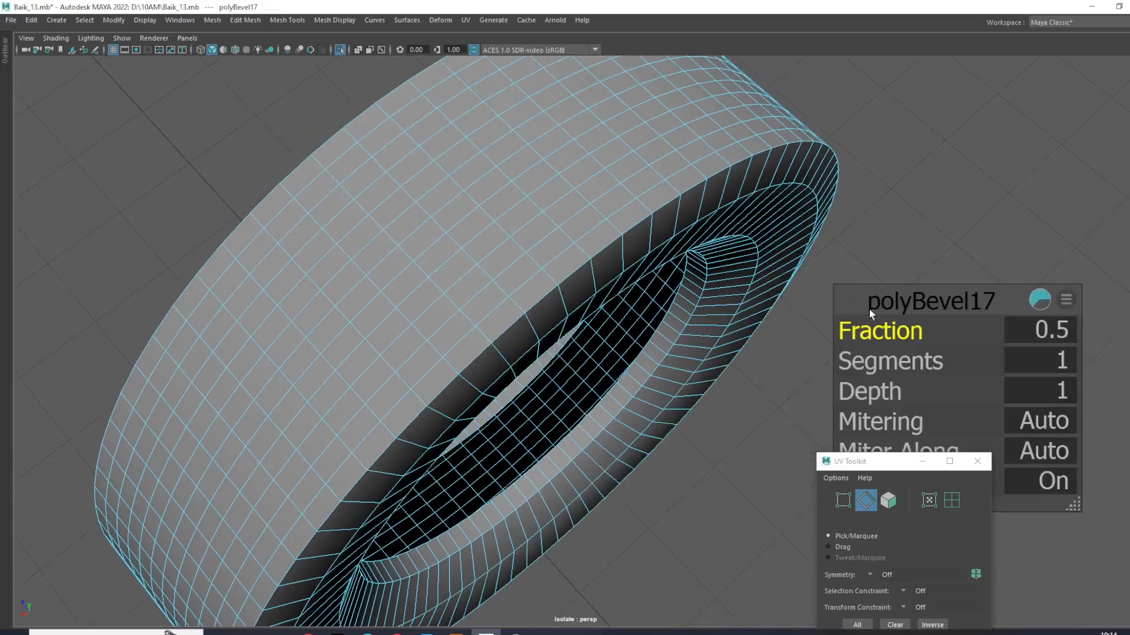
drag(881, 327, 619, 292)
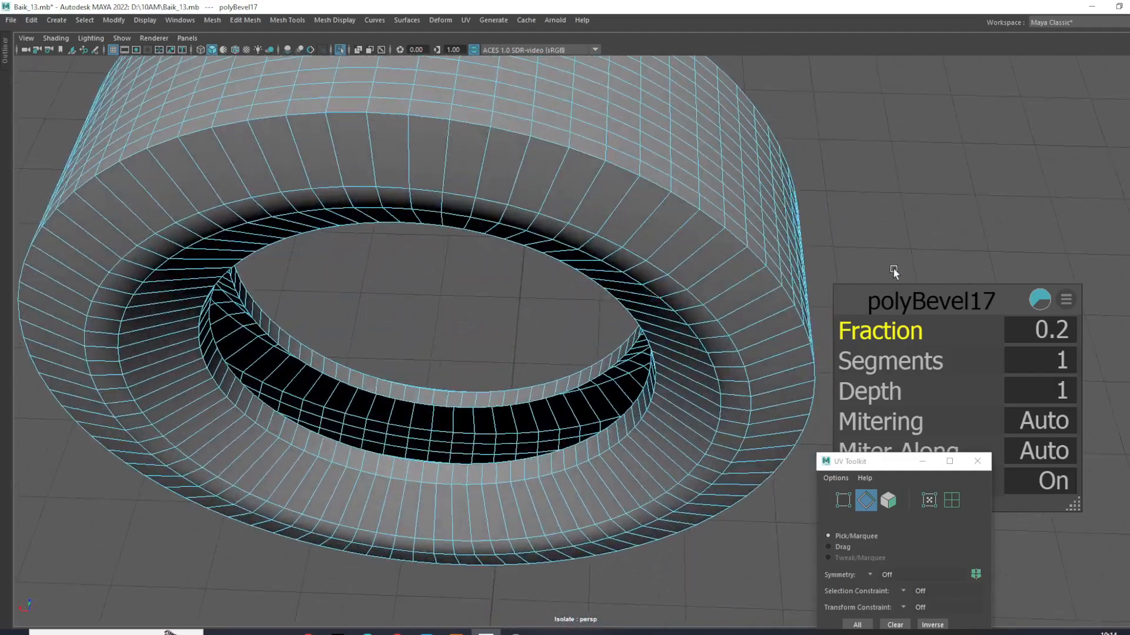
drag(886, 333, 886, 340)
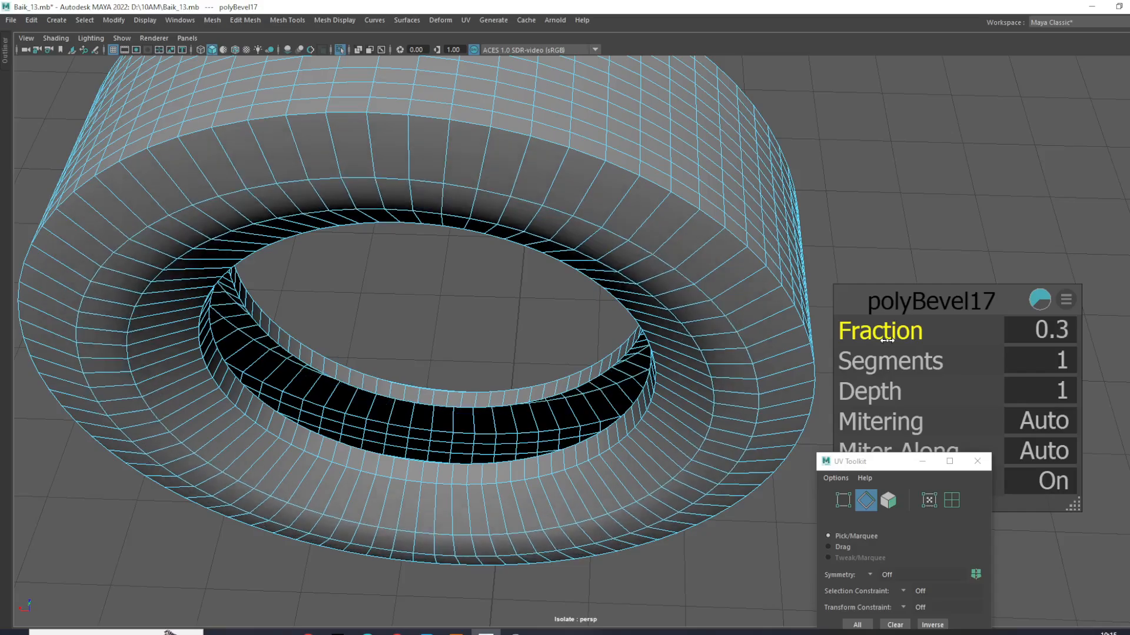
right_drag(749, 284, 805, 265)
click(900, 185)
alt+drag(900, 185, 623, 227)
click(653, 189)
scroll(624, 228, up, 3)
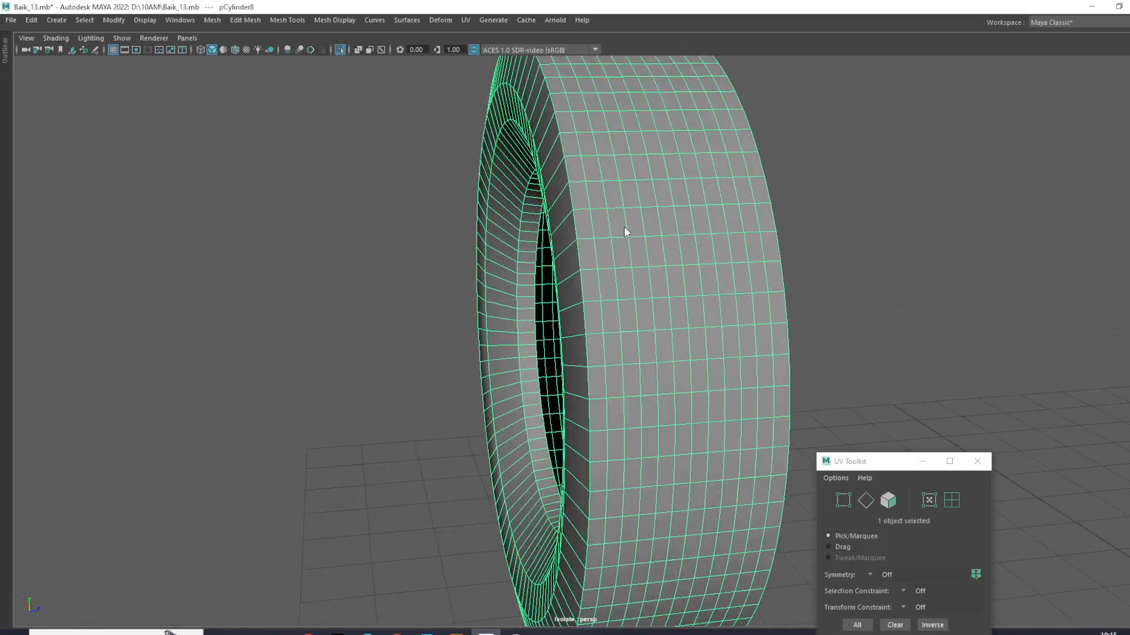
right_drag(623, 226, 614, 159)
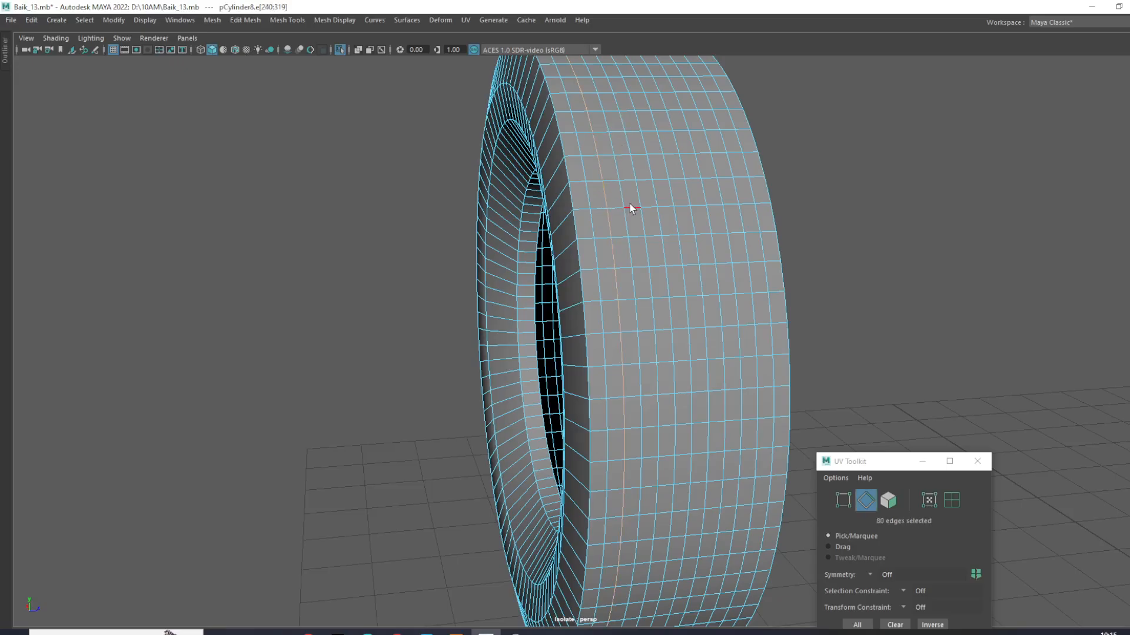
scroll(630, 205, down, 4)
alt+drag(631, 207, 667, 268)
scroll(613, 240, down, 3)
click(743, 251)
scroll(606, 247, up, 4)
double_click(594, 241)
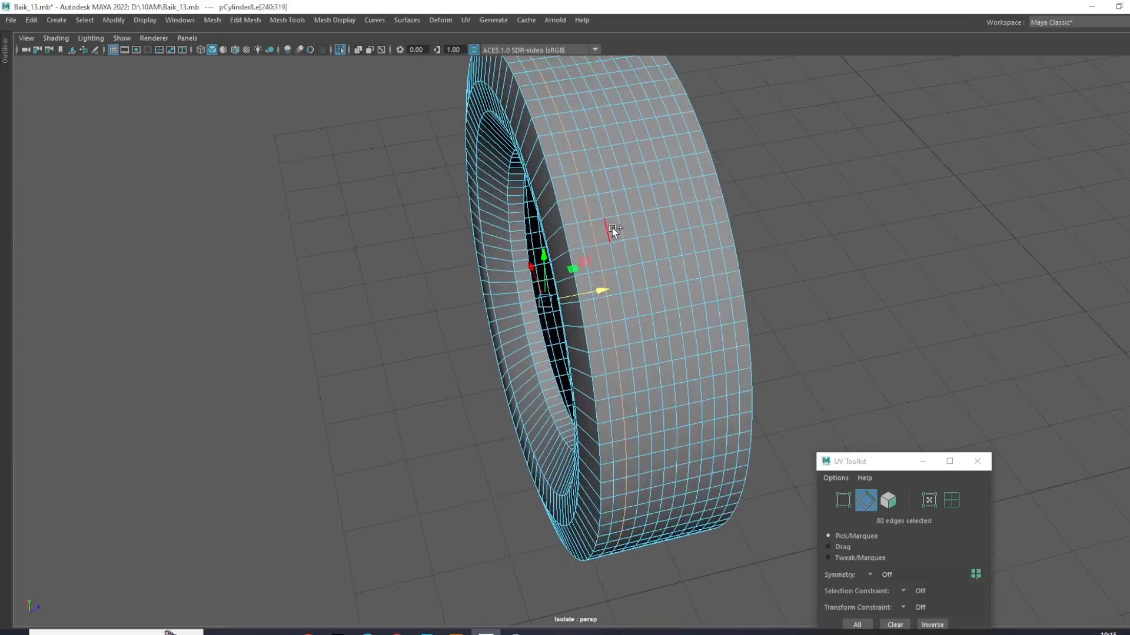
click(819, 227)
- Compare the reshaped cylinder with the motorcycle in the four-view layout
right_drag(608, 254, 669, 237)
alt+drag(799, 266, 725, 267)
right_drag(690, 207, 601, 196)
key(space)
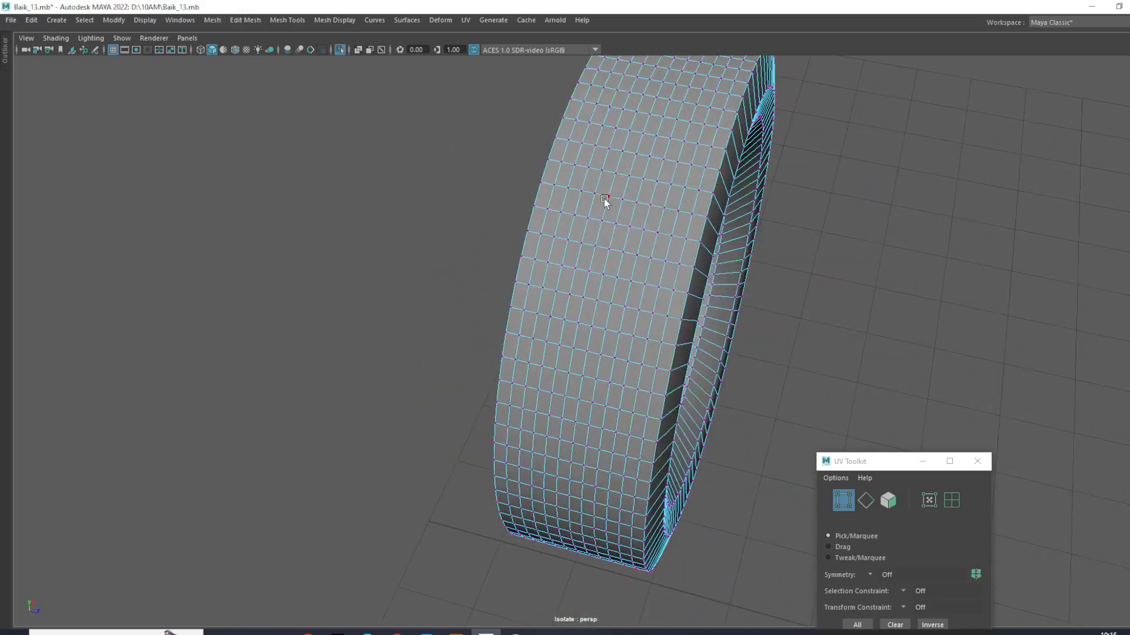
scroll(343, 320, down, 5)
scroll(320, 394, down, 4)
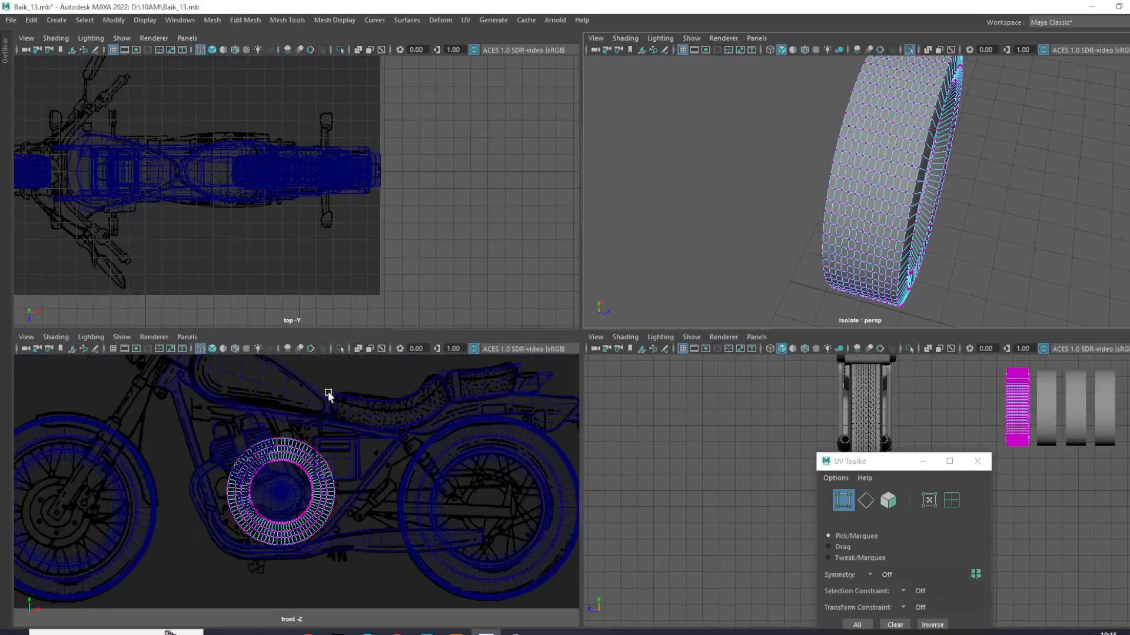
key(space)
scroll(622, 288, up, 5)
- Select the three central edge loops of the tread and enable soft selection with a falloff reaching across the tread
right_drag(618, 291, 609, 264)
double_click(608, 267)
shift+double_click(585, 277)
scroll(619, 277, down, 4)
alt+drag(619, 277, 661, 243)
shift+double_click(643, 241)
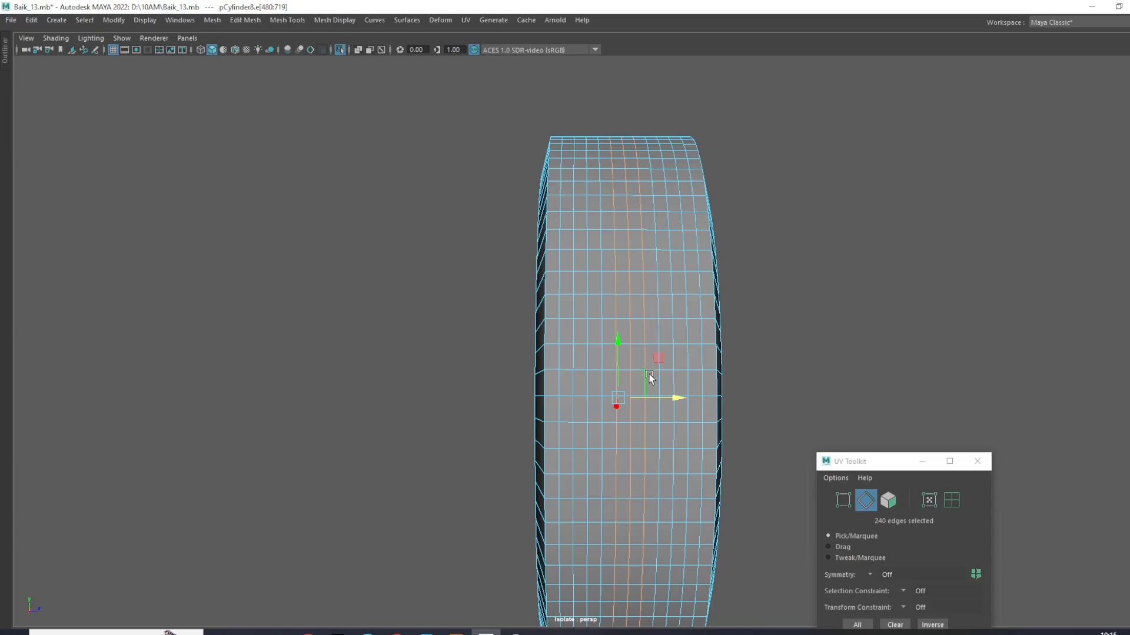
key(b)
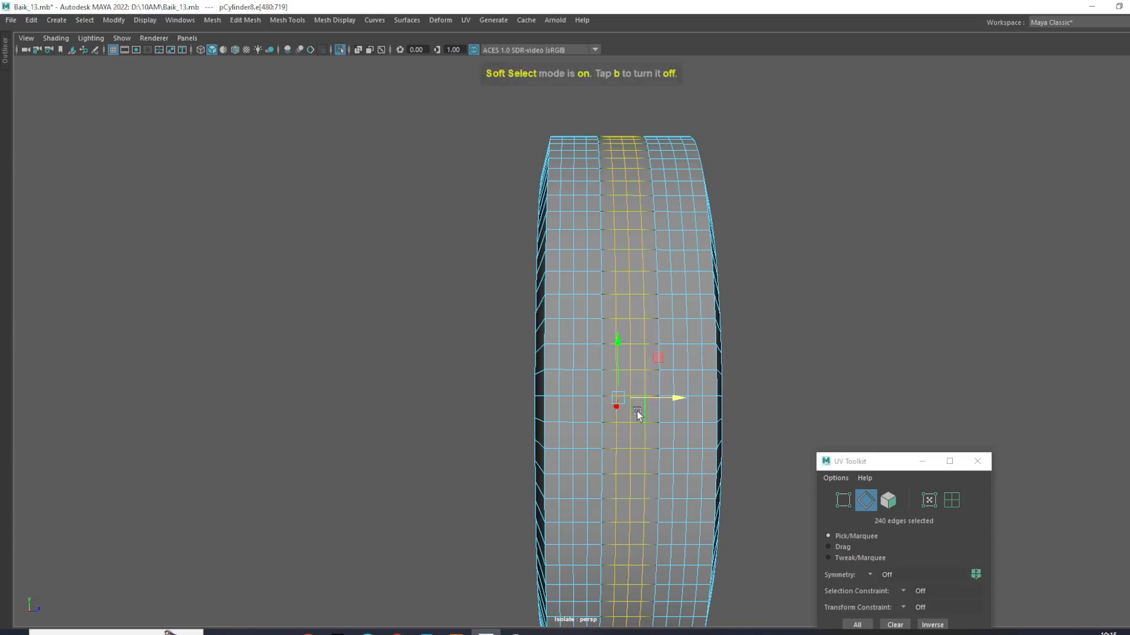
drag(652, 432, 678, 448)
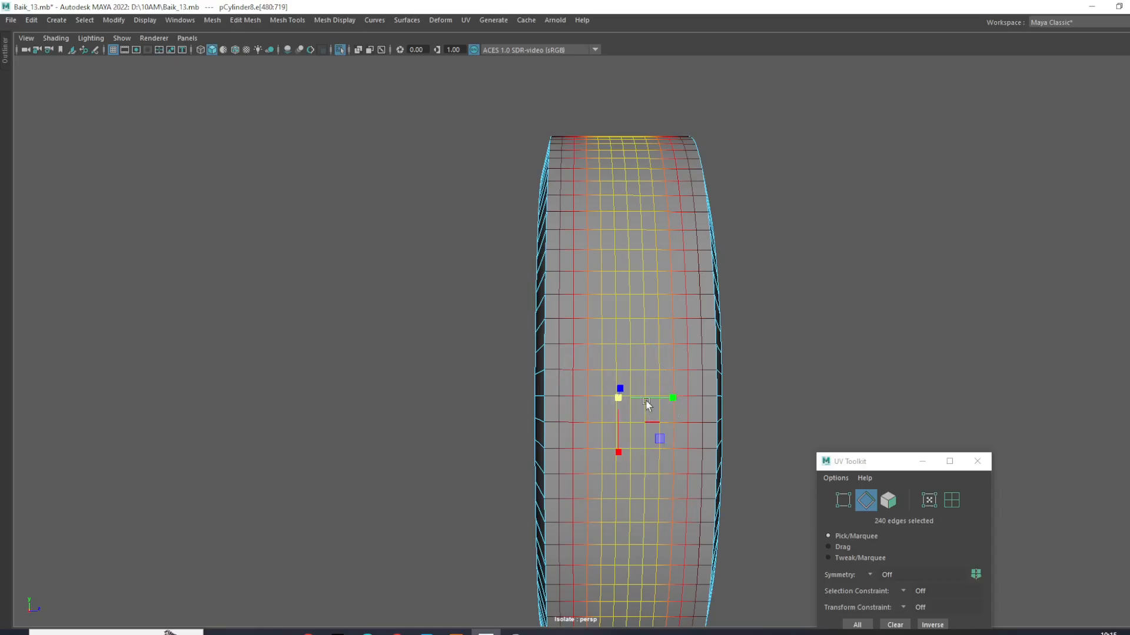
- Undo the first scaling attempt, adjust the soft selection and scale the central loops up to round the tread
scroll(649, 411, down, 5)
alt+drag(604, 395, 577, 382)
scroll(532, 360, up, 6)
key(ctrl+z)
key(b)
drag(507, 353, 528, 362)
alt+drag(553, 286, 663, 256)
right_drag(525, 222, 612, 170)
click(792, 166)
- Turn off soft selection and bevel the central edge loop of the tread into a narrow band of faces
alt+drag(533, 219, 639, 178)
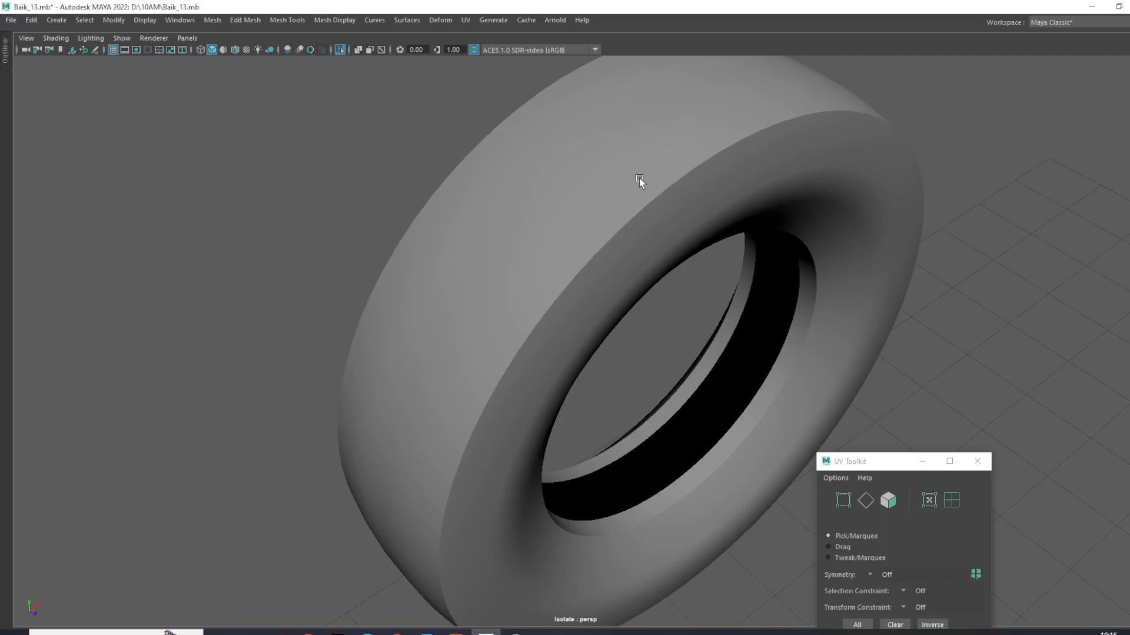
click(518, 279)
alt+drag(578, 232, 603, 171)
scroll(629, 220, up, 2)
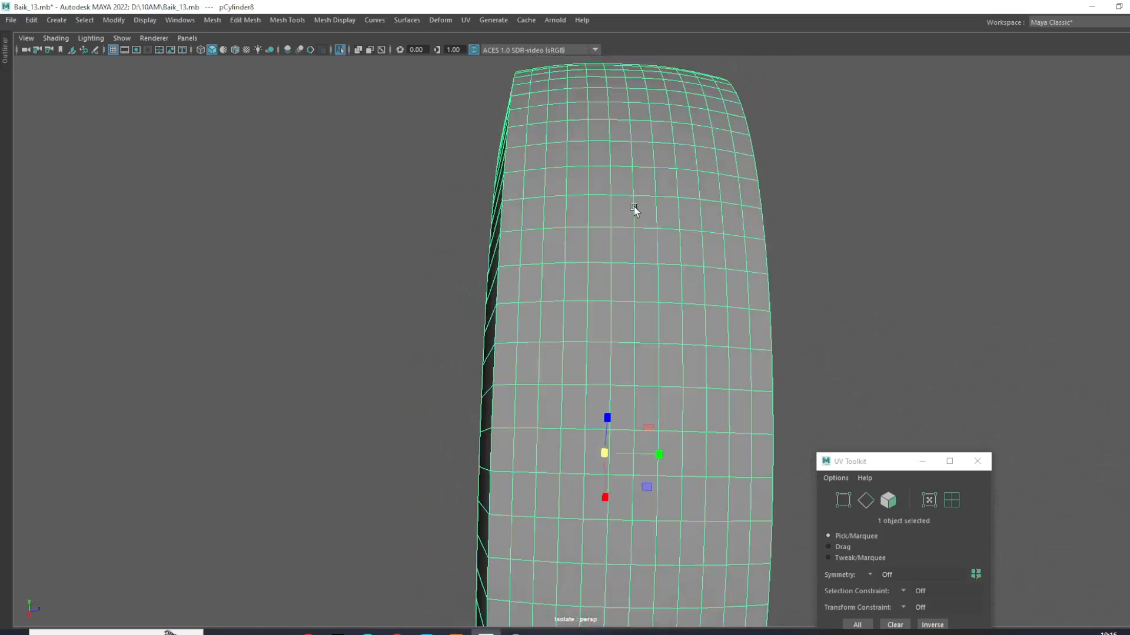
right_drag(633, 104, 634, 72)
double_click(637, 205)
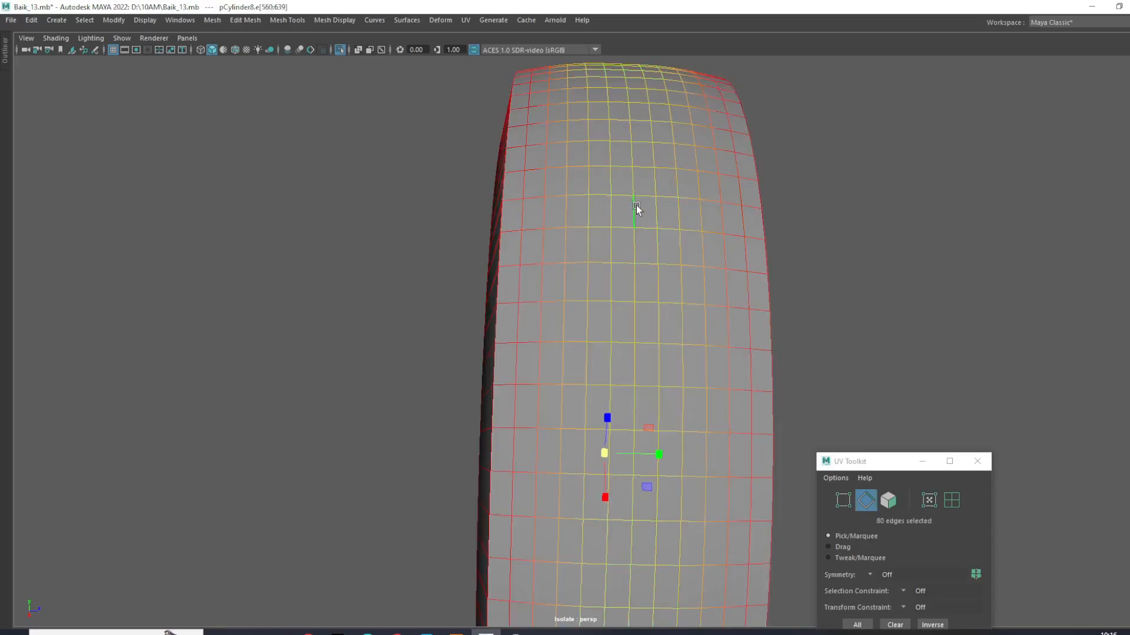
key(b)
scroll(636, 206, down, 3)
alt+drag(637, 207, 631, 272)
scroll(631, 273, up, 2)
scroll(608, 267, up, 3)
shift+right_drag(608, 263, 658, 260)
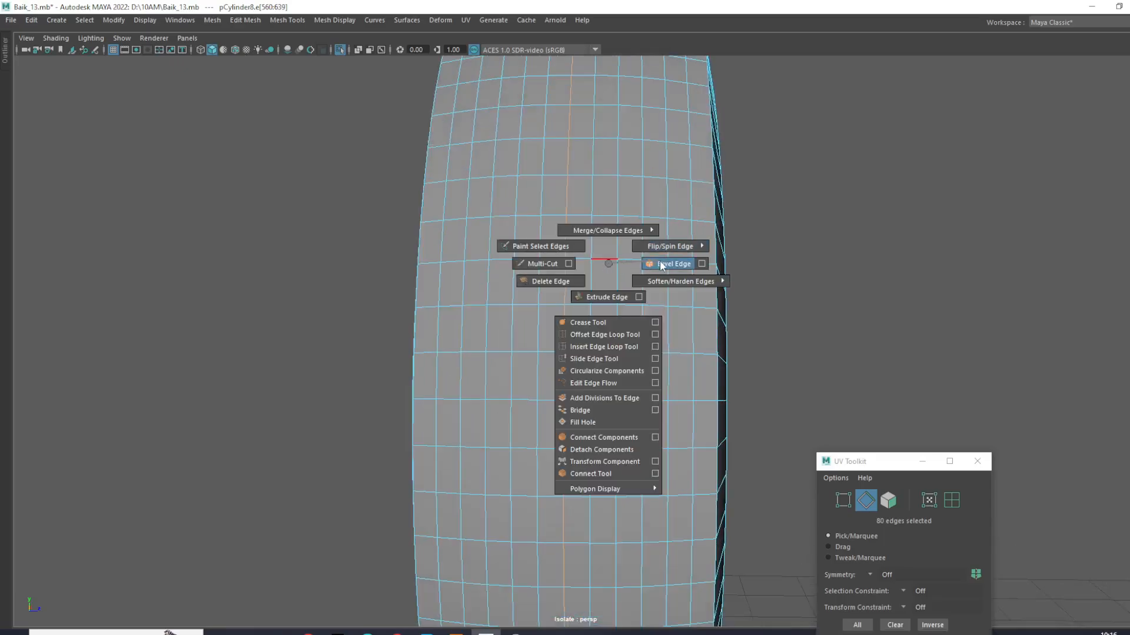
shift+right_drag(660, 262, 659, 260)
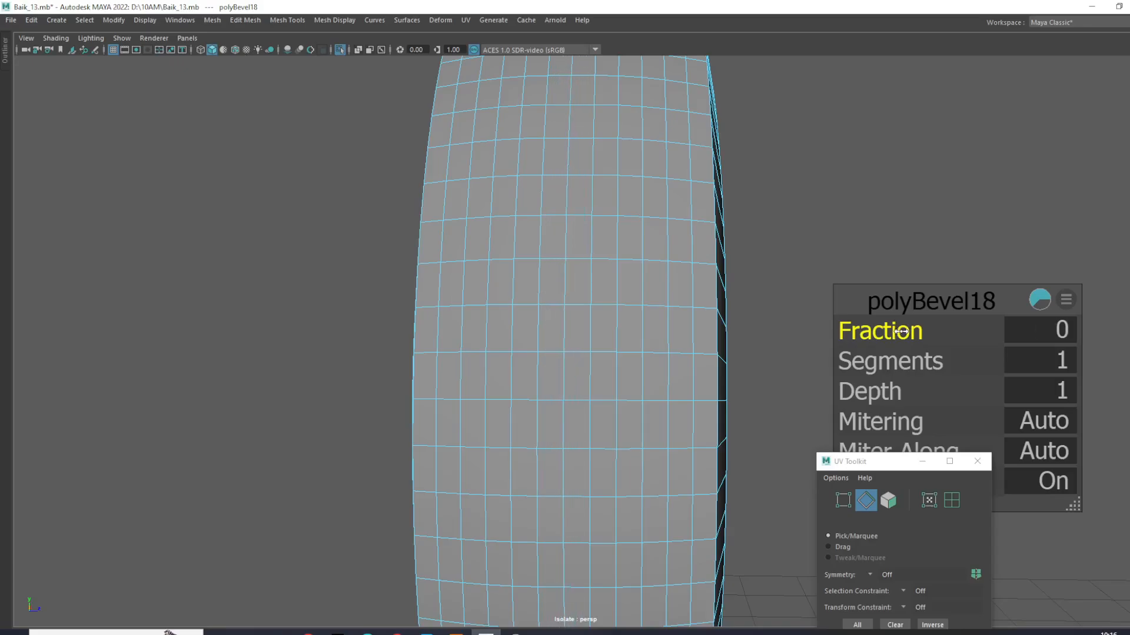
drag(904, 333, 907, 359)
- Select the two adjoining face loops of the narrow bevelled band around the tread's centre
right_drag(618, 240, 609, 266)
double_click(567, 233)
scroll(609, 265, down, 5)
alt+drag(609, 264, 612, 373)
scroll(620, 278, up, 6)
alt+middle_drag(620, 277, 618, 327)
key(r)
key(w)
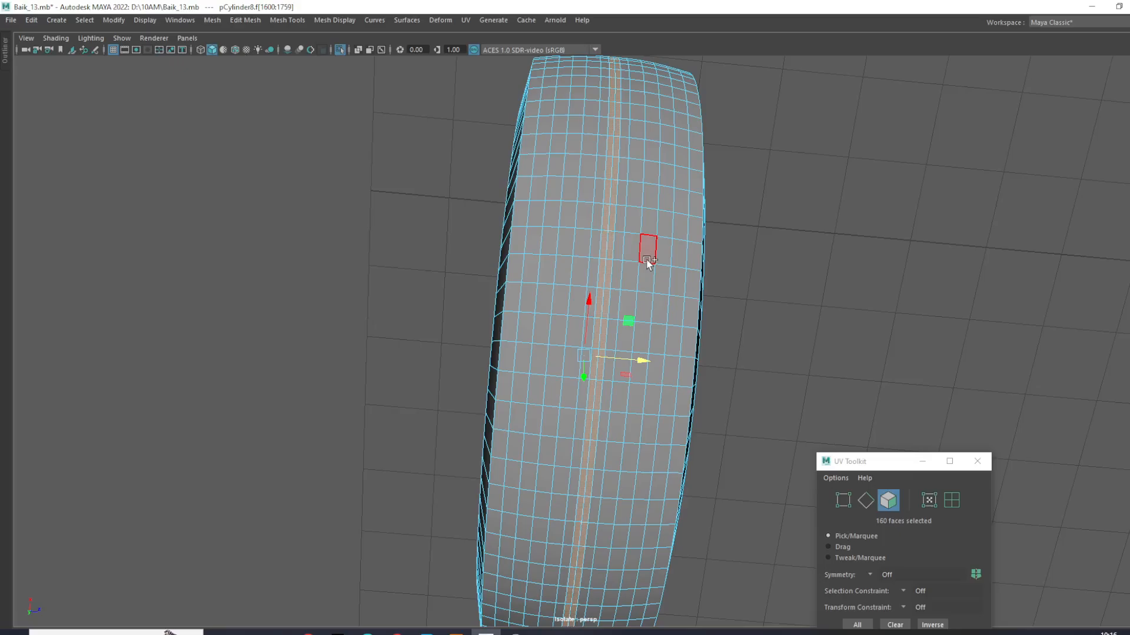
alt+drag(671, 337, 659, 293)
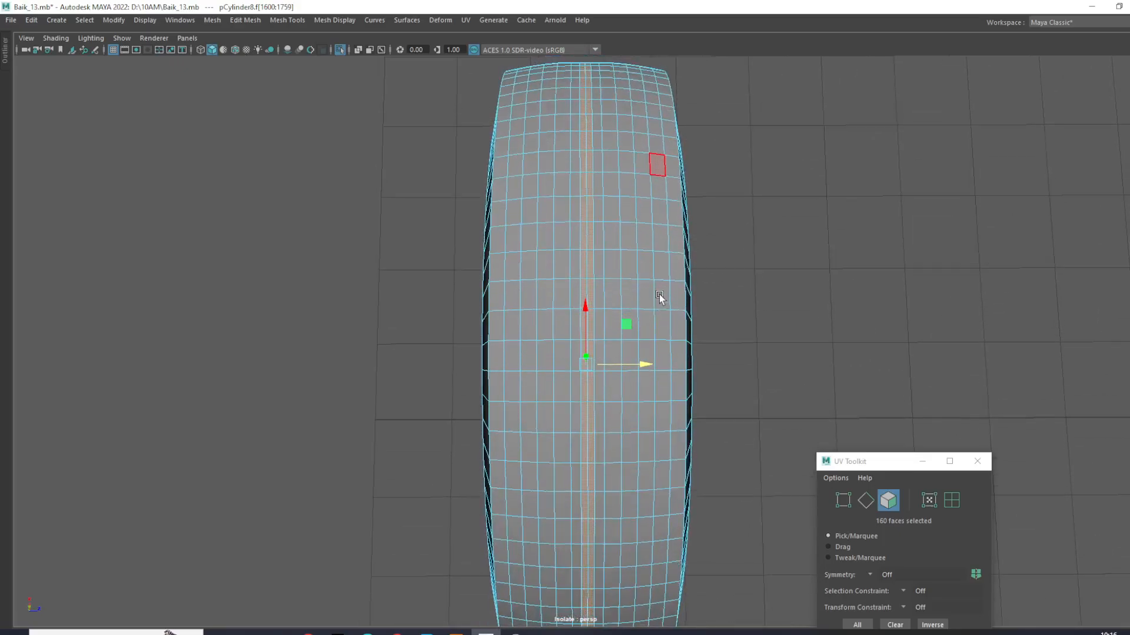
scroll(659, 295, up, 4)
alt+middle_drag(653, 282, 645, 355)
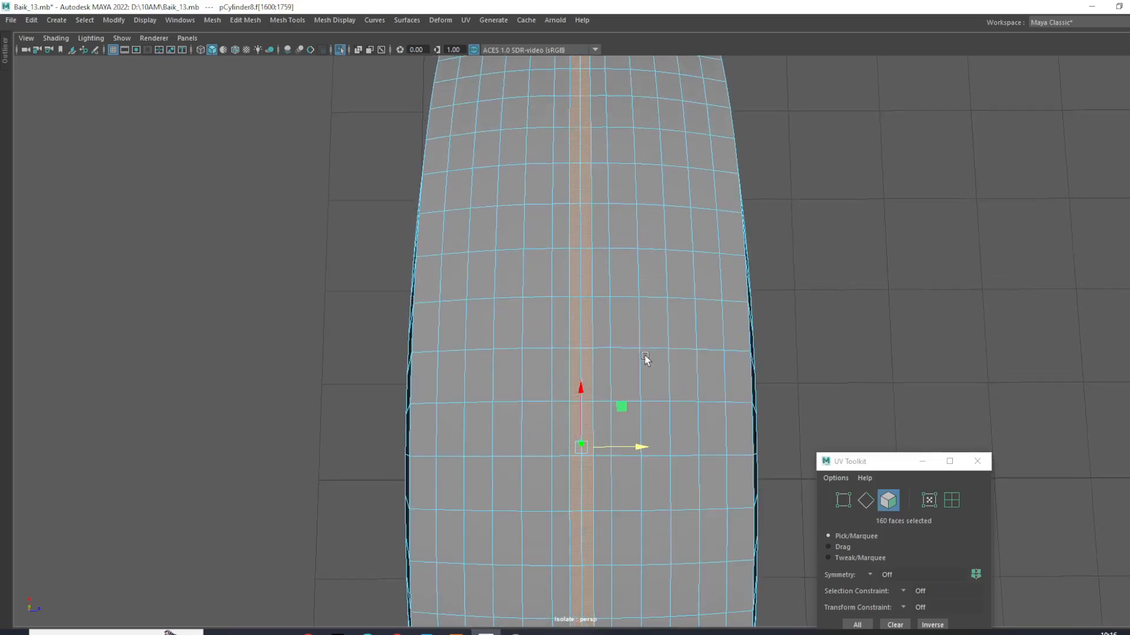
shift+right_drag(647, 290, 643, 318)
- Extrude the central band of faces and scale the extrusion slightly inward to inset it within the tread
alt+drag(643, 318, 720, 286)
scroll(542, 308, up, 3)
alt+middle_drag(599, 243, 559, 388)
scroll(565, 353, up, 4)
alt+middle_drag(590, 214, 510, 372)
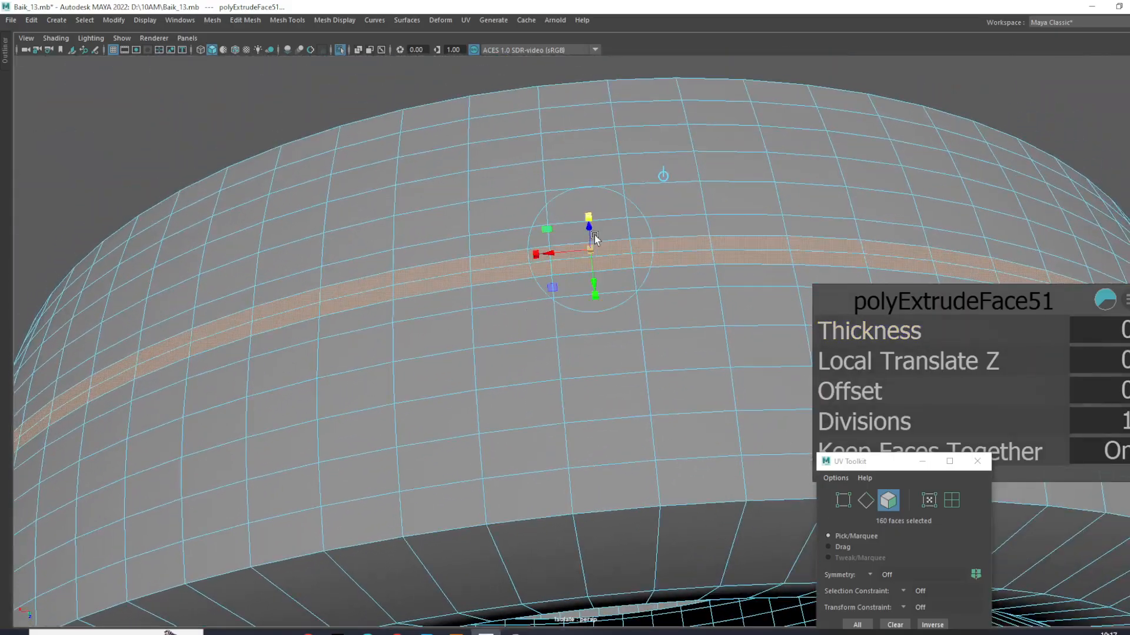
mouse_move(593, 250)
mouse_down()
mouse_move(570, 247)
mouse_move(590, 248)
mouse_up()
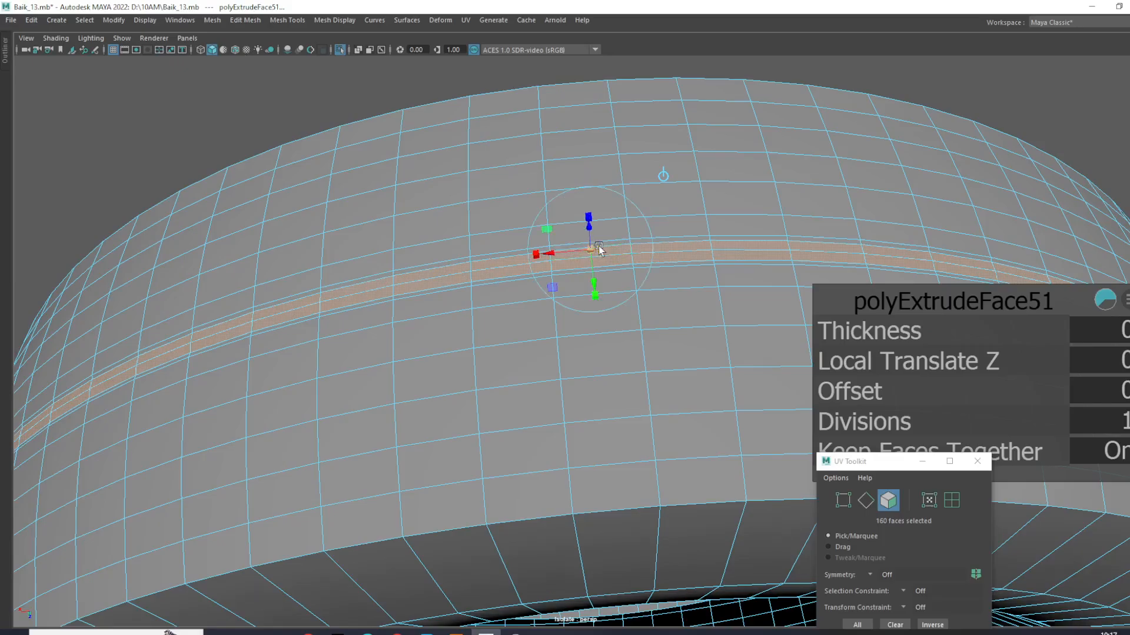
- Extrude the inset band again and push it about 0.02 into the tread to form a central groove
shift+right_drag(613, 244, 613, 264)
drag(595, 238, 597, 243)
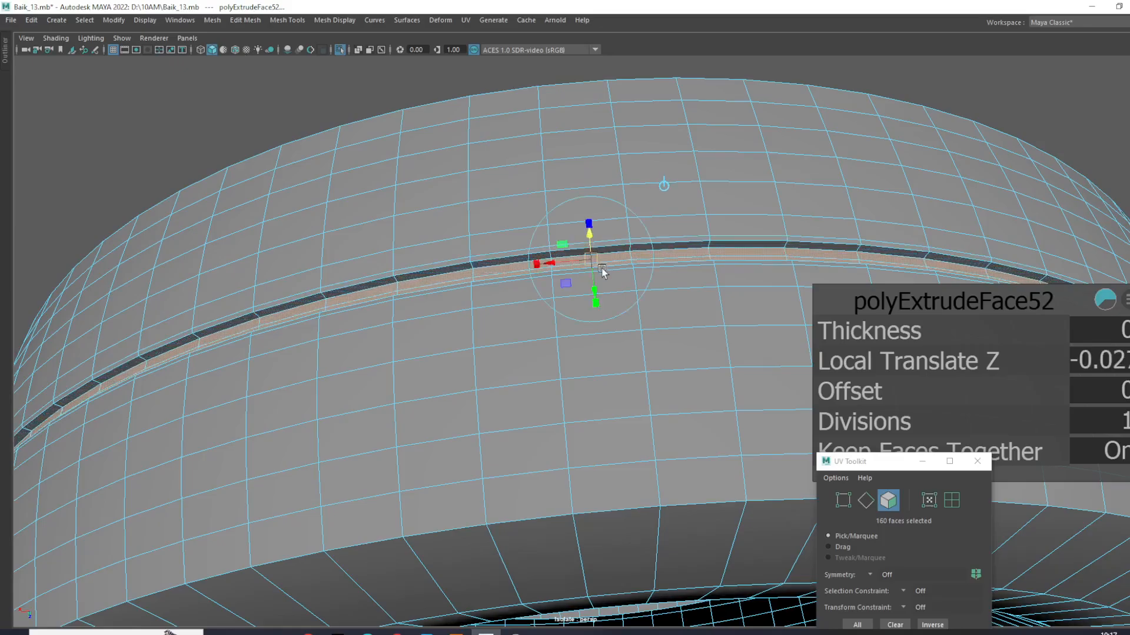
drag(596, 303, 593, 272)
right_drag(597, 264, 656, 244)
click(949, 92)
alt+drag(949, 98, 888, 179)
click(810, 241)
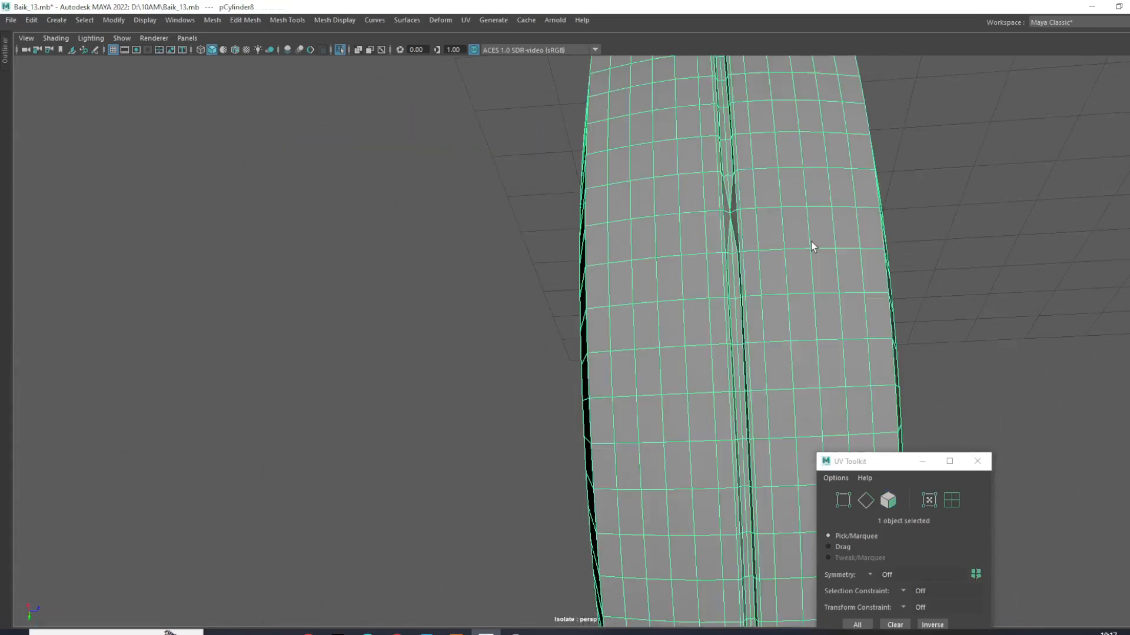
- Scale the groove's floor faces slightly narrower across the tread and return to object selection
alt+drag(811, 241, 696, 285)
alt+right_drag(696, 285, 726, 309)
ctrl+click(728, 309)
key(F11)
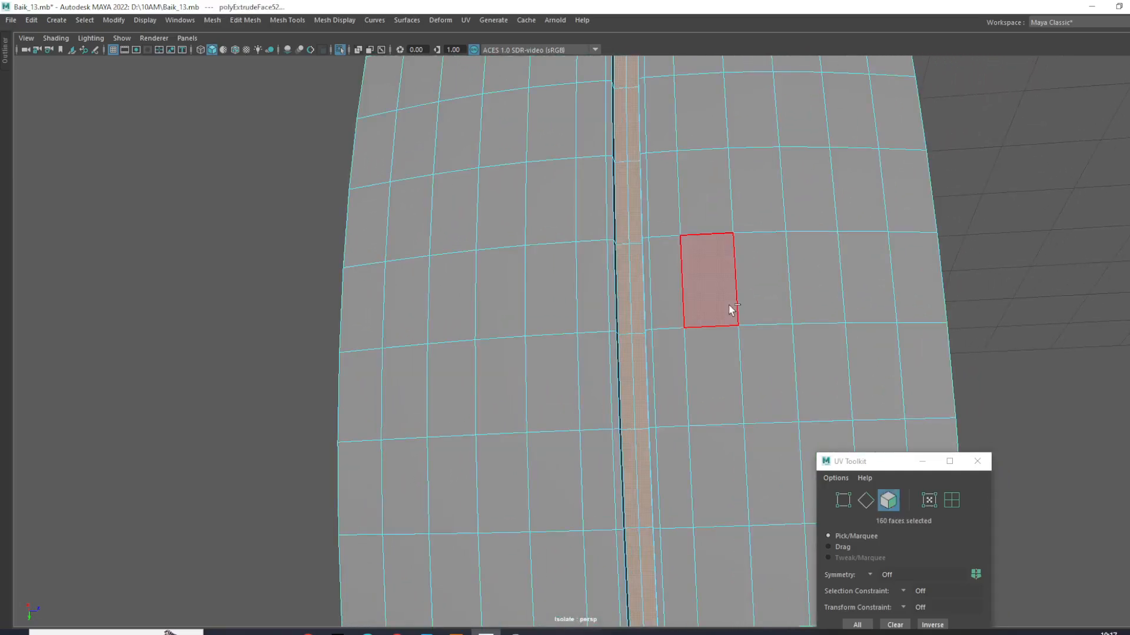
key(e)
key(r)
drag(735, 471, 718, 470)
right_drag(666, 339, 726, 290)
click(1007, 193)
alt+drag(1007, 193, 653, 354)
click(658, 320)
scroll(648, 324, up, 5)
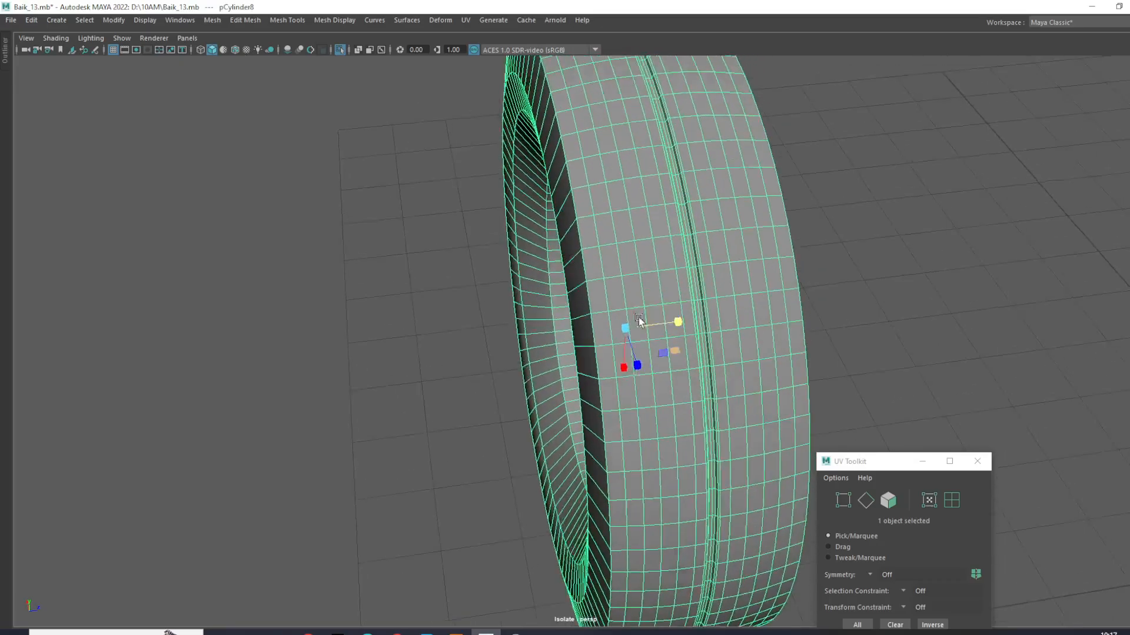
- Select only the vertices of the central groove in the top view, excluding the neighbouring tread loop
scroll(634, 326, down, 5)
right_drag(621, 236, 528, 213)
key(space)
key(space)
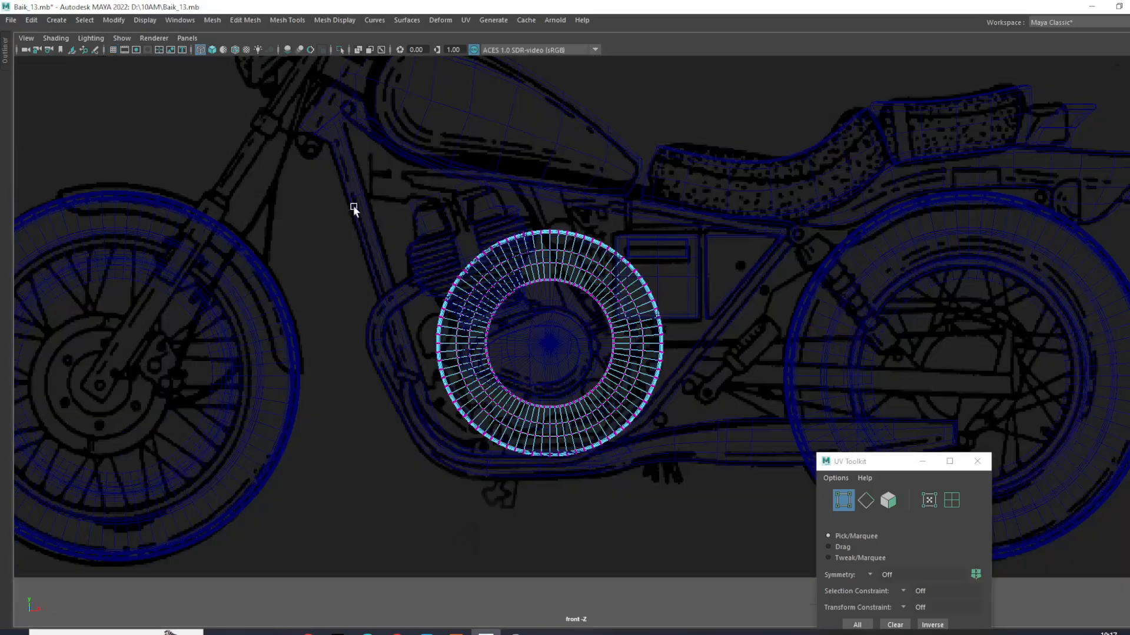
key(space)
scroll(335, 194, down, 3)
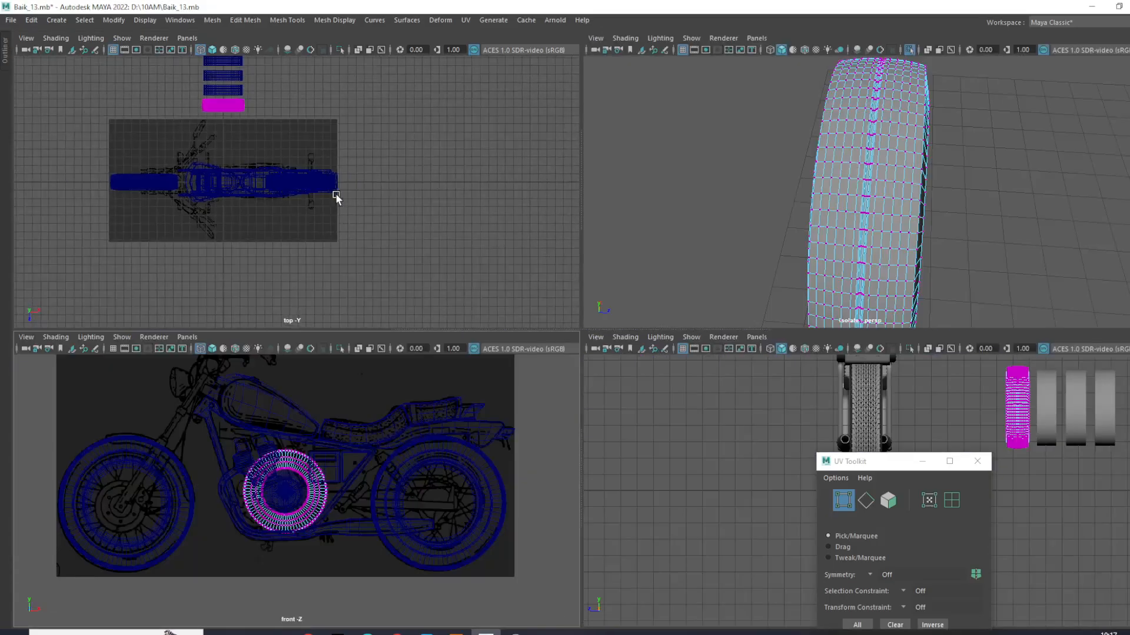
key(space)
scroll(504, 341, up, 10)
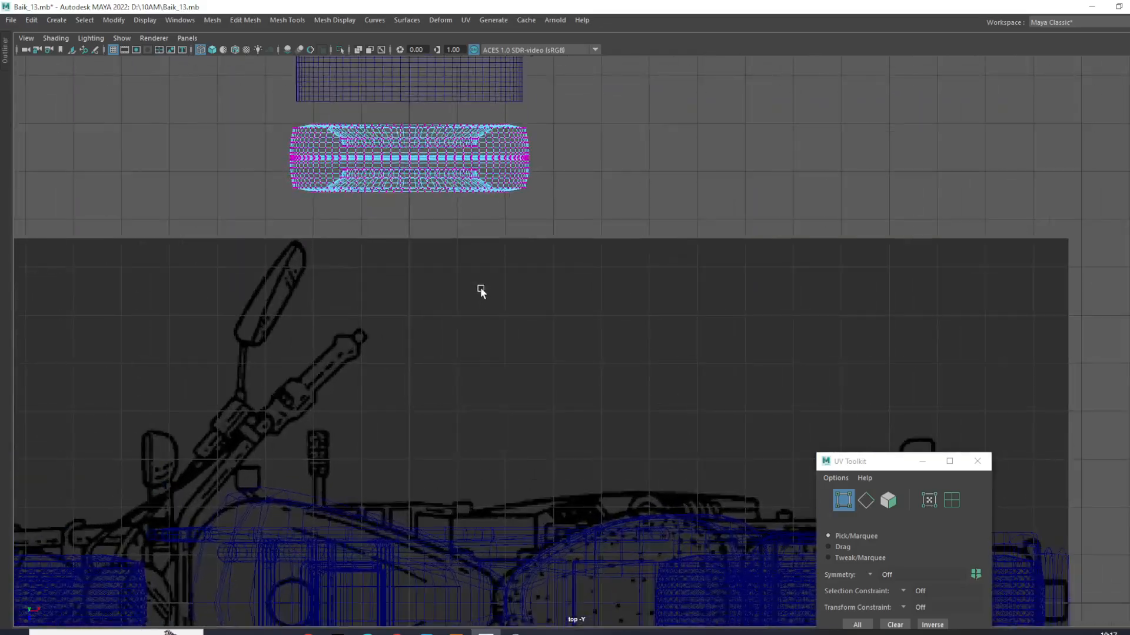
scroll(494, 329, up, 5)
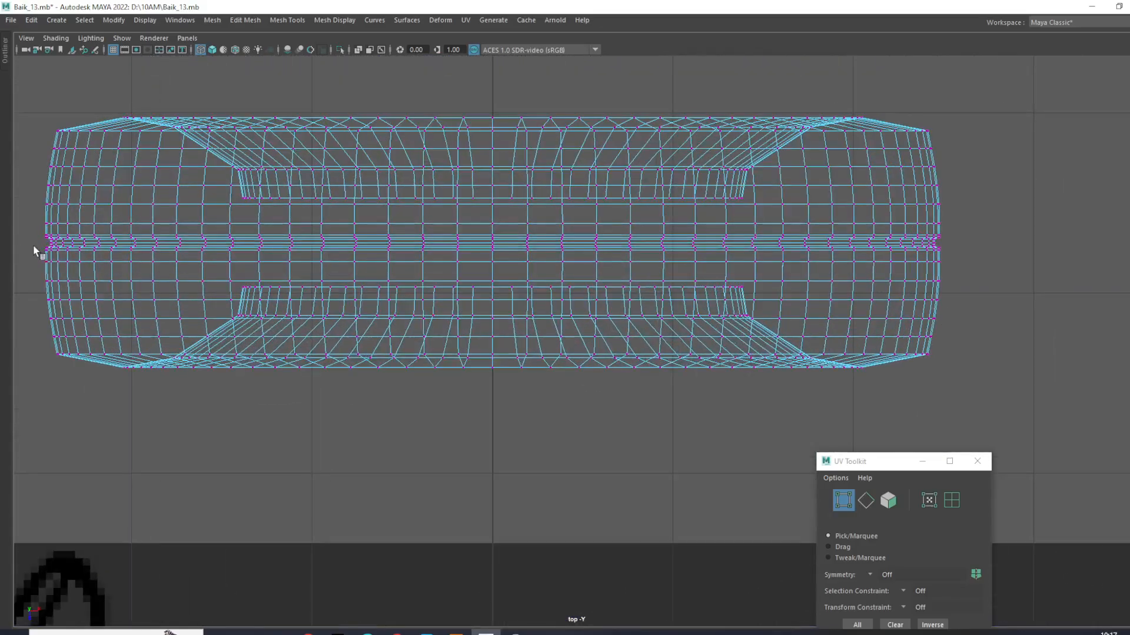
drag(30, 222, 998, 256)
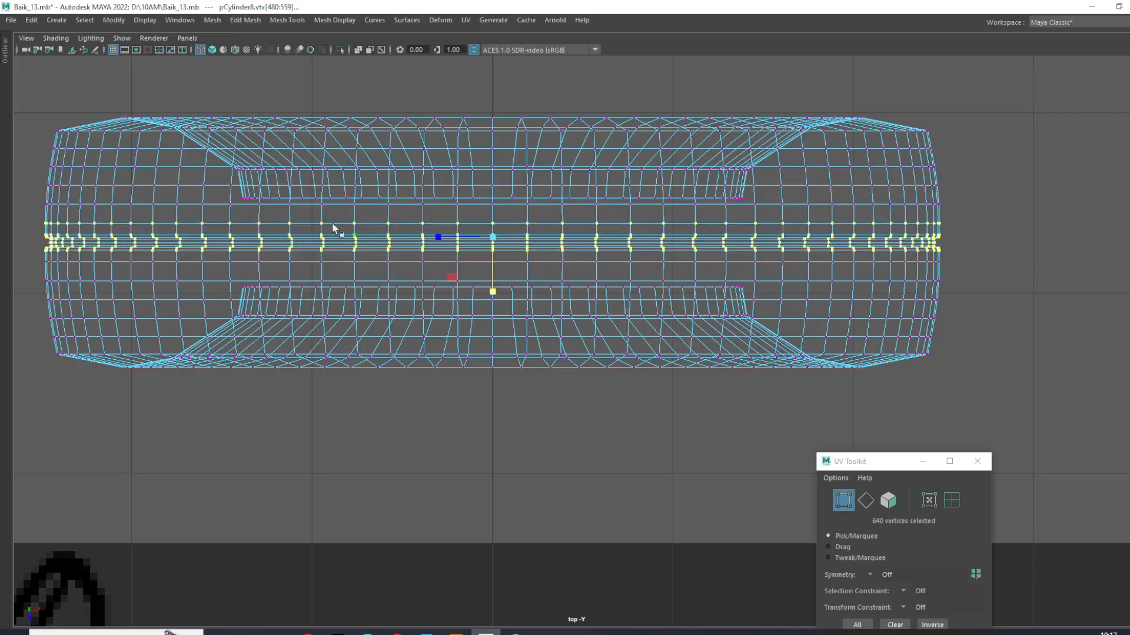
drag(17, 187, 996, 226)
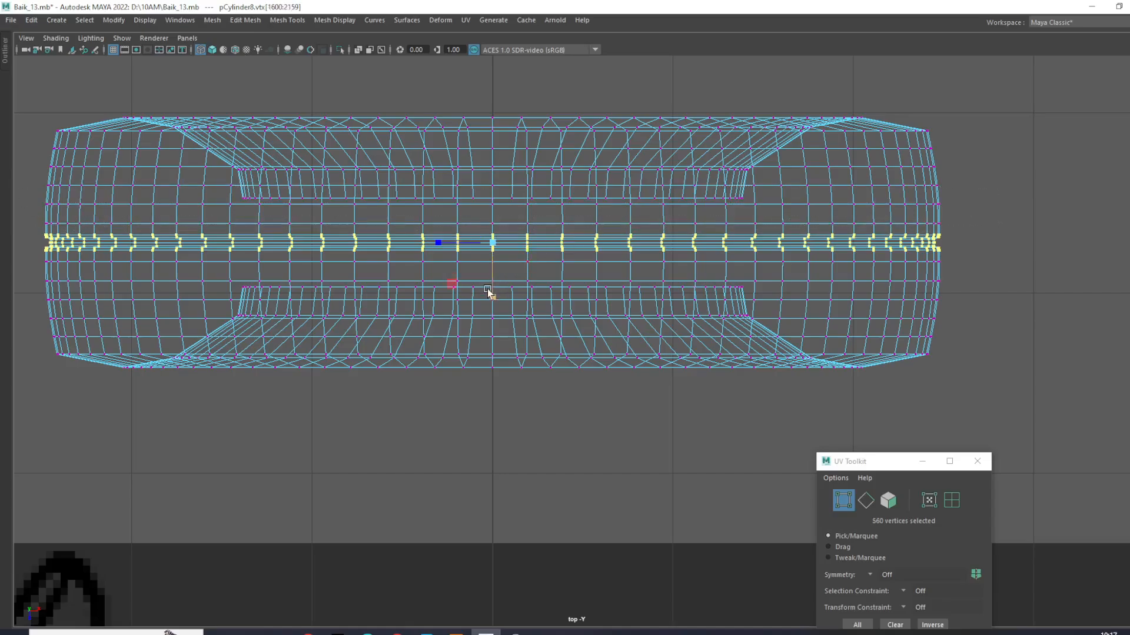
- Scale the groove vertices narrower across the tread, then slightly outward overall
drag(491, 297, 490, 243)
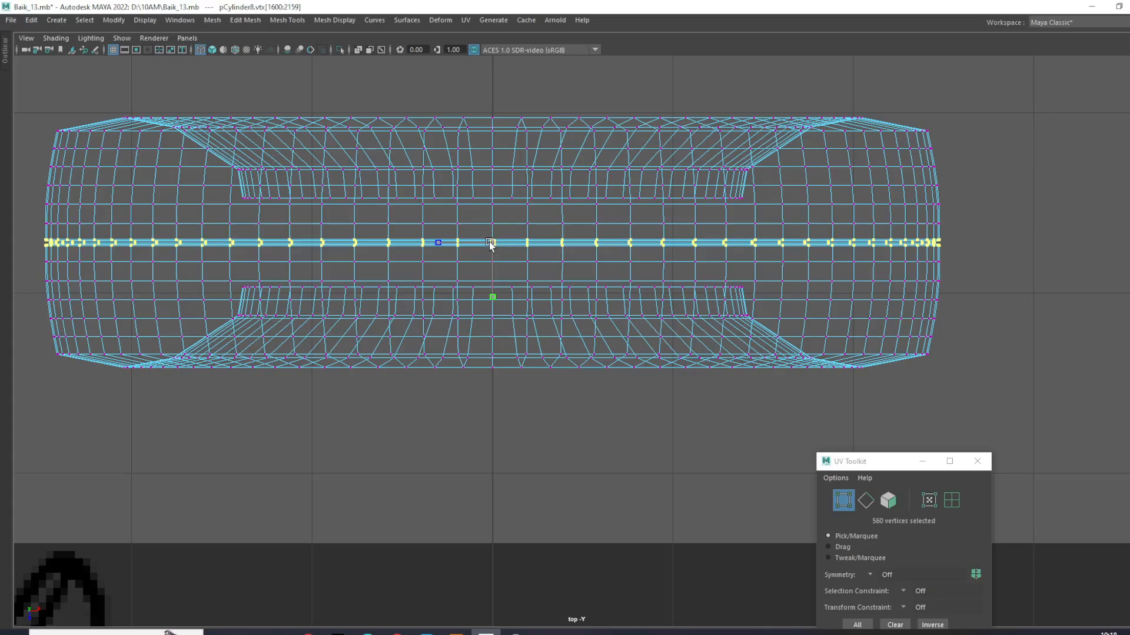
drag(489, 243, 490, 243)
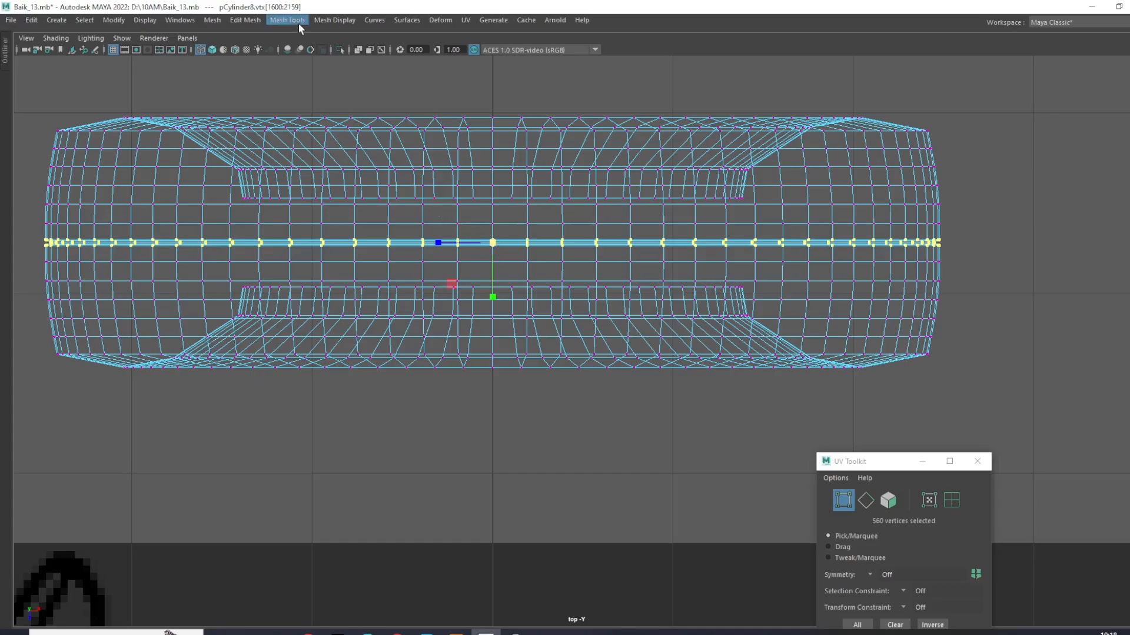
drag(489, 243, 493, 246)
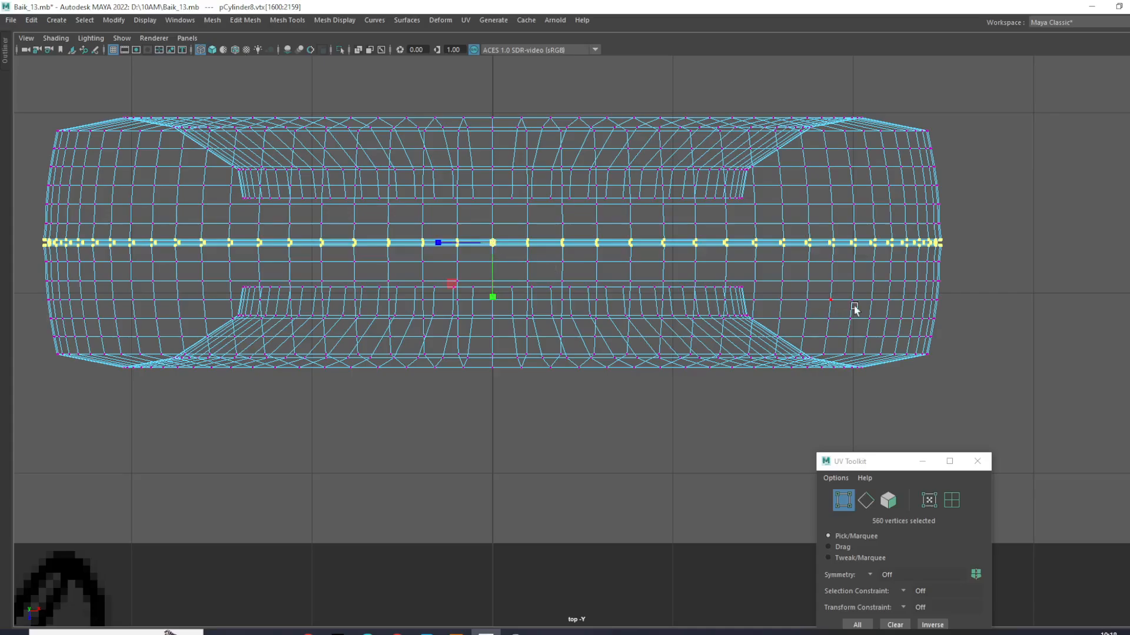
click(991, 273)
- Select the vertex loops on both sides of the groove, scale them up slightly and return to object selection
drag(27, 257, 998, 277)
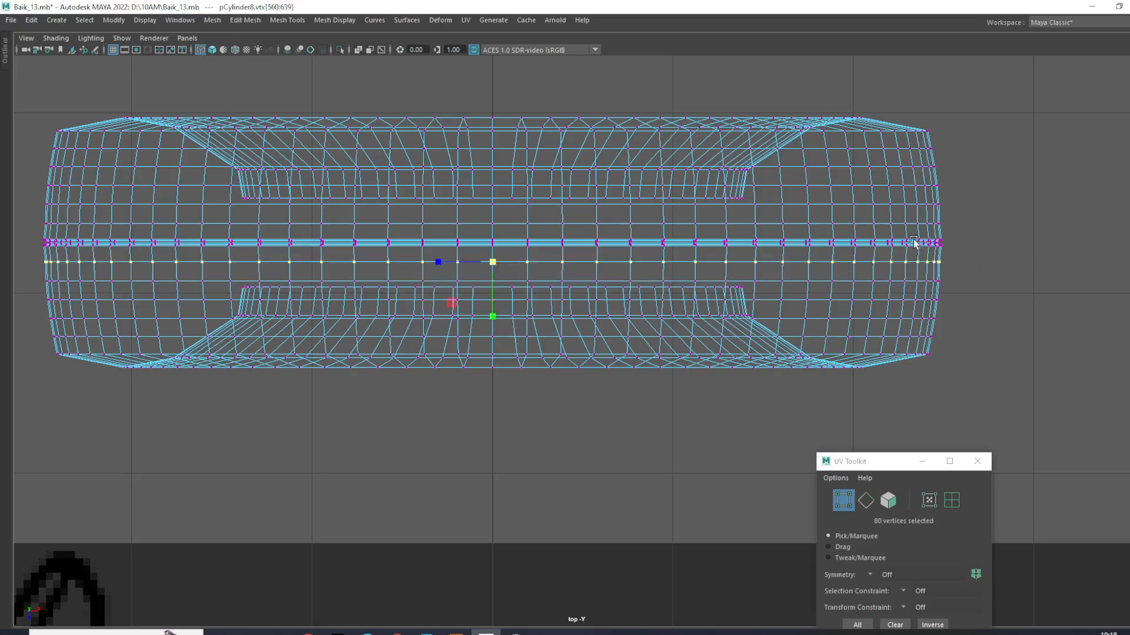
drag(961, 229, 15, 207)
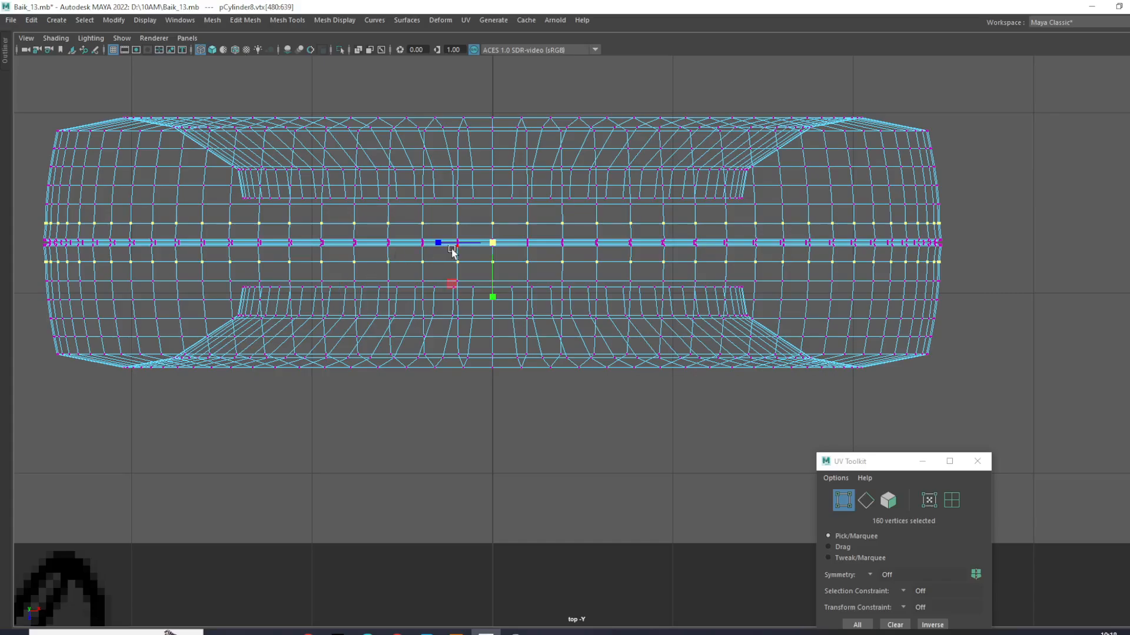
drag(491, 242, 493, 242)
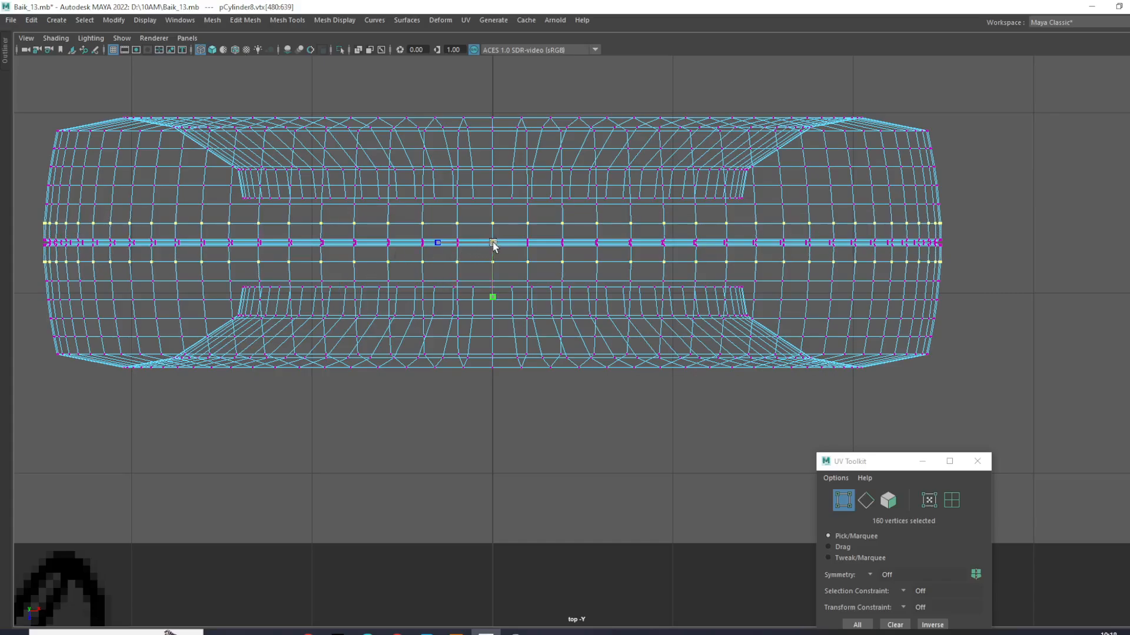
click(943, 240)
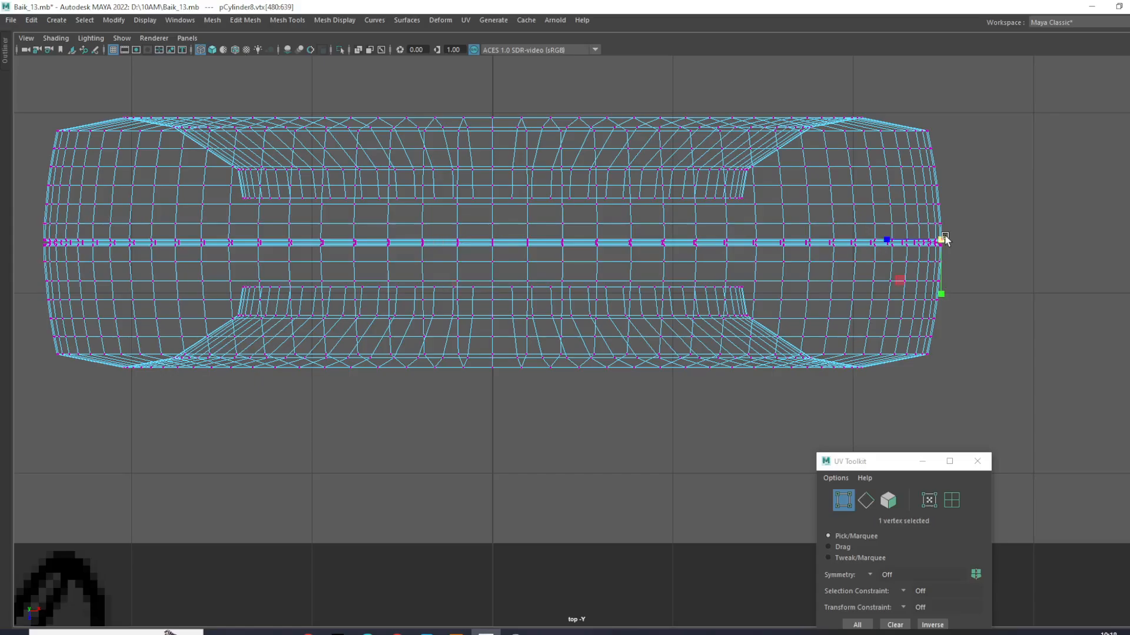
right_drag(931, 229, 1053, 185)
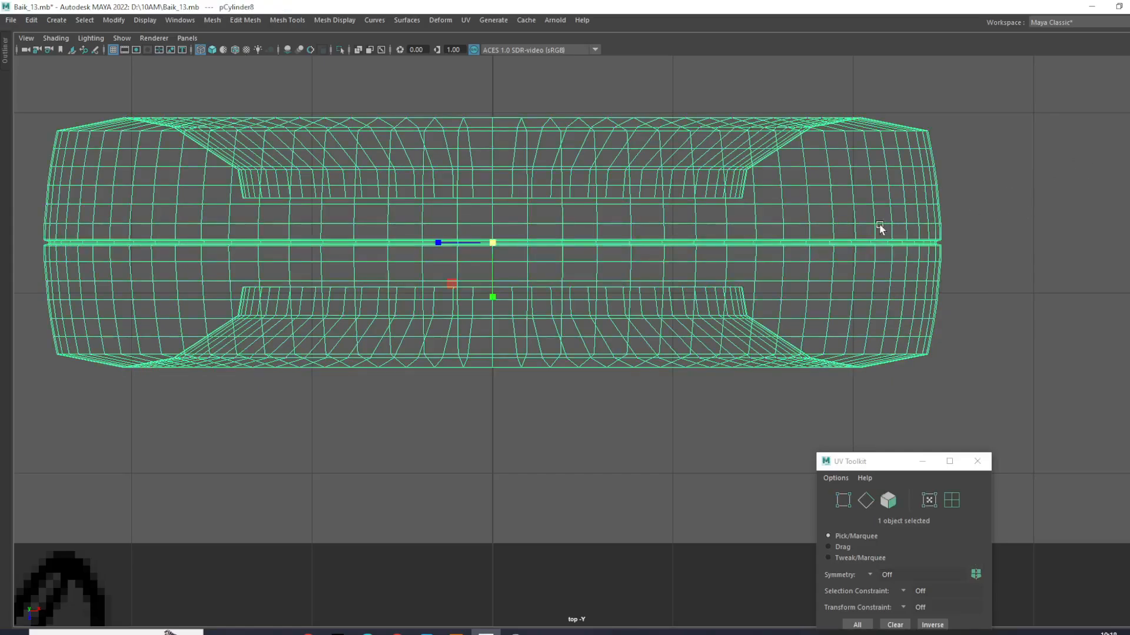
scroll(582, 284, down, 8)
scroll(580, 284, up, 5)
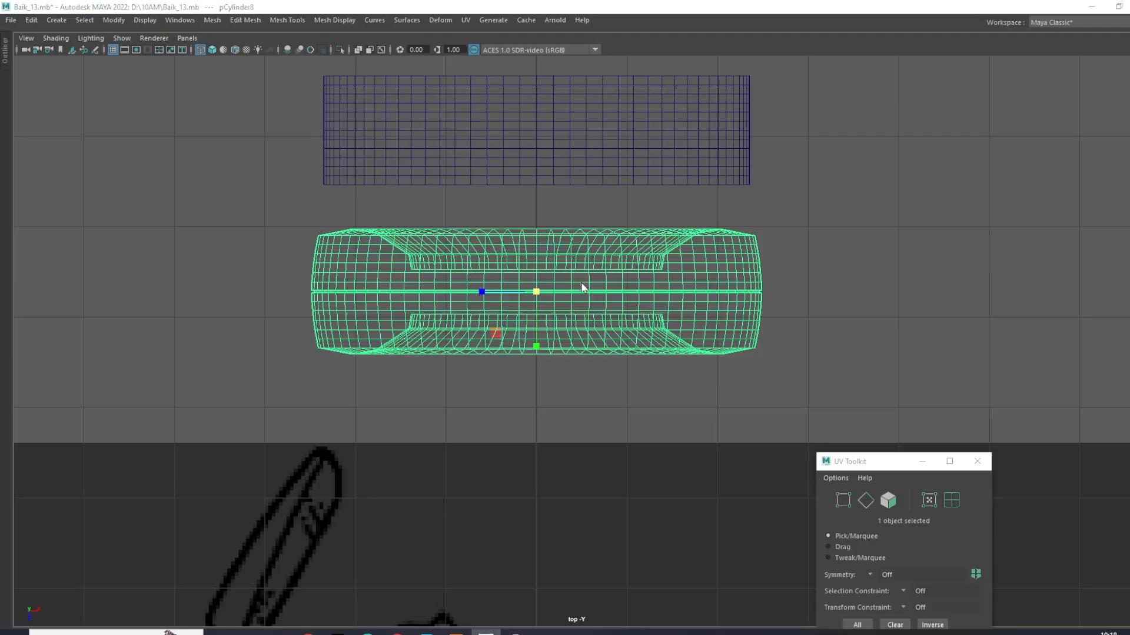
- Examine the grooved tire in the perspective view without its wireframe
key(space)
key(space)
key(ctrl+1)
alt+drag(726, 305, 720, 270)
click(847, 242)
alt+drag(465, 252, 606, 303)
scroll(606, 302, up, 3)
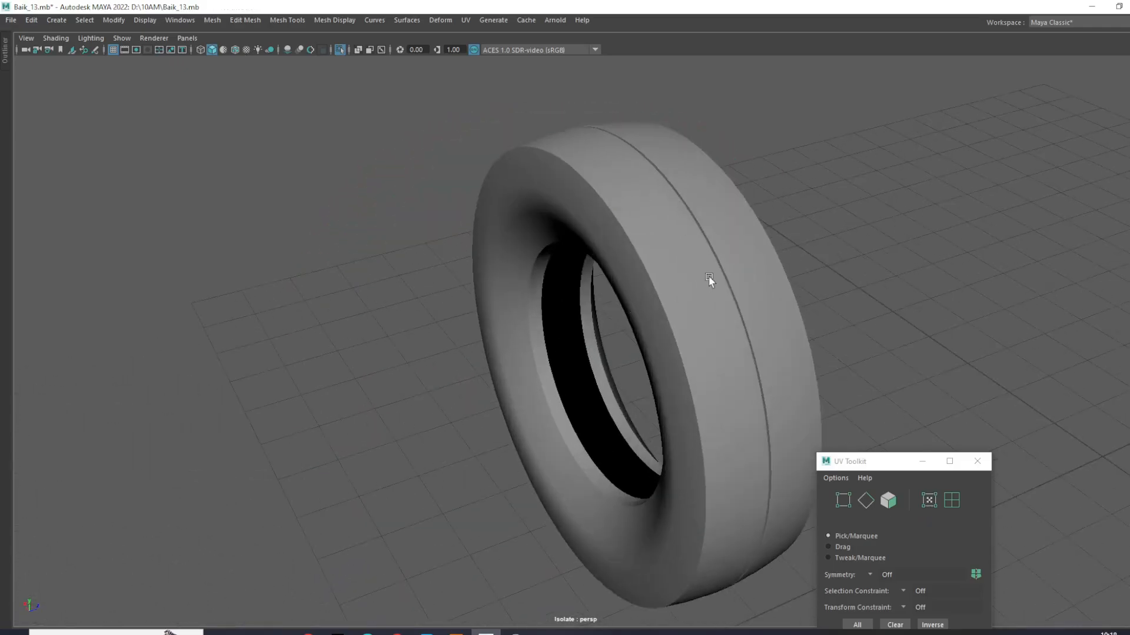
- Select two alternate edge loops of the tread on each side of the central groove
click(710, 280)
scroll(710, 280, up, 3)
alt+drag(711, 280, 496, 272)
key(F10)
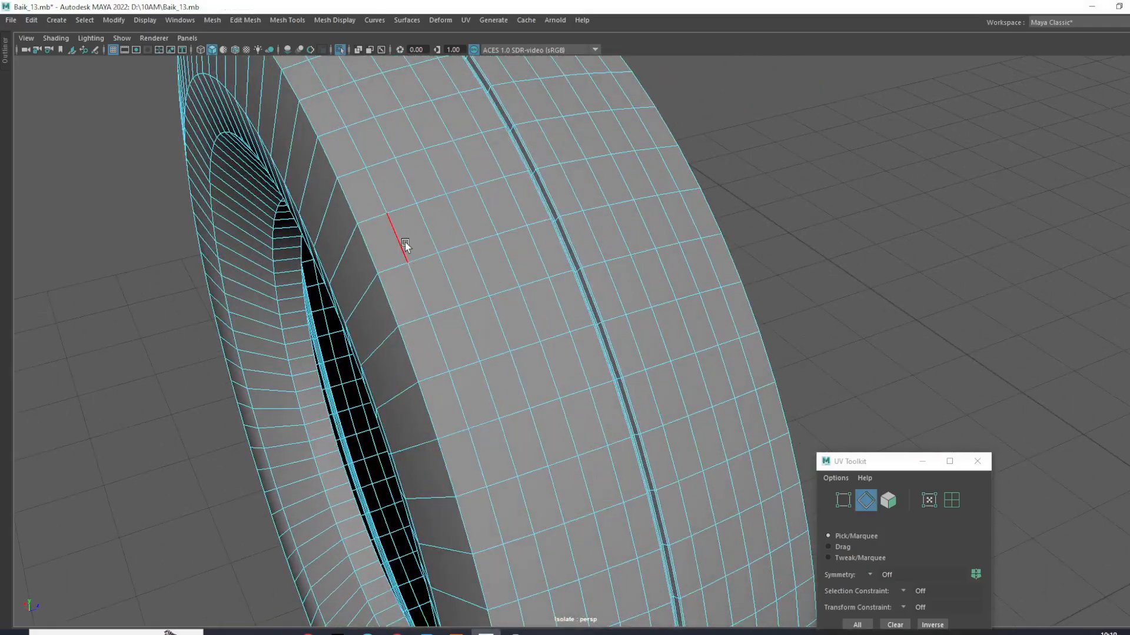
double_click(427, 239)
shift+double_click(494, 220)
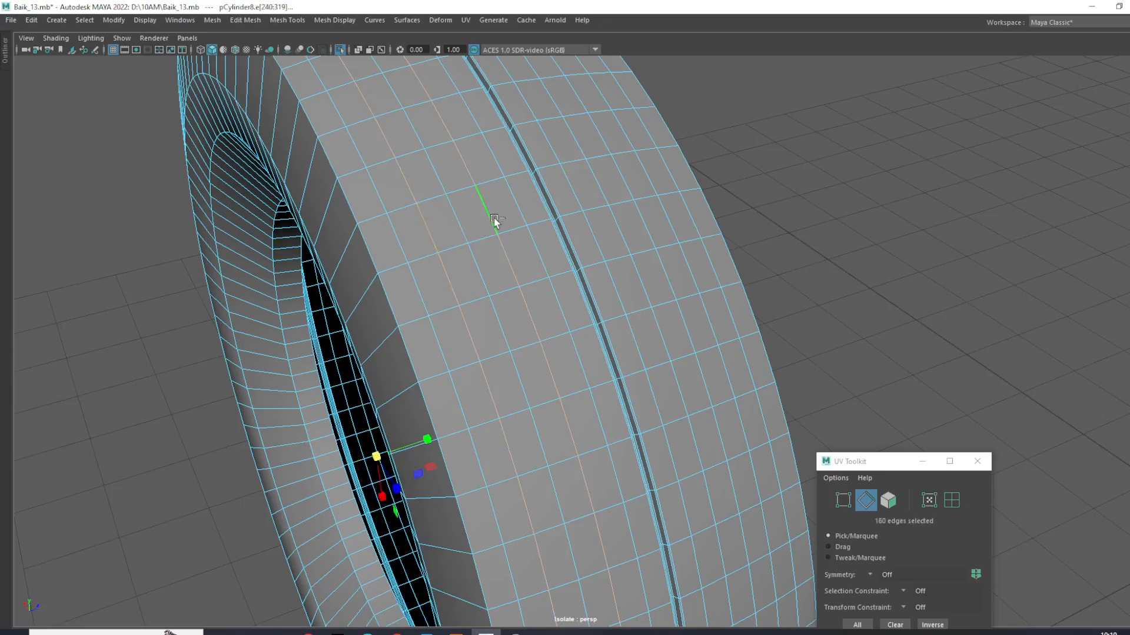
shift+click(584, 191)
shift+click(593, 191)
shift+double_click(593, 184)
shift+click(659, 174)
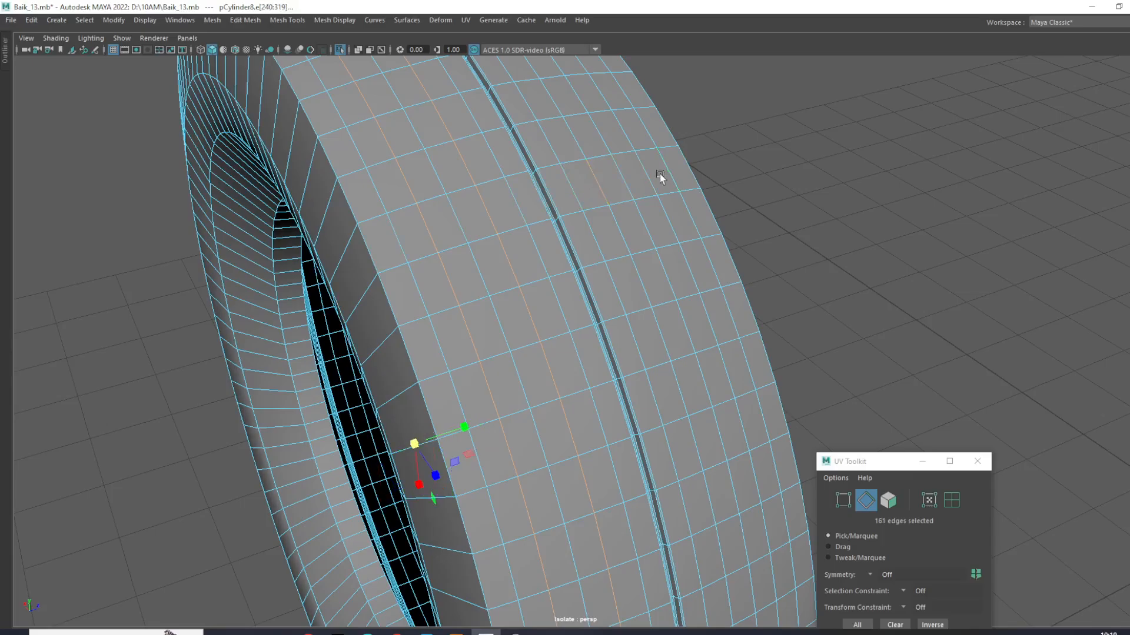
shift+double_click(641, 176)
- Try to rotate the four selected edge loops around the tire's axis, then undo the rotation and the selection
scroll(641, 175, down, 6)
alt+drag(620, 248, 536, 297)
scroll(536, 297, up, 5)
alt+middle_drag(536, 296, 556, 343)
scroll(556, 344, up, 3)
key(e)
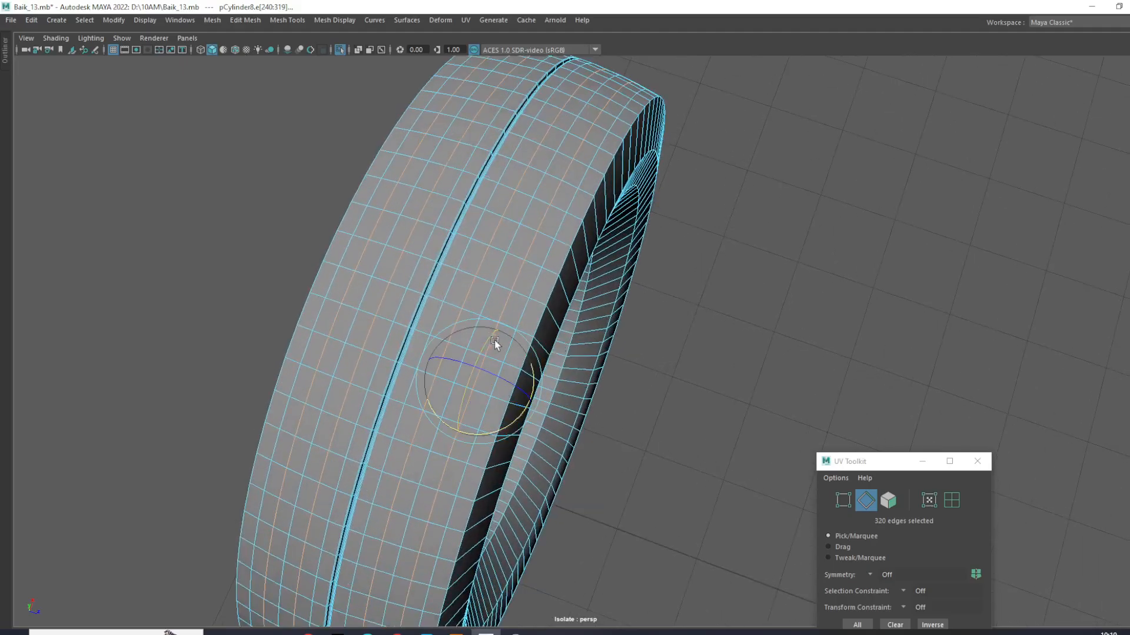
drag(480, 349, 471, 345)
key(ctrl+z)
key(ctrl+z)
key(ctrl+z)
- Soft-select one middle edge loop on each side of the groove and rotate both around the tire's axis into a chevron pattern
click(647, 285)
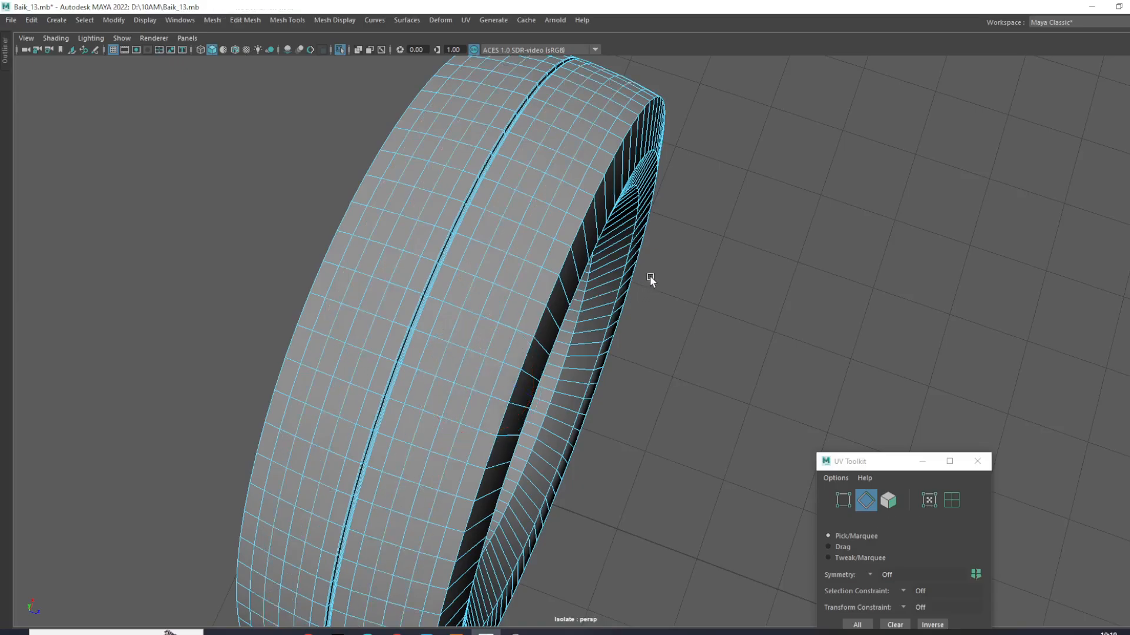
double_click(377, 259)
shift+double_click(506, 263)
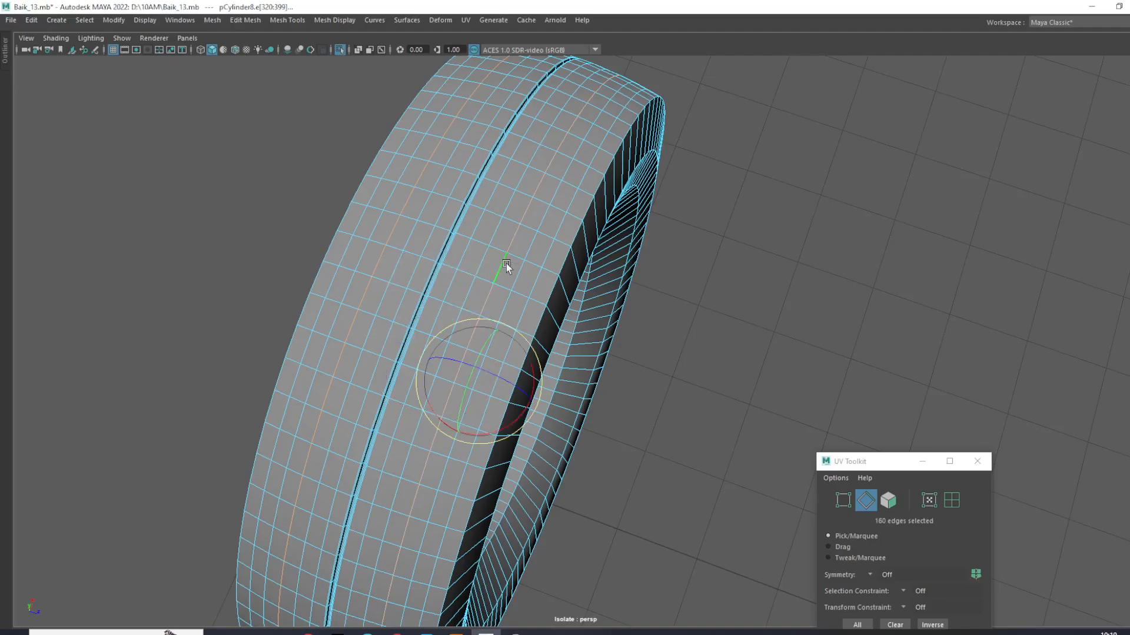
key(b)
drag(489, 305, 390, 298)
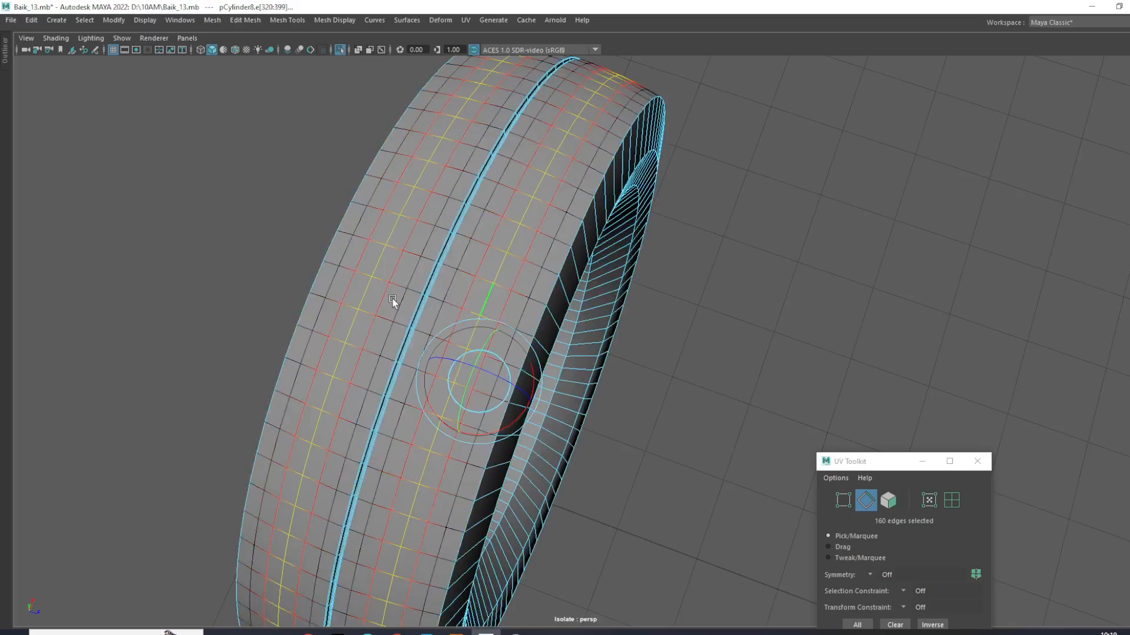
drag(480, 351, 478, 352)
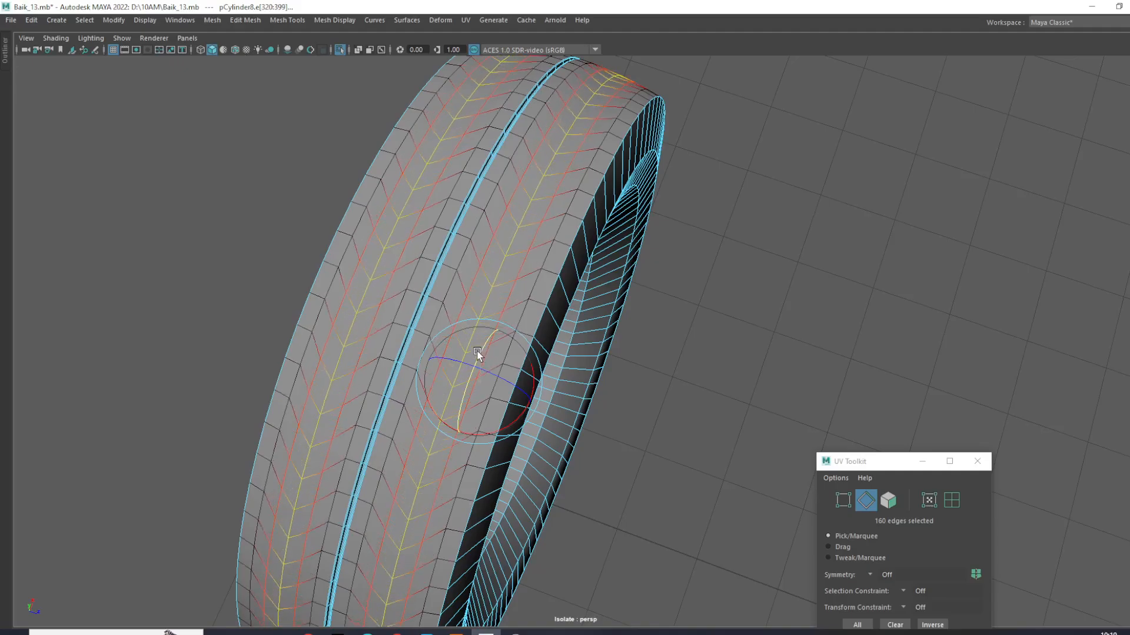
click(668, 227)
- Inspect the chevron layout of the tread edges around the whole tire
right_drag(567, 233, 831, 96)
click(840, 121)
alt+drag(840, 120, 942, 209)
click(651, 209)
scroll(658, 210, up, 4)
click(941, 209)
scroll(727, 231, down, 4)
scroll(725, 232, up, 3)
click(726, 231)
scroll(726, 232, up, 1)
alt+drag(726, 233, 643, 249)
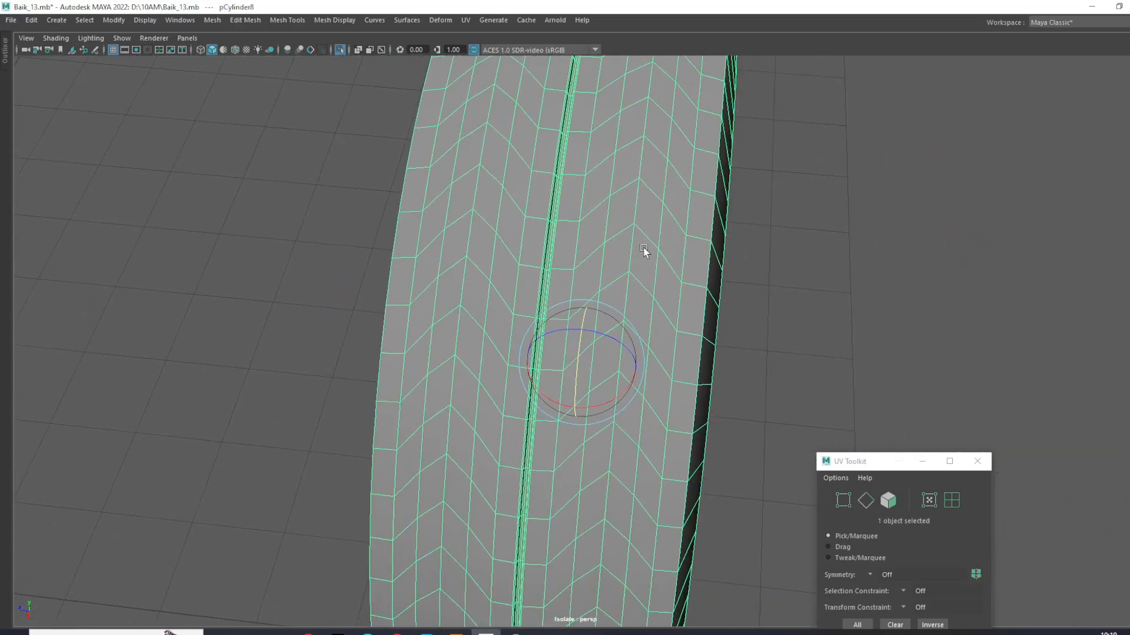
scroll(643, 251, down, 1)
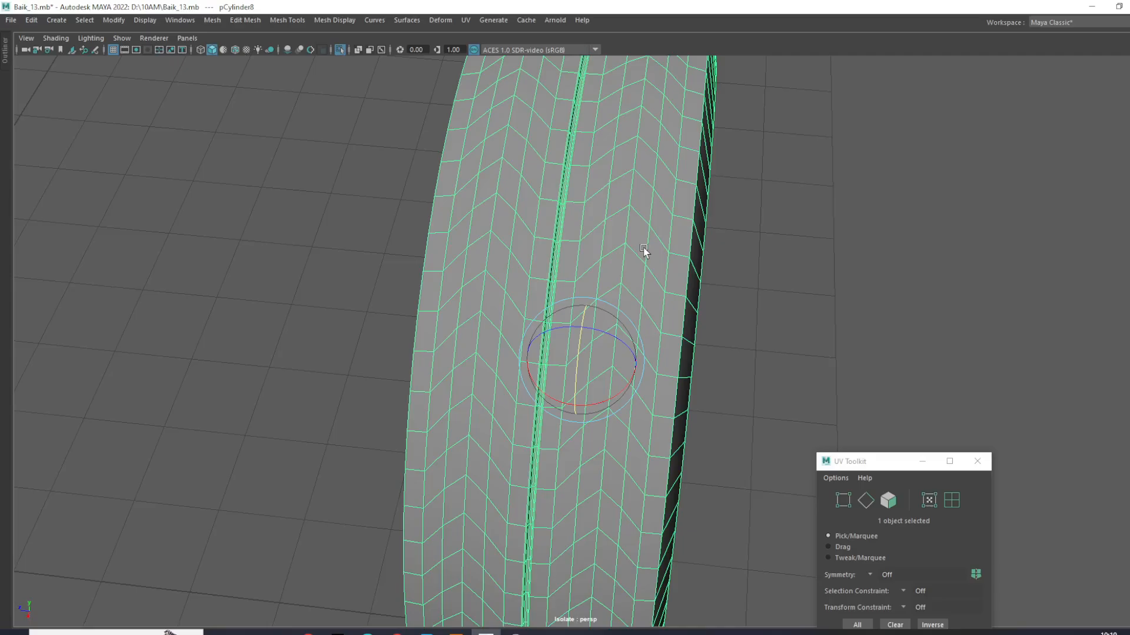
scroll(644, 248, down, 2)
alt+drag(643, 248, 648, 180)
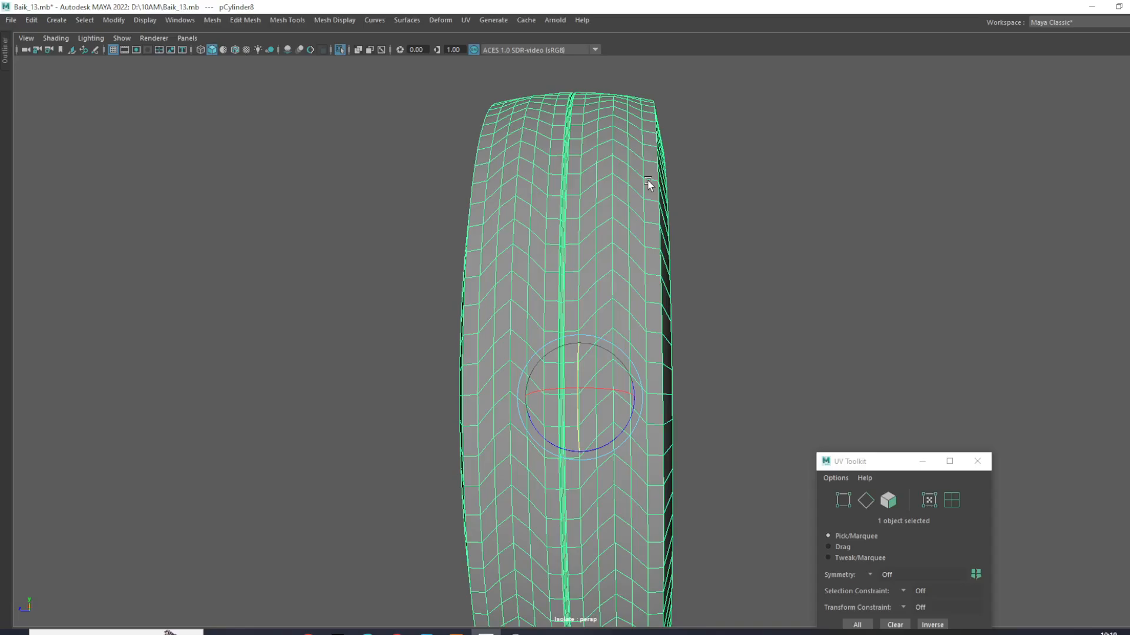
alt+drag(643, 184, 768, 284)
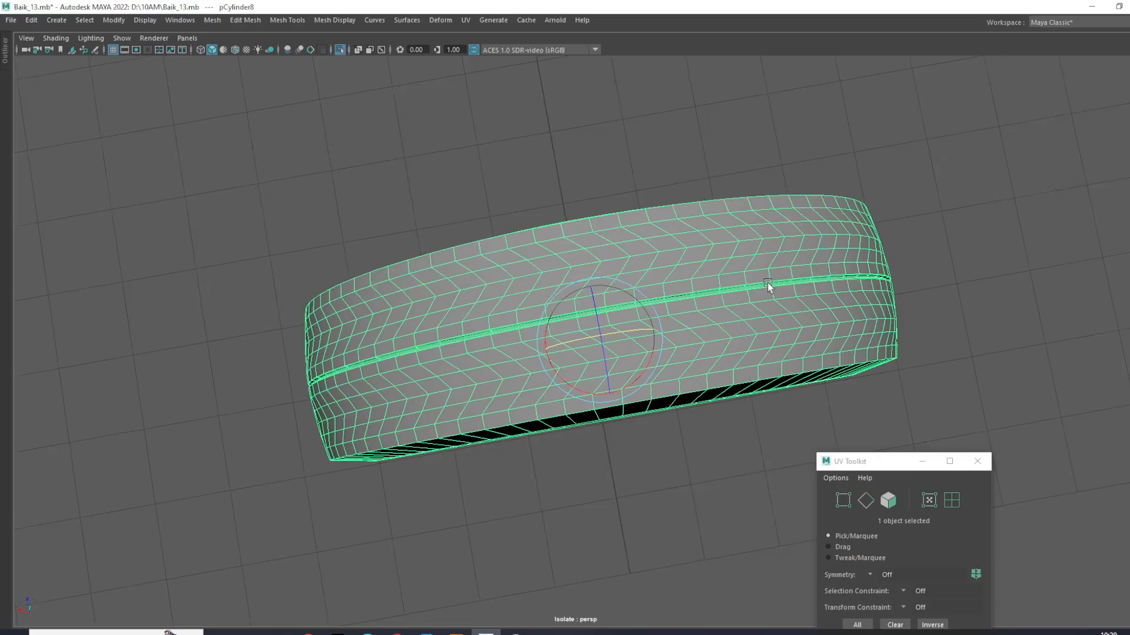
scroll(767, 284, up, 2)
right_drag(755, 327, 712, 246)
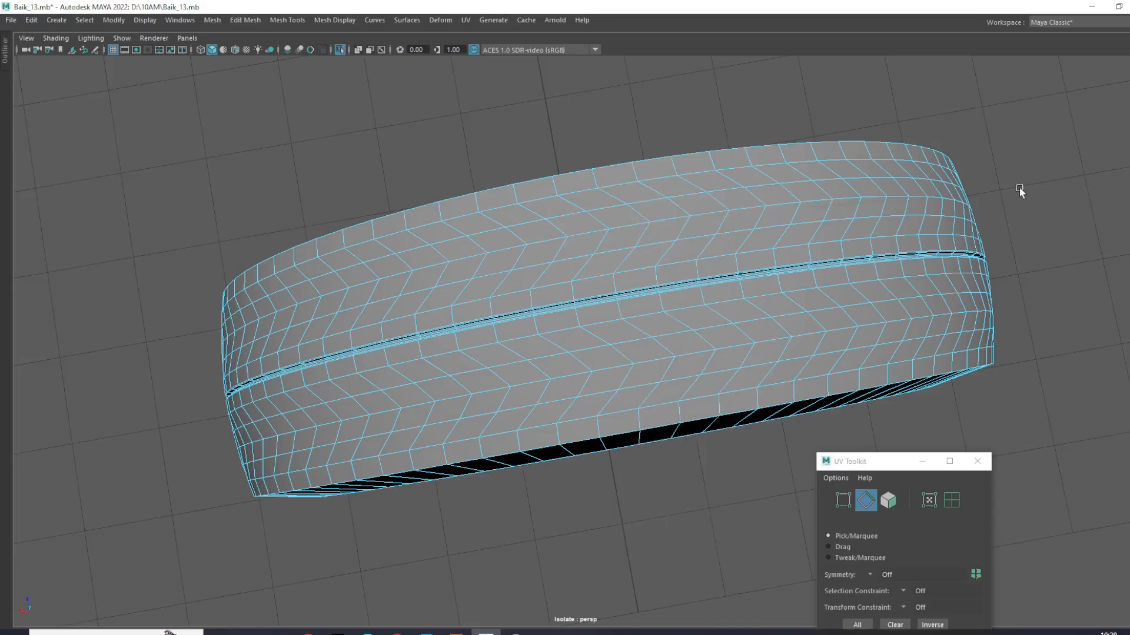
right_drag(892, 189, 895, 222)
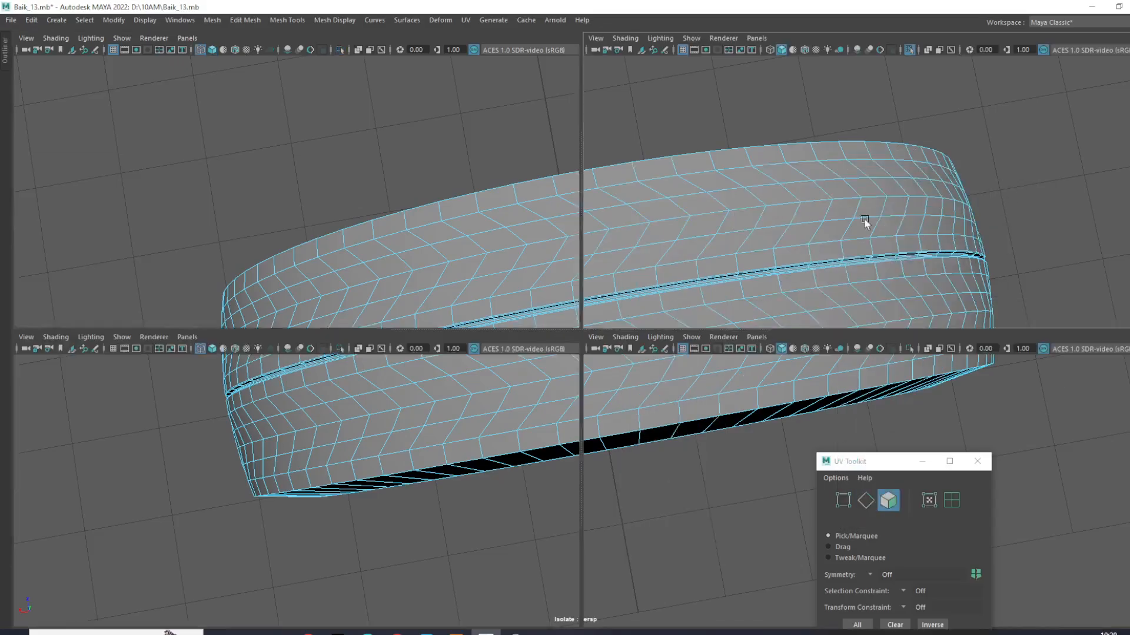
key(space)
key(space)
scroll(512, 232, up, 3)
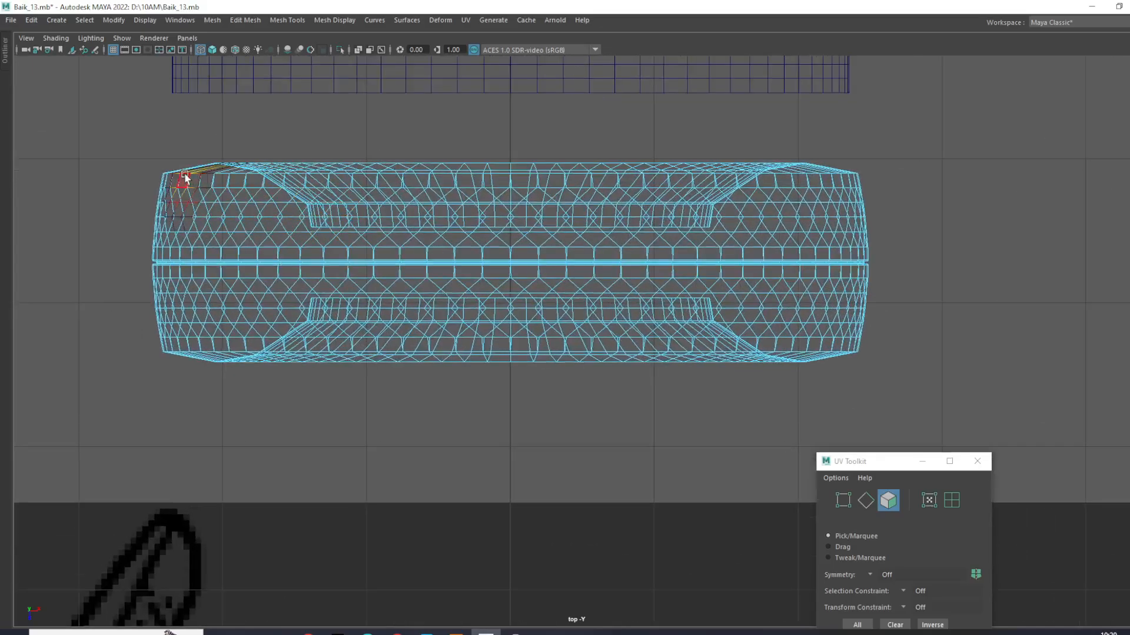
drag(447, 268, 925, 250)
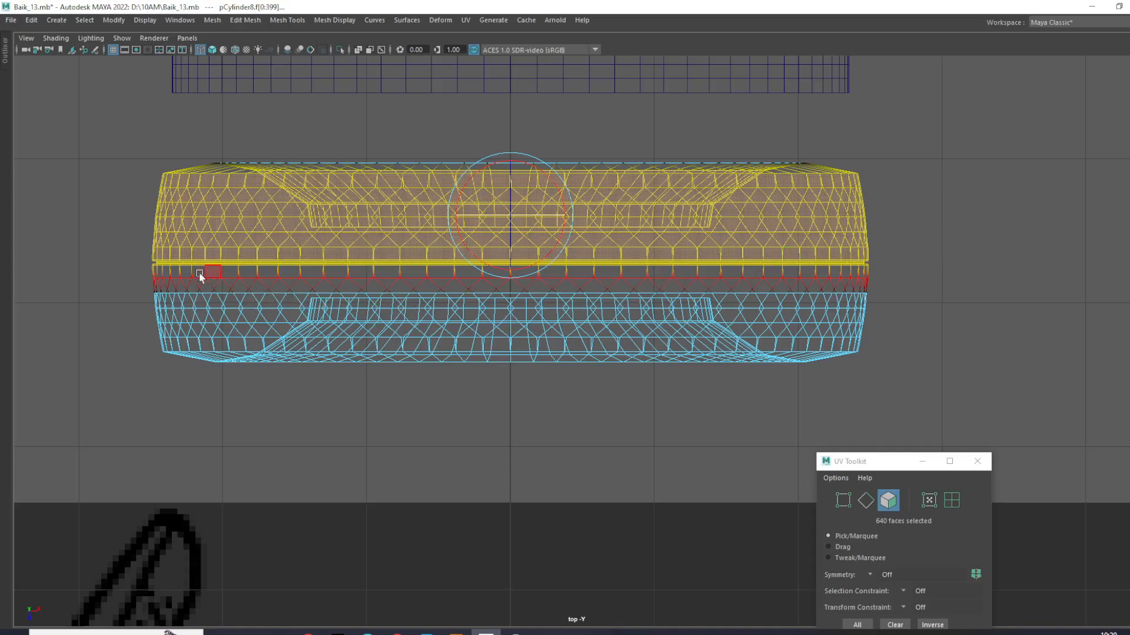
shift+drag(142, 283, 883, 350)
key(space)
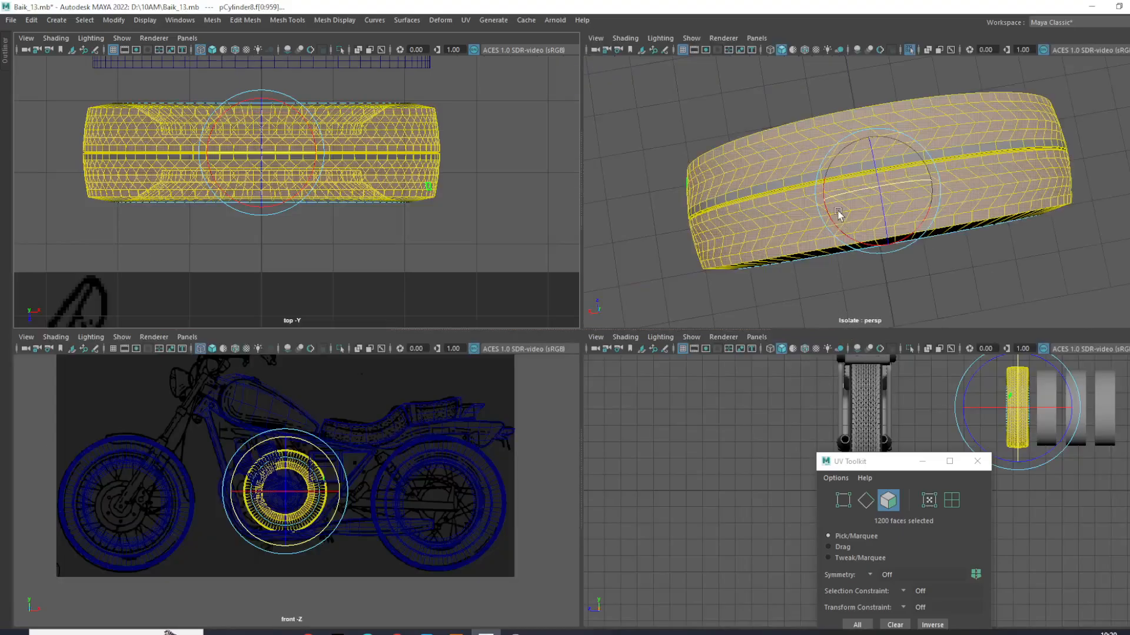
key(space)
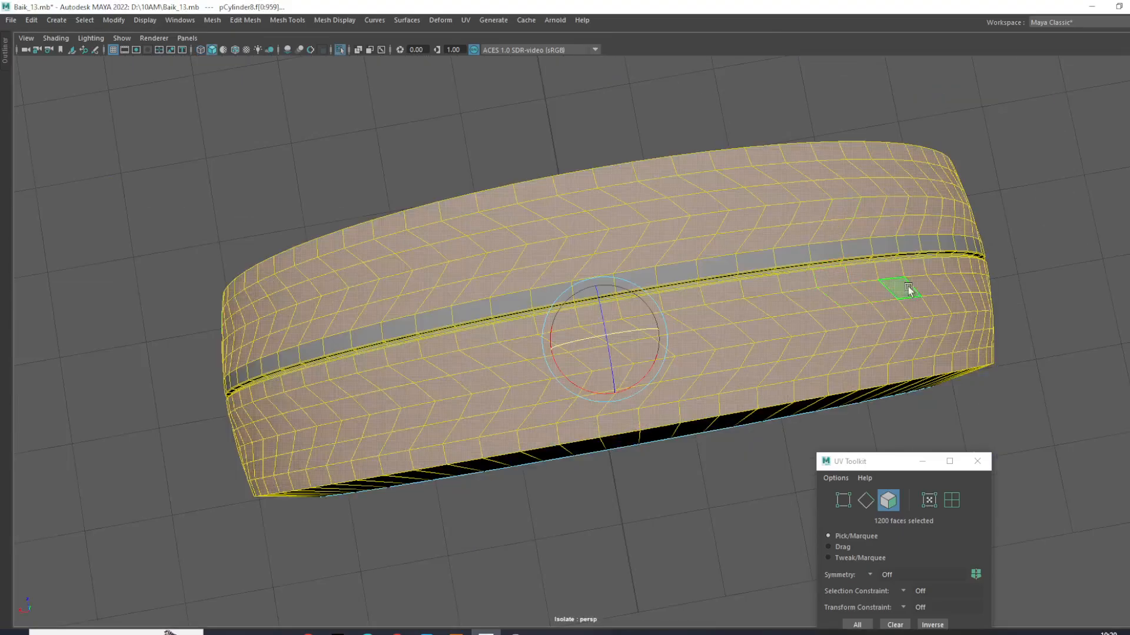
click(1061, 273)
- Select all tire faces on both sides of the central groove in the top view, leaving the groove itself unselected
key(space)
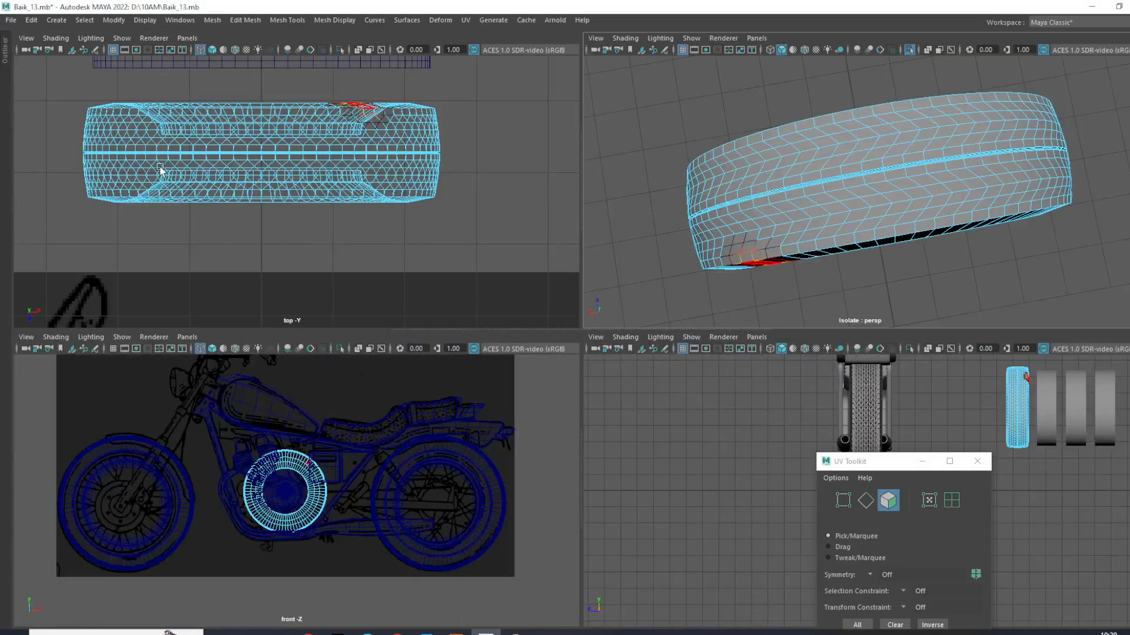
key(space)
drag(44, 143, 960, 230)
drag(41, 258, 940, 343)
- In the front view, deselect all the inner-rim faces around the tire so only the outer tread faces stay selected
key(space)
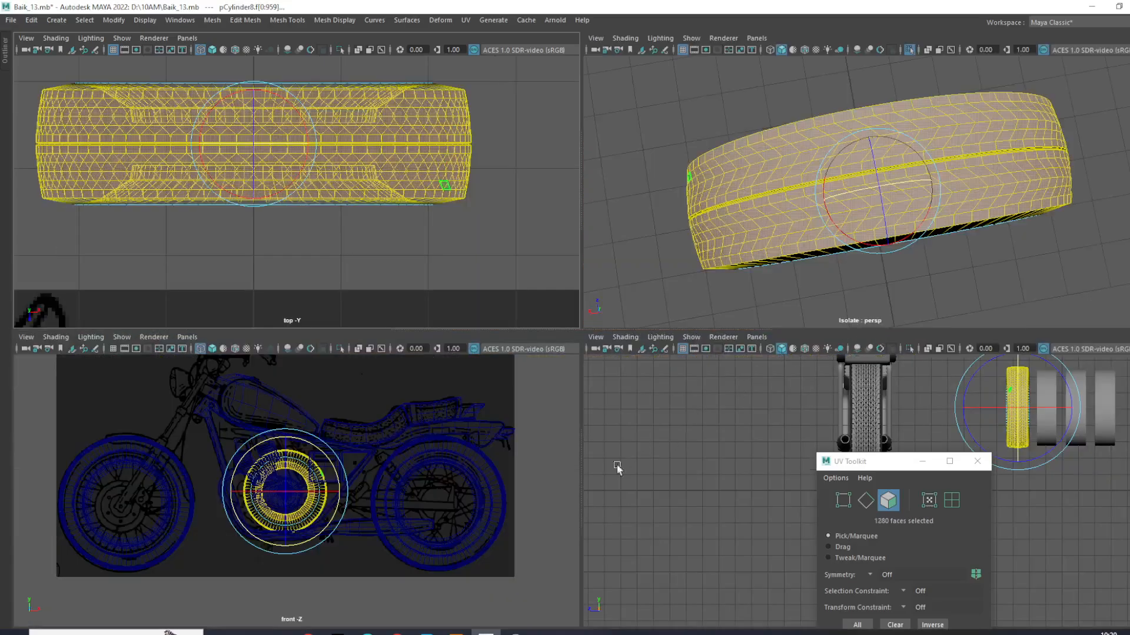
key(space)
scroll(587, 399, up, 5)
scroll(587, 394, up, 1)
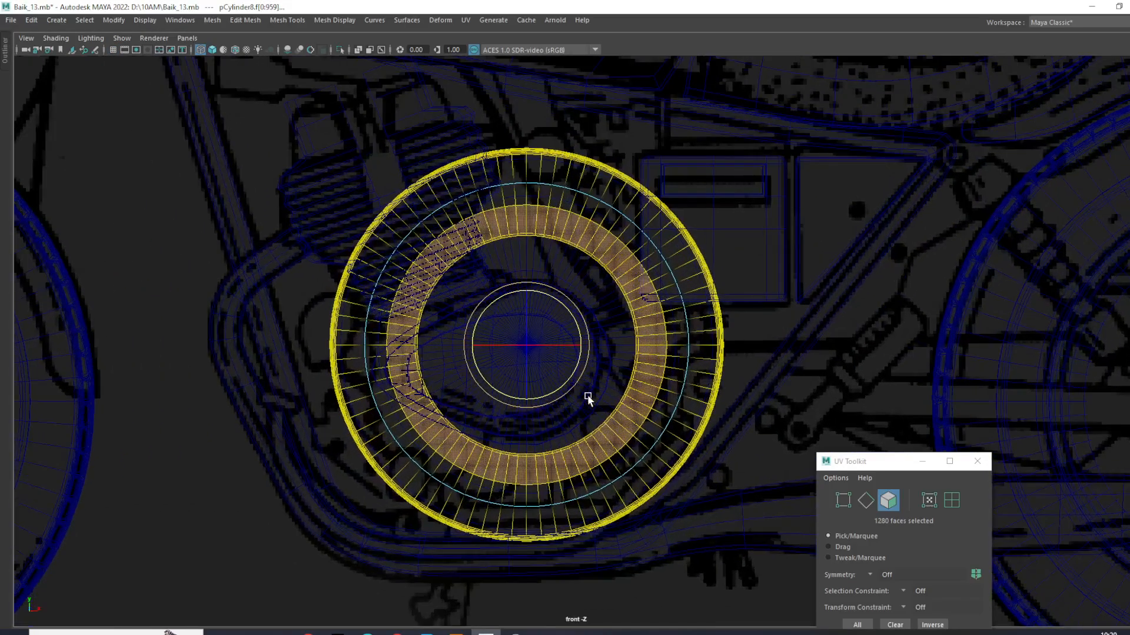
key(w)
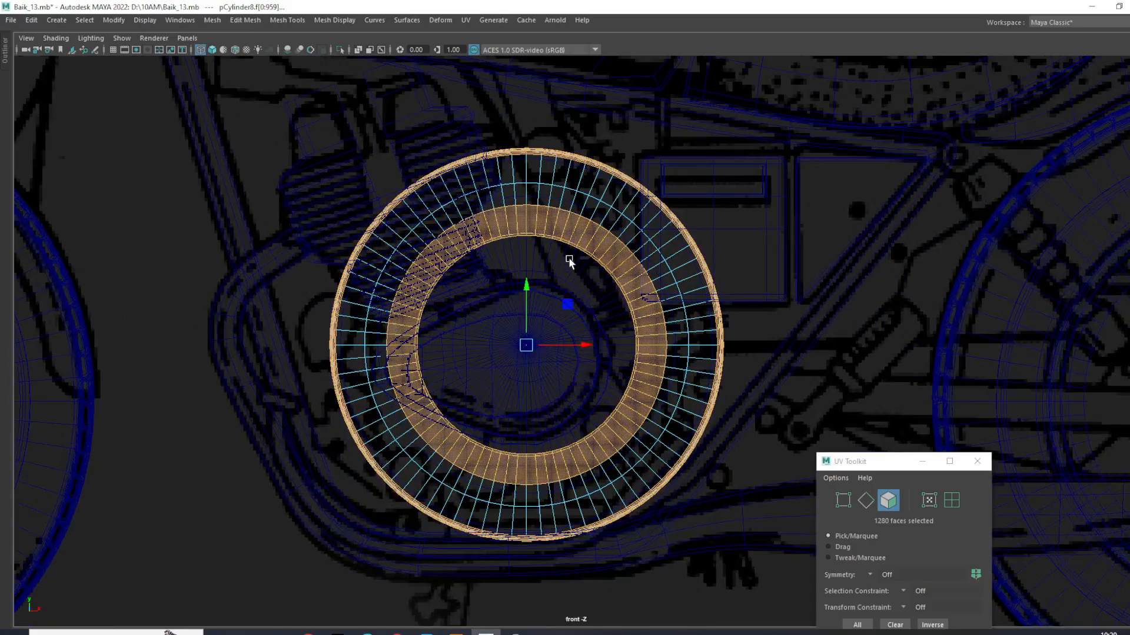
ctrl+drag(458, 191, 587, 288)
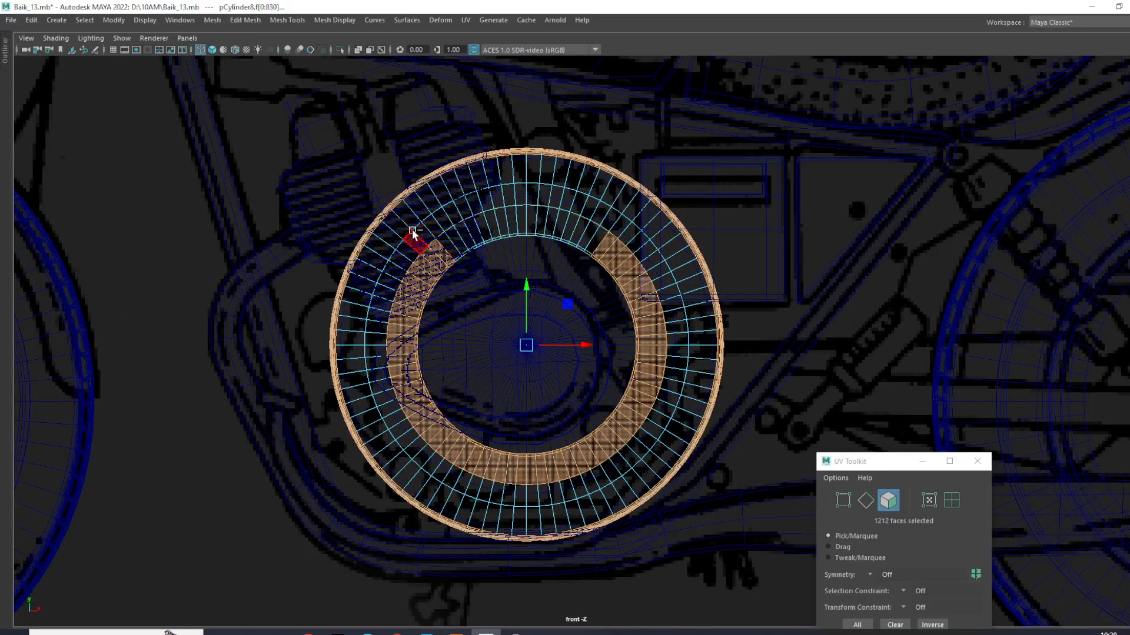
ctrl+drag(377, 238, 509, 385)
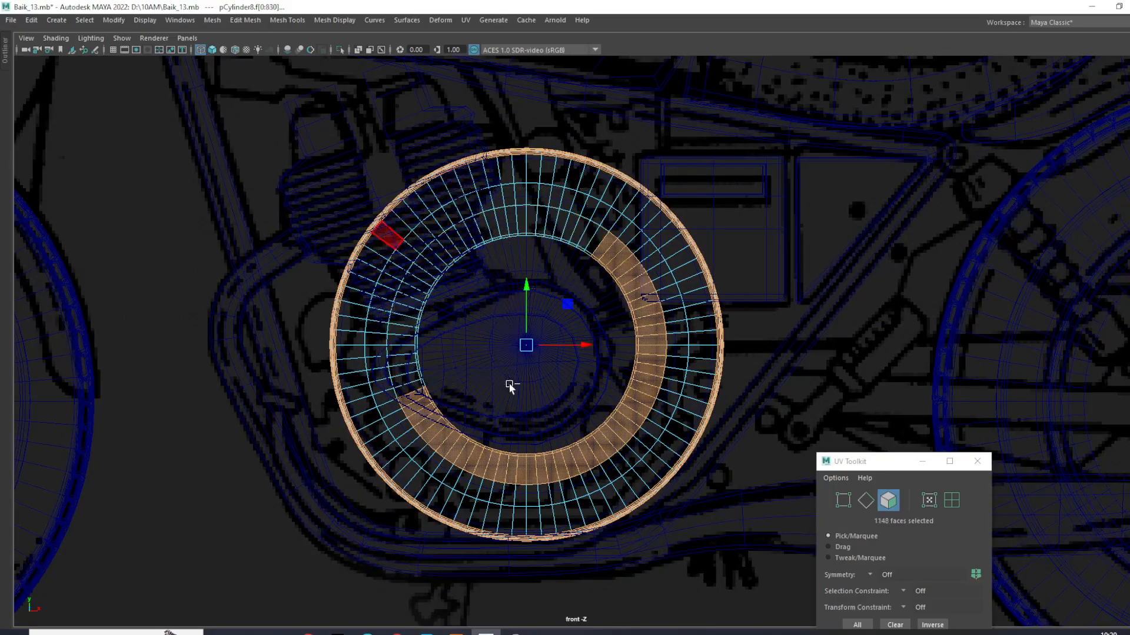
ctrl+drag(504, 448, 504, 447)
ctrl+drag(447, 408, 610, 494)
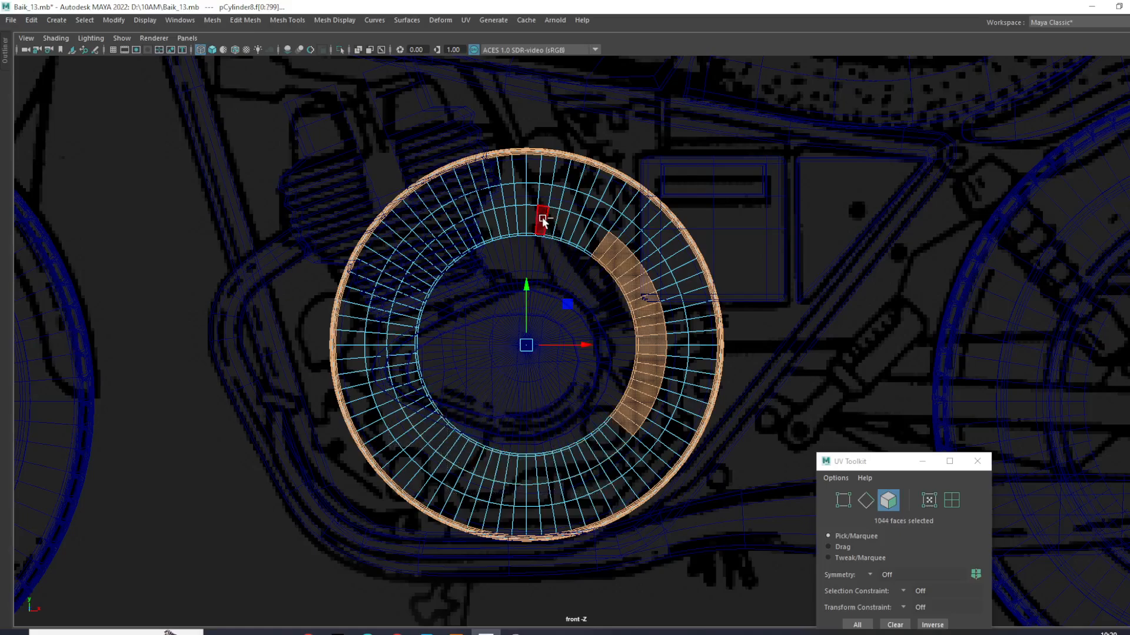
ctrl+drag(641, 312, 642, 314)
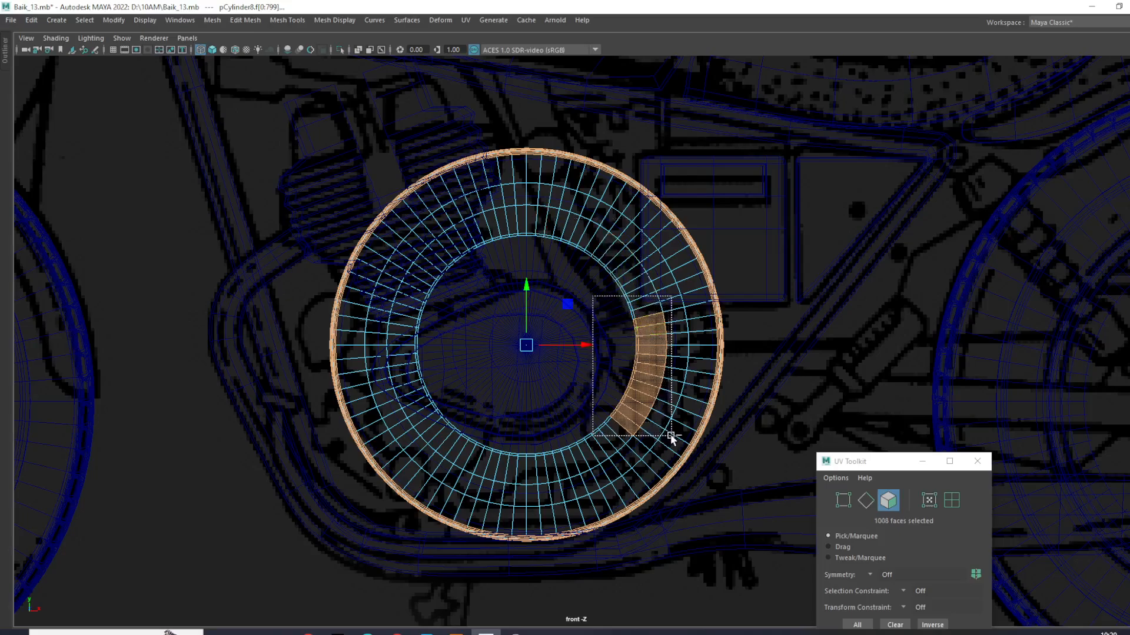
ctrl+drag(671, 437, 672, 438)
- Examine the face selection on the tread, sidewall and inner rim of the tire
scroll(633, 391, down, 4)
scroll(632, 390, up, 2)
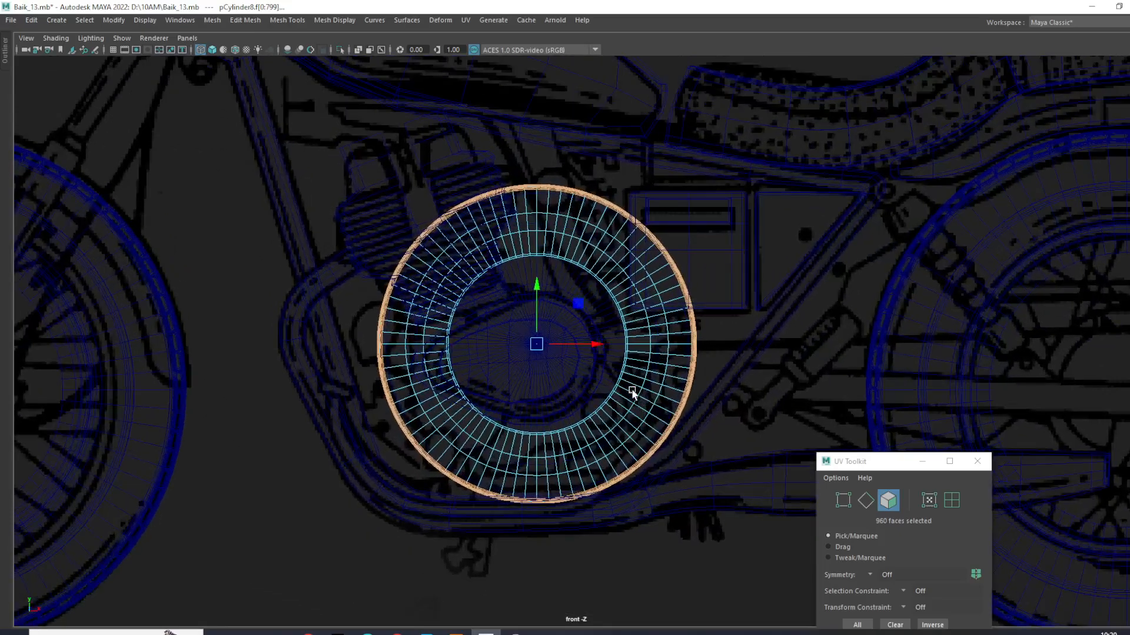
key(space)
key(space)
scroll(662, 280, up, 5)
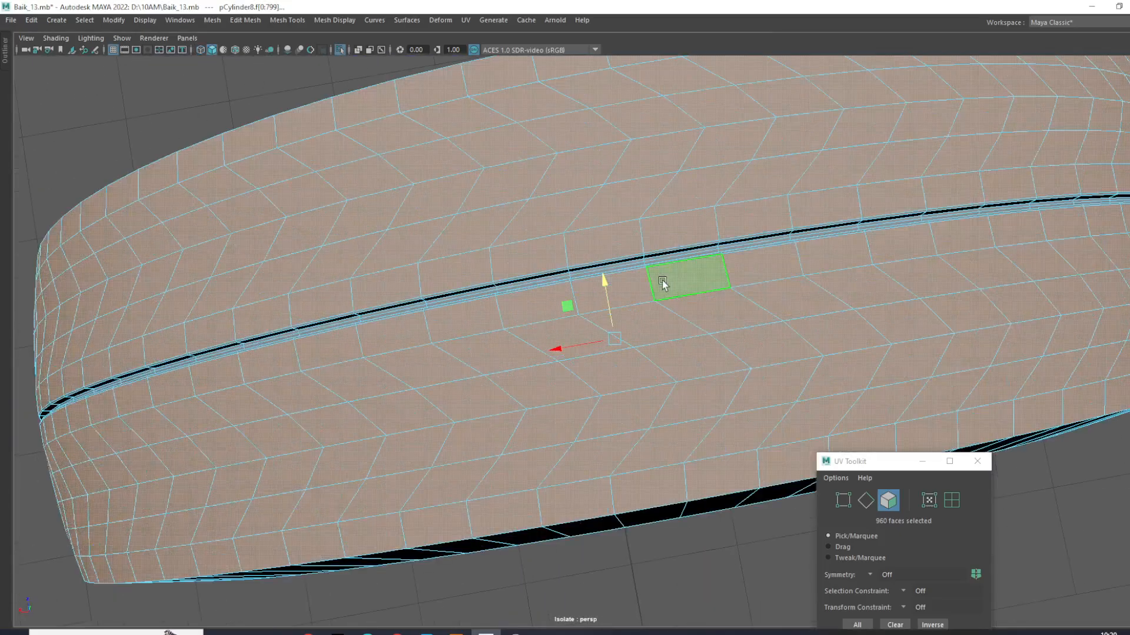
alt+drag(587, 335, 415, 323)
alt+right_drag(440, 321, 346, 305)
alt+drag(512, 356, 447, 394)
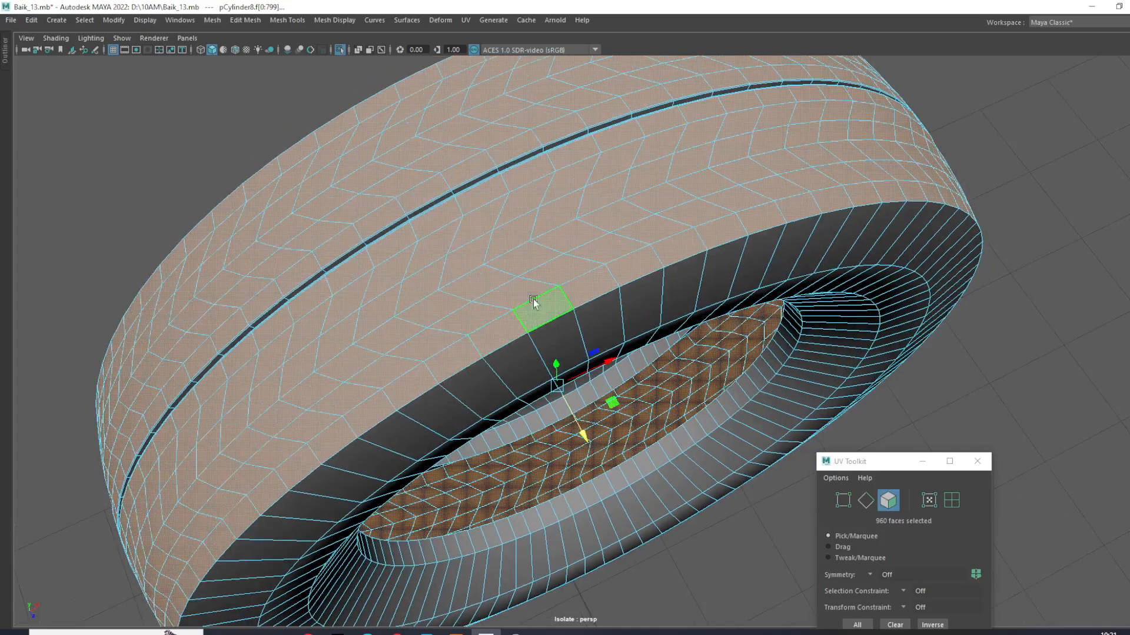
- Extrude the selected tread faces outward with a Local Translate Z of about 0.037
shift+right_drag(545, 267, 545, 306)
scroll(559, 425, down, 3)
alt+drag(560, 432, 553, 311)
alt+middle_drag(576, 402, 478, 264)
scroll(530, 441, up, 3)
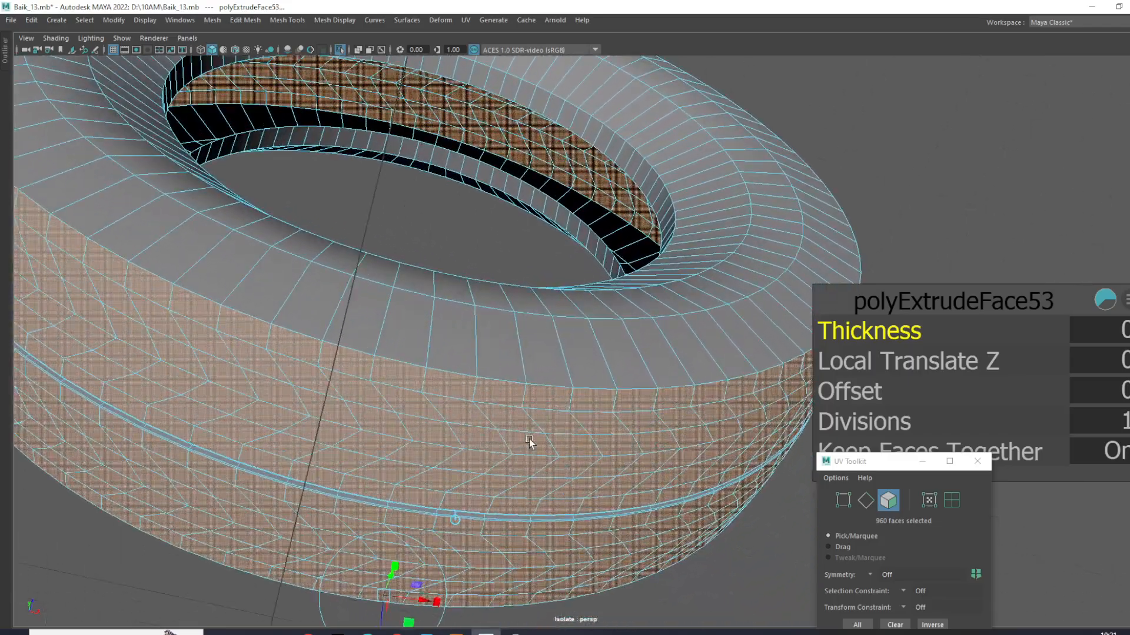
alt+middle_drag(529, 442, 628, 376)
scroll(625, 433, up, 2)
alt+middle_drag(590, 503, 591, 460)
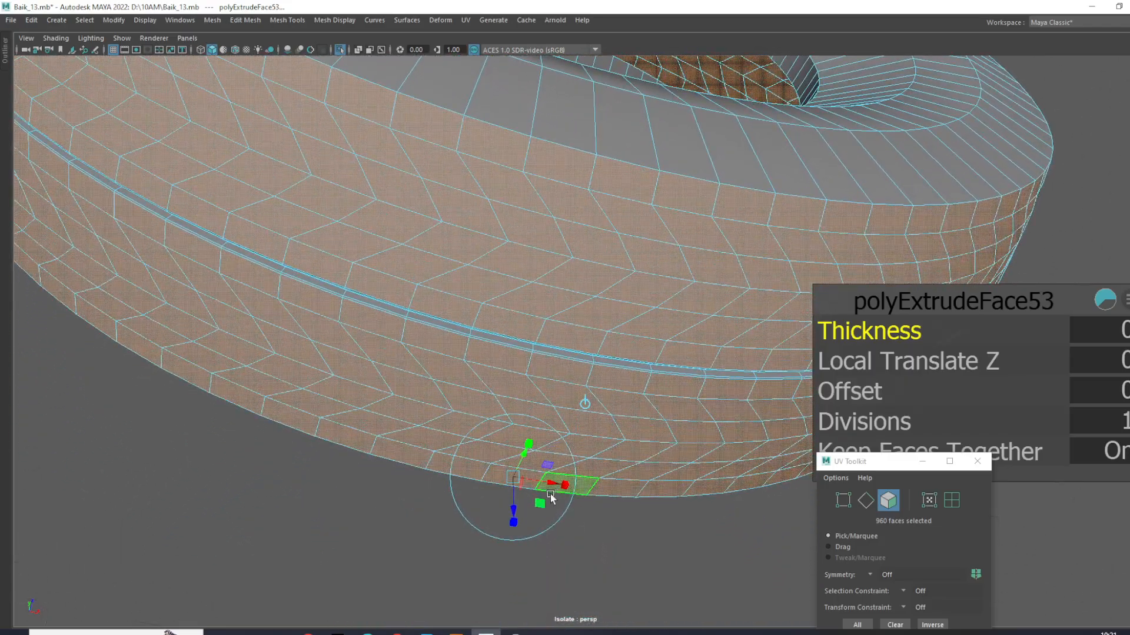
drag(518, 506, 523, 520)
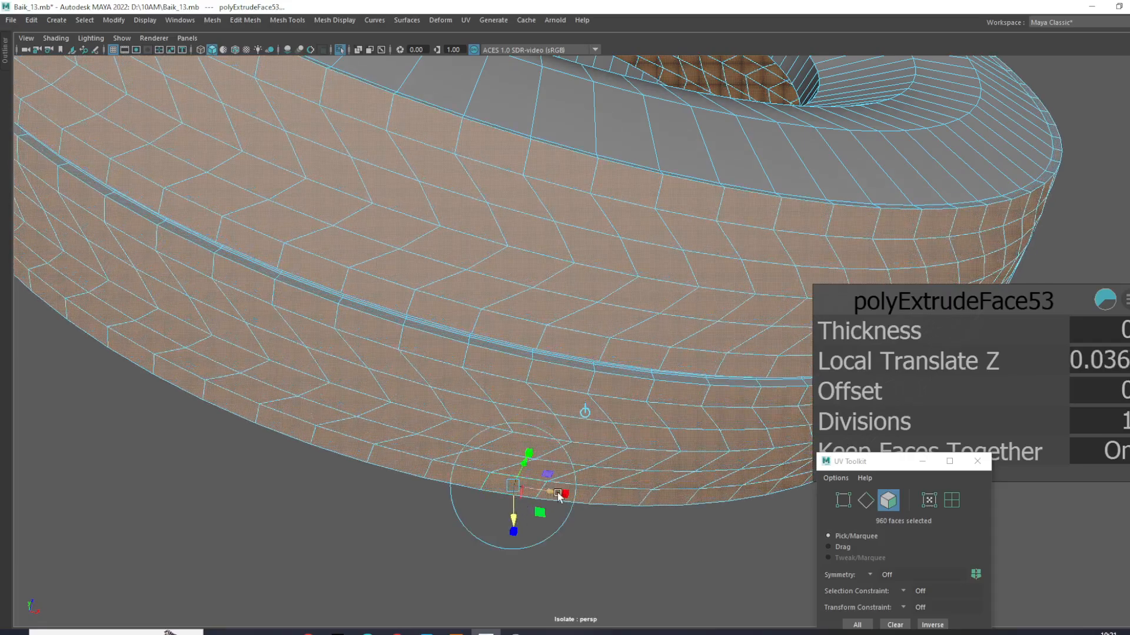
- Turn Keep Faces Together off for the extrusion and scale the extruded faces down into separate tread blocks
click(513, 484)
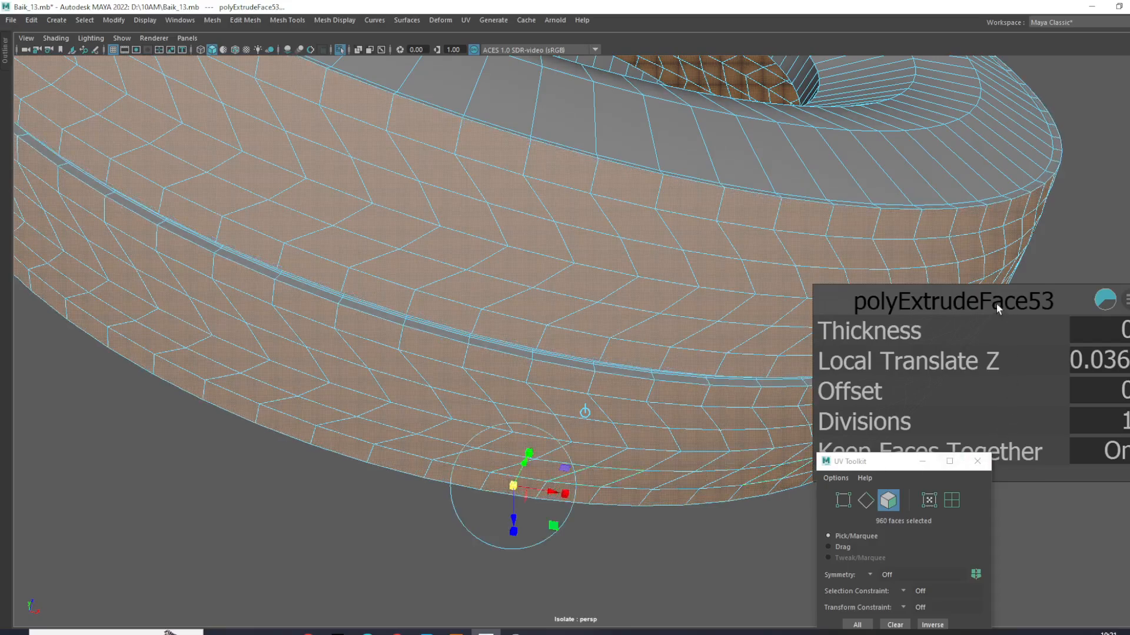
drag(997, 310, 923, 177)
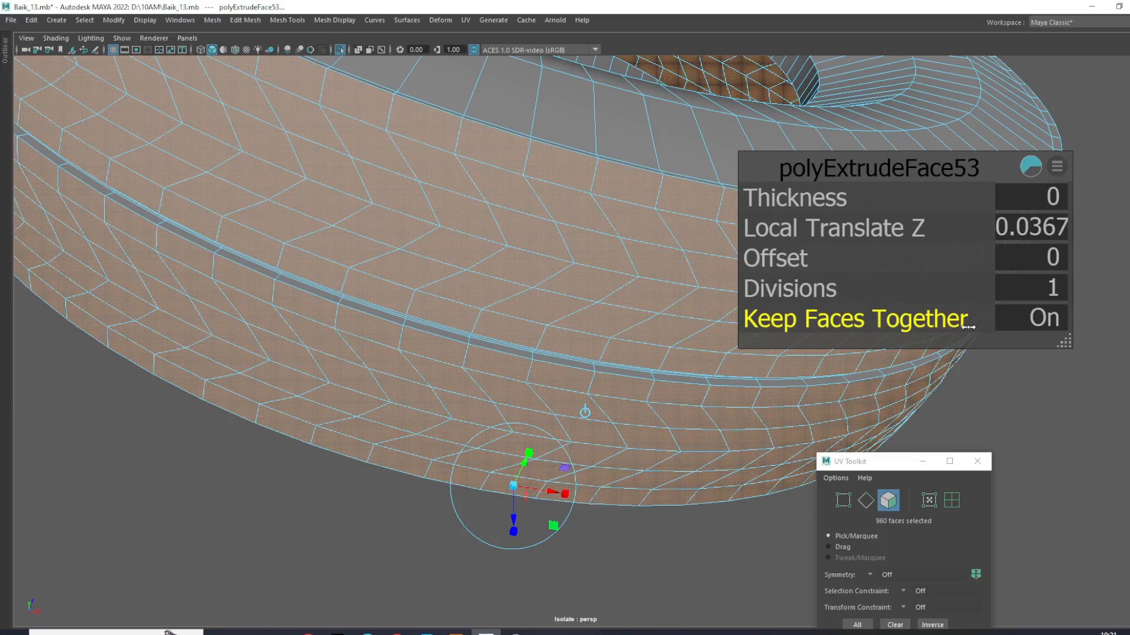
drag(968, 327, 562, 334)
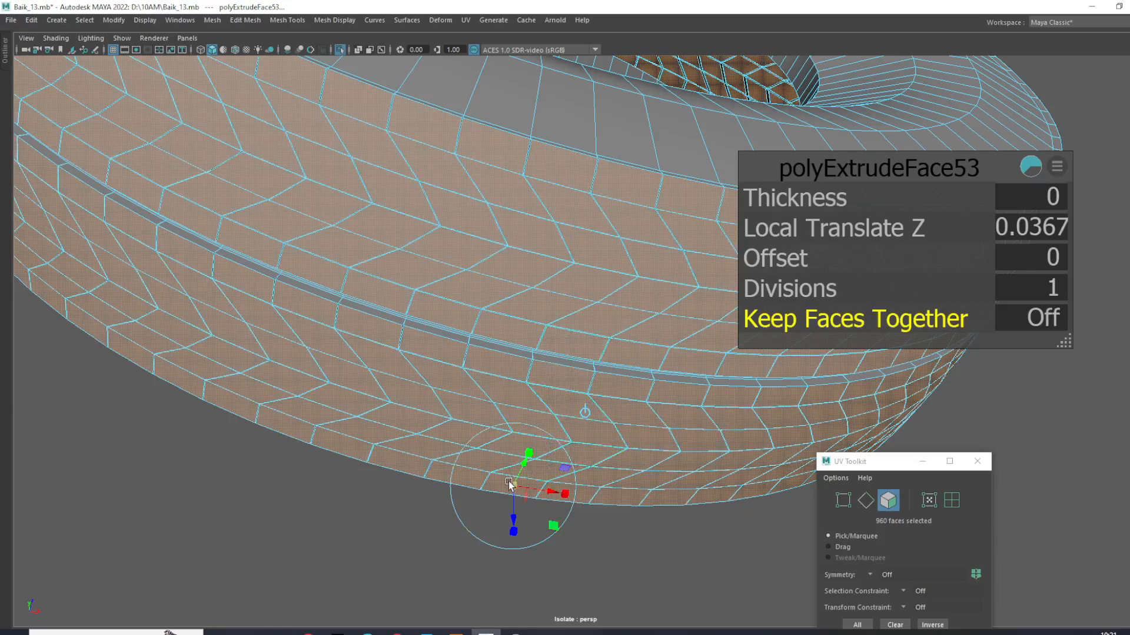
drag(510, 485, 487, 307)
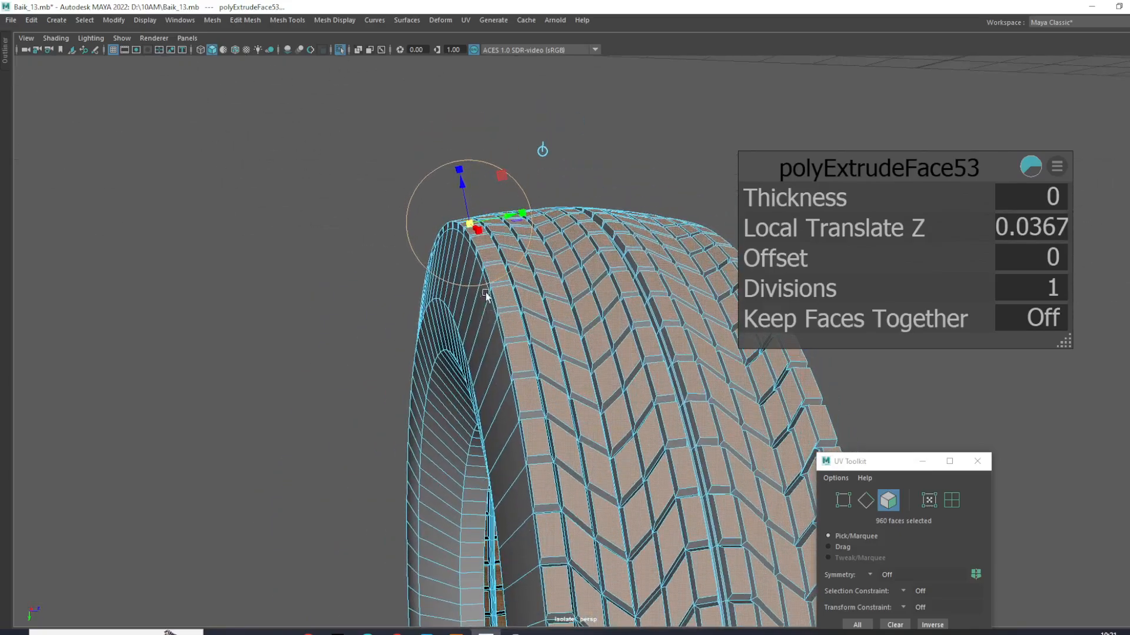
- Inspect the extruded tread blocks around the tire and return to object mode
drag(461, 202, 400, 301)
alt+right_drag(400, 301, 528, 294)
alt+drag(529, 294, 586, 225)
right_drag(491, 270, 552, 252)
click(682, 140)
alt+drag(683, 142, 432, 347)
click(634, 318)
alt+drag(638, 321, 759, 385)
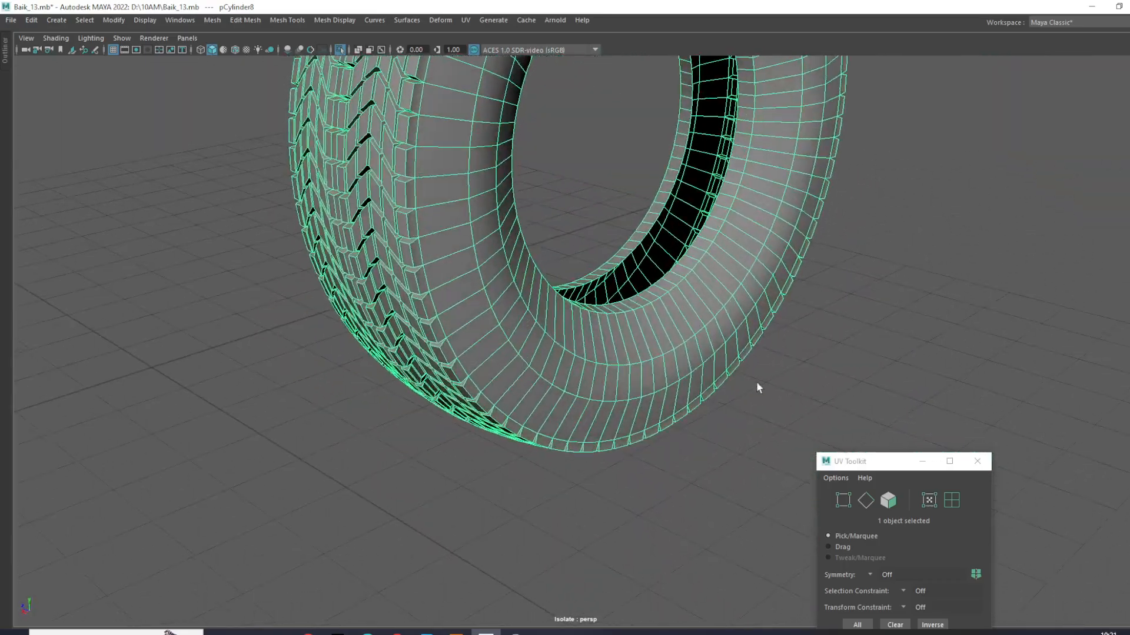
- Insert an edge loop around the sidewall close to the tire's inner rim edge, then return to object mode
scroll(753, 376, up, 5)
alt+drag(735, 338, 694, 334)
right_drag(693, 335, 638, 341)
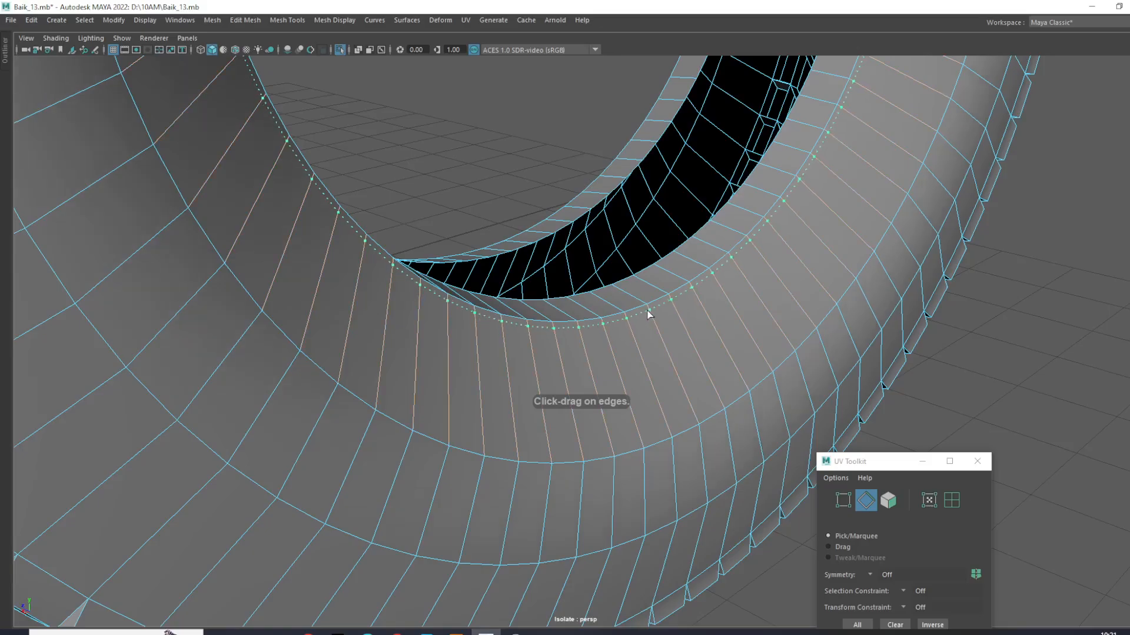
double_click(649, 315)
alt+drag(650, 316, 757, 355)
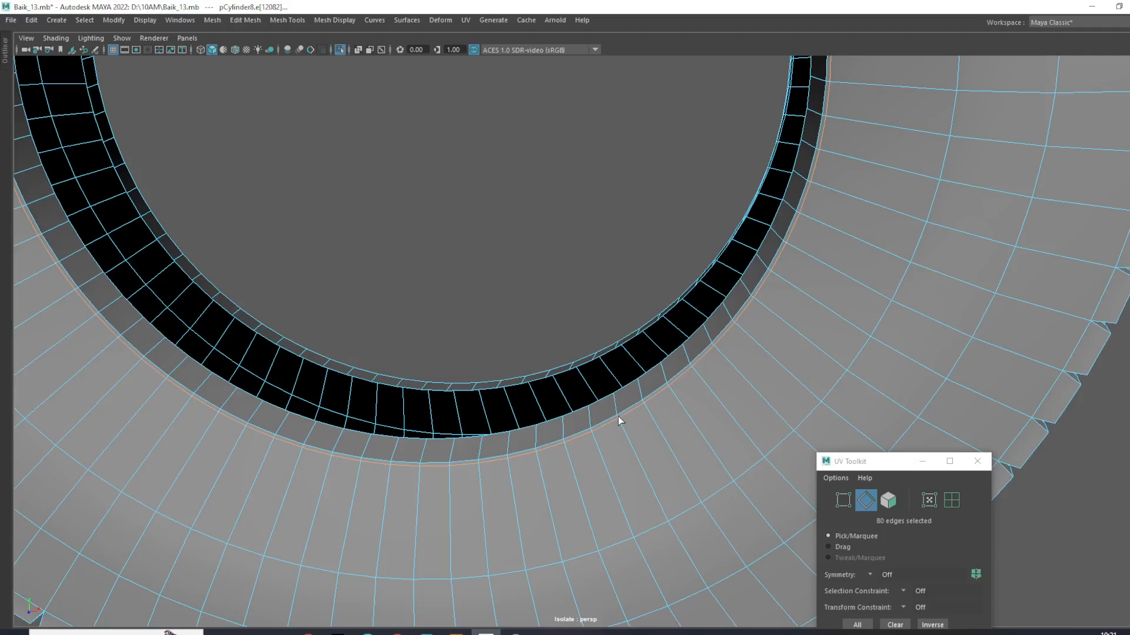
right_drag(616, 432, 680, 290)
scroll(561, 235, down, 6)
click(619, 255)
- Examine the central groove and the surrounding tread blocks up close
alt+drag(619, 255, 230, 305)
scroll(661, 323, up, 5)
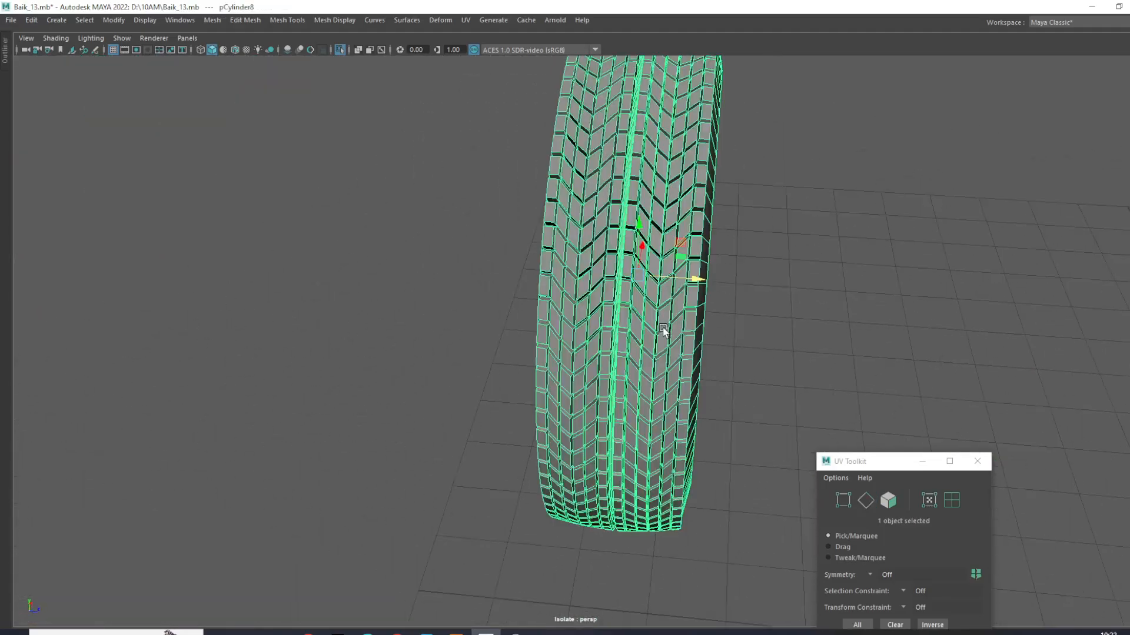
click(668, 328)
scroll(668, 328, up, 8)
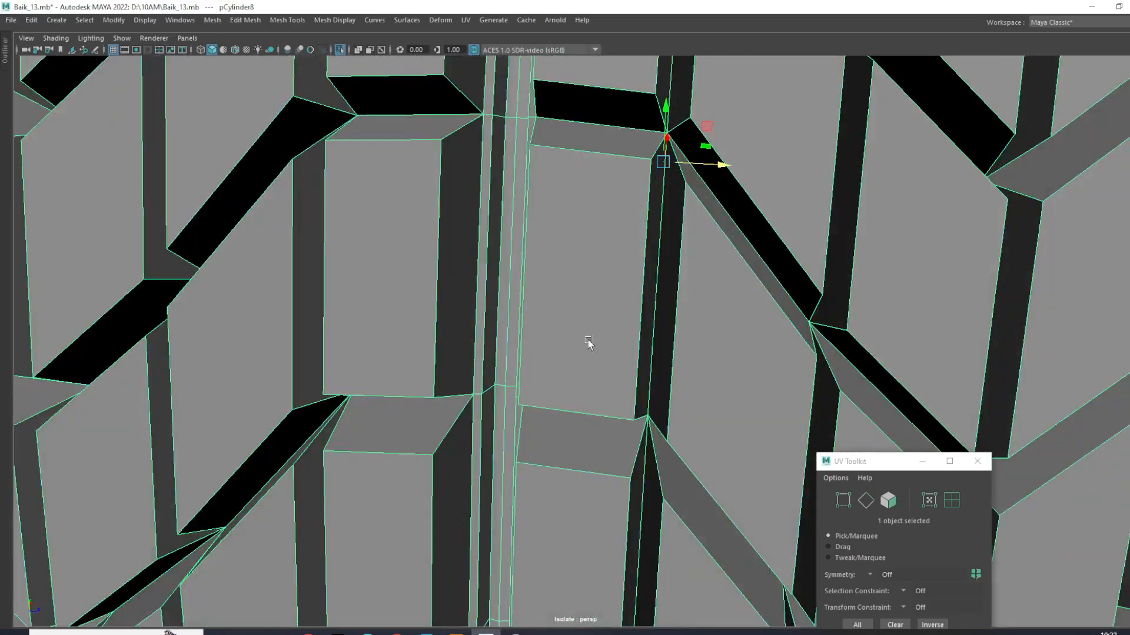
right_drag(536, 291, 533, 259)
click(504, 234)
double_click(511, 265)
scroll(506, 279, down, 10)
alt+drag(506, 279, 789, 299)
click(706, 298)
right_drag(509, 283, 544, 262)
- Inspect the shaded tire with nothing selected, checking its tread, sidewall and inner rim
alt+drag(865, 222, 746, 265)
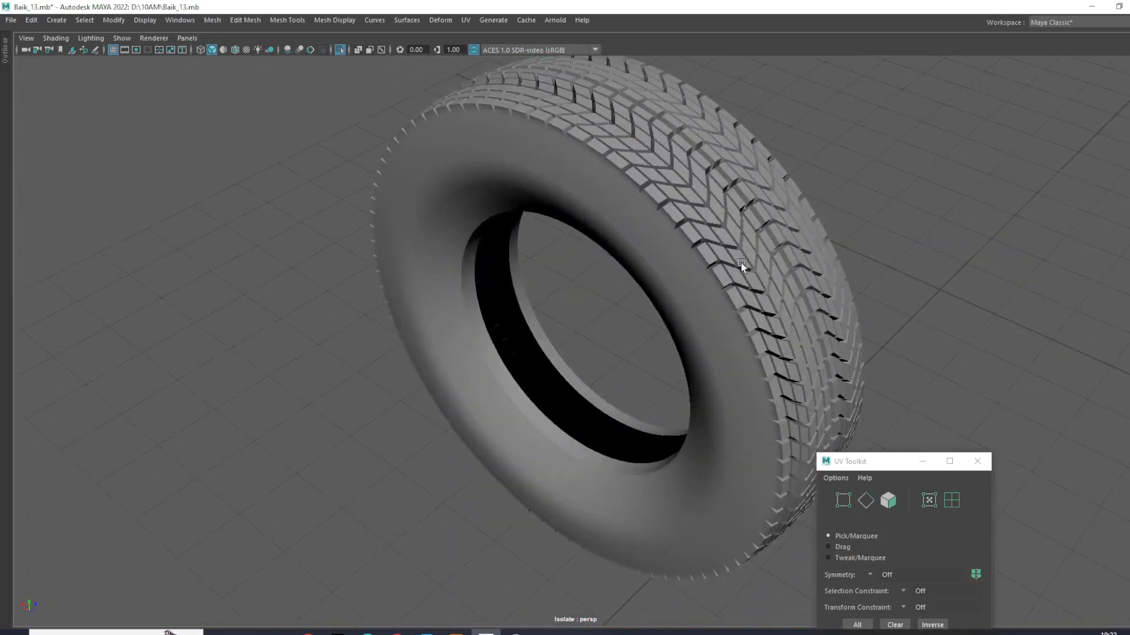
click(815, 280)
scroll(871, 296, up, 3)
alt+drag(870, 297, 643, 315)
click(643, 316)
scroll(437, 319, up, 3)
click(437, 318)
click(567, 353)
scroll(476, 347, down, 2)
alt+drag(486, 354, 411, 359)
click(397, 354)
- Select the existing treaded tire on the motorcycle in the side view
key(space)
click(846, 421)
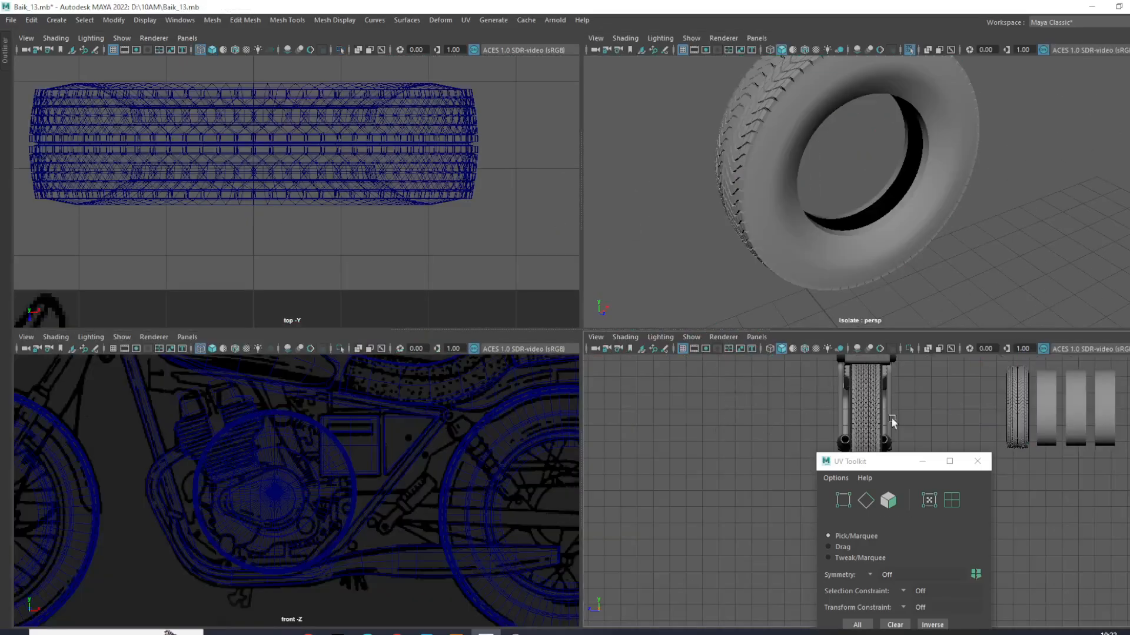
key(space)
scroll(757, 353, up, 4)
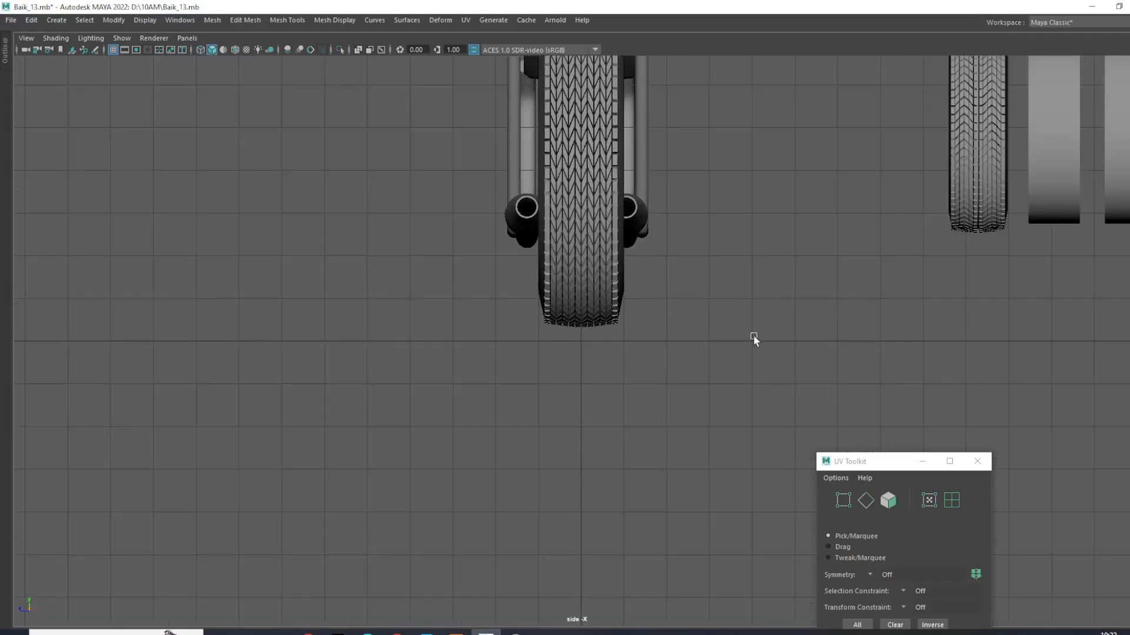
click(294, 331)
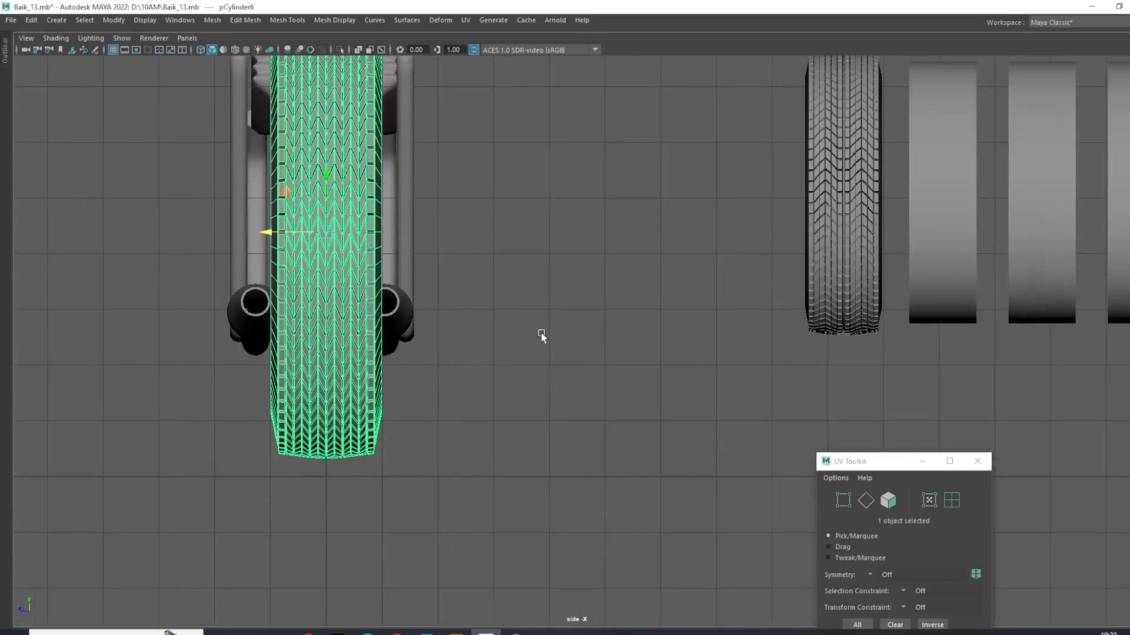
- Select the plain subdivided cylinder beside the new treaded tire in the side view and return to the perspective view
click(862, 310)
key(f)
click(702, 387)
key(f)
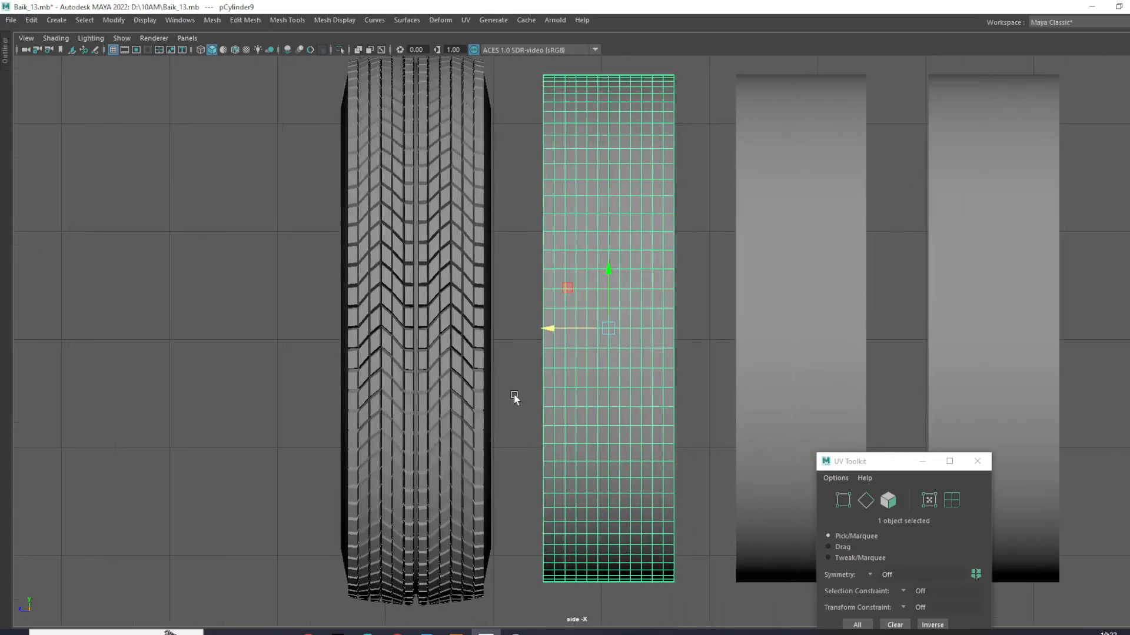
scroll(595, 396, down, 8)
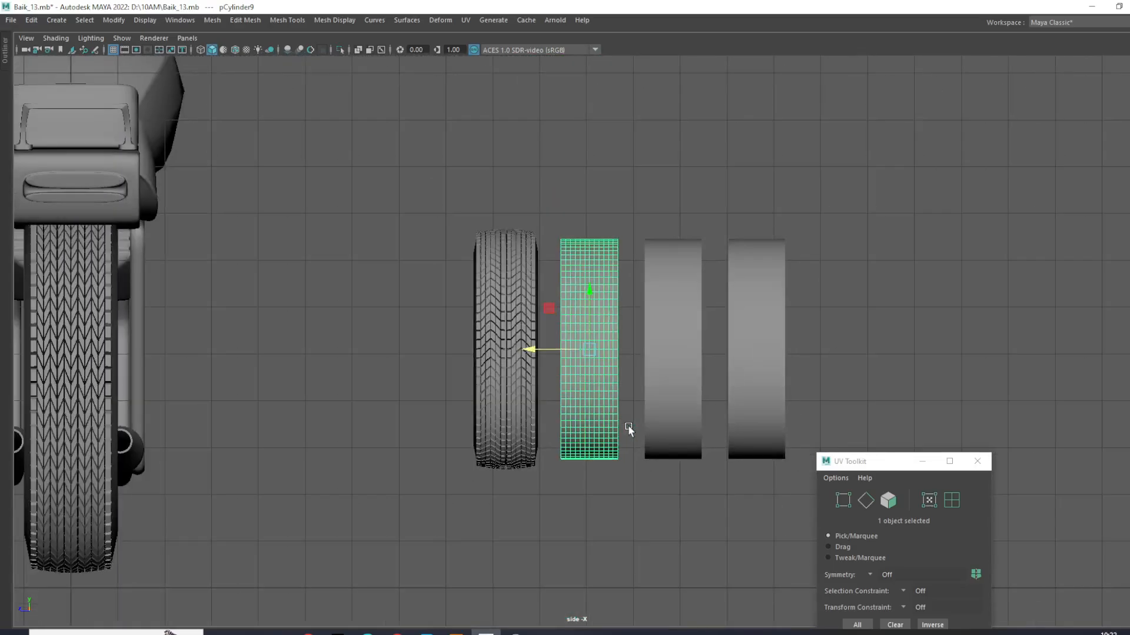
key(space)
key(space)
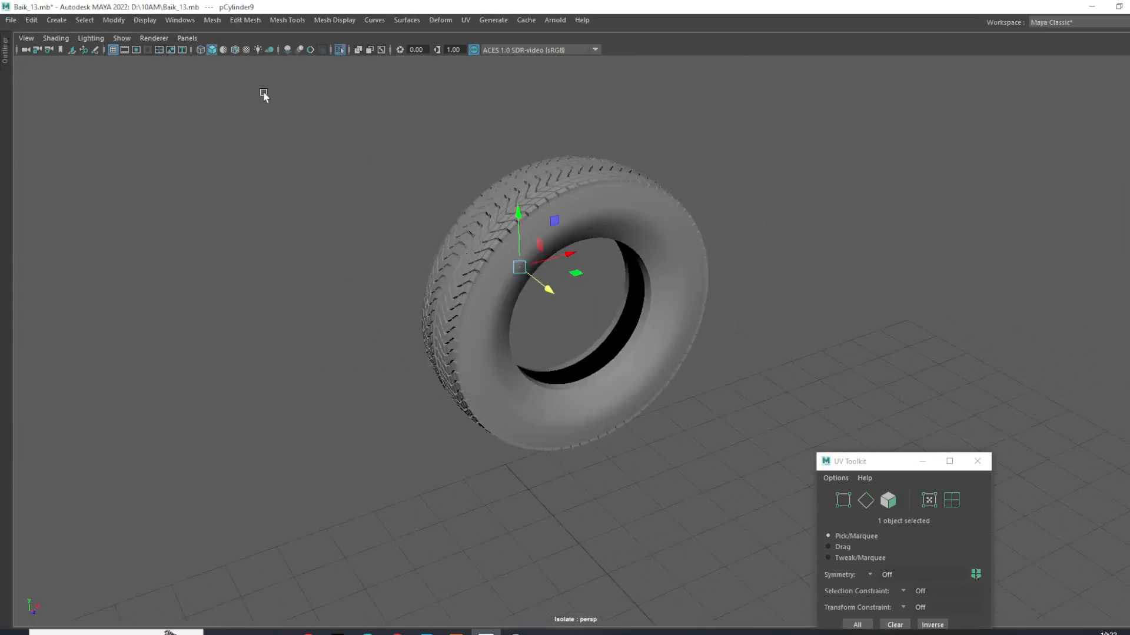
- Isolate the selected plain cylinder in place of the treaded tire, switch to vertex selection and enlarge the front view
click(340, 50)
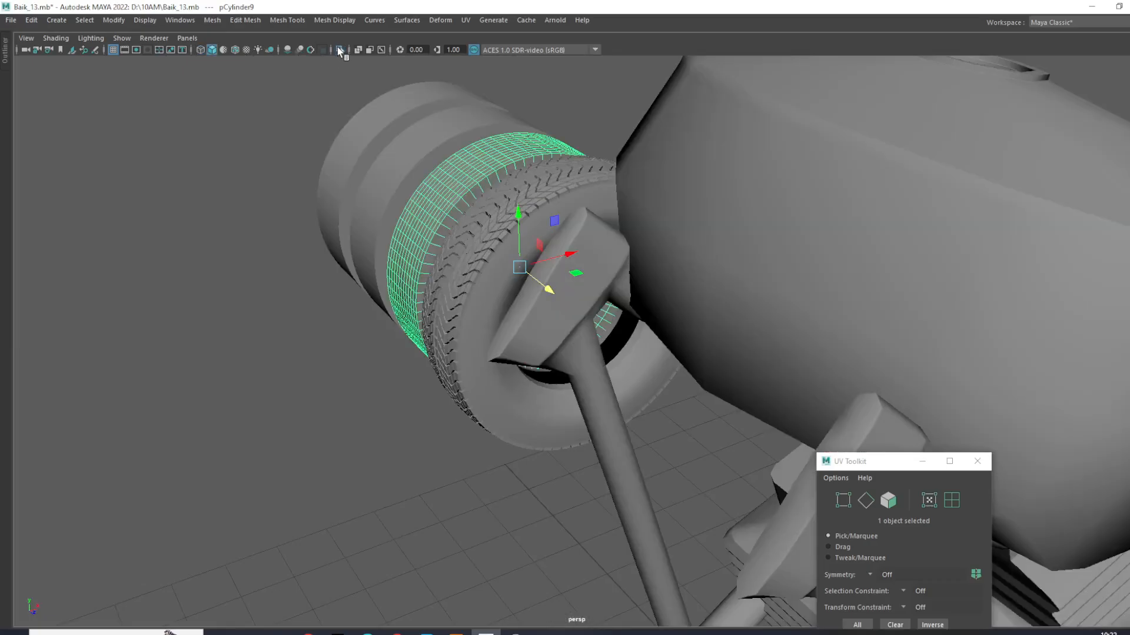
scroll(547, 176, down, 5)
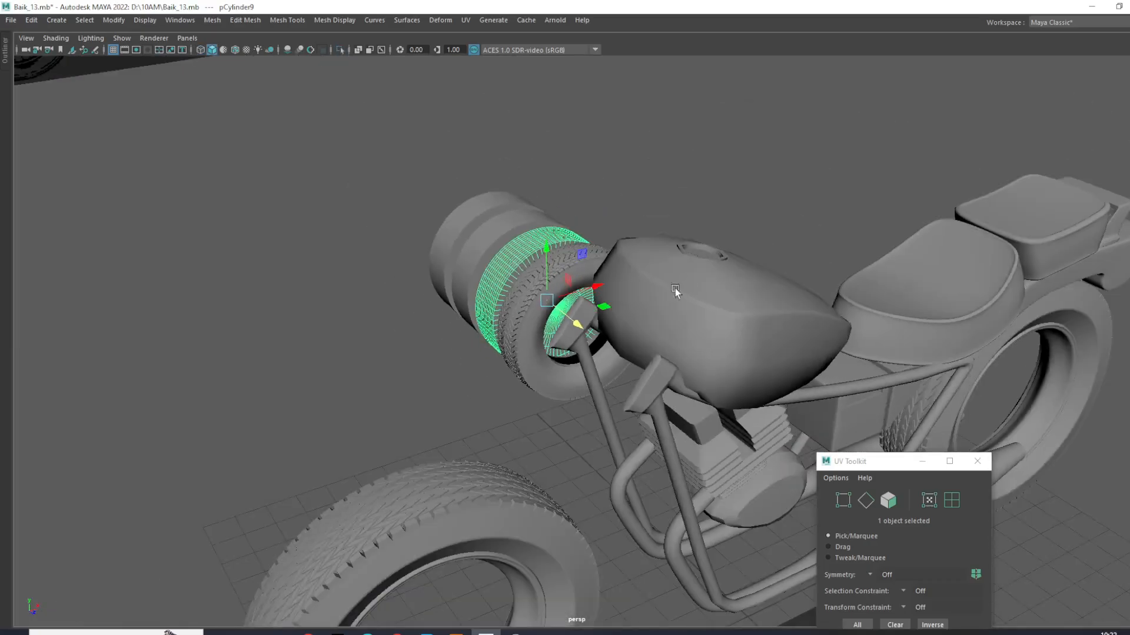
alt+drag(676, 288, 531, 290)
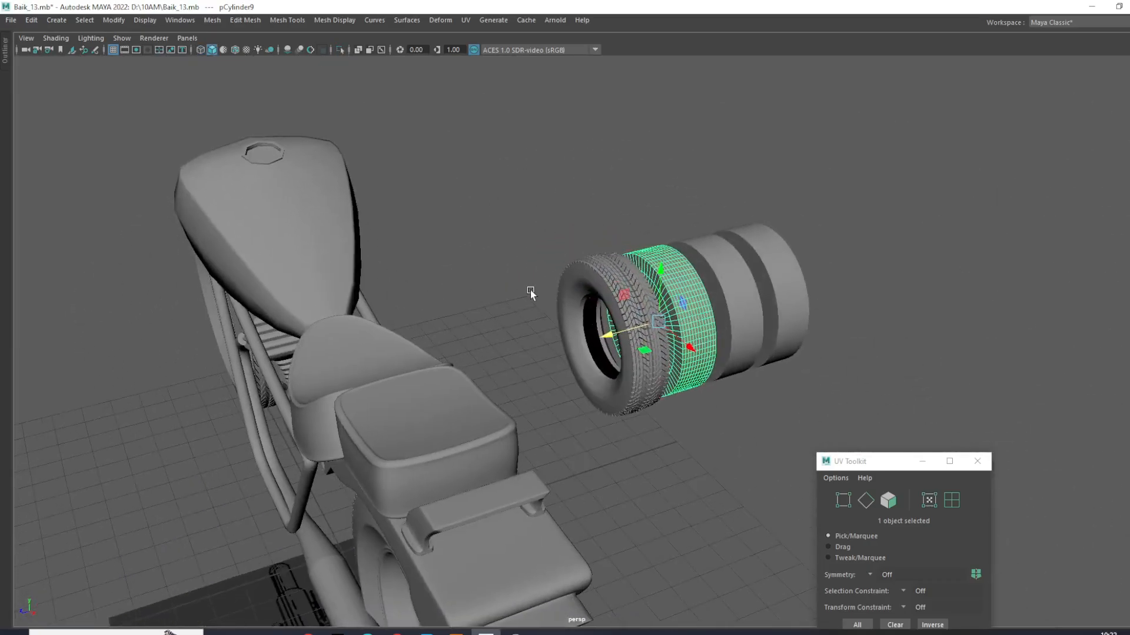
click(474, 51)
click(474, 51)
alt+drag(647, 170, 440, 89)
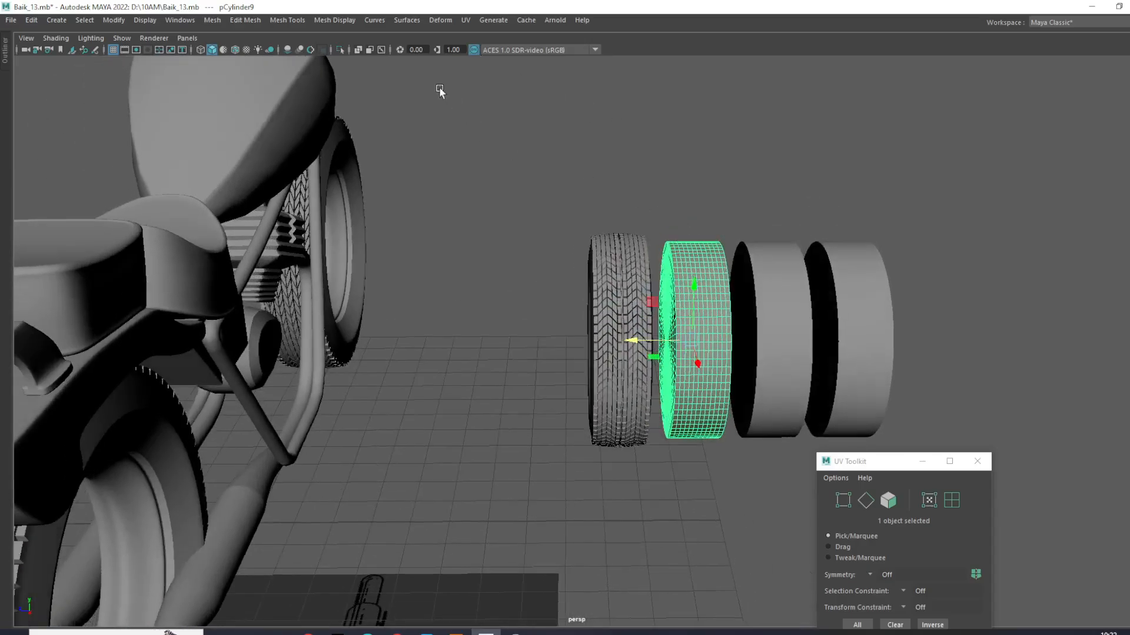
click(340, 50)
alt+drag(459, 247, 692, 293)
right_drag(674, 254, 588, 239)
key(space)
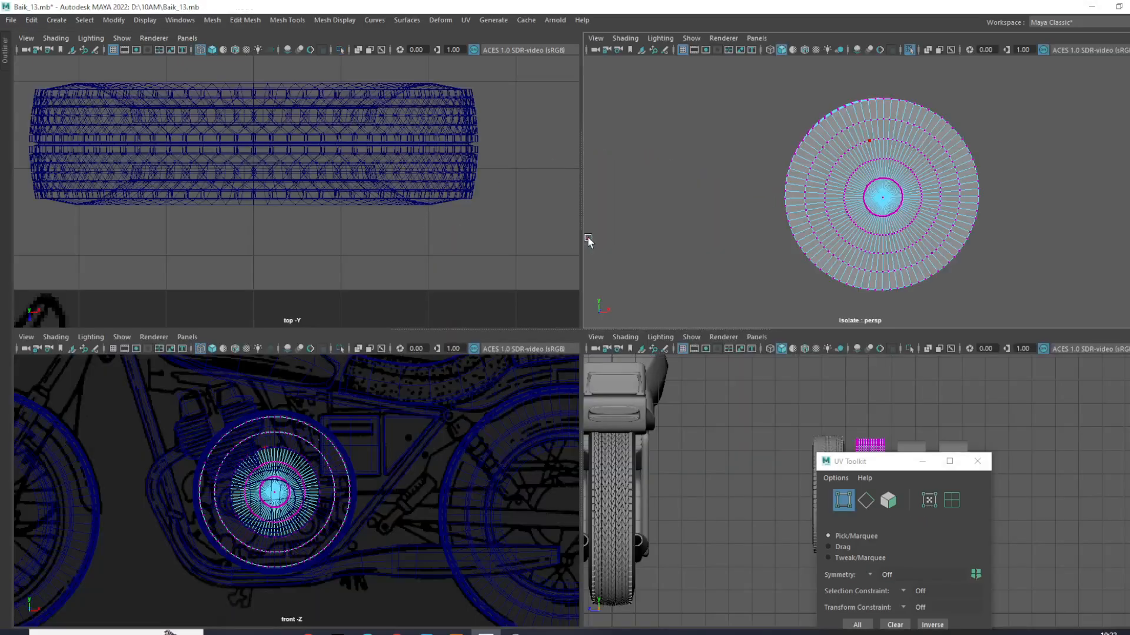
key(space)
scroll(441, 328, up, 5)
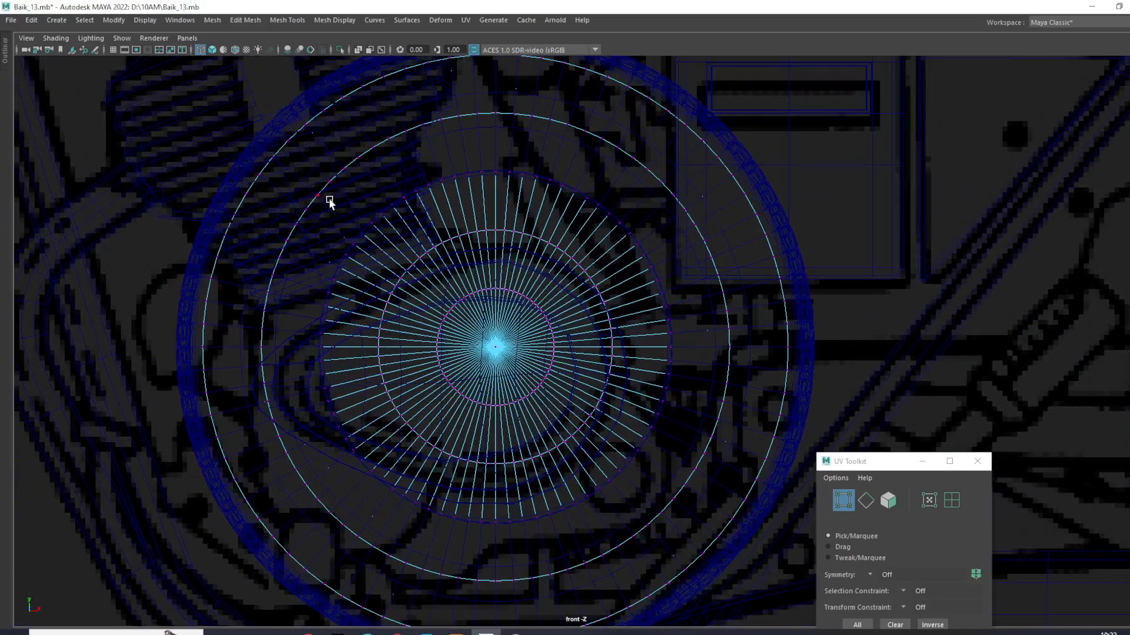
drag(329, 201, 625, 406)
ctrl+right_drag(553, 284, 553, 357)
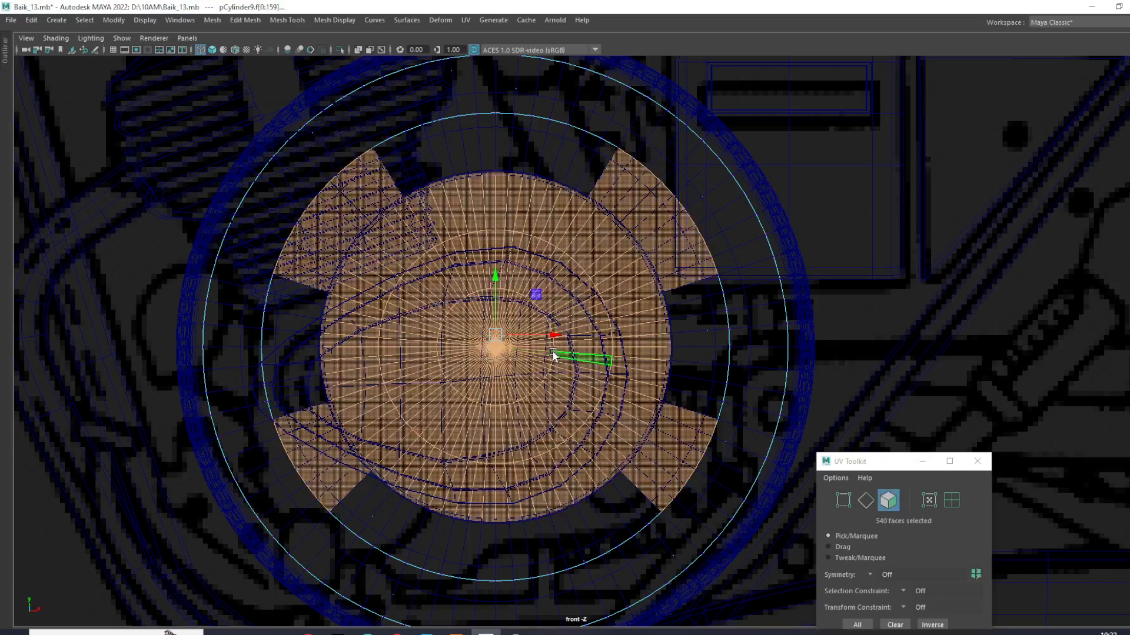
key(ctrl+z)
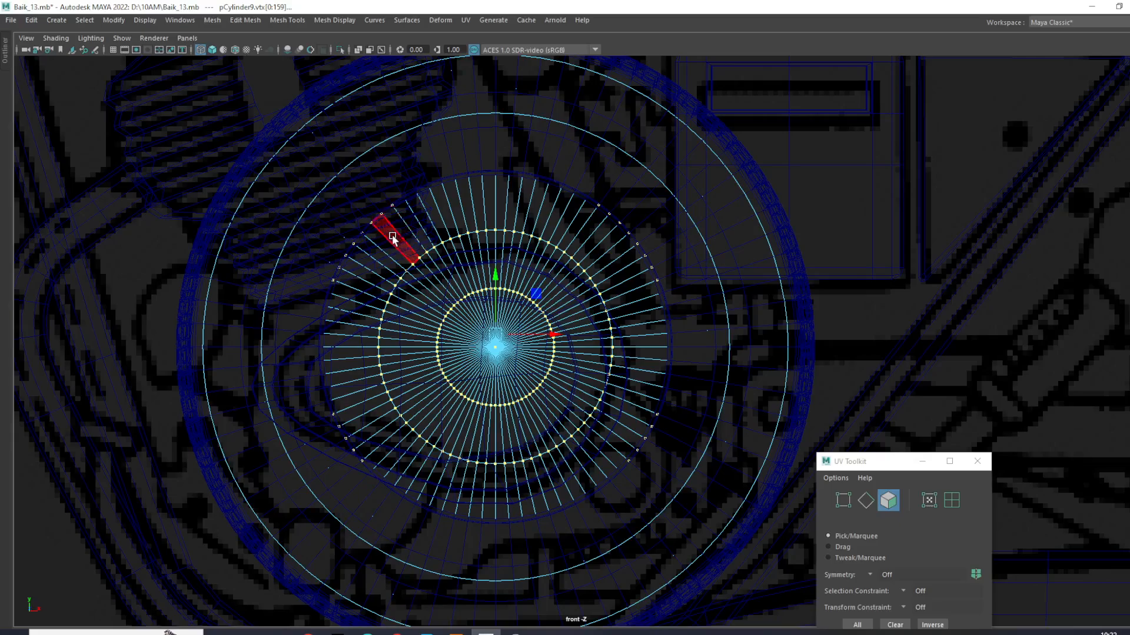
drag(440, 364, 625, 470)
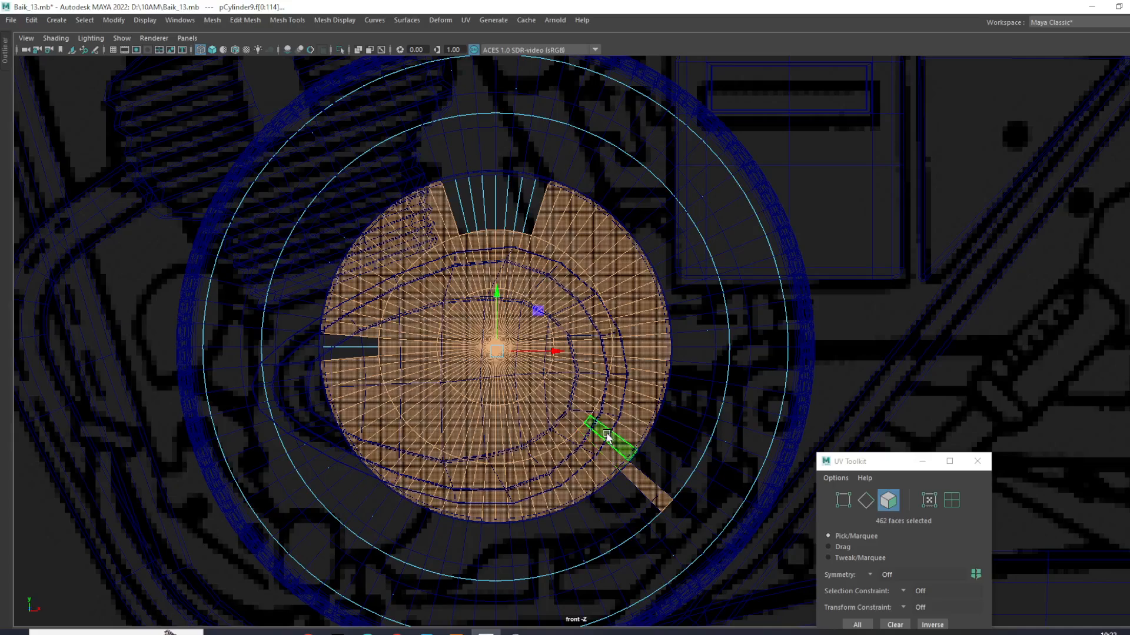
- Select the two innermost rings of cap faces on both sides of the cylinder and delete them to open a center hole
key(F9)
click(550, 292)
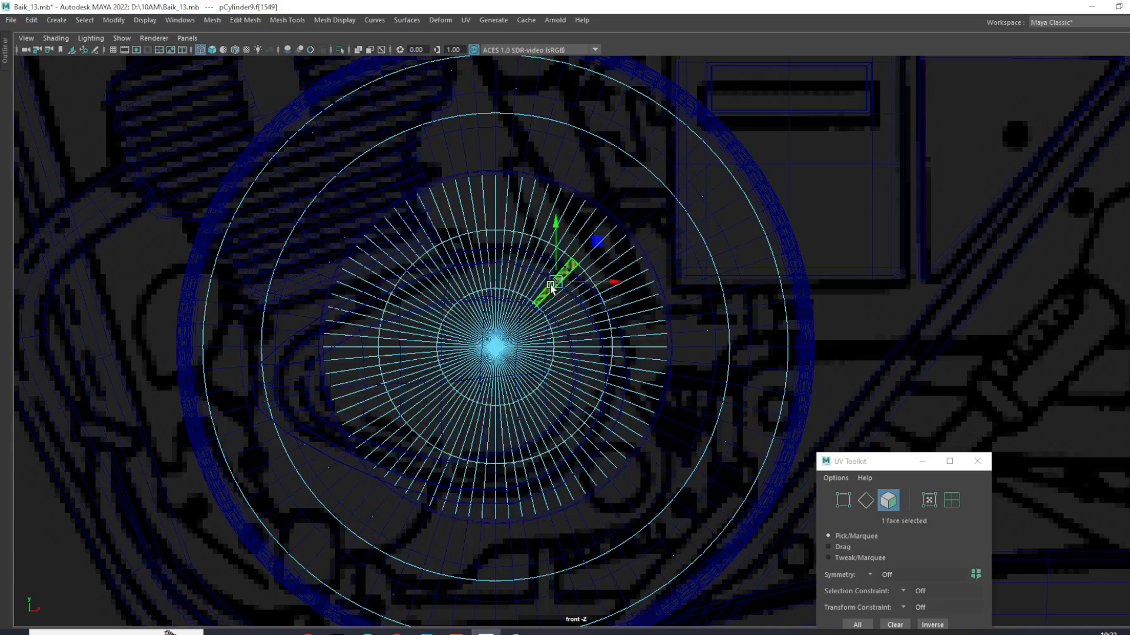
drag(574, 418, 567, 413)
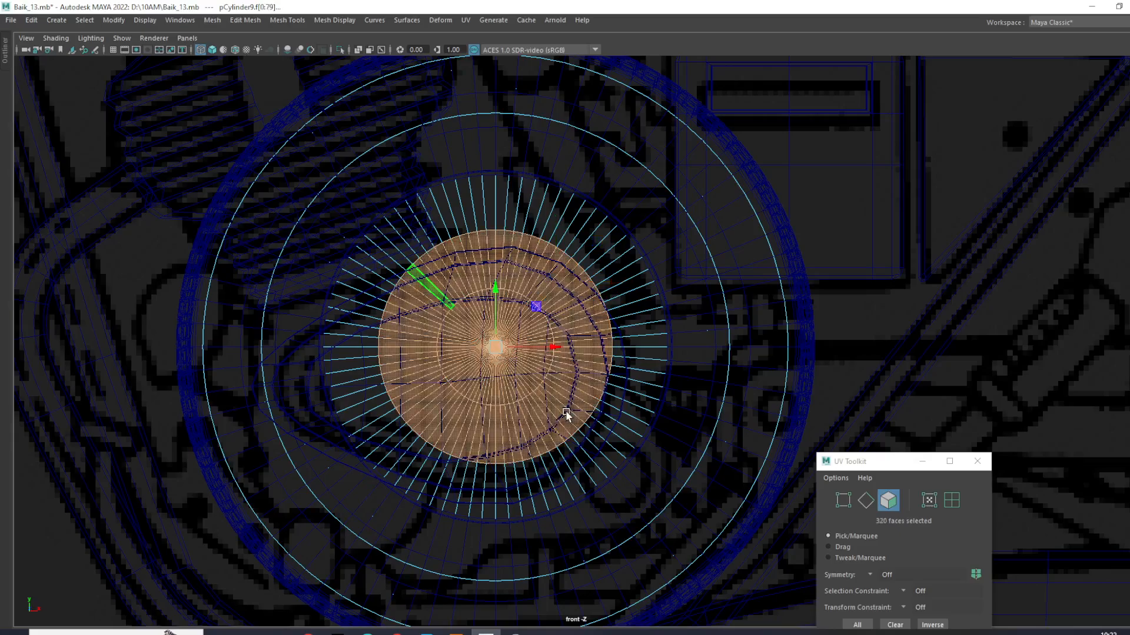
key(Delete)
- Widen the center hole by converting both hole border loops to their adjacent cap faces and deleting that ring in the perspective view
key(space)
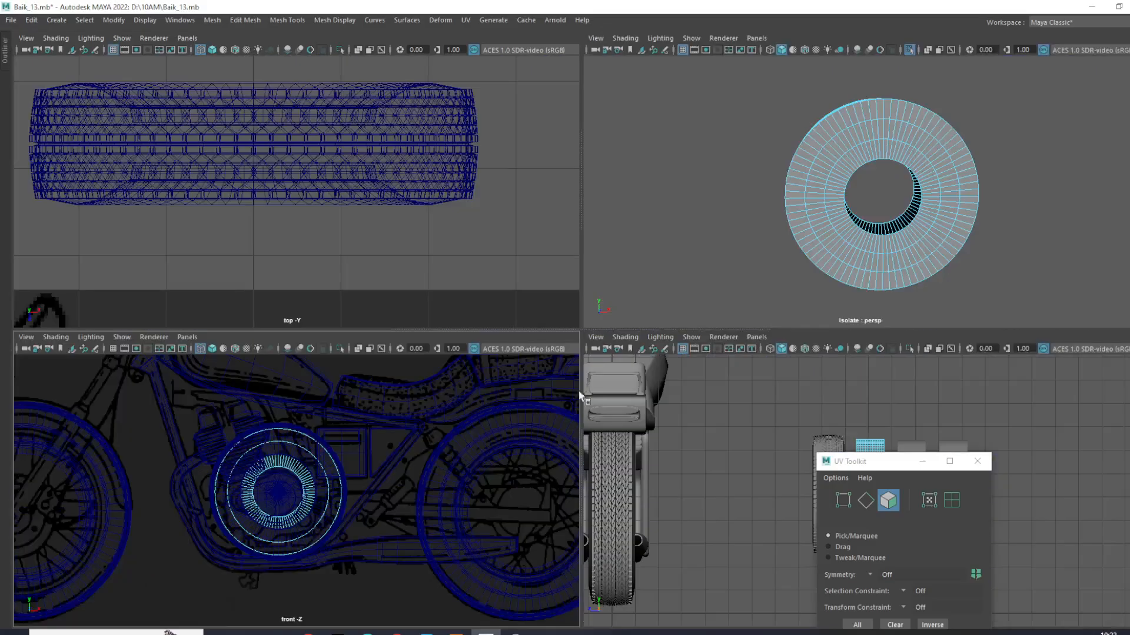
key(space)
alt+drag(778, 309, 728, 316)
right_drag(672, 286, 669, 238)
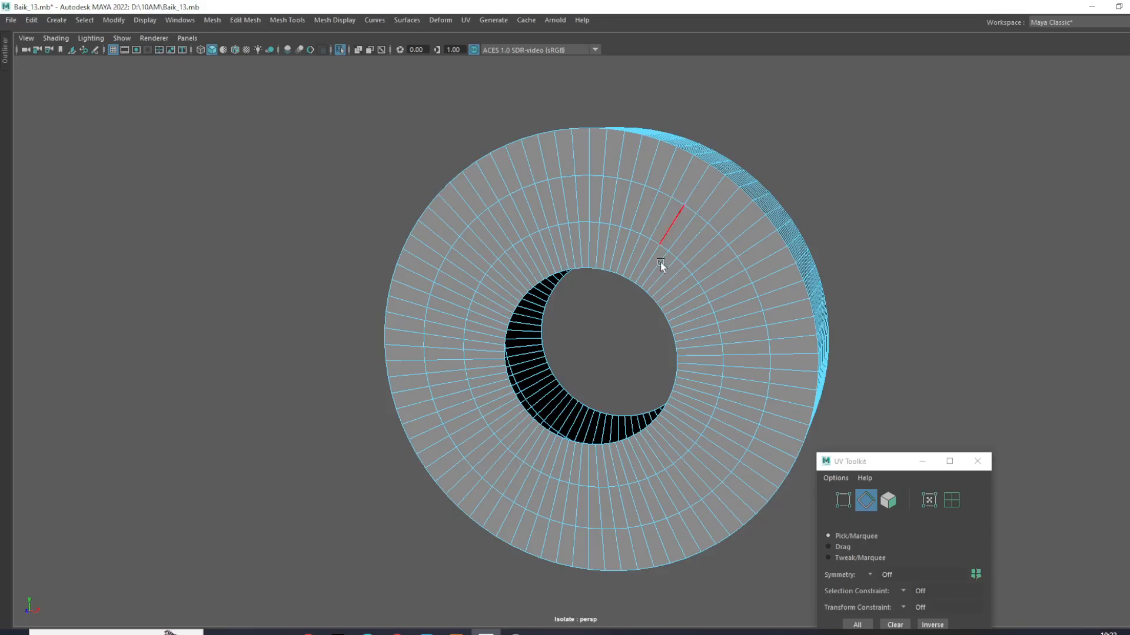
double_click(642, 290)
shift+double_click(591, 405)
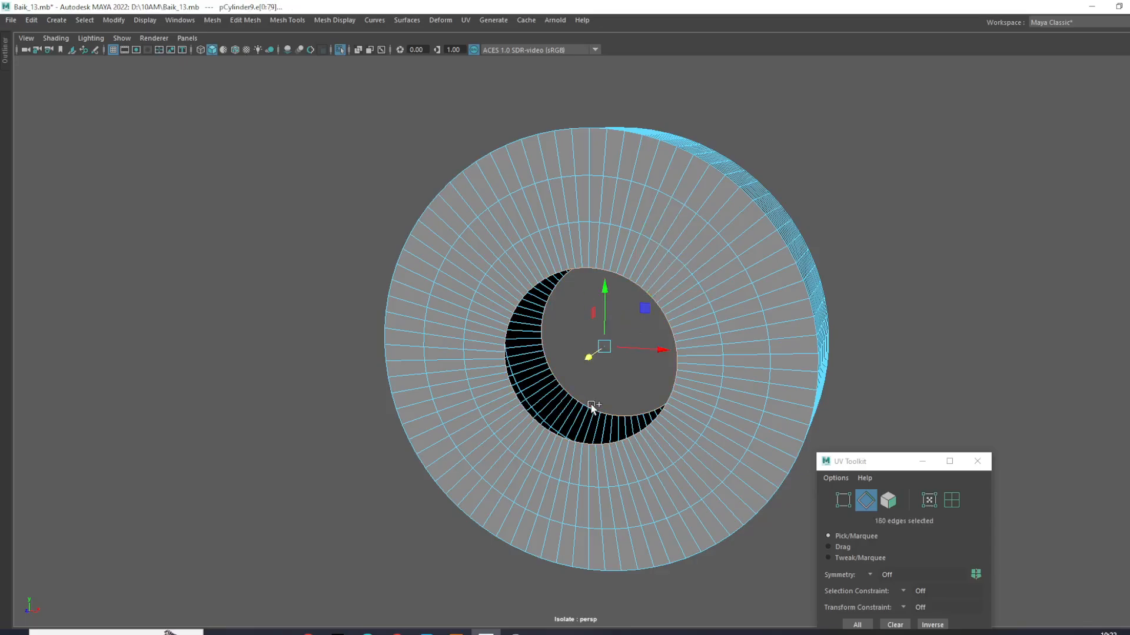
ctrl+right_drag(626, 327, 629, 374)
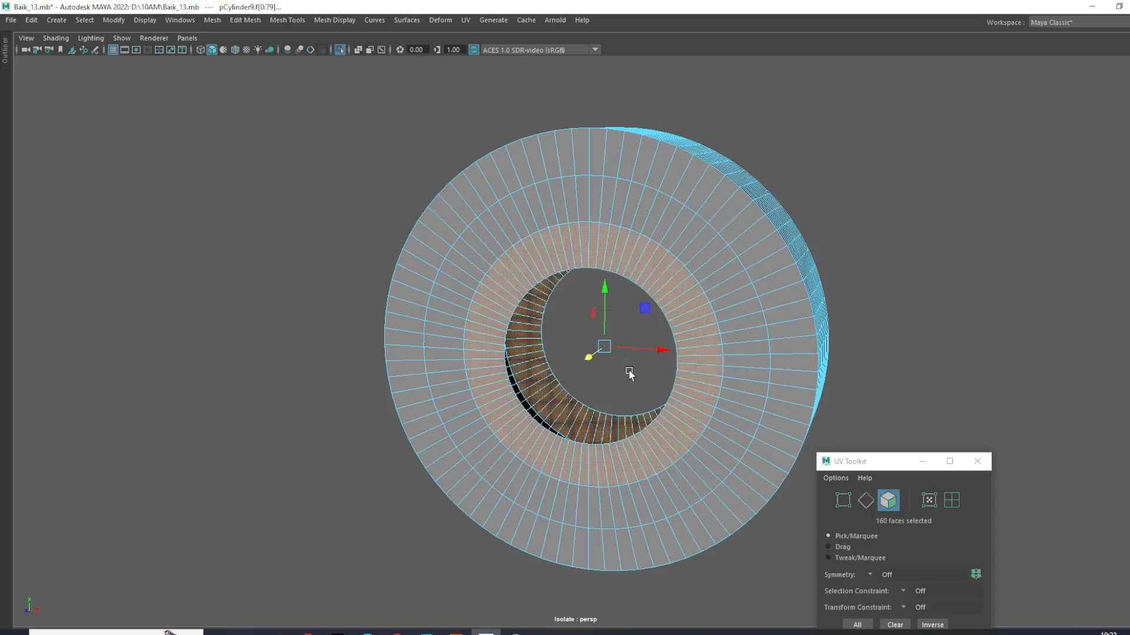
click(630, 374)
- Select the edge loop running around the middle of the cylinder's outer tread surface
right_drag(680, 296, 738, 270)
alt+drag(908, 228, 588, 323)
click(619, 273)
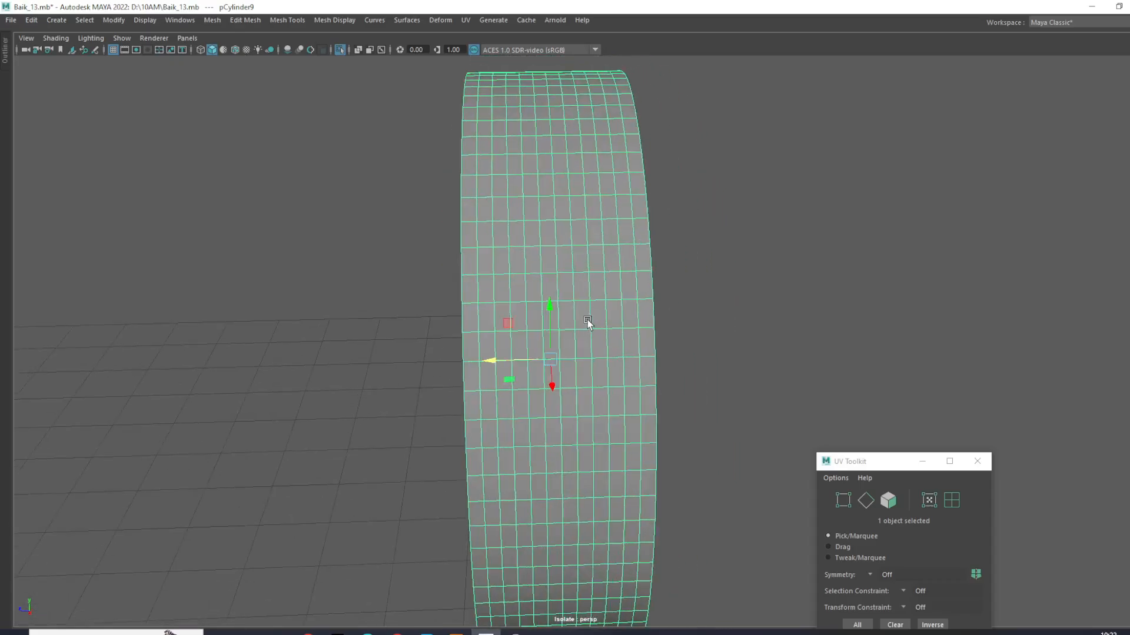
alt+drag(563, 271, 569, 294)
right_drag(543, 263, 553, 141)
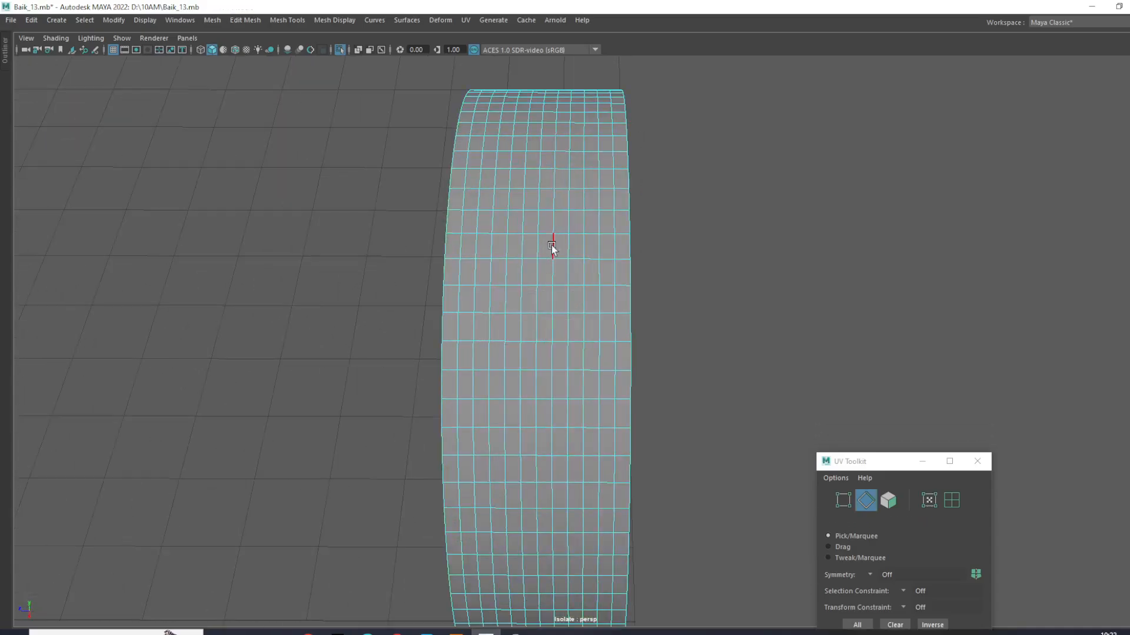
double_click(537, 250)
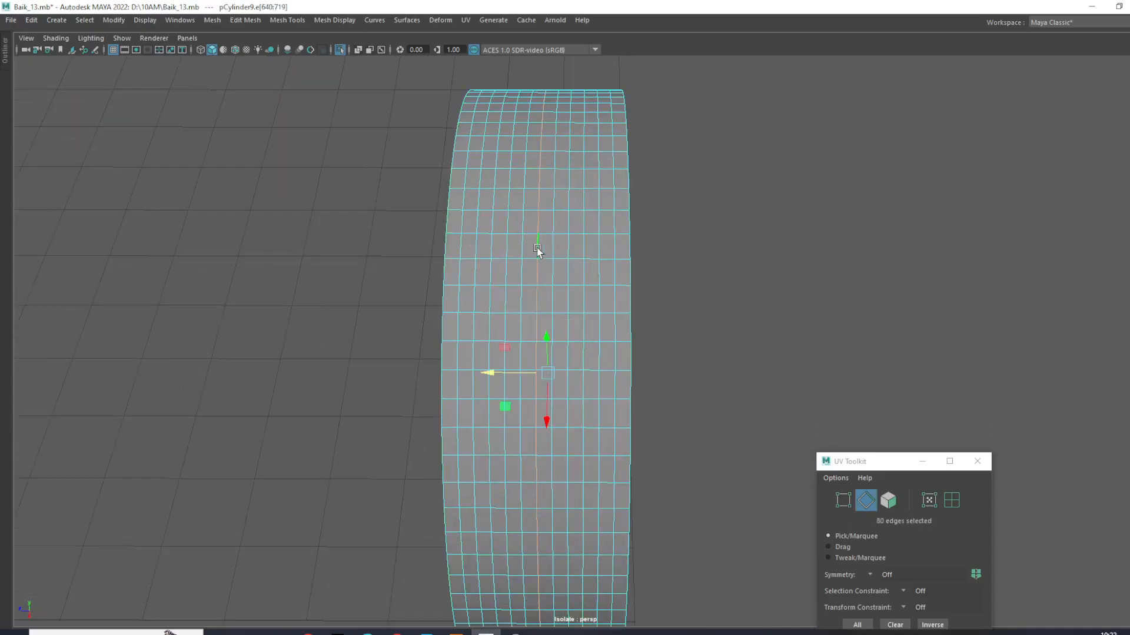
scroll(536, 252, down, 4)
alt+drag(536, 252, 563, 388)
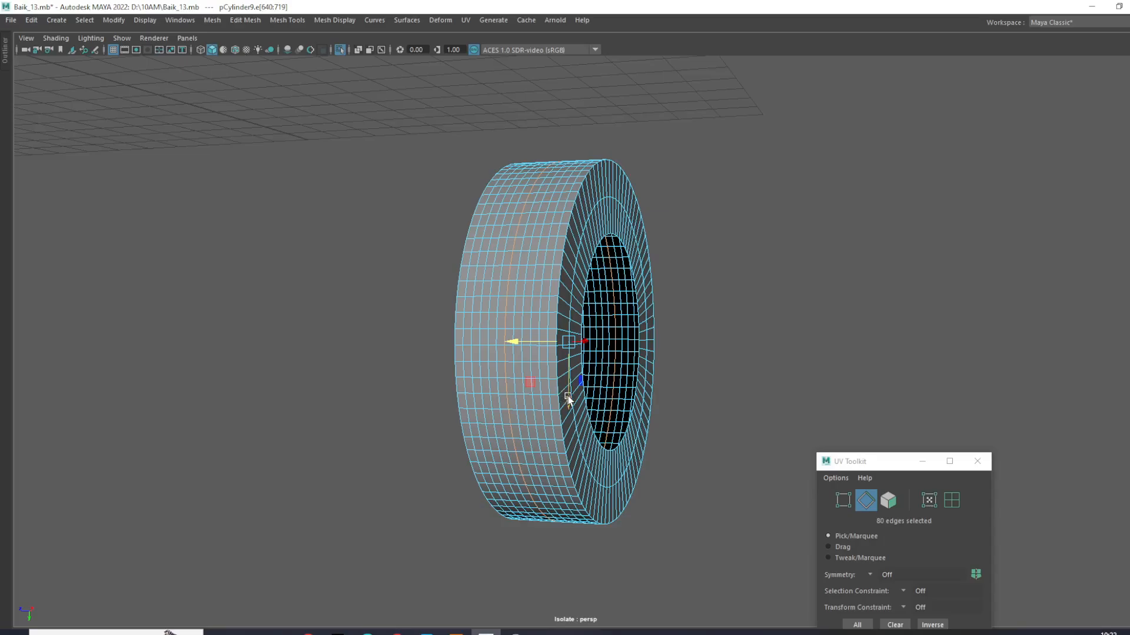
- Enable soft selection on the middle tread loop, widen its falloff across the outer surface and activate the Scale tool
key(b)
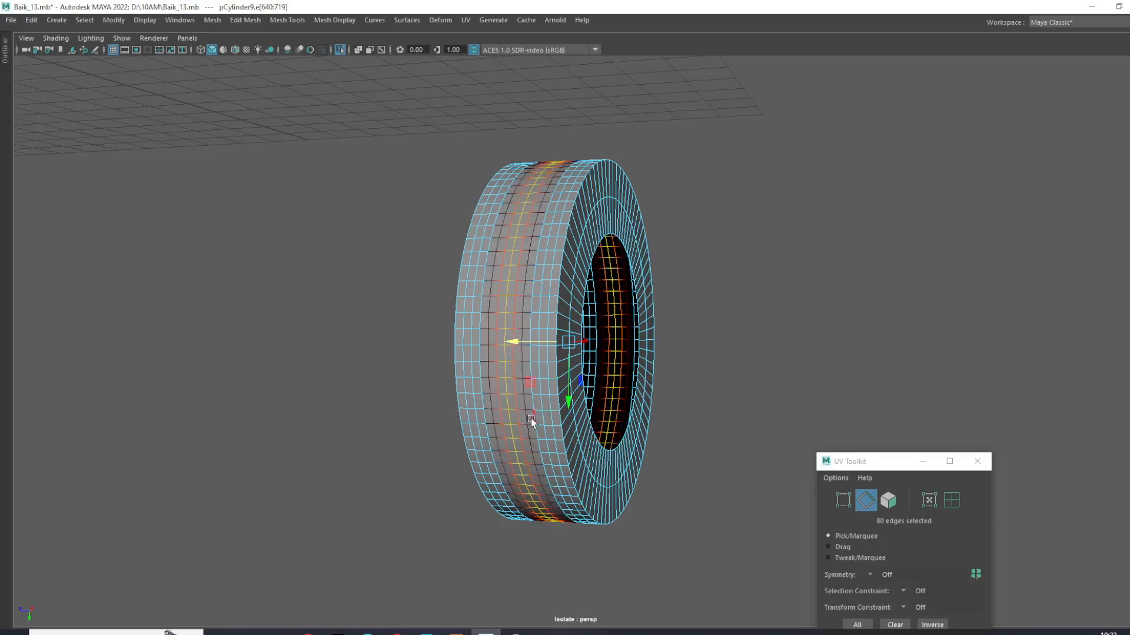
drag(516, 439, 545, 460)
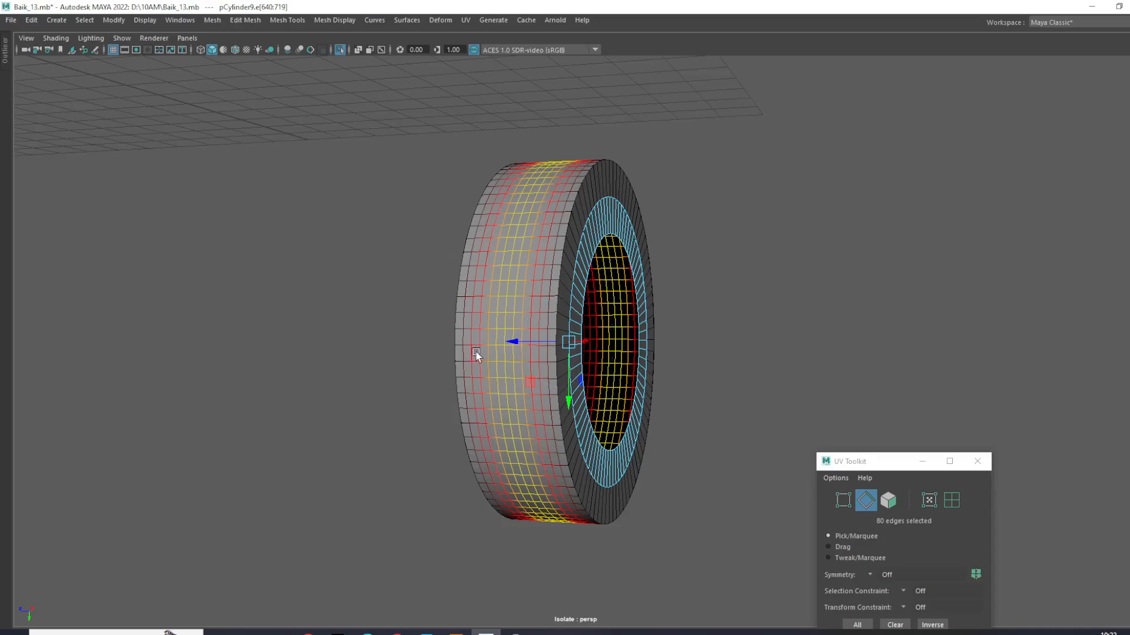
key(e)
key(r)
alt+drag(630, 352, 597, 436)
scroll(593, 362, up, 3)
drag(576, 293, 596, 300)
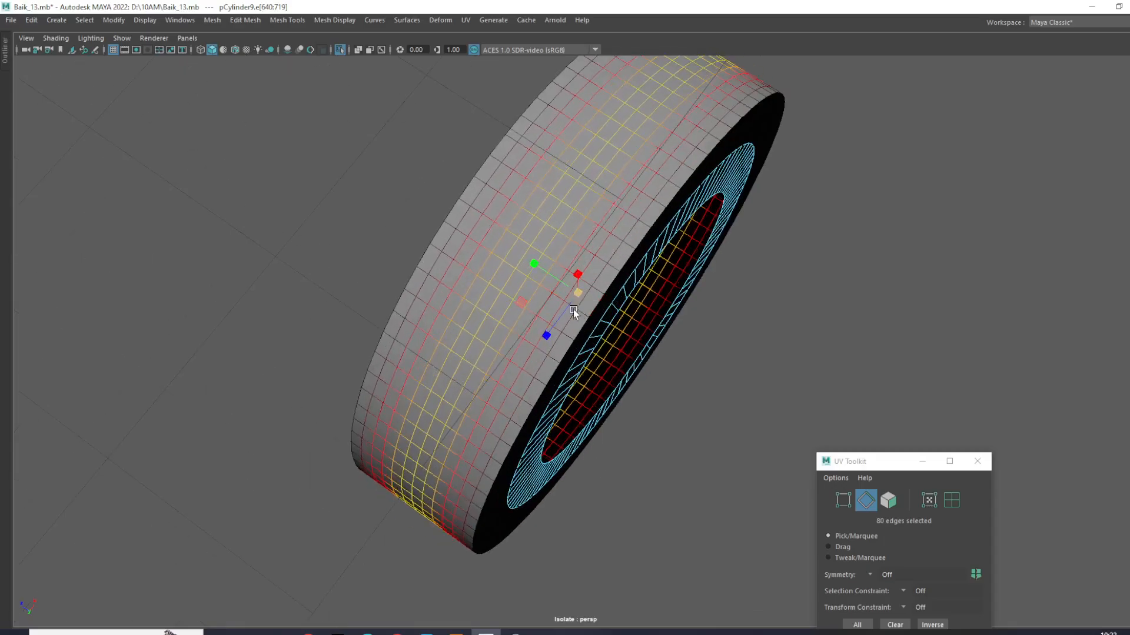
- Scale the middle tread loop outward with soft falloff to give the tire a rounded crown
key(b)
drag(514, 313, 587, 242)
drag(580, 340, 673, 319)
right_drag(673, 319, 841, 182)
alt+drag(979, 182, 630, 285)
click(548, 305)
alt+drag(547, 305, 646, 130)
right_drag(646, 130, 647, 123)
- Select the middle edge loops of both sidewalls, turn off soft selection and scale the loops apart to bulge the sidewalls
double_click(689, 292)
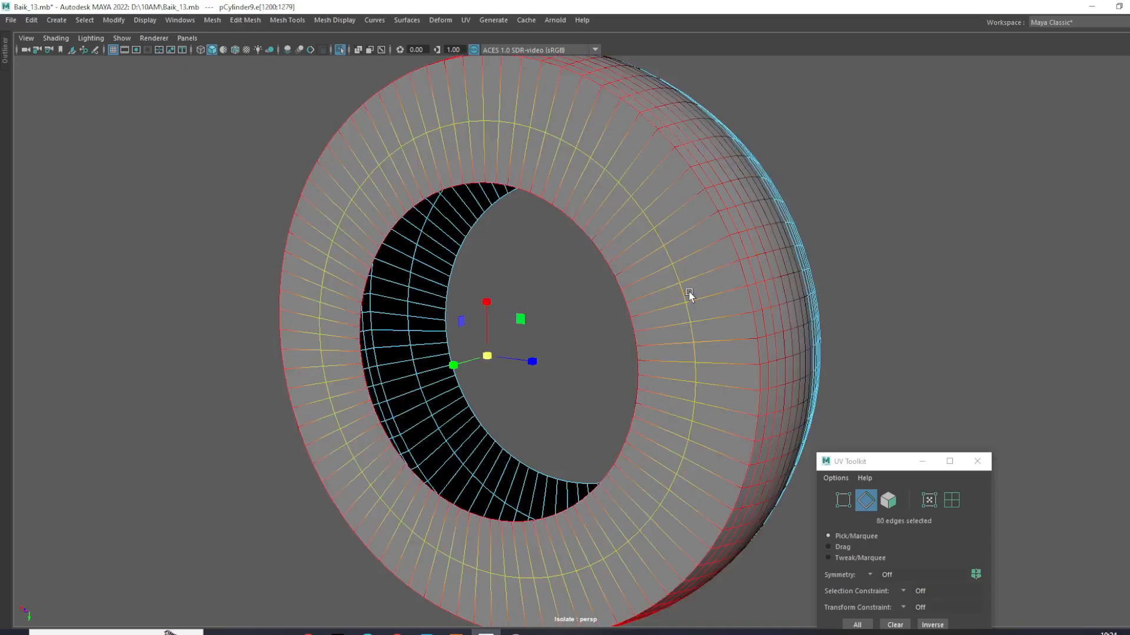
alt+drag(735, 315, 486, 438)
shift+double_click(487, 438)
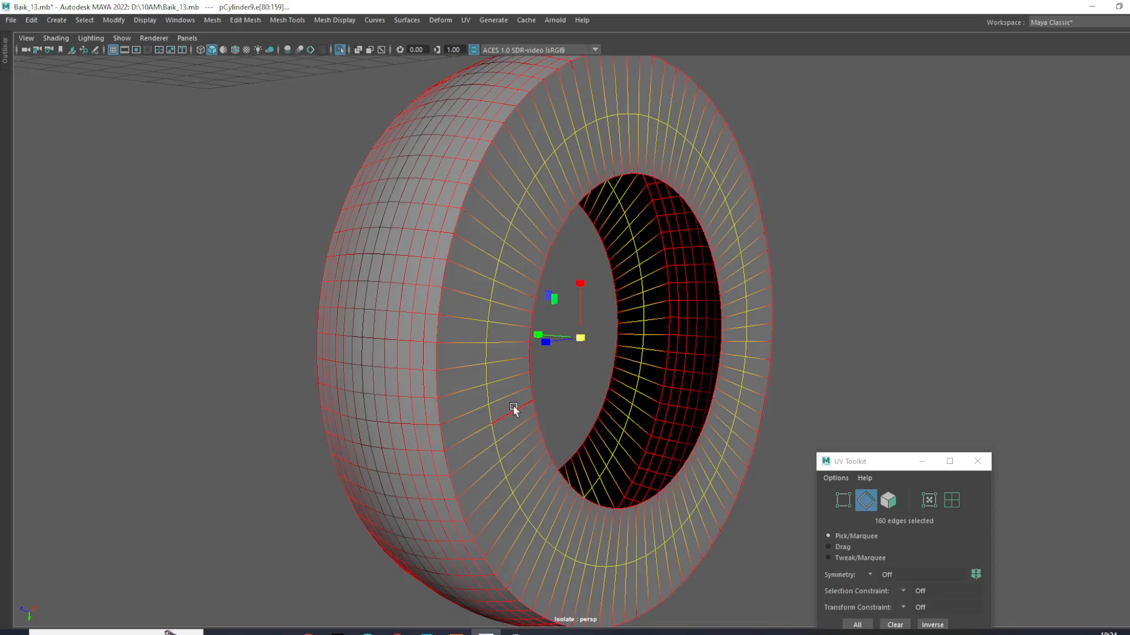
key(b)
alt+drag(540, 357, 462, 385)
drag(658, 311, 572, 252)
- Return to object mode and inspect the rounded crown and bulged sidewalls of the tire from several angles
key(F8)
click(958, 167)
scroll(708, 288, down, 3)
click(508, 281)
scroll(522, 284, up, 4)
key(w)
scroll(499, 289, down, 3)
alt+drag(500, 289, 555, 328)
scroll(668, 277, up, 3)
- Select the border edge loops of the center hole on both sides and scale them across the tire's width
right_drag(713, 221, 718, 216)
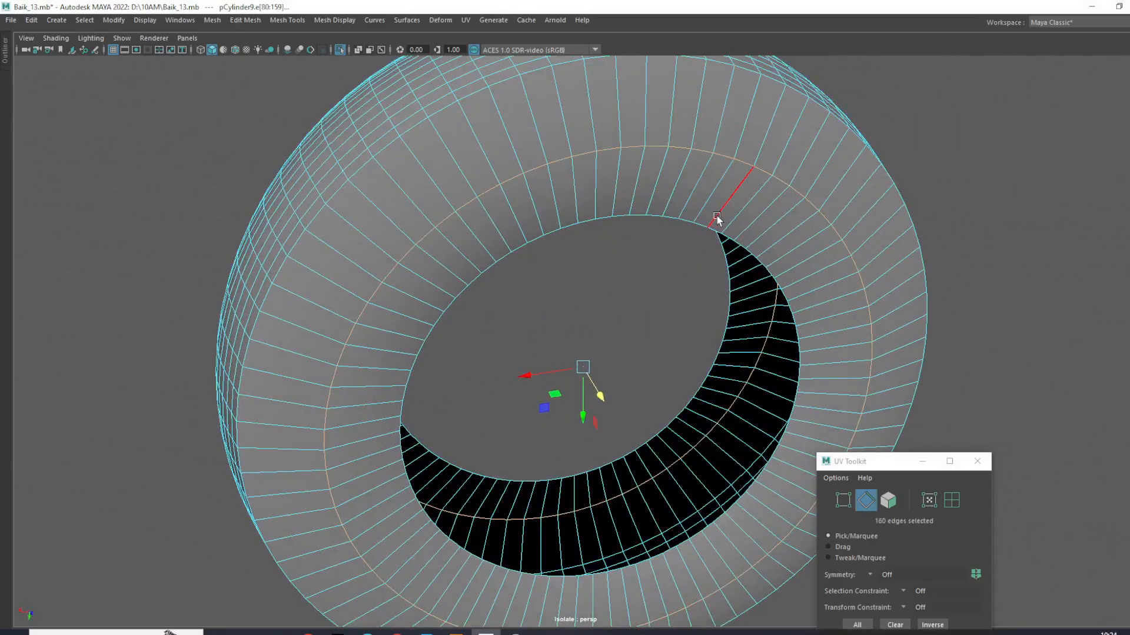
double_click(717, 229)
scroll(718, 231, down, 4)
alt+drag(659, 332, 807, 325)
scroll(808, 324, up, 3)
shift+double_click(715, 285)
alt+drag(716, 306, 701, 414)
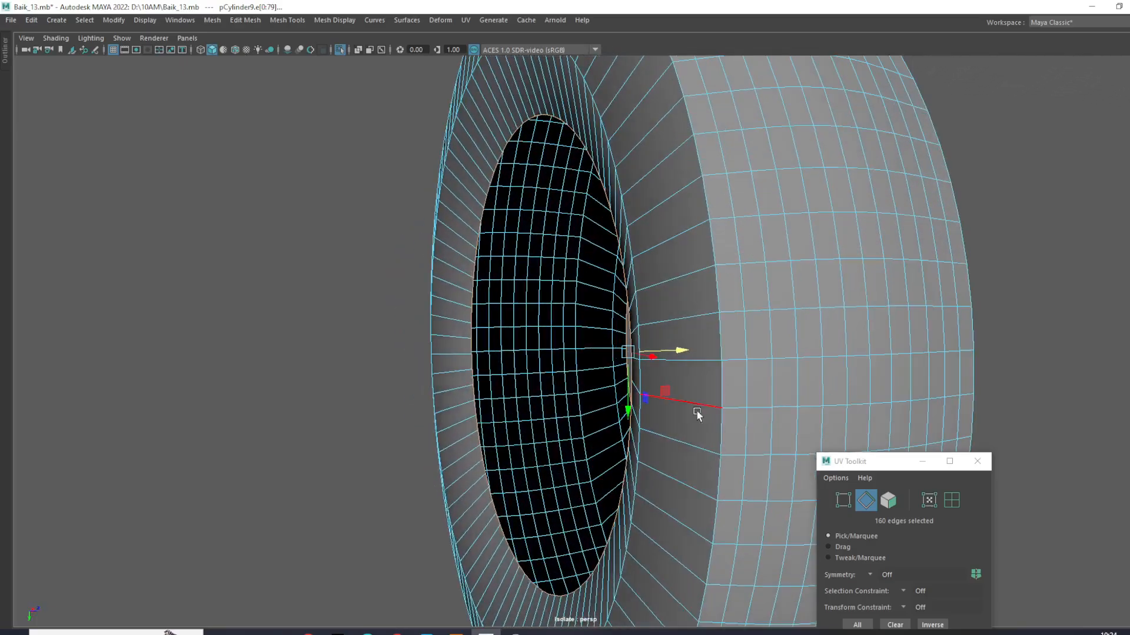
alt+drag(587, 380, 696, 428)
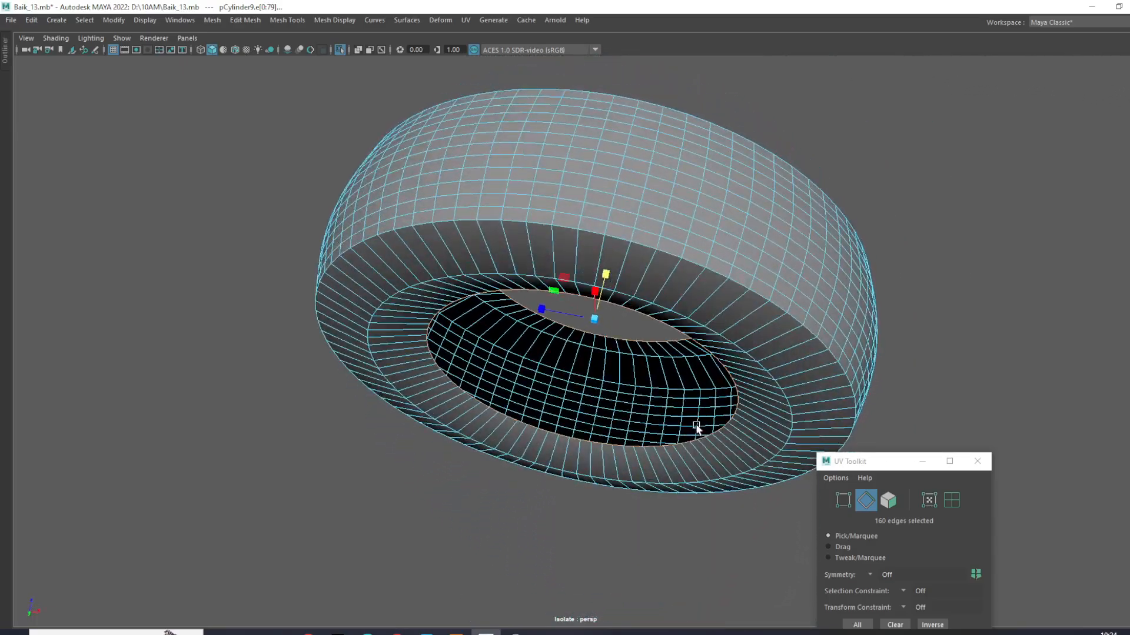
alt+drag(610, 296, 666, 359)
alt+drag(633, 394, 598, 344)
- Extrude both hole border loops and scale the new edges toward each other across the width to form inner rim strips
key(ctrl+e)
alt+drag(602, 386, 451, 420)
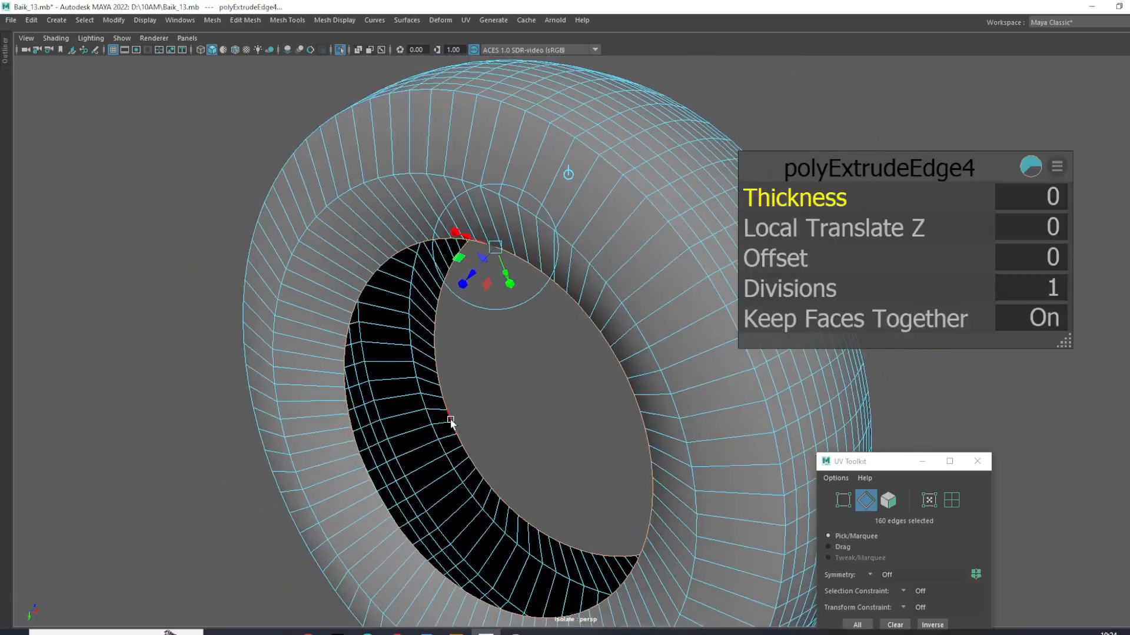
key(w)
alt+drag(487, 288, 499, 360)
key(e)
key(r)
drag(573, 421, 401, 442)
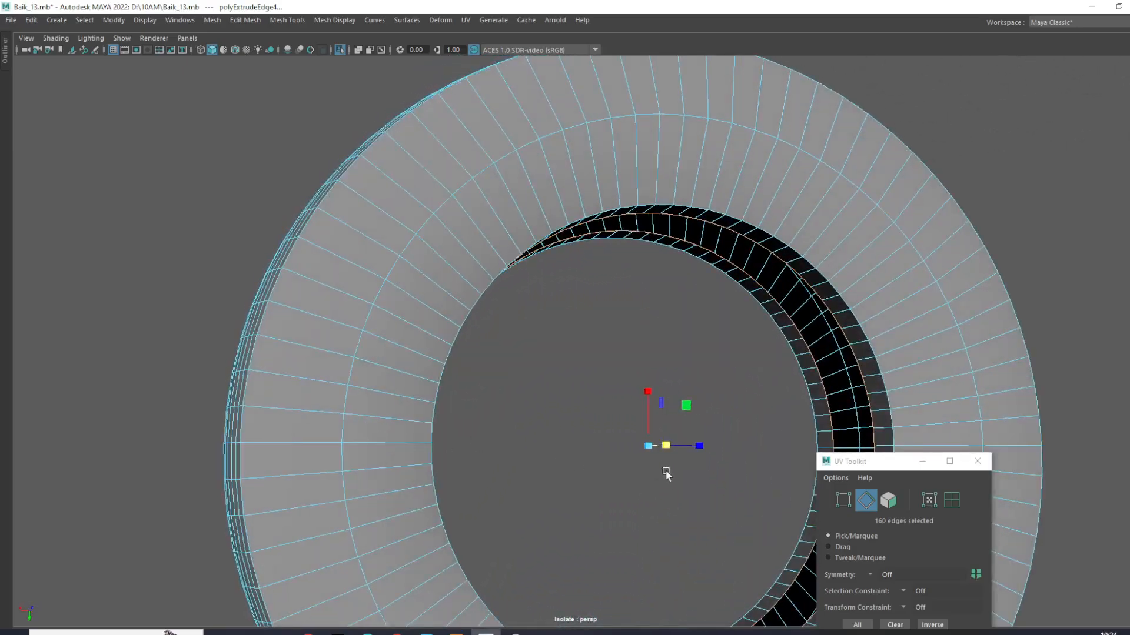
drag(646, 449, 626, 442)
- Return to object mode and inspect the extruded inner rim, sidewalls and crown of the tire
click(578, 388)
right_drag(855, 214, 924, 180)
click(1085, 129)
scroll(741, 330, down, 3)
alt+drag(732, 331, 647, 316)
click(658, 307)
scroll(659, 308, up, 2)
alt+middle_drag(660, 311, 687, 331)
key(w)
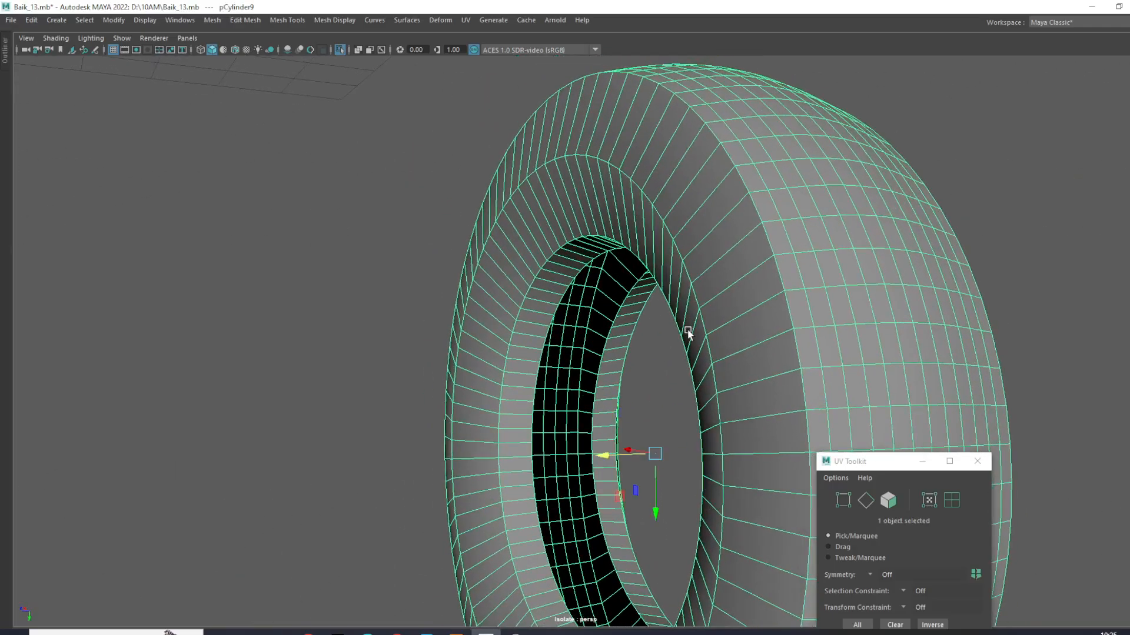
scroll(687, 331, down, 4)
alt+drag(687, 332, 632, 343)
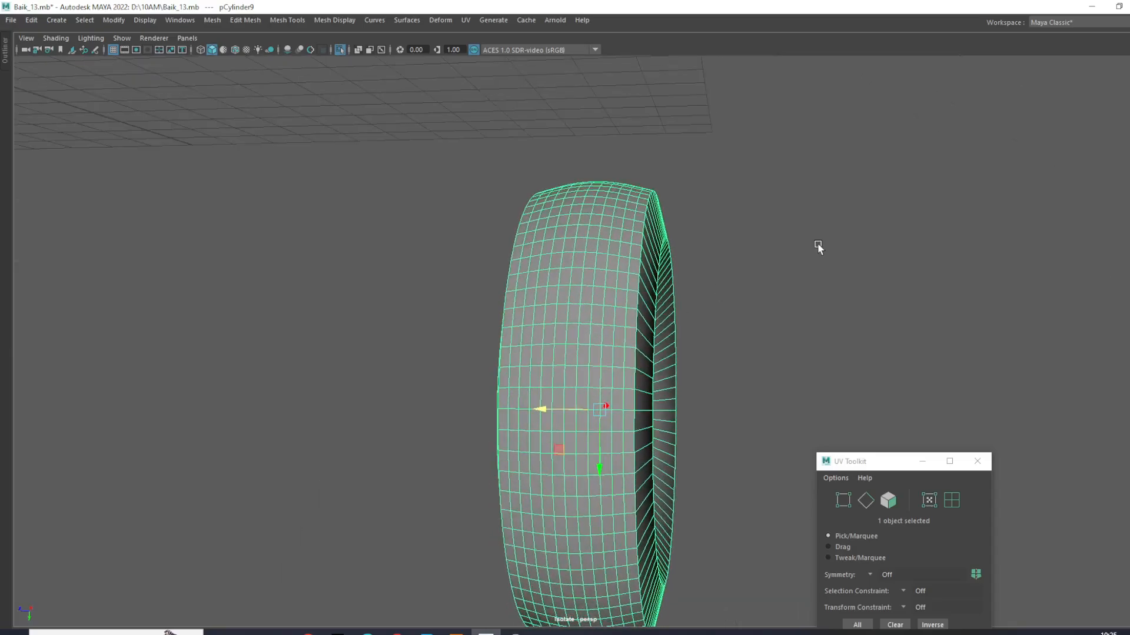
click(818, 247)
- Select the edge loop running around the middle of the tire's crown
click(590, 318)
scroll(582, 309, up, 2)
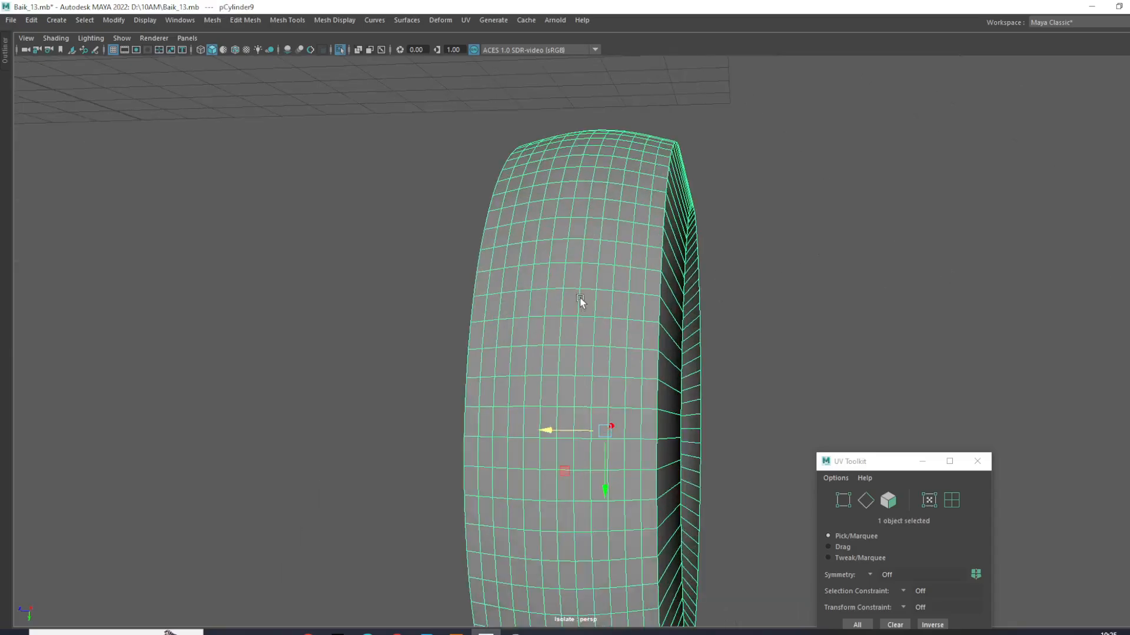
key(F10)
double_click(560, 309)
scroll(560, 310, down, 4)
alt+drag(564, 320, 588, 274)
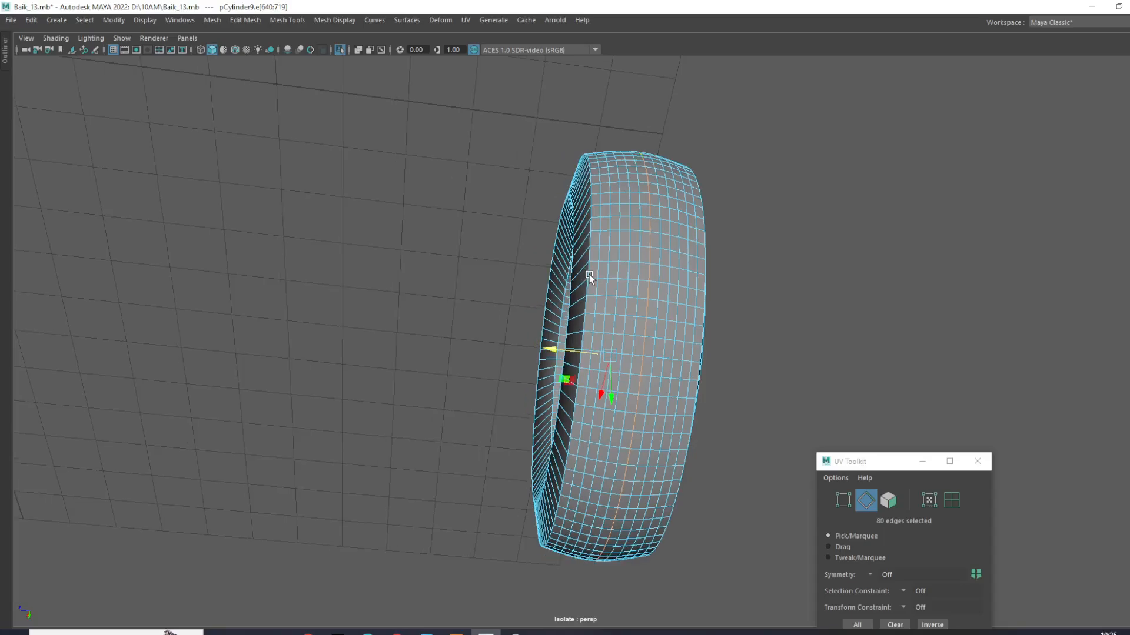
scroll(589, 274, up, 2)
- Enable soft selection with a falloff across the tread and rotate the center loop around the axle to bend the cross edges into V-shaped curves
key(e)
key(r)
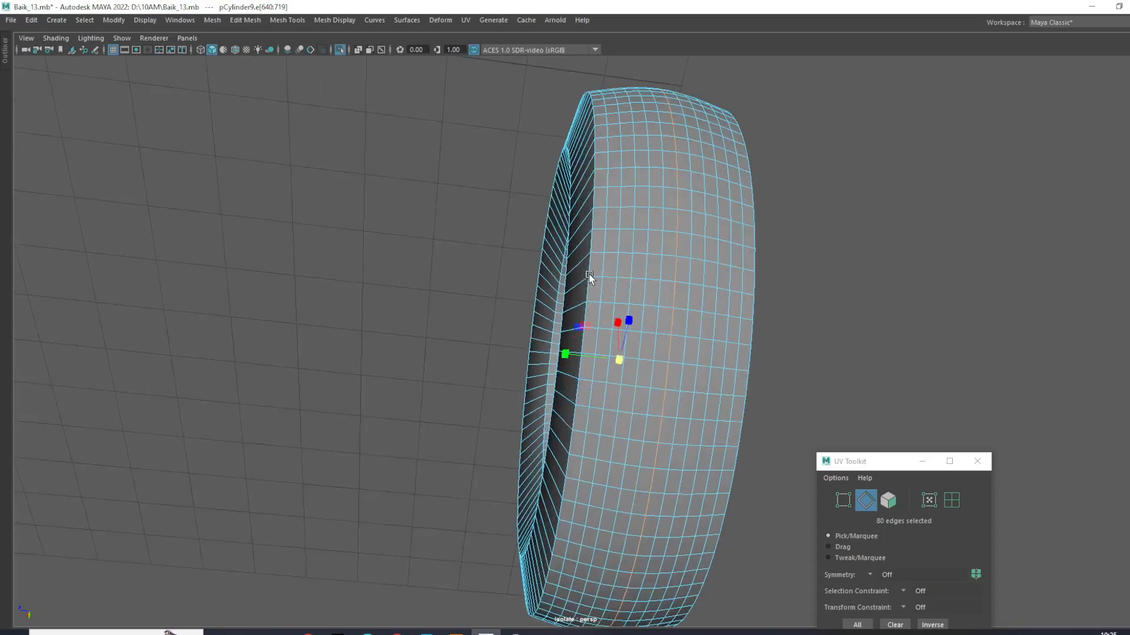
key(b)
drag(644, 342, 620, 350)
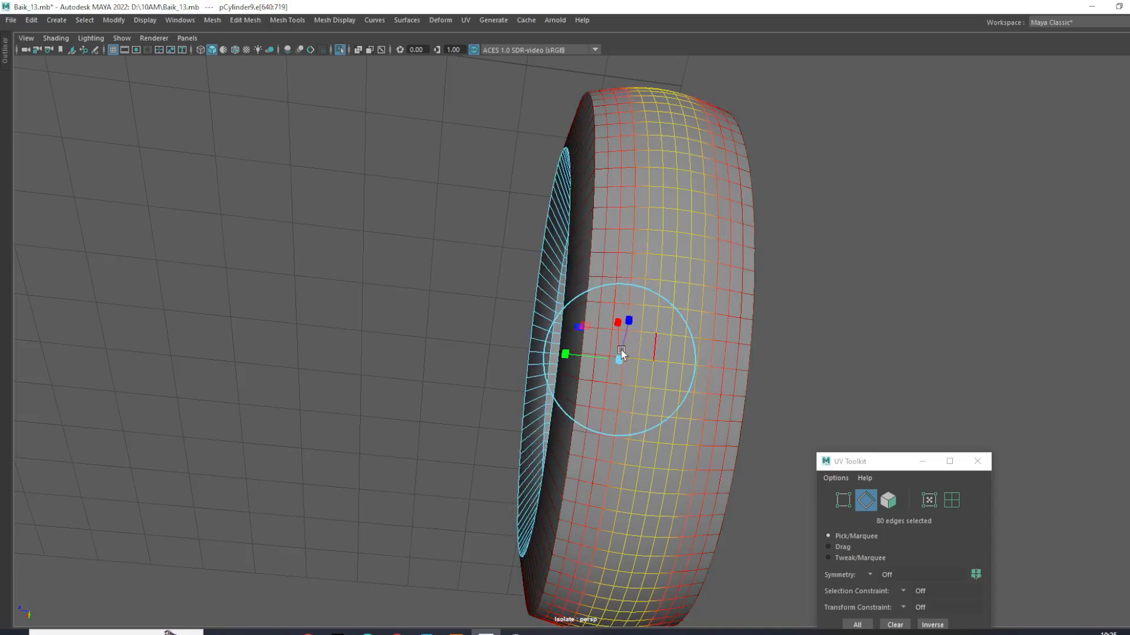
key(e)
drag(640, 321, 627, 337)
- Return to object mode and inspect the V-shaped edge flow around the tire from several angles
key(F8)
alt+drag(774, 315, 761, 411)
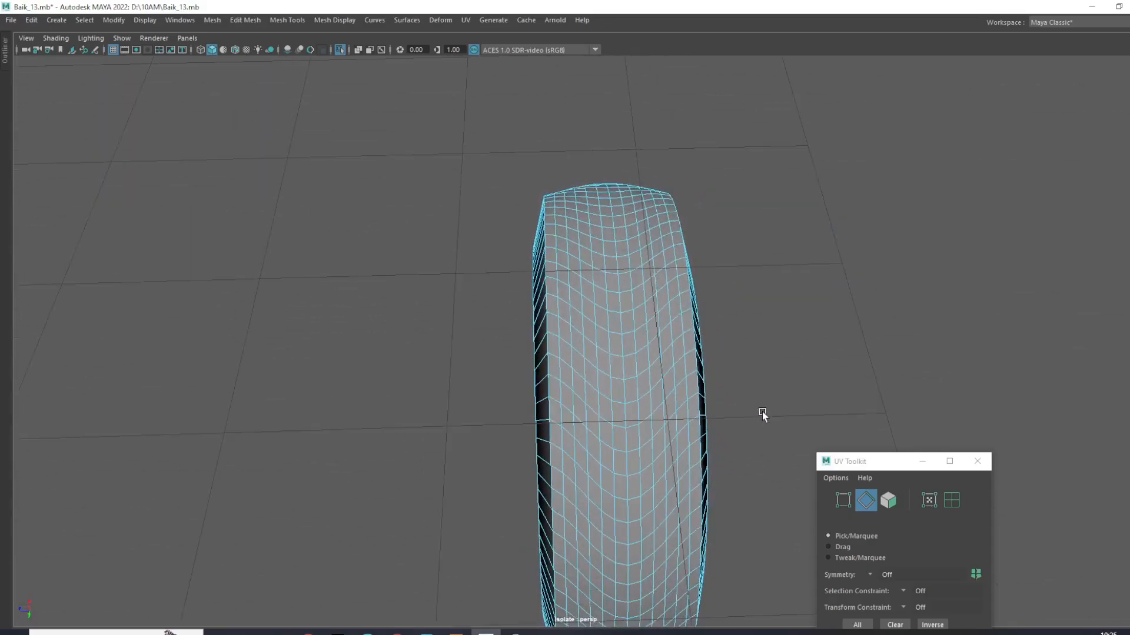
right_drag(615, 317, 682, 280)
click(842, 237)
scroll(834, 245, up, 3)
click(712, 277)
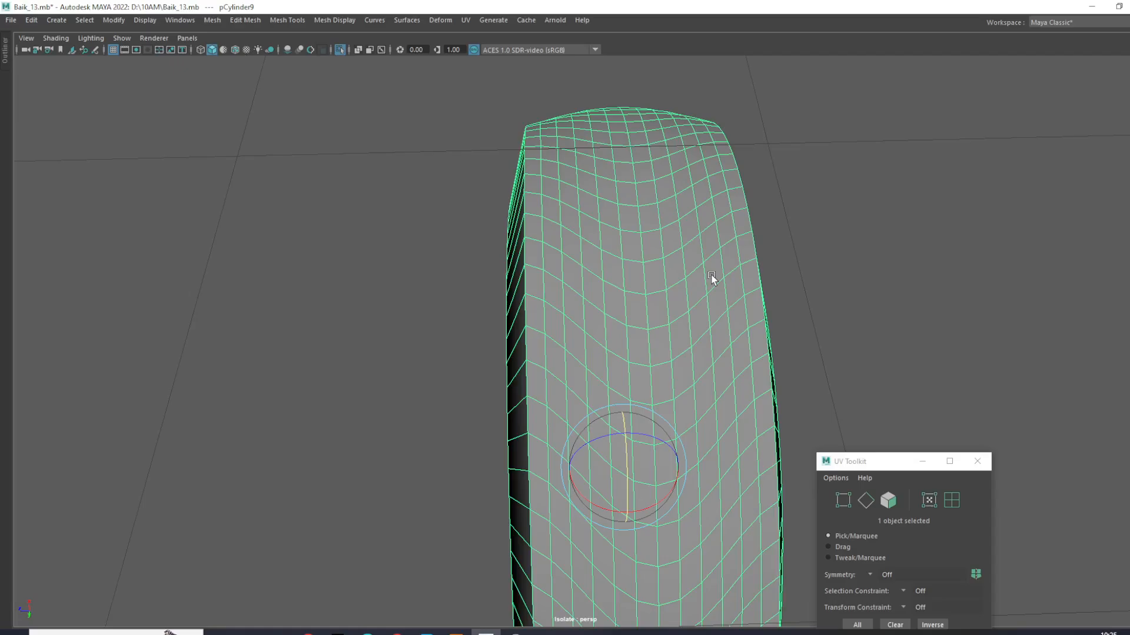
key(w)
mouse_move(699, 238)
right_down()
mouse_move(709, 213)
mouse_move(714, 245)
right_up()
alt+drag(714, 245, 746, 393)
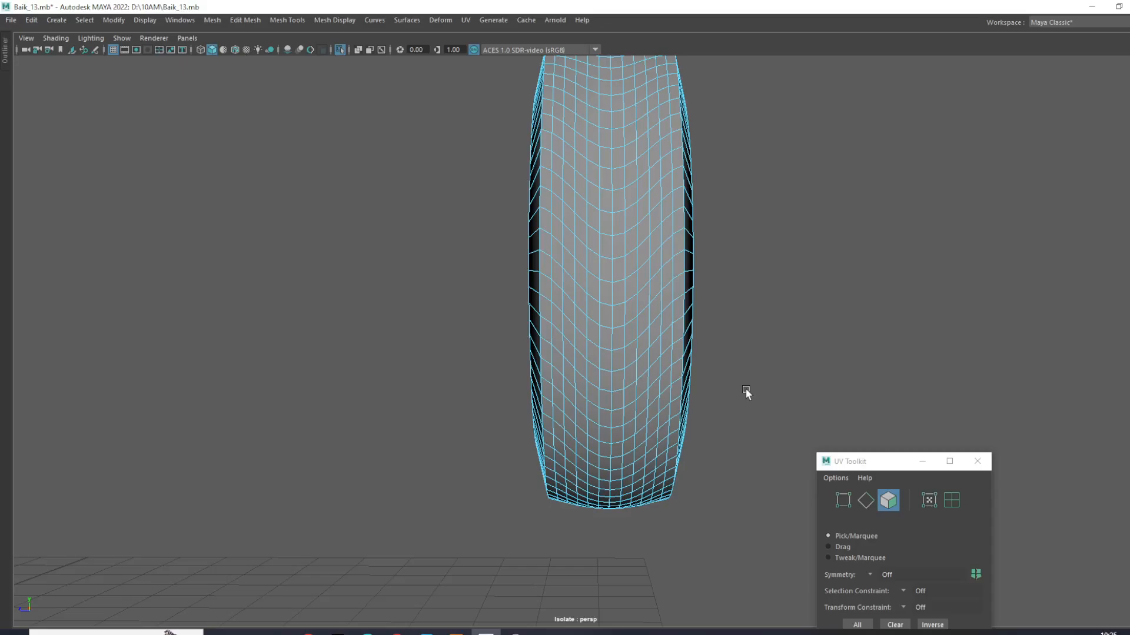
- Close the UV Toolkit and enlarge the side view to show the tire beside the finished treaded one
key(space)
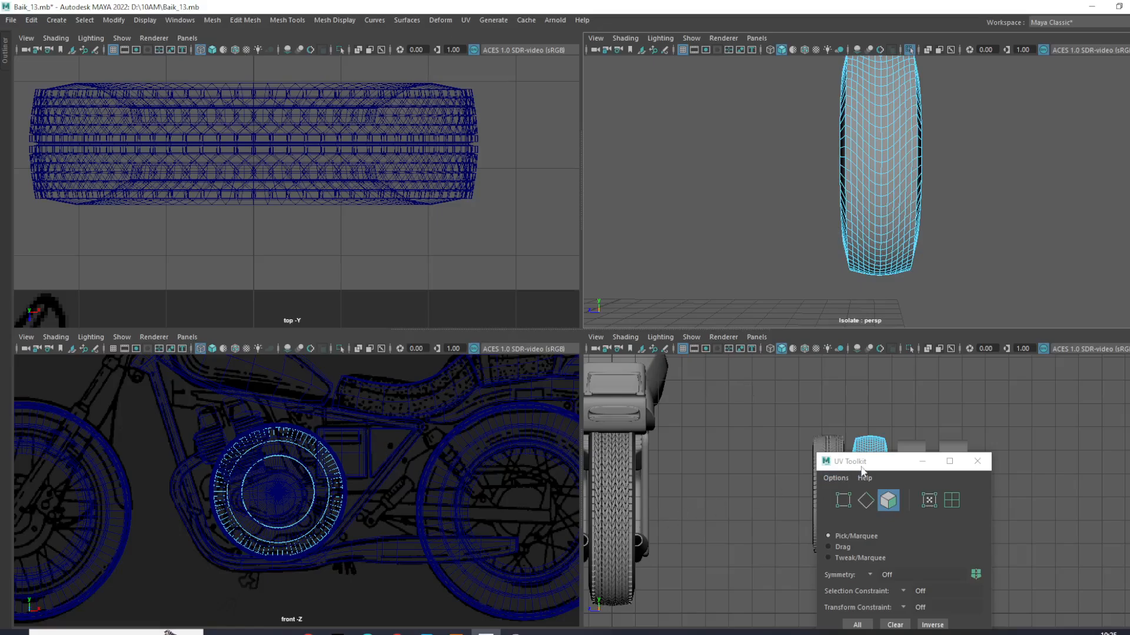
drag(870, 463, 543, 321)
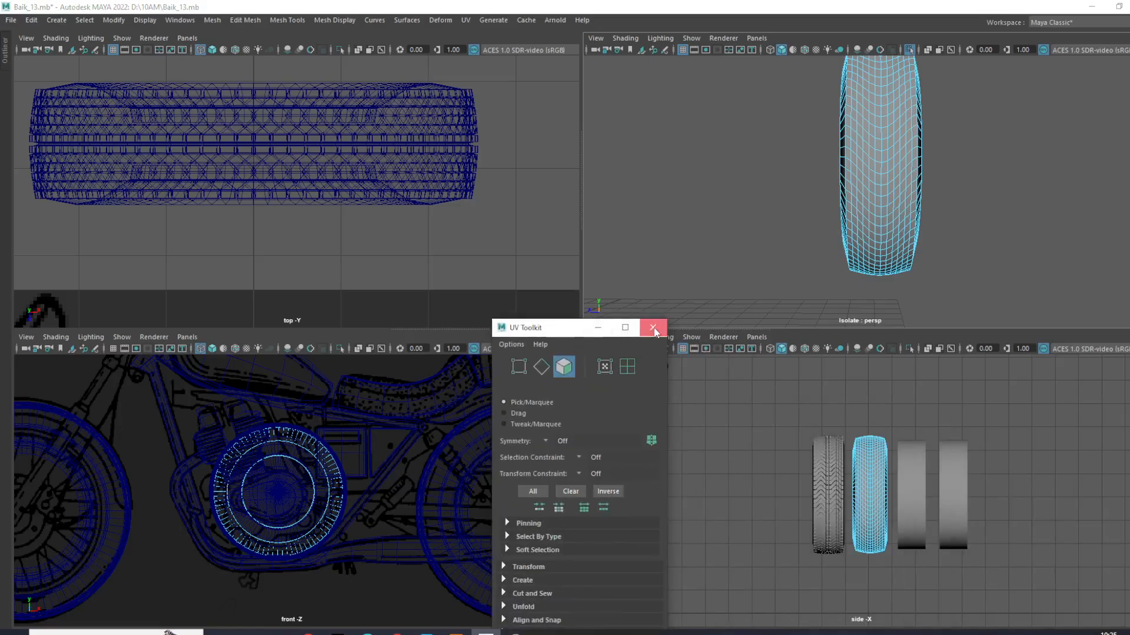
click(651, 321)
key(space)
scroll(827, 495, up, 10)
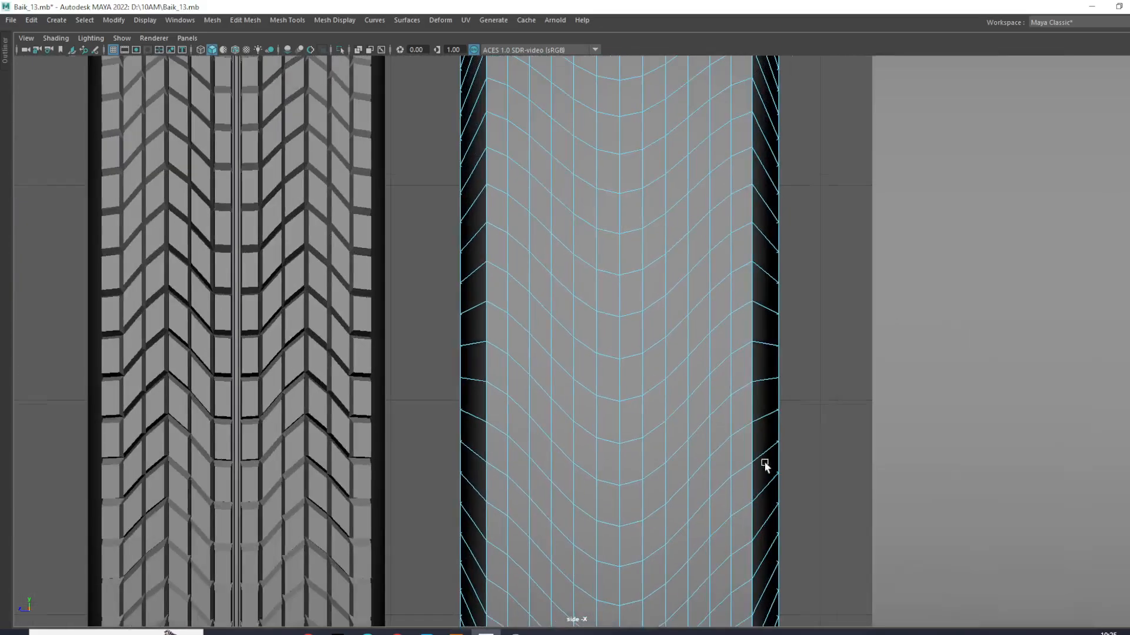
scroll(650, 371, up, 8)
click(565, 416)
scroll(566, 415, down, 10)
scroll(566, 415, up, 3)
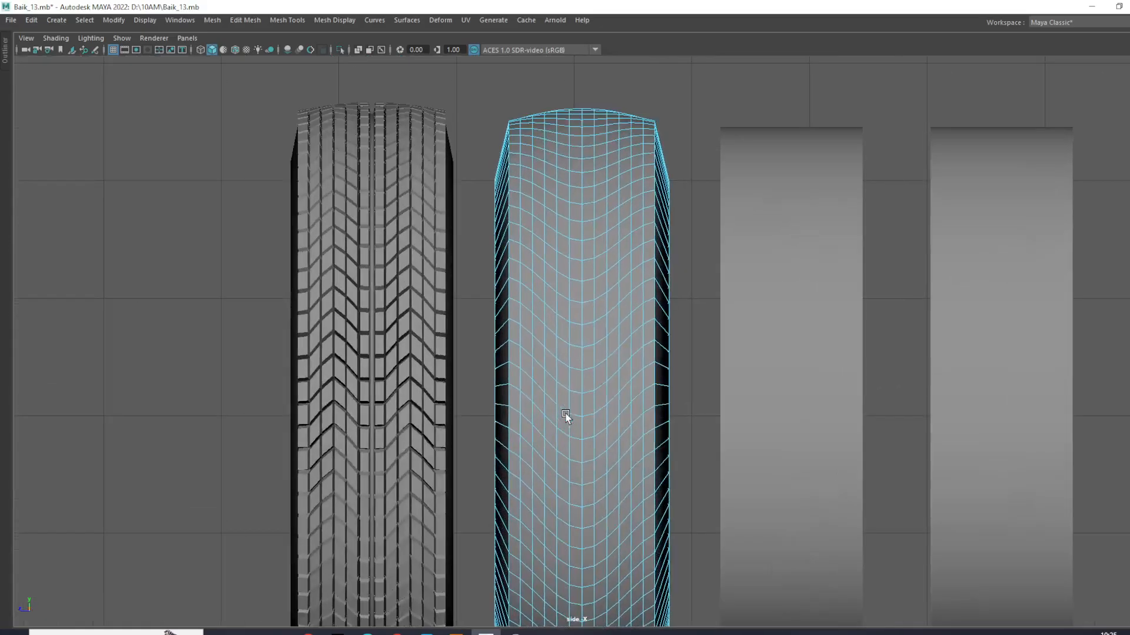
- Switch the curved tire to edge selection in the side view, restore the full interface and activate the Lasso tool
right_drag(593, 241, 660, 221)
click(677, 162)
click(650, 176)
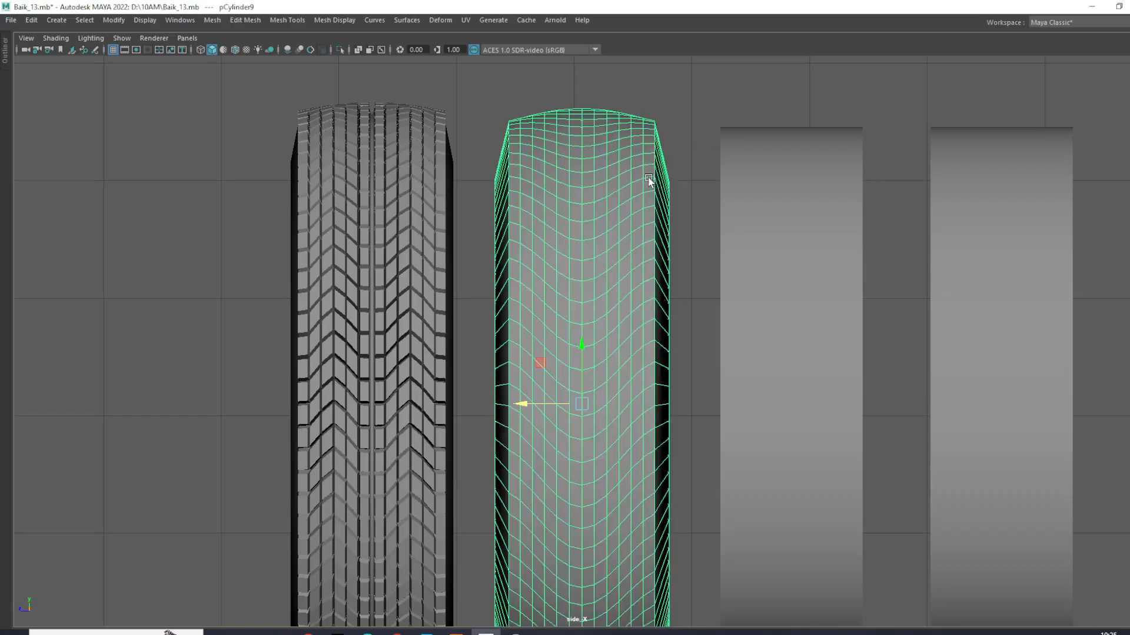
scroll(641, 177, up, 3)
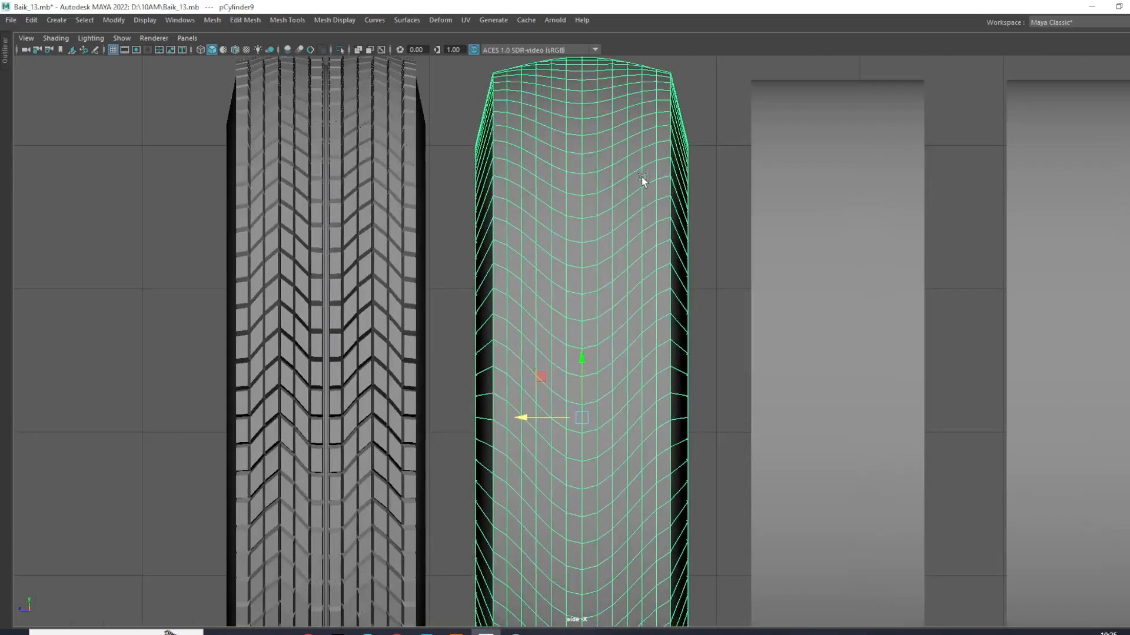
right_click(665, 150)
right_drag(665, 141, 664, 114)
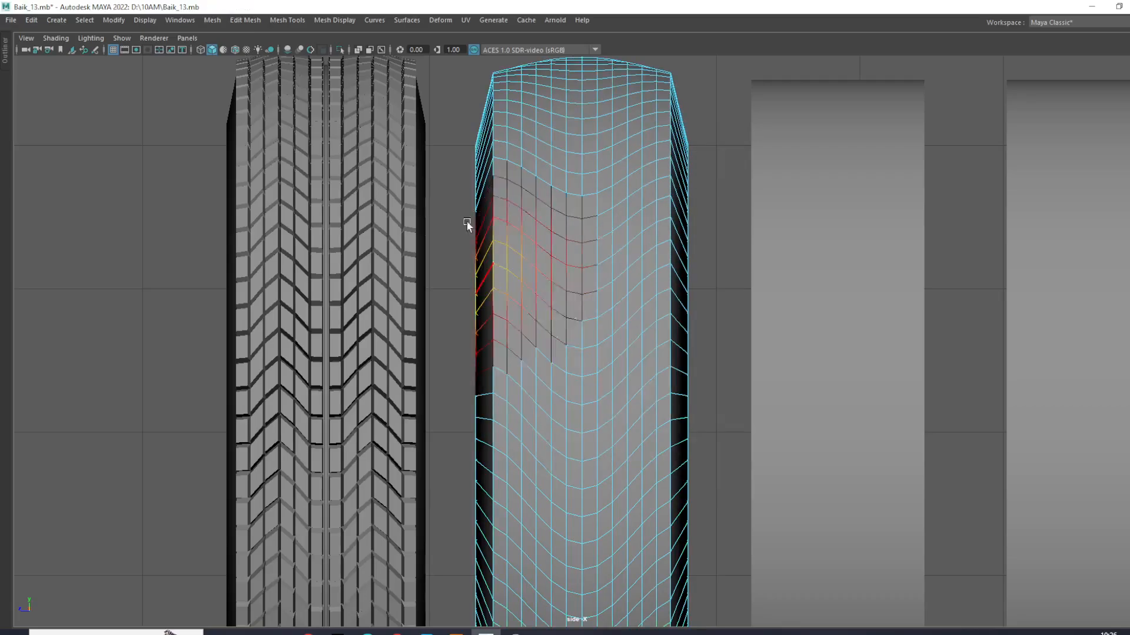
key(ctrl+space)
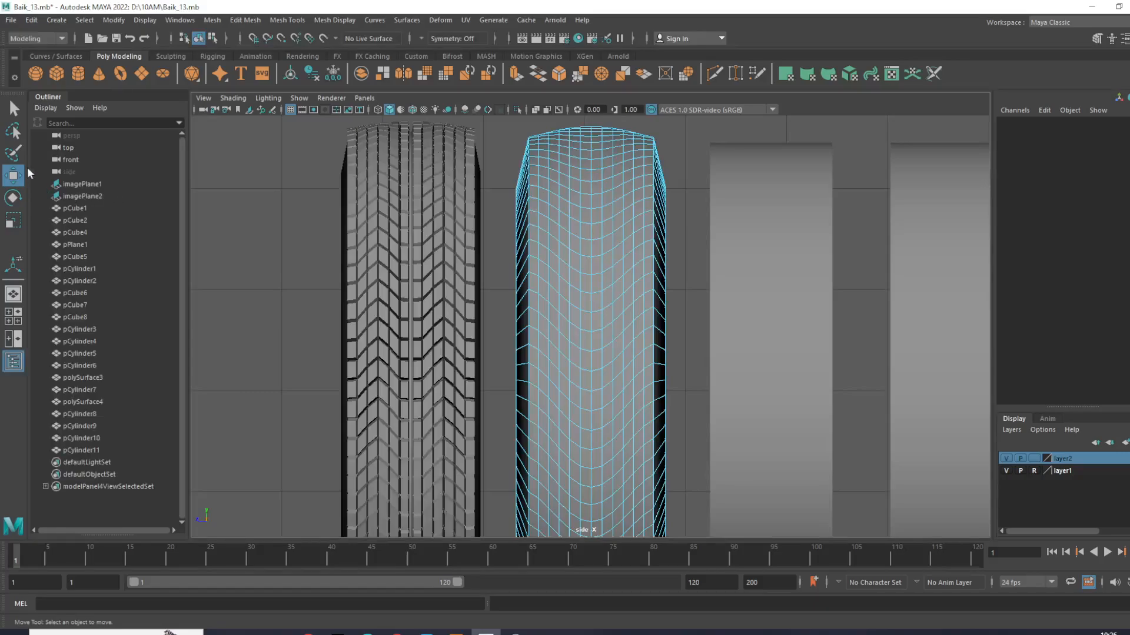
click(13, 131)
key(space)
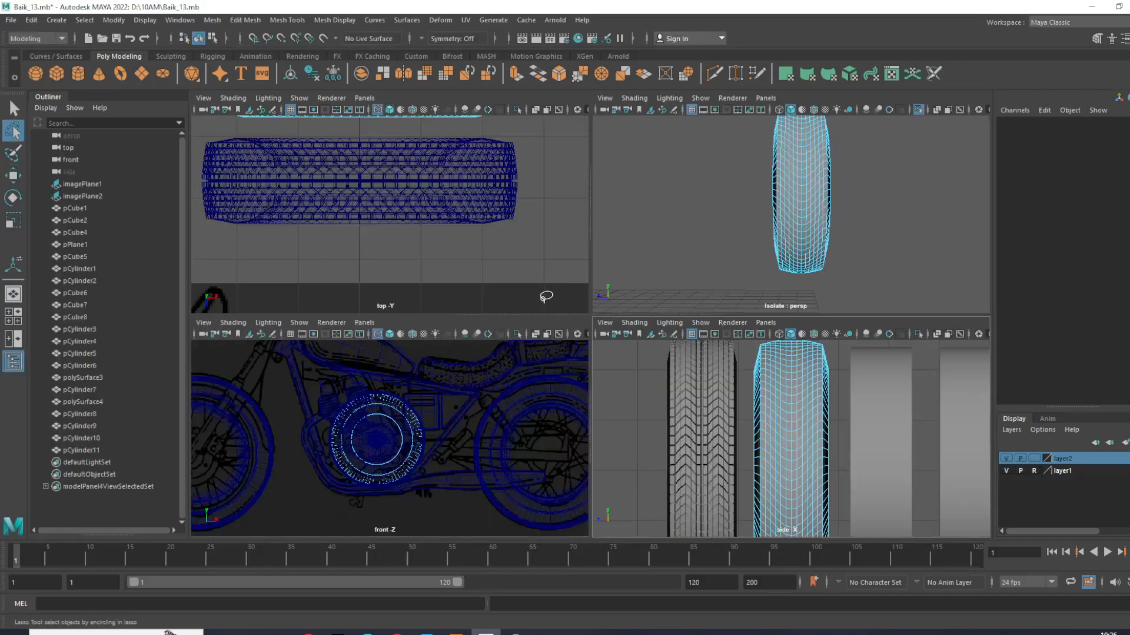
key(space)
scroll(622, 370, up, 3)
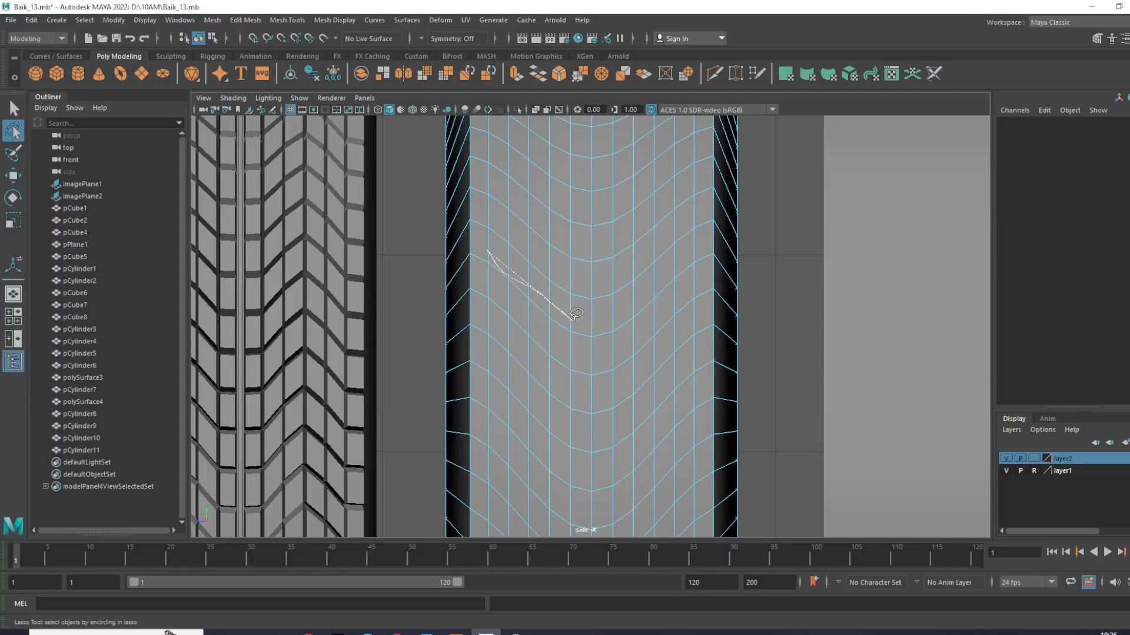
- Try to lasso a V-shaped row across the tire's tread with soft selection active
drag(616, 321, 616, 312)
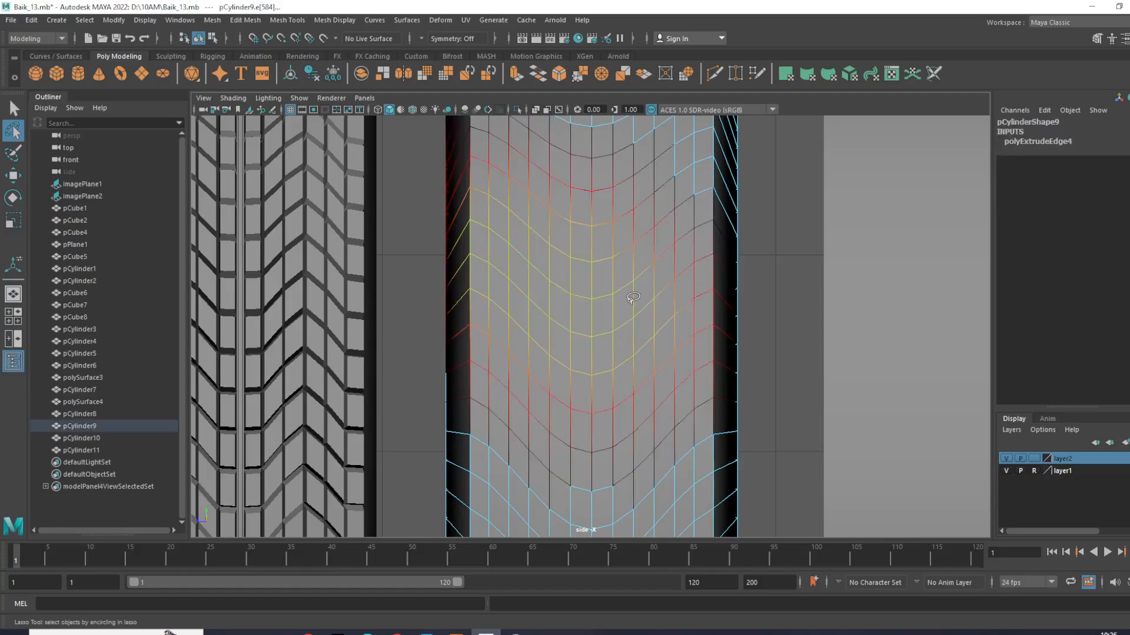
key(ctrl+z)
- Switch to face selection without soft selection and lasso one V-shaped row of faces across the tread
key(w)
right_drag(616, 279, 647, 271)
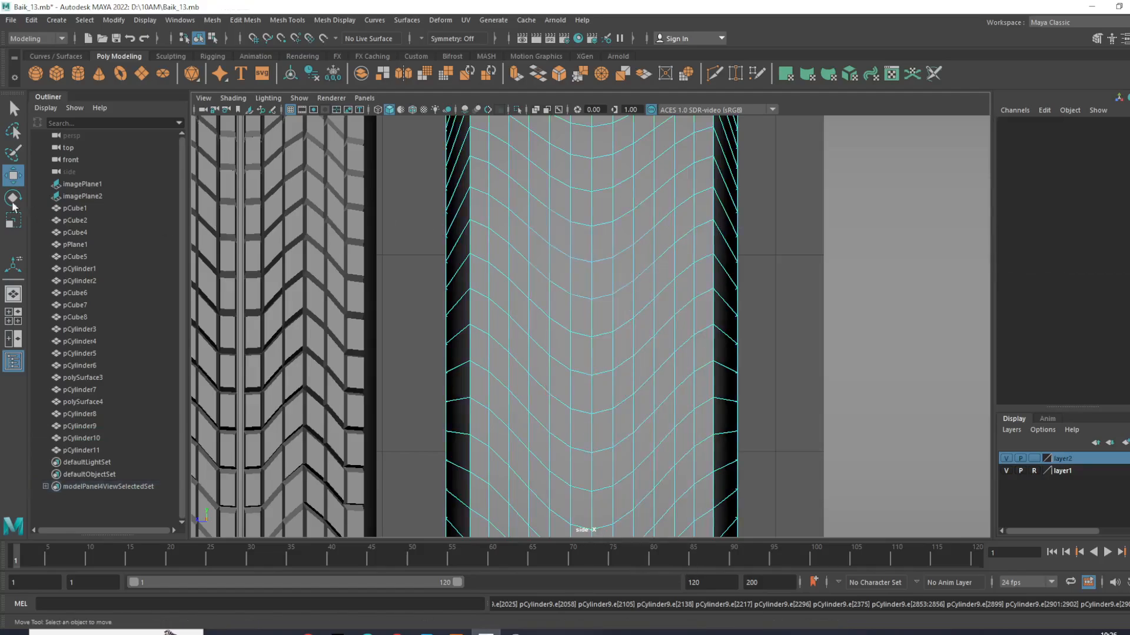
click(23, 134)
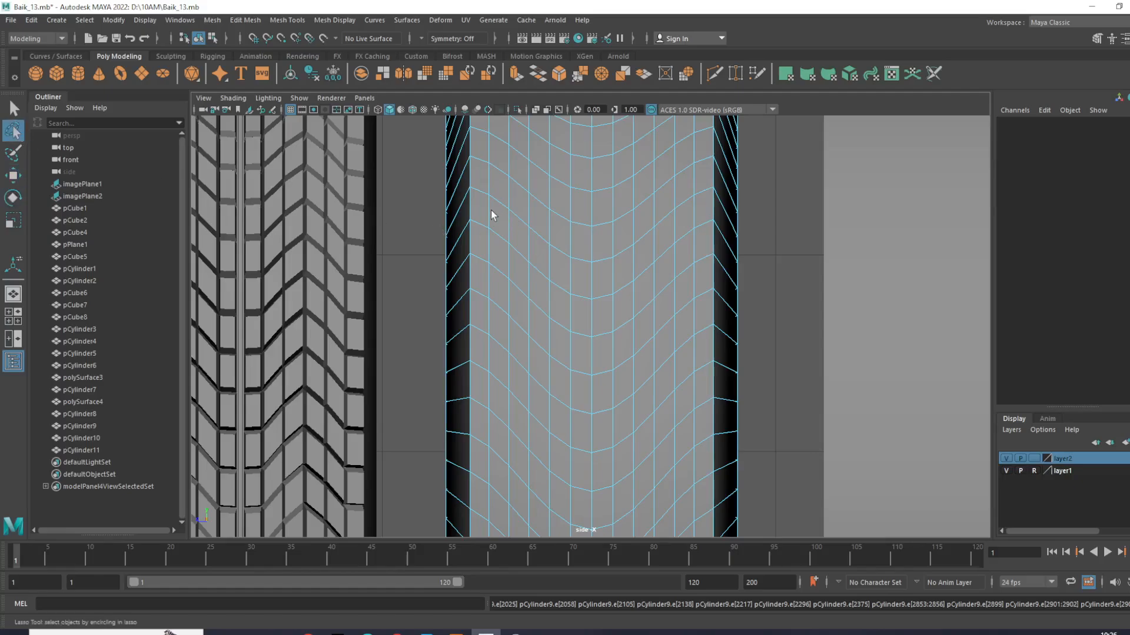
alt+middle_drag(541, 249, 569, 351)
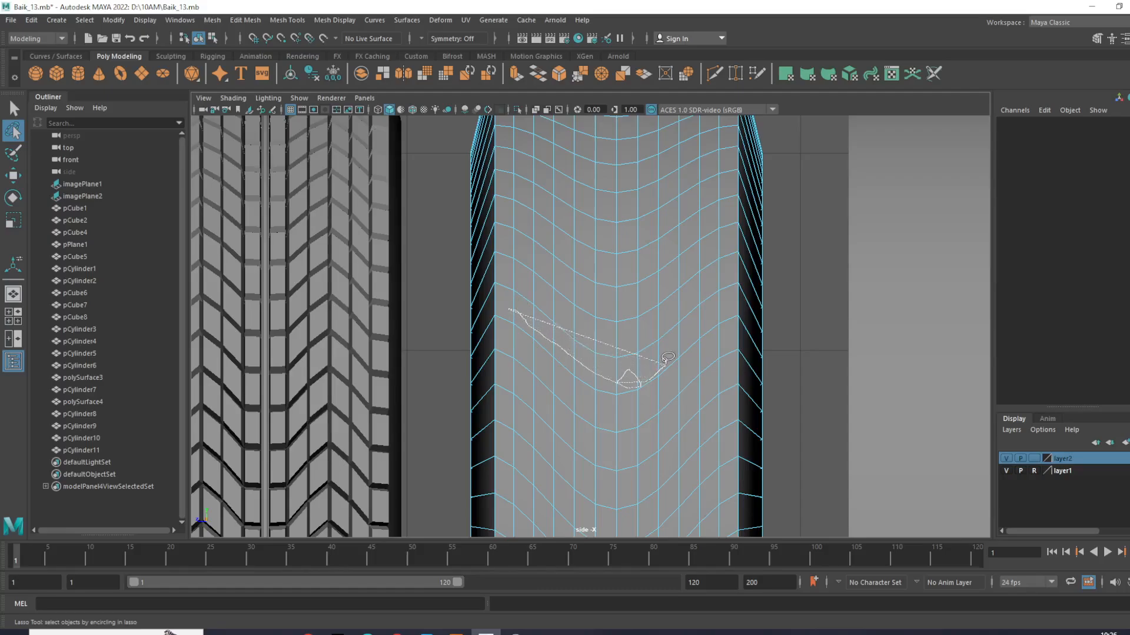
mouse_move(681, 334)
mouse_down()
mouse_move(733, 298)
mouse_move(657, 340)
mouse_up()
drag(580, 356, 512, 304)
- Try to lasso the second alternate V-shaped row of tread faces, skipping one row below the first
alt+middle_drag(634, 396, 605, 255)
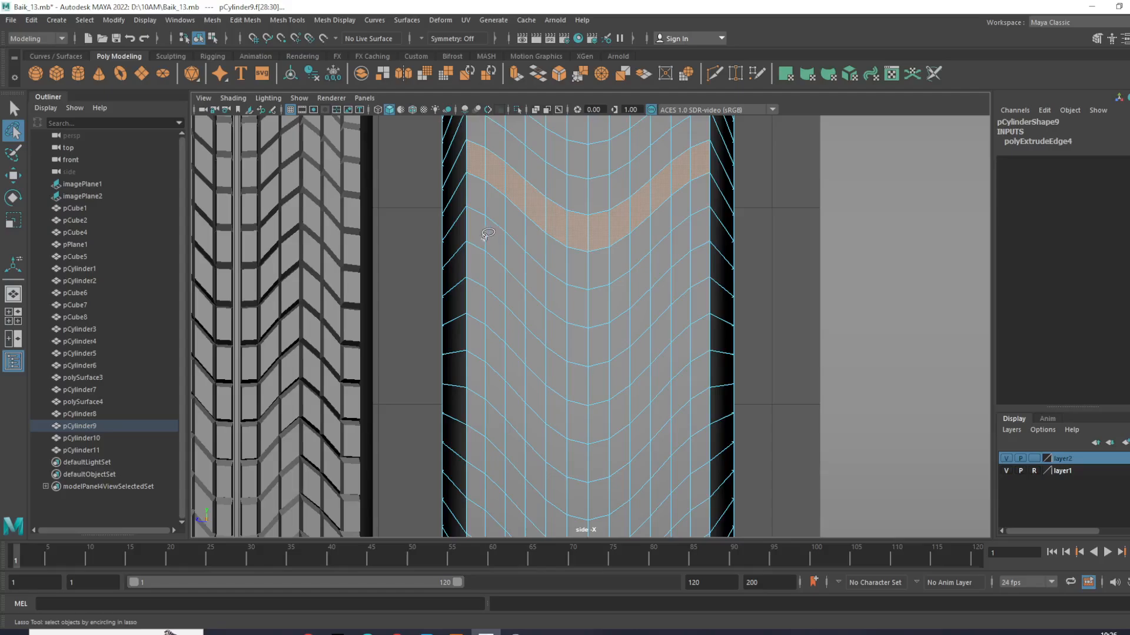
mouse_move(523, 272)
mouse_down()
mouse_move(563, 295)
mouse_move(641, 291)
mouse_move(700, 229)
mouse_move(653, 250)
mouse_move(623, 287)
mouse_move(570, 295)
mouse_up()
drag(489, 233, 484, 238)
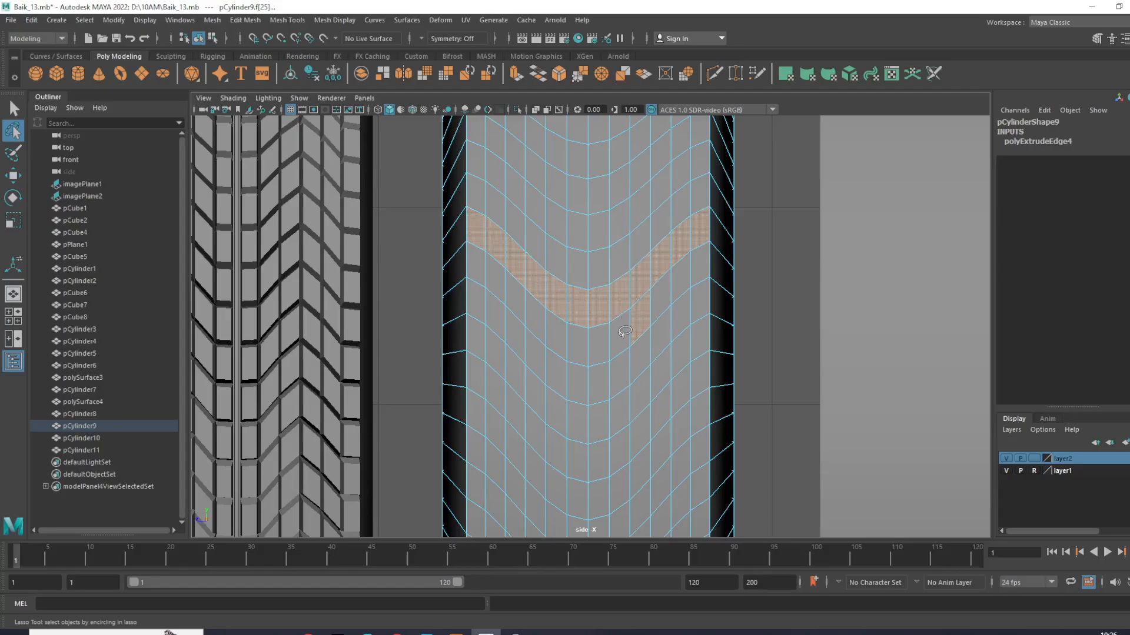
key(ctrl+z)
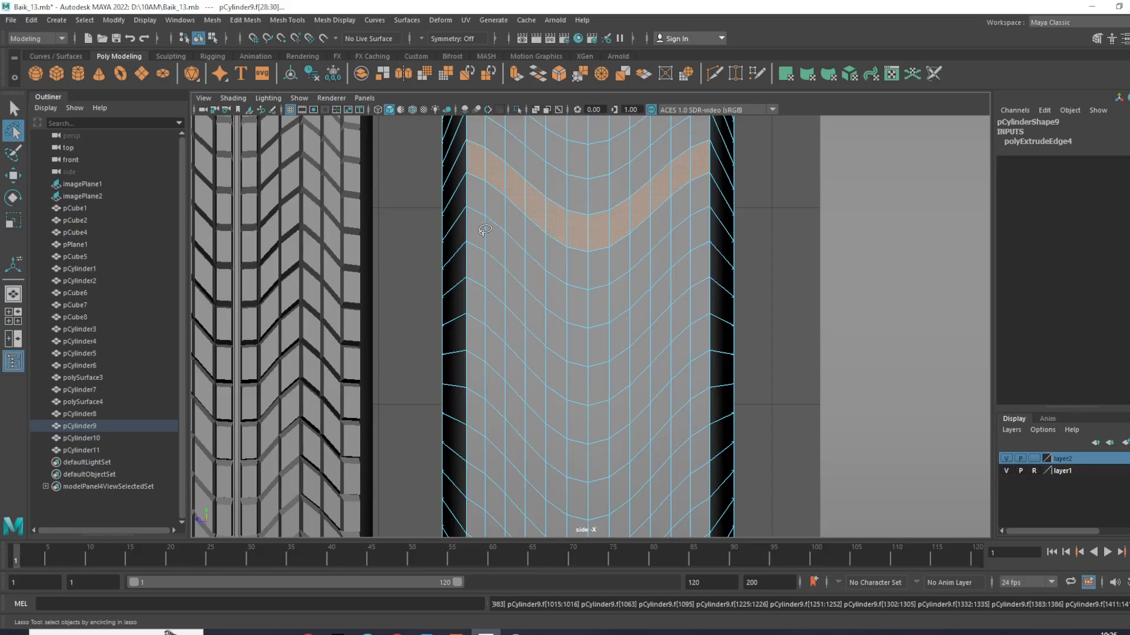
- Add the second alternate V-shaped row of tread faces to the lasso selection, leaving one row between them
drag(481, 236, 488, 240)
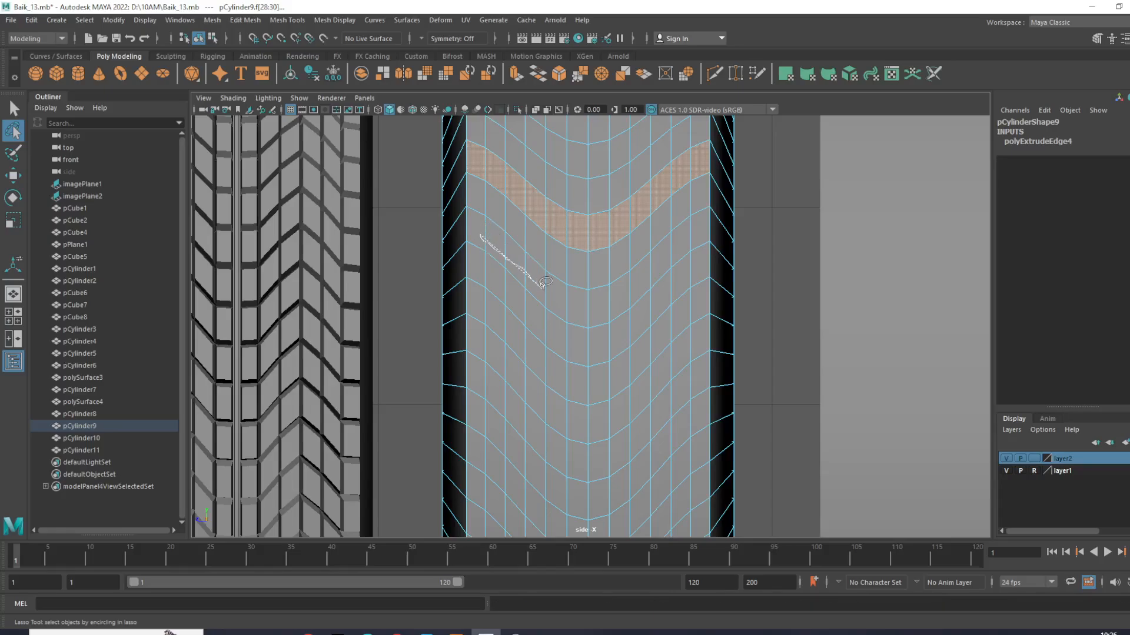
mouse_move(579, 308)
mouse_down()
mouse_move(589, 317)
mouse_move(612, 309)
mouse_move(695, 223)
mouse_move(606, 291)
mouse_move(555, 284)
mouse_up()
shift+drag(477, 226, 477, 227)
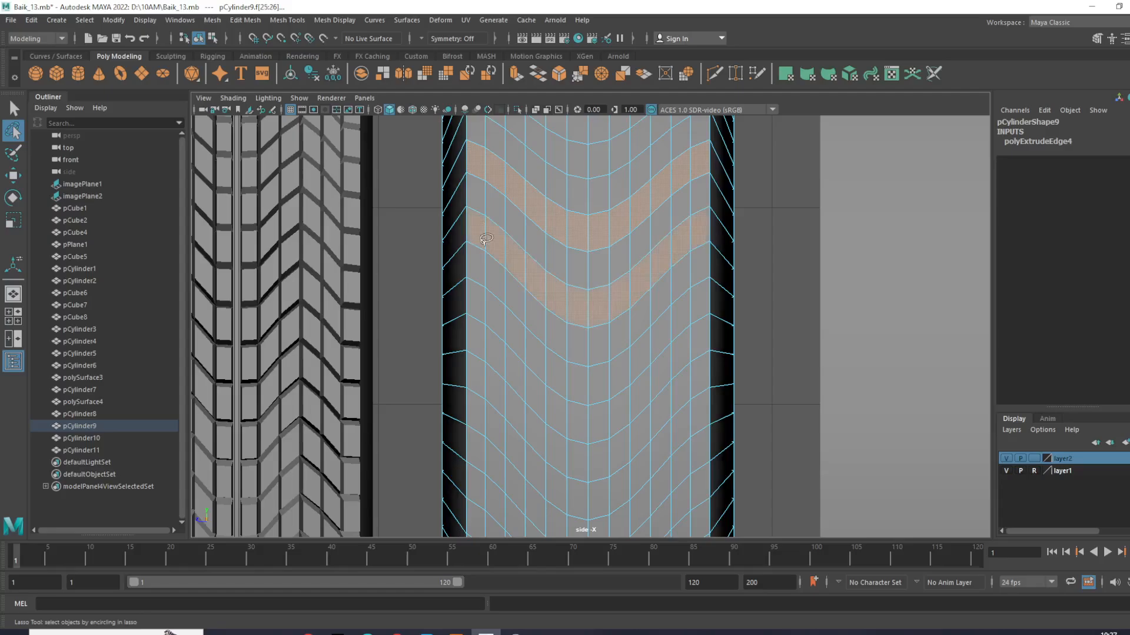
- Add the next three alternate V-shaped rows of tread faces to the selection, skipping one row between each
alt+middle_drag(586, 353, 580, 268)
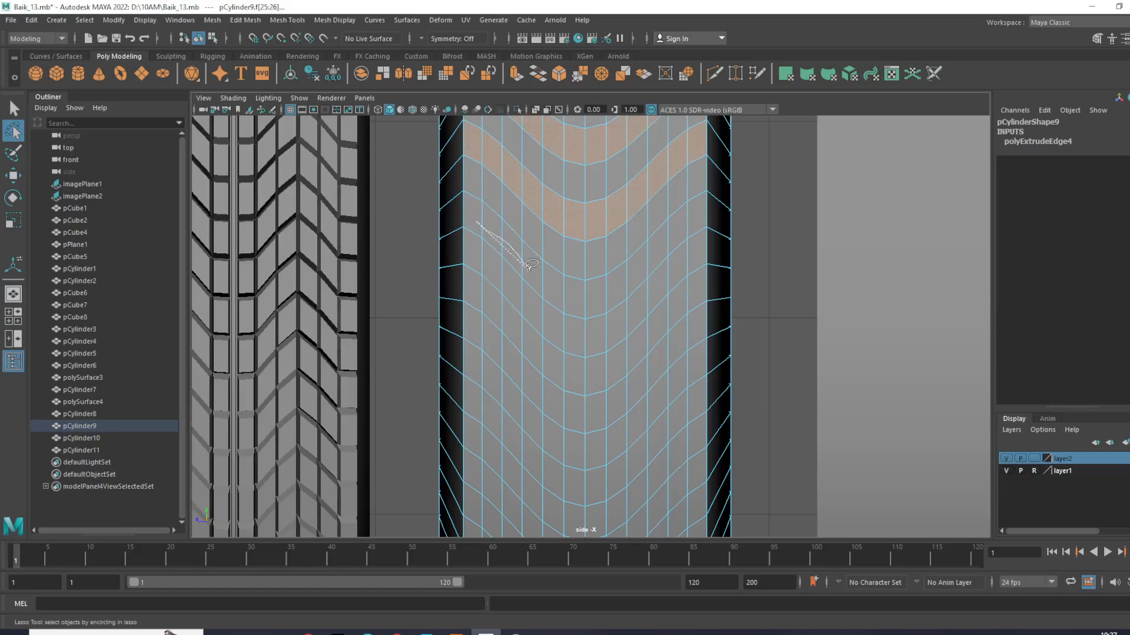
mouse_move(590, 300)
shift+mouse_down()
mouse_move(625, 290)
mouse_move(700, 207)
mouse_move(618, 276)
mouse_move(553, 274)
mouse_move(478, 214)
shift+mouse_up()
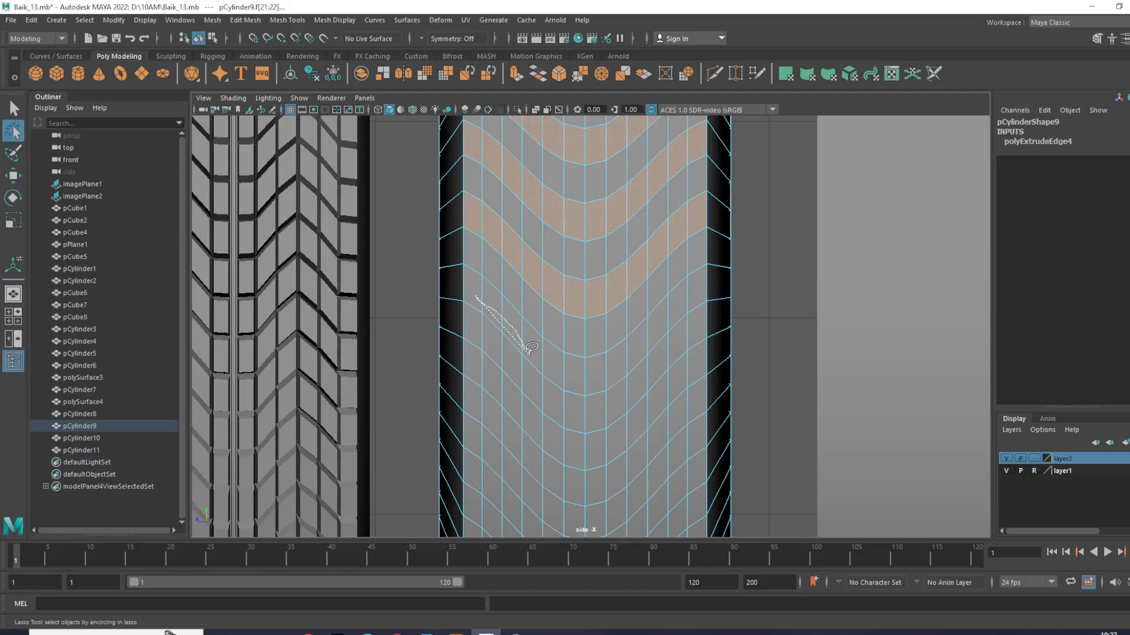
mouse_move(544, 363)
shift+mouse_down()
mouse_move(606, 372)
mouse_move(700, 285)
mouse_move(595, 356)
mouse_move(549, 344)
shift+mouse_up()
shift+drag(474, 287, 475, 288)
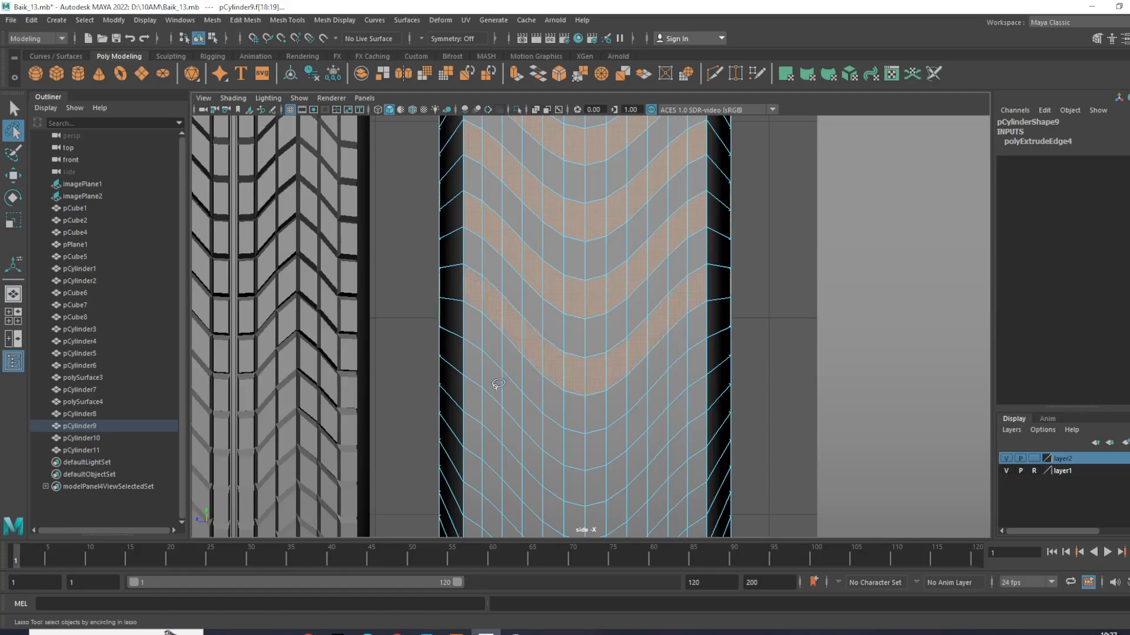
mouse_move(547, 424)
shift+mouse_down()
mouse_move(568, 445)
mouse_move(609, 445)
mouse_move(695, 364)
mouse_move(621, 419)
mouse_move(576, 436)
mouse_move(480, 361)
shift+mouse_up()
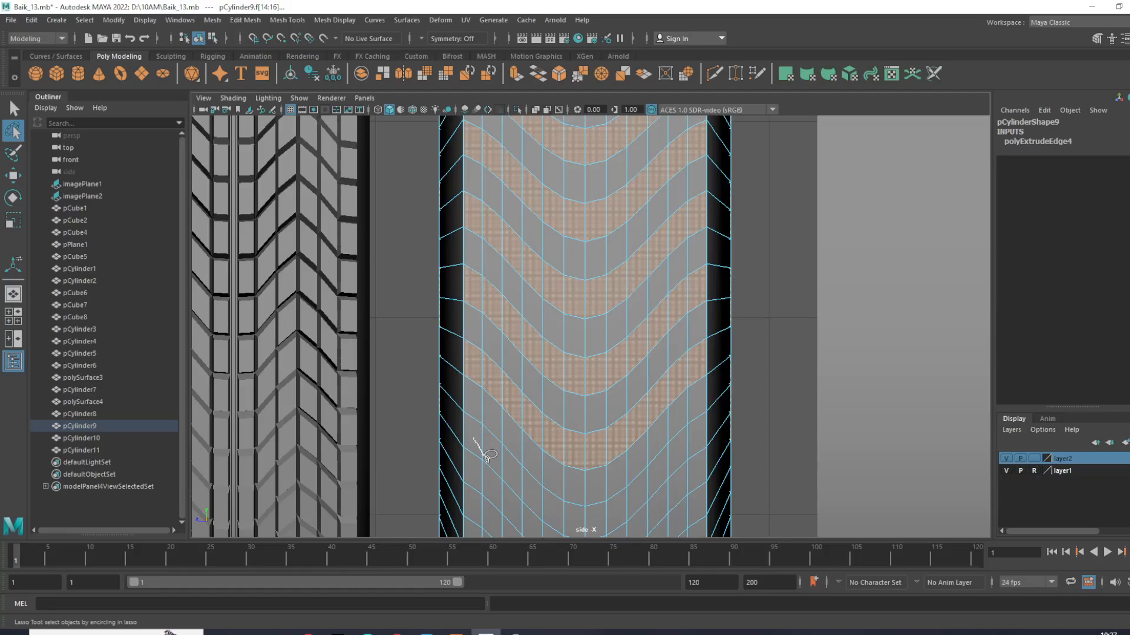
- Add the sixth alternate V-shaped row of faces and deselect the stray face caught below its edge
mouse_move(535, 497)
shift+mouse_down()
mouse_move(585, 524)
mouse_move(687, 457)
mouse_move(690, 439)
mouse_move(682, 467)
mouse_move(611, 503)
mouse_move(545, 498)
mouse_move(509, 459)
shift+mouse_up()
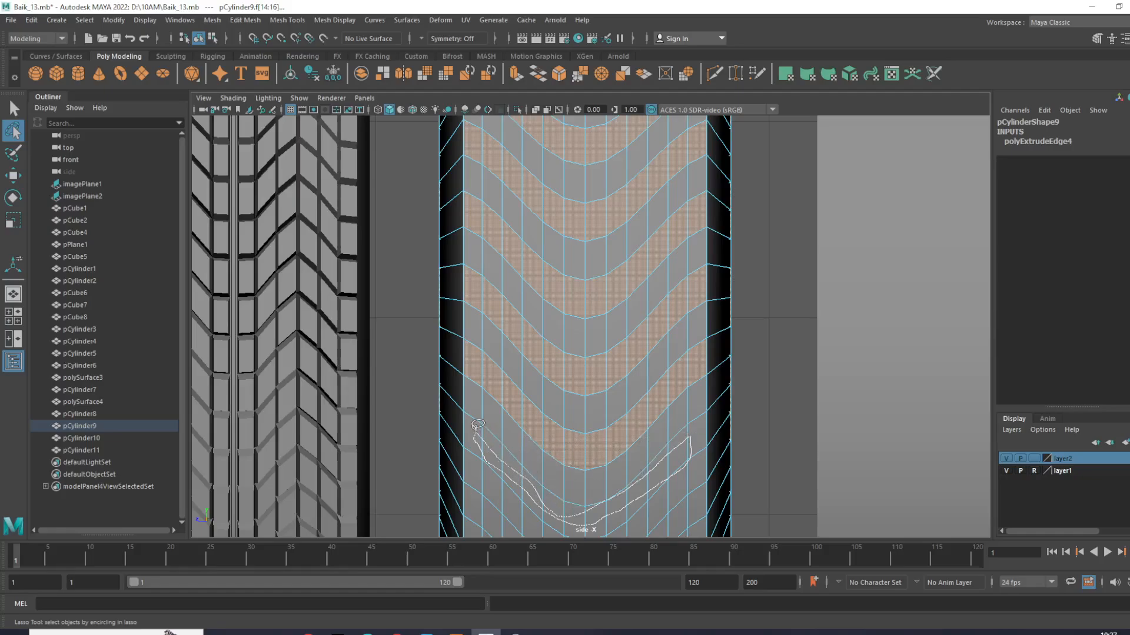
shift+drag(478, 424, 477, 425)
alt+middle_drag(655, 452, 628, 377)
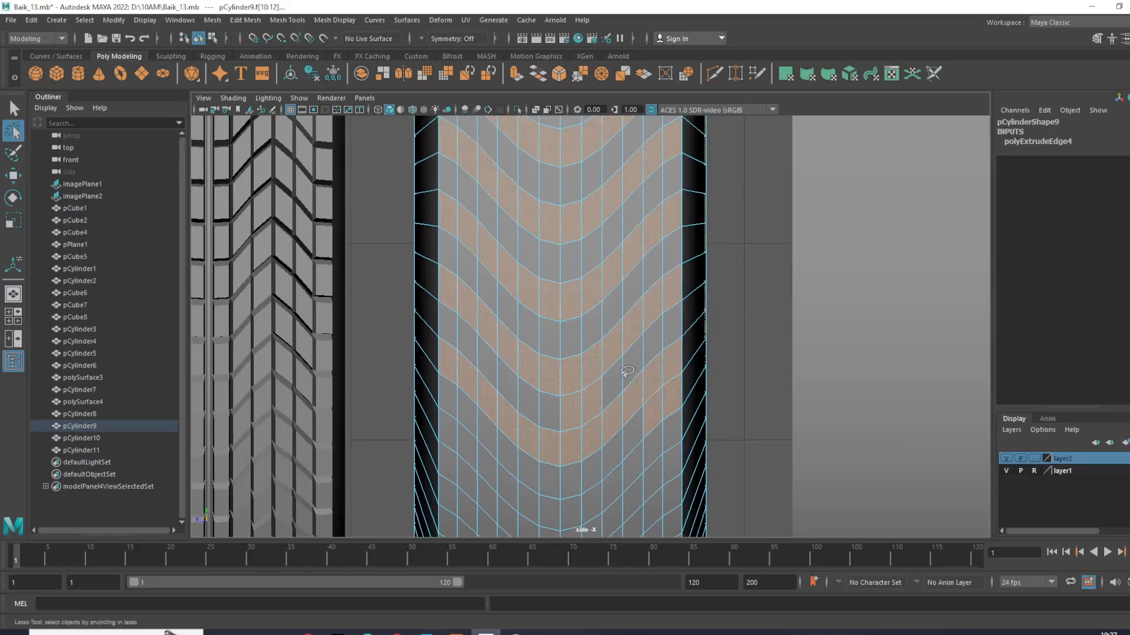
key(w)
ctrl+drag(584, 410, 586, 410)
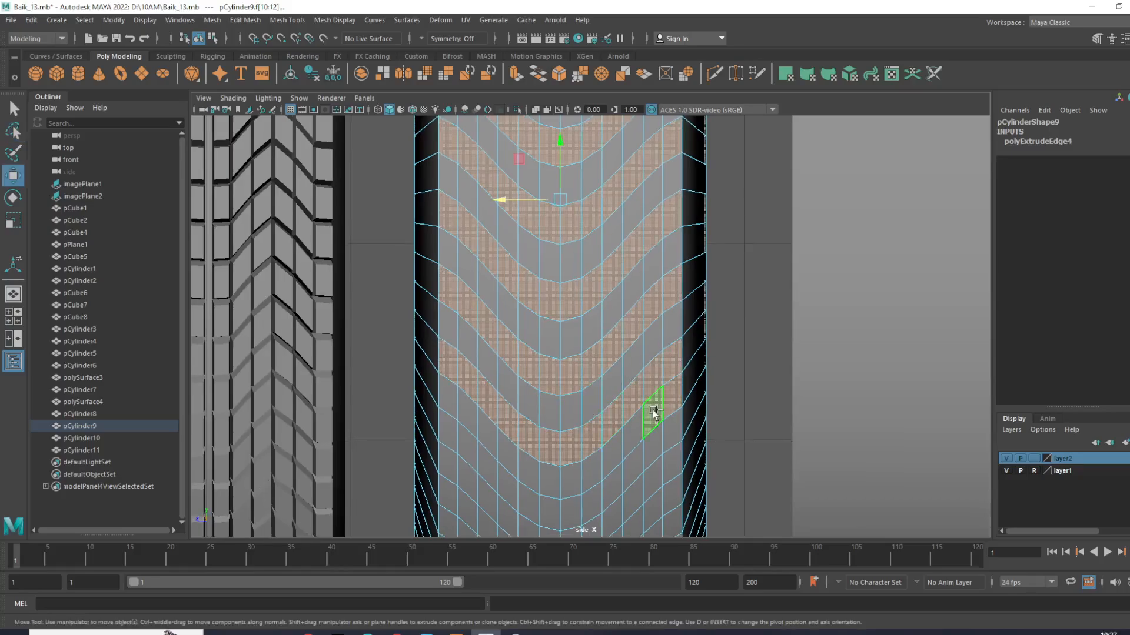
ctrl+drag(660, 406, 696, 428)
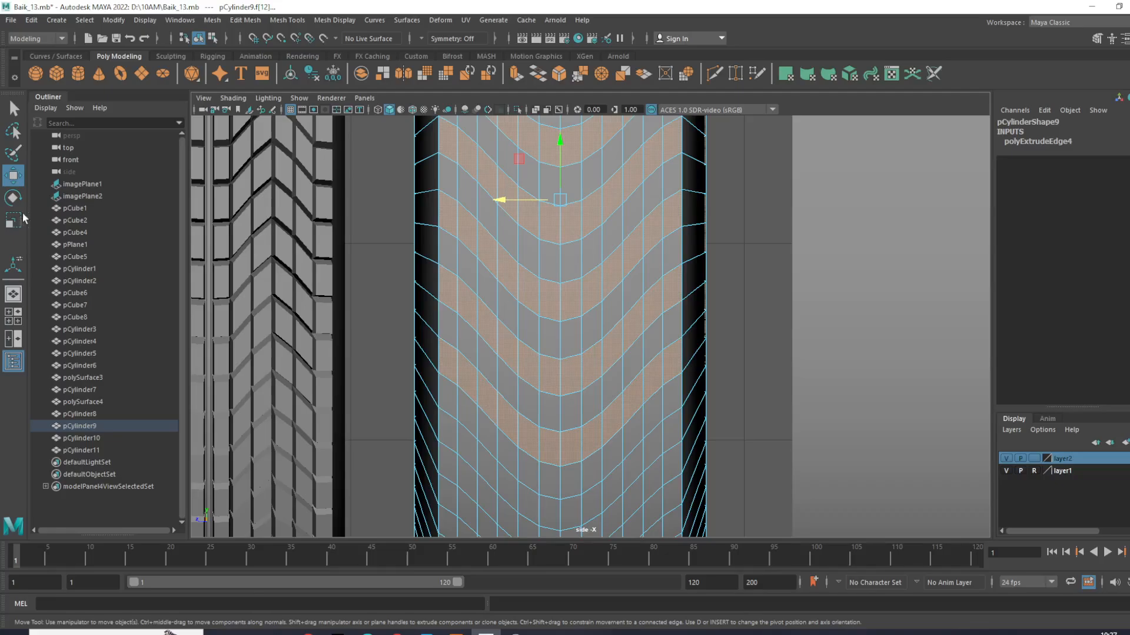
- Add the seventh alternate V-shaped row of tread faces to the lasso selection and deselect the stray face below it
click(13, 130)
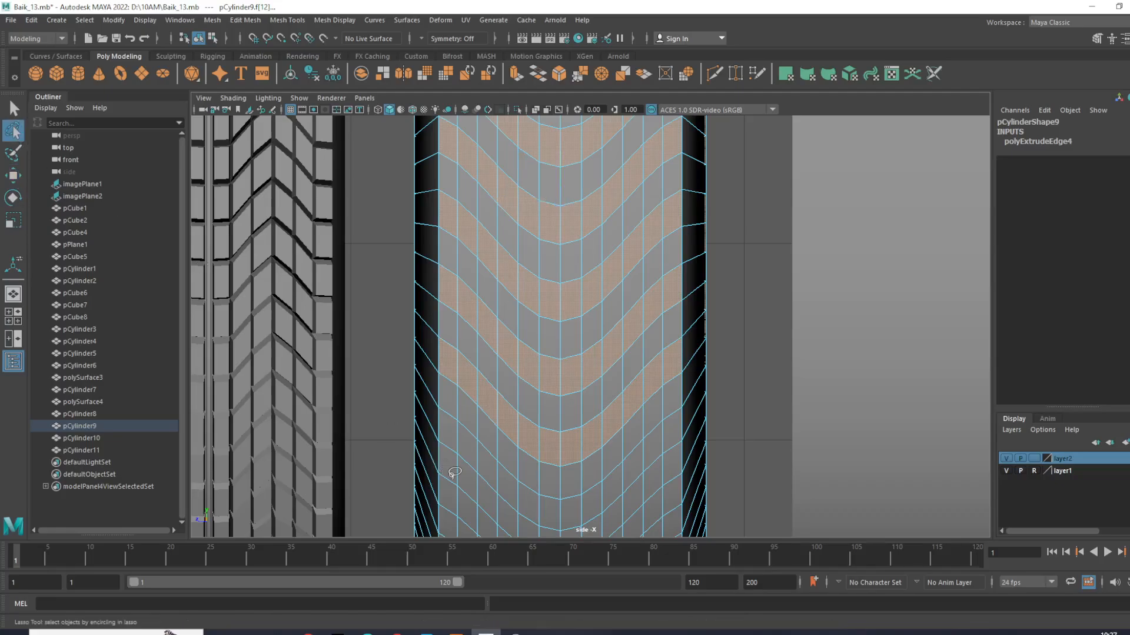
scroll(577, 403, down, 7)
scroll(579, 406, up, 7)
alt+middle_drag(581, 411, 599, 272)
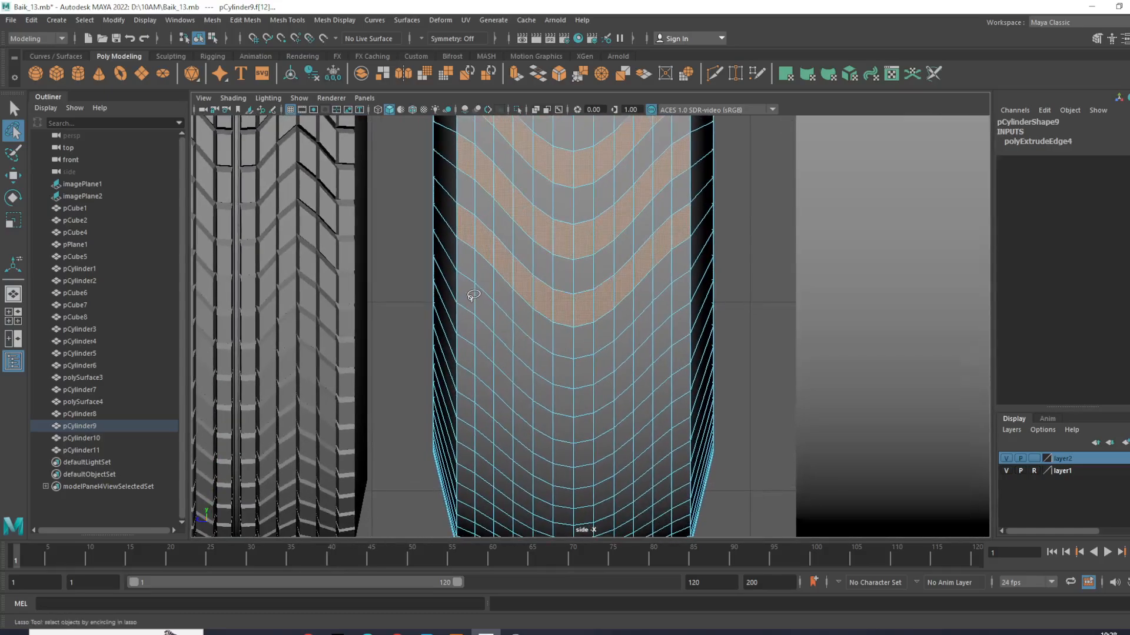
mouse_move(513, 334)
mouse_down()
mouse_move(529, 367)
mouse_move(572, 377)
mouse_move(606, 368)
mouse_move(677, 298)
mouse_move(586, 362)
mouse_move(550, 363)
mouse_move(468, 292)
mouse_up()
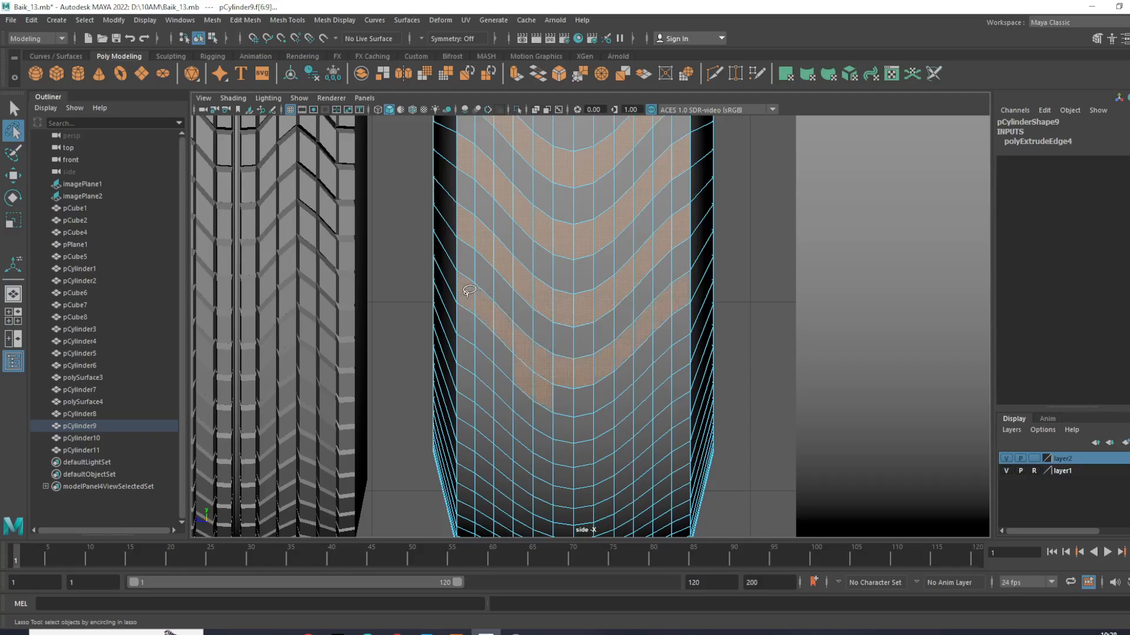
key(w)
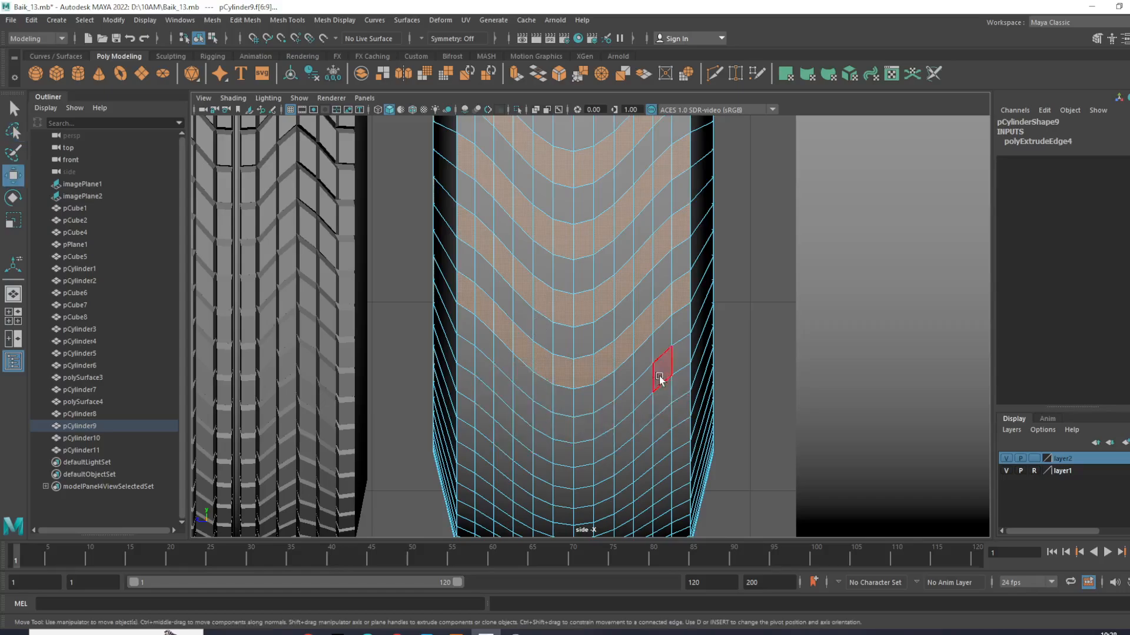
- Add the eighth and ninth alternate V-shaped rows further down the tread and clear the stray face at the last row's end
scroll(659, 382, down, 5)
scroll(658, 377, up, 2)
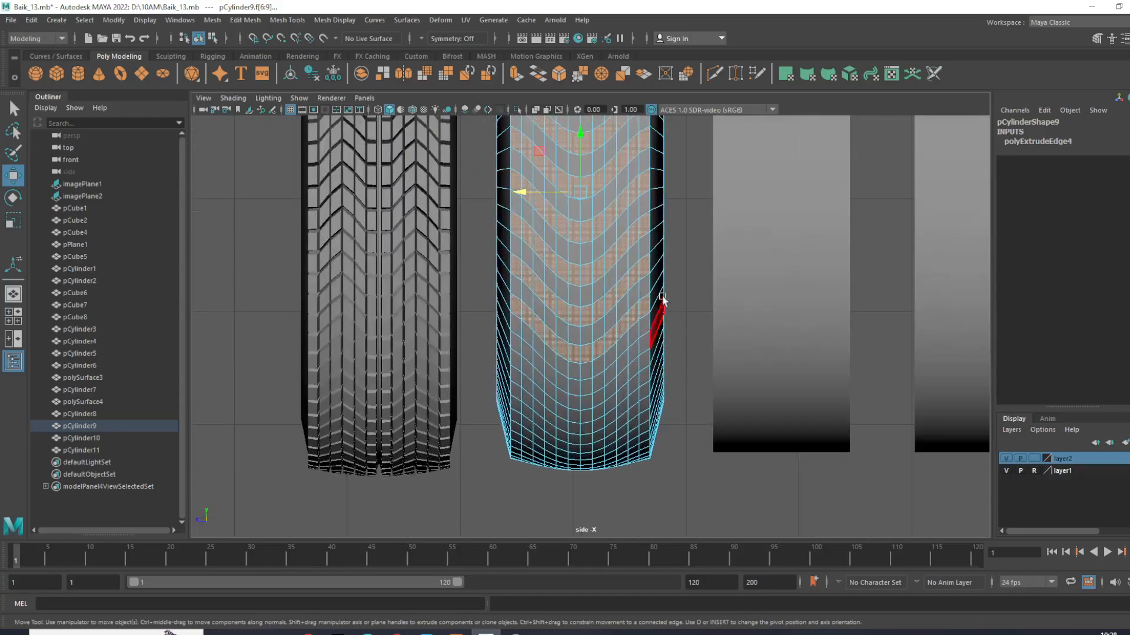
scroll(632, 342, up, 4)
scroll(597, 383, up, 2)
scroll(607, 253, up, 2)
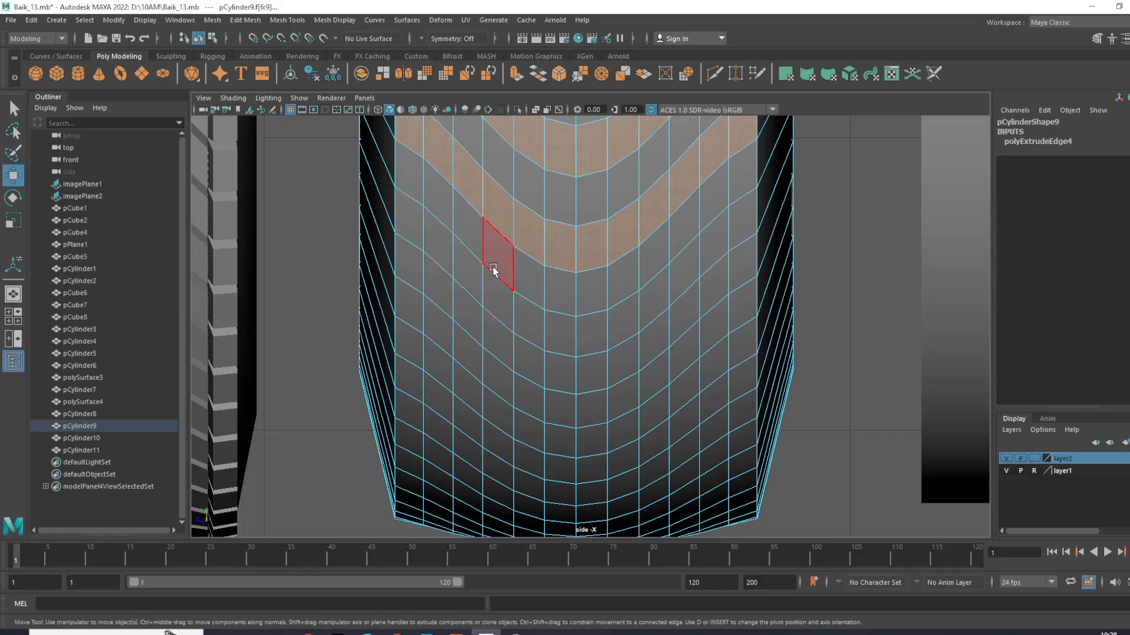
scroll(493, 269, down, 5)
scroll(510, 289, up, 6)
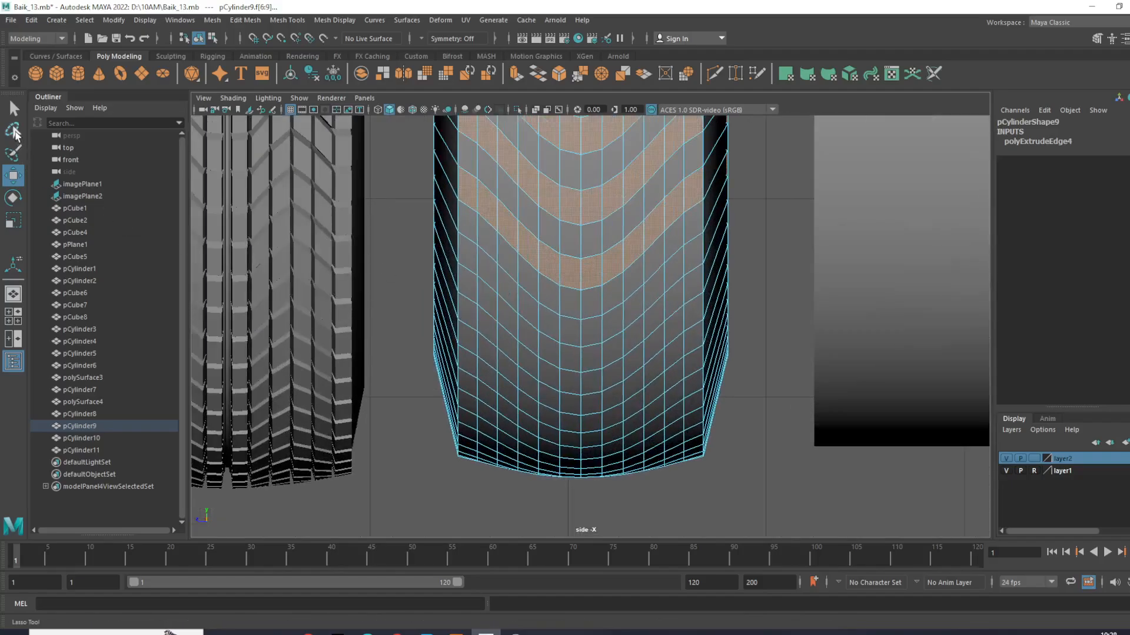
click(13, 130)
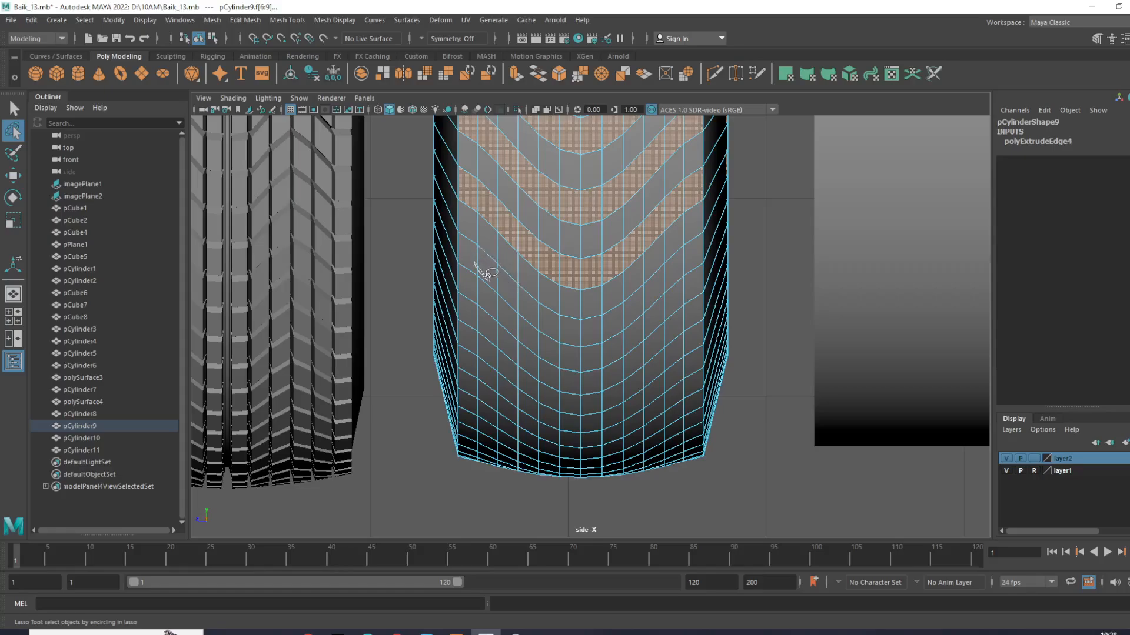
mouse_move(534, 313)
mouse_down()
mouse_move(568, 329)
mouse_move(612, 322)
mouse_move(693, 254)
mouse_move(580, 317)
mouse_move(527, 301)
mouse_move(470, 251)
mouse_up()
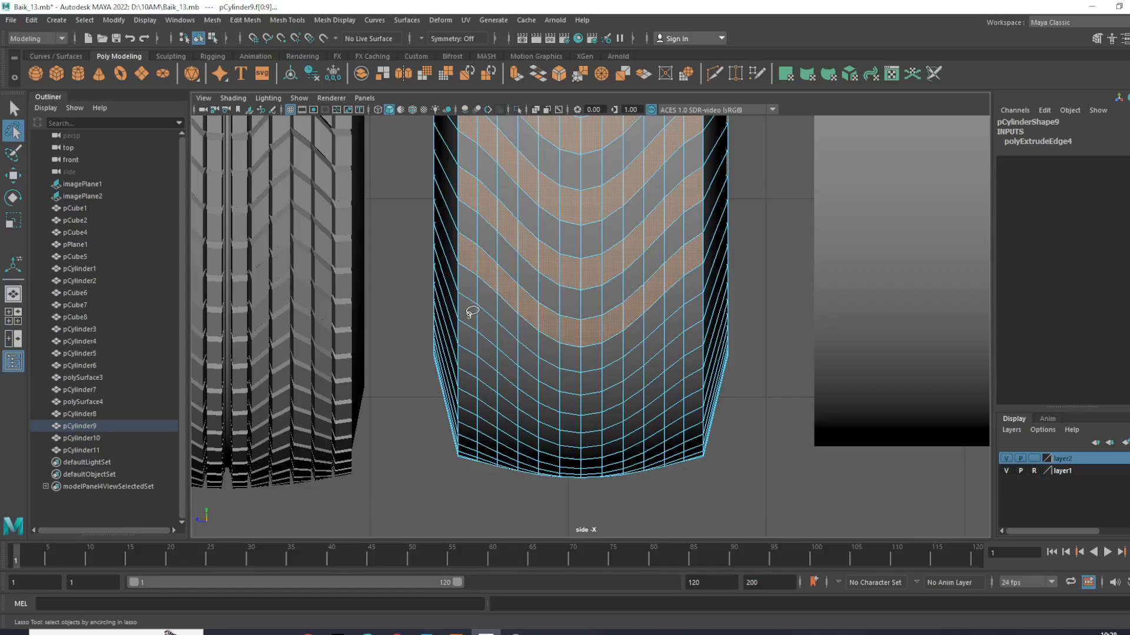
mouse_move(542, 369)
mouse_down()
mouse_move(595, 380)
mouse_move(666, 348)
mouse_move(694, 316)
mouse_move(568, 380)
mouse_move(472, 312)
mouse_up()
key(w)
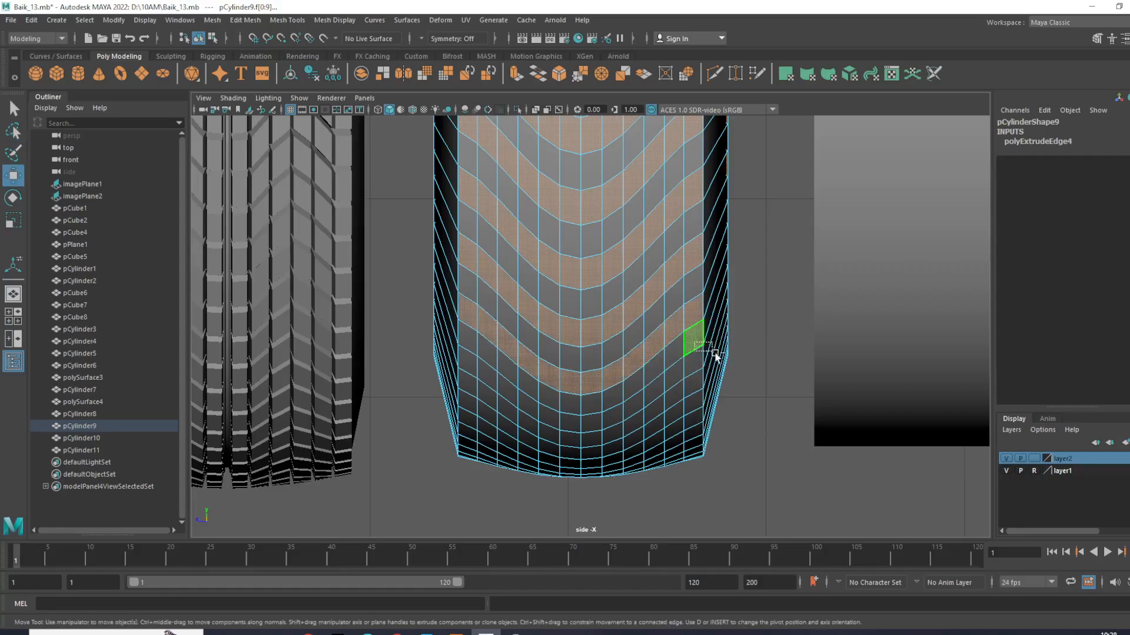
- Add the tenth and eleventh alternate face rows toward the tire's lower end, skipping one row between each
scroll(751, 398, down, 5)
scroll(736, 422, up, 5)
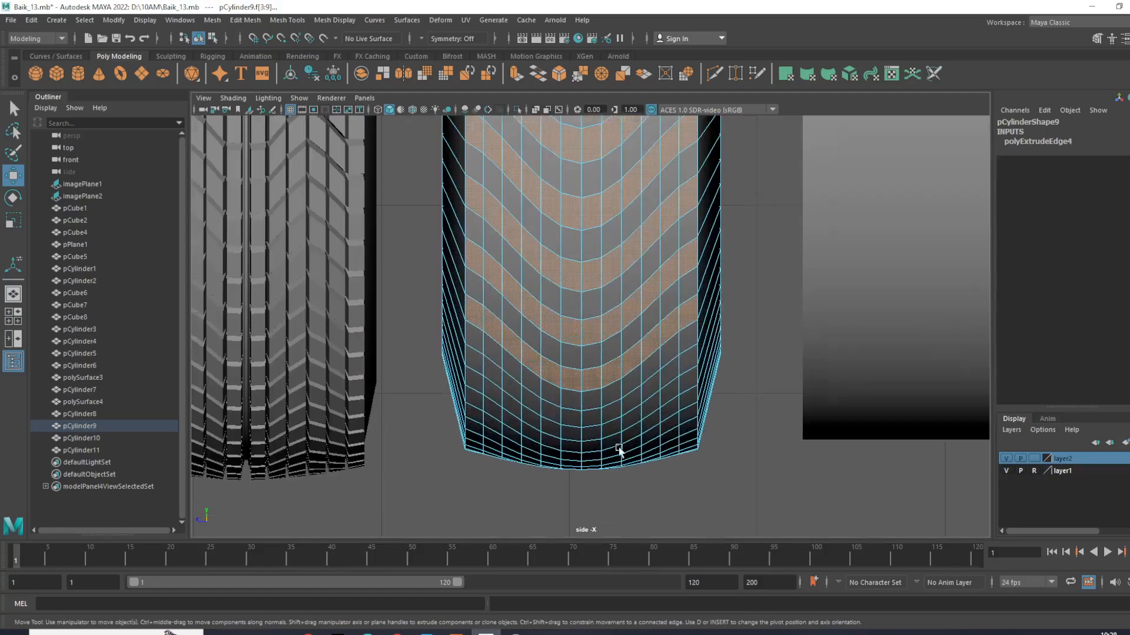
scroll(619, 450, up, 3)
alt+middle_drag(628, 338, 625, 323)
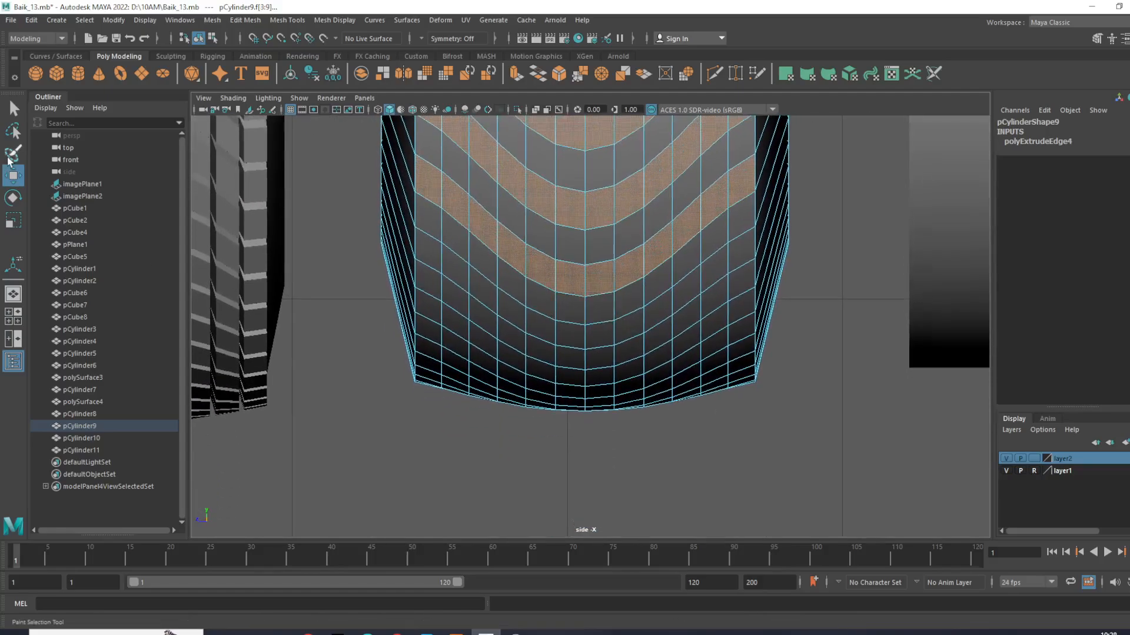
click(13, 130)
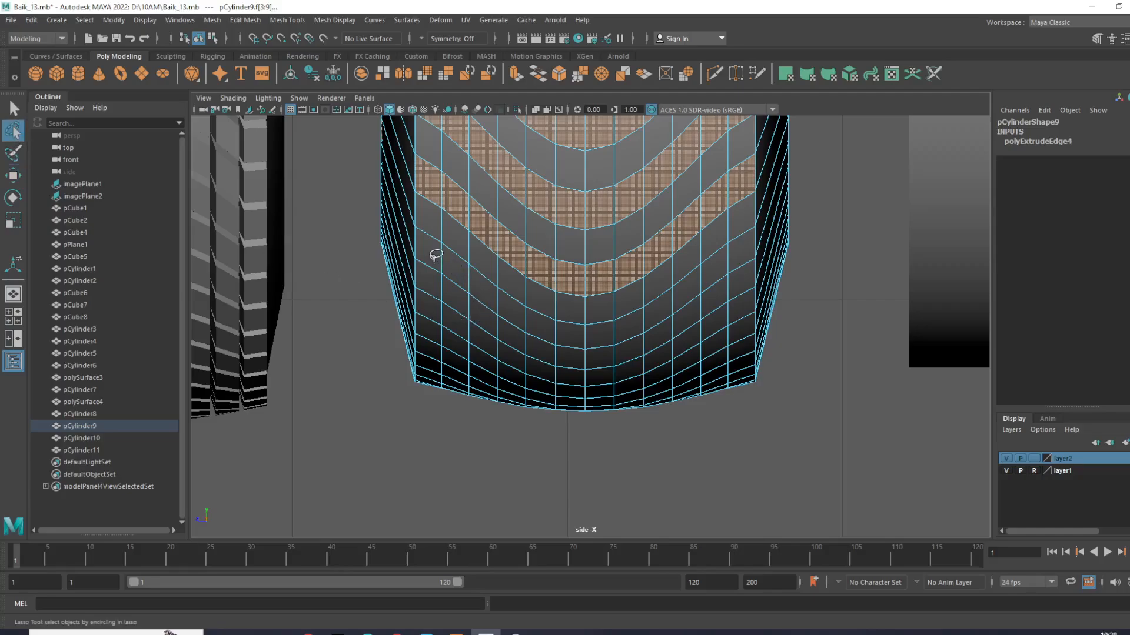
mouse_move(470, 283)
mouse_down()
mouse_move(537, 323)
mouse_move(604, 334)
mouse_move(739, 247)
mouse_move(671, 297)
mouse_move(596, 328)
mouse_move(538, 316)
mouse_move(434, 251)
mouse_up()
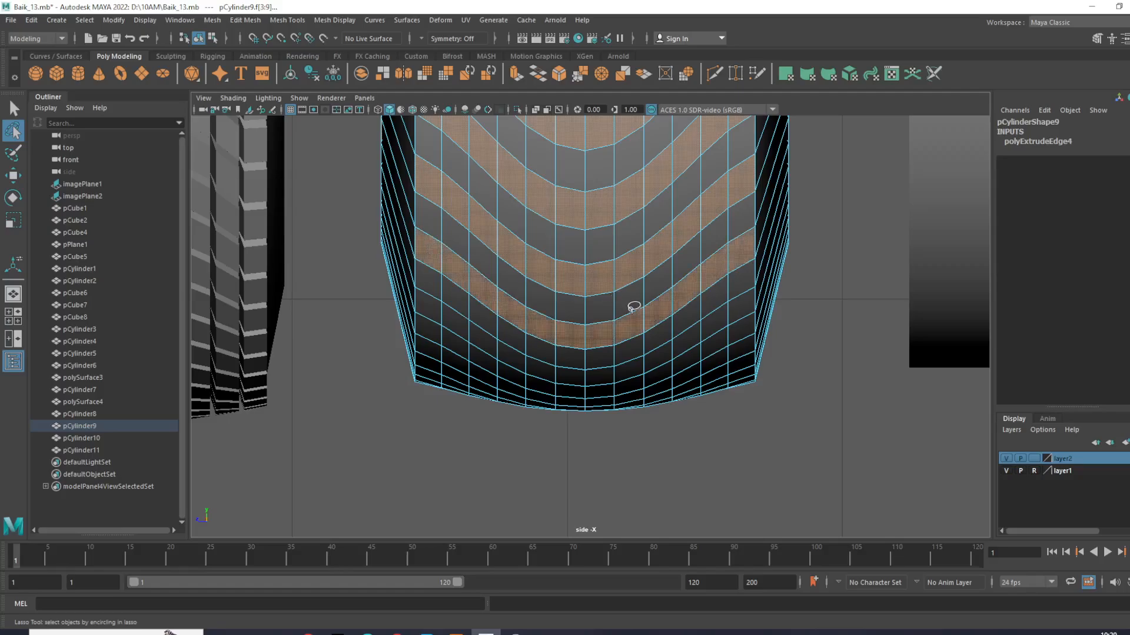
scroll(519, 364, up, 1)
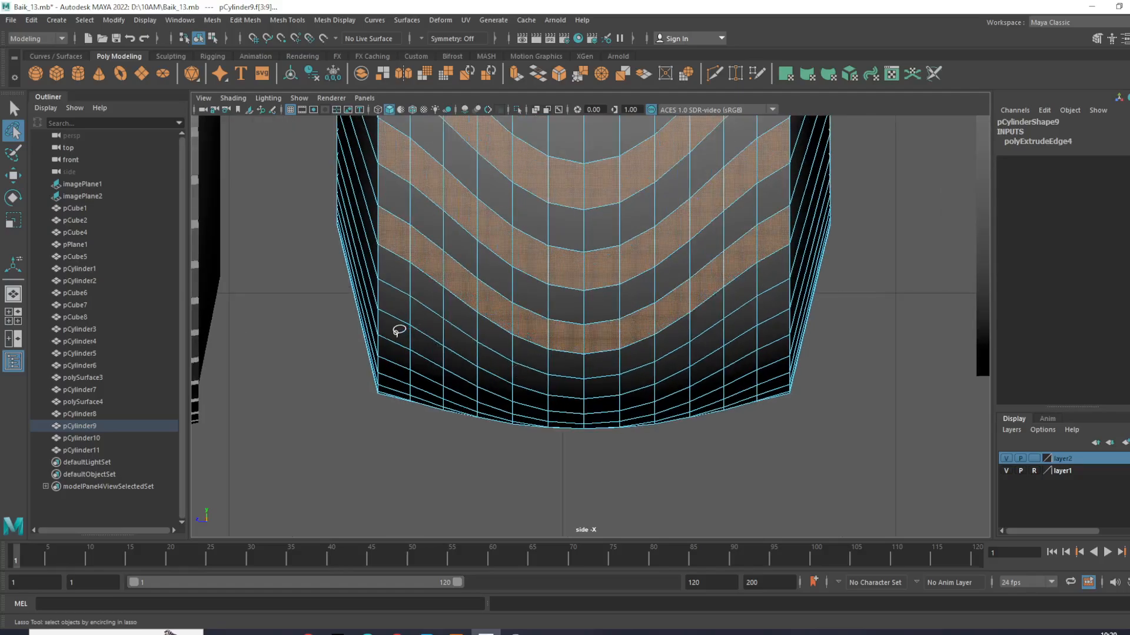
mouse_move(414, 306)
mouse_down()
mouse_move(538, 373)
mouse_move(606, 381)
mouse_move(676, 361)
mouse_move(778, 301)
mouse_move(643, 368)
mouse_move(577, 380)
mouse_move(512, 361)
mouse_move(446, 321)
mouse_up()
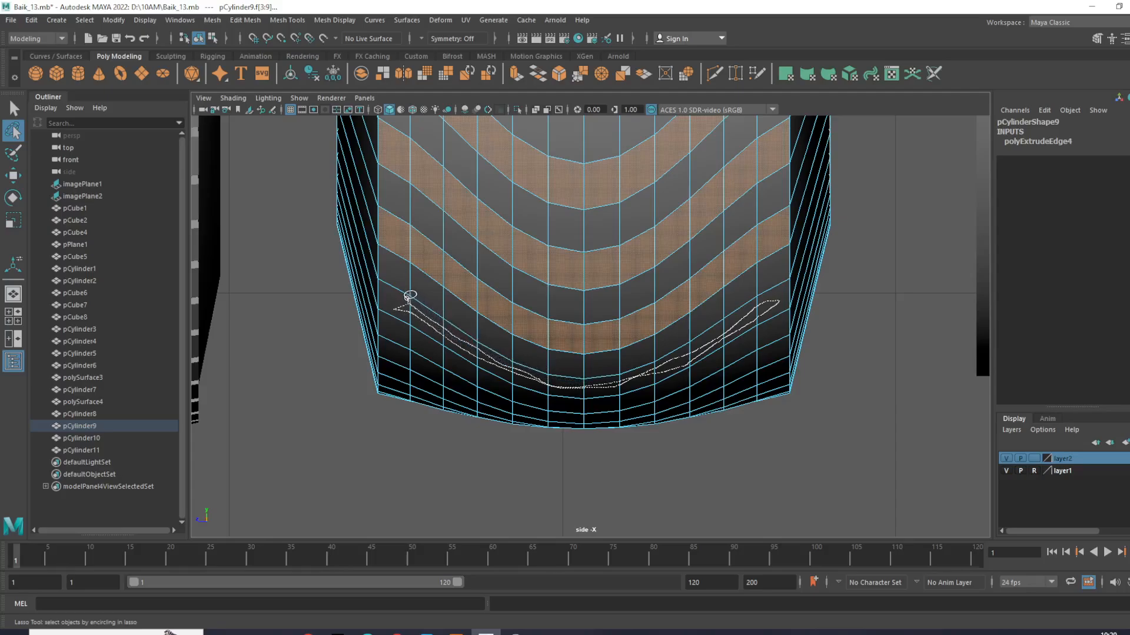
drag(394, 294, 414, 300)
- Lasso one more alternate row of narrow faces close to the tire's bottom edge into the selection
scroll(658, 331, down, 5)
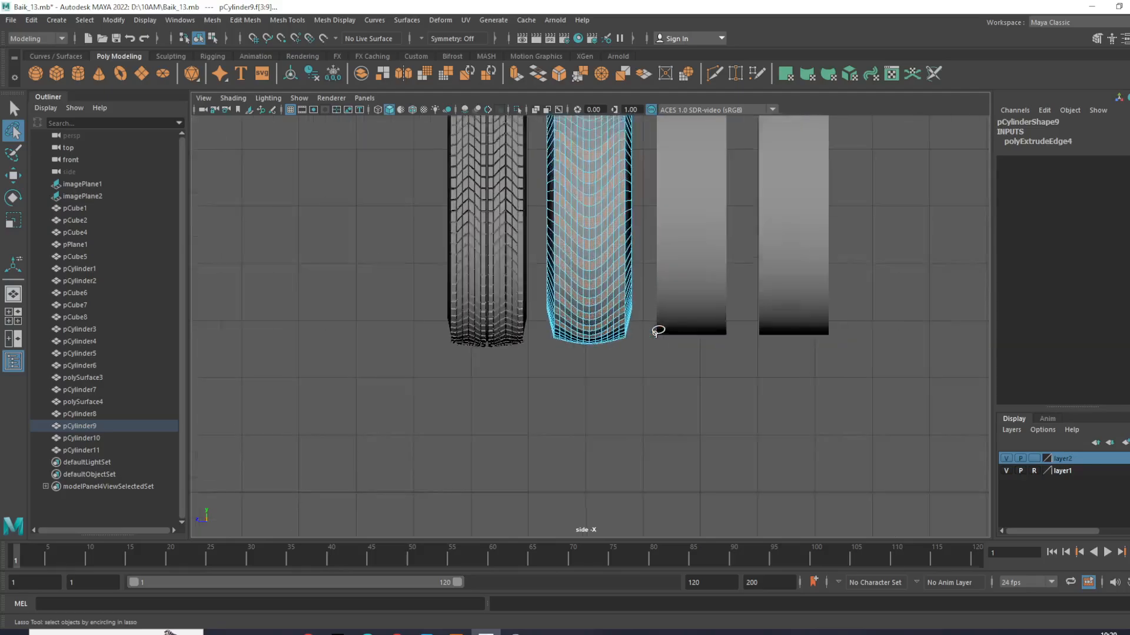
scroll(655, 323, up, 6)
scroll(628, 386, up, 3)
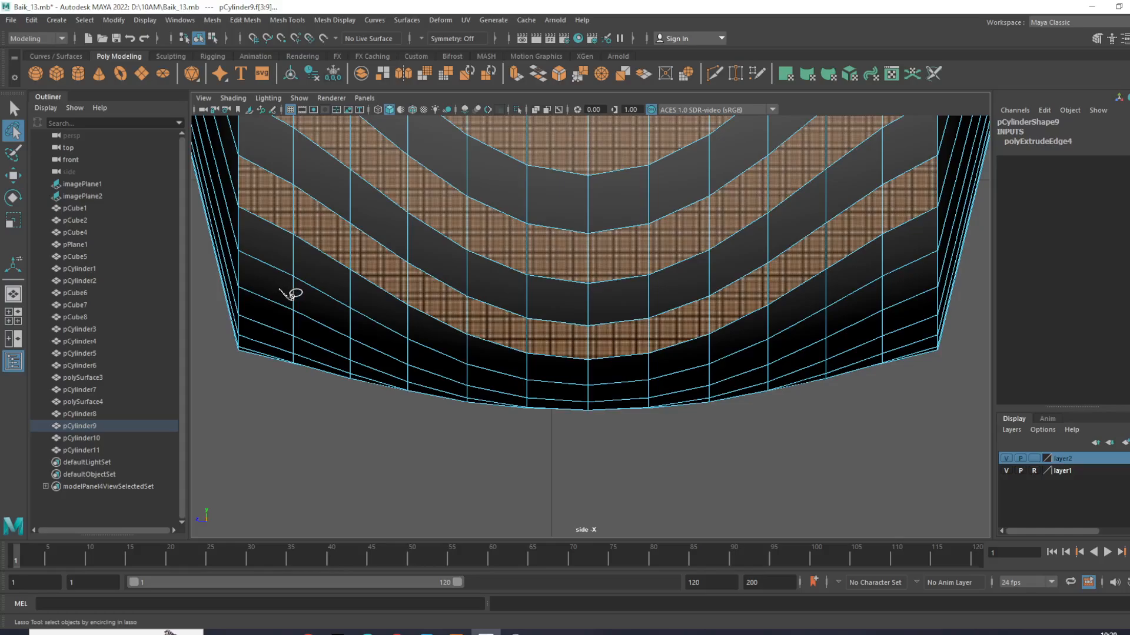
mouse_move(351, 324)
mouse_down()
mouse_move(496, 378)
mouse_move(607, 389)
mouse_move(707, 369)
mouse_move(903, 274)
mouse_move(736, 354)
mouse_move(608, 387)
mouse_move(466, 370)
mouse_move(325, 300)
mouse_up()
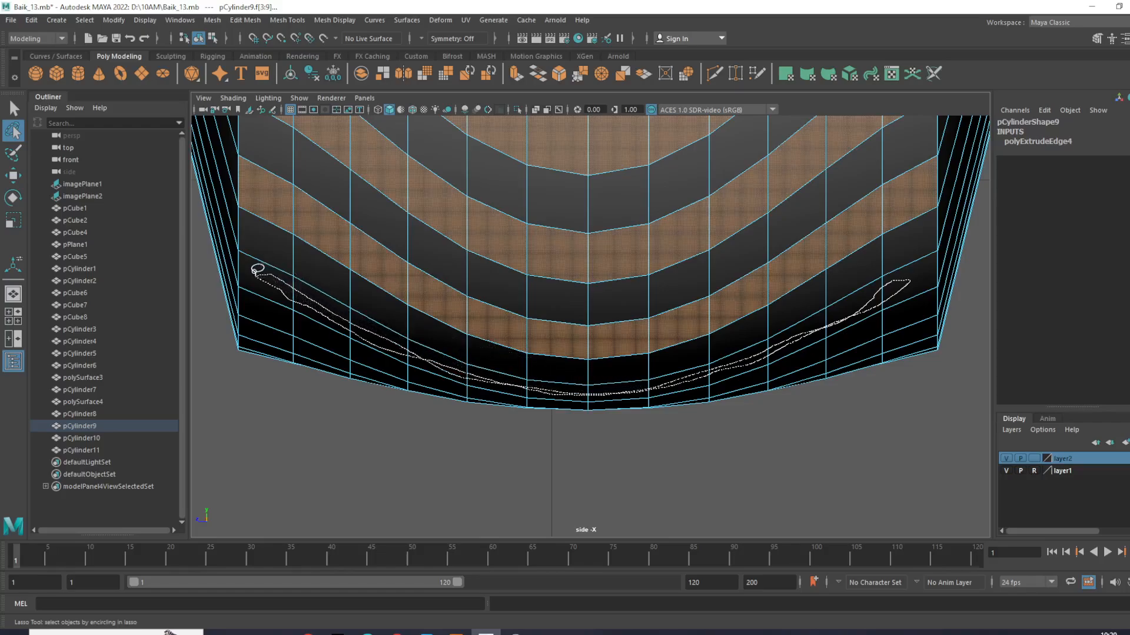
drag(254, 273, 258, 273)
- Add the first two alternate V-shaped face rows above the existing selection, leaving one row between each
scroll(633, 268, down, 10)
scroll(639, 275, up, 3)
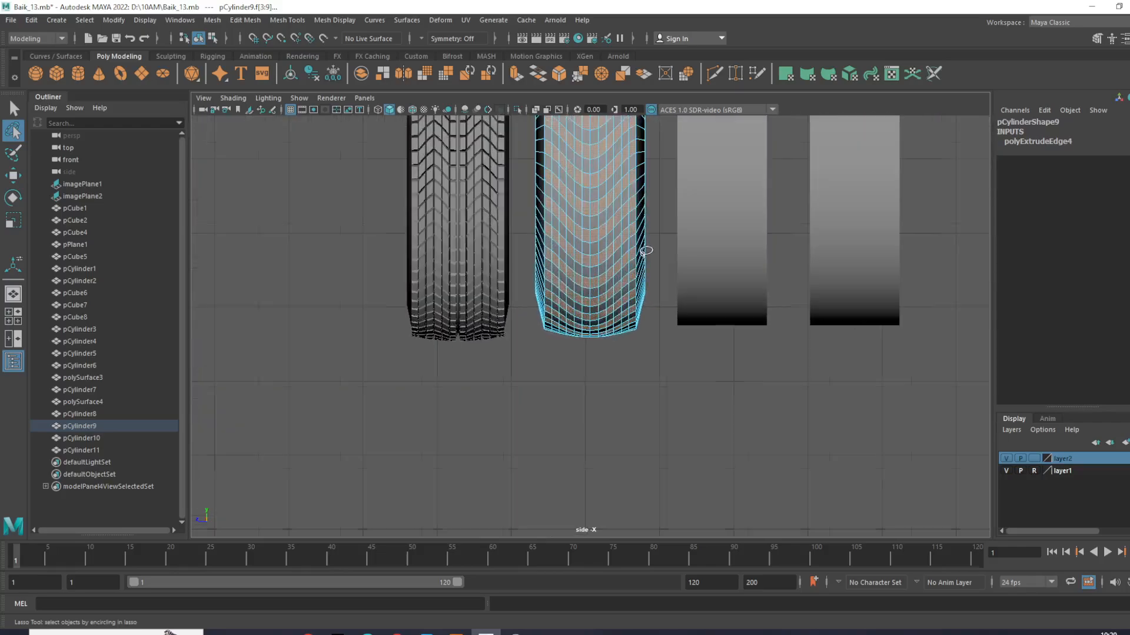
scroll(644, 252, up, 10)
alt+middle_drag(523, 298, 524, 333)
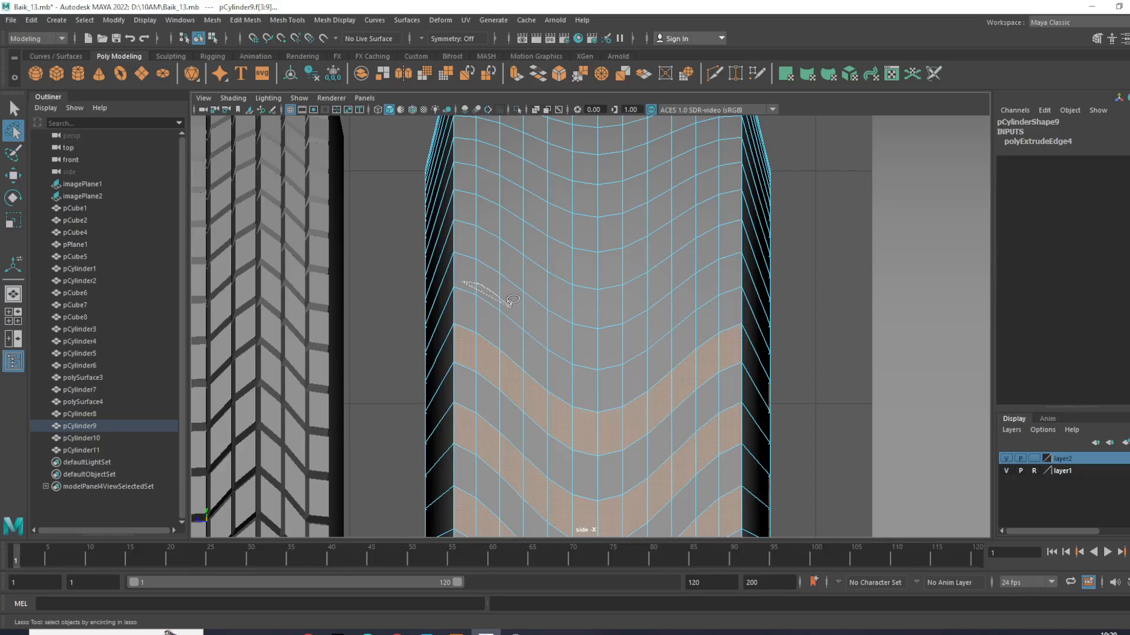
drag(549, 325, 600, 341)
mouse_move(624, 337)
mouse_down()
mouse_move(730, 272)
mouse_move(647, 313)
mouse_up()
drag(462, 275, 469, 260)
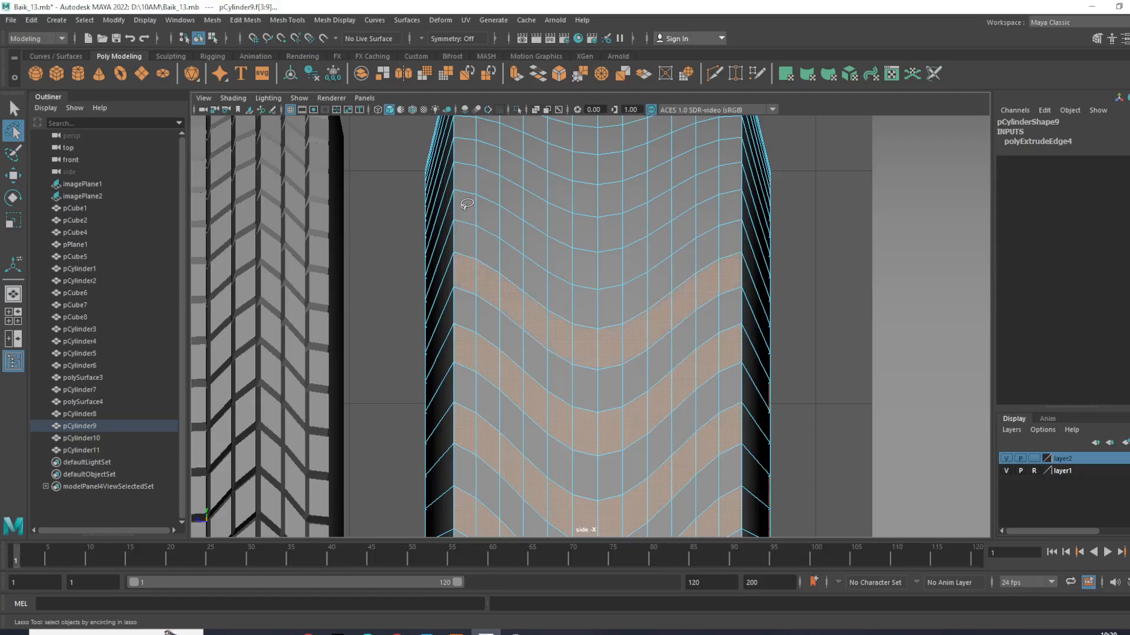
mouse_move(613, 263)
mouse_down()
mouse_move(727, 206)
mouse_move(656, 239)
mouse_up()
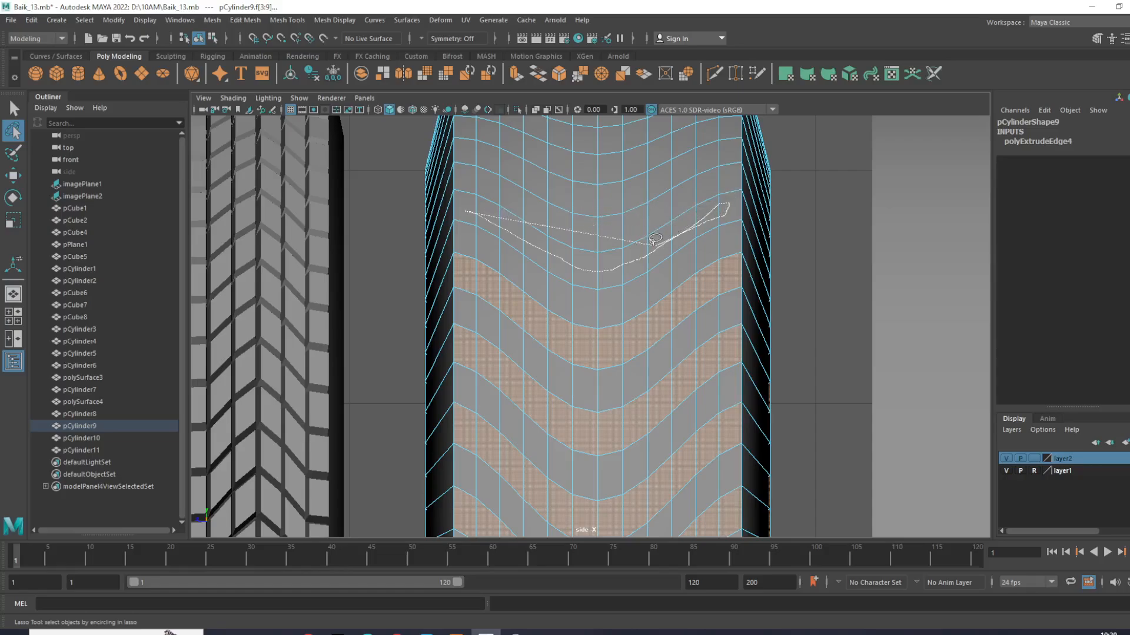
drag(477, 200, 469, 198)
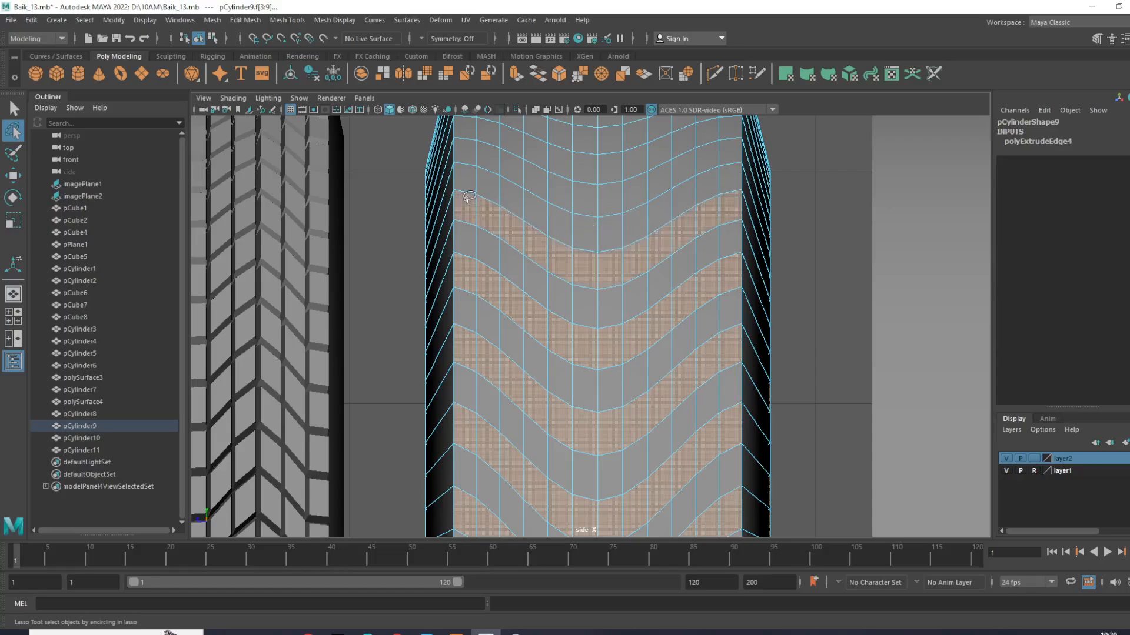
- Extend the selection upward with two more alternate V-shaped face rows toward the tire's upper end
alt+middle_drag(589, 215, 590, 349)
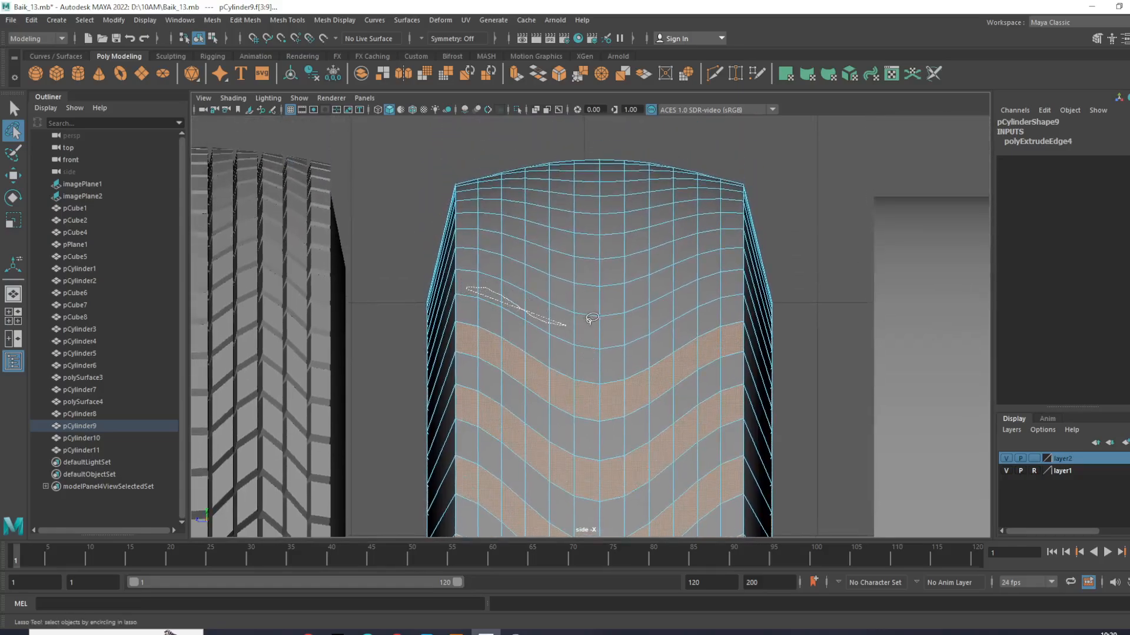
mouse_move(663, 310)
mouse_down()
mouse_move(732, 278)
mouse_move(626, 318)
mouse_up()
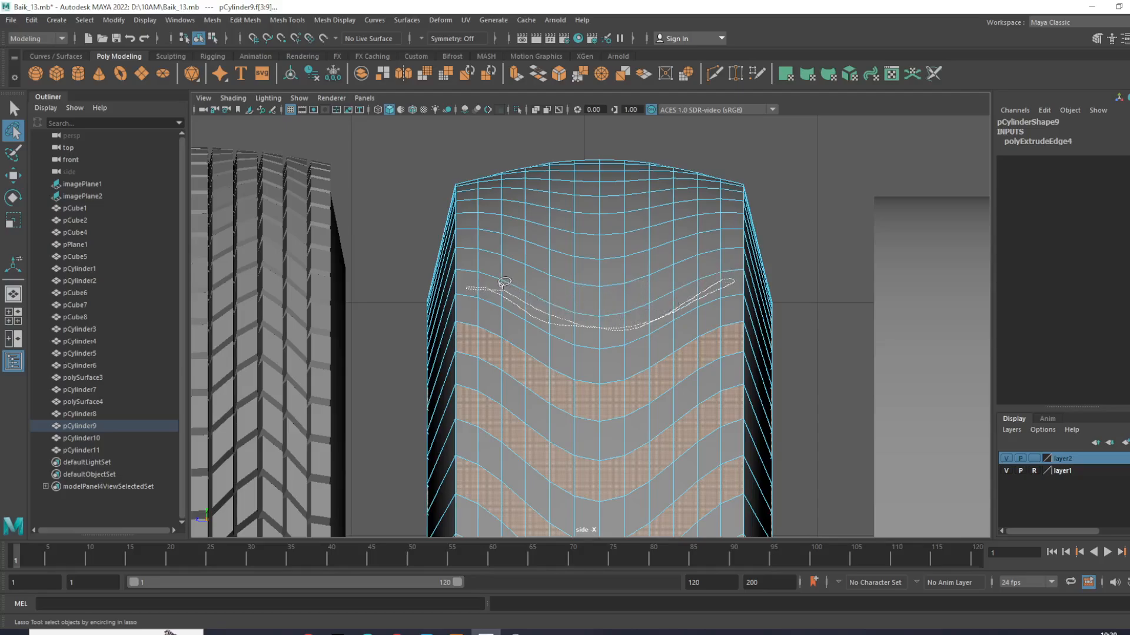
drag(476, 276, 471, 279)
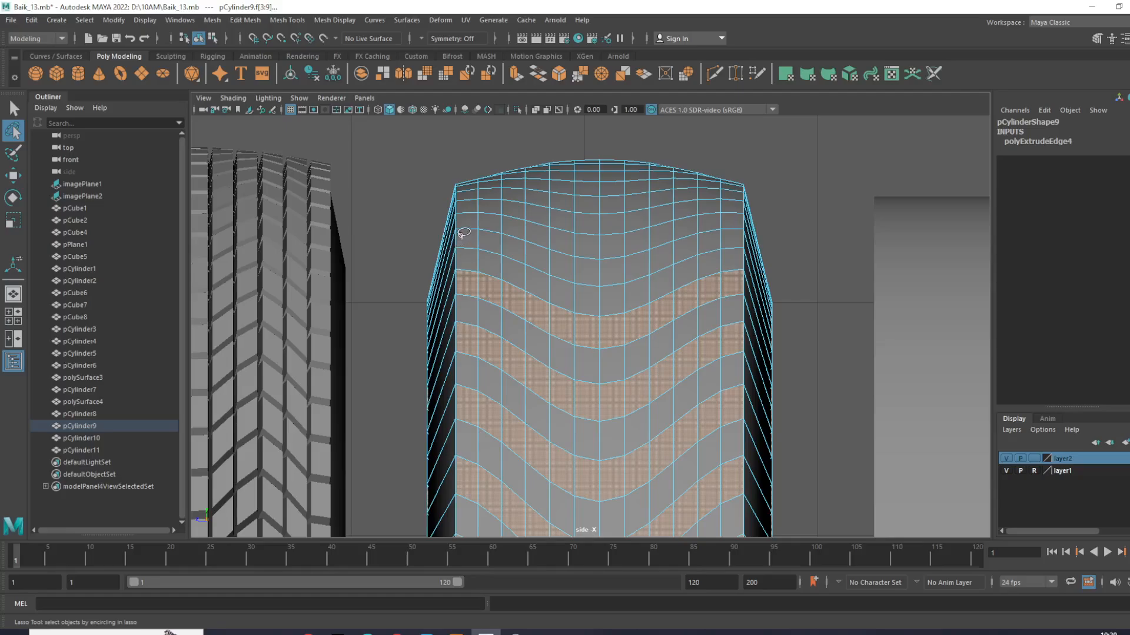
mouse_move(631, 258)
mouse_down()
mouse_move(729, 233)
mouse_move(643, 252)
mouse_up()
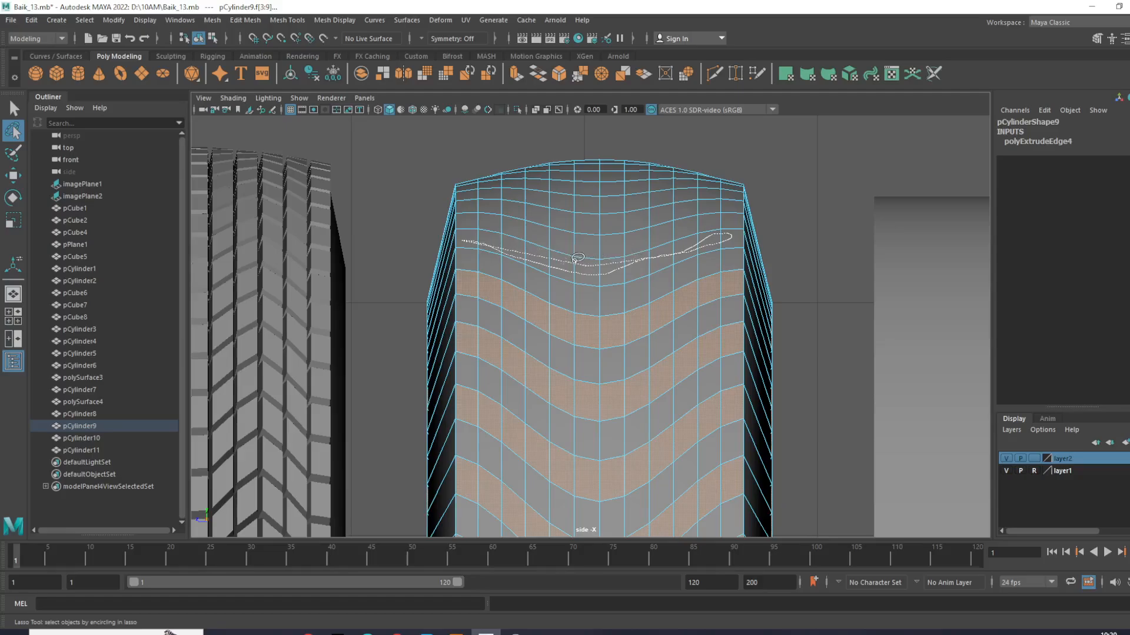
drag(466, 235, 465, 236)
- Add the next alternate face row near the tire's upper end and deselect the stray face caught below it
scroll(565, 220, up, 5)
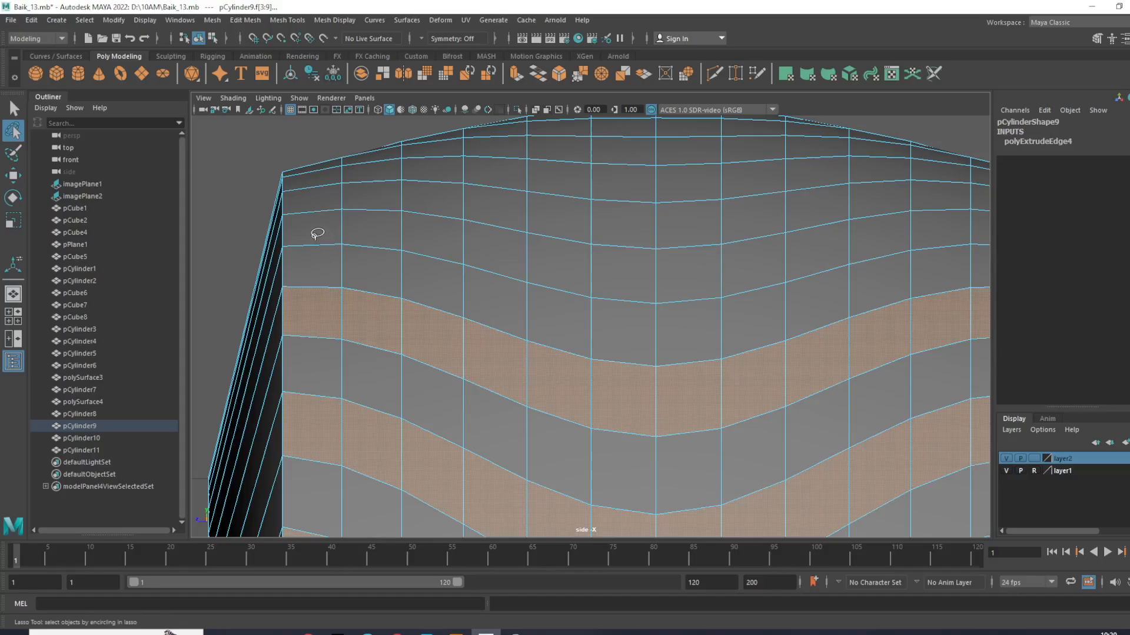
mouse_move(358, 219)
mouse_down()
mouse_move(530, 262)
mouse_move(683, 260)
mouse_move(979, 226)
mouse_move(936, 246)
mouse_move(571, 274)
mouse_move(325, 222)
mouse_up()
alt+middle_drag(645, 233, 440, 243)
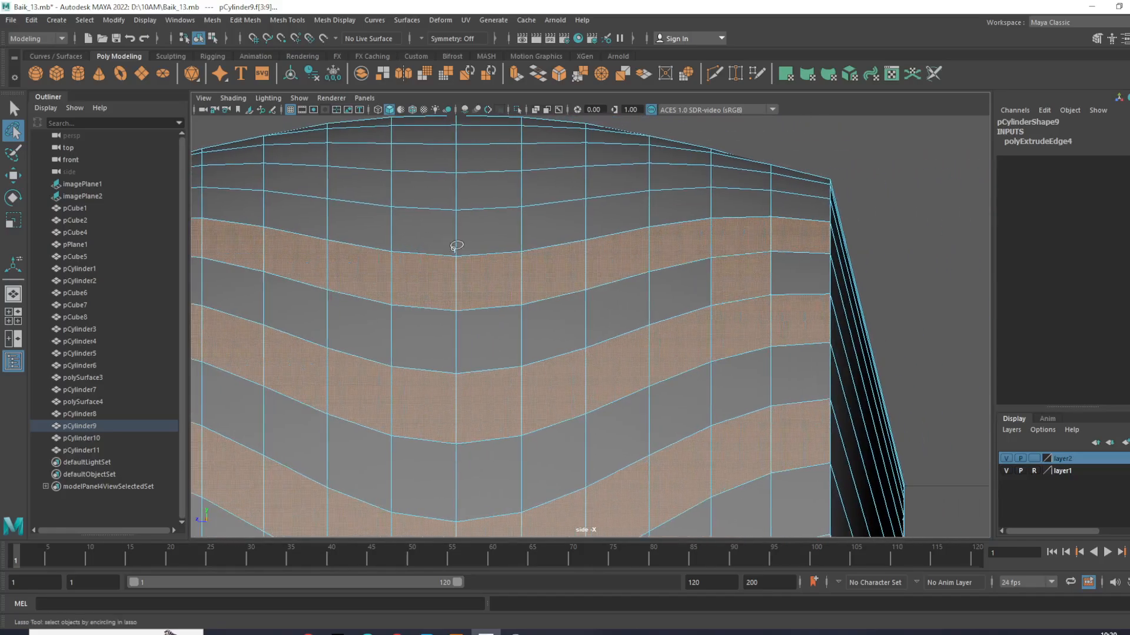
key(w)
ctrl+drag(723, 277, 736, 278)
- Lasso the next alternate V-shaped face row at the tire's upper end into the selection, including its end faces
alt+middle_drag(543, 215, 636, 316)
alt+middle_drag(474, 279, 642, 300)
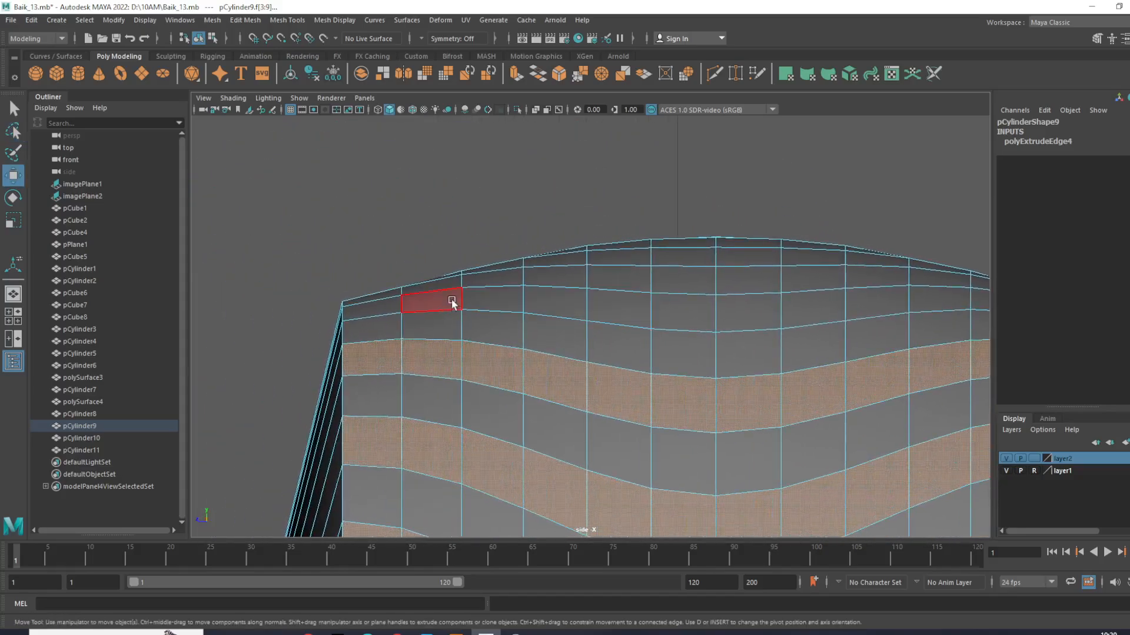
click(14, 154)
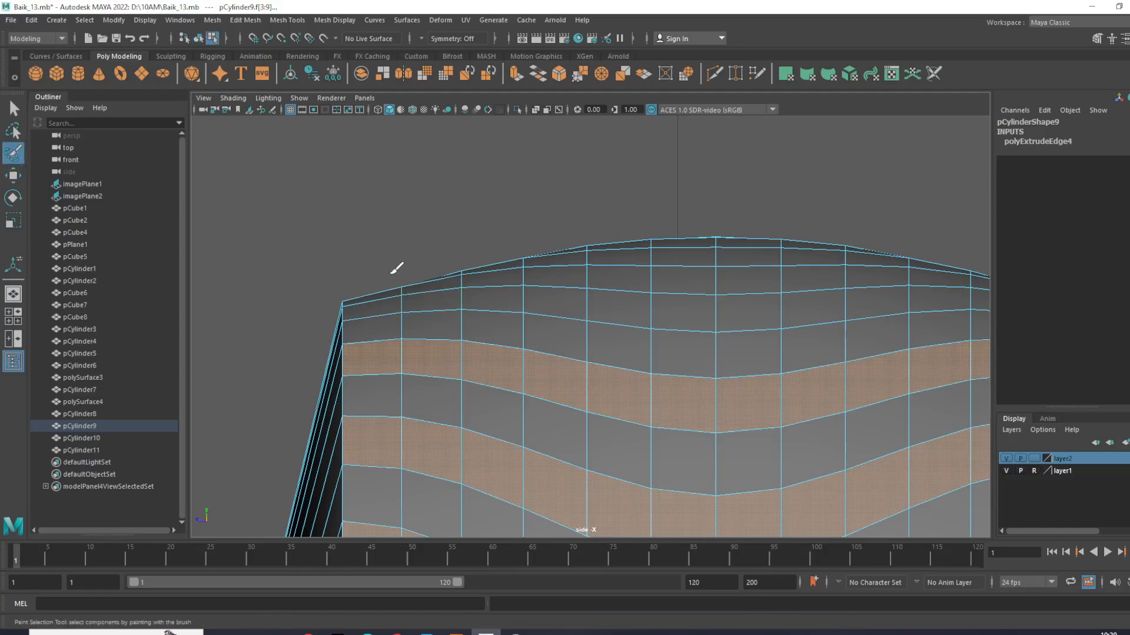
click(13, 132)
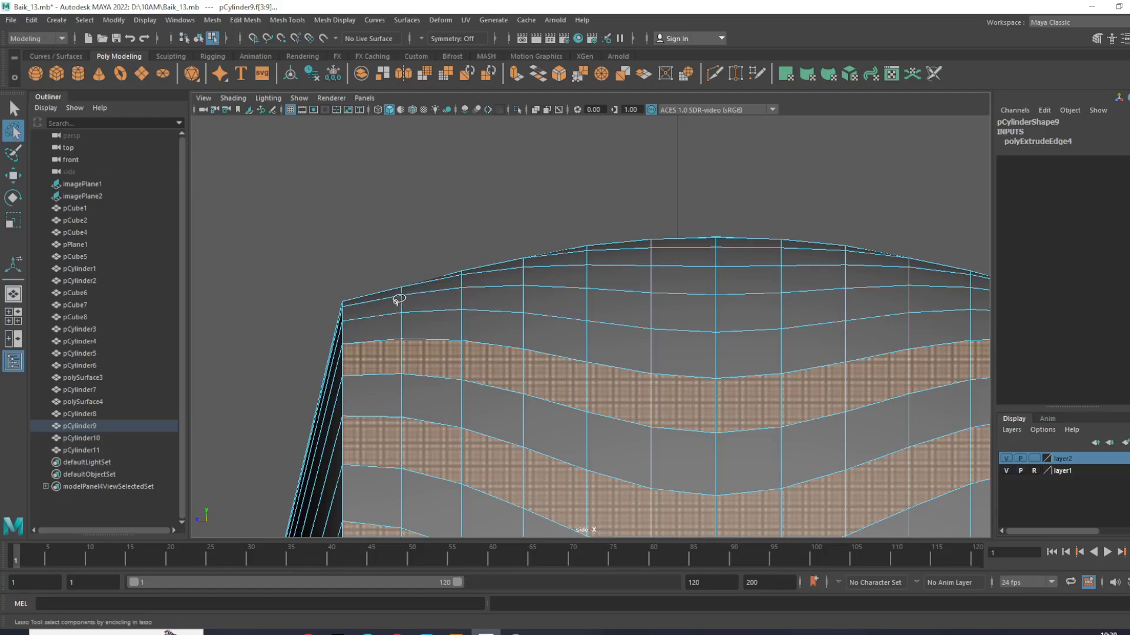
mouse_move(528, 298)
mouse_down()
mouse_move(638, 316)
mouse_move(818, 289)
mouse_move(980, 294)
mouse_move(709, 304)
mouse_move(498, 287)
mouse_up()
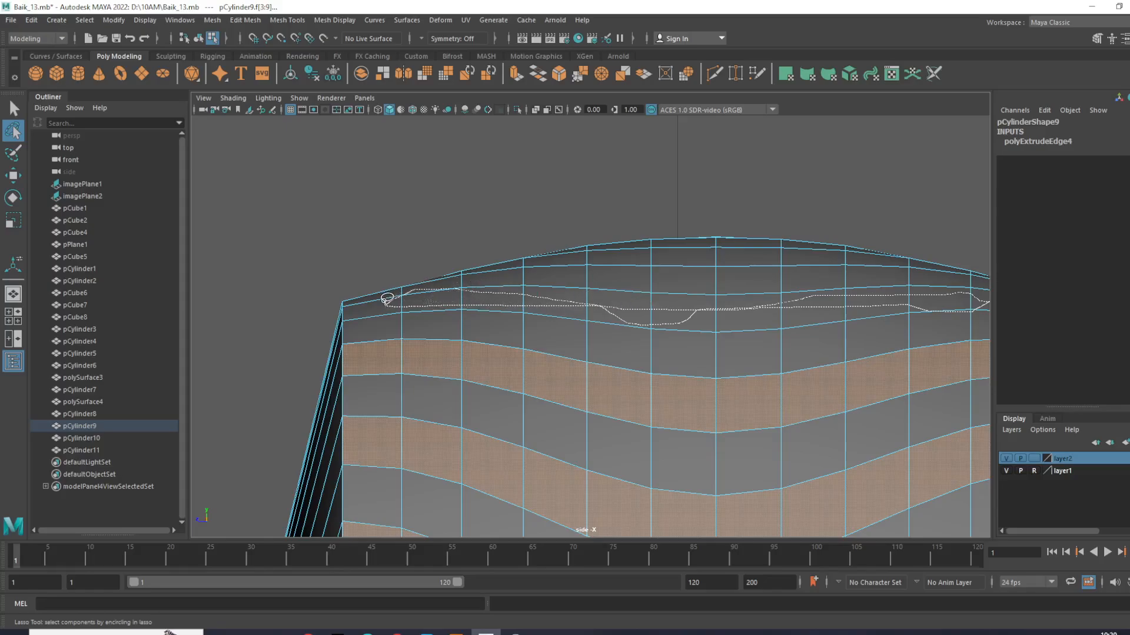
drag(384, 303, 428, 284)
alt+middle_drag(600, 272, 423, 262)
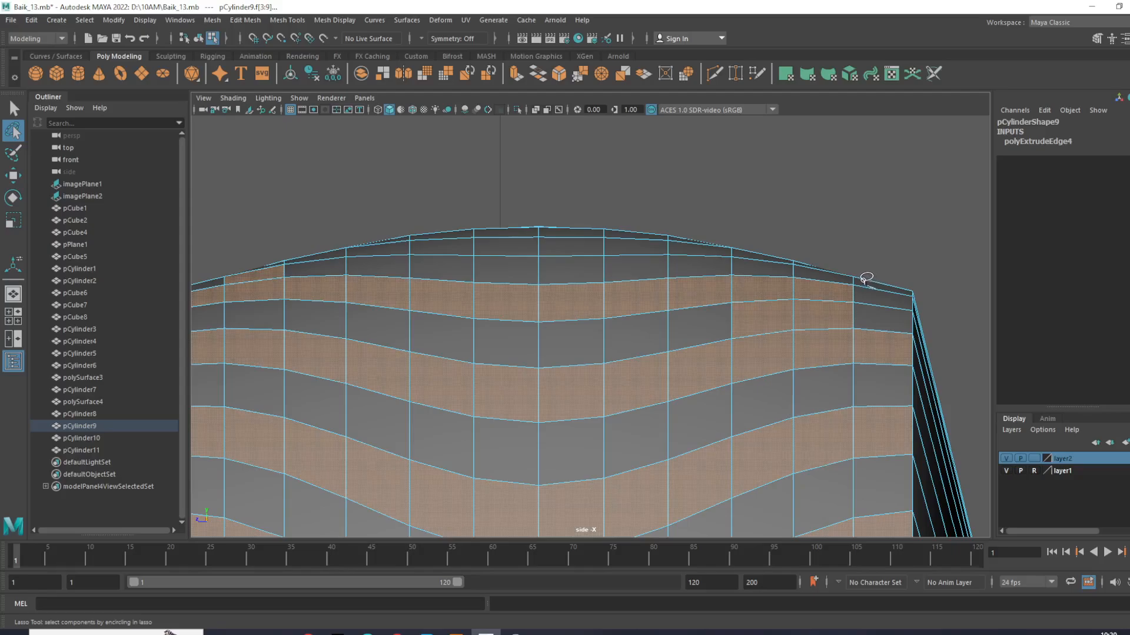
shift+drag(870, 291, 878, 280)
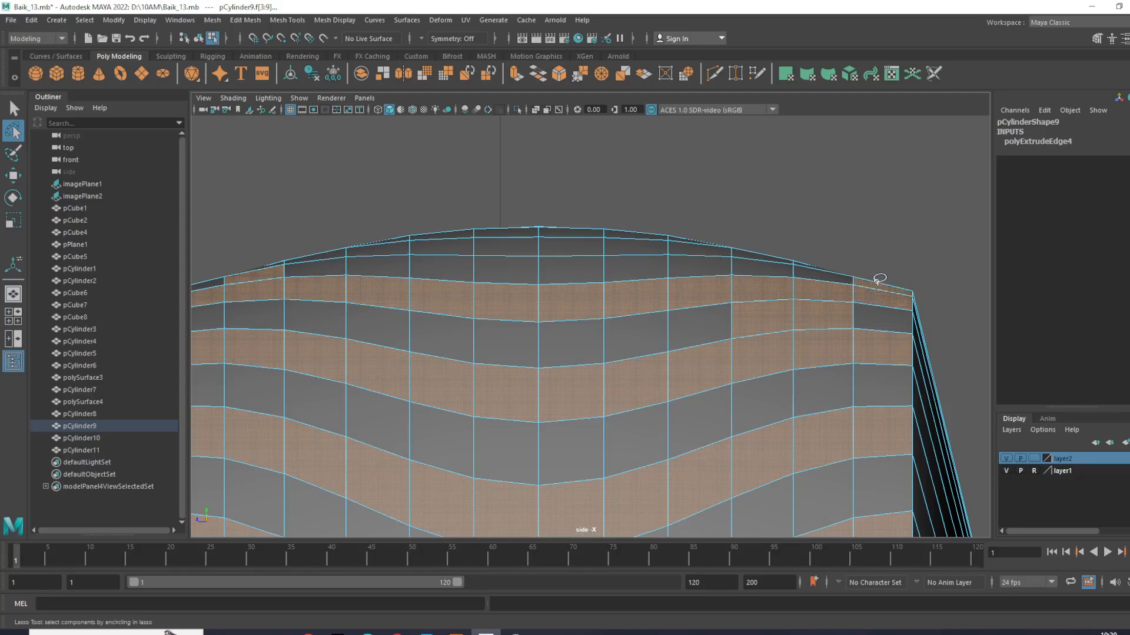
- Deselect the stray faces caught near the ends of the tire's topmost row
key(w)
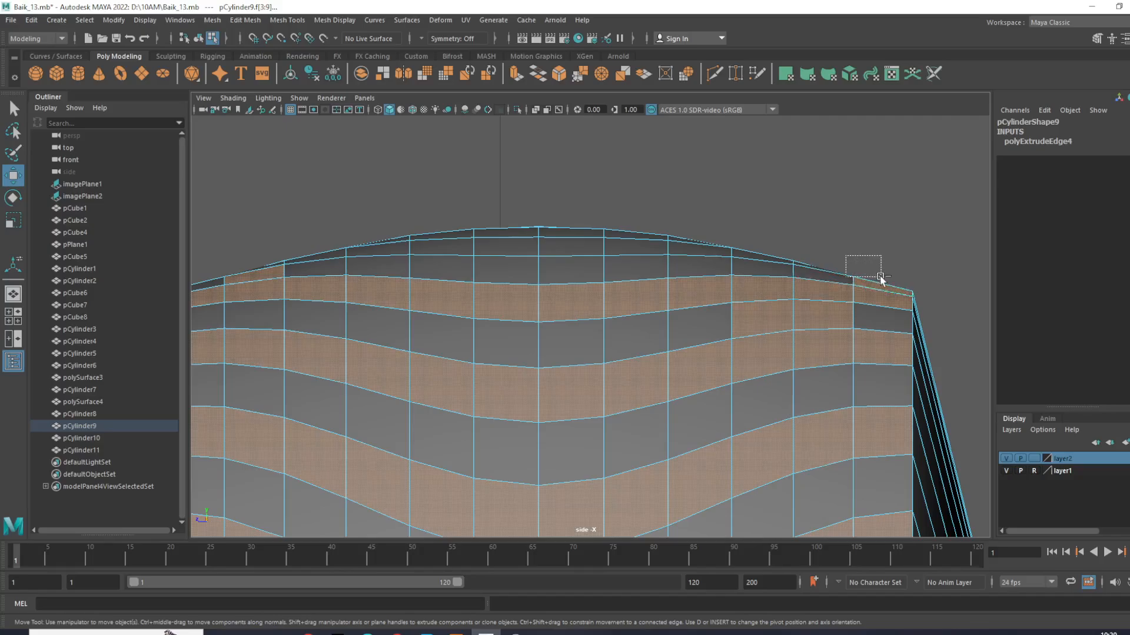
alt+middle_drag(535, 278, 675, 309)
ctrl+drag(291, 249, 416, 303)
scroll(608, 266, down, 10)
scroll(607, 266, up, 6)
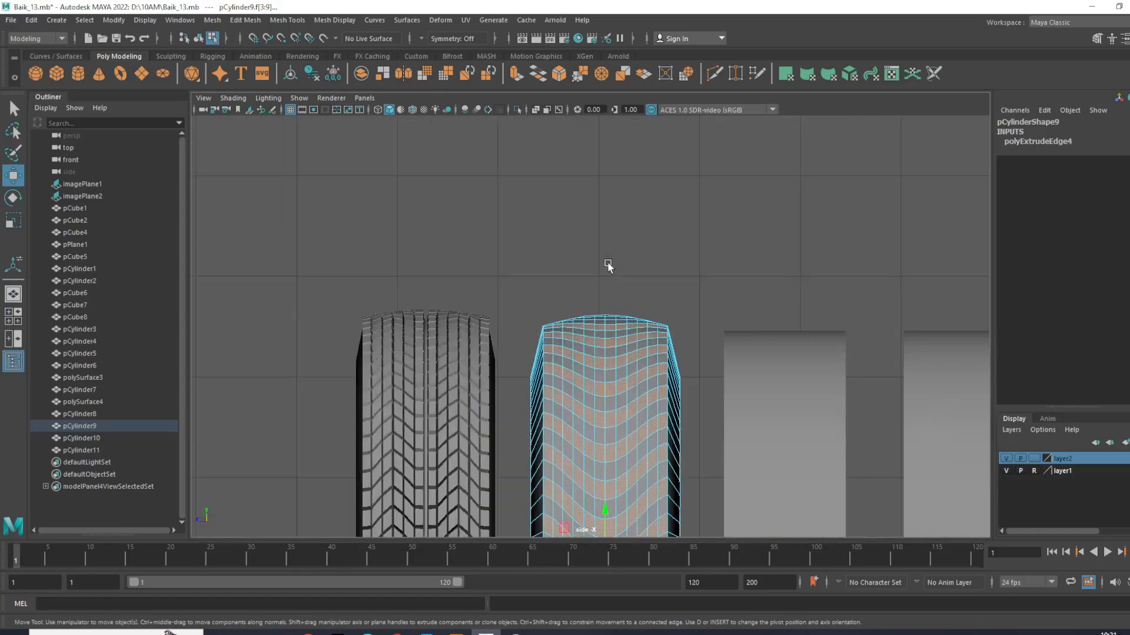
scroll(607, 266, down, 6)
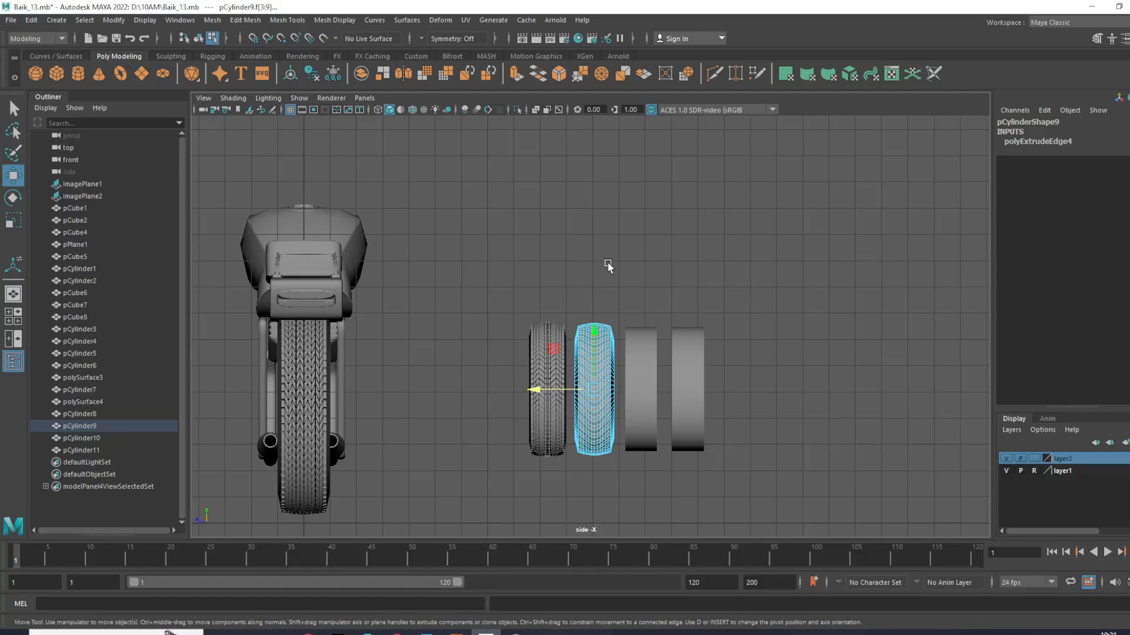
- Show the isolated tire in the perspective view and undo the last two face deselections
key(space)
key(space)
alt+drag(739, 225, 682, 368)
key(ctrl+z)
key(ctrl+z)
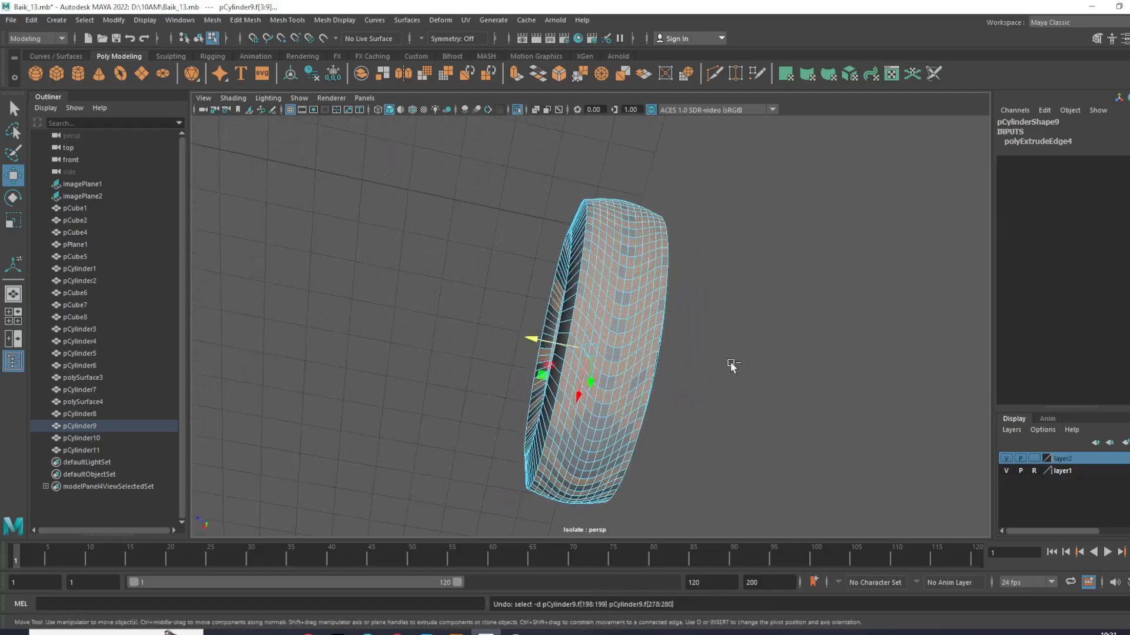
- Examine the face selection around the isolated tire, checking its inner surface and far side for unwanted faces
alt+drag(712, 419, 809, 294)
key(space)
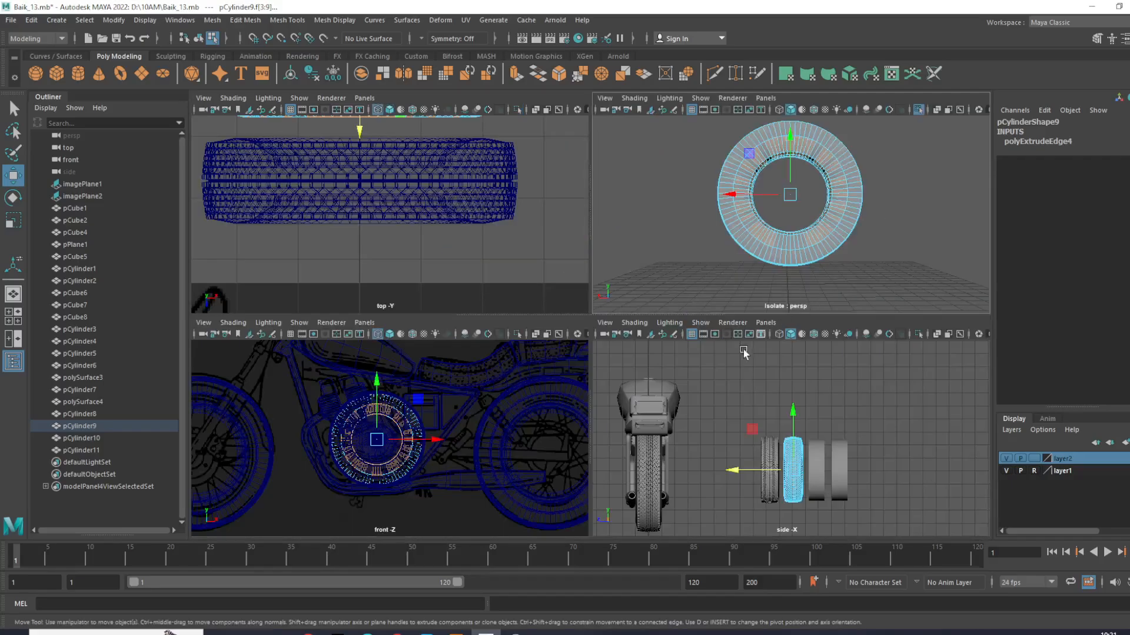
key(space)
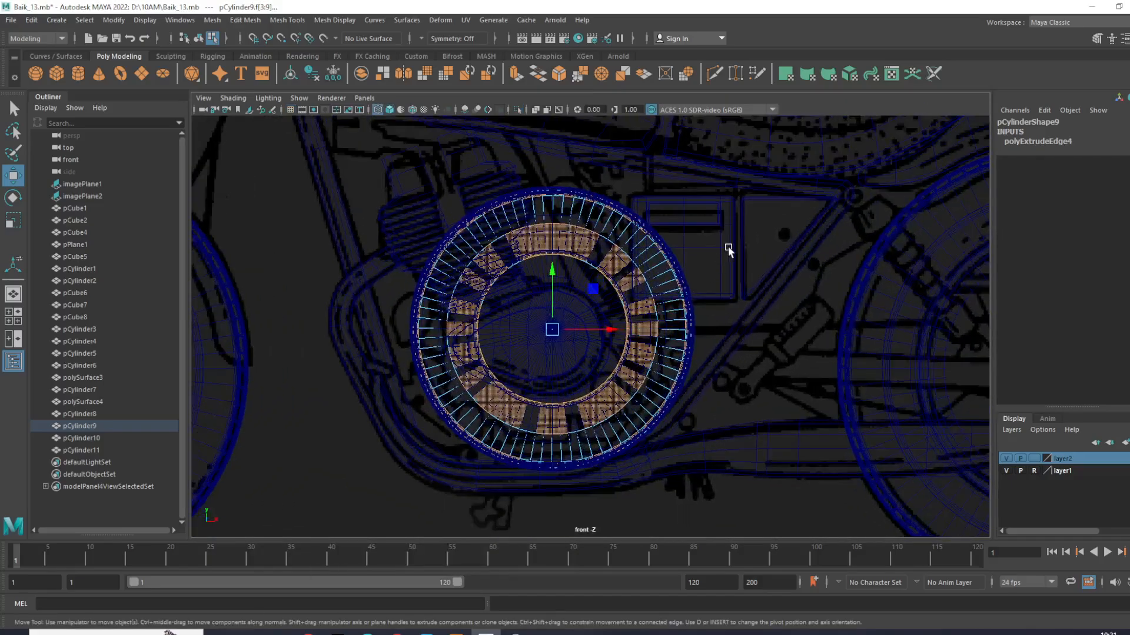
key(space)
key(space)
alt+drag(582, 213, 643, 164)
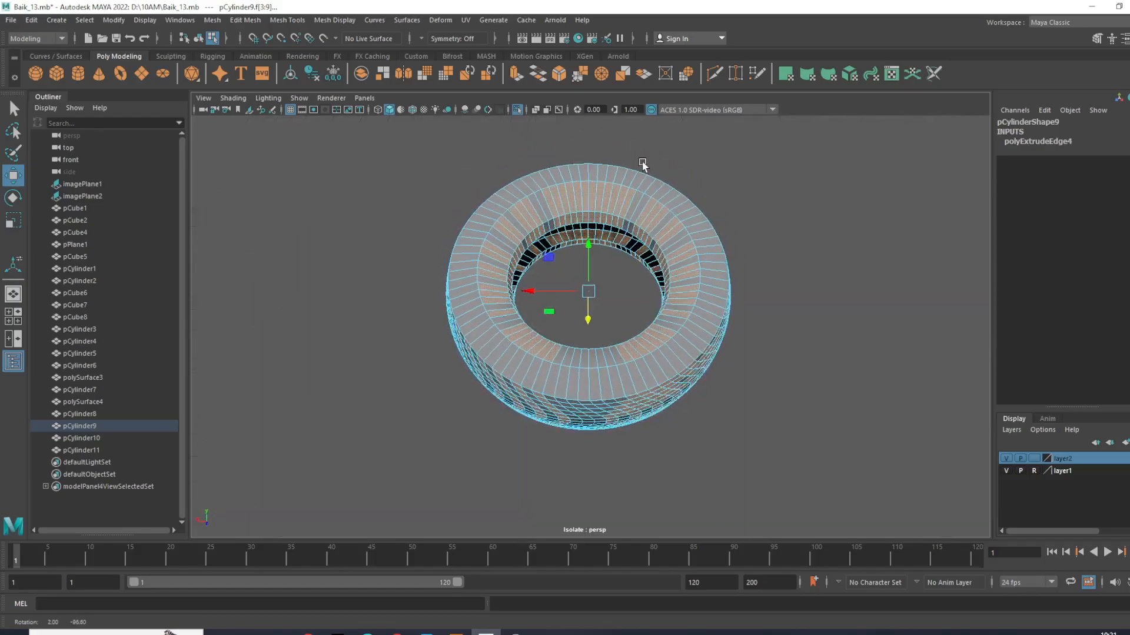
alt+drag(643, 165, 649, 469)
scroll(747, 408, up, 4)
- Deselect the unwanted faces on the tire's far-side tread, side wall and inner ring
ctrl+drag(581, 304, 818, 525)
scroll(706, 340, down, 3)
alt+drag(706, 341, 657, 208)
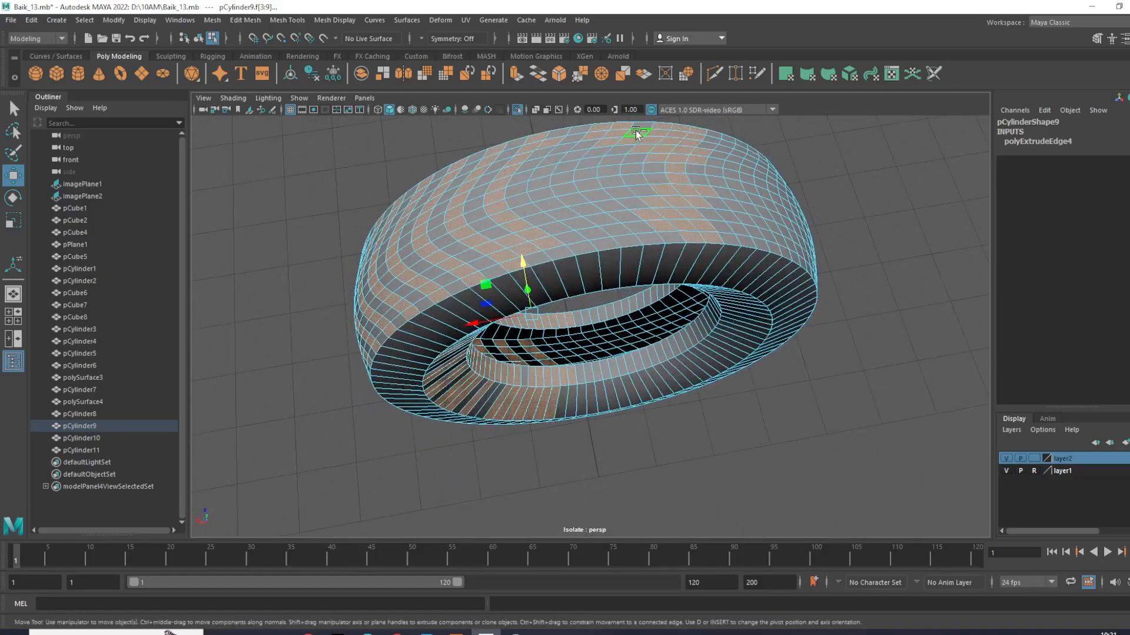
alt+drag(759, 229, 647, 212)
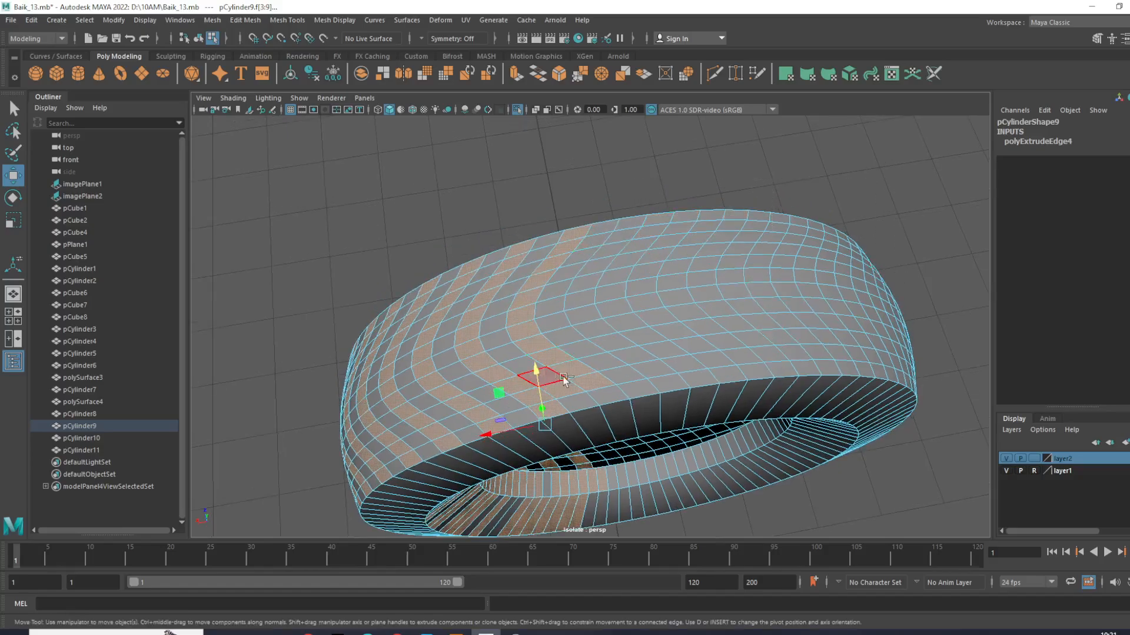
alt+drag(568, 400, 536, 335)
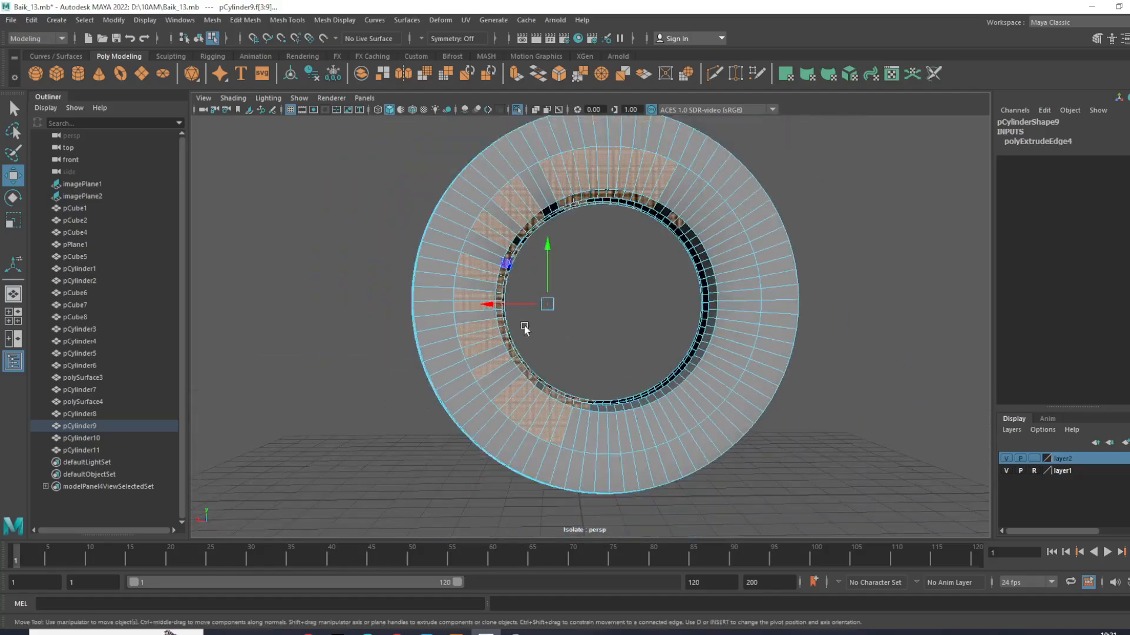
ctrl+drag(518, 246, 603, 388)
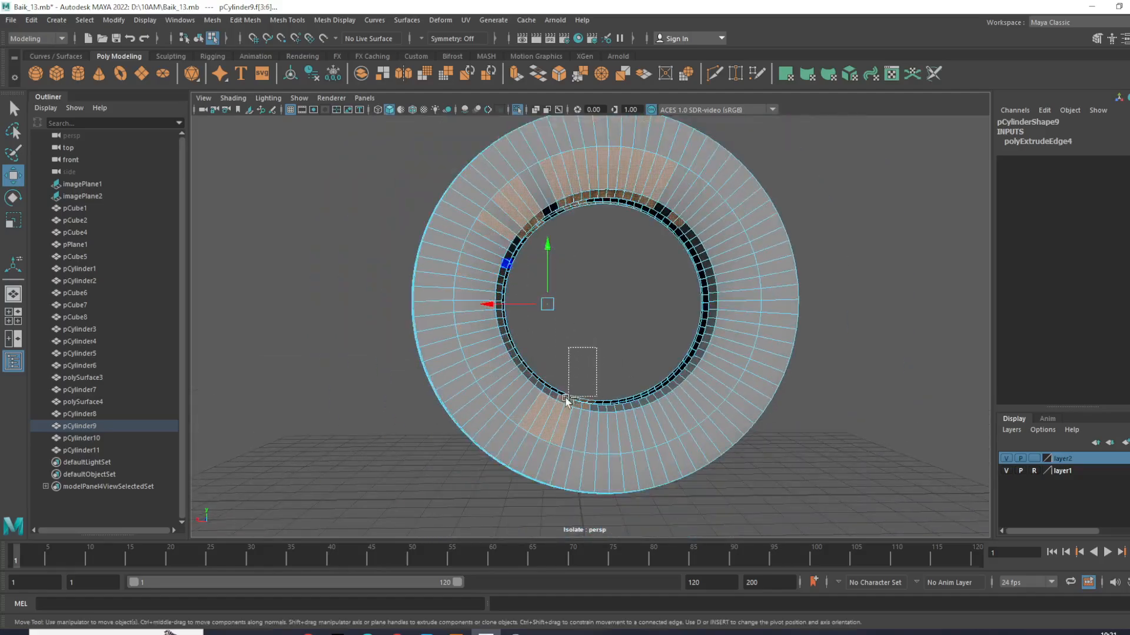
ctrl+drag(593, 201, 661, 246)
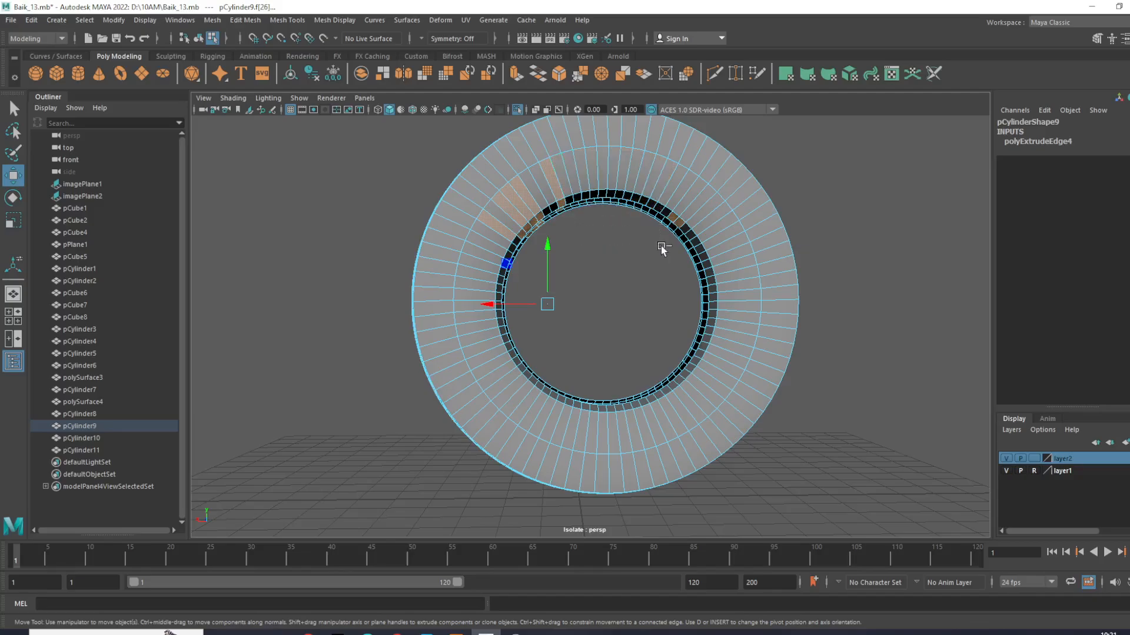
ctrl+drag(578, 253, 598, 338)
- Add the missing end face of the last selected V-shaped row at the tread's edge
scroll(754, 217, up, 5)
scroll(755, 220, down, 5)
scroll(739, 281, up, 4)
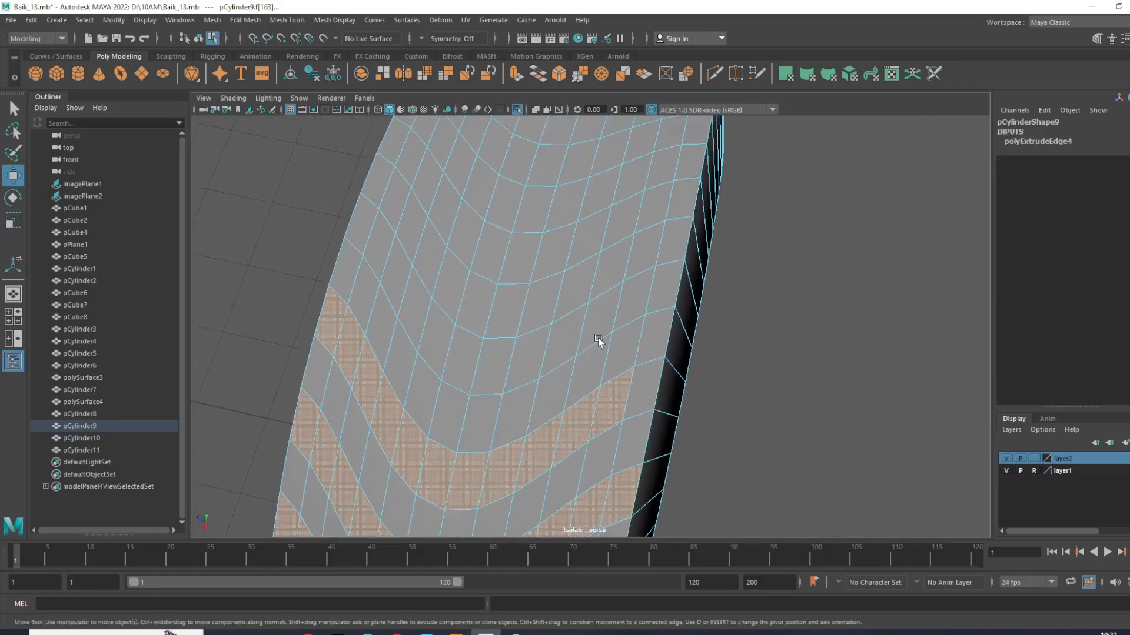
ctrl+shift+click(650, 377)
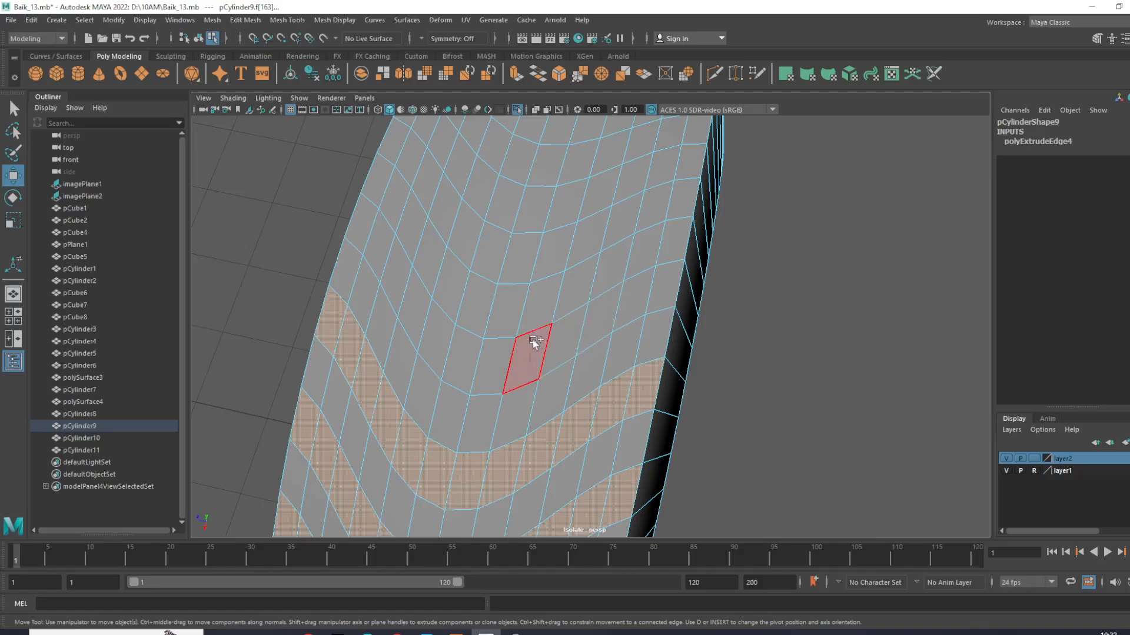
- Add the next alternate V-shaped row face by face across the tread, leaving one unselected row between
ctrl+shift+click(367, 234)
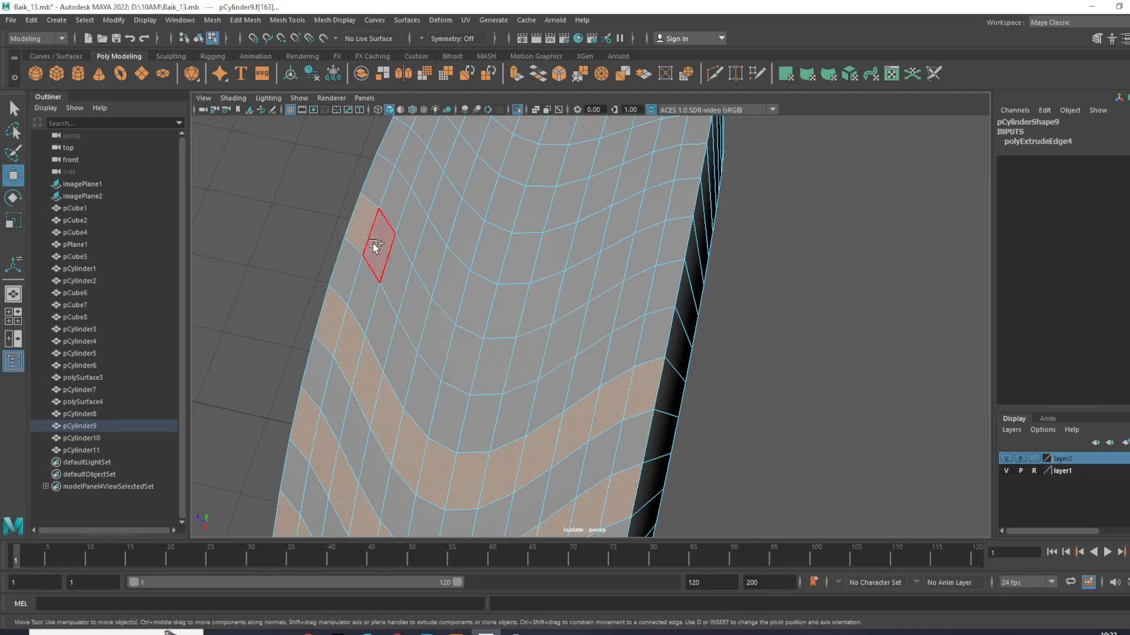
ctrl+shift+click(401, 284)
shift+click(435, 344)
shift+click(421, 319)
shift+click(471, 355)
shift+click(508, 355)
shift+click(582, 321)
shift+click(594, 311)
shift+click(568, 329)
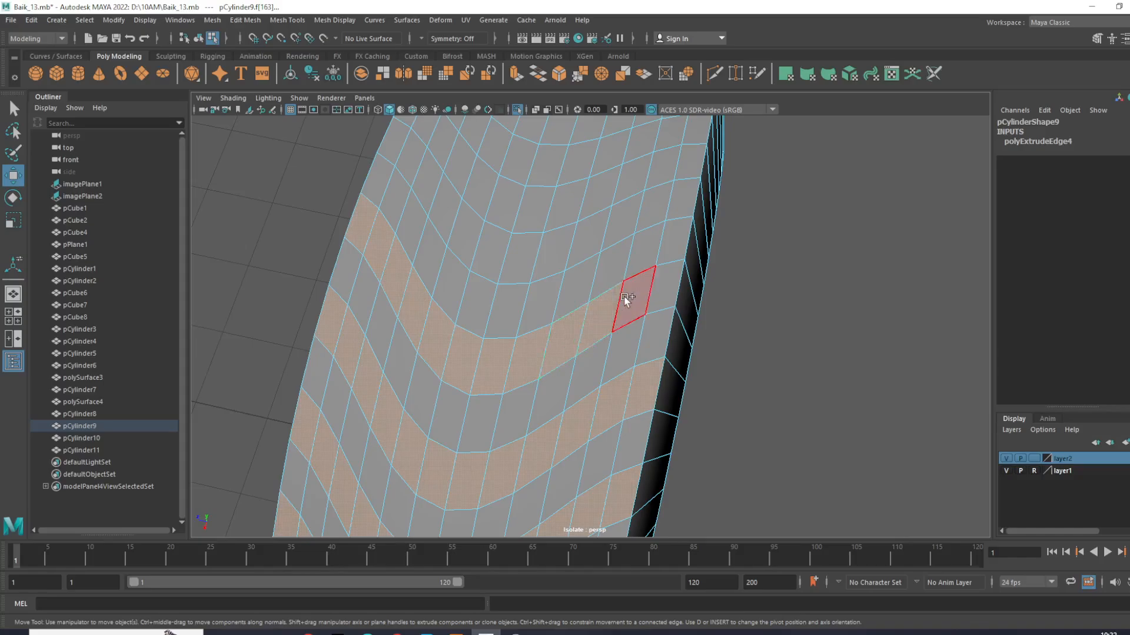
shift+click(666, 287)
- Continue around the tire by adding two more alternate V-shaped face rows to the selection
scroll(668, 303, down, 7)
alt+drag(668, 304, 423, 323)
scroll(577, 314, up, 4)
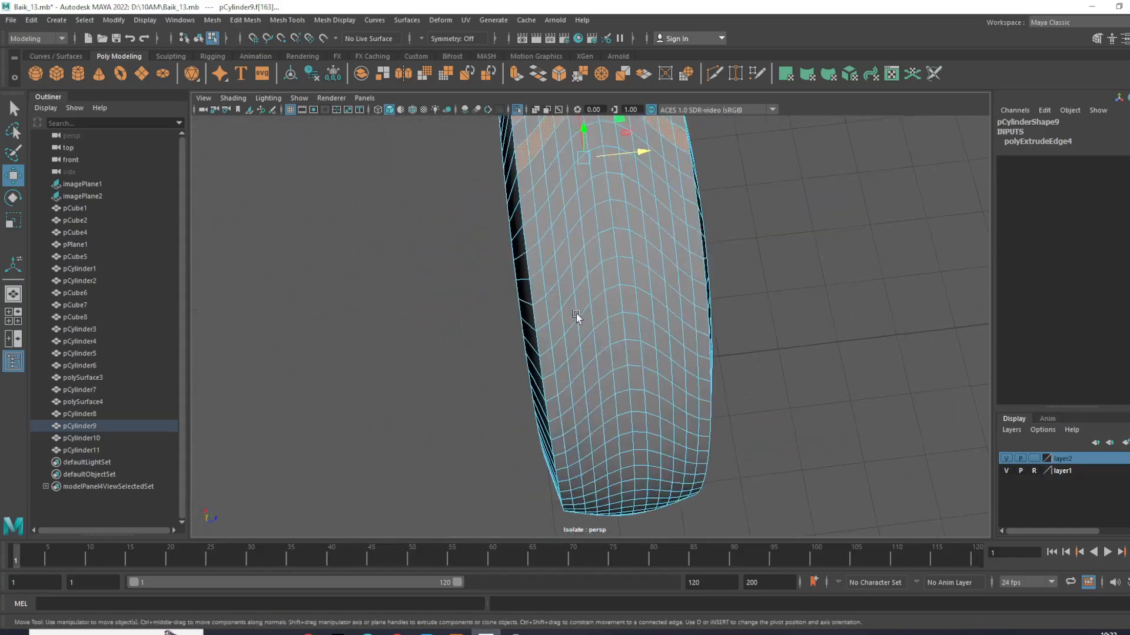
alt+drag(577, 309, 534, 311)
shift+click(497, 285)
shift+click(505, 266)
shift+click(518, 250)
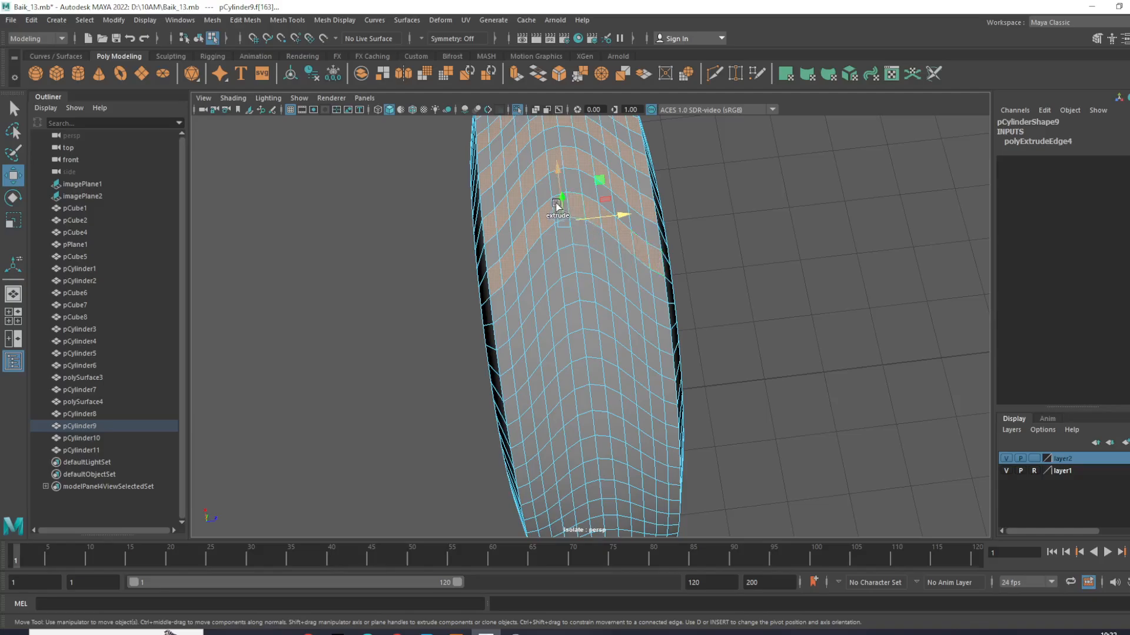
shift+click(506, 323)
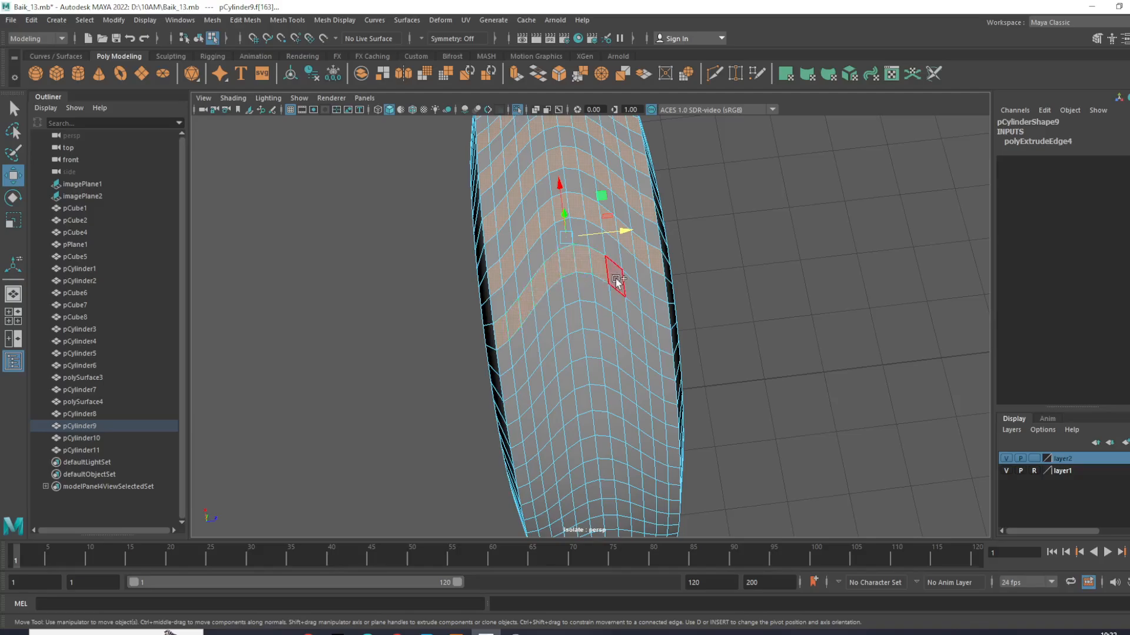
- Add one further alternate V-shaped row, selecting every face from one tread edge to the other
scroll(664, 318, down, 6)
alt+drag(662, 346, 559, 393)
scroll(760, 299, up, 4)
scroll(650, 438, up, 5)
alt+middle_drag(559, 393, 557, 265)
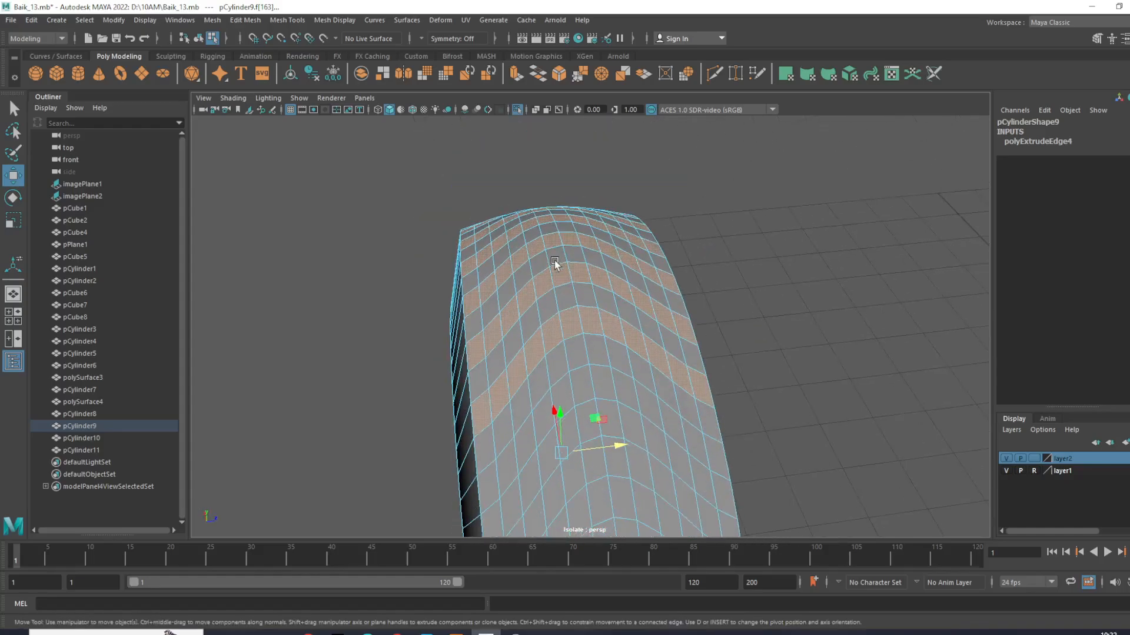
alt+right_drag(557, 265, 577, 284)
alt+middle_drag(577, 285, 576, 253)
shift+click(466, 430)
shift+click(481, 406)
shift+click(500, 376)
shift+click(525, 341)
shift+click(545, 327)
shift+click(581, 312)
shift+click(606, 315)
shift+click(635, 323)
shift+click(661, 343)
shift+click(691, 363)
shift+click(718, 385)
shift+click(755, 410)
- Skip one row and add the following V-shaped face row across the full tread width
shift+click(759, 489)
shift+click(731, 467)
shift+click(706, 450)
shift+click(650, 414)
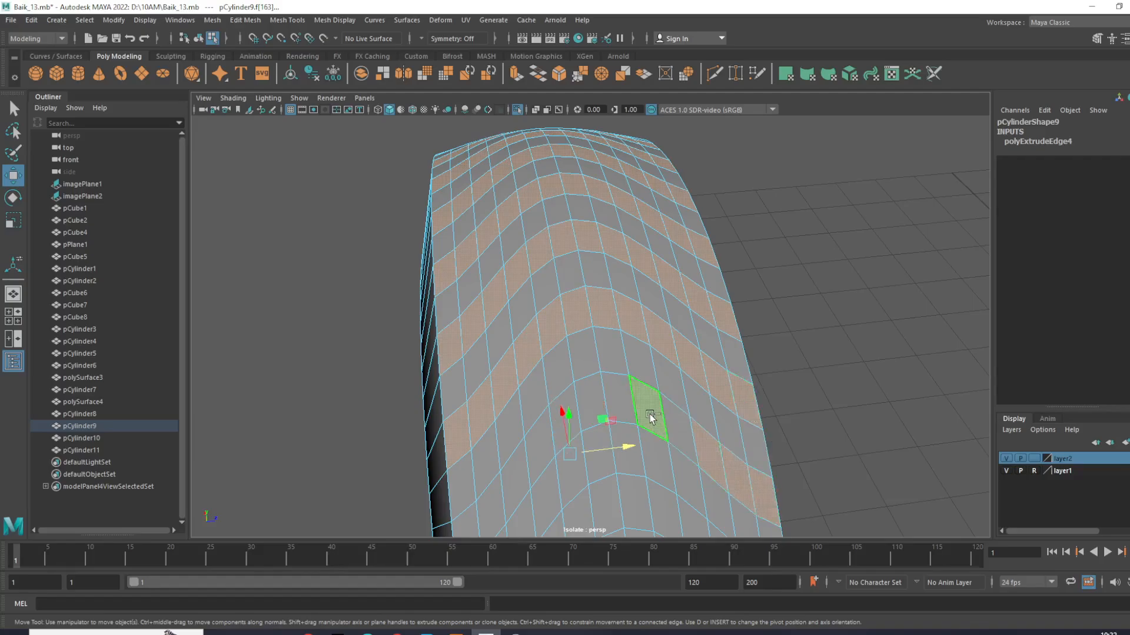
shift+click(665, 433)
shift+click(612, 406)
shift+click(581, 407)
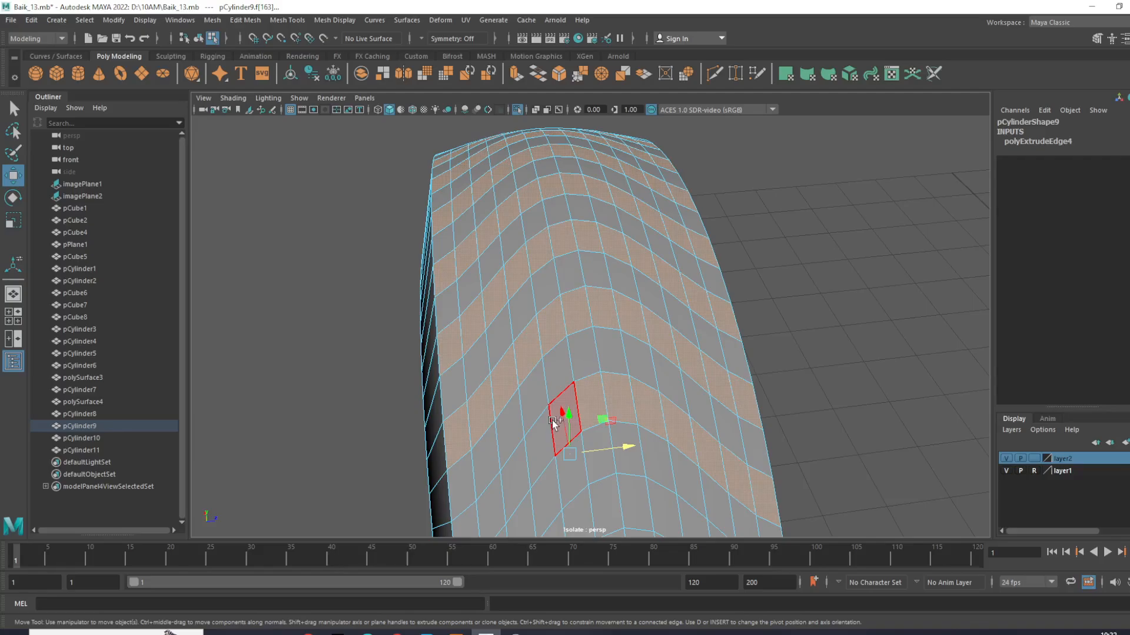
shift+click(476, 521)
- Extend the selection farther around the tire with another full-width V-shaped row, leaving one row unselected
scroll(514, 348, down, 4)
alt+middle_drag(617, 405, 612, 289)
scroll(642, 338, up, 3)
alt+middle_drag(648, 348, 619, 385)
shift+click(480, 336)
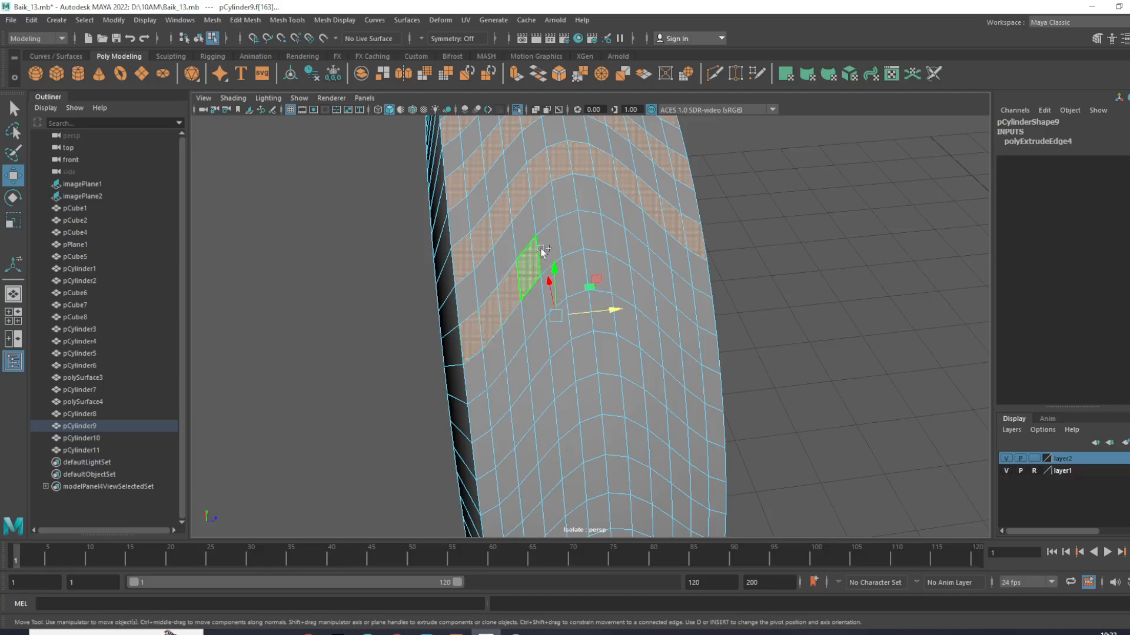
shift+click(591, 234)
shift+click(621, 244)
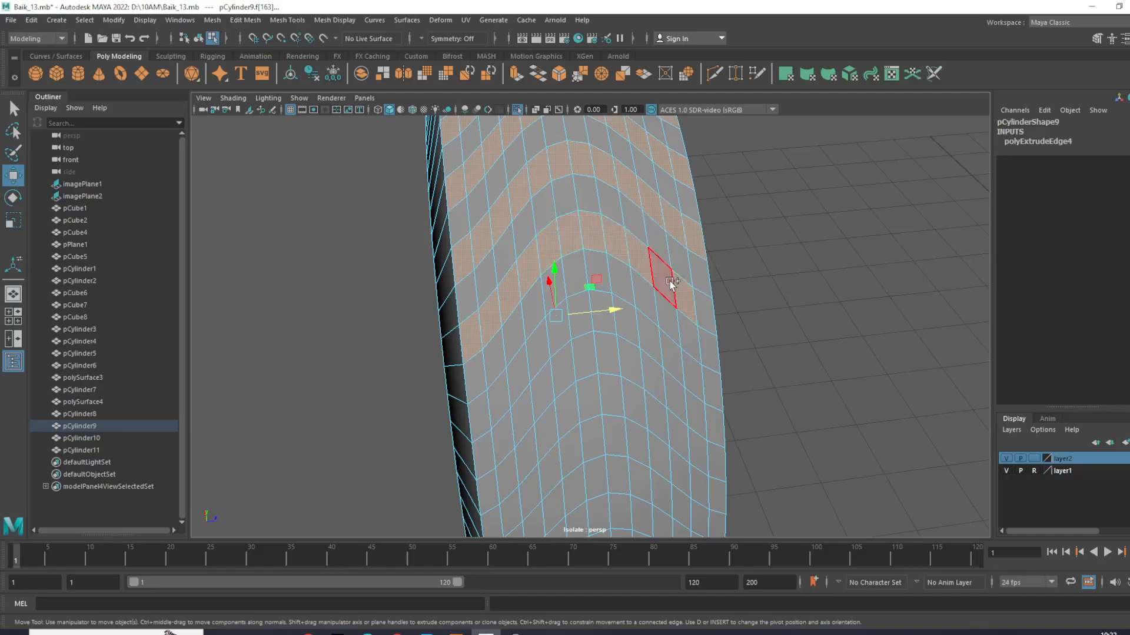
- Add the next two alternate V-shaped face rows around the tread, leaving one row between each
alt+drag(703, 306, 573, 334)
alt+drag(563, 328, 496, 360)
scroll(527, 348, up, 6)
shift+click(607, 366)
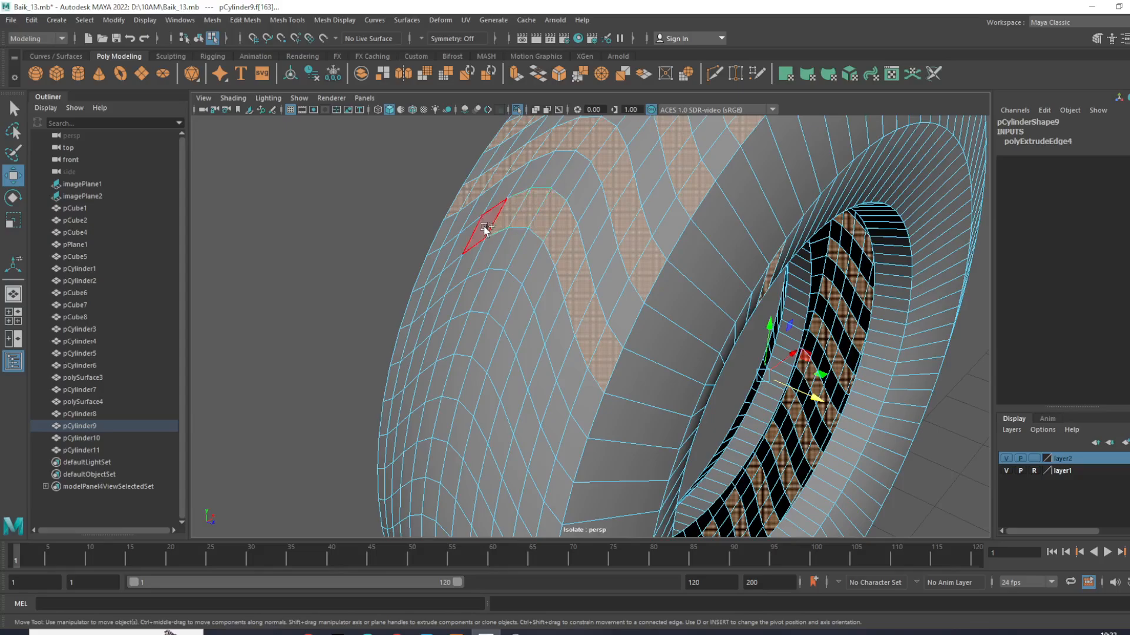
shift+click(426, 271)
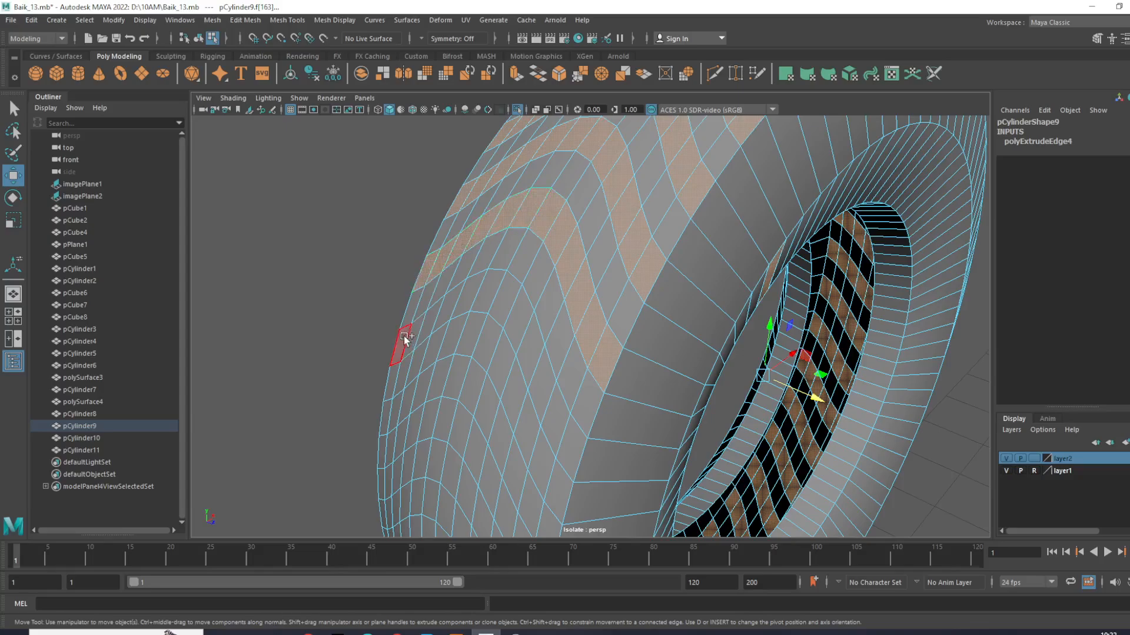
shift+click(401, 337)
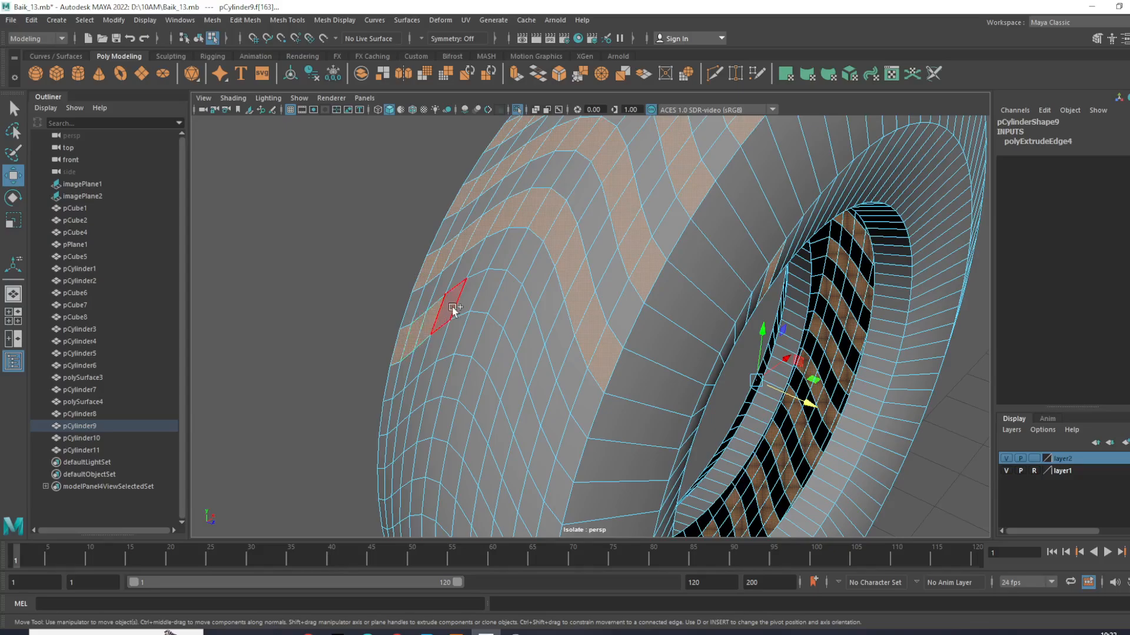
shift+click(469, 299)
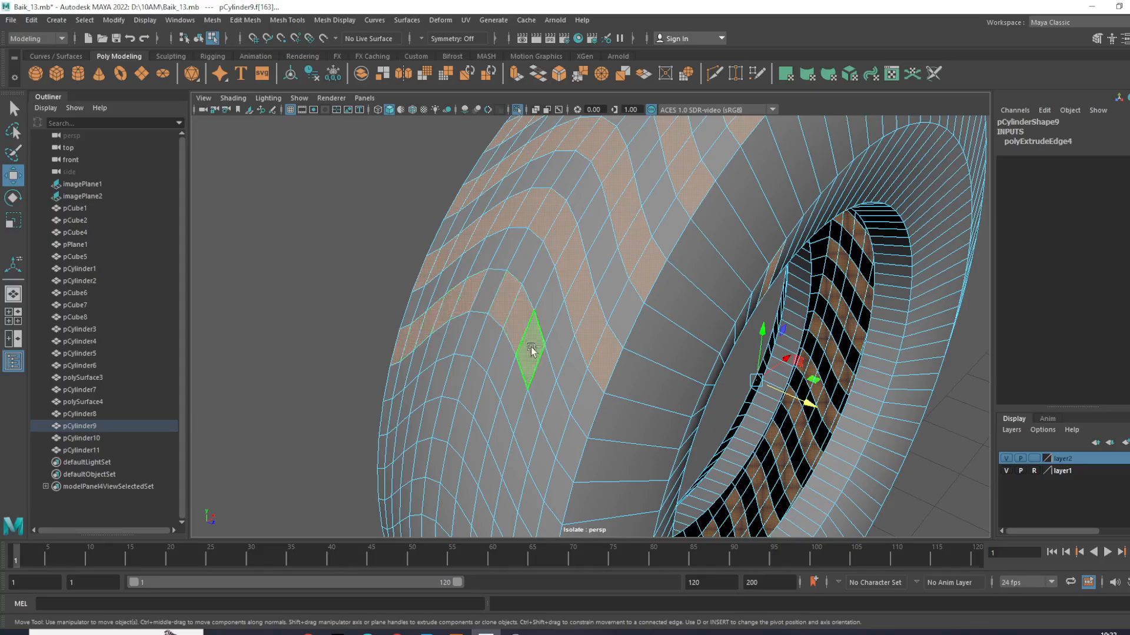
alt+drag(493, 298, 592, 350)
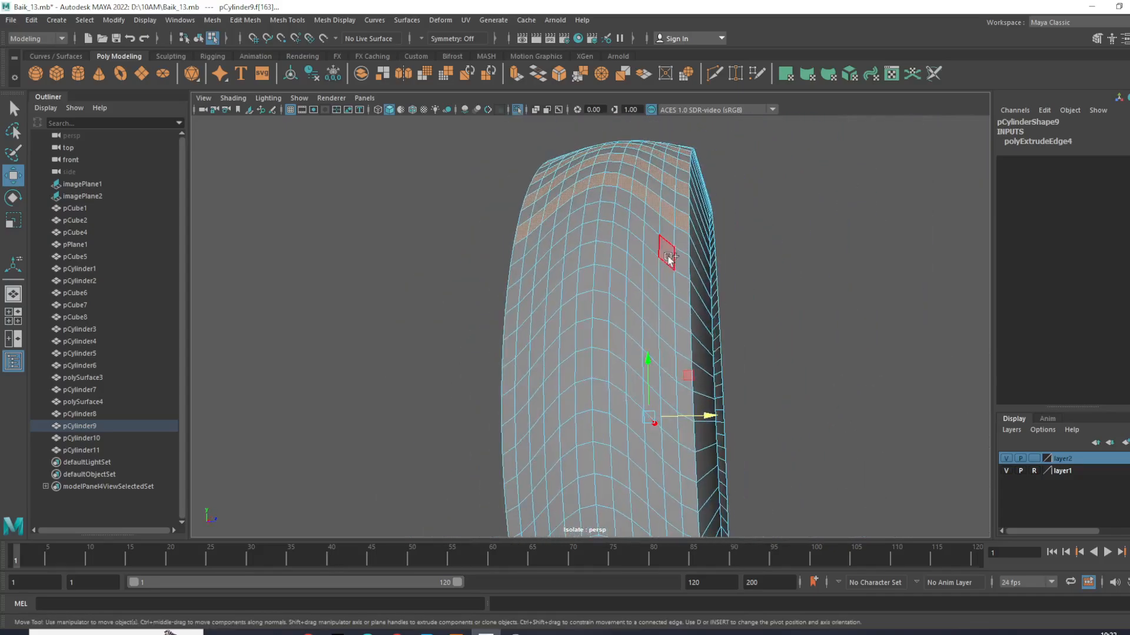
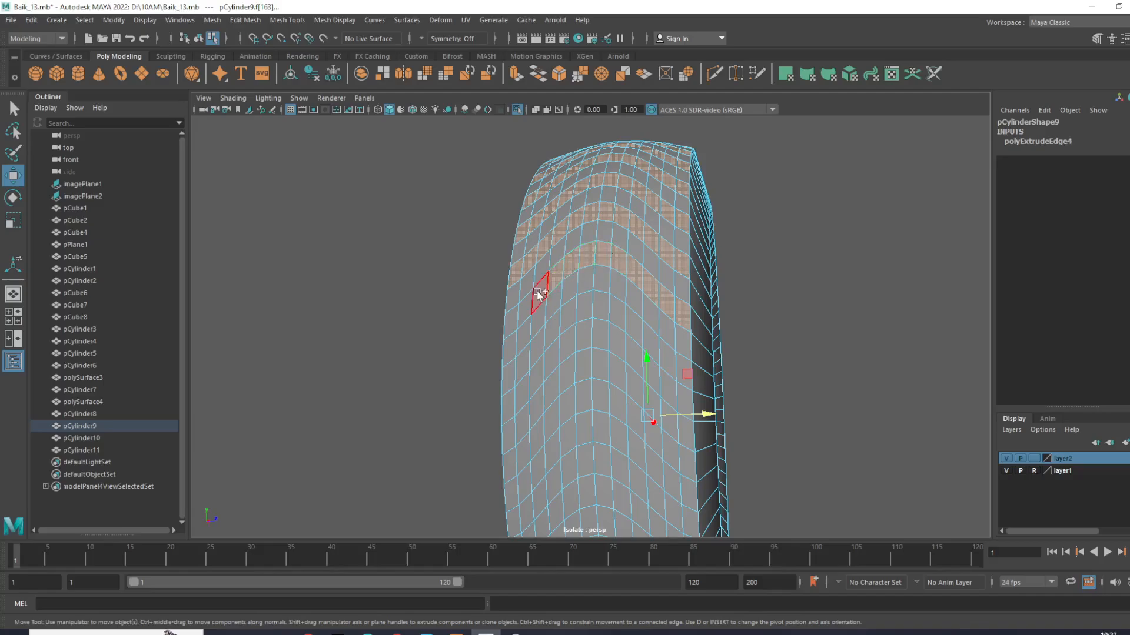
- Add the missing faces near the far tread edge to the last V-shaped row of the selection
scroll(523, 302, down, 5)
alt+drag(524, 304, 719, 385)
scroll(719, 384, up, 5)
alt+middle_drag(719, 384, 685, 262)
alt+drag(686, 356, 683, 339)
scroll(683, 340, up, 3)
alt+middle_drag(682, 340, 534, 421)
scroll(558, 393, up, 1)
mouse_move(449, 313)
shift+mouse_down()
mouse_move(492, 259)
mouse_move(553, 227)
mouse_move(576, 228)
mouse_move(609, 259)
mouse_move(593, 242)
mouse_move(637, 305)
shift+mouse_up()
shift+click(650, 321)
shift+click(638, 301)
shift+click(629, 291)
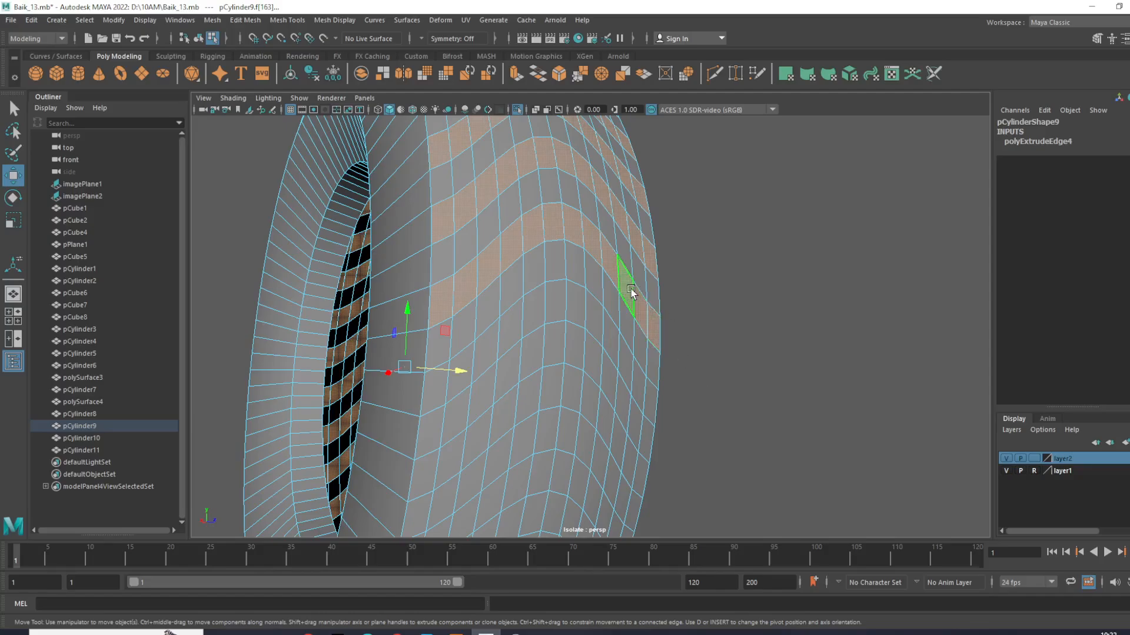
- Complete the partly selected V-shaped row from the near sidewall over the crown to the opposite tread edge
scroll(632, 297, down, 5)
alt+drag(641, 396, 489, 396)
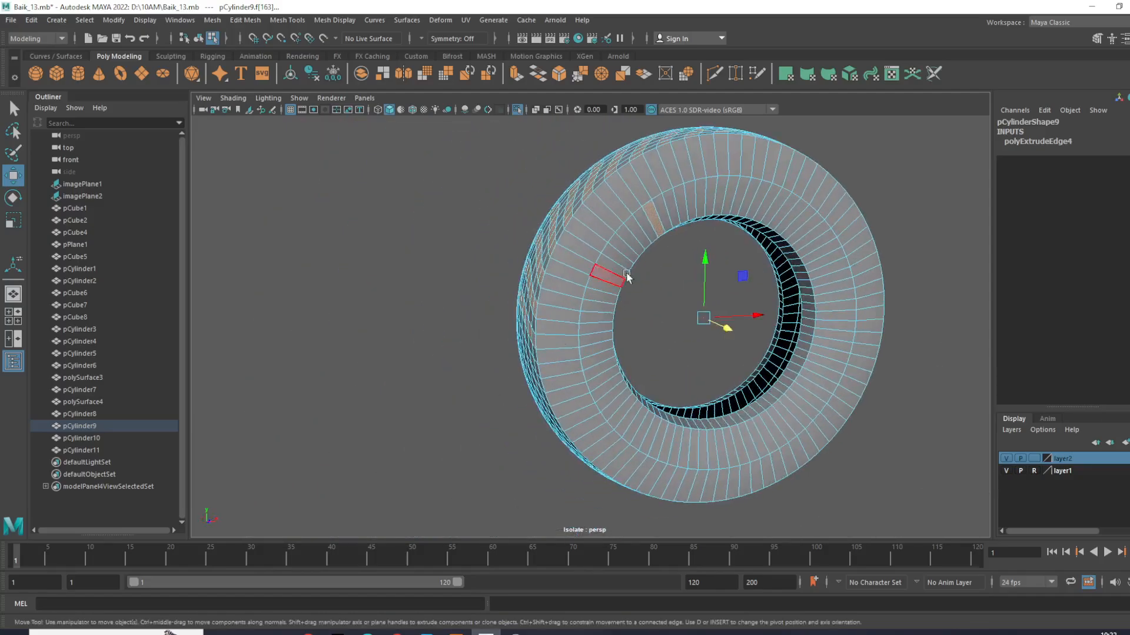
alt+drag(702, 272, 617, 354)
scroll(617, 355, up, 5)
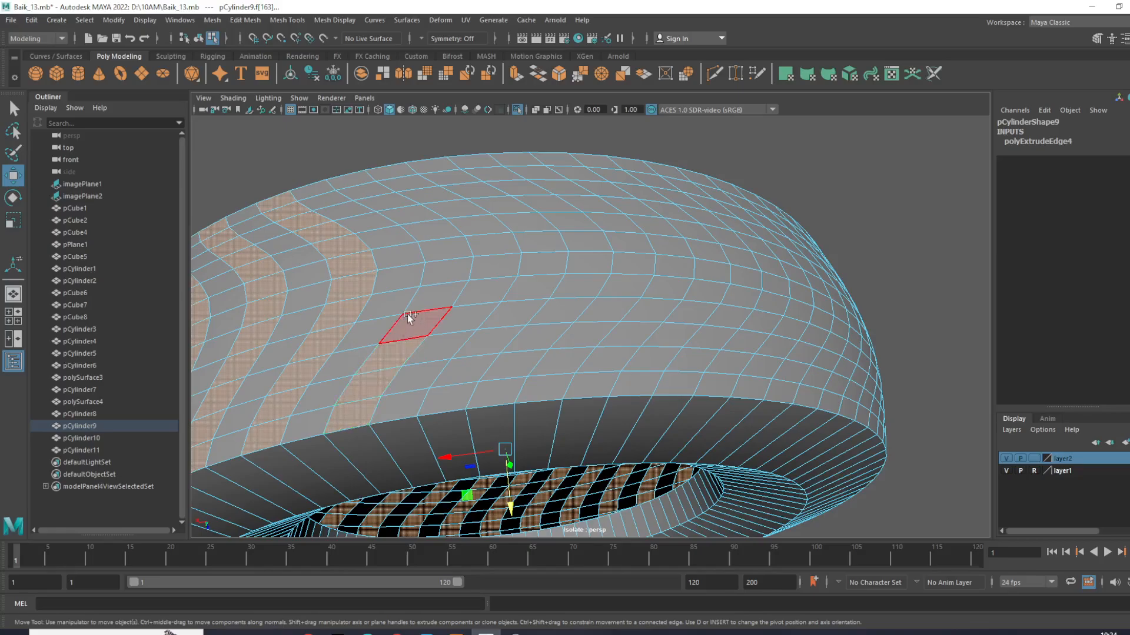
shift+click(418, 294)
shift+click(429, 227)
shift+click(406, 214)
shift+click(385, 202)
shift+click(370, 189)
shift+click(361, 180)
- Leave one row unselected and add the following V-shaped face row to the tread selection
shift+click(435, 165)
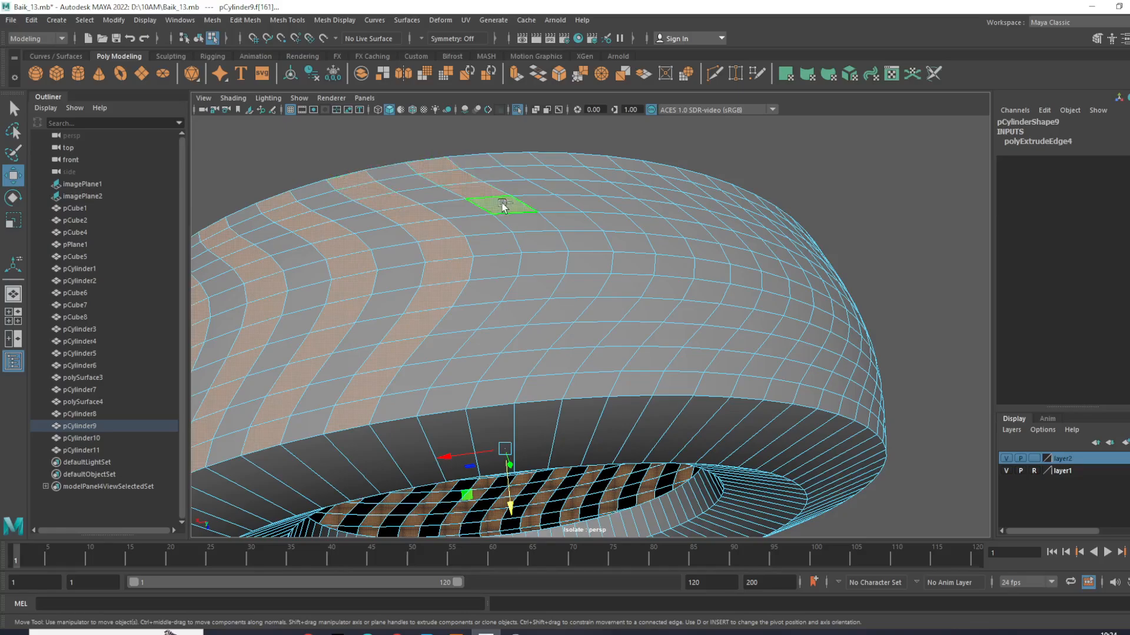
shift+click(524, 228)
shift+click(532, 250)
shift+click(504, 324)
shift+click(468, 370)
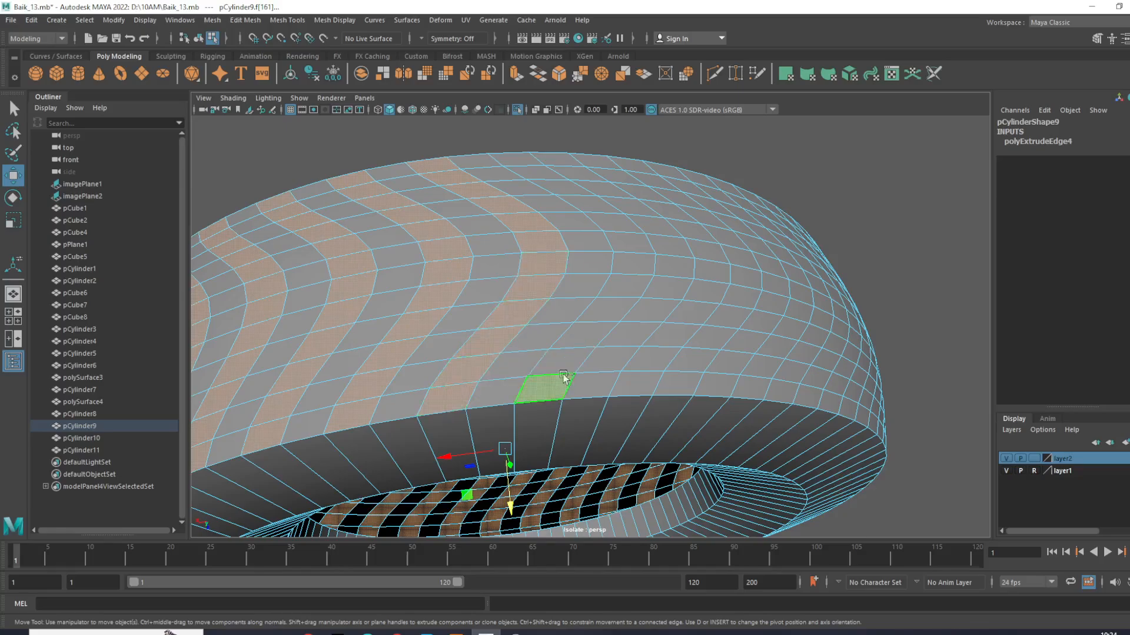
- Select the faces of another alternate V-shaped row, working from the near sidewall over the tread's crown
shift+click(586, 340)
shift+click(599, 307)
shift+click(615, 289)
shift+click(627, 262)
shift+click(630, 244)
shift+click(597, 222)
shift+click(585, 203)
shift+click(559, 186)
- Add the remaining faces of the partly selected V-shaped row on the other half of the tread
alt+drag(538, 172, 625, 328)
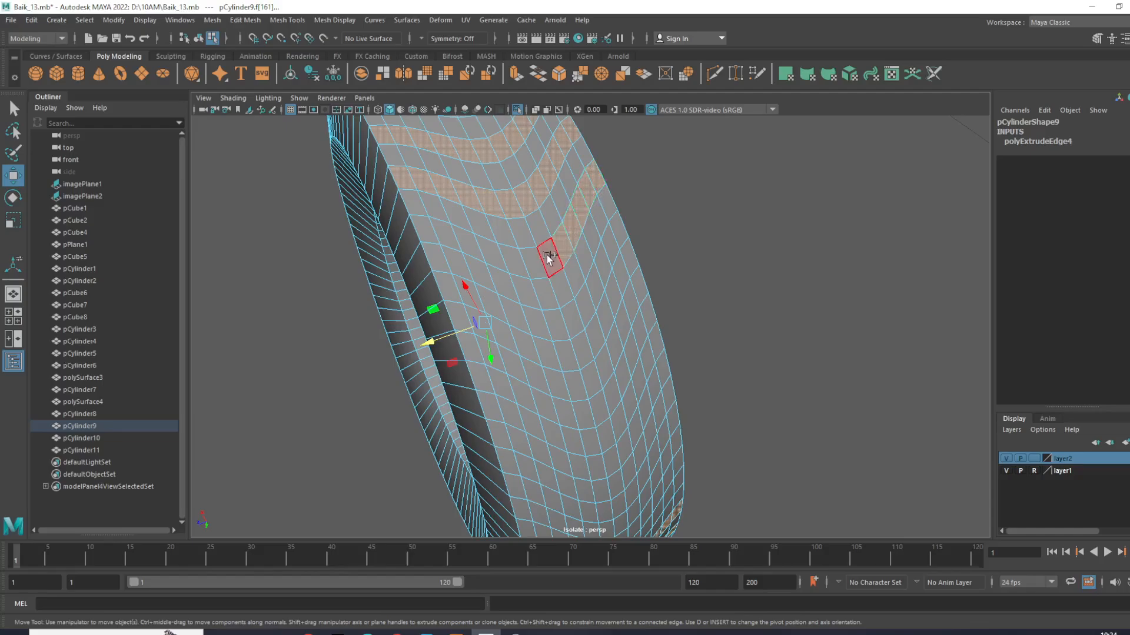
shift+click(533, 263)
shift+click(477, 253)
scroll(531, 313, down, 10)
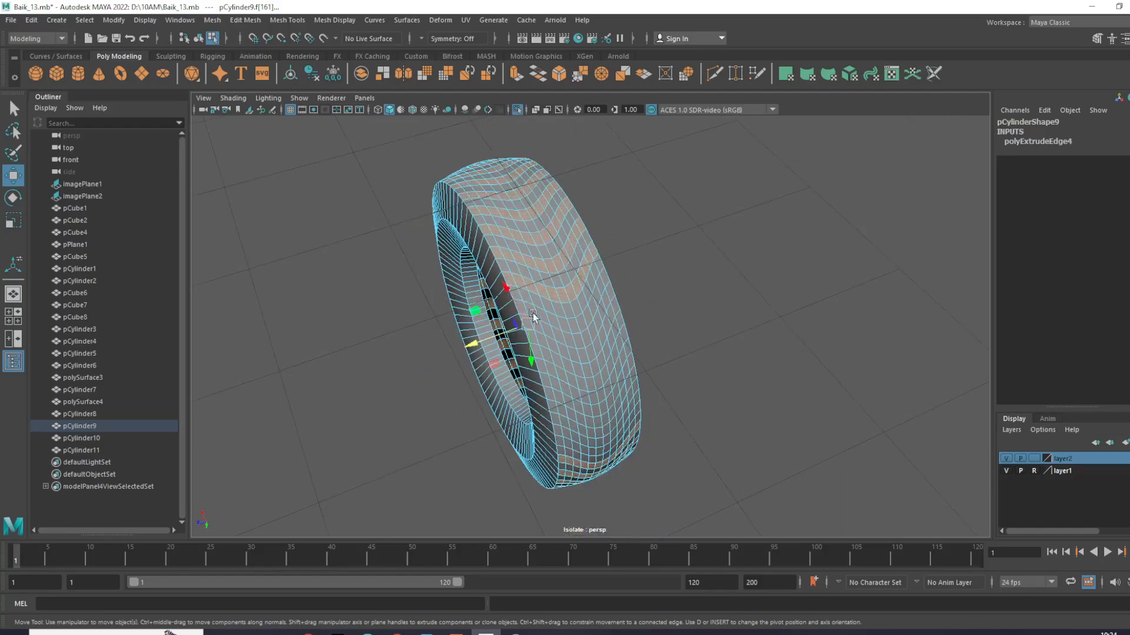
- Skip one row and select the next V-shaped face row across the full tread width
scroll(536, 289, up, 4)
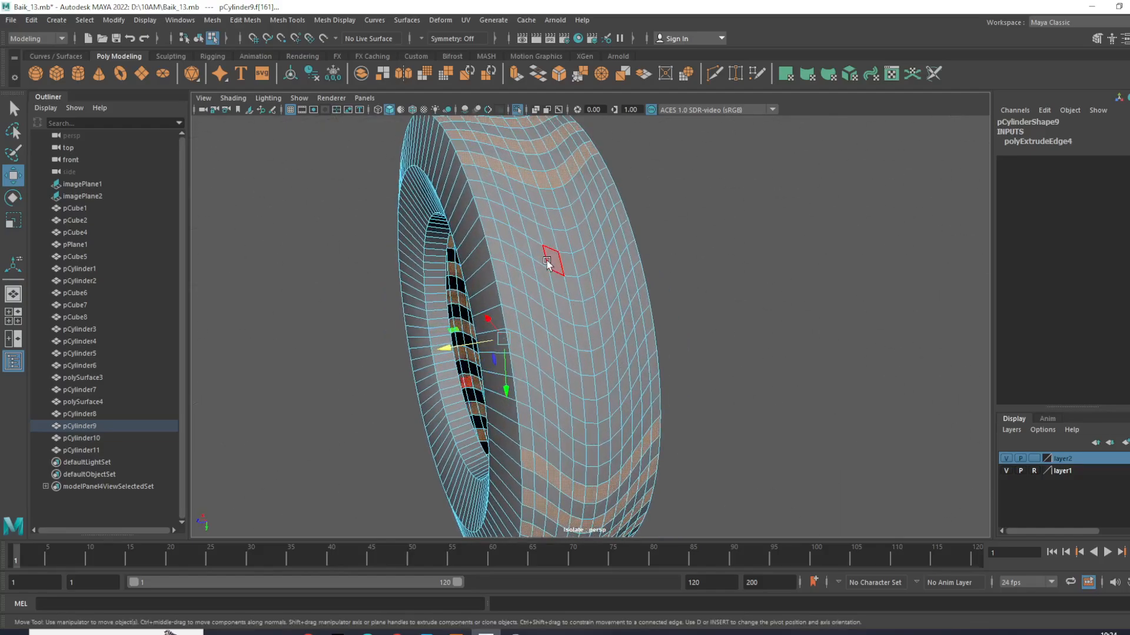
scroll(546, 260, up, 5)
shift+click(446, 292)
shift+click(458, 298)
shift+click(495, 313)
shift+click(514, 320)
shift+click(544, 329)
shift+click(568, 335)
shift+click(589, 332)
shift+click(603, 322)
shift+click(617, 299)
shift+click(631, 271)
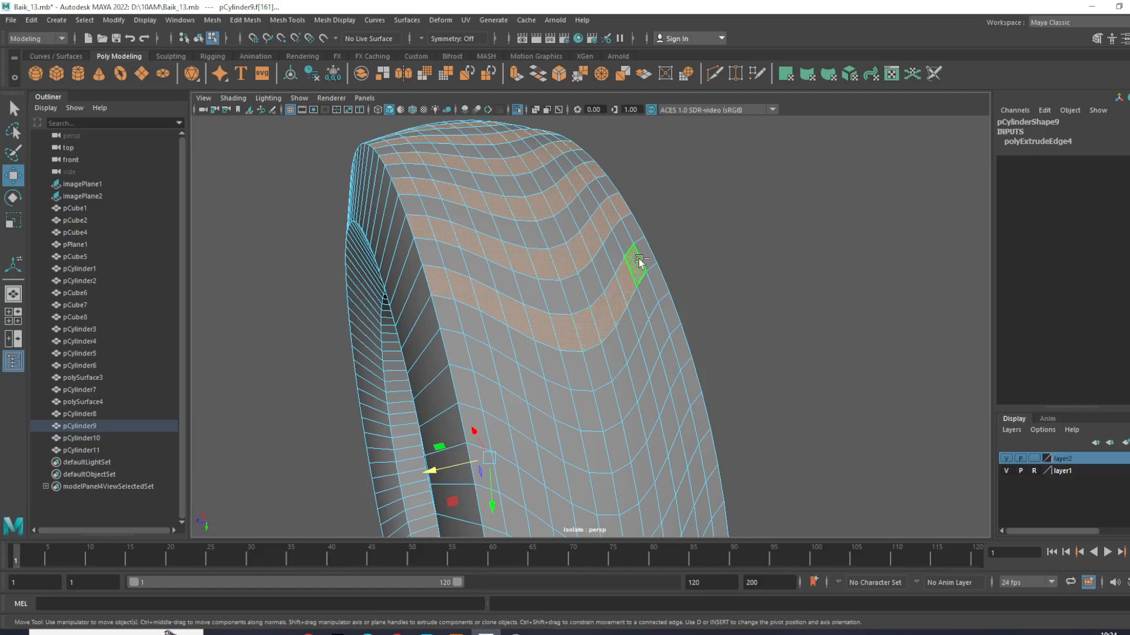
- Add one more alternate V-shaped row from tread edge to tread edge, leaving a row between
shift+click(674, 321)
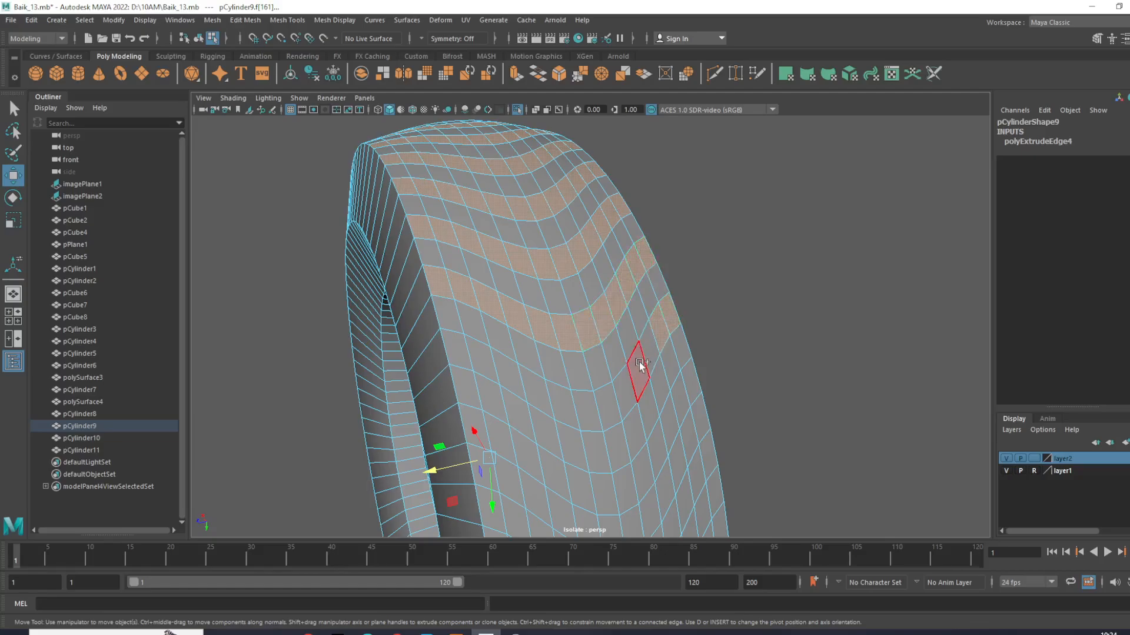
shift+click(650, 353)
shift+click(609, 402)
shift+click(622, 402)
shift+click(566, 410)
shift+click(586, 416)
shift+click(534, 398)
shift+click(511, 378)
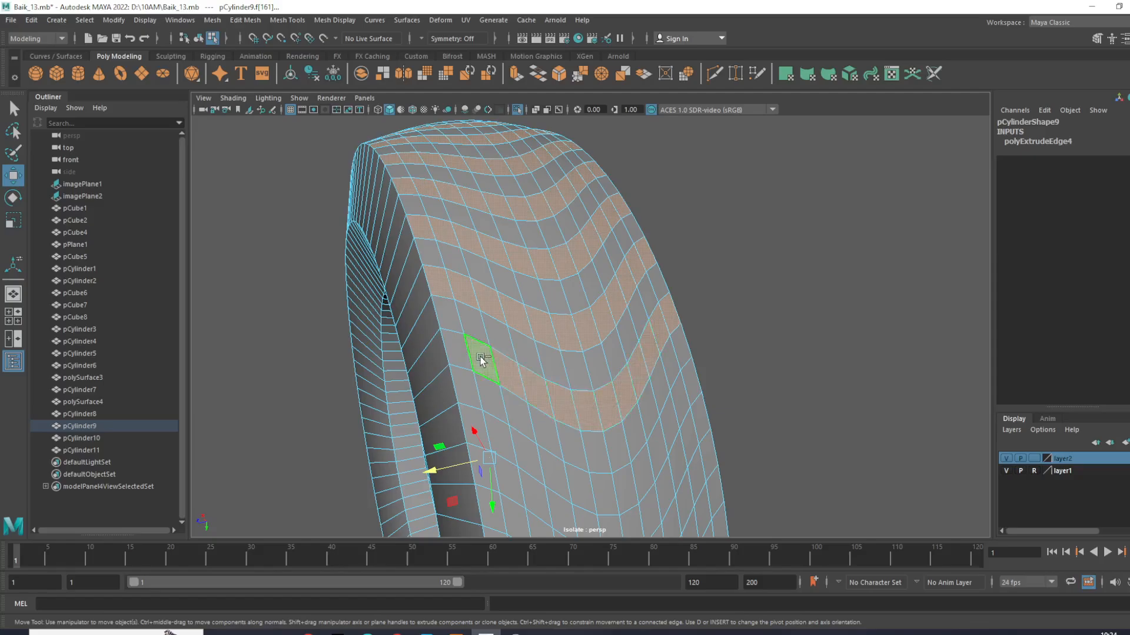
alt+drag(457, 350, 541, 329)
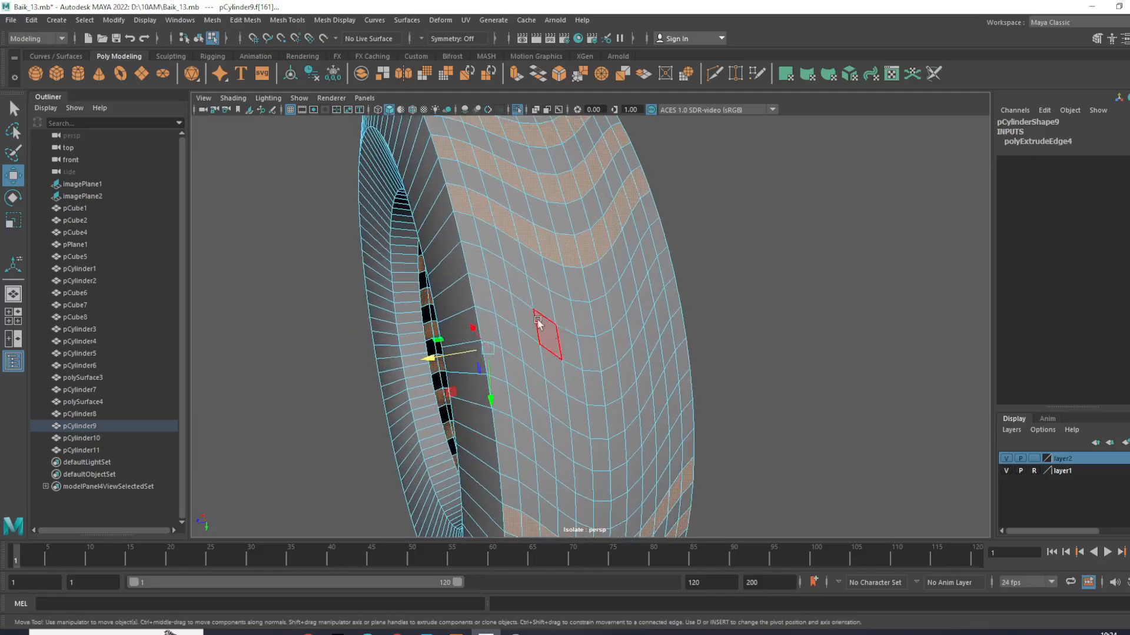
- Extend the selection around the tire with the next full-width V-shaped row after an unselected one
shift+click(476, 271)
shift+click(519, 285)
shift+click(496, 273)
shift+click(540, 299)
shift+click(562, 312)
shift+click(583, 317)
shift+click(600, 316)
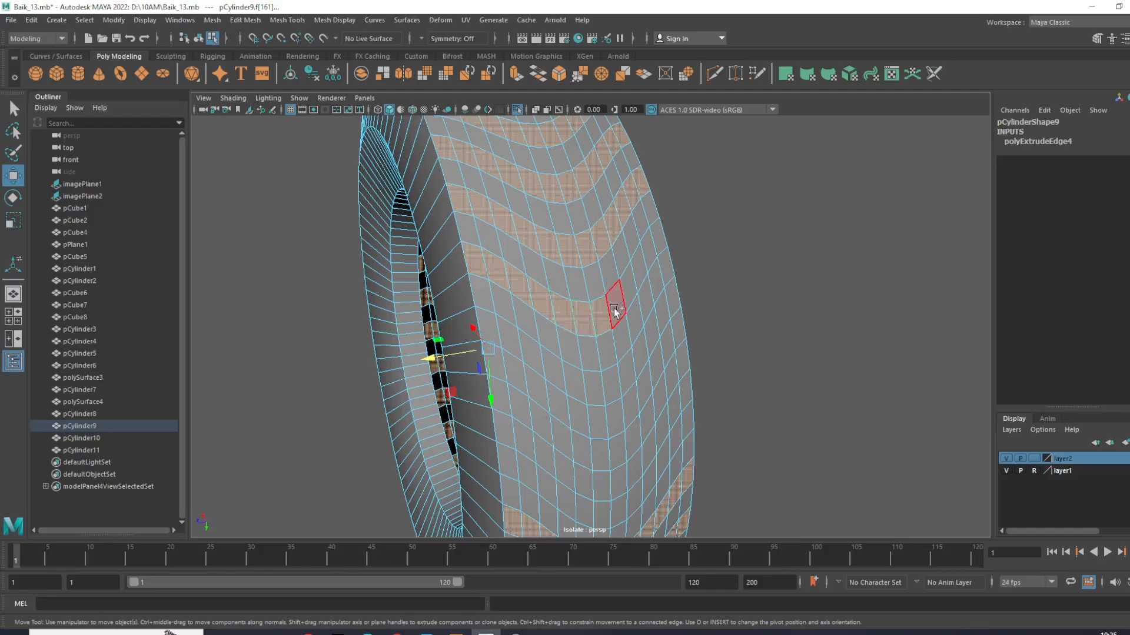
shift+click(629, 292)
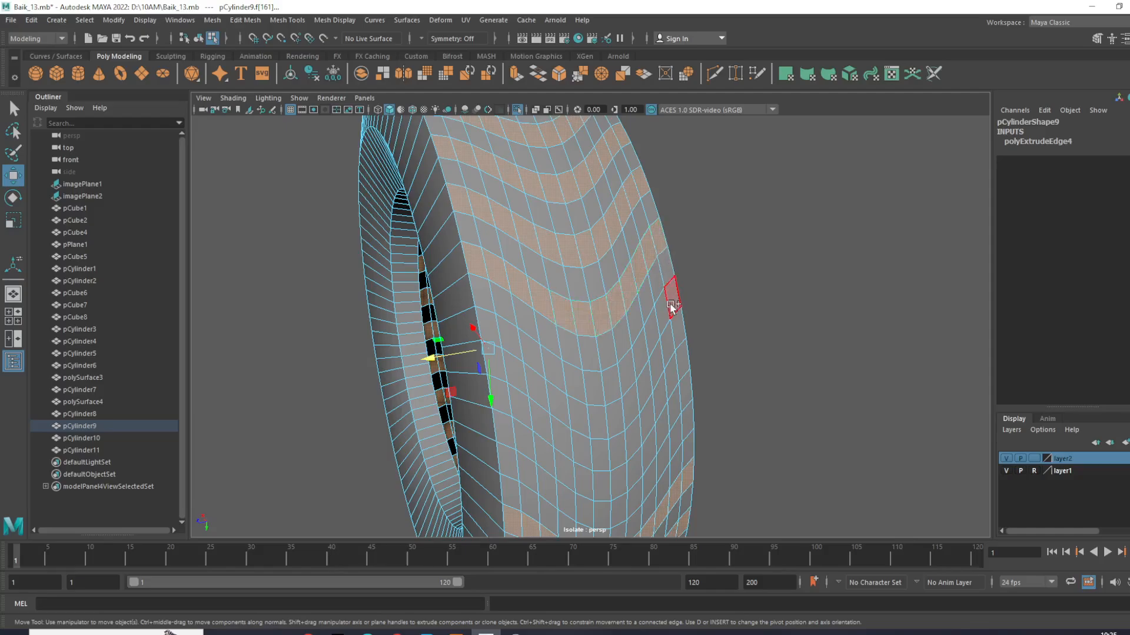
- Select the remaining alternate V-shaped rows so the pattern closes around the whole tread
shift+click(652, 340)
shift+click(642, 355)
shift+click(625, 374)
shift+click(611, 385)
shift+click(590, 388)
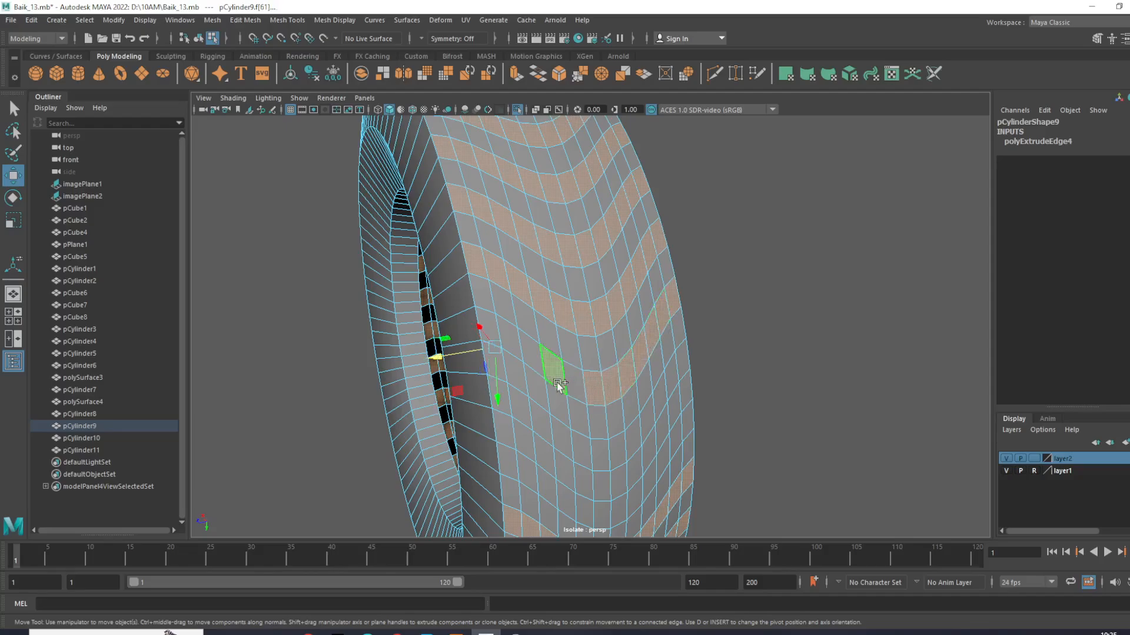
shift+click(531, 348)
shift+click(515, 335)
shift+click(491, 326)
scroll(599, 374, down, 3)
alt+drag(598, 374, 588, 344)
scroll(609, 374, up, 3)
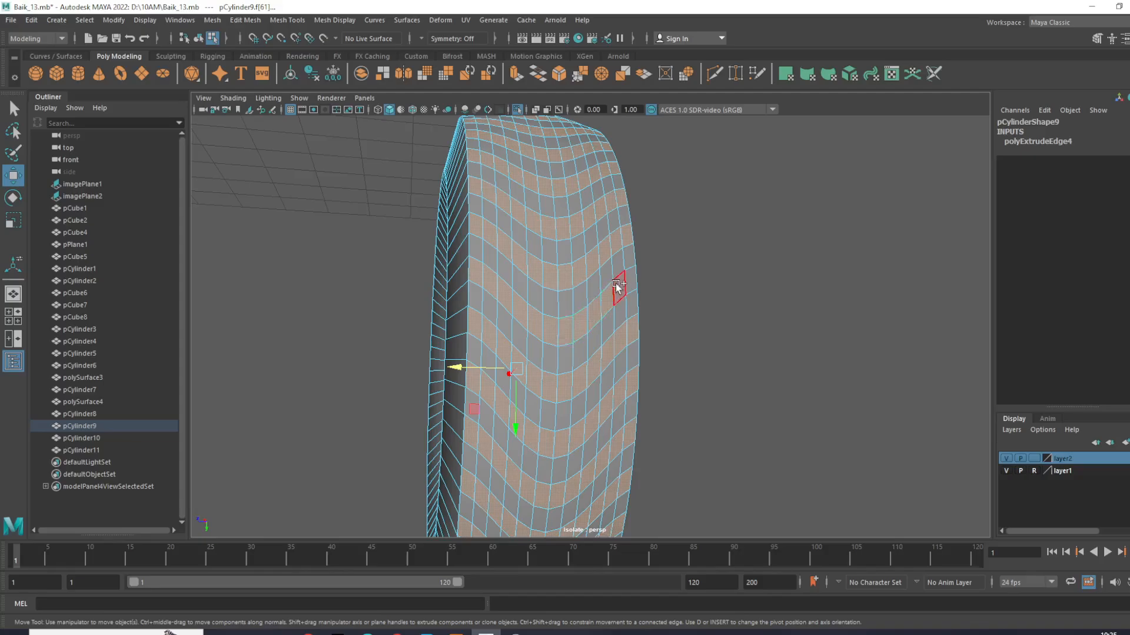
- Examine the alternating face selection all around the tire for missed or stray faces
scroll(650, 303, down, 9)
alt+drag(651, 305, 861, 327)
scroll(650, 385, up, 8)
scroll(767, 355, up, 5)
alt+drag(766, 355, 607, 355)
mouse_move(613, 291)
ctrl+mouse_down()
mouse_move(675, 371)
mouse_move(570, 424)
mouse_move(500, 415)
mouse_move(513, 373)
mouse_move(605, 310)
ctrl+mouse_up()
scroll(674, 368, down, 5)
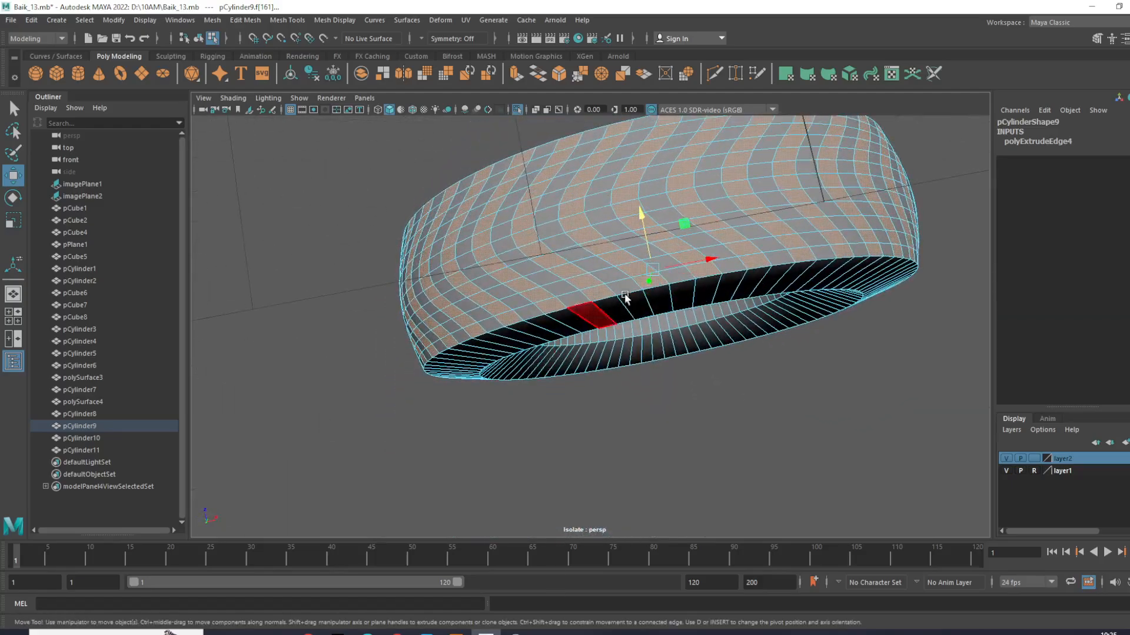
shift+right_drag(684, 249, 684, 286)
alt+drag(677, 283, 600, 247)
- Try to extrude the selected tread faces
alt+middle_drag(535, 241, 247, 363)
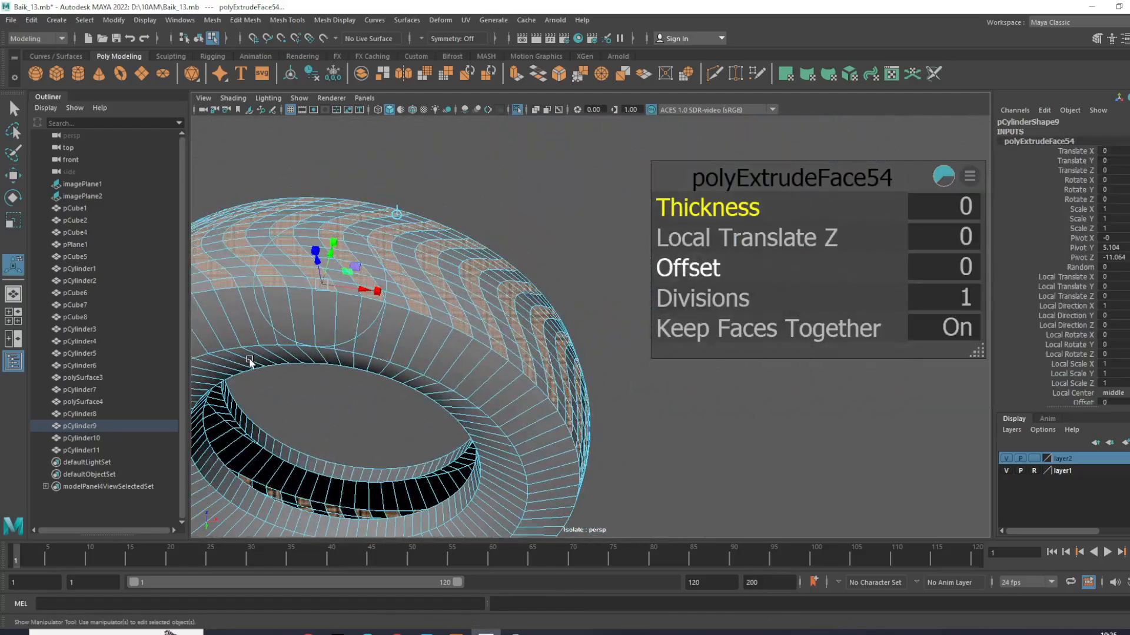
alt+drag(247, 363, 374, 352)
drag(363, 272, 416, 257)
scroll(471, 394, down, 2)
key(ctrl+z)
- Go around the tire and correct individual faces in the alternating tread selection
scroll(517, 347, up, 2)
right_drag(591, 312, 675, 242)
click(603, 190)
scroll(618, 236, down, 4)
alt+drag(624, 254, 472, 453)
click(501, 404)
scroll(534, 372, up, 4)
alt+drag(537, 370, 315, 344)
scroll(618, 362, up, 4)
alt+drag(650, 368, 631, 367)
right_drag(564, 279, 561, 238)
double_click(528, 218)
- Extrude the selected V-shaped rows outward as raised tread blocks, and return to object mode
scroll(541, 235, down, 4)
alt+drag(552, 250, 529, 315)
key(w)
scroll(760, 238, up, 4)
right_drag(683, 209, 738, 189)
alt+drag(742, 218, 733, 282)
click(806, 214)
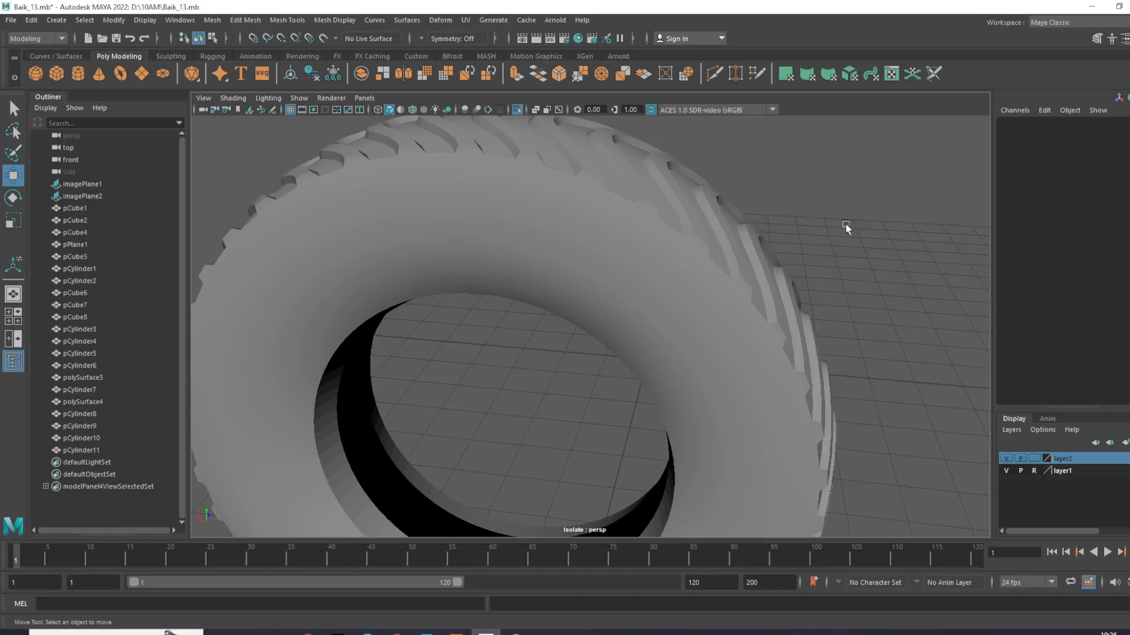
- Insert supporting edge loops on the first sidewall, beside its middle crease and near the inner rim opening
alt+drag(845, 224, 673, 292)
click(673, 292)
shift+right_drag(761, 242, 666, 293)
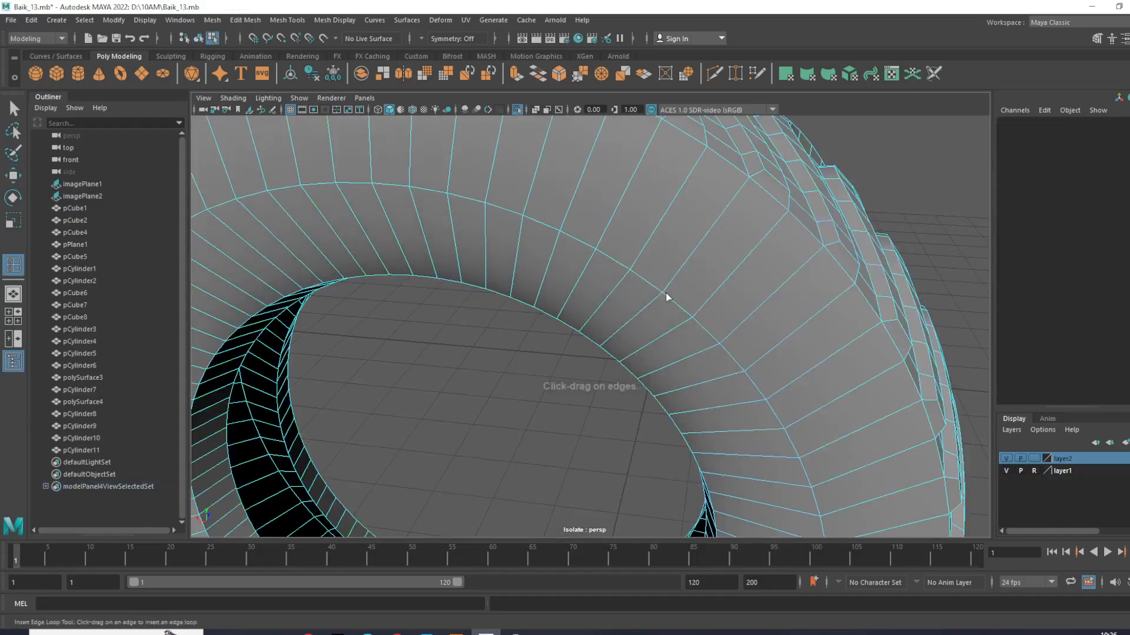
drag(702, 297, 686, 325)
drag(630, 355, 627, 358)
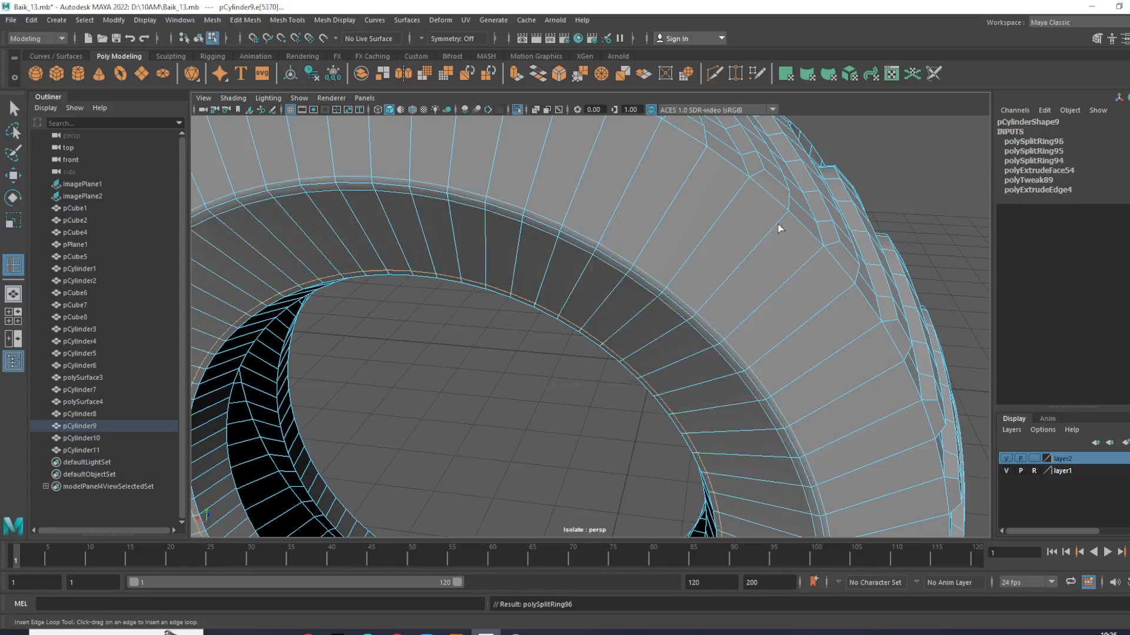
- Insert matching edge loops on the opposite sidewall near the tread, around the middle crease and at the rim opening
scroll(783, 222, down, 5)
drag(784, 222, 516, 312)
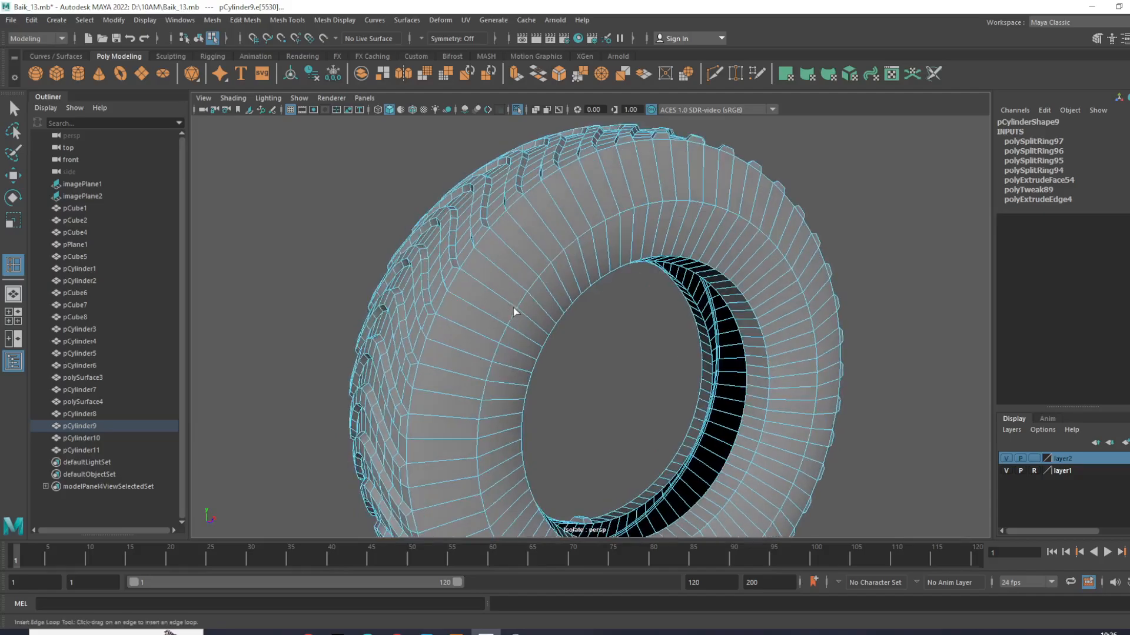
drag(478, 254, 479, 255)
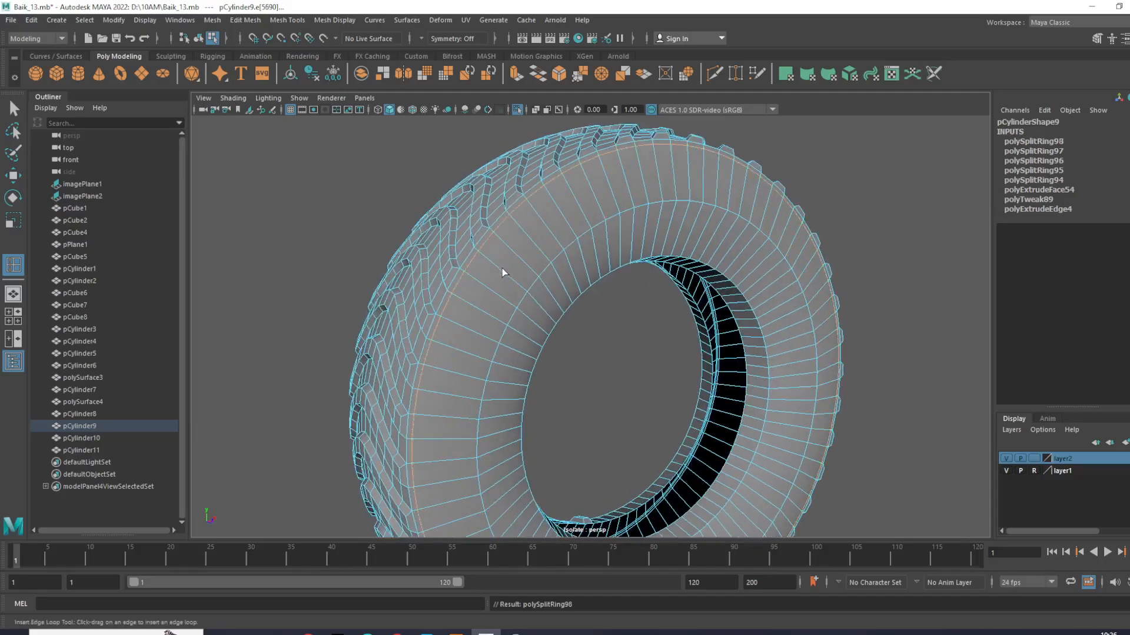
drag(521, 287, 529, 299)
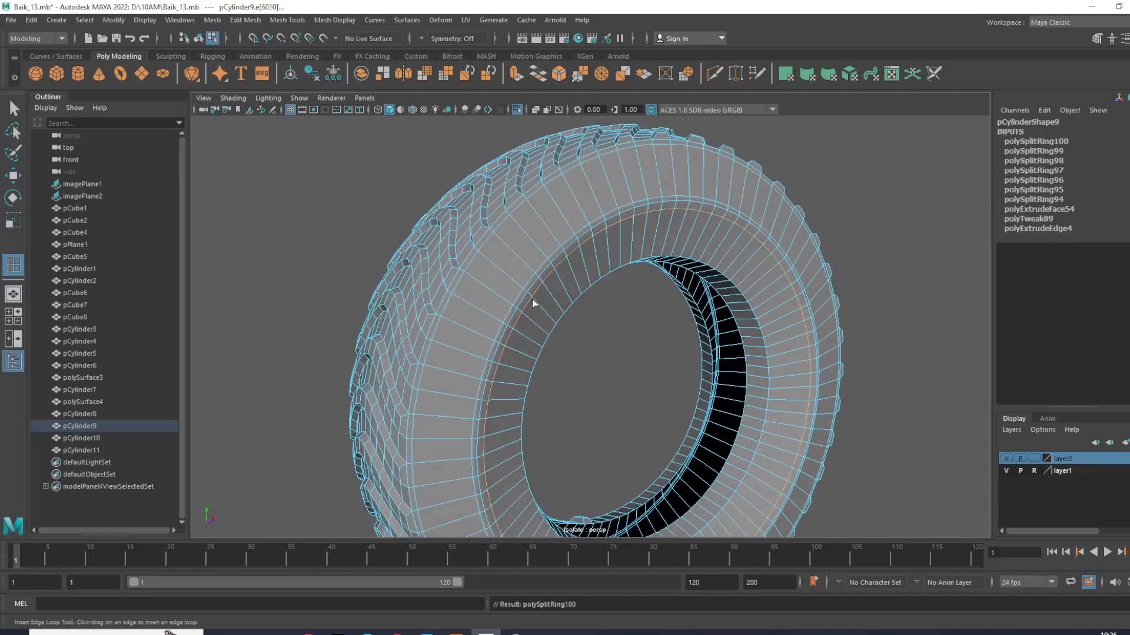
click(553, 321)
key(w)
click(826, 175)
- End the tire's isolation and view it together with the rest of the motorcycle
alt+right_drag(825, 175, 759, 259)
alt+drag(759, 260, 946, 310)
alt+right_drag(945, 310, 873, 418)
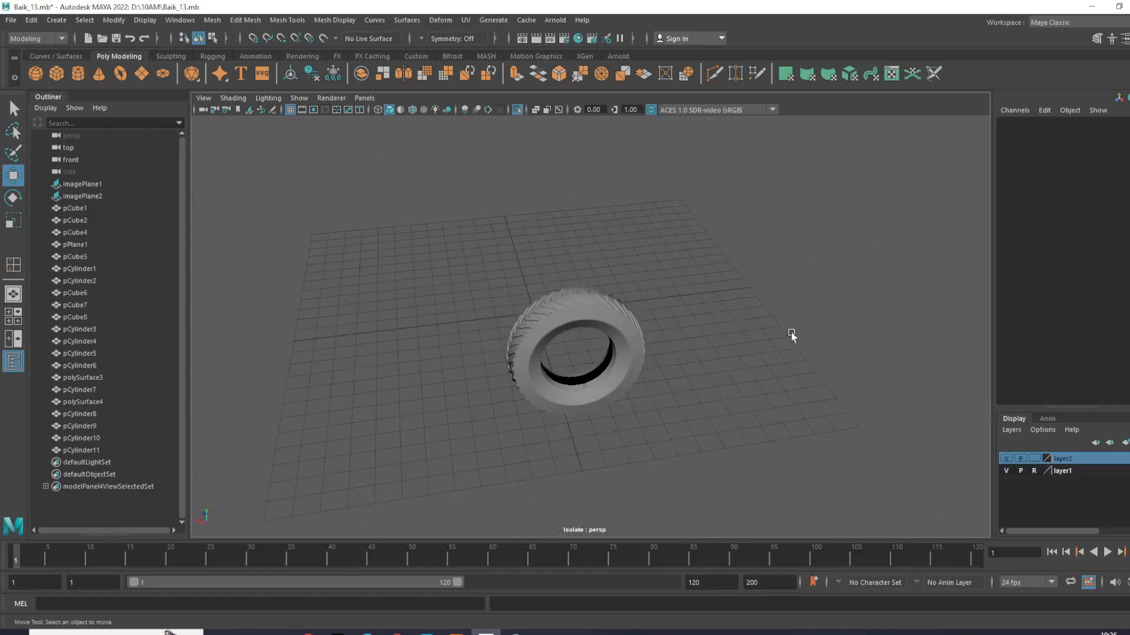
click(518, 112)
alt+drag(601, 226, 824, 249)
scroll(620, 324, up, 4)
click(603, 270)
scroll(604, 274, up, 2)
click(651, 350)
alt+drag(877, 308, 719, 289)
- Select the plain cylinder pCylinder10 and isolate it in the perspective view
click(446, 287)
scroll(445, 287, down, 3)
alt+middle_drag(446, 287, 506, 239)
scroll(506, 238, up, 2)
alt+drag(506, 239, 759, 232)
click(517, 112)
alt+drag(529, 294, 596, 250)
right_drag(595, 251, 489, 234)
- In the front view, select the central vertices of pCylinder10 through both caps, covering the two inner rings
key(space)
key(space)
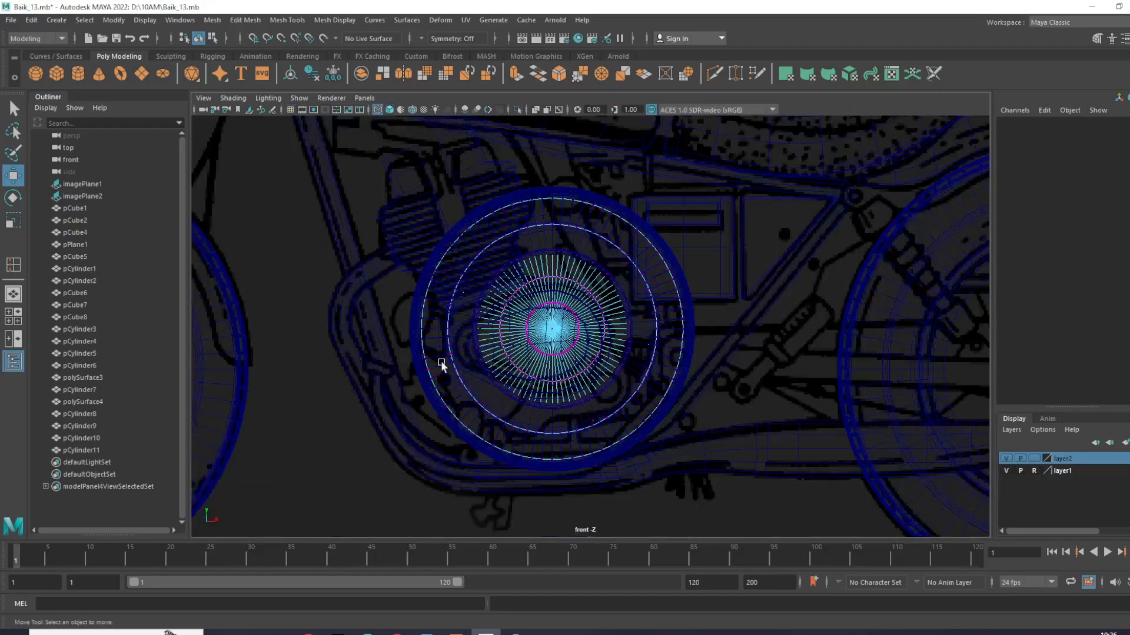
scroll(523, 295, up, 3)
scroll(436, 251, down, 5)
scroll(447, 253, up, 6)
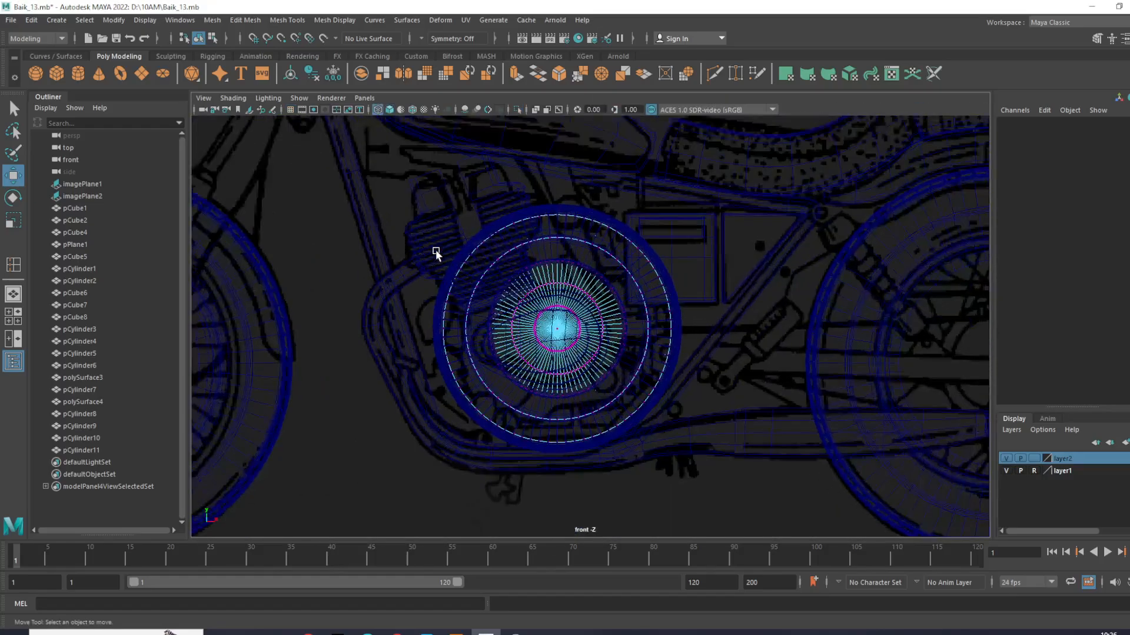
drag(460, 283, 619, 419)
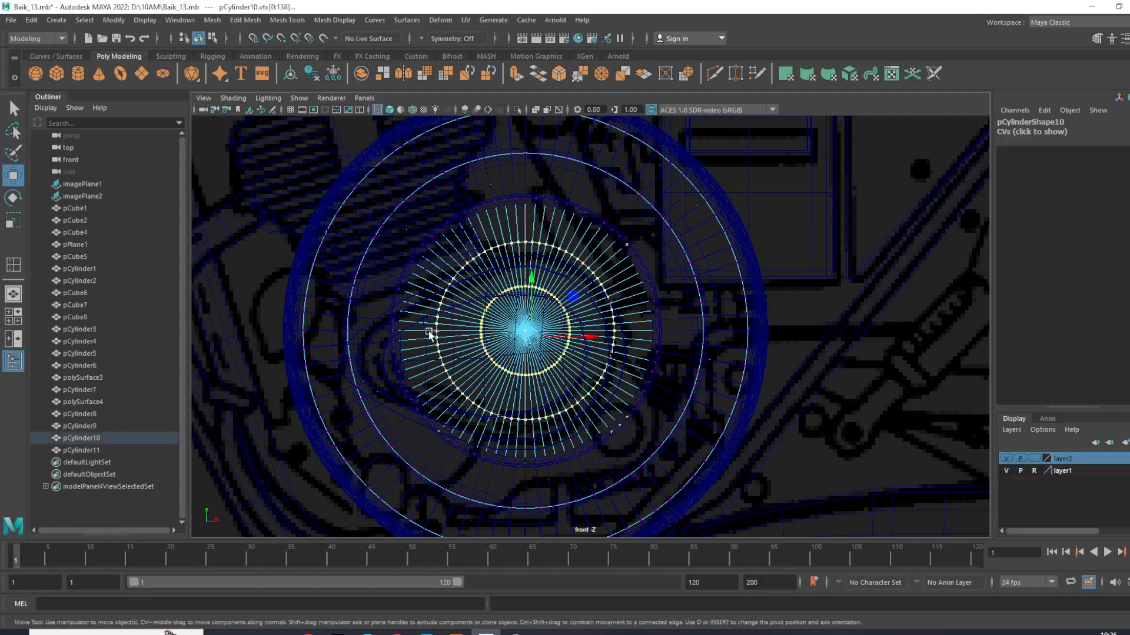
- In the perspective view, clean up the vertex selection on both caps by removing stray vertices outside the two inner rings
key(space)
key(space)
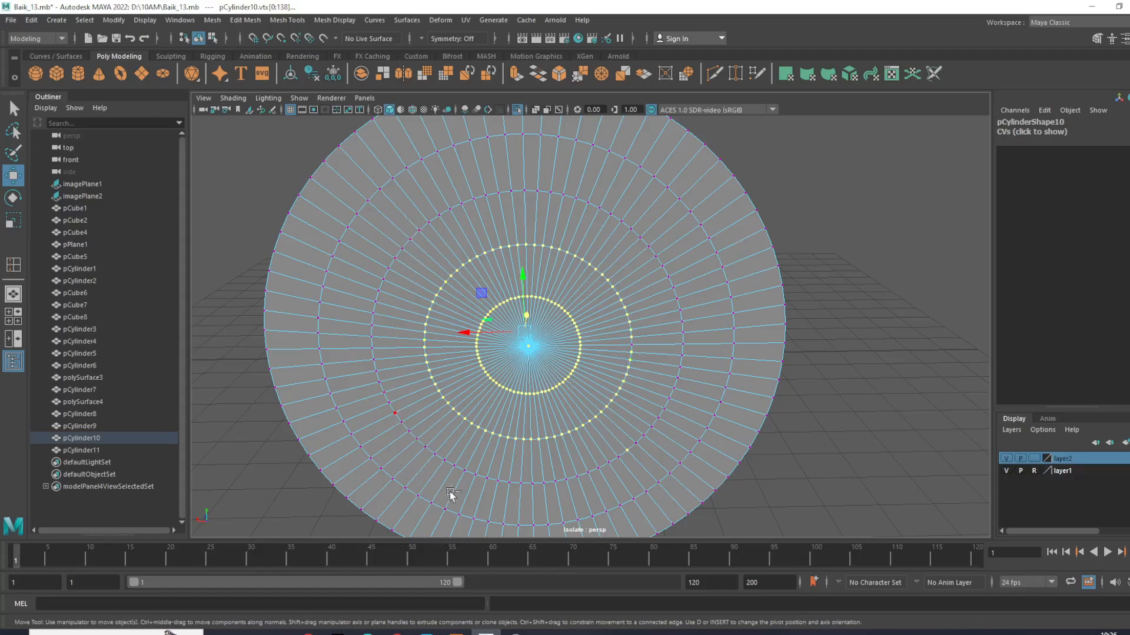
alt+drag(625, 434, 640, 376)
shift+click(605, 365)
scroll(606, 365, down, 3)
alt+drag(776, 406, 554, 447)
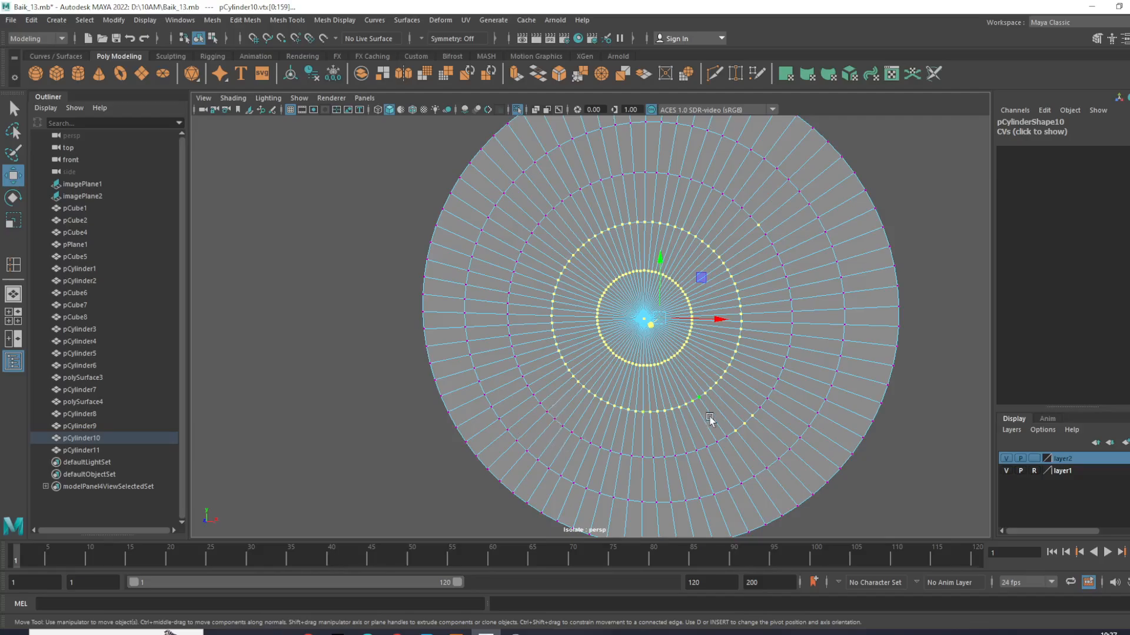
ctrl+drag(726, 405, 816, 445)
ctrl+drag(754, 213, 766, 235)
- Convert the vertex selection to faces and delete the central faces of both caps
ctrl+right_click(786, 248)
click(789, 282)
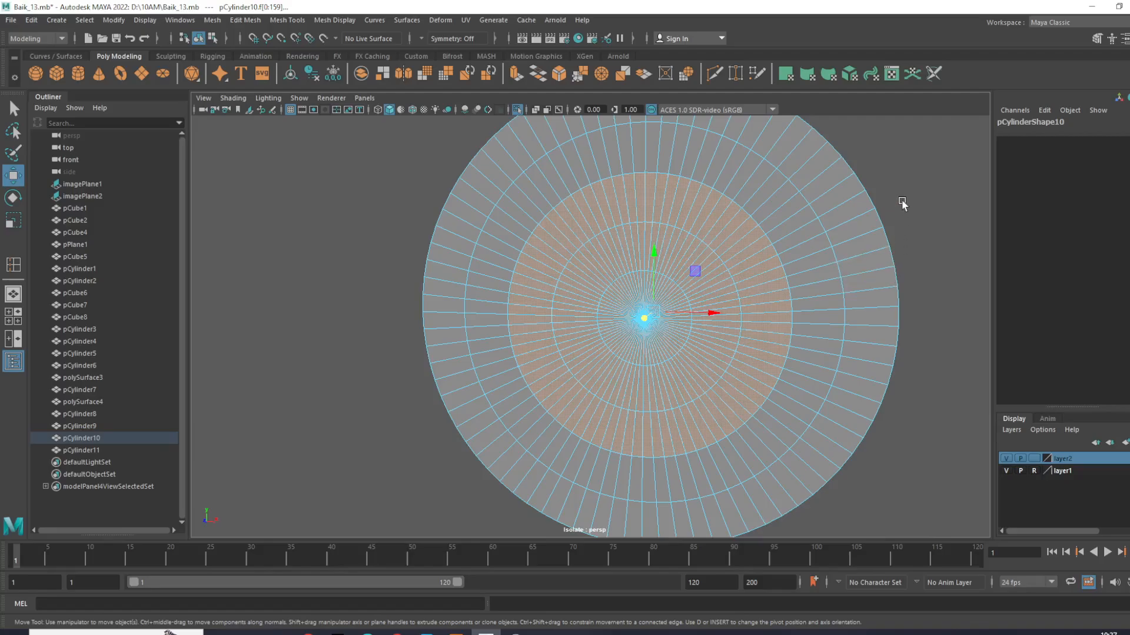
key(Delete)
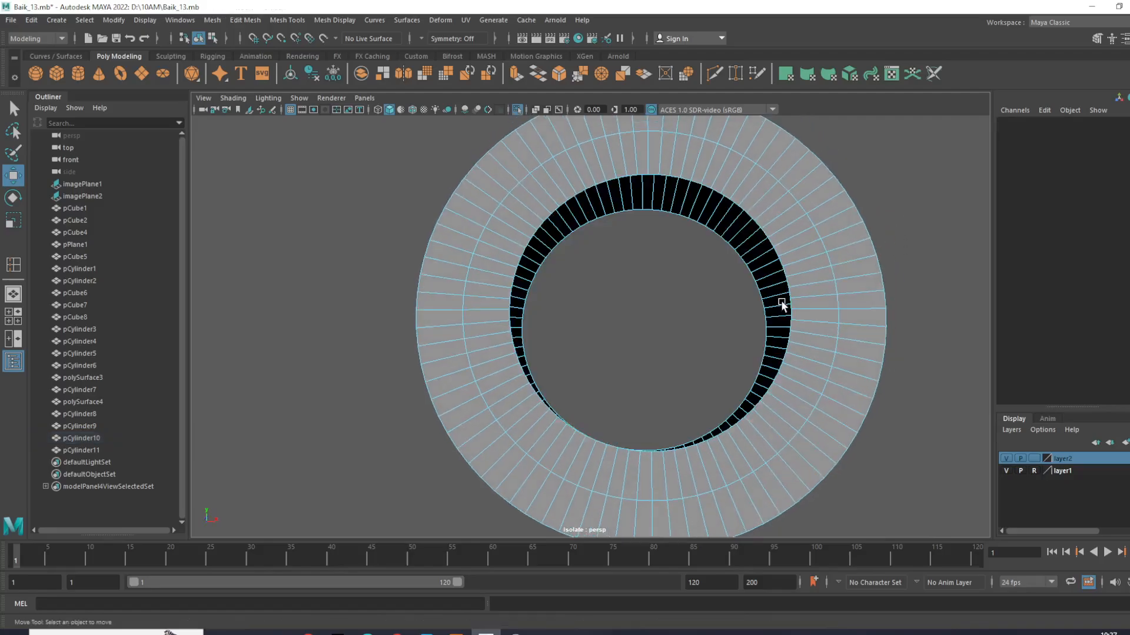
- Switch pCylinder10 to edge selection and select the border edge loops around the openings in both caps
right_click(744, 261)
click(832, 224)
click(880, 256)
alt+drag(672, 346, 765, 376)
scroll(661, 281, up, 3)
alt+middle_drag(661, 282, 670, 362)
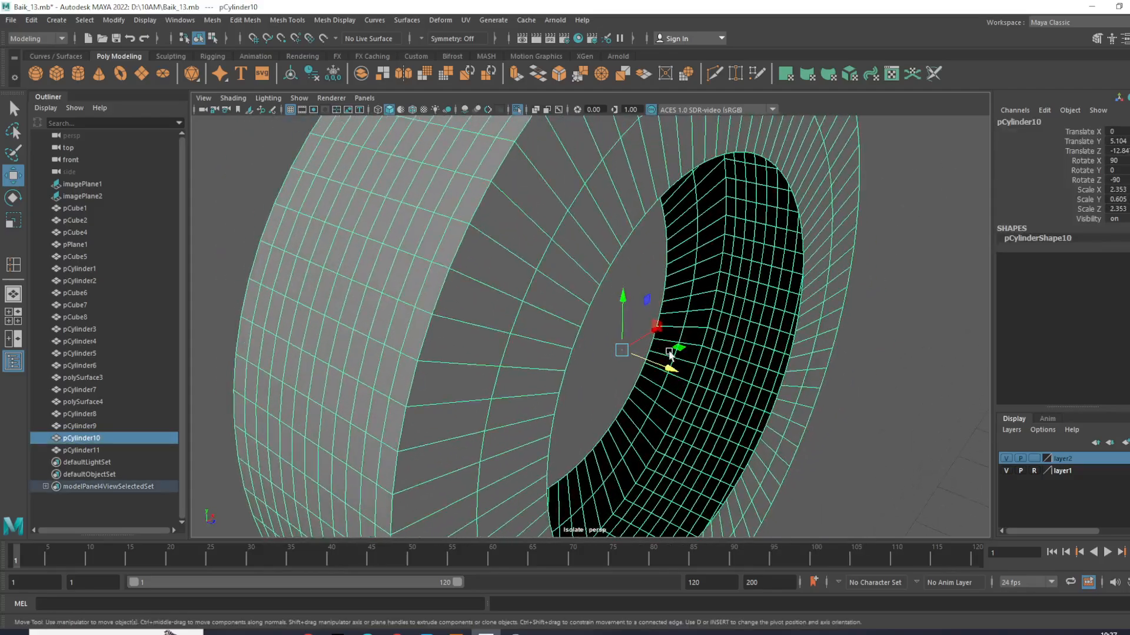
alt+drag(754, 176, 705, 174)
right_drag(706, 175, 701, 146)
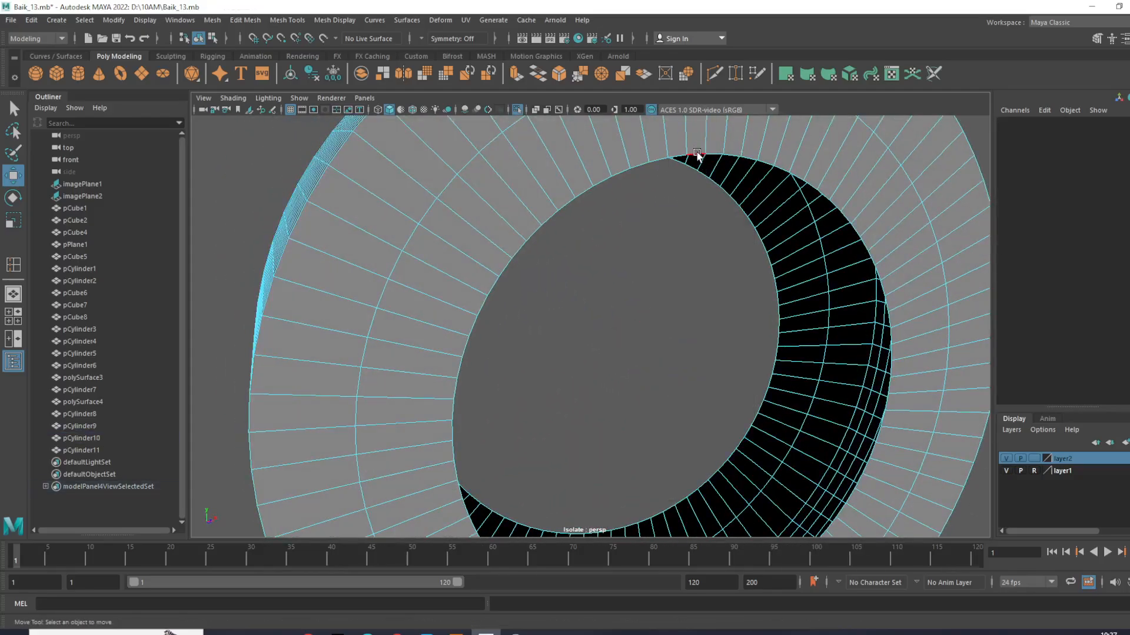
double_click(696, 154)
shift+double_click(771, 268)
- Scale the two opening border loops closer together along the tire's width so the caps slope inward, and deselect them
scroll(772, 269, down, 5)
alt+drag(771, 269, 636, 338)
scroll(706, 383, up, 3)
alt+middle_drag(706, 382, 692, 329)
key(e)
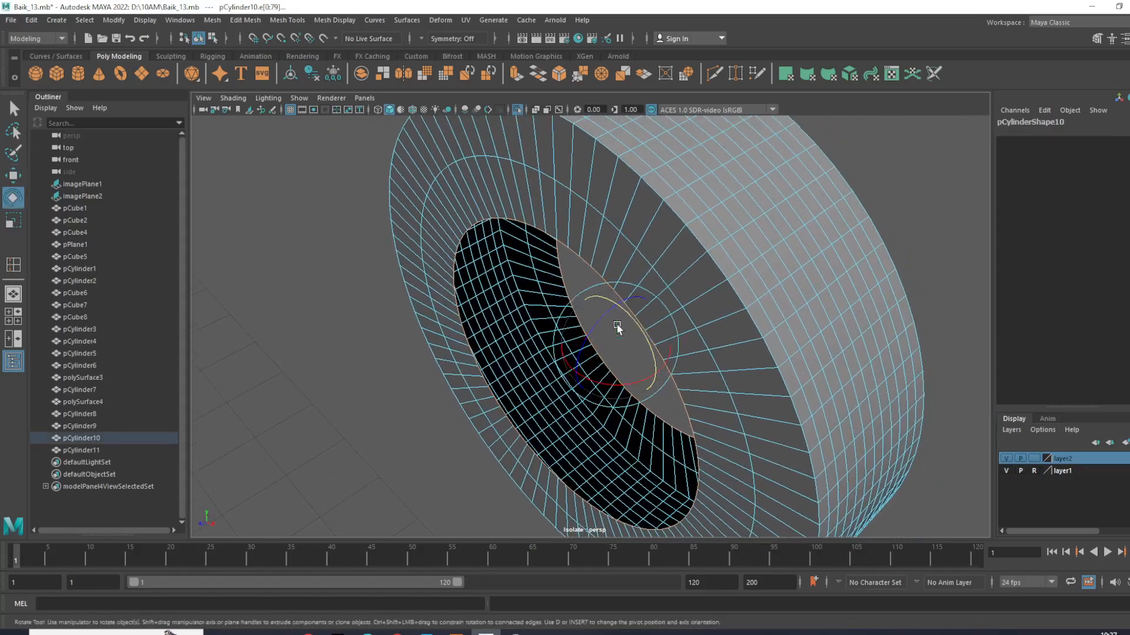
key(r)
drag(580, 368, 743, 365)
click(736, 311)
- Select the middle edge loops on both caps and scale them slightly apart along the tire's width so the sidewalls bulge
scroll(735, 311, down, 5)
alt+drag(733, 309, 635, 283)
scroll(654, 289, up, 5)
alt+middle_drag(657, 290, 664, 342)
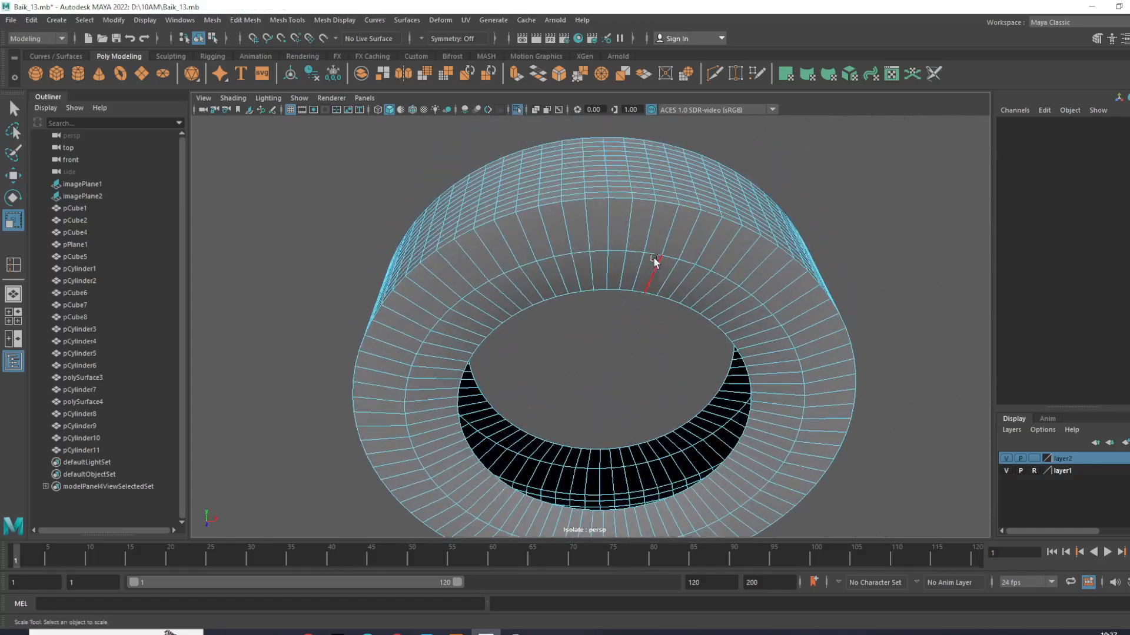
double_click(650, 251)
alt+drag(649, 250, 425, 302)
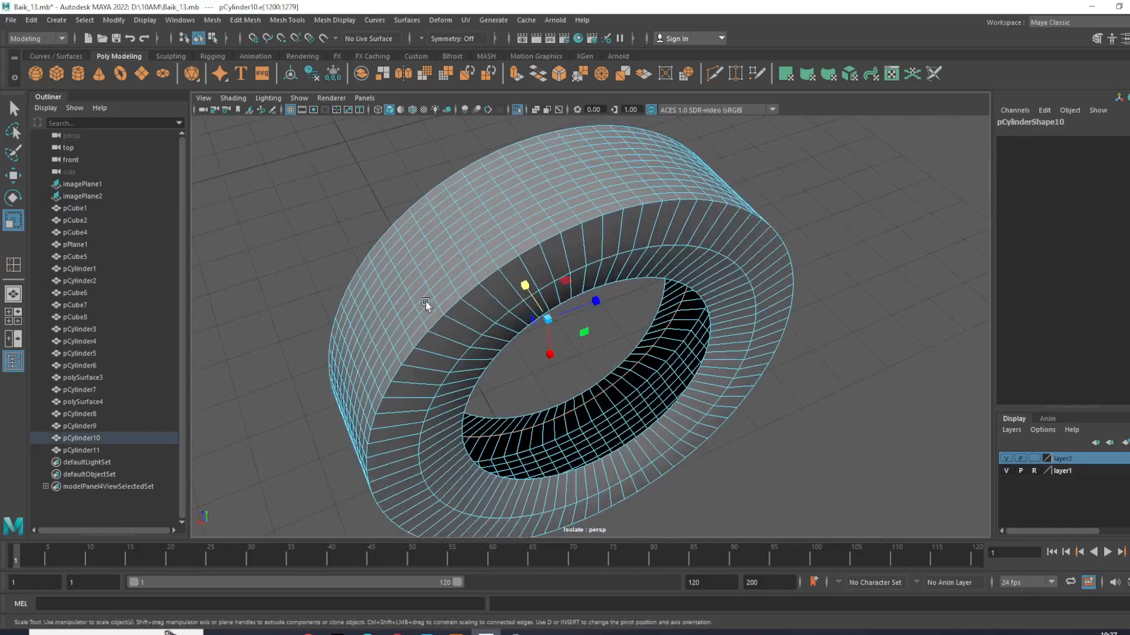
alt+right_drag(426, 302, 563, 302)
double_click(595, 216)
drag(542, 333, 540, 328)
right_drag(638, 267, 700, 231)
click(898, 187)
- Check the reshaped tire without a selection, and reselect the border edge loops around both center openings
alt+drag(859, 224, 681, 248)
click(681, 248)
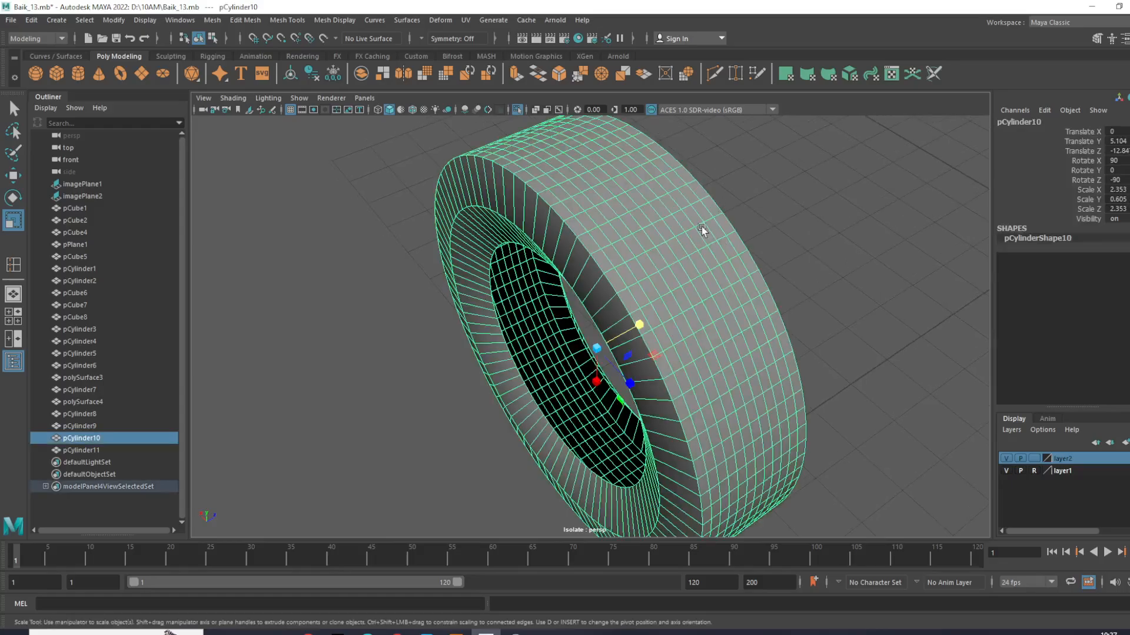
key(w)
click(759, 257)
alt+drag(623, 256, 693, 272)
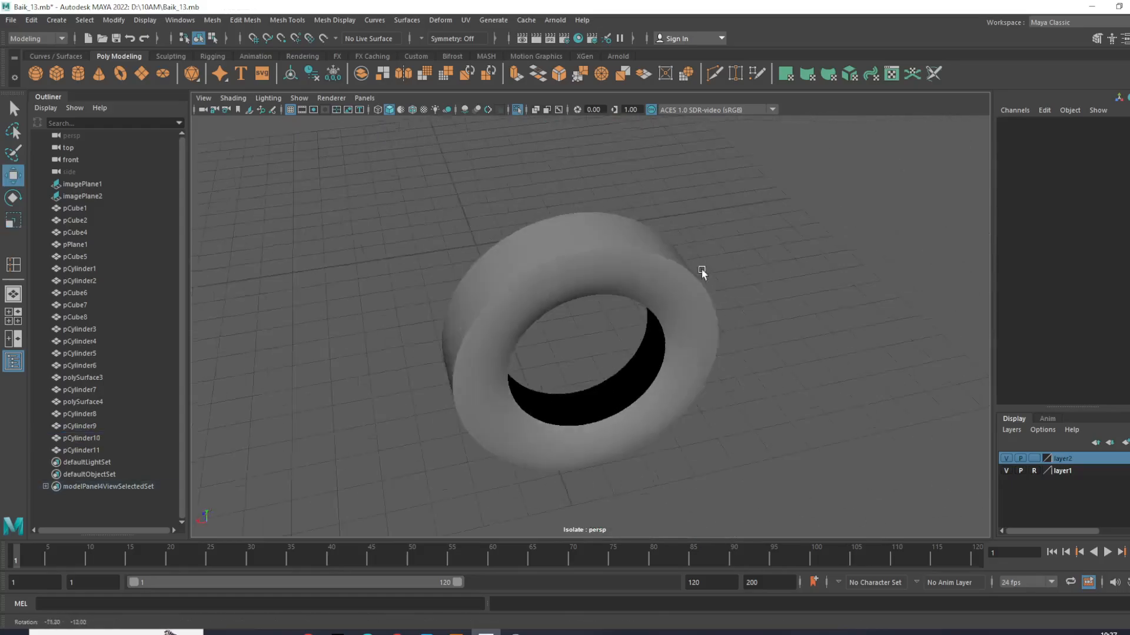
scroll(692, 273, up, 6)
click(749, 348)
right_drag(757, 307, 757, 275)
double_click(739, 398)
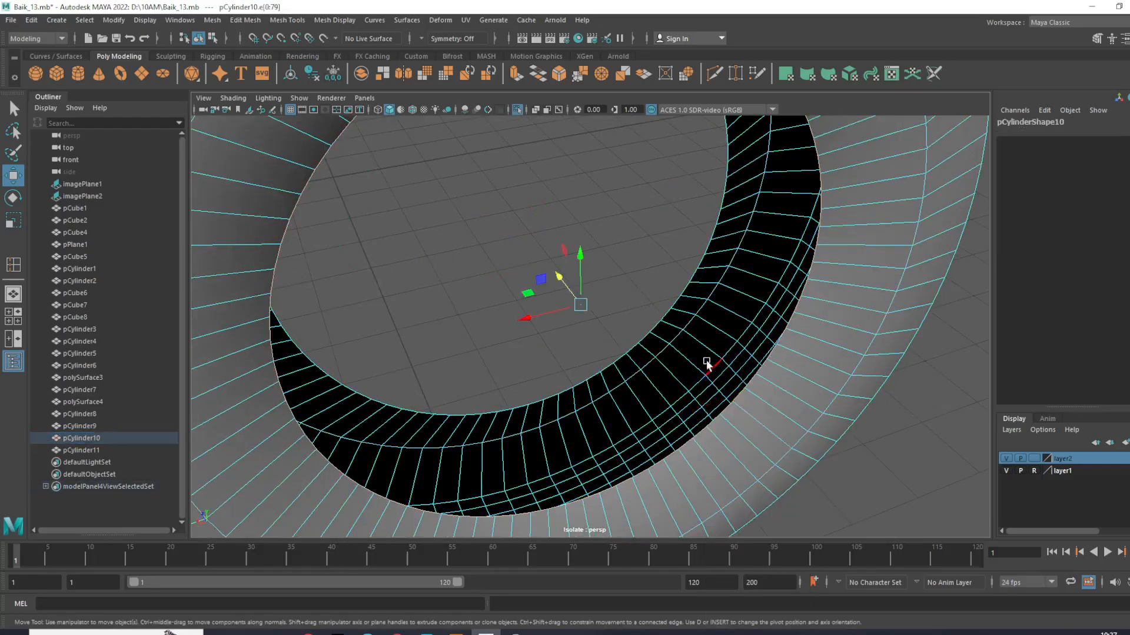
shift+double_click(656, 326)
- Extrude the selected border edge loops around both center openings of pCylinder10
scroll(654, 329, down, 5)
alt+drag(641, 344, 794, 344)
alt+middle_drag(633, 338, 676, 332)
key(e)
key(w)
shift+right_drag(576, 281, 555, 317)
alt+drag(555, 318, 644, 375)
key(e)
key(r)
- Scale the extruded border edges inward along the tire's width to form a narrow lip inside each opening
scroll(685, 303, down, 6)
alt+drag(685, 304, 606, 394)
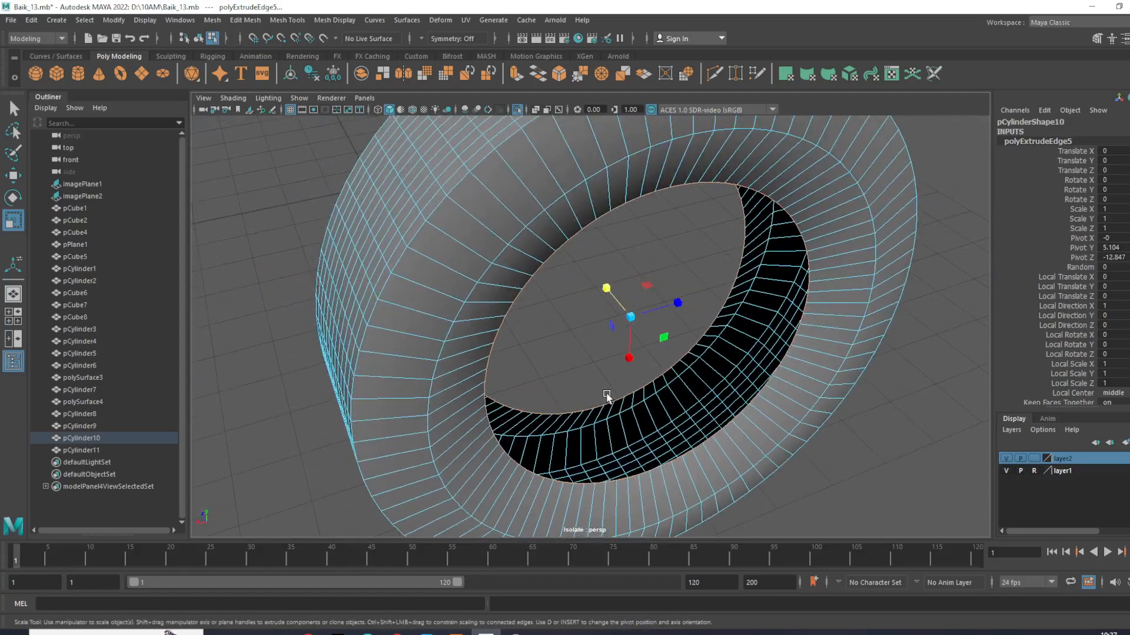
scroll(606, 394, up, 5)
drag(645, 277, 845, 298)
scroll(684, 304, down, 5)
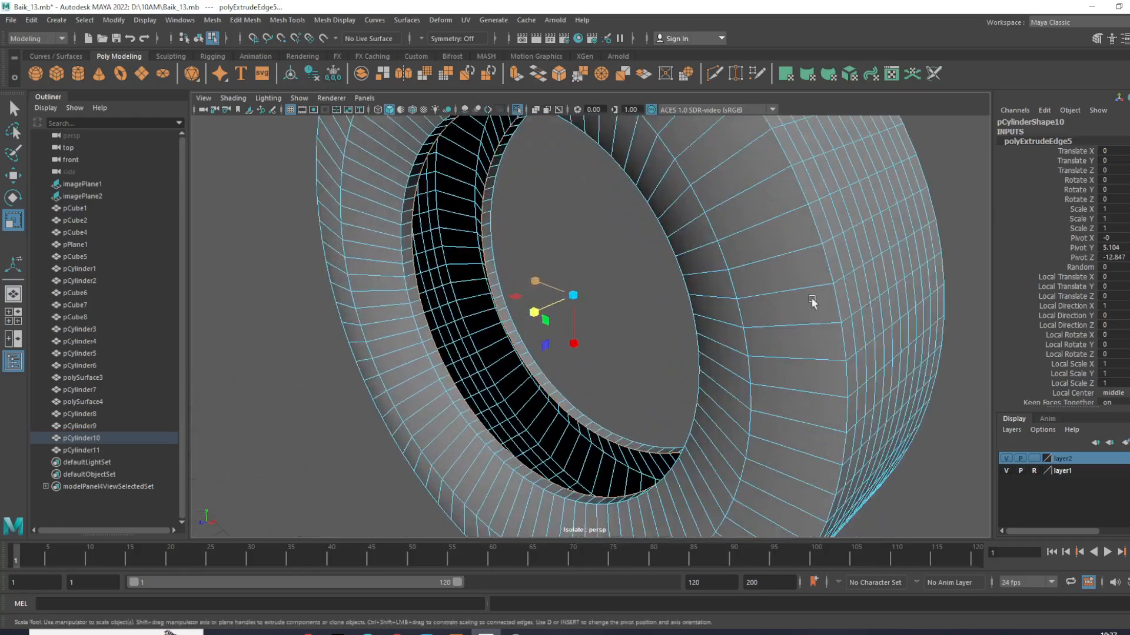
drag(537, 316, 539, 317)
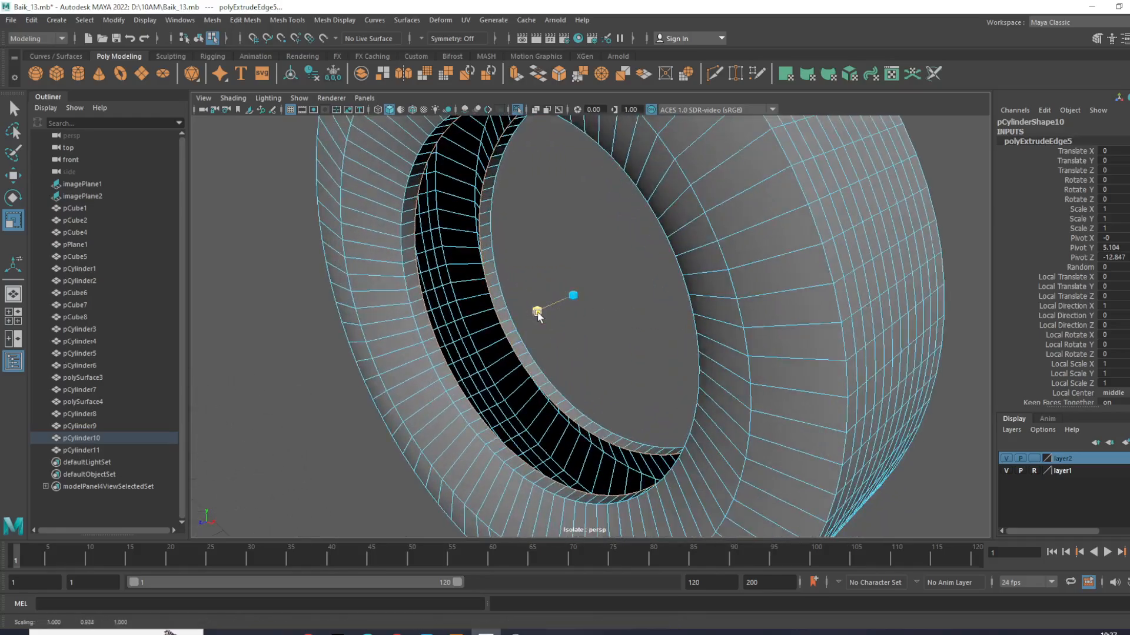
right_drag(411, 304, 468, 285)
click(589, 233)
scroll(589, 233, down, 5)
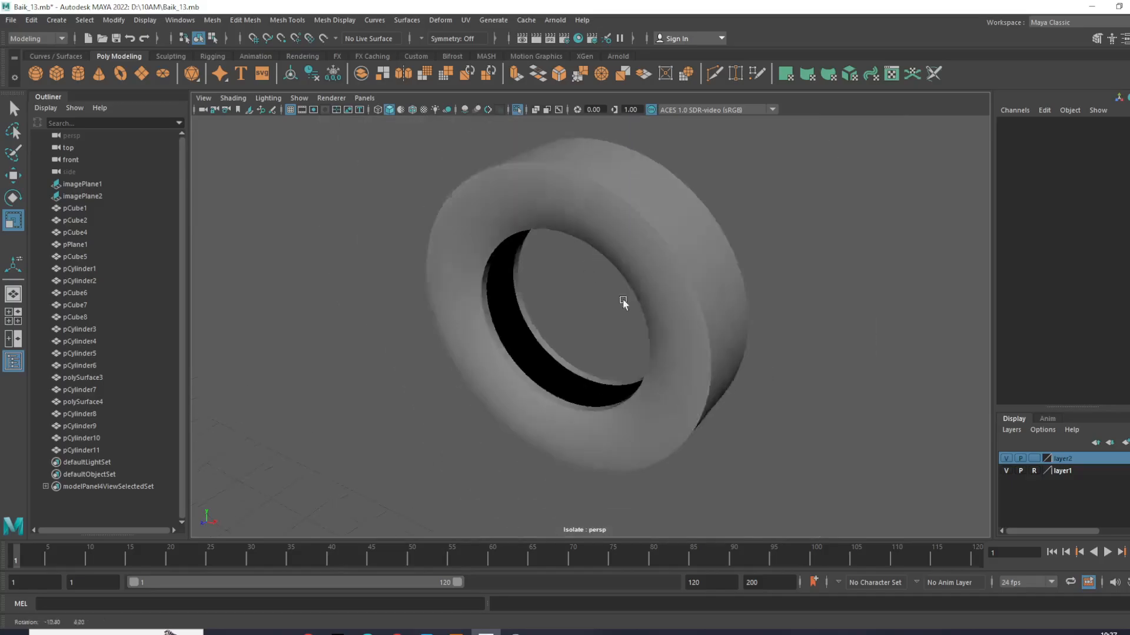
- Select the whole tire pCylinder10 and soften its edges
alt+drag(610, 300, 571, 304)
click(571, 305)
scroll(721, 358, up, 3)
alt+drag(722, 358, 676, 361)
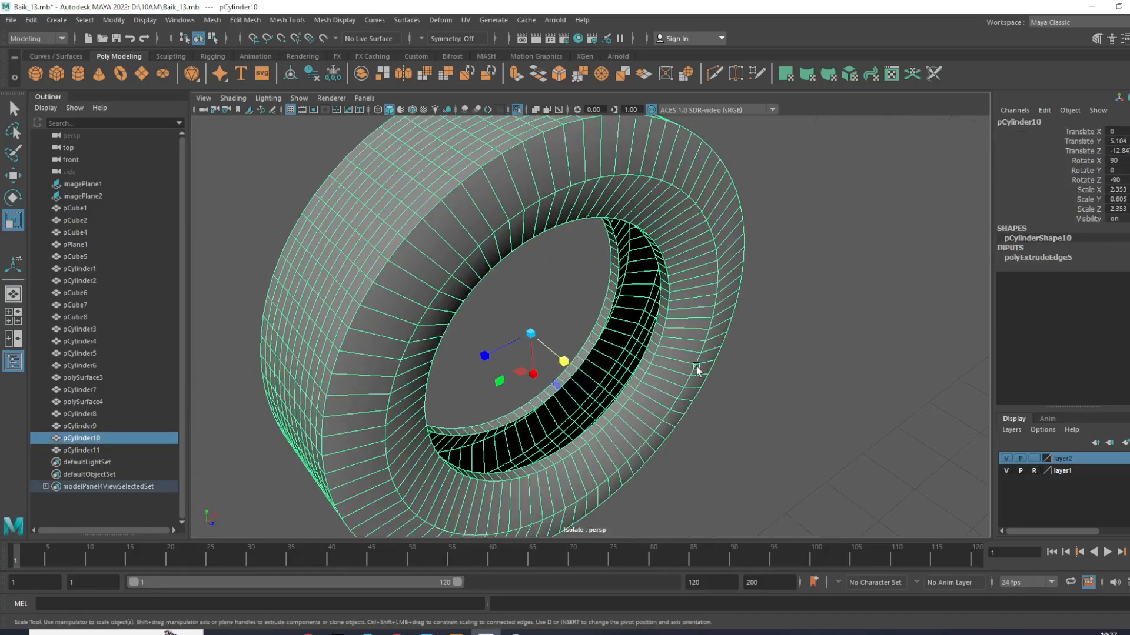
key(w)
shift+right_drag(711, 321, 809, 341)
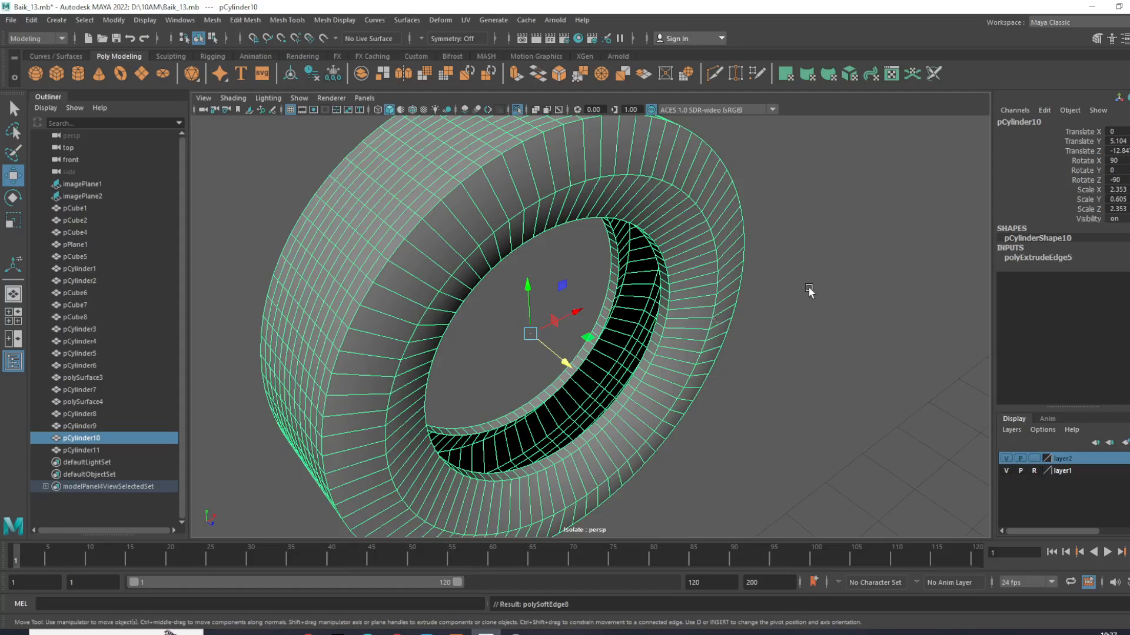
click(808, 288)
- Insert an edge loop on each sidewall close to the opening's rim, and return to object mode
alt+drag(750, 329, 757, 302)
click(692, 293)
scroll(692, 293, up, 4)
shift+right_drag(759, 305, 712, 322)
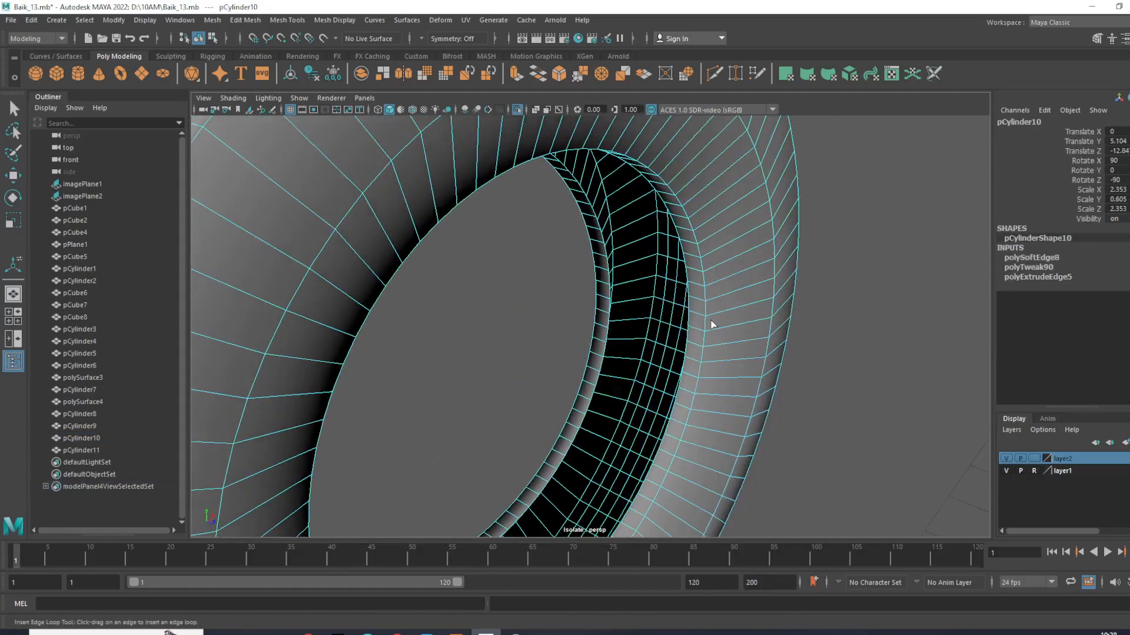
click(714, 318)
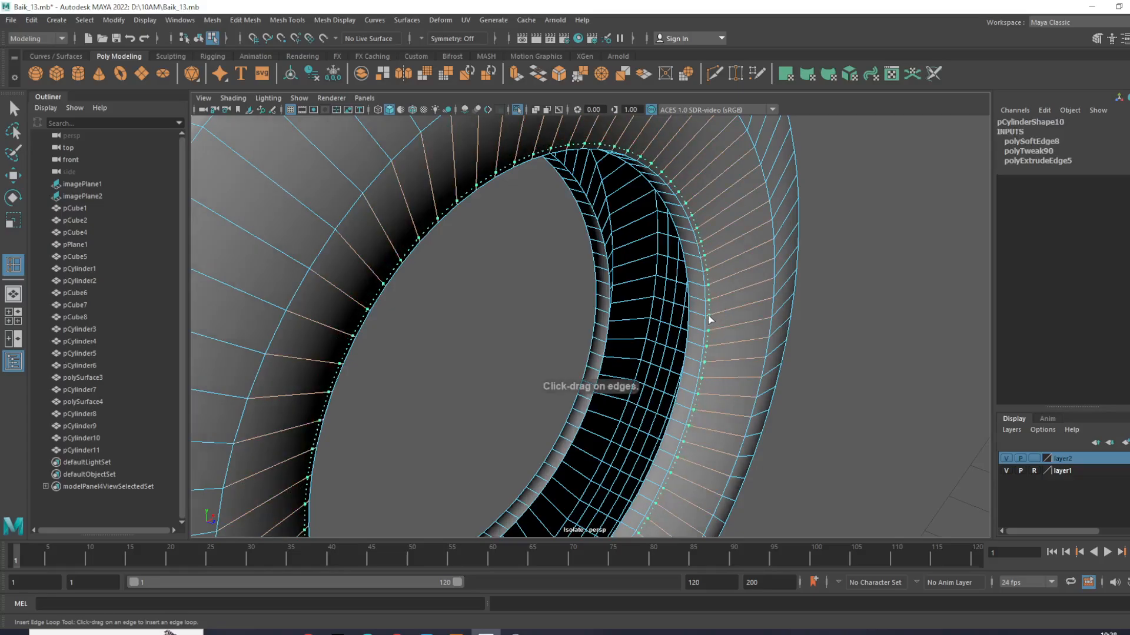
alt+drag(670, 359, 429, 254)
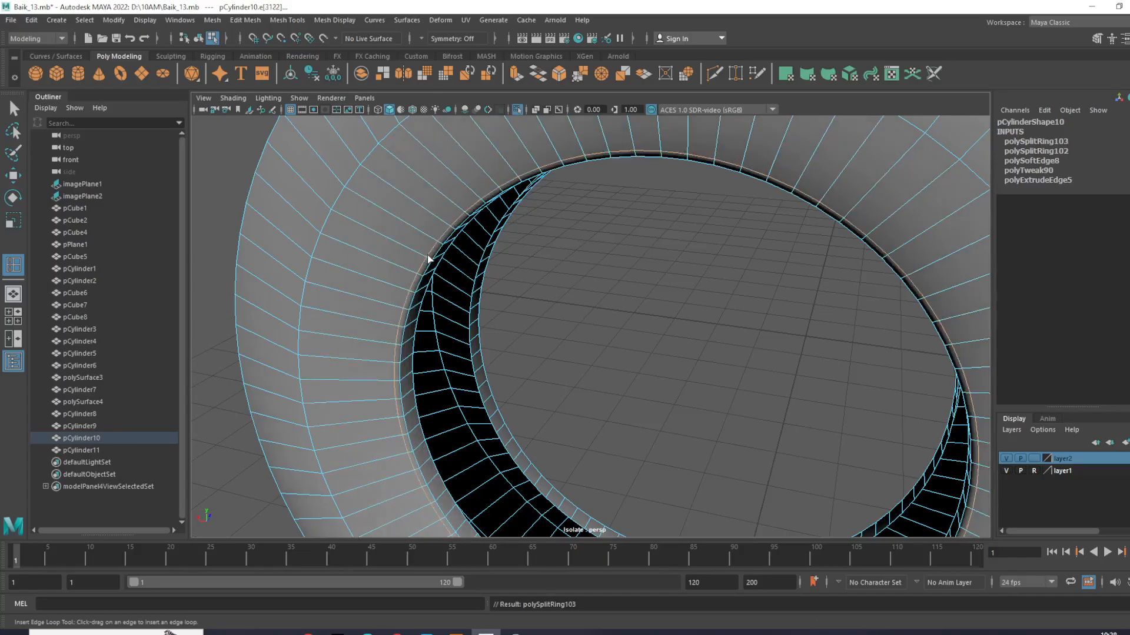
key(w)
key(F8)
- Inspect the tire's shading from several sides, and harden the edges of pCylinder10
click(636, 283)
scroll(635, 282, down, 5)
alt+drag(553, 291, 633, 289)
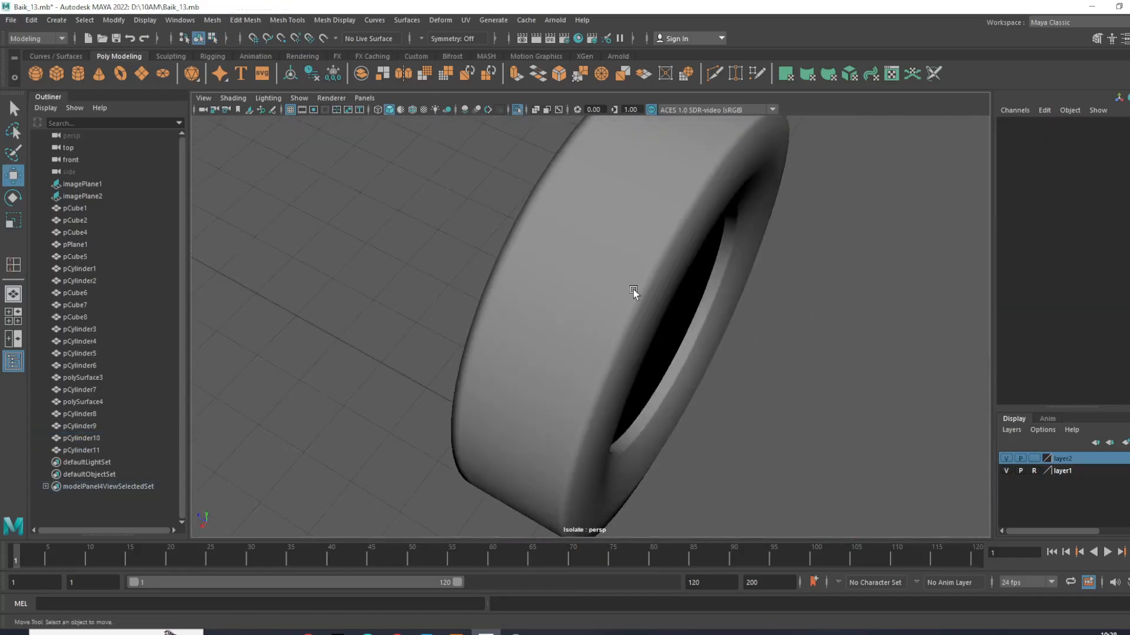
click(633, 290)
scroll(639, 238, up, 2)
alt+drag(639, 239, 696, 247)
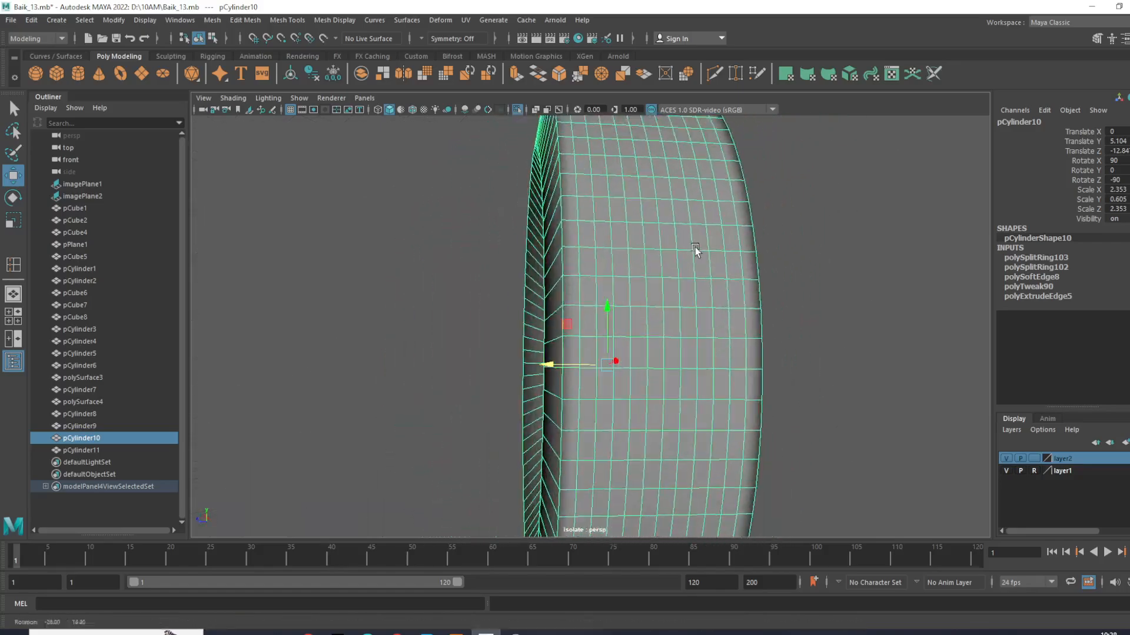
shift+right_drag(720, 239, 815, 272)
click(814, 272)
mouse_move(555, 335)
alt+mouse_down()
mouse_move(620, 368)
mouse_move(673, 363)
mouse_move(512, 361)
alt+mouse_up()
click(700, 343)
scroll(704, 336, up, 2)
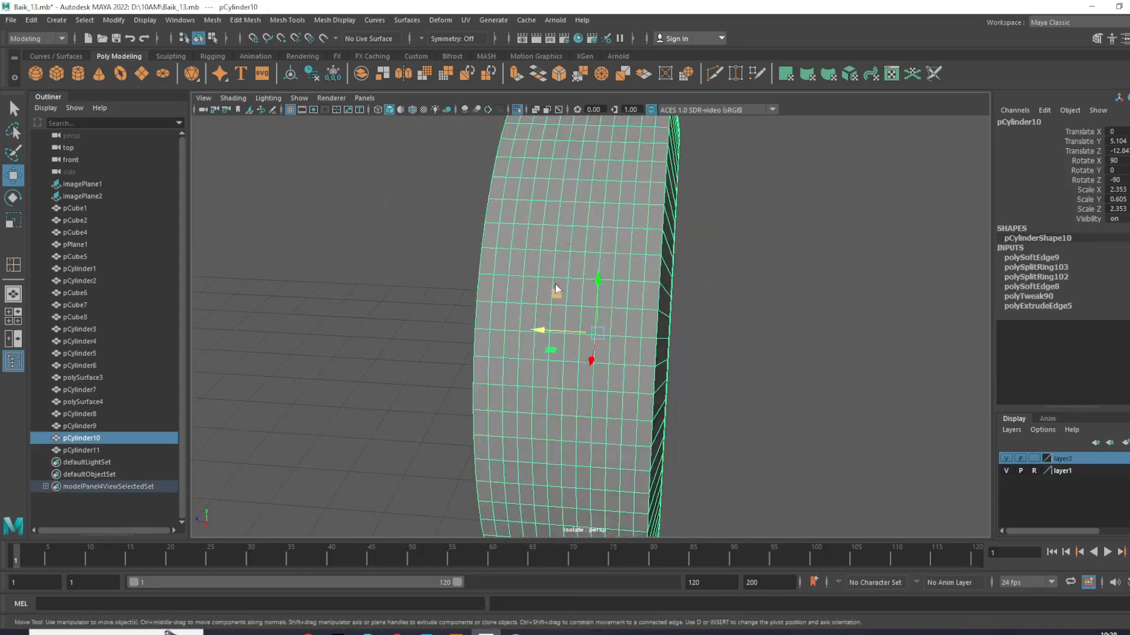
- Select the central edge loop running around the tread and turn on soft selection with a falloff radius of about 0.7
right_drag(556, 288, 588, 240)
scroll(633, 325, down, 5)
alt+drag(633, 325, 600, 373)
scroll(600, 373, up, 3)
alt+middle_drag(600, 373, 599, 438)
scroll(599, 441, up, 3)
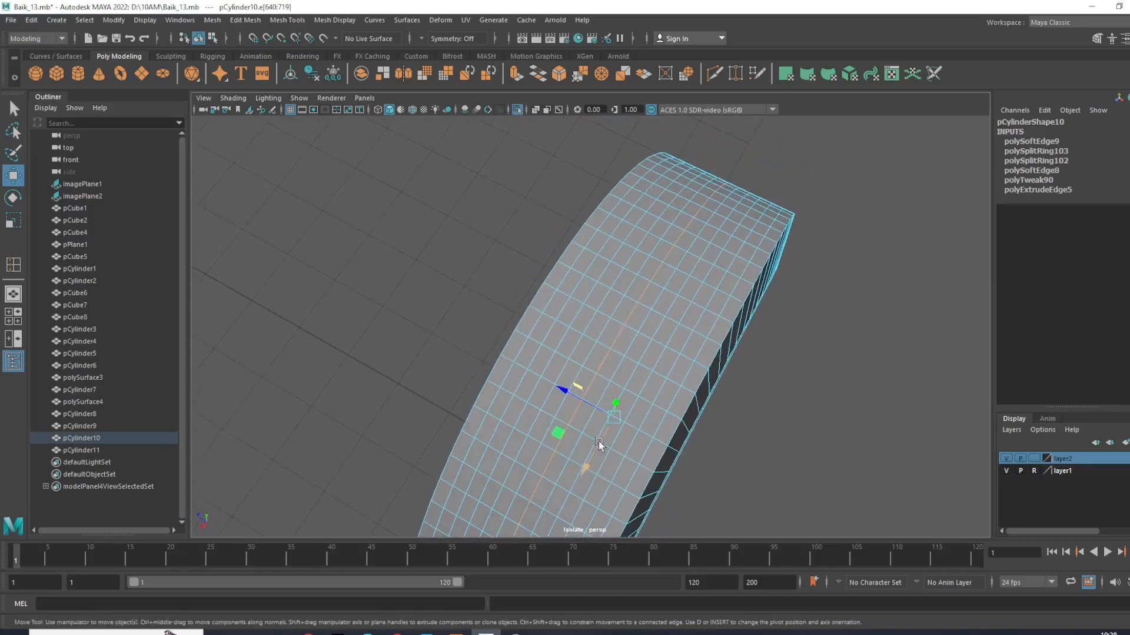
key(b)
mouse_move(634, 377)
middle_down()
mouse_move(624, 386)
mouse_move(650, 391)
mouse_move(635, 387)
middle_up()
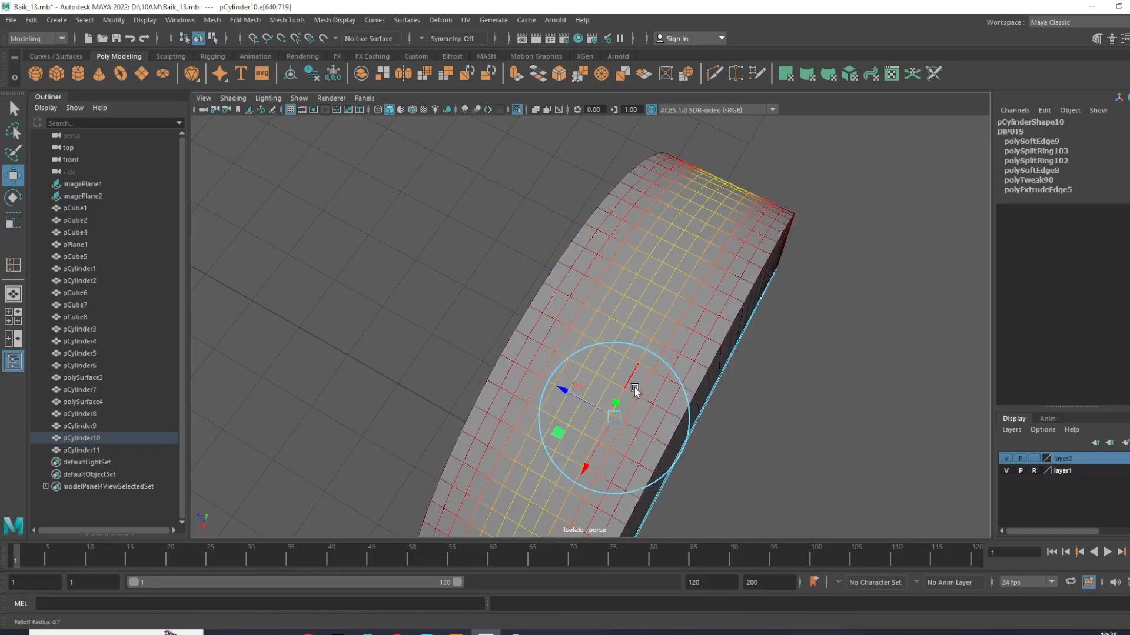
key(r)
mouse_move(615, 425)
mouse_down()
mouse_move(619, 414)
mouse_move(648, 434)
mouse_move(619, 418)
mouse_move(628, 421)
mouse_up()
key(ctrl+z)
key(b)
key(ctrl+z)
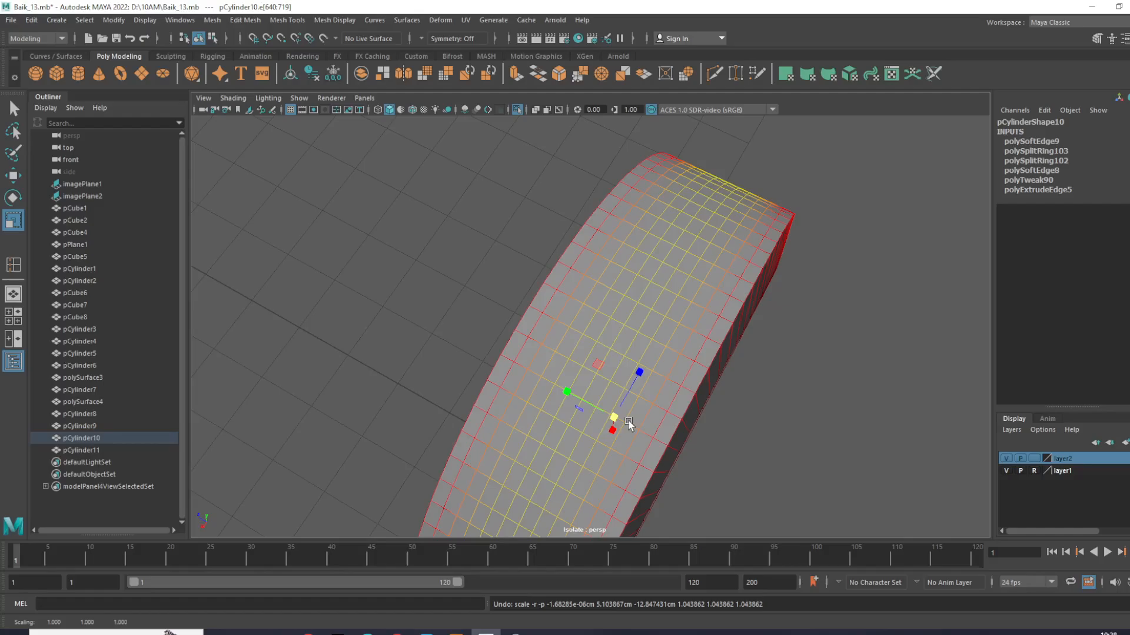
- Scale the tread's central edge loop outward uniformly with soft selection to round the tread, and deselect it
key(b)
drag(613, 420, 637, 420)
right_drag(693, 323, 765, 286)
click(929, 240)
alt+drag(930, 240, 712, 321)
- Put pCylinder10 in vertex selection mode and frame it in the top view
click(720, 266)
right_drag(717, 255, 586, 227)
key(space)
key(space)
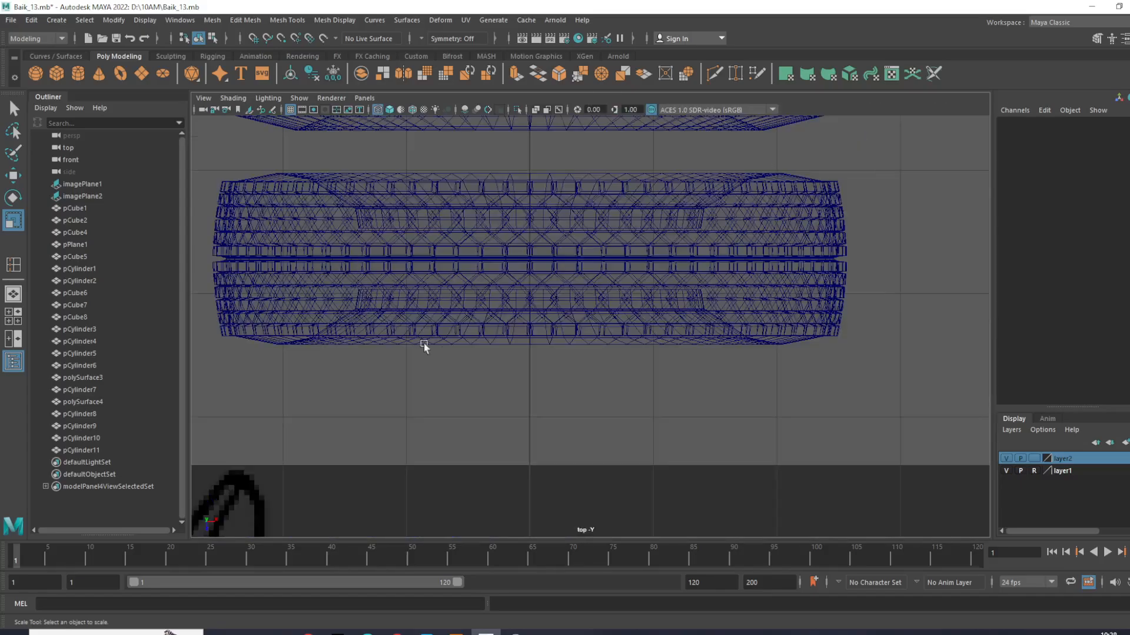
scroll(497, 259, down, 3)
scroll(521, 270, up, 1)
scroll(520, 269, up, 6)
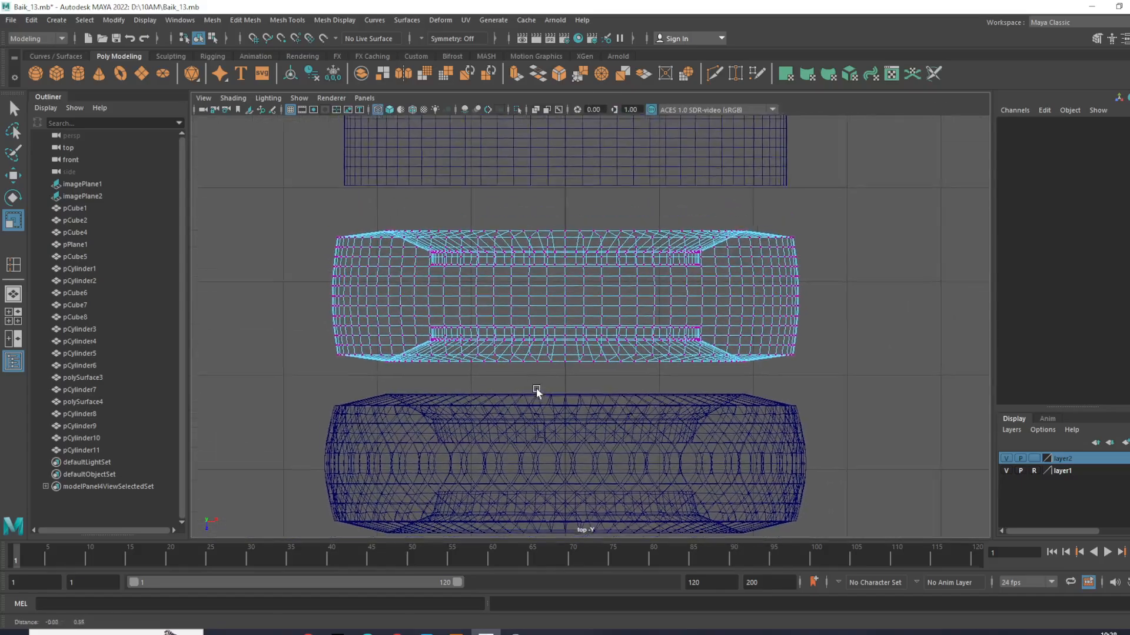
- Try selecting a vertex row across the tread, turn off soft selection, and clear the selection
drag(214, 267, 286, 453)
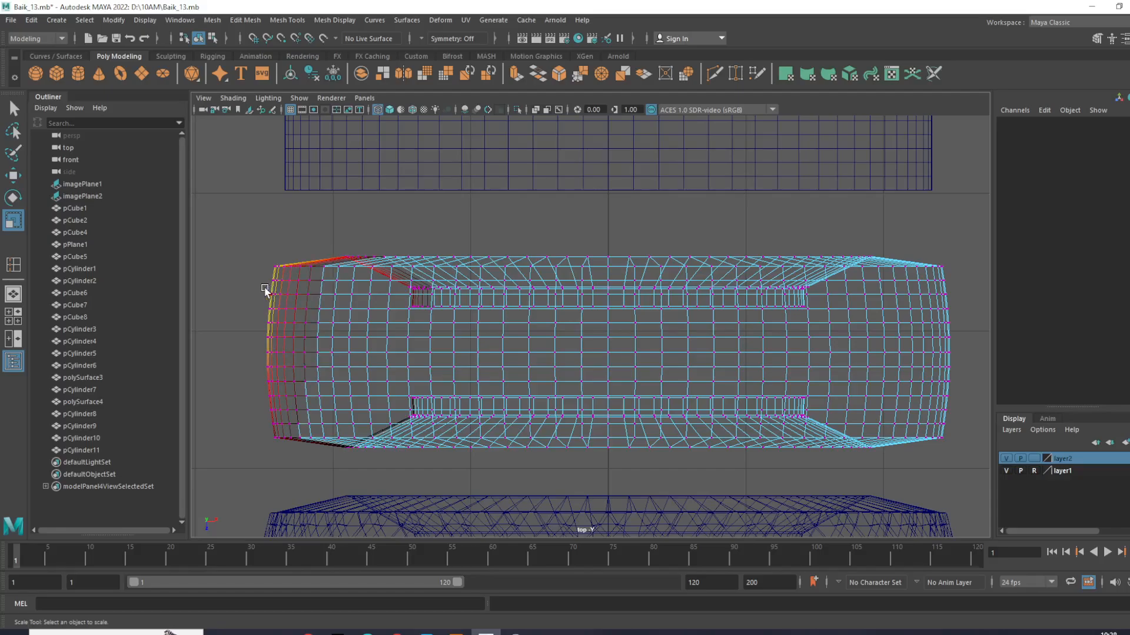
key(w)
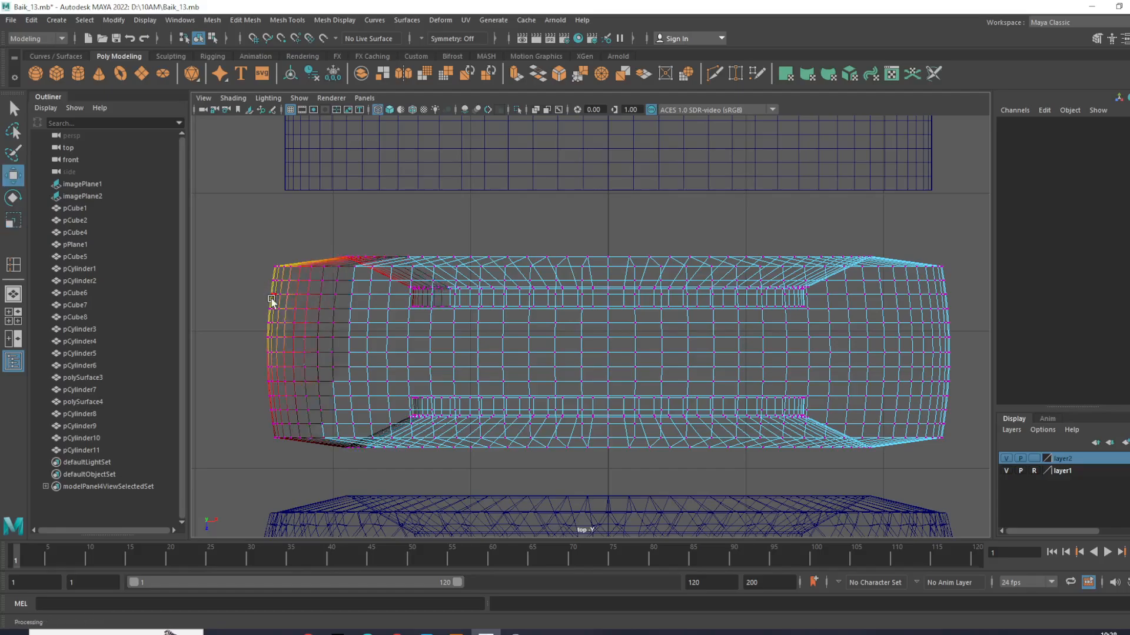
drag(261, 283, 950, 306)
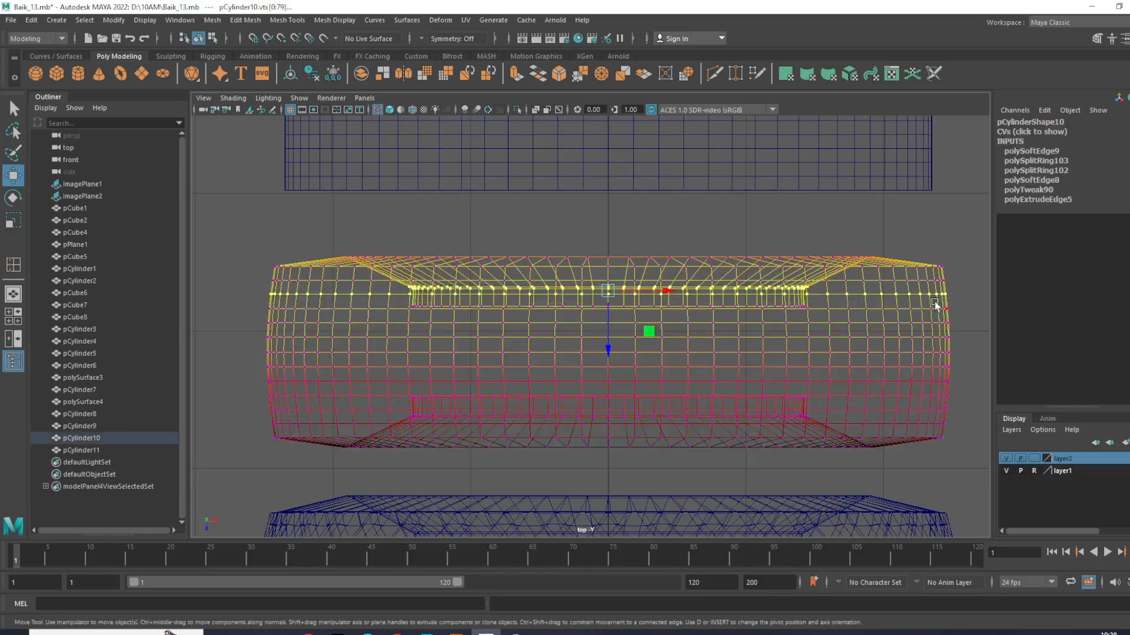
scroll(870, 301, up, 2)
key(b)
scroll(464, 271, down, 4)
scroll(404, 309, up, 3)
click(276, 291)
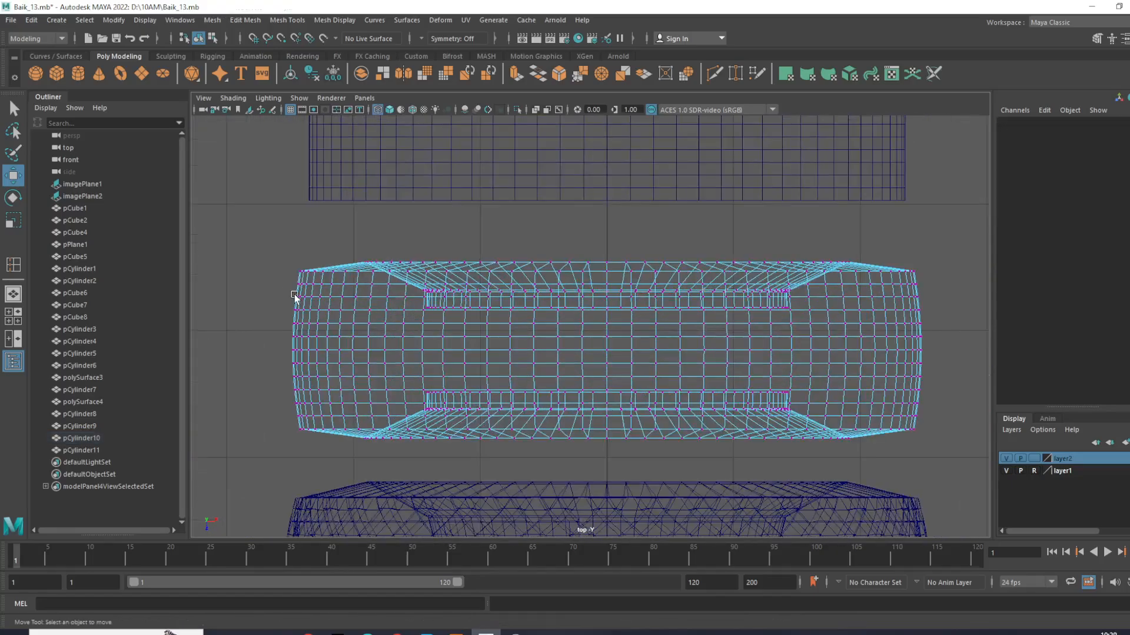
- Select five alternating vertex rows across the width of pCylinder10's tread in the top view, and return to the perspective view
drag(573, 303, 943, 300)
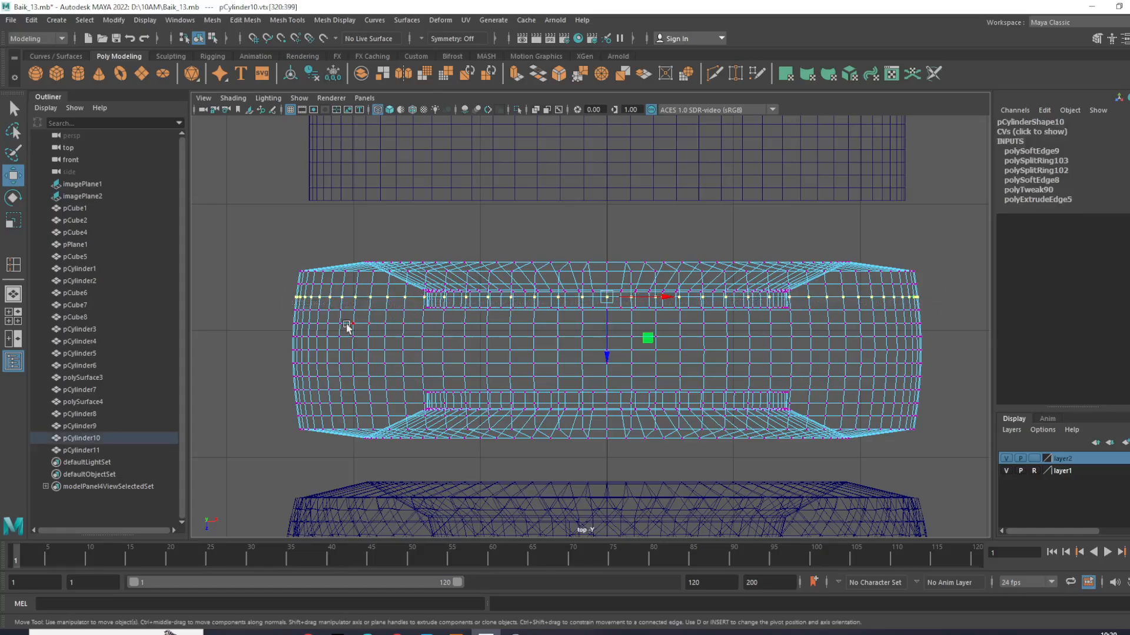
shift+drag(272, 317, 942, 331)
shift+drag(278, 343, 989, 356)
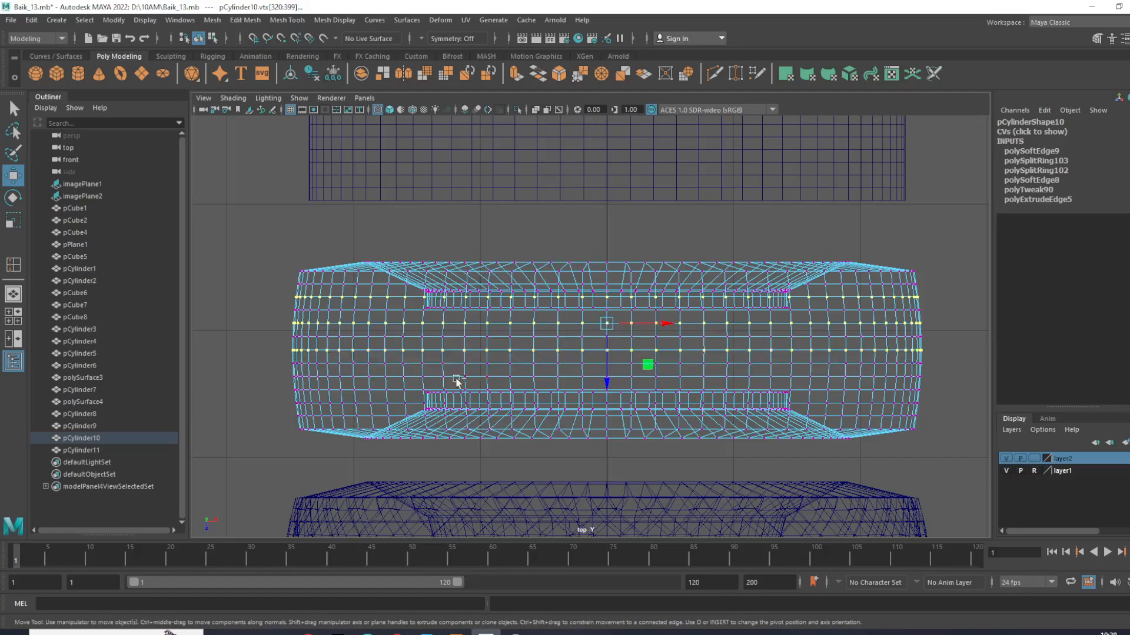
shift+drag(275, 372, 956, 379)
scroll(714, 383, up, 6)
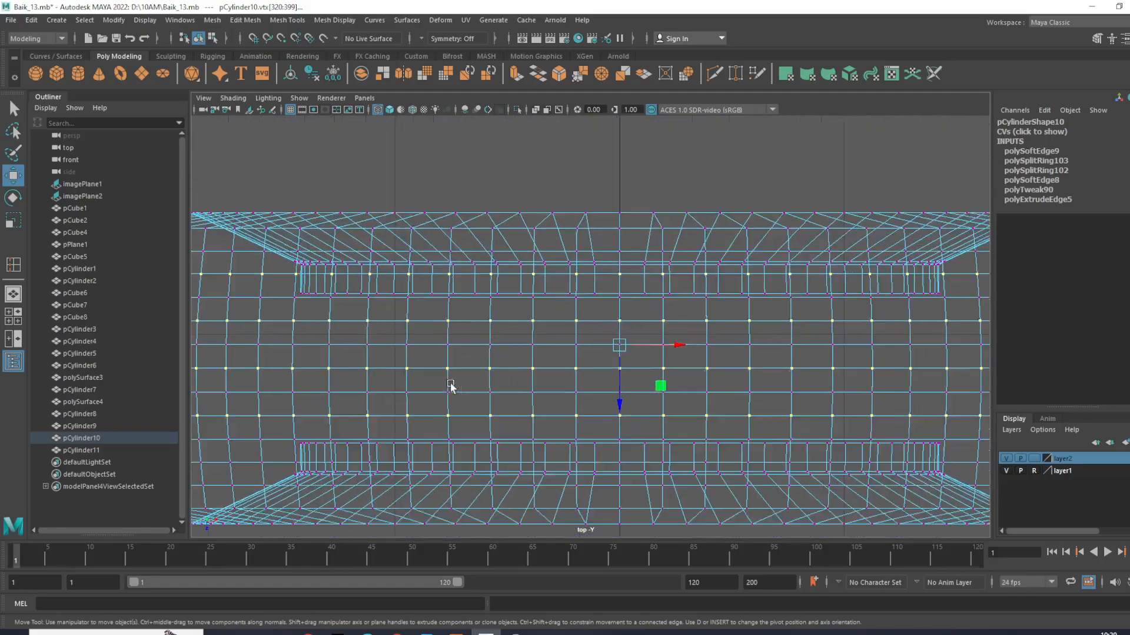
alt+middle_drag(581, 305, 610, 291)
scroll(402, 390, down, 5)
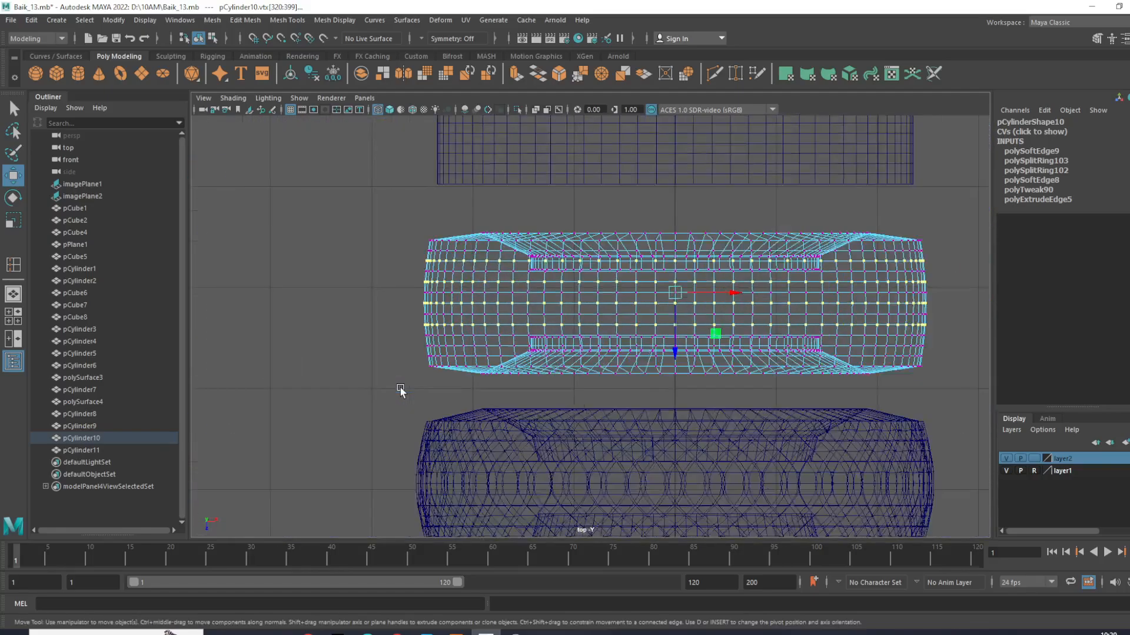
scroll(400, 390, up, 3)
shift+drag(374, 360, 1084, 354)
alt+middle_drag(861, 321, 759, 325)
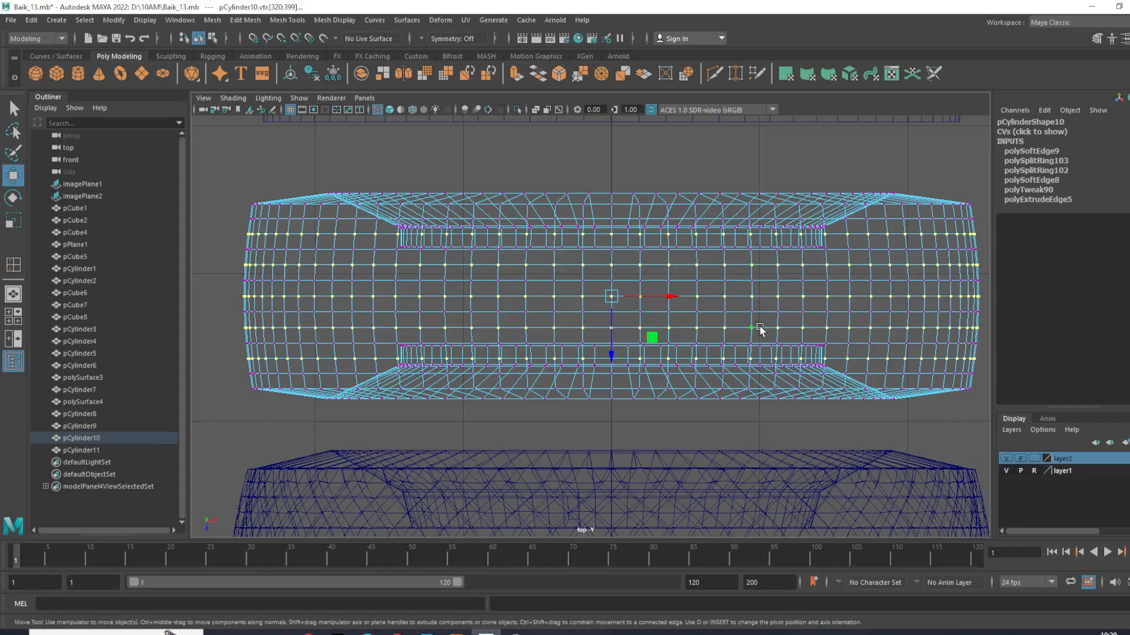
key(space)
key(space)
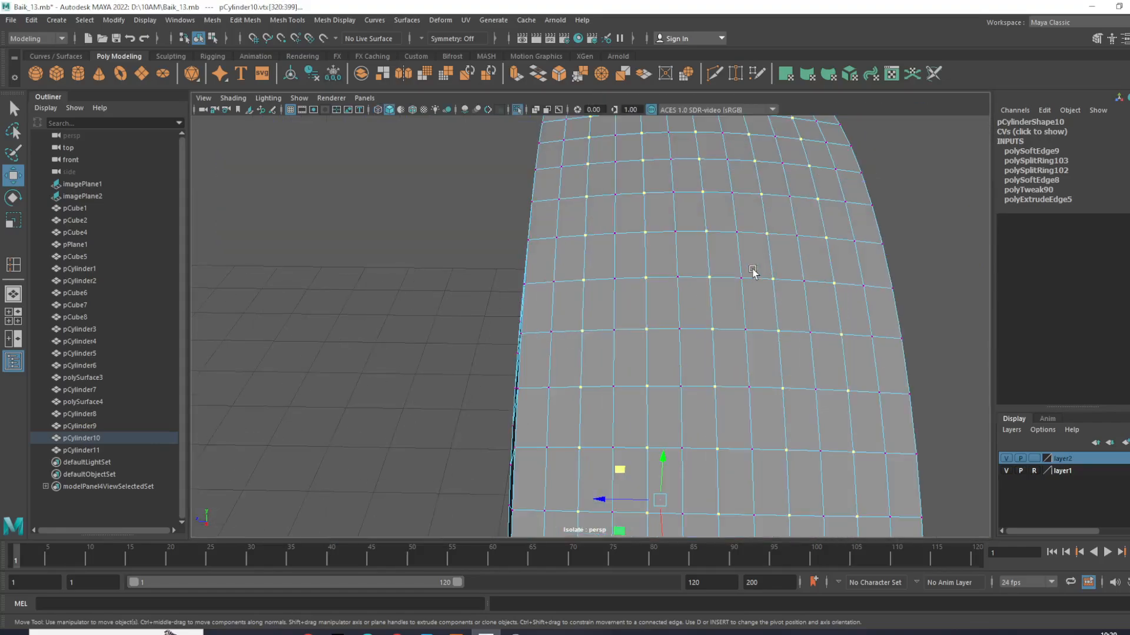
- Chamfer the selected vertex rows on pCylinder10's tread with a width of 0.35, and clear the selection
shift+right_drag(790, 269, 842, 263)
alt+drag(558, 288, 424, 305)
drag(698, 207, 699, 209)
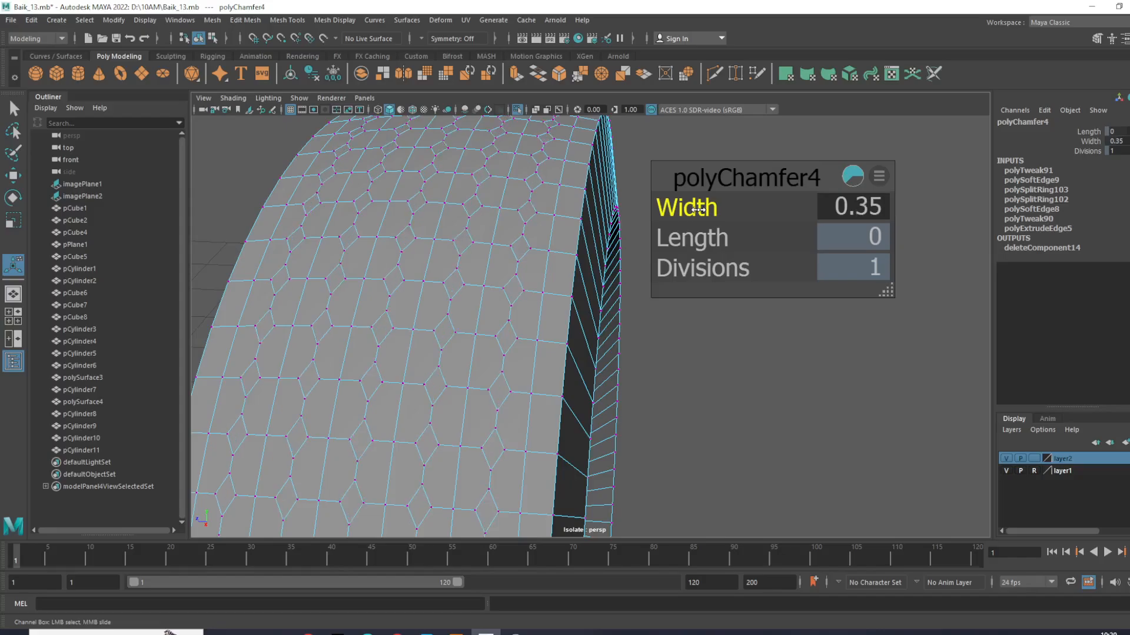
right_drag(412, 261, 471, 244)
click(753, 189)
scroll(600, 341, down, 5)
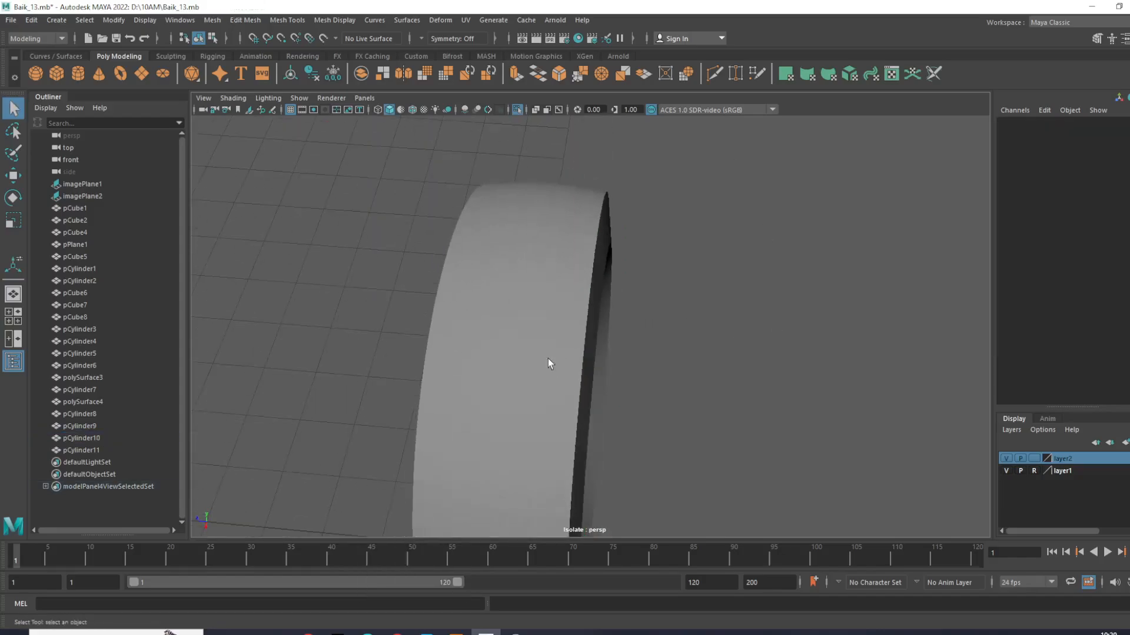
- Put pCylinder10 in face selection mode, select its faces across the tread's width in the top view, and return to perspective
click(546, 352)
scroll(539, 338, up, 4)
alt+middle_drag(538, 338, 598, 357)
key(w)
right_drag(606, 243, 612, 272)
scroll(612, 271, down, 5)
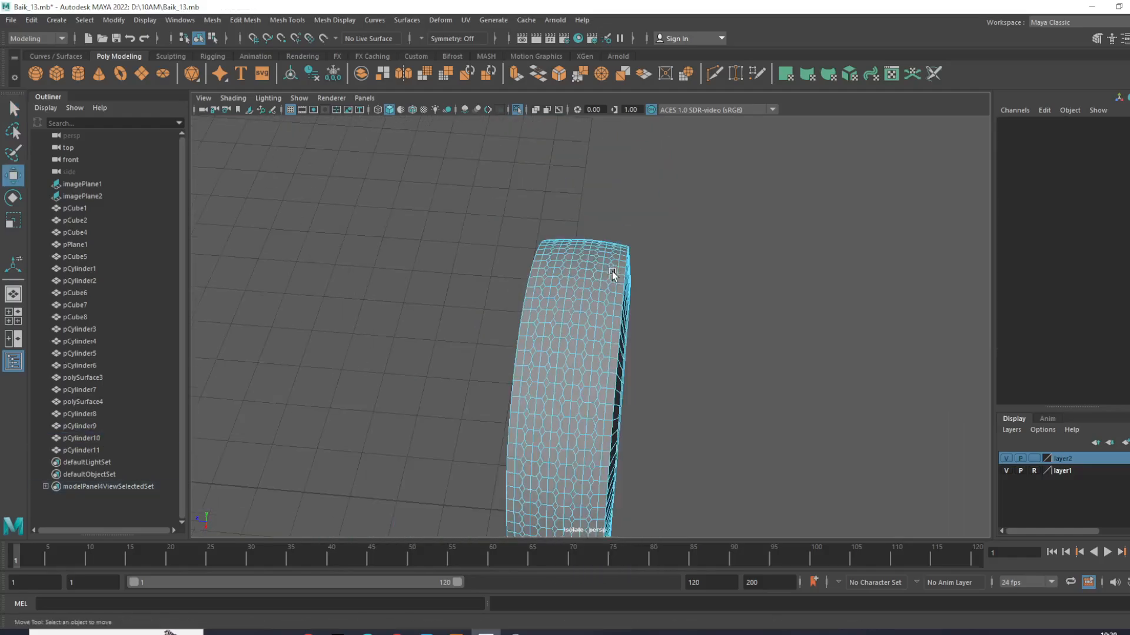
key(space)
key(space)
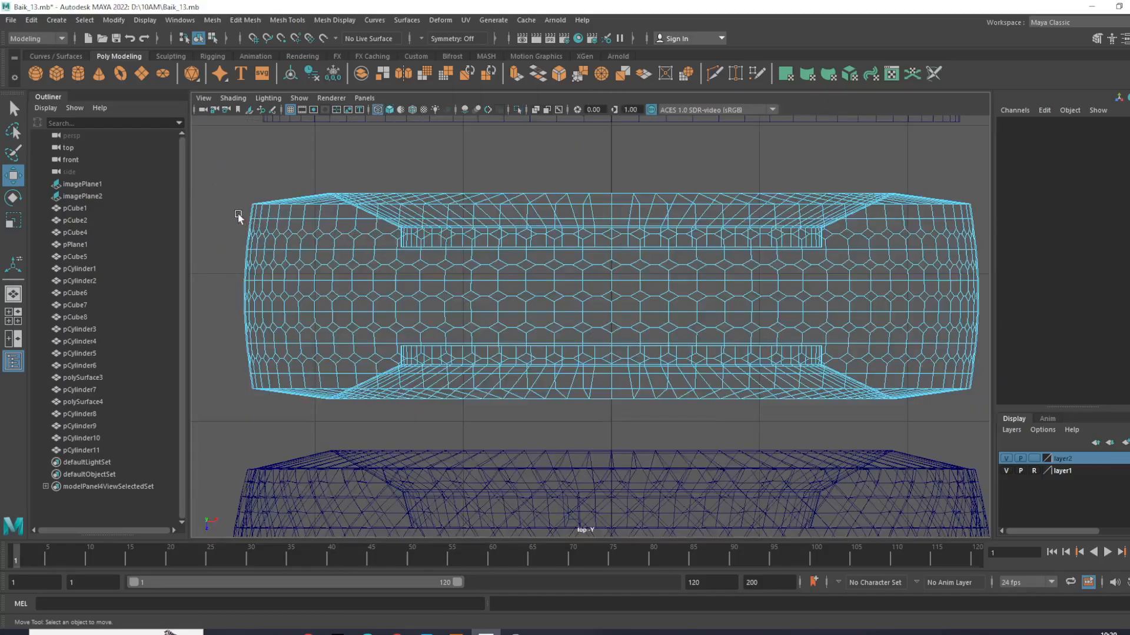
drag(232, 209, 1066, 377)
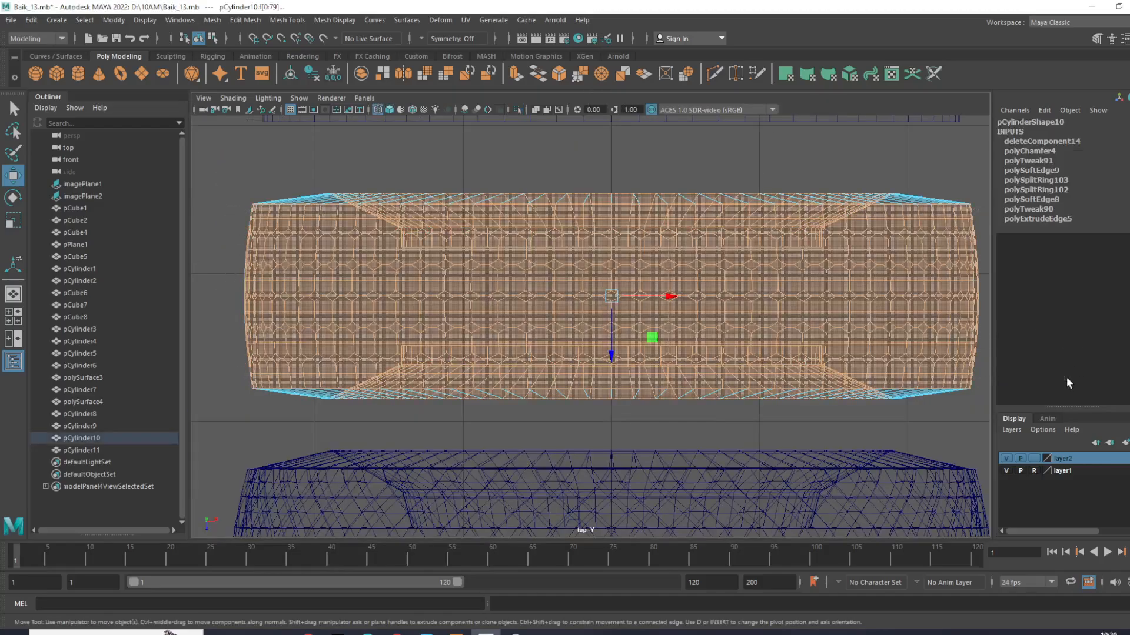
key(space)
key(space)
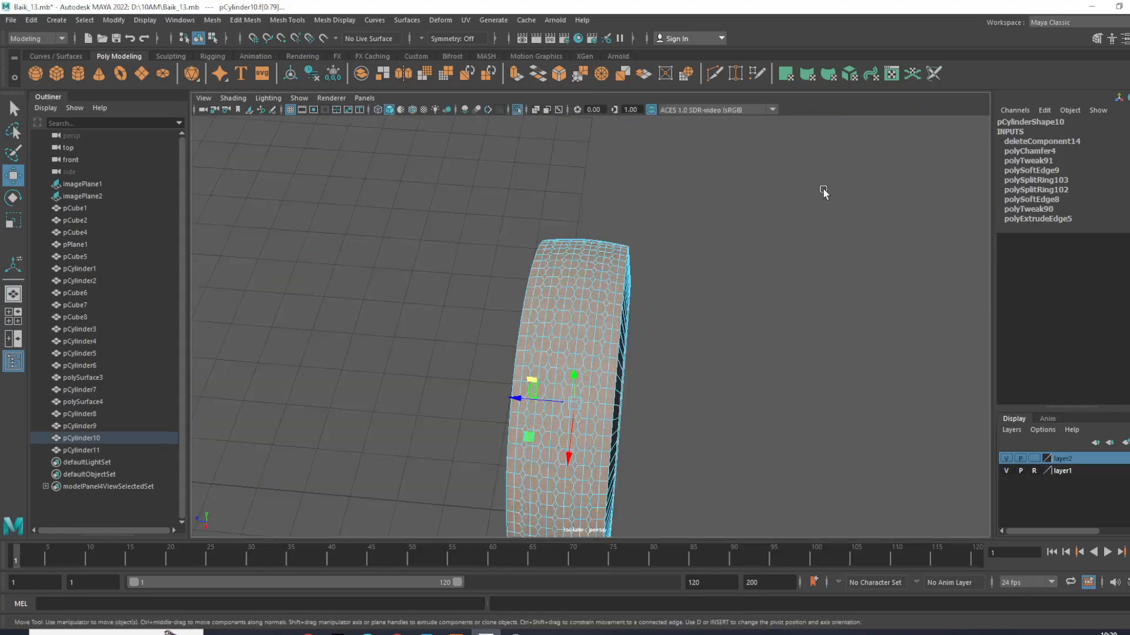
- Deselect the inner sidewall and rim faces along the upper and one side of the tire opening, leaving the tread faces selected
scroll(698, 261, up, 2)
alt+drag(698, 268, 544, 212)
key(space)
key(space)
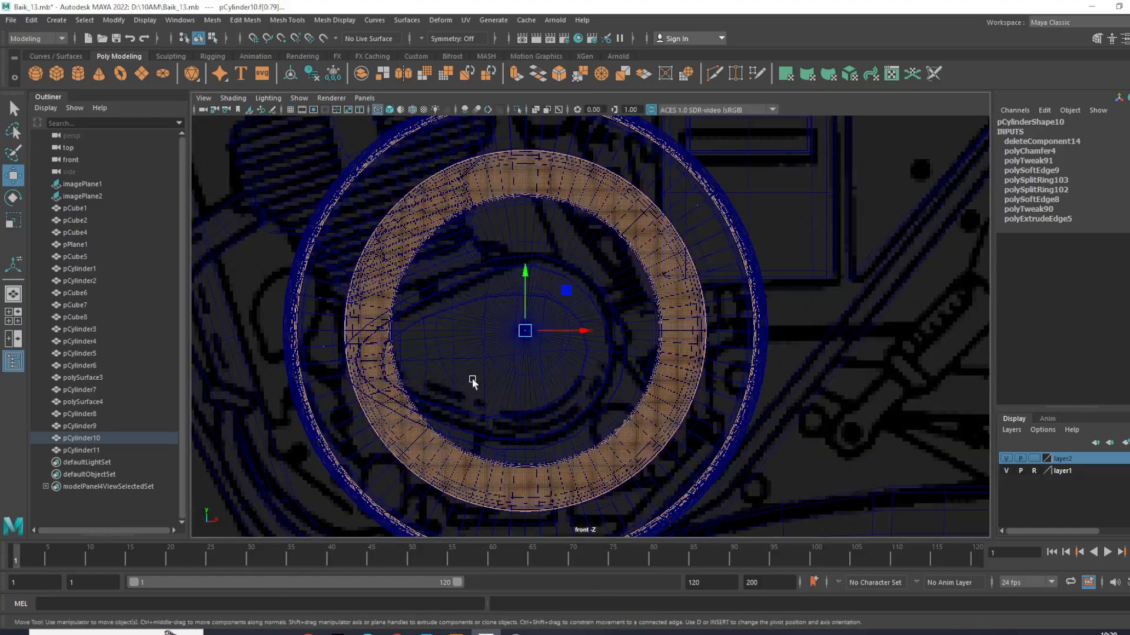
key(space)
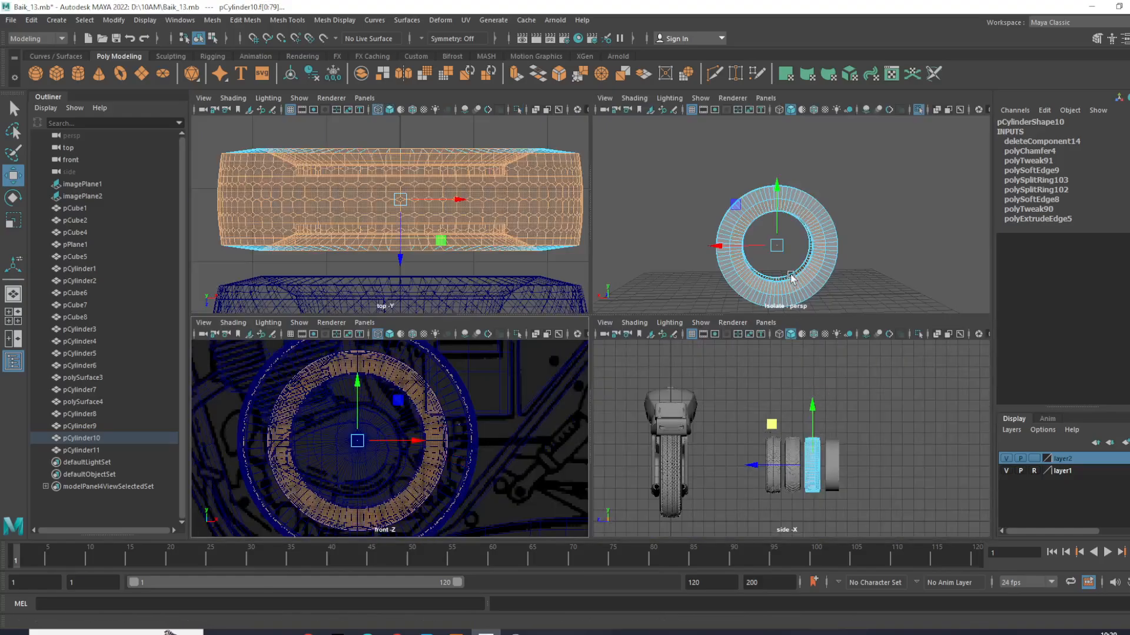
key(space)
scroll(676, 335, up, 5)
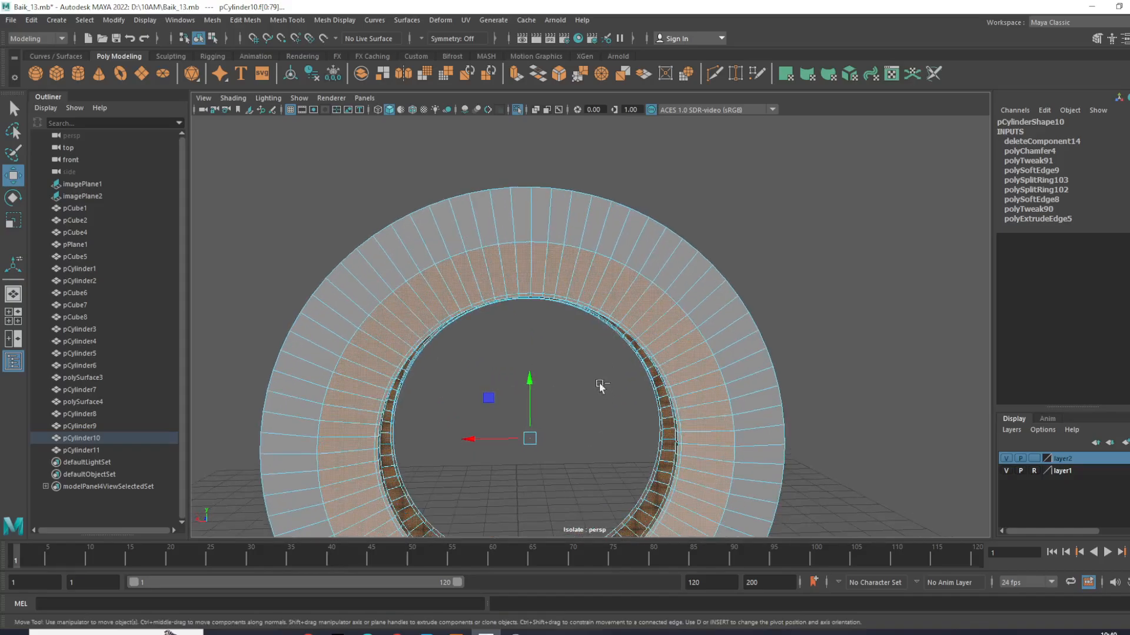
ctrl+drag(433, 270, 434, 271)
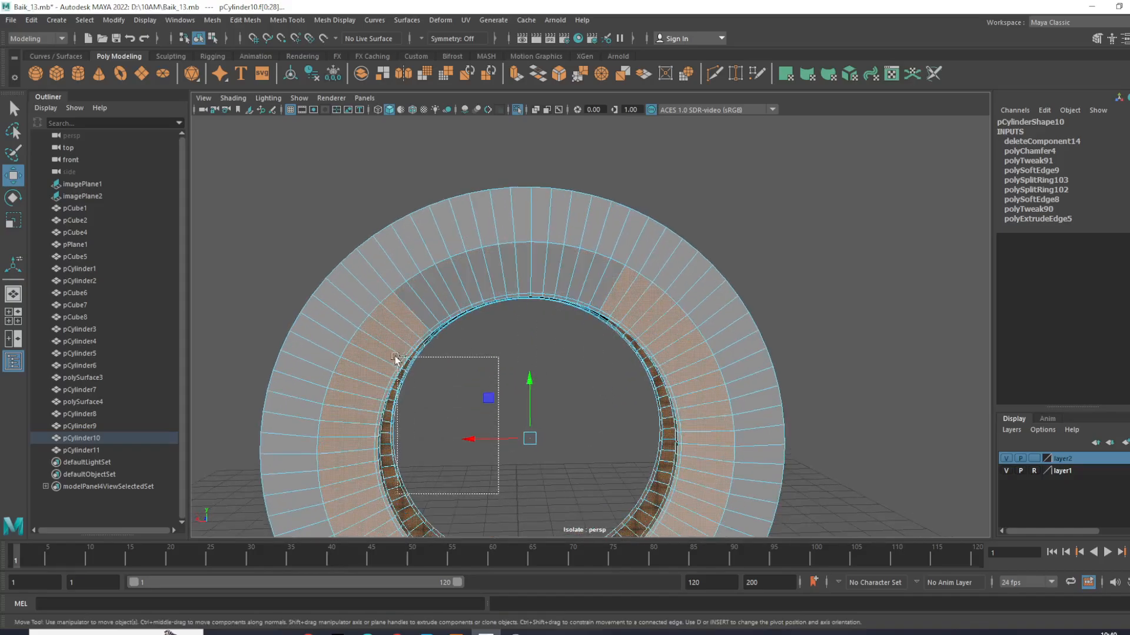
ctrl+drag(397, 358, 369, 343)
alt+drag(435, 335, 487, 348)
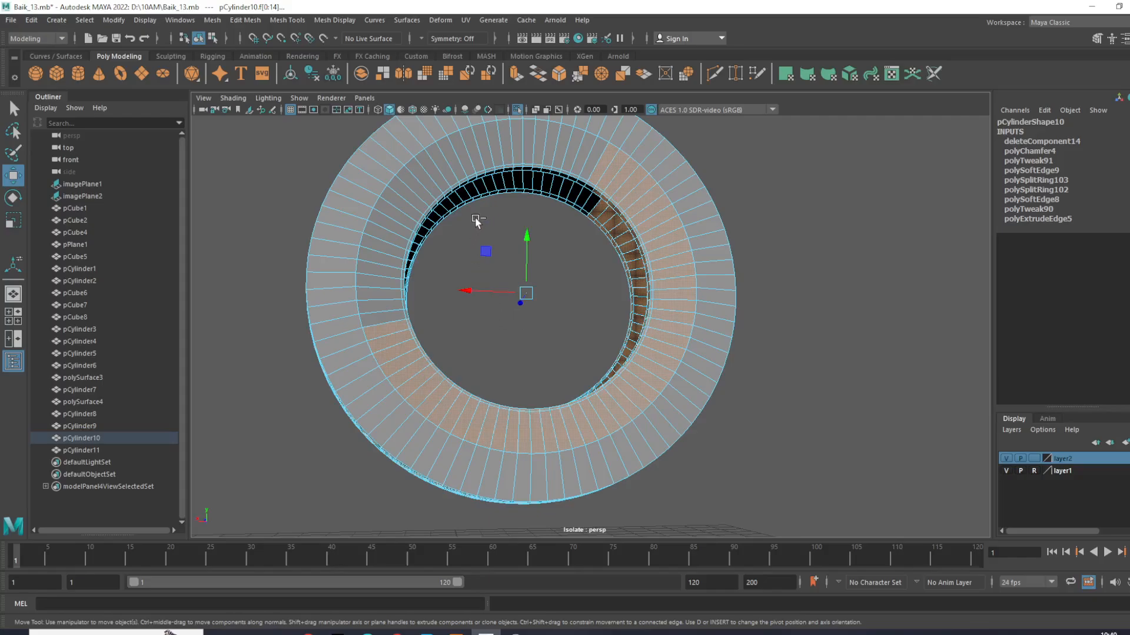
ctrl+drag(399, 401, 393, 393)
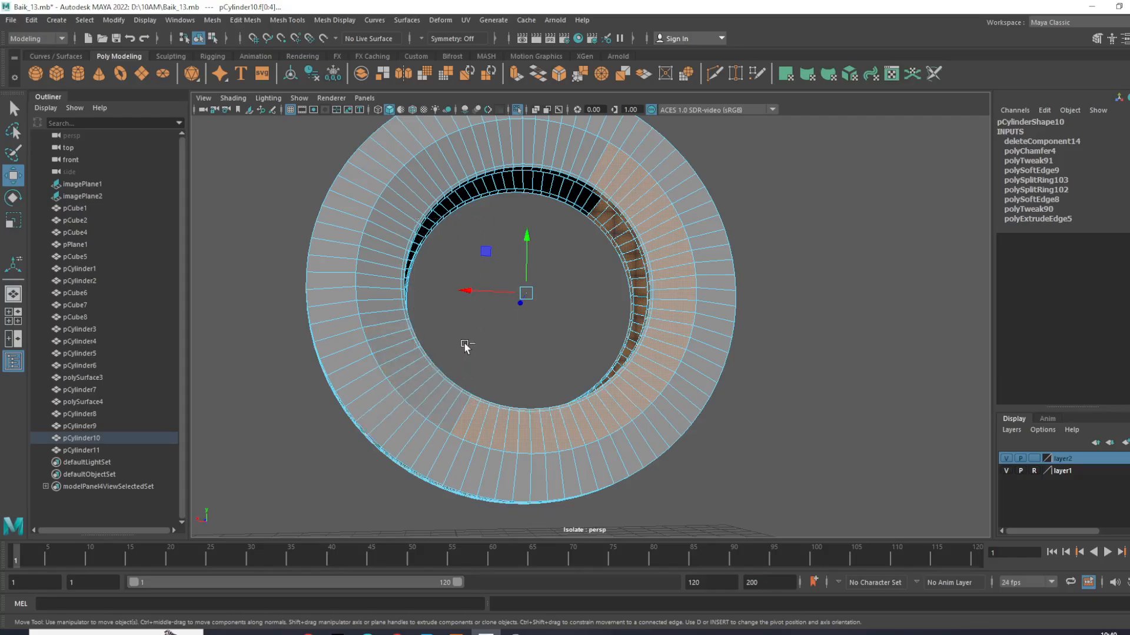
- Deselect the rest of the inner sidewall and rim faces, including those remaining on the tire's opposite side
ctrl+drag(580, 408, 593, 406)
ctrl+drag(623, 365, 643, 383)
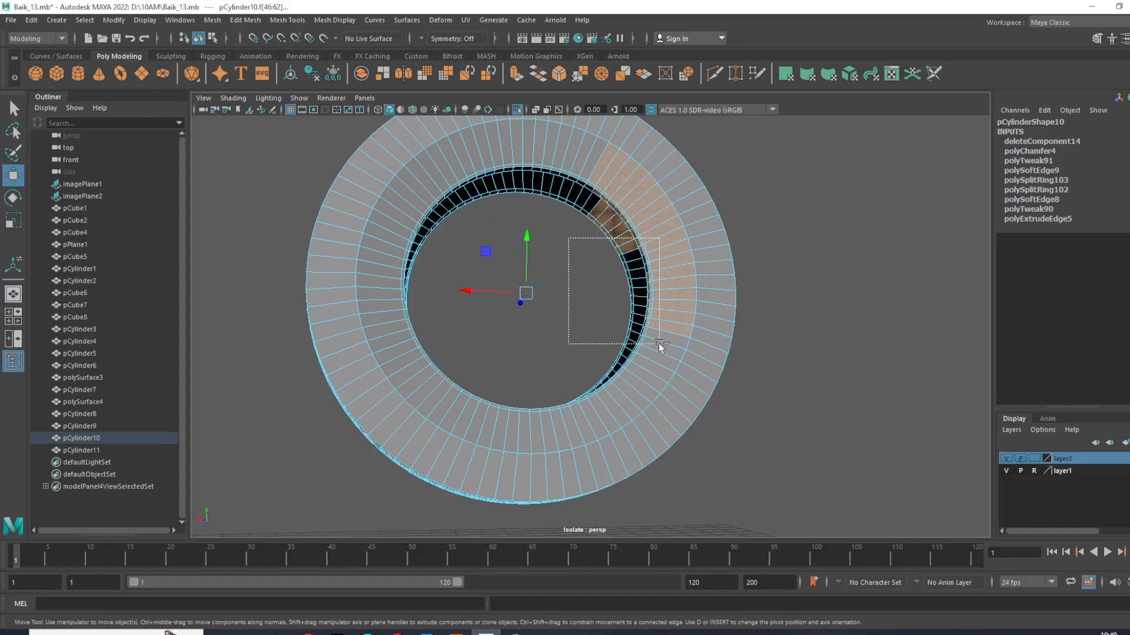
ctrl+drag(659, 345, 653, 340)
ctrl+drag(624, 237, 637, 203)
ctrl+drag(602, 281, 327, 243)
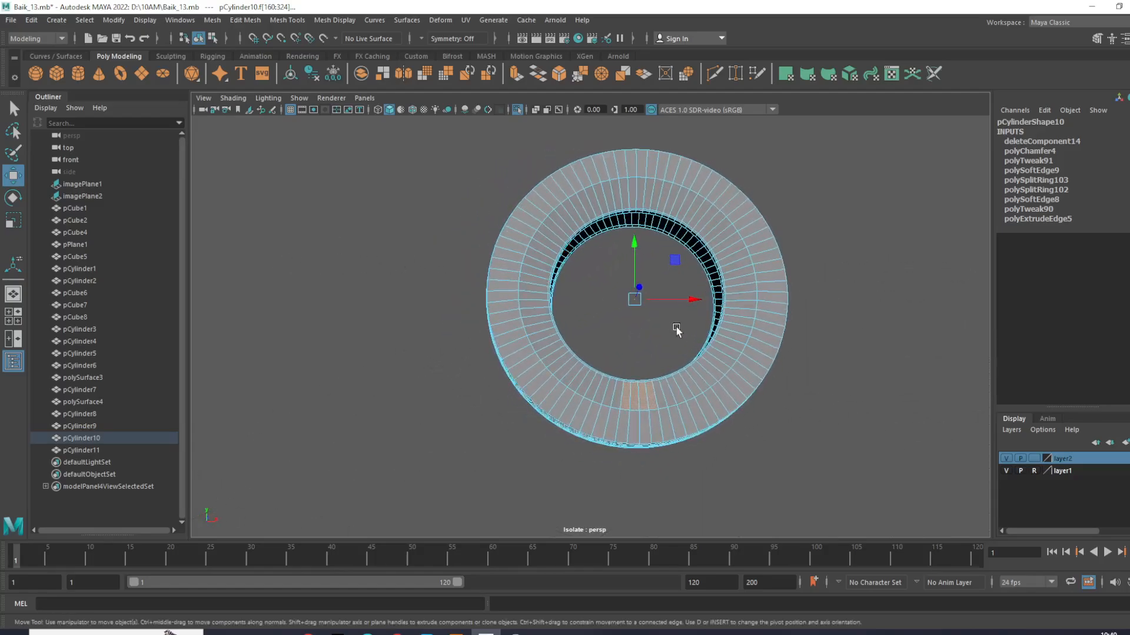
drag(638, 358, 660, 382)
- Extrude the selected tread faces, try offsetting them along their normals as one group, and undo the last offset change
alt+drag(670, 338, 548, 356)
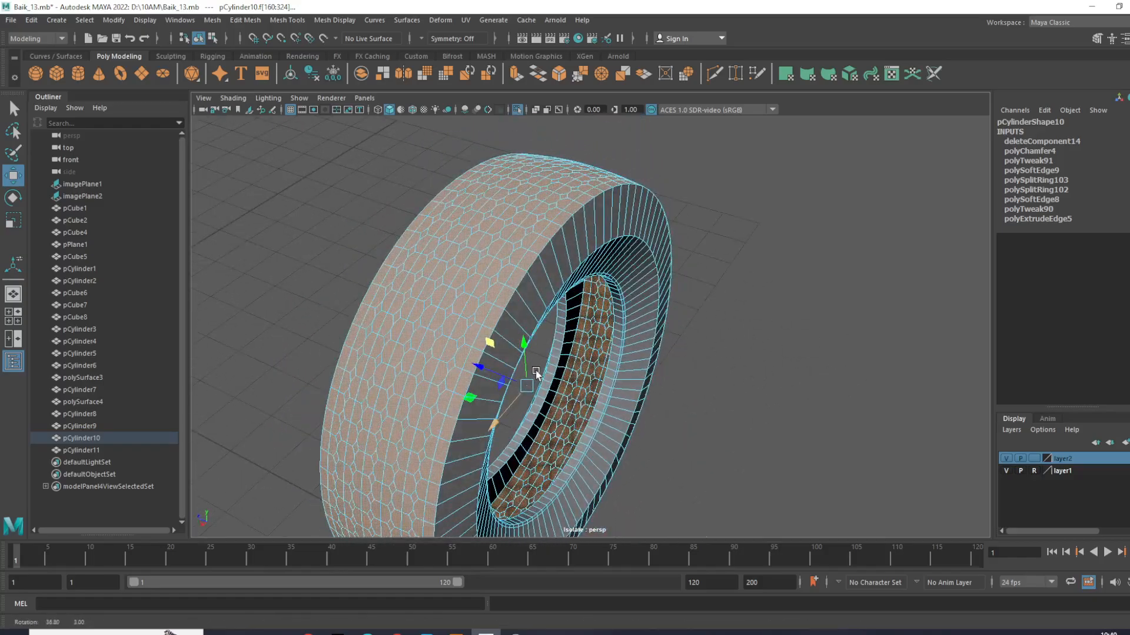
key(e)
key(r)
shift+right_drag(560, 265, 554, 294)
alt+drag(541, 345, 528, 349)
alt+middle_drag(528, 349, 502, 238)
alt+drag(507, 259, 482, 230)
scroll(493, 330, up, 3)
alt+middle_drag(513, 427, 539, 332)
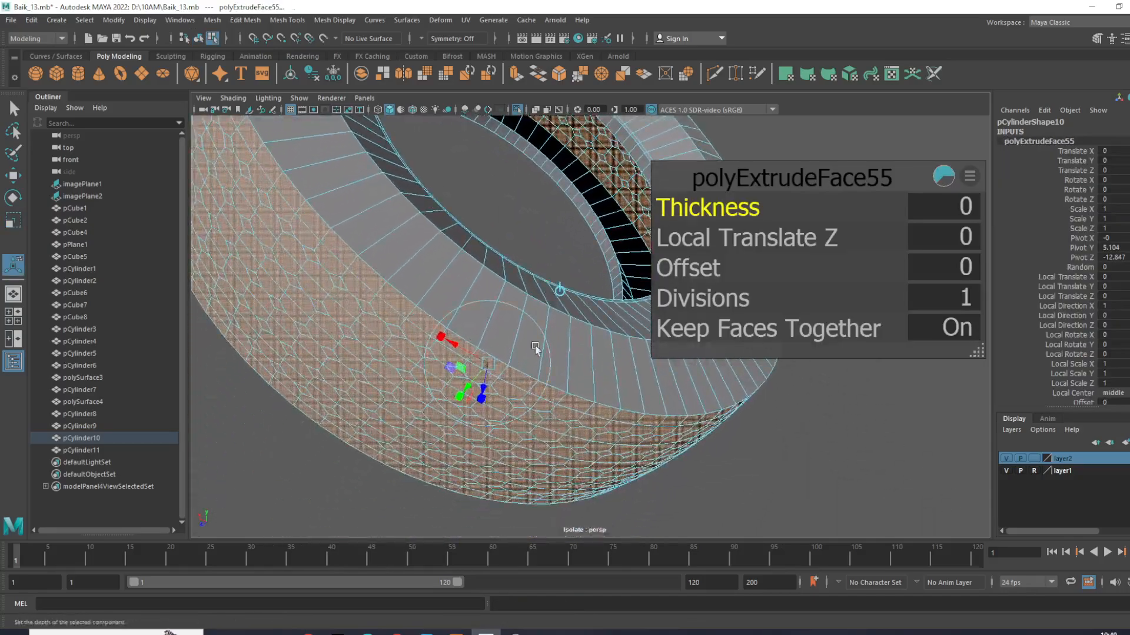
click(483, 399)
drag(484, 385, 480, 361)
key(ctrl+z)
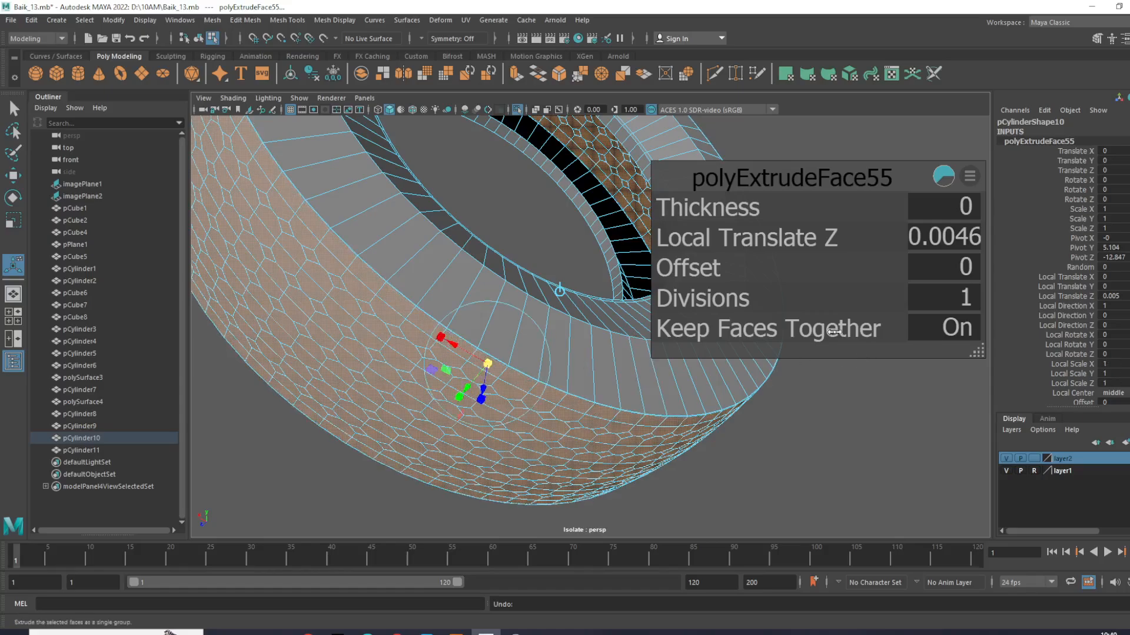
- Turn off Keep Faces Together, scale the extruded tread faces to 0.783 with Local Translate Z 0.0793, and deselect them
click(818, 330)
drag(472, 402, 524, 439)
alt+middle_drag(514, 435, 499, 348)
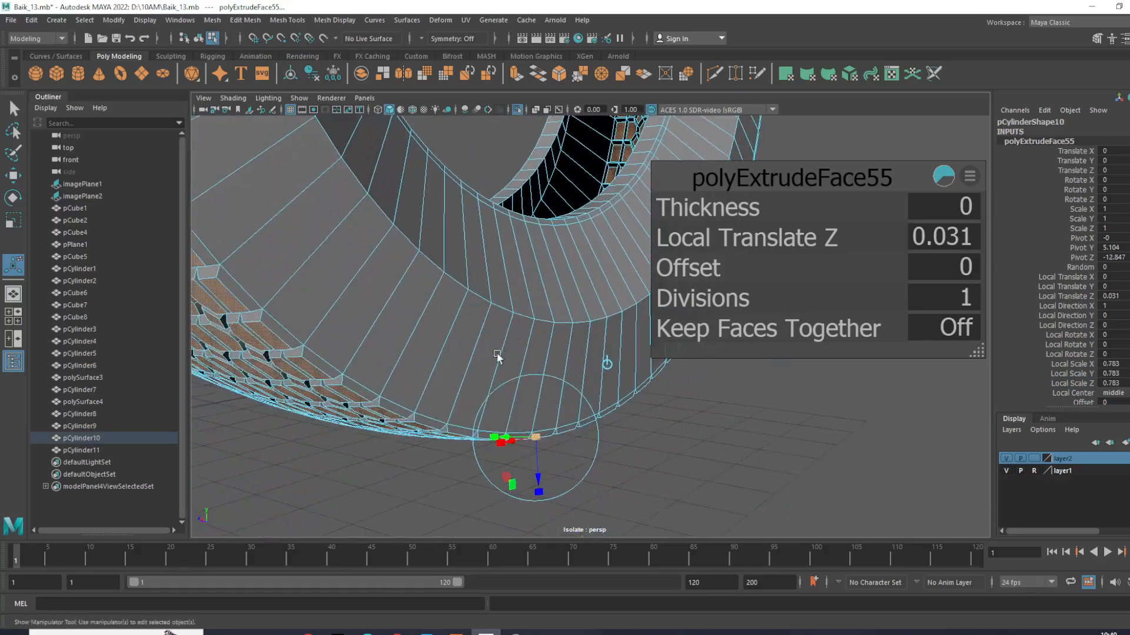
alt+drag(500, 348, 519, 400)
alt+middle_drag(519, 400, 518, 409)
alt+drag(519, 409, 518, 356)
scroll(553, 343, down, 3)
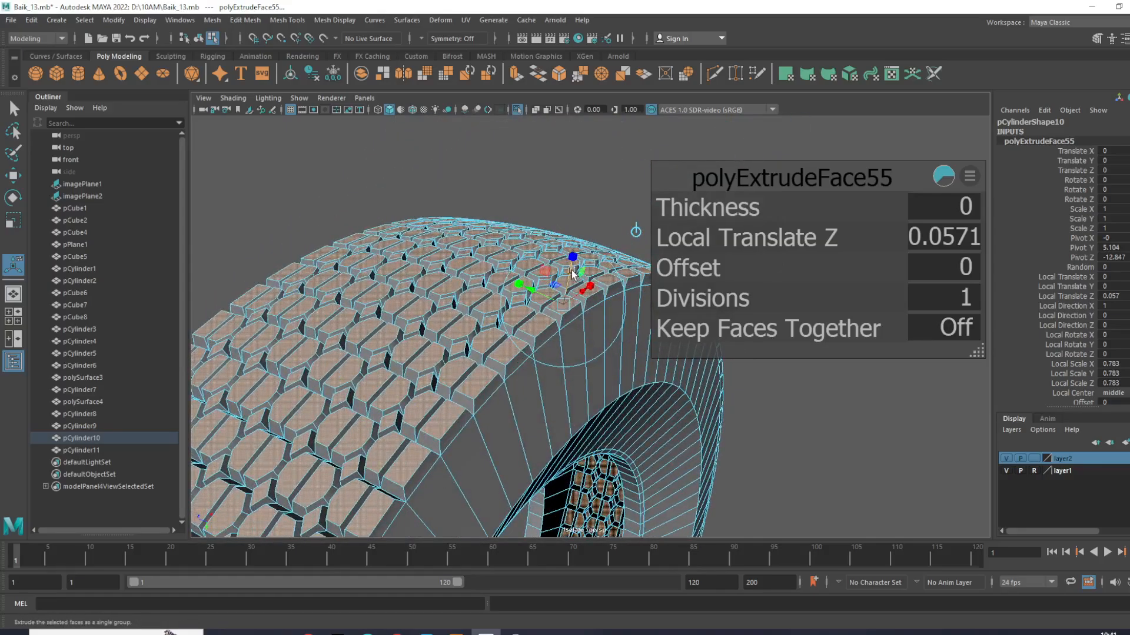
drag(569, 269, 545, 397)
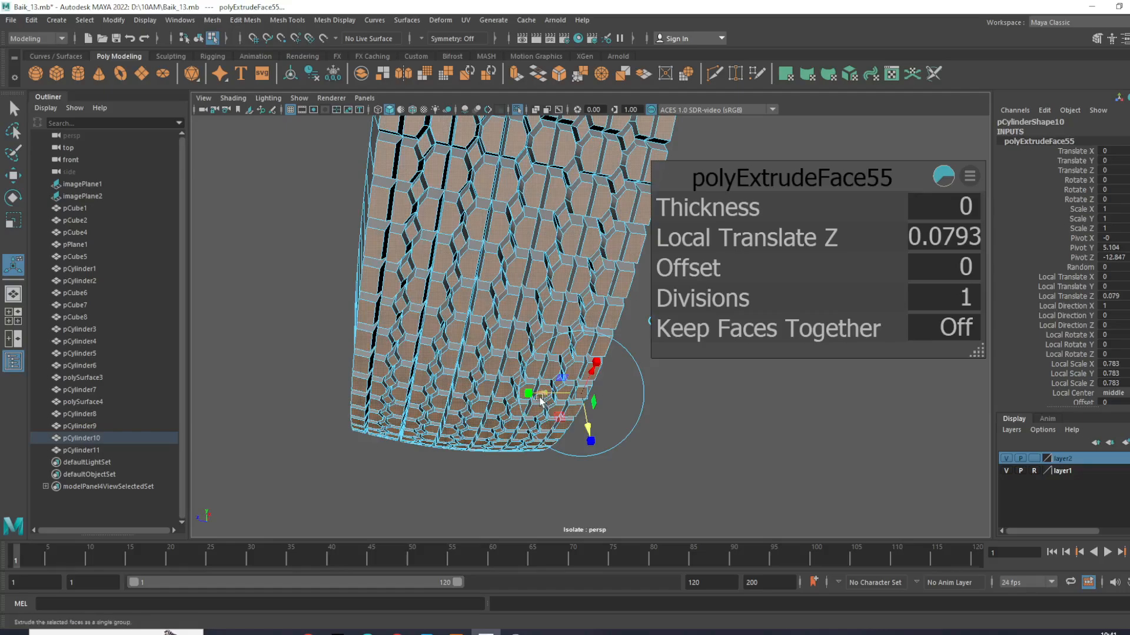
alt+drag(488, 428, 559, 269)
right_drag(488, 274, 558, 259)
click(645, 155)
- Put pCylinder10 in edge selection mode and select the edge loop around its sidewall
alt+drag(658, 273, 637, 452)
scroll(661, 355, up, 3)
scroll(638, 452, down, 8)
alt+drag(678, 336, 604, 389)
scroll(605, 359, up, 5)
click(750, 375)
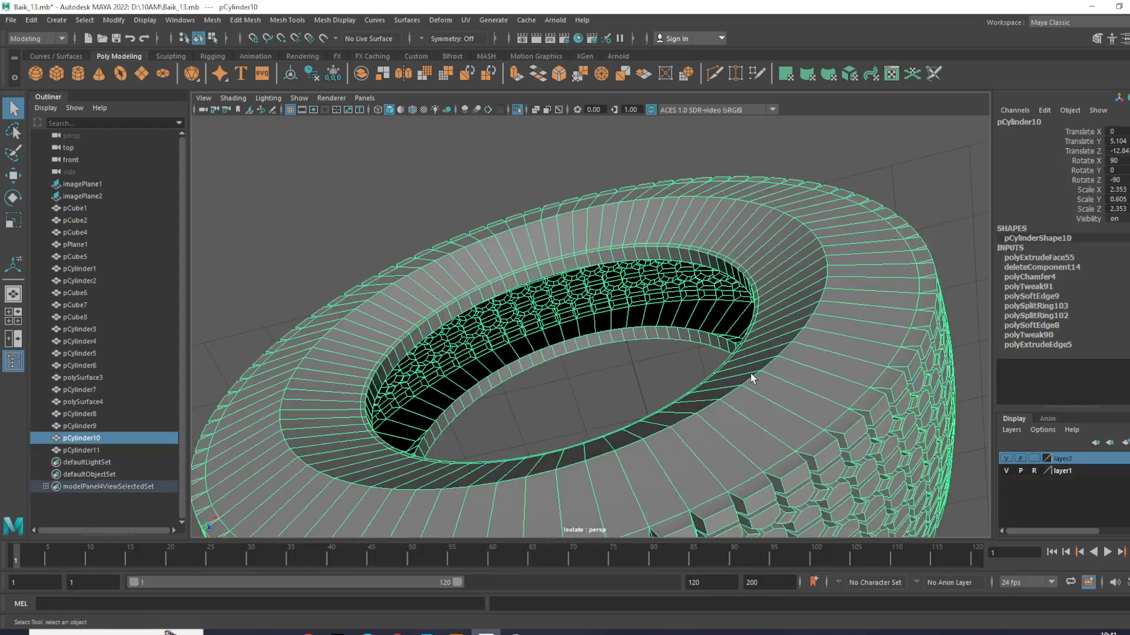
alt+drag(750, 375, 720, 305)
right_drag(720, 305, 711, 209)
double_click(713, 268)
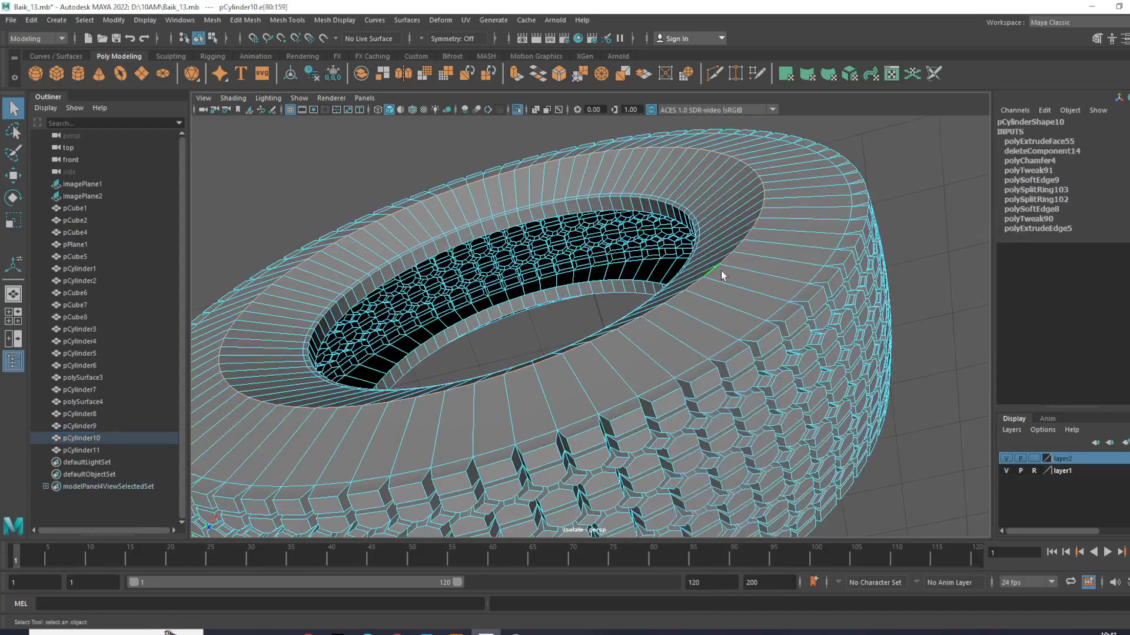
alt+drag(714, 266, 760, 271)
scroll(760, 272, up, 4)
- Bevel the selected sidewall edges with a fraction of 0.4, return to object mode, and deselect the tire
shift+right_drag(845, 267, 913, 286)
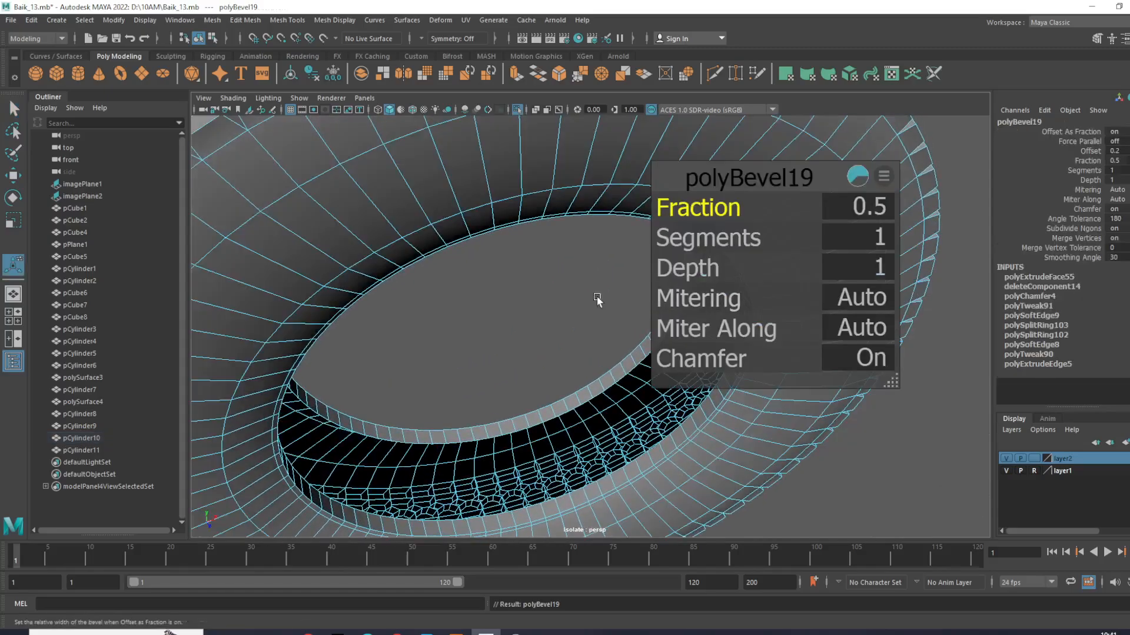
alt+right_drag(598, 300, 542, 324)
mouse_move(717, 211)
mouse_down()
mouse_move(703, 212)
mouse_move(728, 214)
mouse_move(715, 217)
mouse_up()
right_drag(441, 184, 500, 164)
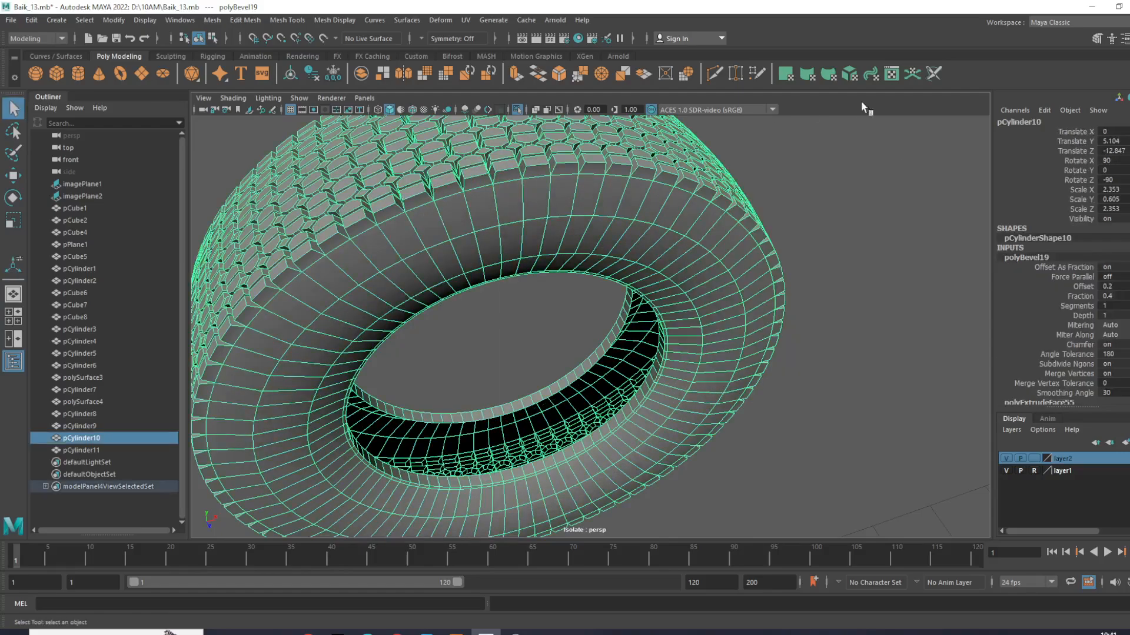
click(859, 154)
- Review pCylinder10's tread in the perspective and four-view layouts, and turn off isolation to show the whole scene
scroll(706, 294, down, 4)
alt+drag(653, 306, 543, 324)
click(543, 322)
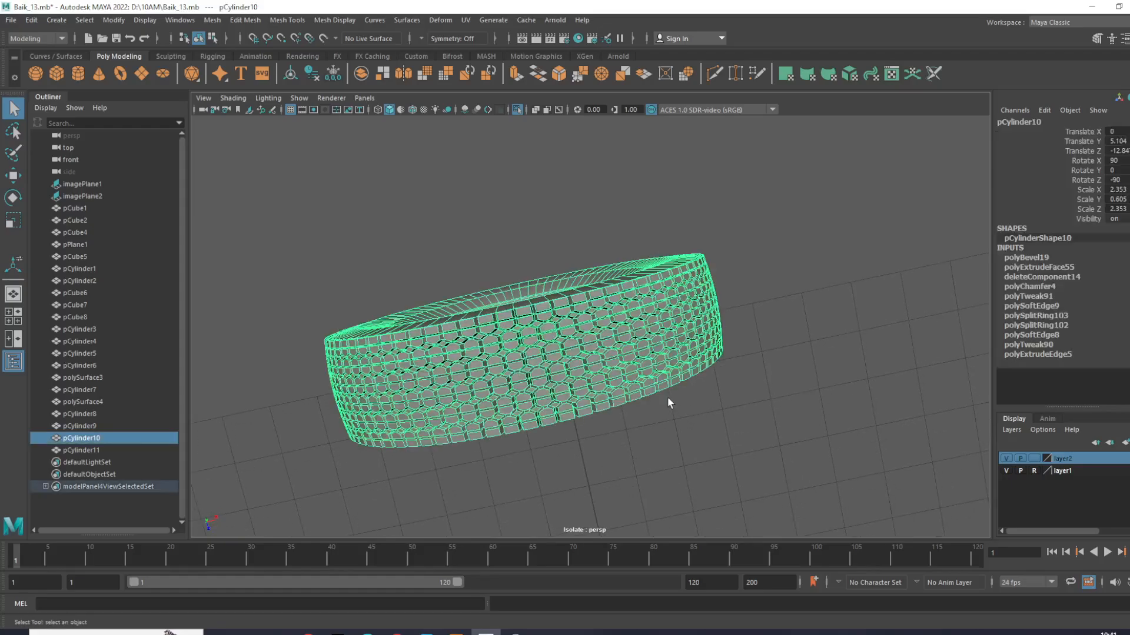
scroll(694, 412, up, 3)
key(w)
key(space)
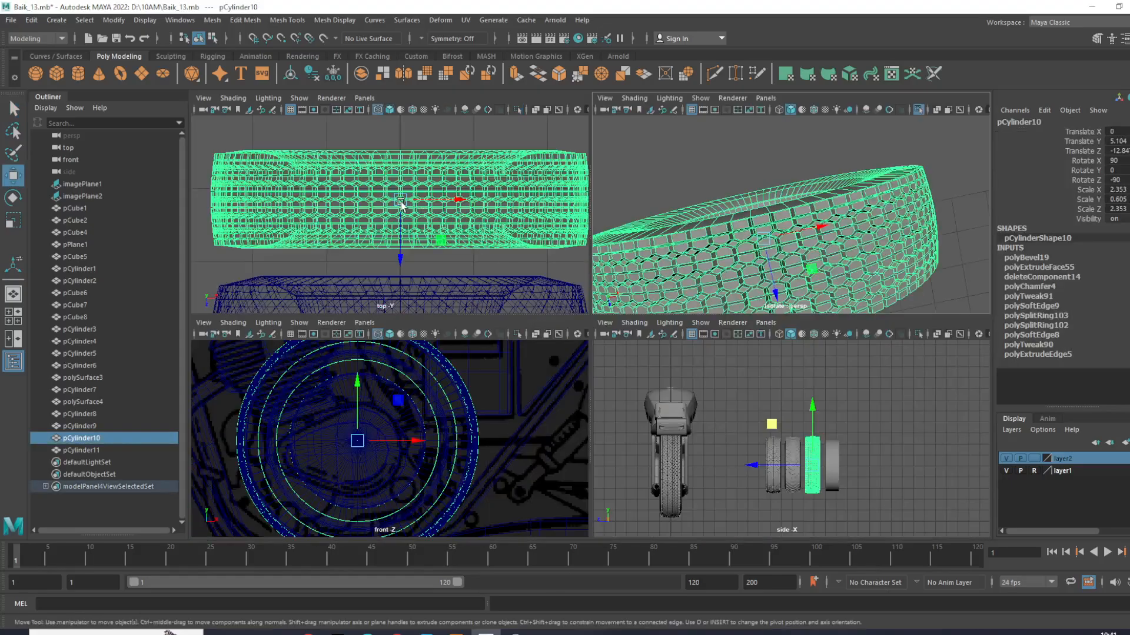
click(762, 165)
key(space)
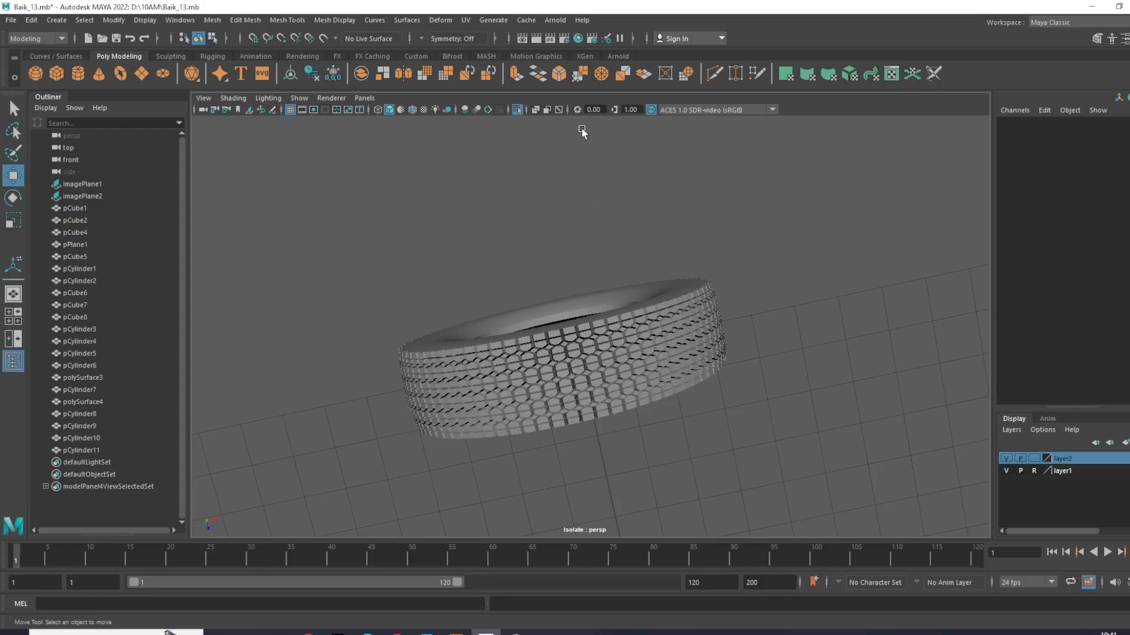
click(518, 110)
- Examine the treads of the row of tires beside the motorcycle up close, and clear the selection
alt+drag(612, 312, 542, 272)
scroll(449, 305, up, 3)
scroll(665, 322, up, 6)
alt+middle_drag(449, 306, 744, 376)
scroll(673, 325, down, 6)
alt+drag(538, 312, 831, 434)
scroll(830, 434, up, 5)
alt+middle_drag(830, 434, 676, 487)
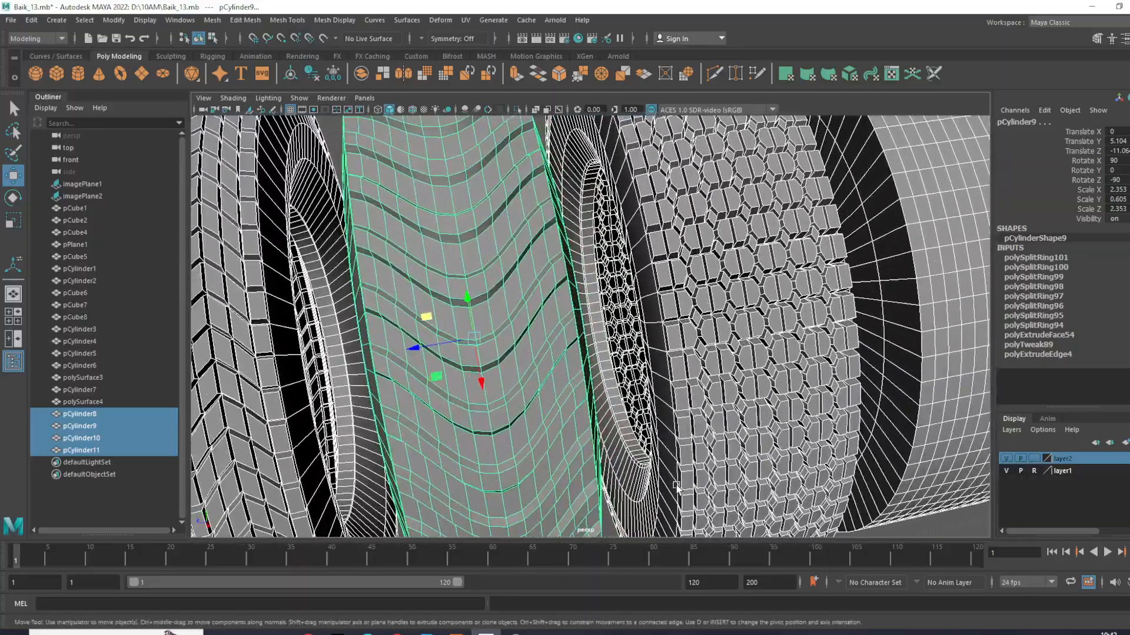
scroll(630, 397, down, 4)
alt+middle_drag(630, 397, 686, 374)
alt+drag(686, 374, 696, 435)
click(734, 484)
alt+drag(733, 484, 641, 471)
- Compare the different tread patterns by selecting the finished tires one after another, and deselect everything
click(419, 286)
click(566, 295)
click(773, 326)
scroll(570, 294, down, 5)
alt+drag(570, 294, 530, 353)
click(516, 363)
scroll(632, 351, up, 4)
scroll(784, 326, down, 6)
scroll(784, 325, up, 4)
alt+middle_drag(780, 327, 713, 352)
click(859, 176)
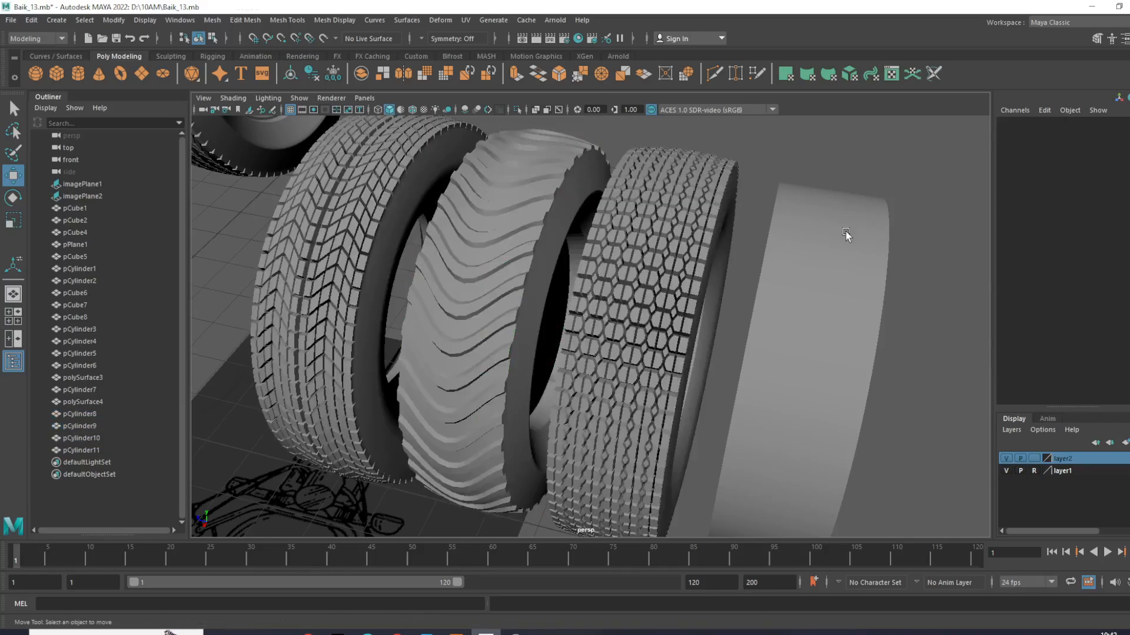
- Select pCylinder11, the plain cylinder at the end of the tire row
click(677, 277)
click(835, 271)
click(834, 271)
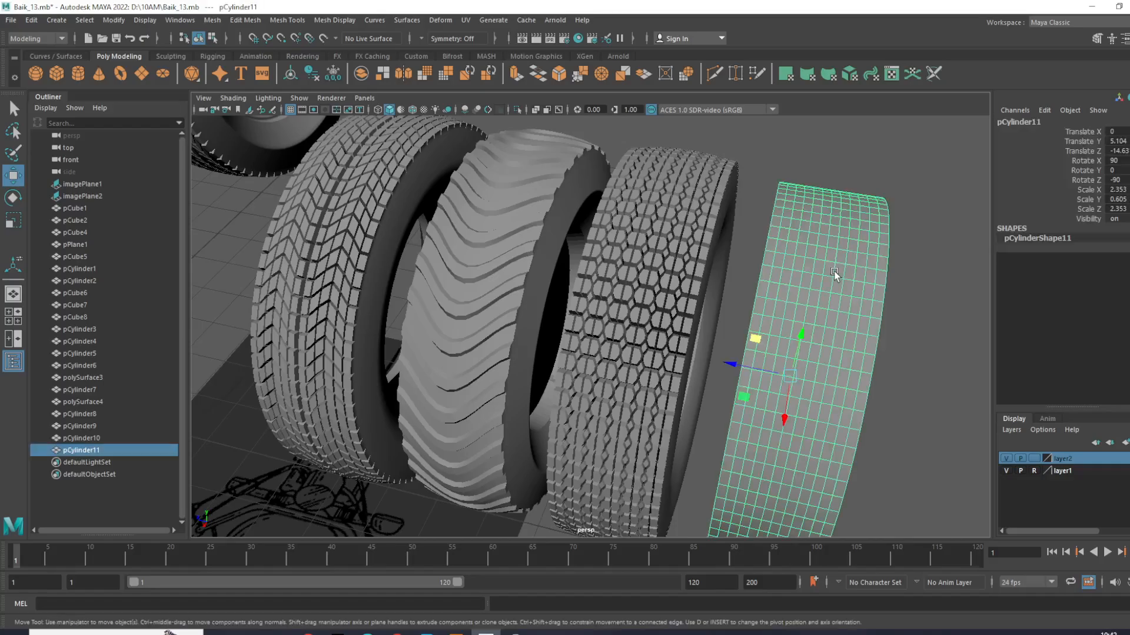
alt+drag(834, 271, 696, 228)
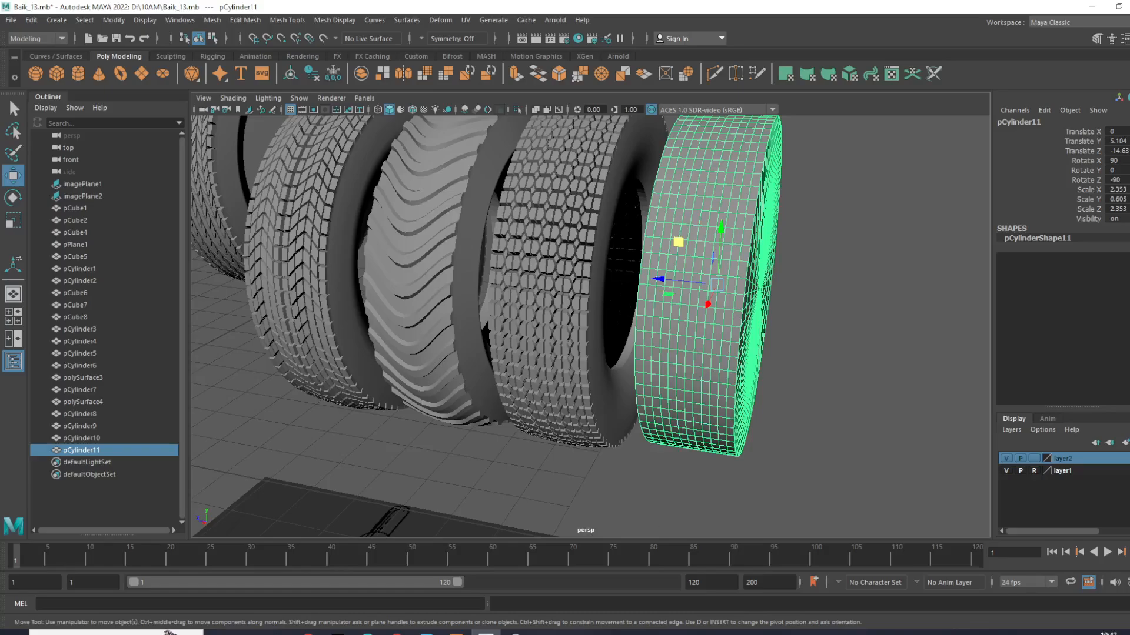
- Turn on wireframe on shaded in the perspective view and toggle the color-managed view transform off and back on
click(412, 110)
alt+drag(556, 271, 488, 267)
alt+middle_drag(488, 267, 459, 320)
scroll(473, 320, down, 8)
alt+drag(481, 319, 689, 374)
alt+drag(734, 404, 744, 406)
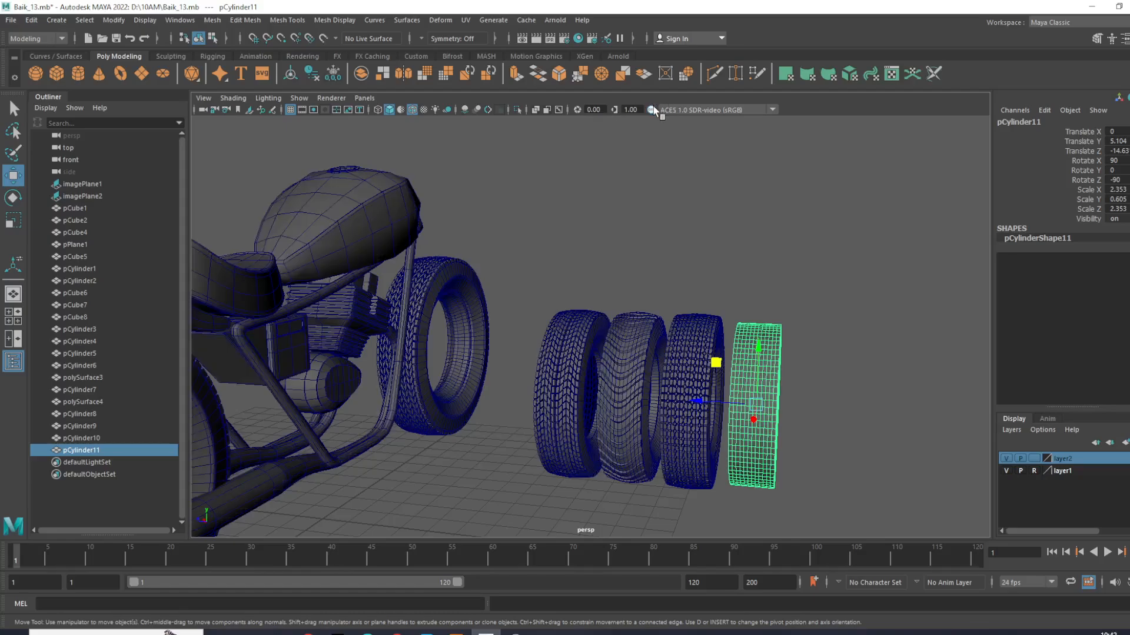
click(412, 110)
click(412, 110)
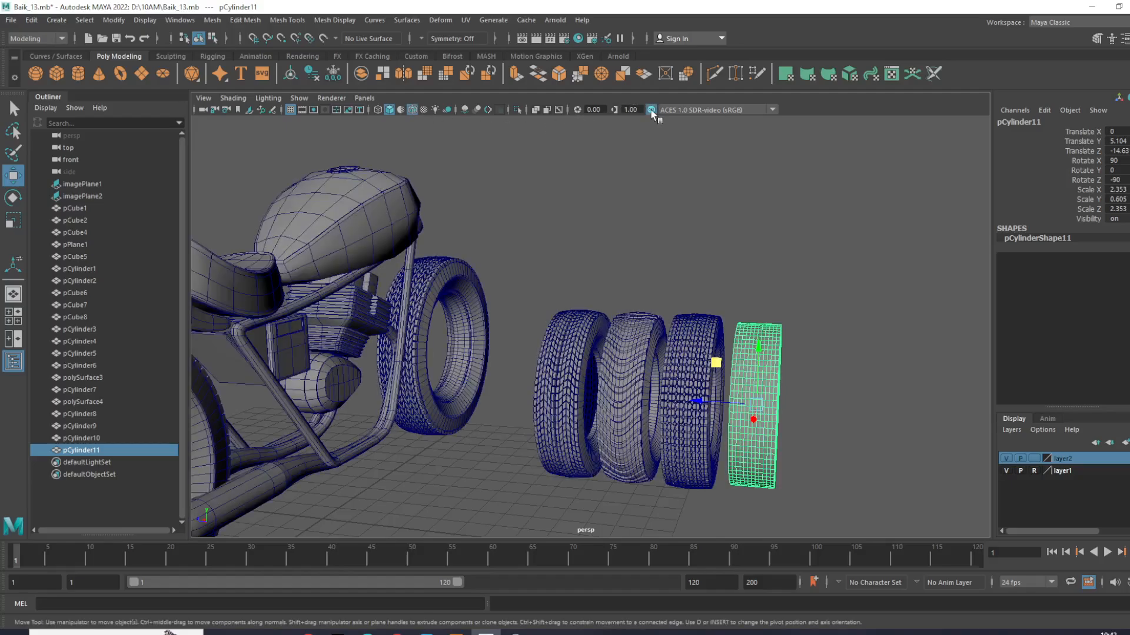
- Isolate pCylinder11 in the perspective view, frame it, and face its flat circular cap
click(516, 110)
key(f)
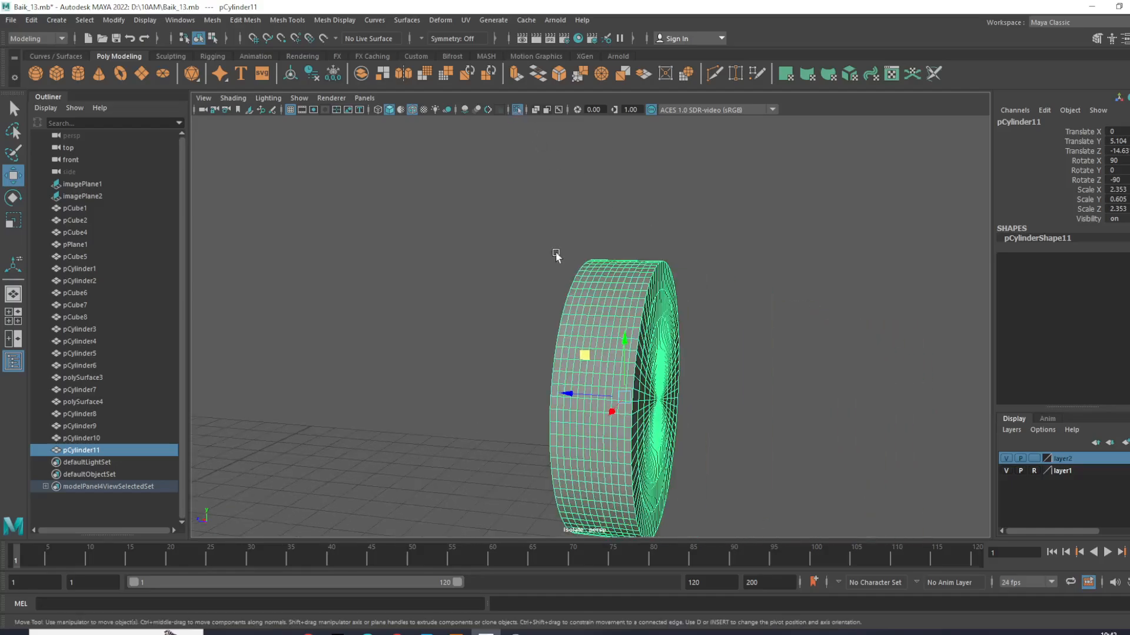
alt+drag(513, 249, 655, 372)
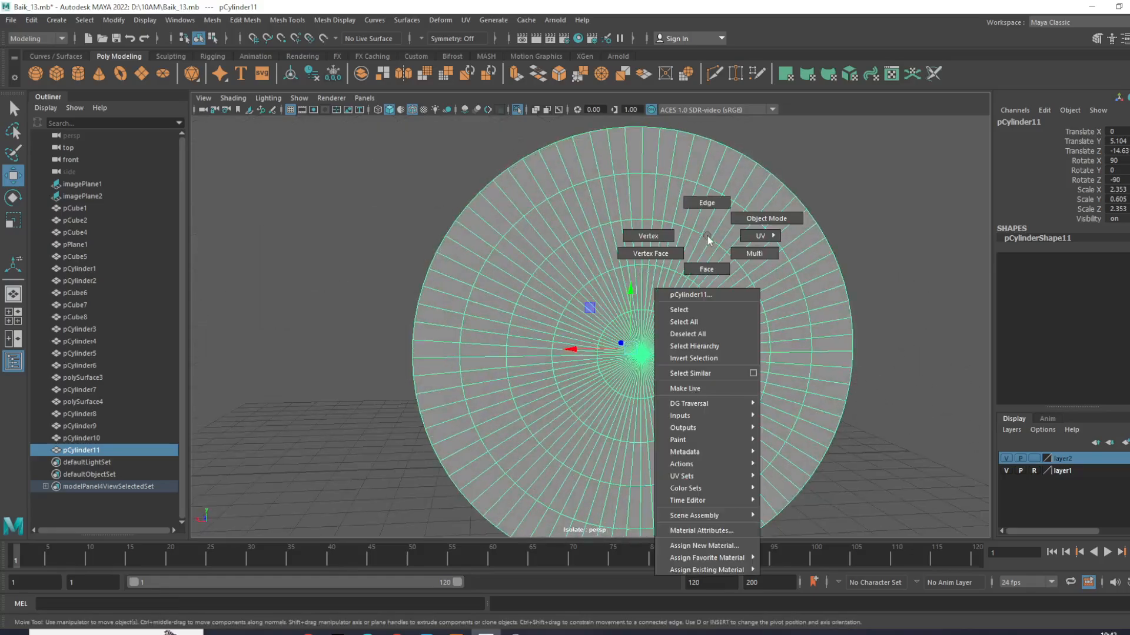
- Switch pCylinder11 to face selection and select the central cap faces from the front view
right_drag(709, 240, 599, 249)
key(space)
key(space)
scroll(438, 372, up, 2)
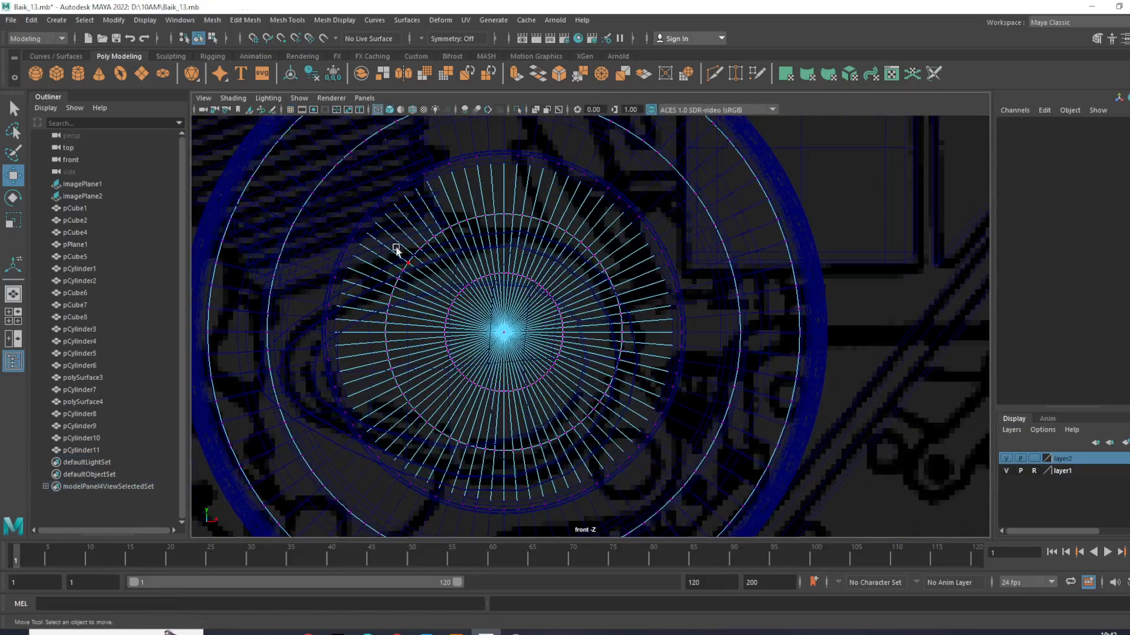
drag(343, 169, 664, 497)
right_drag(616, 309, 626, 365)
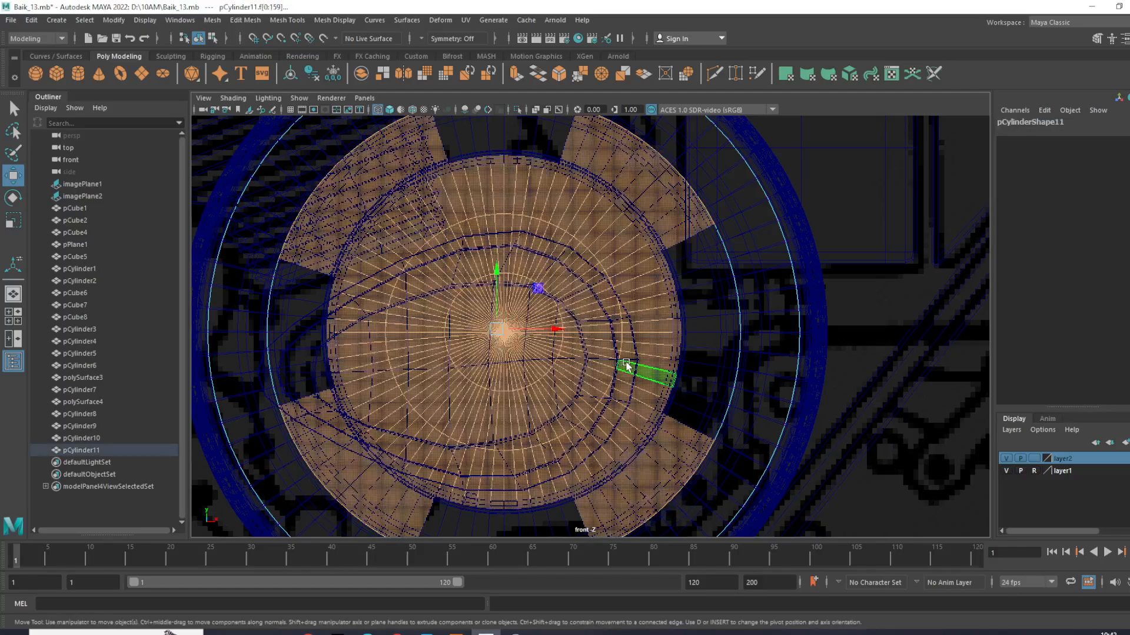
click(661, 312)
drag(617, 244, 694, 393)
click(694, 393)
drag(442, 369, 592, 527)
click(399, 336)
drag(446, 158, 364, 347)
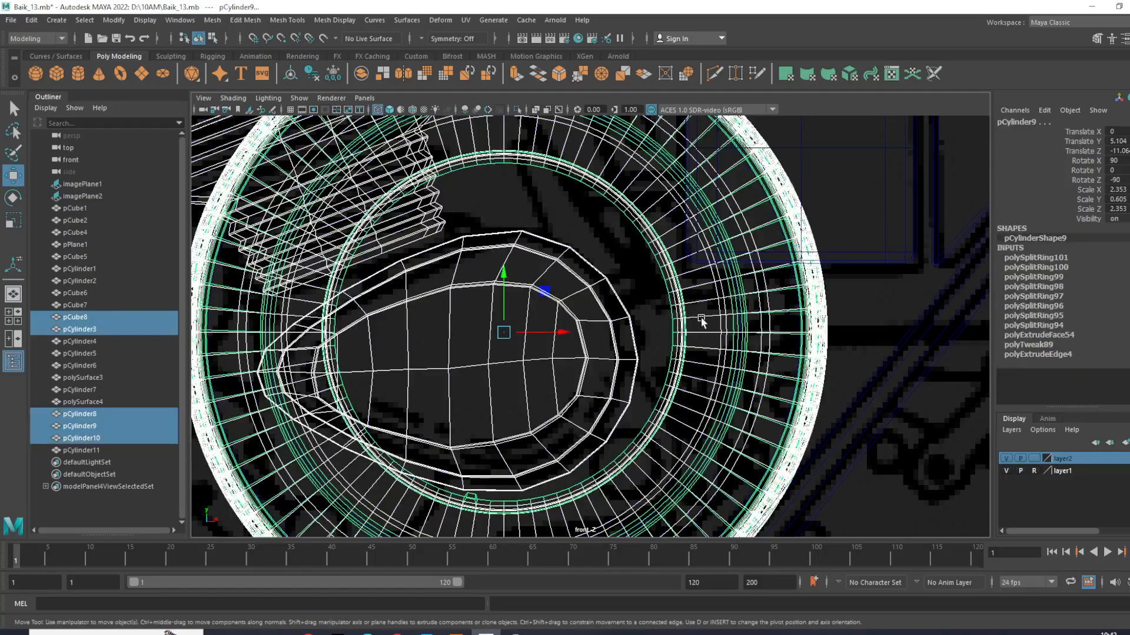
scroll(701, 320, down, 5)
click(713, 460)
key(ctrl+z)
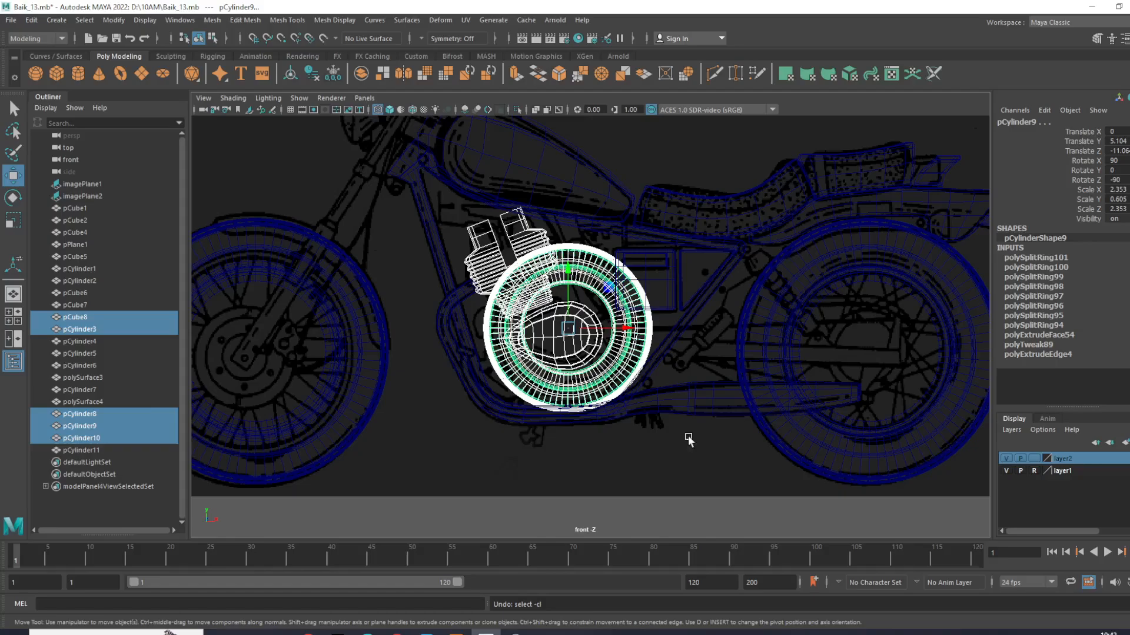
- Return to the perspective view and undo the face deletion and selection changes on pCylinder11
key(space)
key(space)
click(816, 379)
alt+drag(815, 380, 873, 388)
key(ctrl+z)
key(ctrl+z)
key(ctrl+z)
key(ctrl+z)
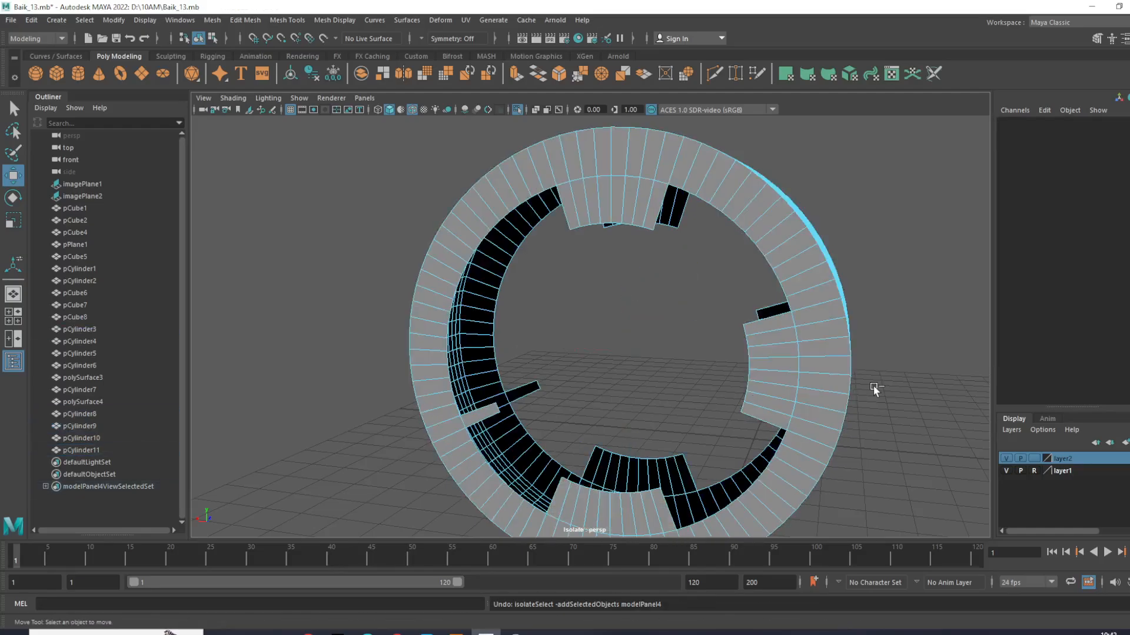
key(ctrl+z)
key(ctrl+z)
key(ctrl+z)
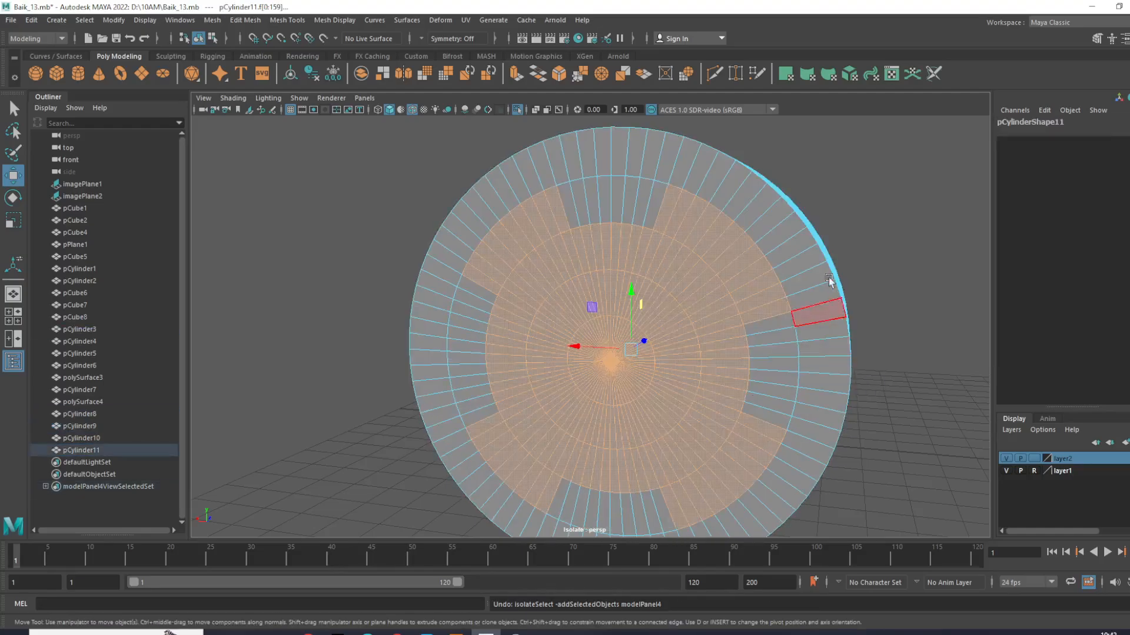
- Deselect the extra outer faces on the near cap of pCylinder11, keeping only its inner circular rings selected
alt+drag(865, 318, 895, 259)
ctrl+drag(918, 170, 771, 329)
ctrl+drag(862, 139, 726, 229)
ctrl+drag(823, 133, 439, 200)
ctrl+drag(364, 161, 497, 271)
ctrl+drag(411, 148, 529, 264)
ctrl+drag(353, 422, 481, 511)
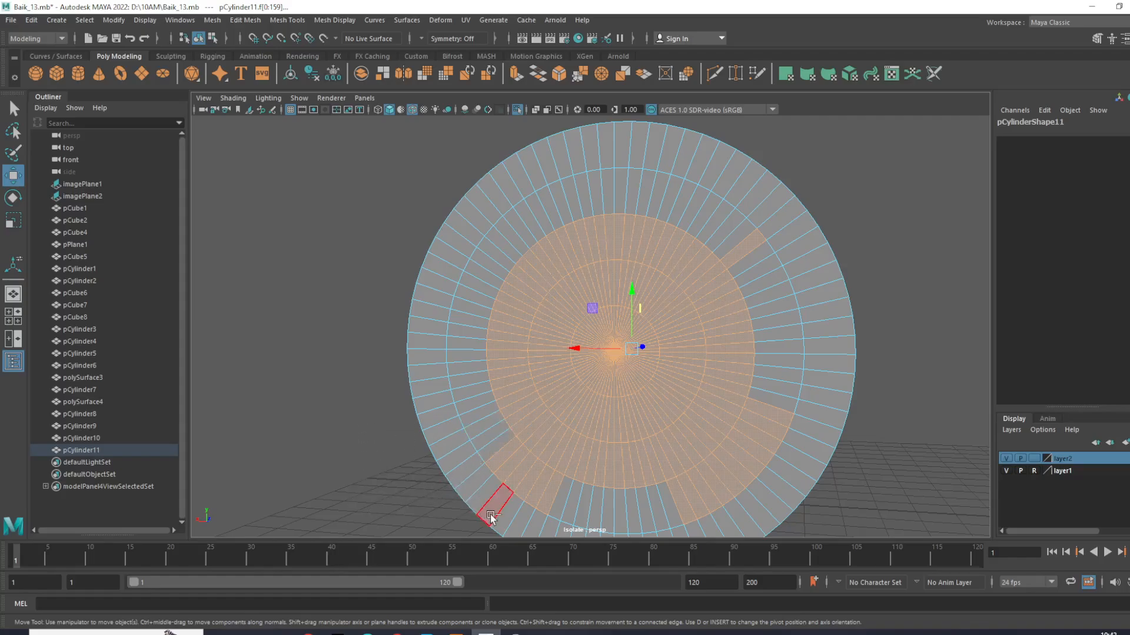
ctrl+drag(787, 366, 703, 487)
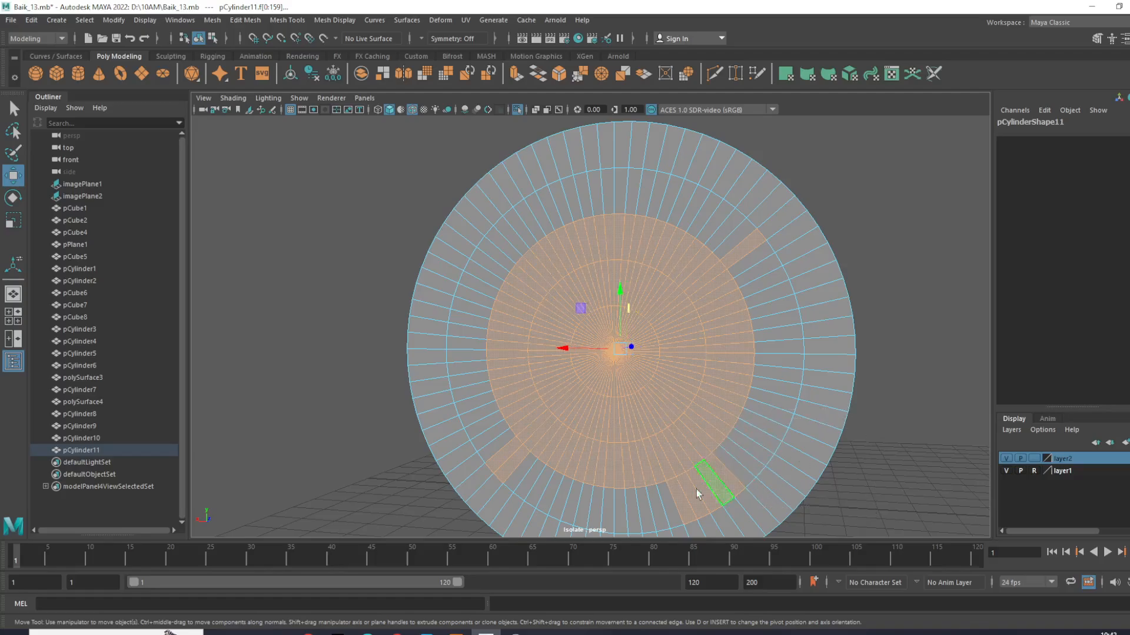
ctrl+drag(882, 521, 713, 484)
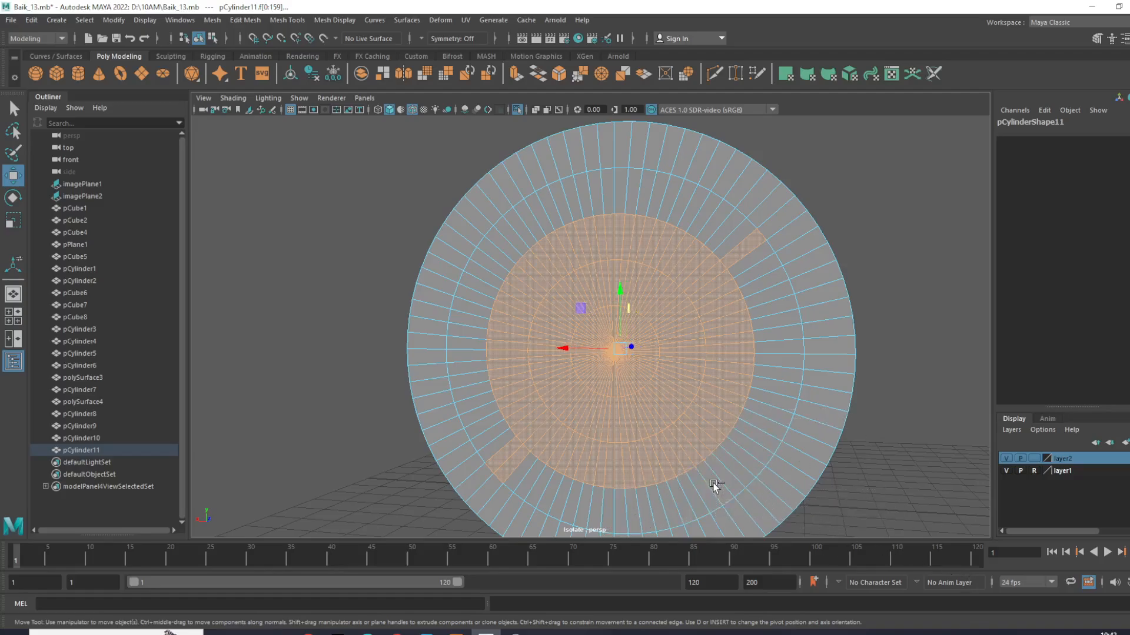
ctrl+drag(742, 198, 816, 259)
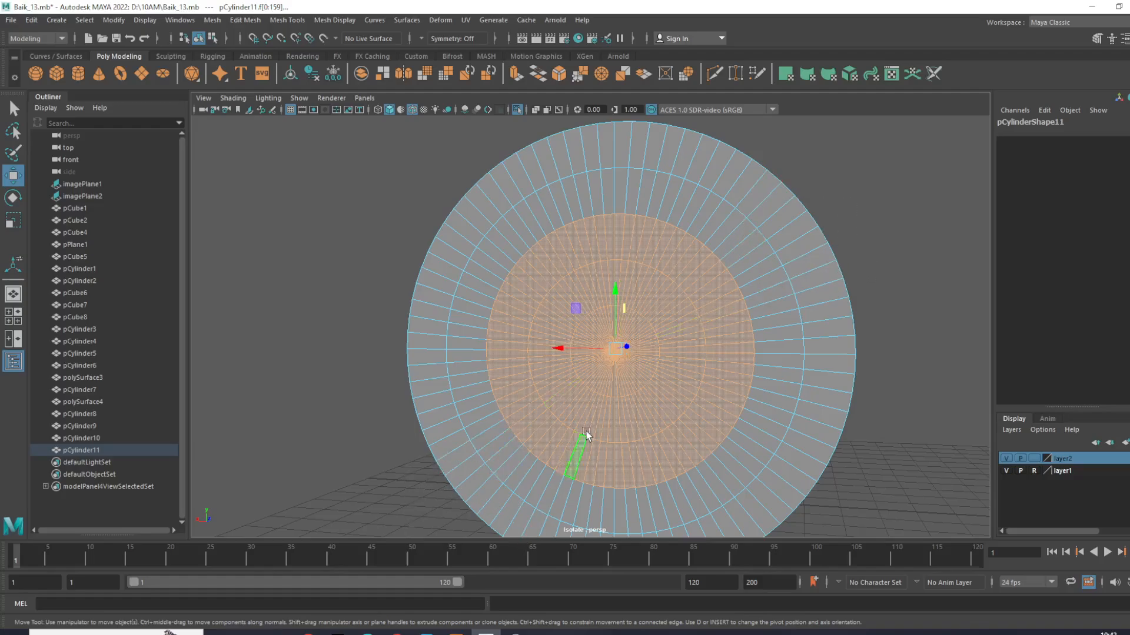
- Deselect the extra outer faces on the opposite cap and delete the inner faces of both caps to open the wheel hole
alt+drag(734, 356, 454, 474)
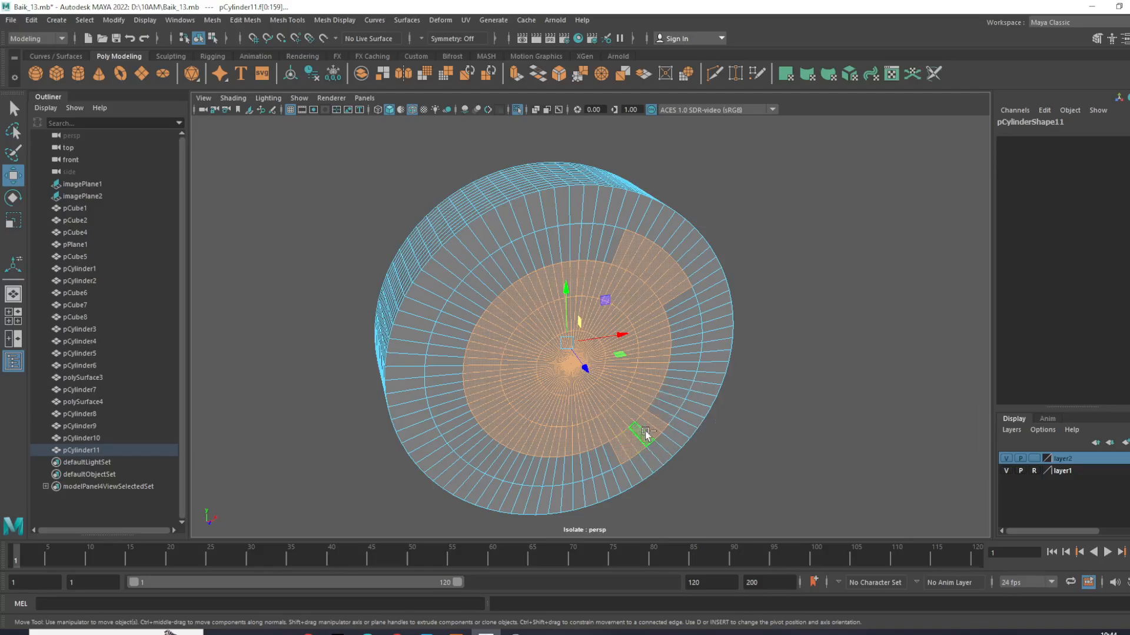
ctrl+drag(653, 412, 725, 513)
ctrl+drag(616, 451, 704, 500)
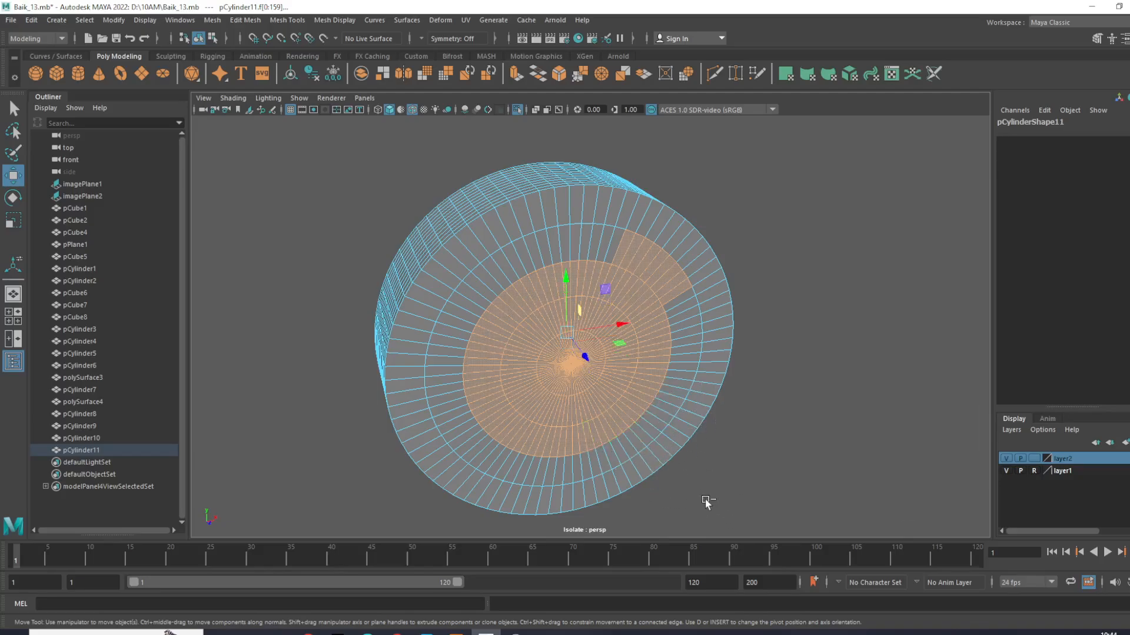
ctrl+drag(598, 144, 695, 246)
ctrl+drag(790, 182, 668, 277)
ctrl+drag(777, 223, 680, 304)
key(Delete)
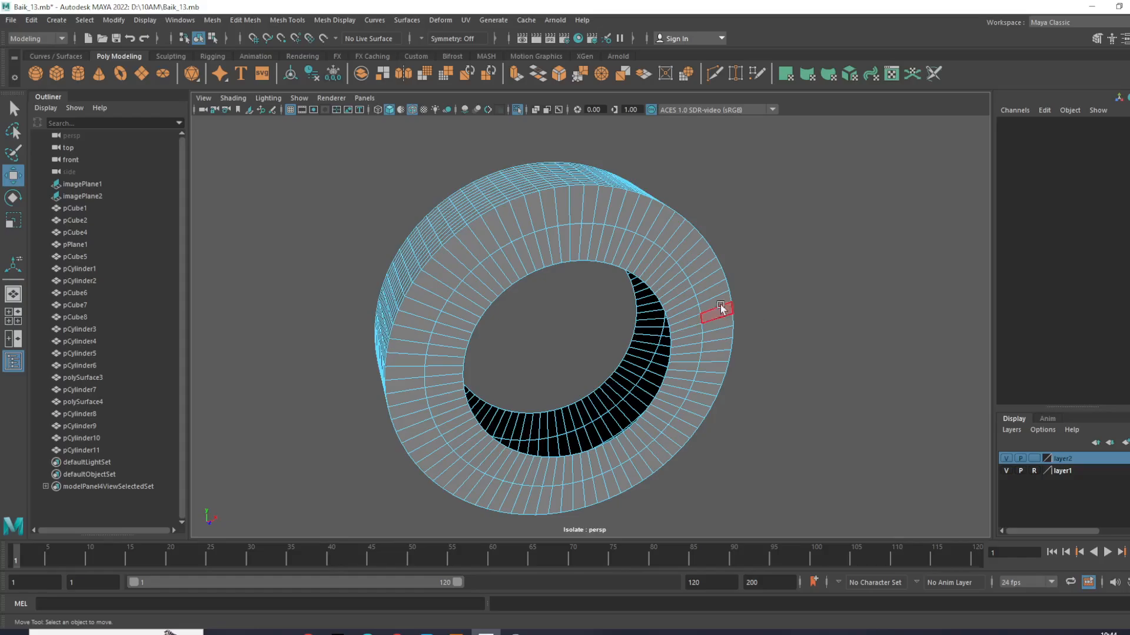
- Return pCylinder11 to object mode and freeze its transformations
right_drag(648, 253, 752, 181)
click(752, 220)
click(584, 197)
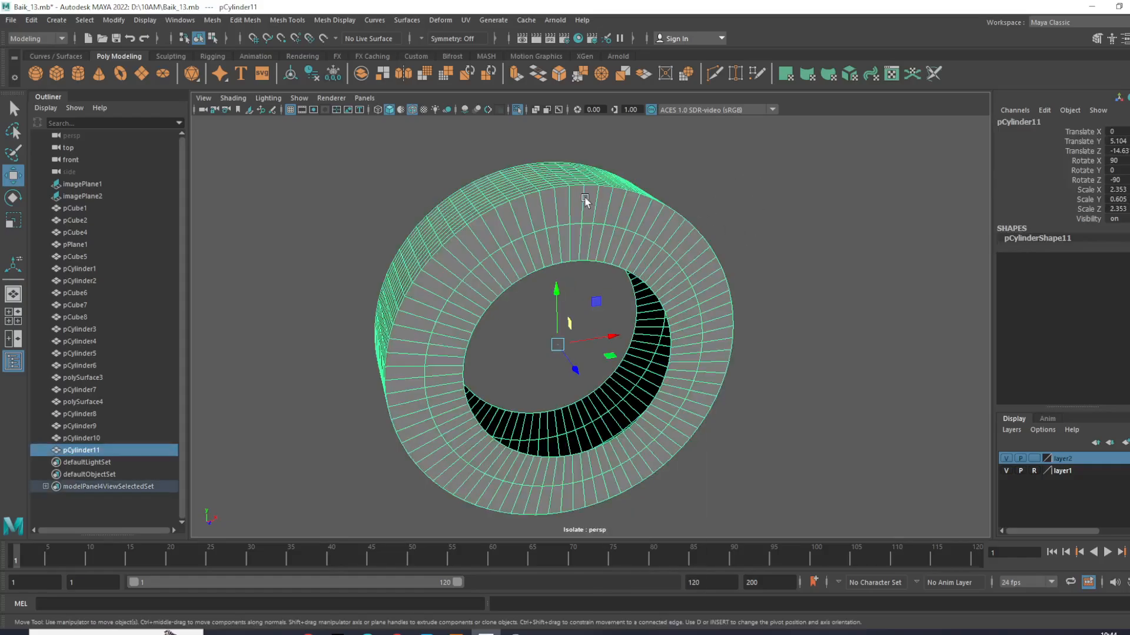
click(113, 20)
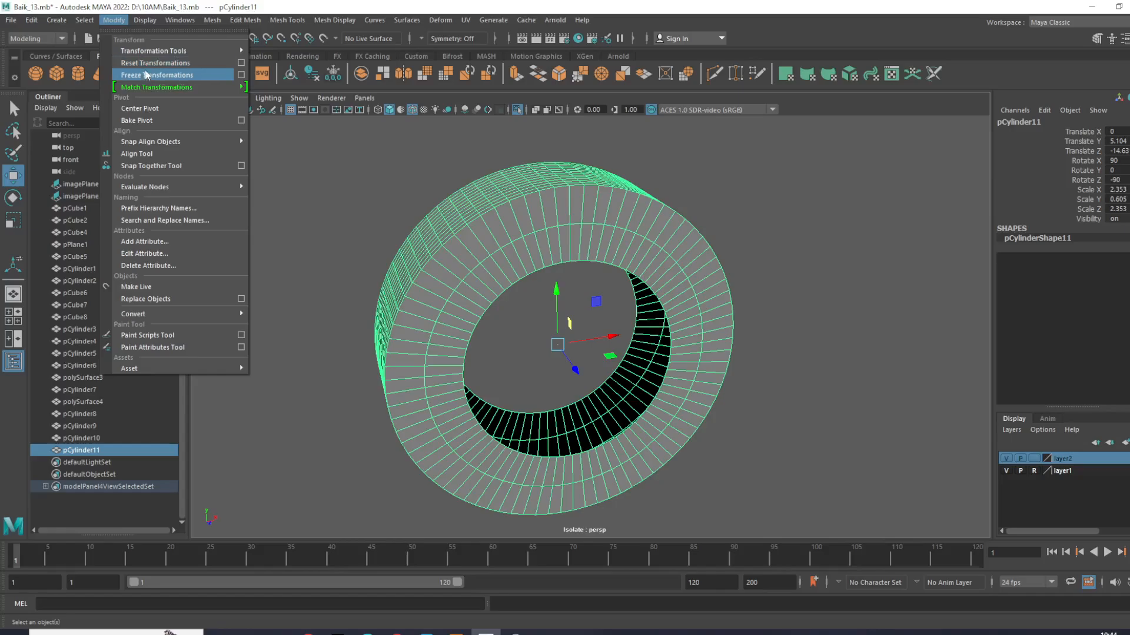
click(147, 74)
click(746, 250)
- Select the border edge loops of the wheel hole on both sides of pCylinder11
click(575, 248)
scroll(592, 221, up, 3)
right_drag(591, 215, 565, 128)
click(579, 222)
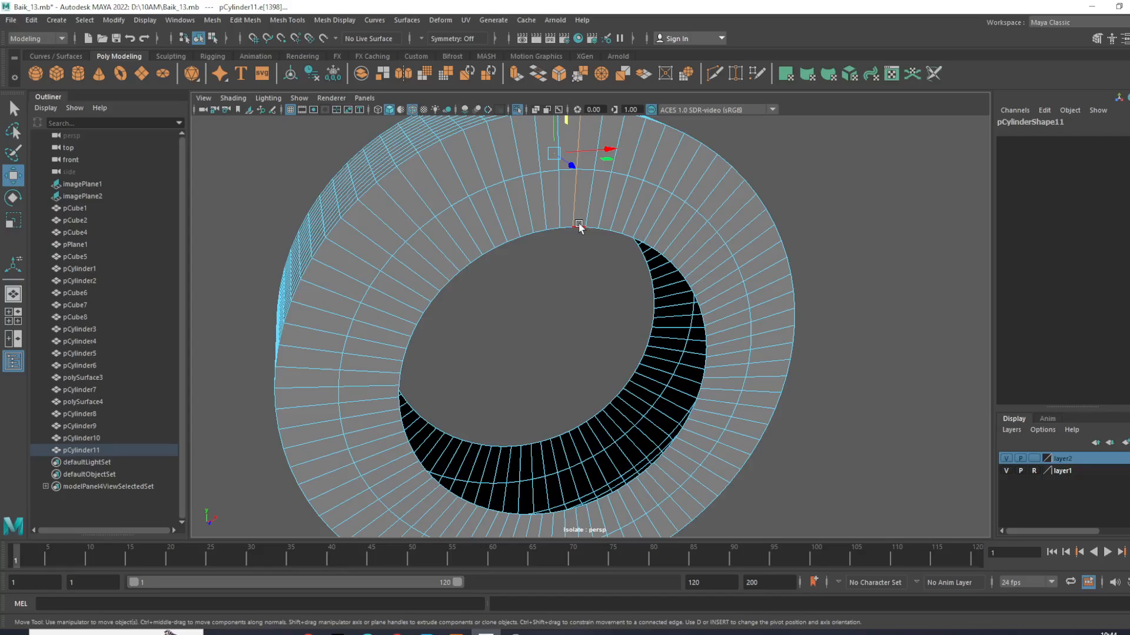
double_click(579, 224)
scroll(602, 265, down, 4)
alt+drag(602, 265, 482, 290)
scroll(482, 290, up, 5)
alt+drag(693, 335, 564, 324)
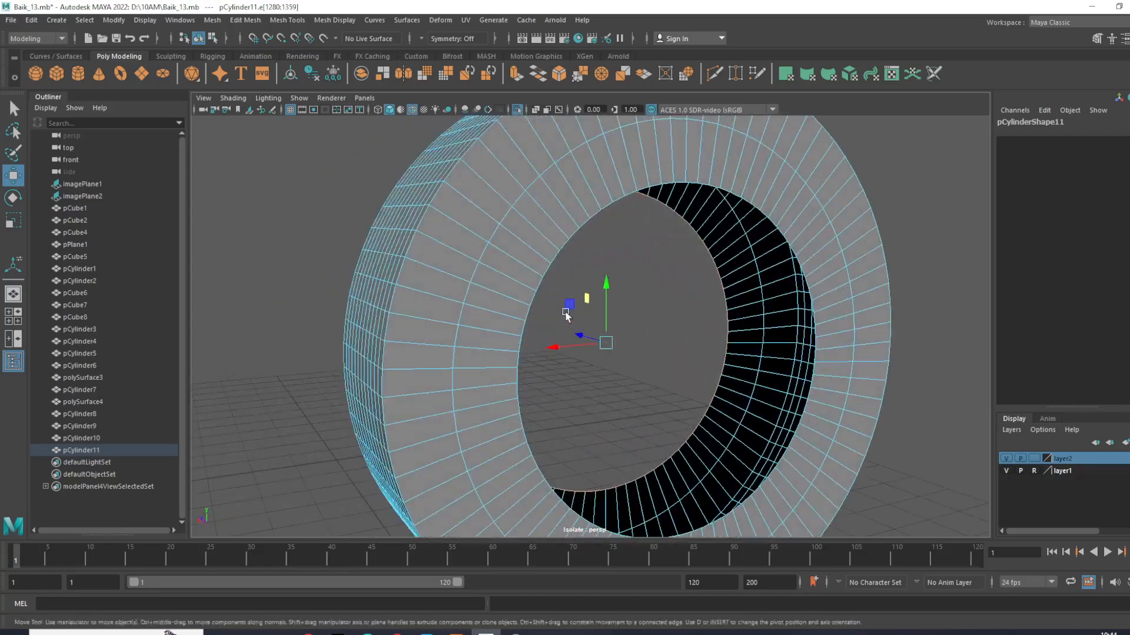
scroll(639, 259, down, 4)
alt+drag(640, 259, 574, 333)
scroll(668, 378, up, 4)
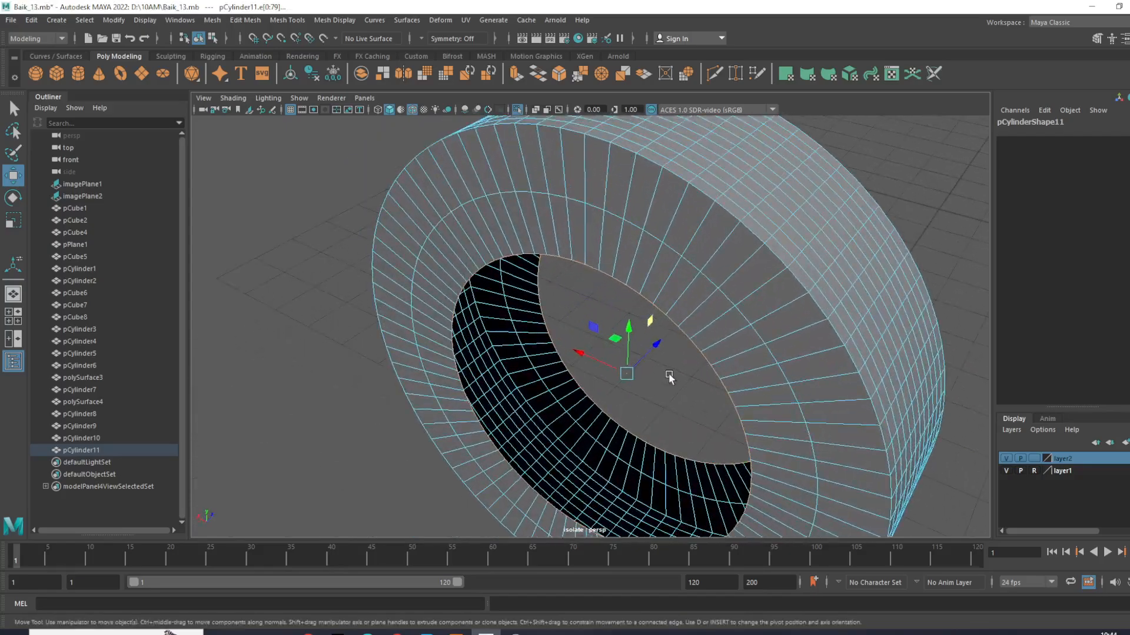
- Scale the two hole border loops toward each other along the tire's width so the sidewalls slope inward
alt+middle_drag(668, 379, 637, 376)
key(e)
key(r)
drag(632, 348, 750, 309)
scroll(605, 356, down, 4)
alt+drag(845, 342, 740, 360)
scroll(573, 328, up, 4)
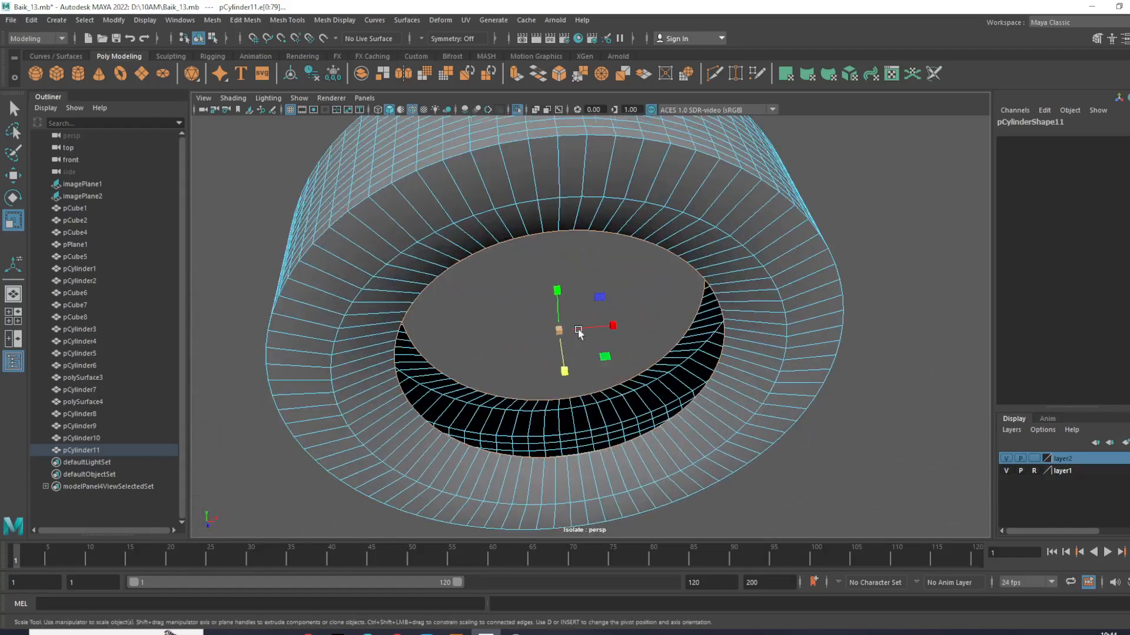
click(561, 331)
- Select the middle edge loop on each sidewall and scale the pair apart along the tire's width to bulge the sidewalls
click(930, 349)
alt+drag(847, 327, 648, 232)
right_drag(648, 217, 646, 112)
double_click(638, 230)
alt+drag(638, 230, 378, 255)
alt+right_drag(379, 254, 581, 284)
alt+drag(563, 269, 648, 343)
drag(560, 343, 560, 347)
- Switch to object mode, inspect the reshaped tire, and clear the selection
click(887, 164)
alt+drag(888, 165, 461, 286)
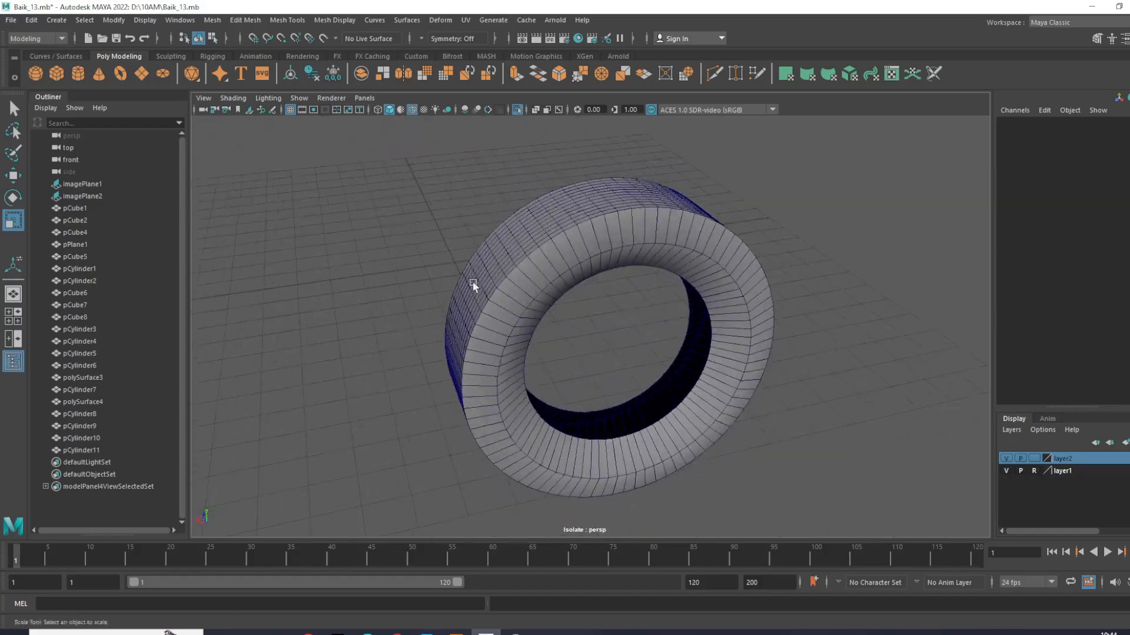
click(521, 271)
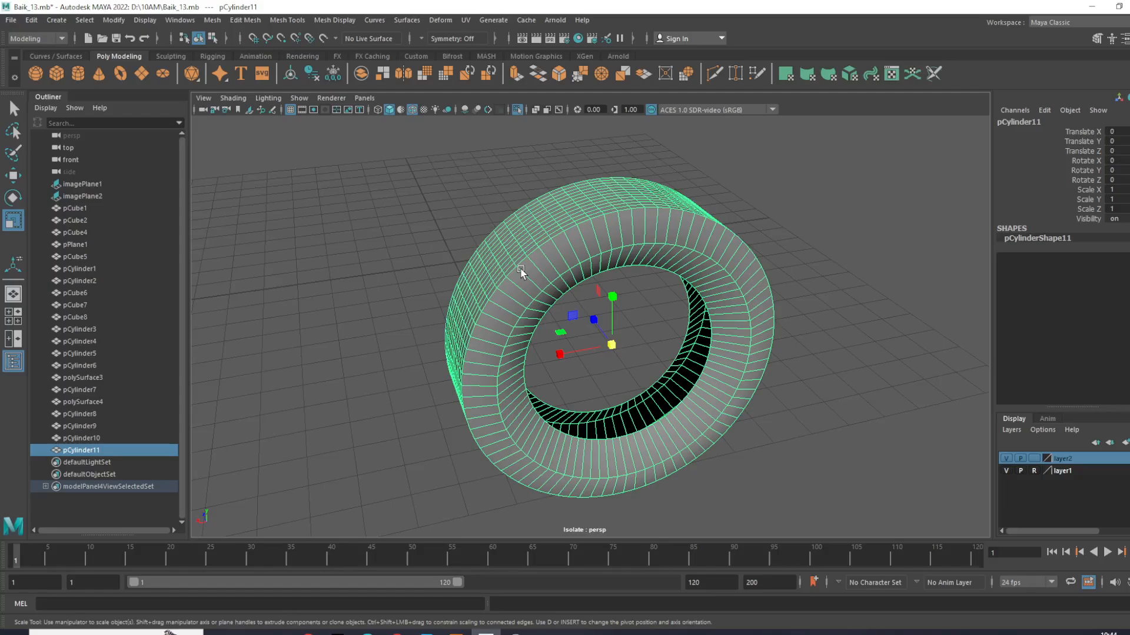
click(762, 289)
click(738, 285)
click(807, 281)
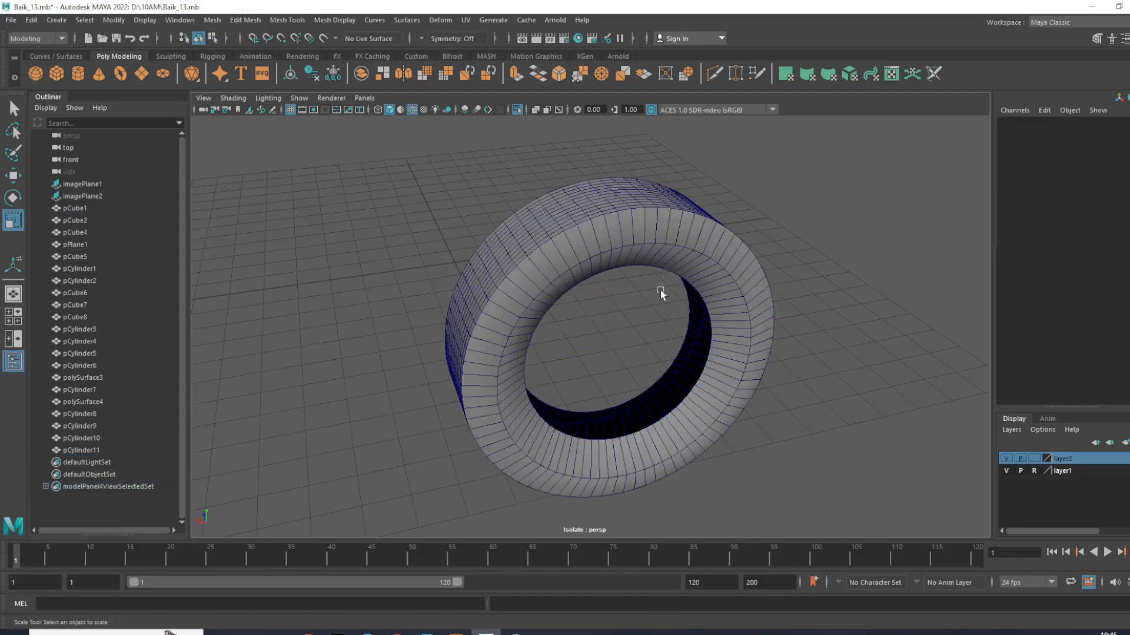
- Switch pCylinder11 to edge selection for working on its outer tread surface
click(538, 274)
alt+drag(526, 297, 626, 313)
scroll(619, 294, up, 3)
right_drag(617, 267, 778, 236)
click(777, 236)
click(620, 287)
right_drag(570, 289, 573, 203)
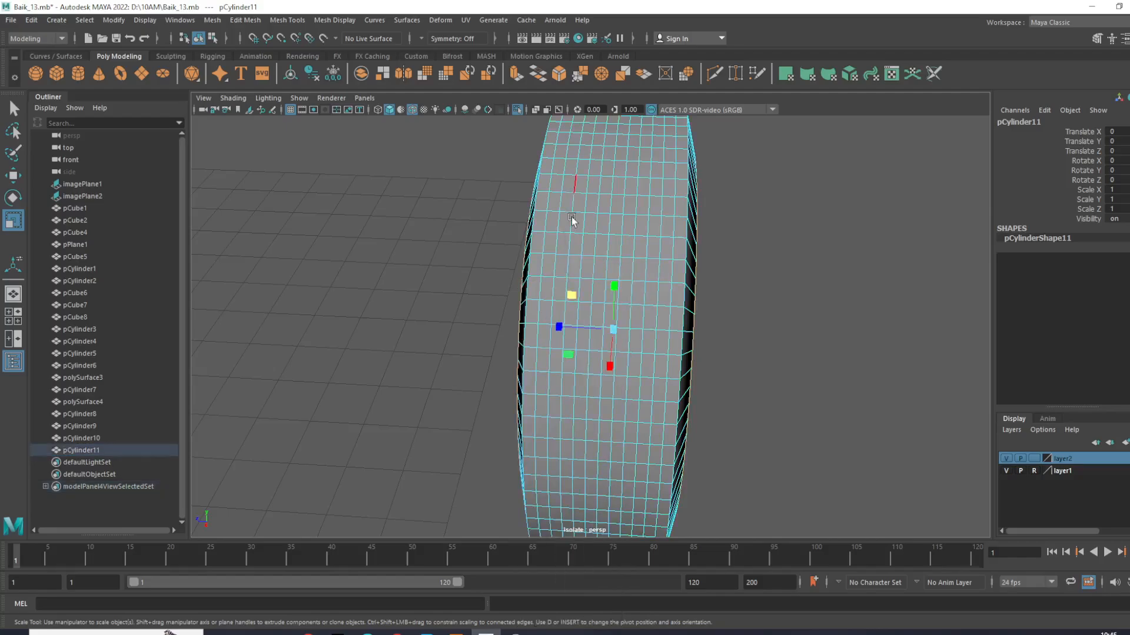
scroll(598, 275, up, 4)
scroll(596, 274, up, 3)
alt+middle_drag(596, 274, 565, 337)
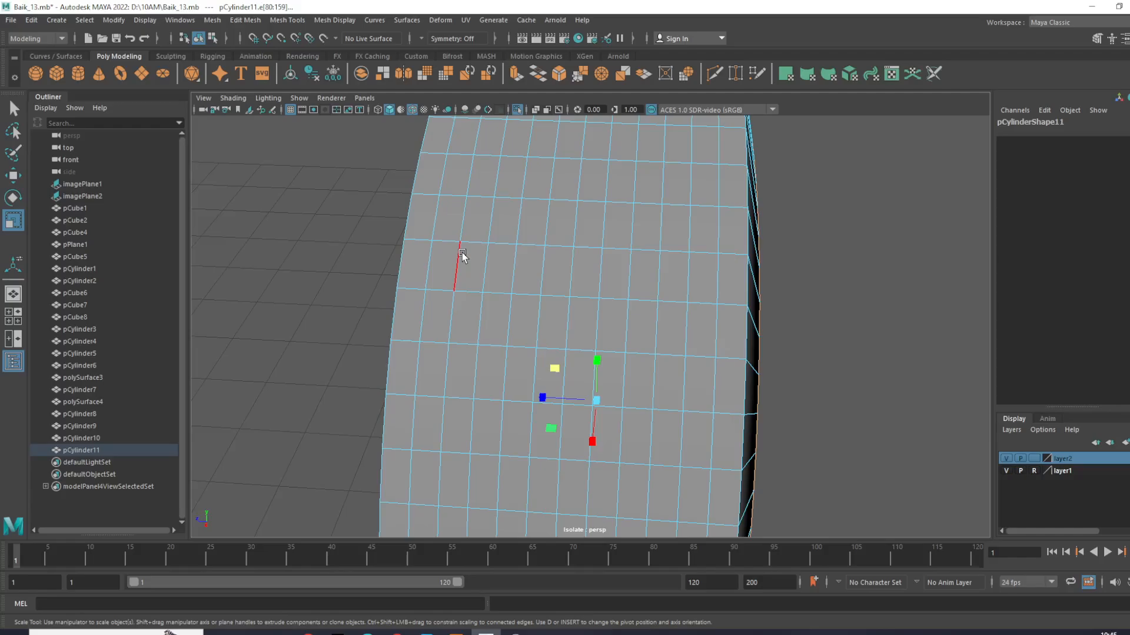
- Select every second circumferential edge loop across the tread, six loops in total
click(445, 242)
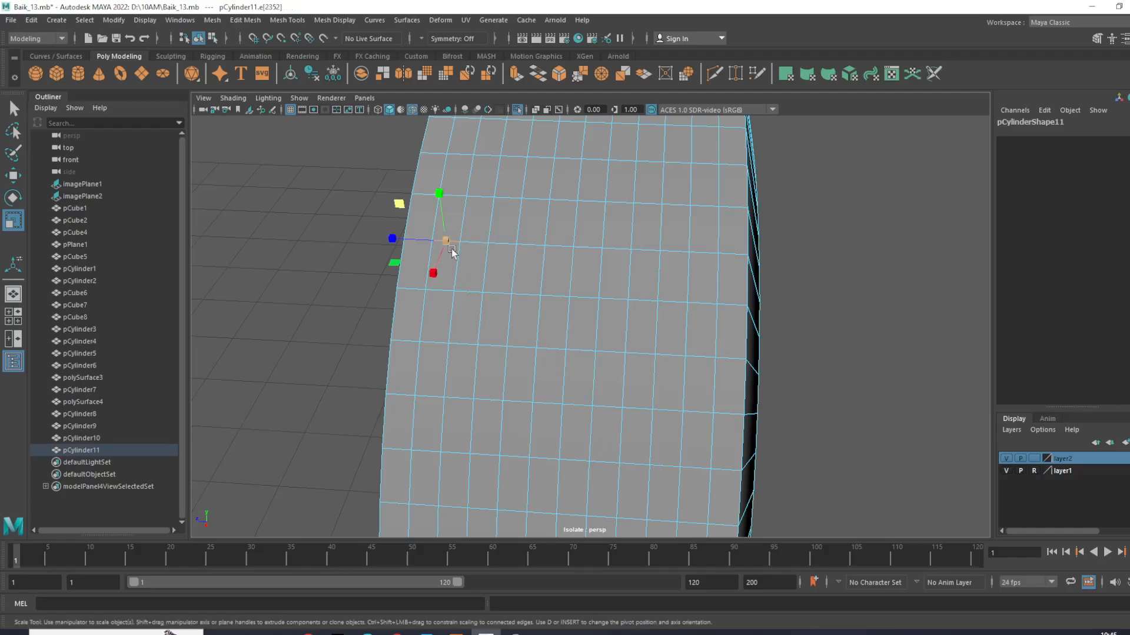
click(415, 288)
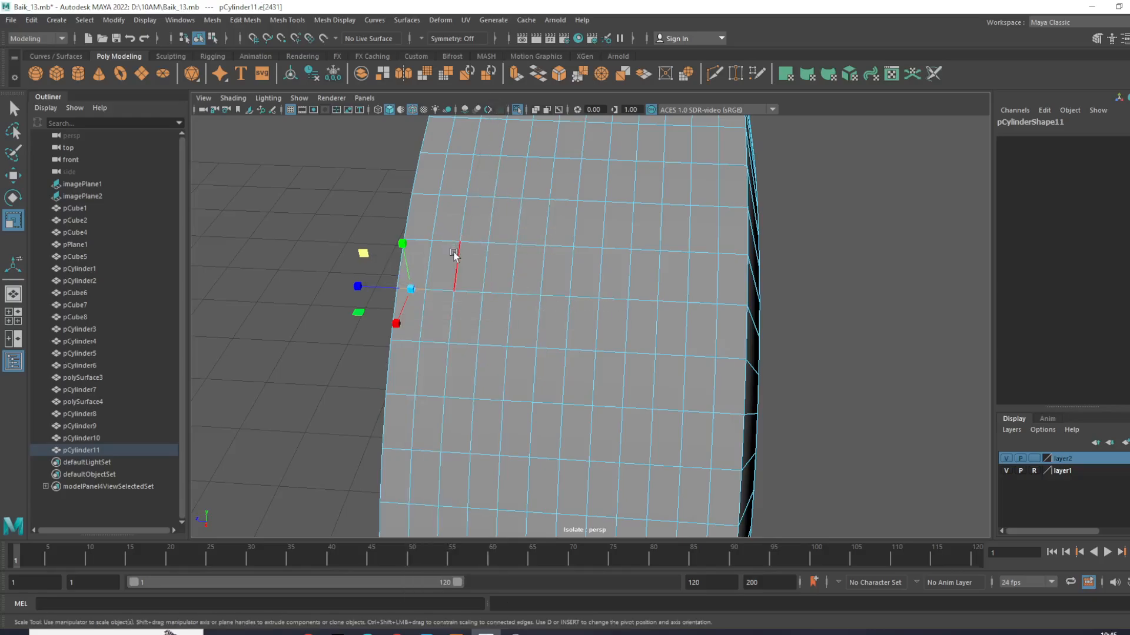
double_click(432, 259)
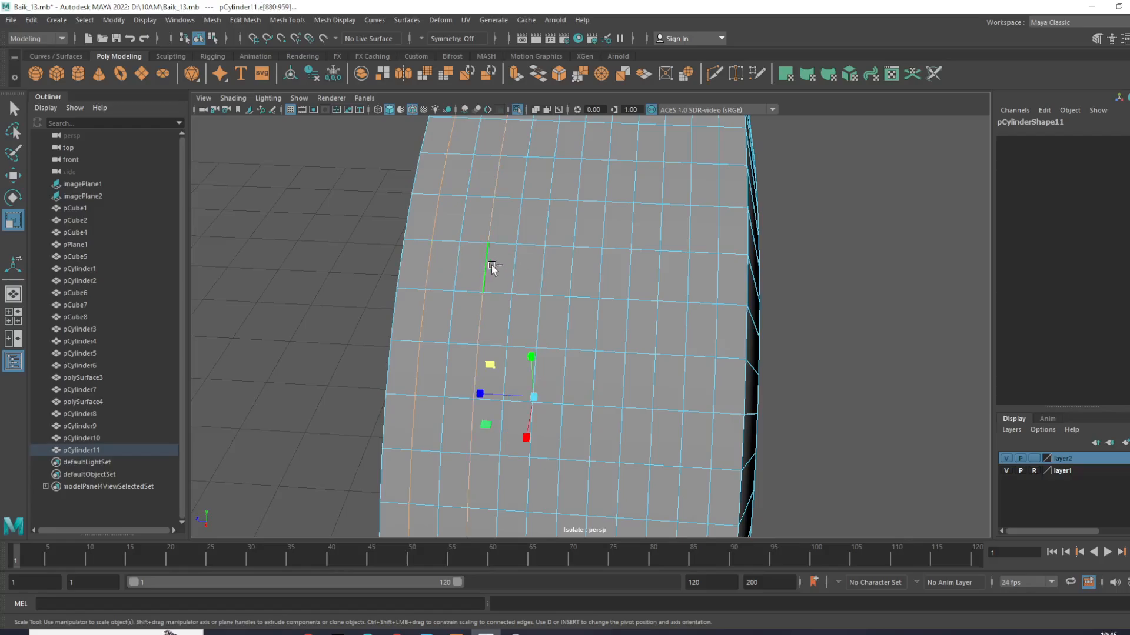
double_click(547, 266)
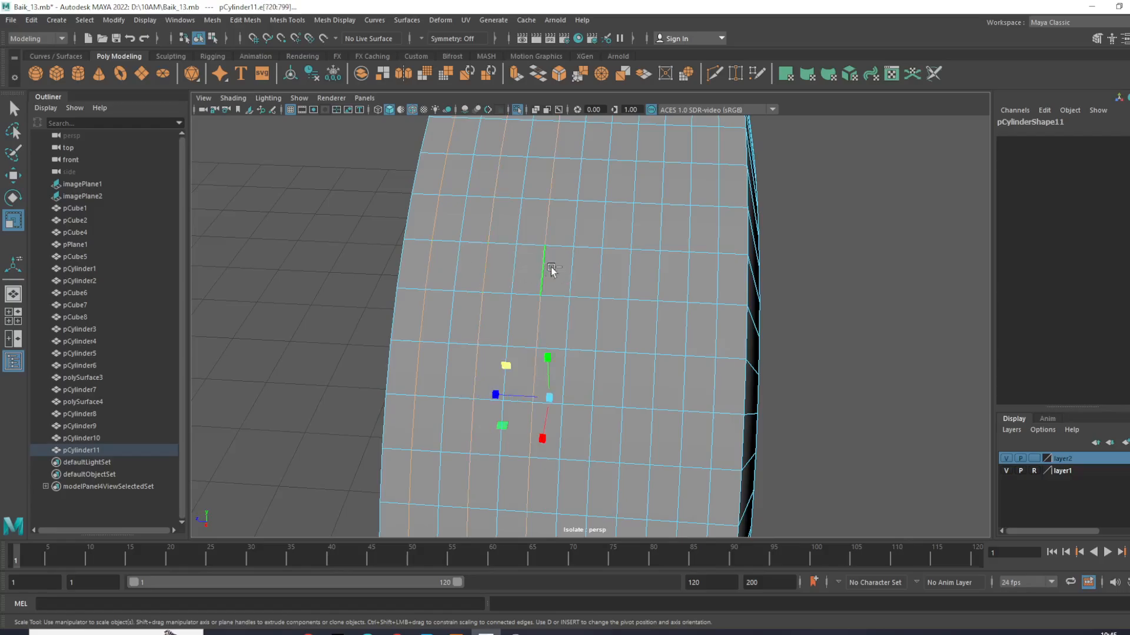
double_click(600, 271)
double_click(652, 275)
double_click(714, 277)
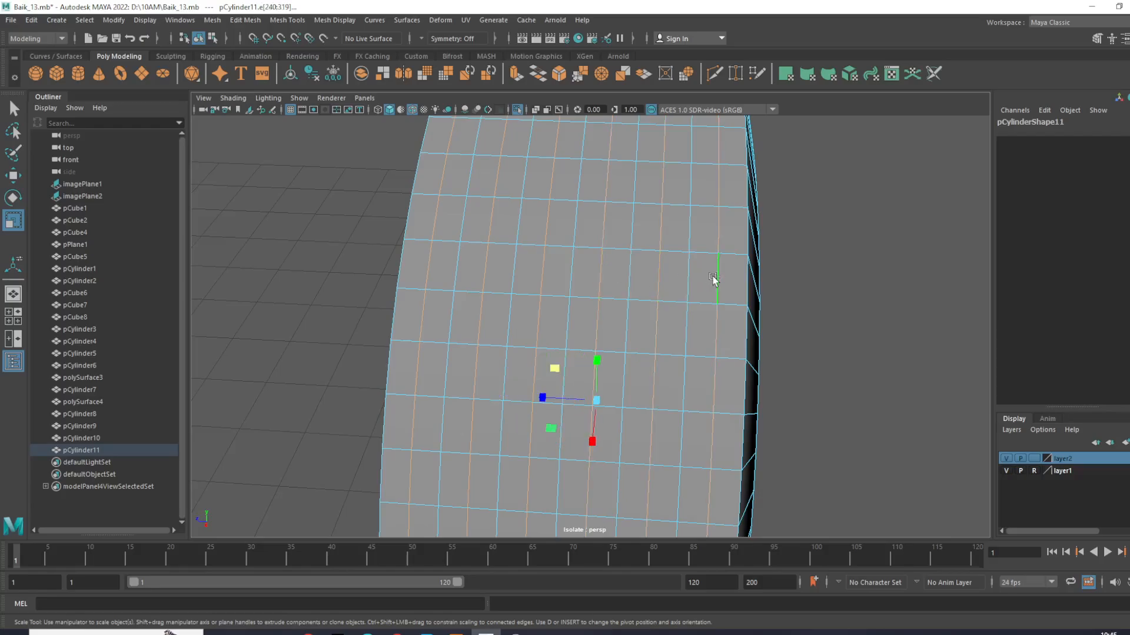
- Bevel the selected tread edge loops with a fraction of 0.1
shift+right_drag(729, 280, 789, 274)
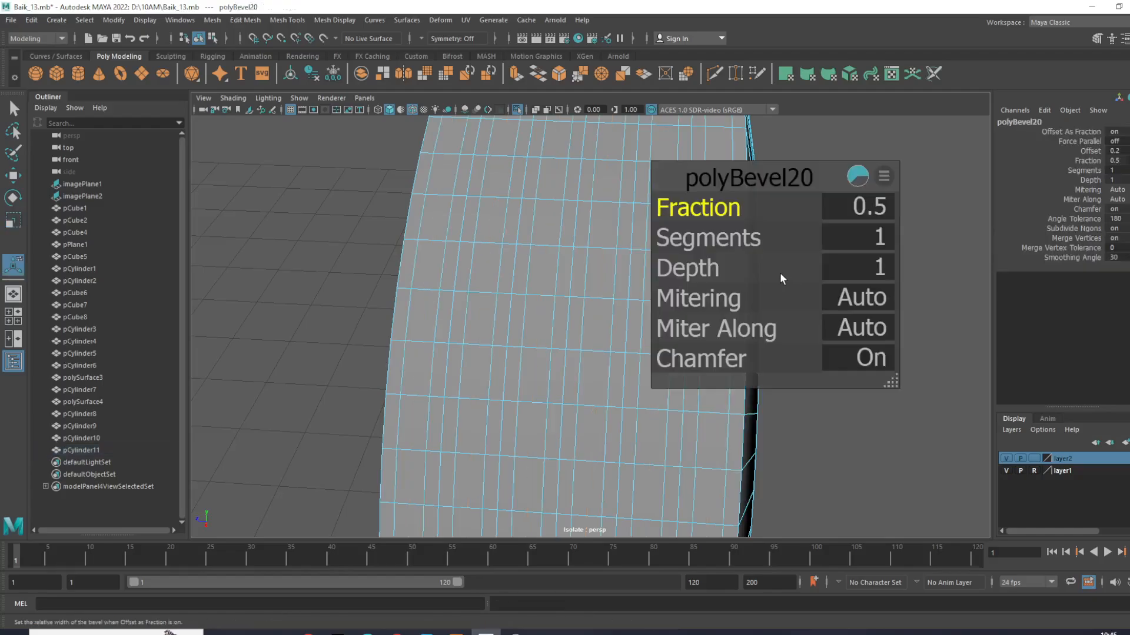
drag(733, 210, 724, 212)
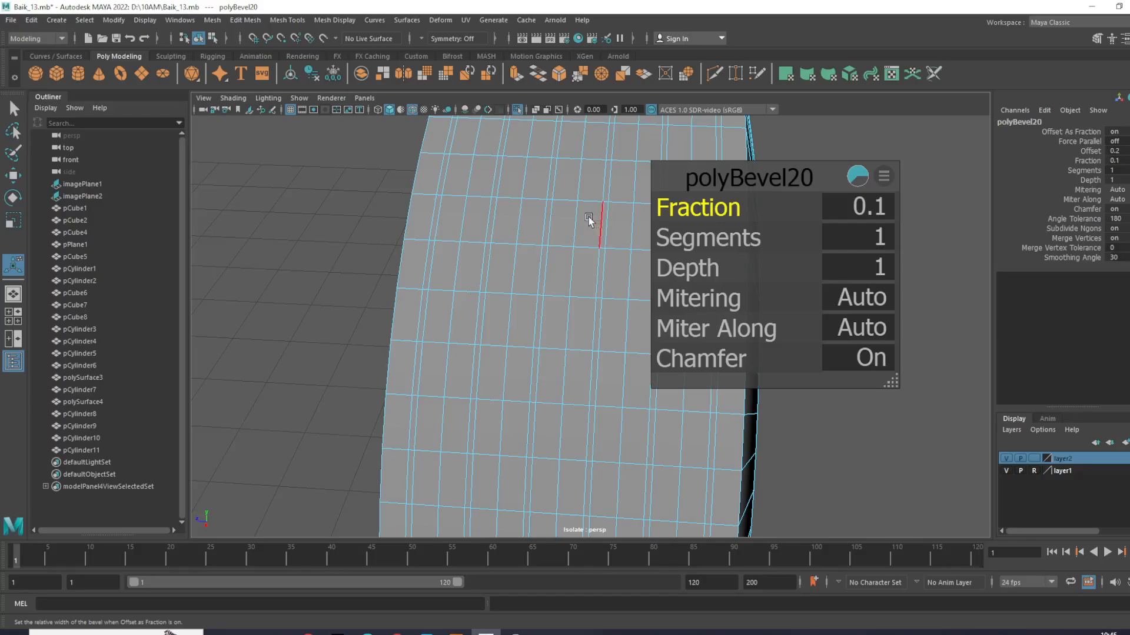
right_drag(588, 216, 647, 199)
click(922, 149)
- Switch pCylinder11 to face selection and frame the tire in the top view
click(654, 231)
right_click(686, 207)
click(685, 240)
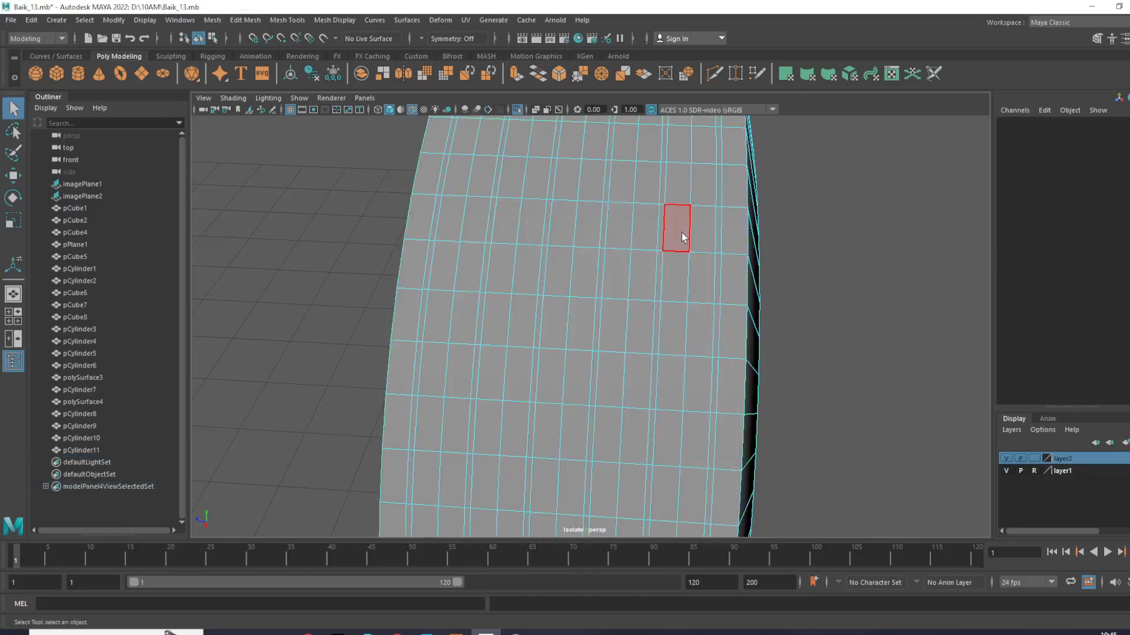
key(space)
key(space)
scroll(522, 234, up, 10)
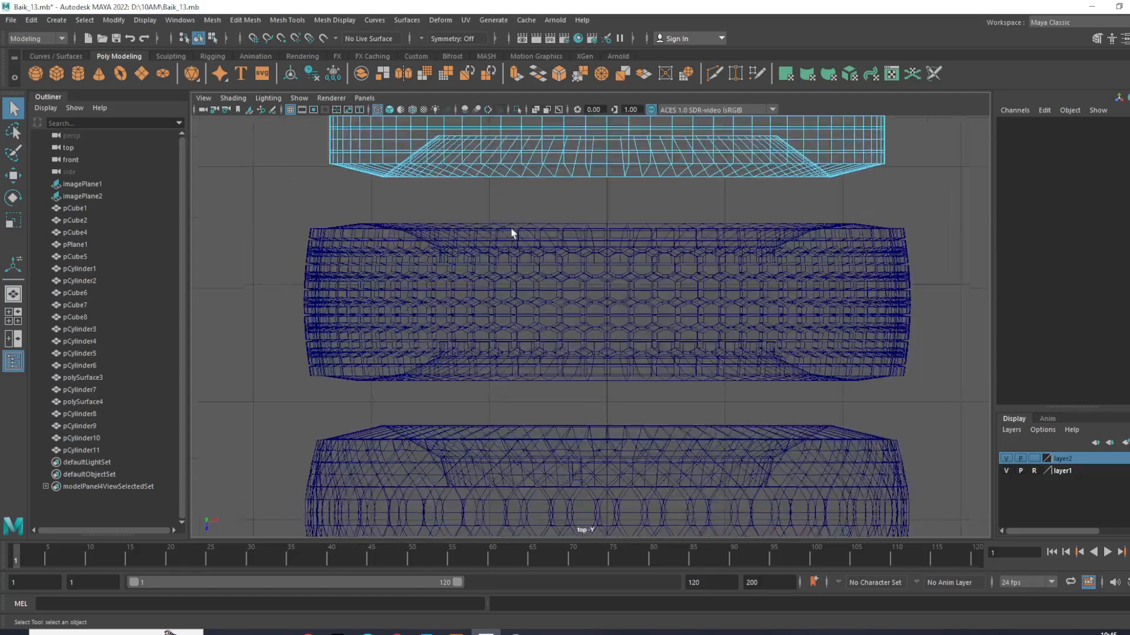
scroll(382, 328, down, 5)
scroll(416, 315, up, 8)
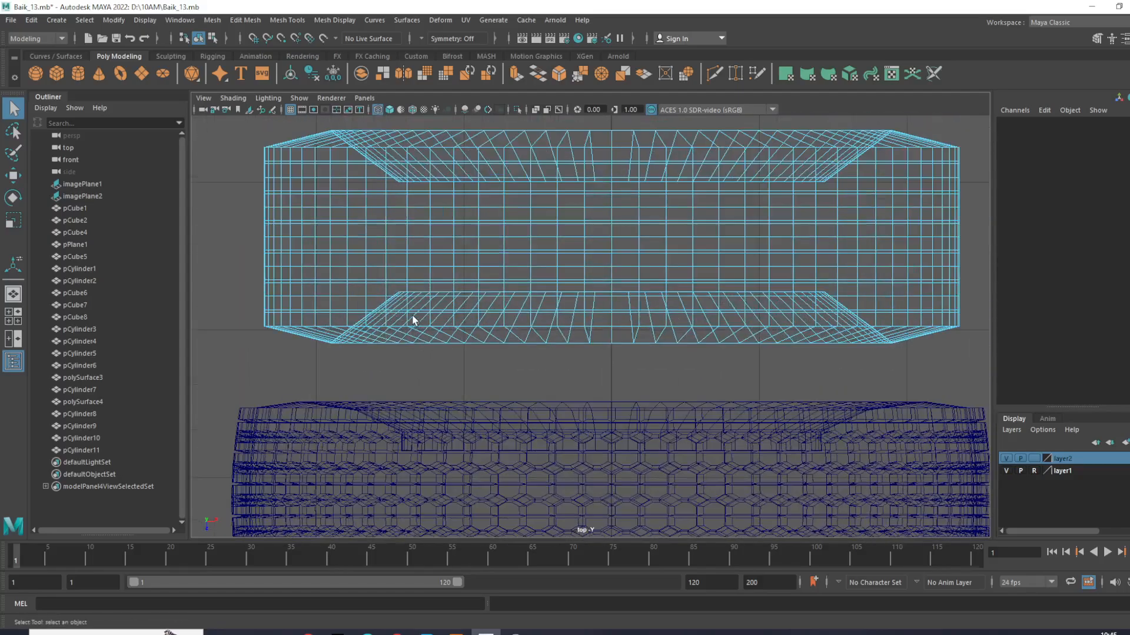
scroll(262, 302, down, 3)
scroll(345, 320, up, 3)
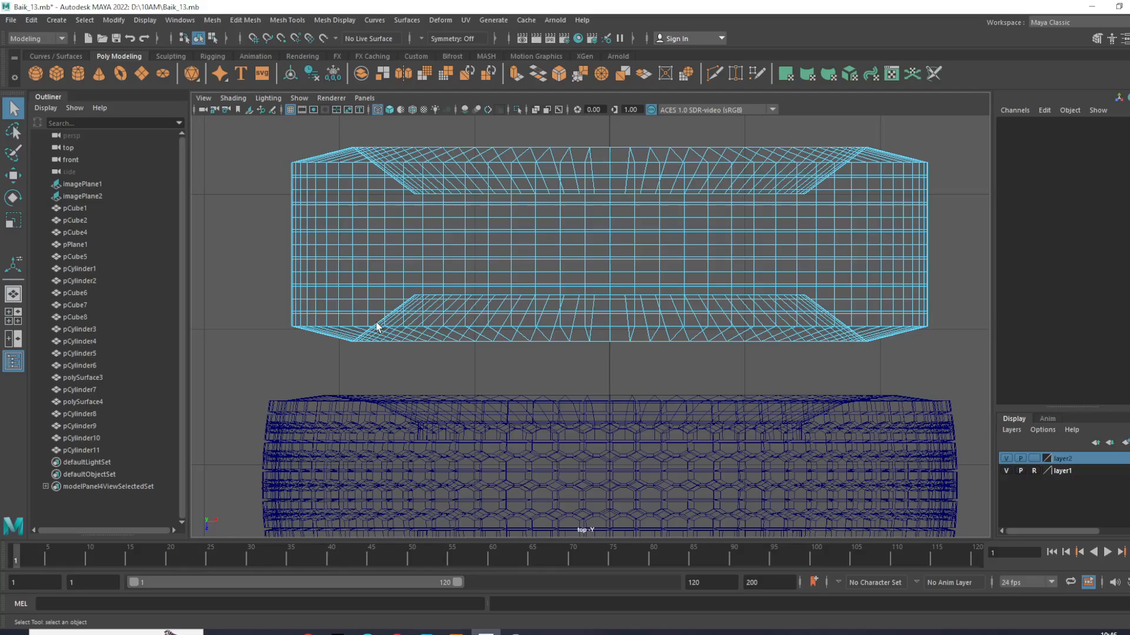
- Select the six narrow beveled face loops around the tread, leaving the sidewall faces out of the selection
drag(275, 311, 951, 311)
drag(280, 300, 900, 284)
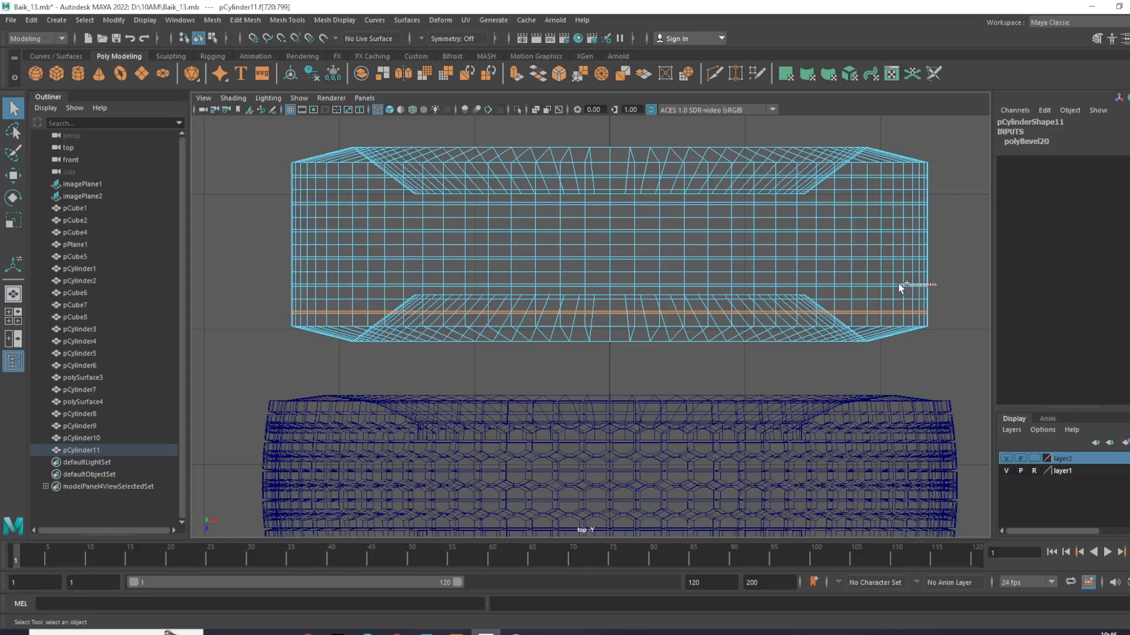
drag(695, 290, 928, 292)
scroll(940, 261, up, 2)
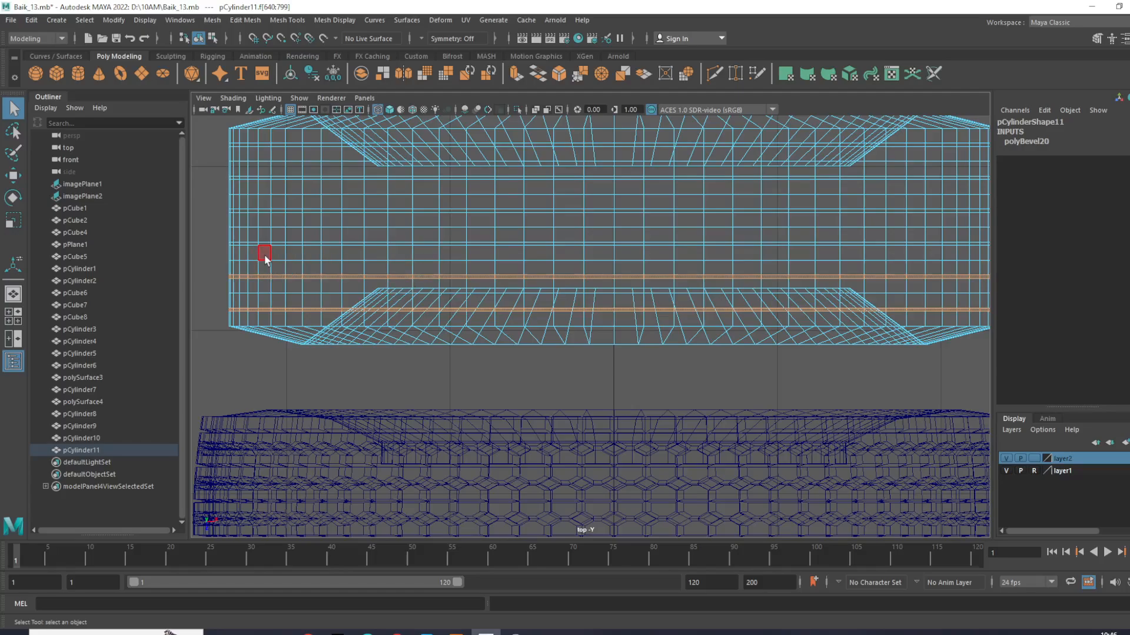
alt+middle_drag(426, 271, 403, 322)
scroll(400, 321, down, 2)
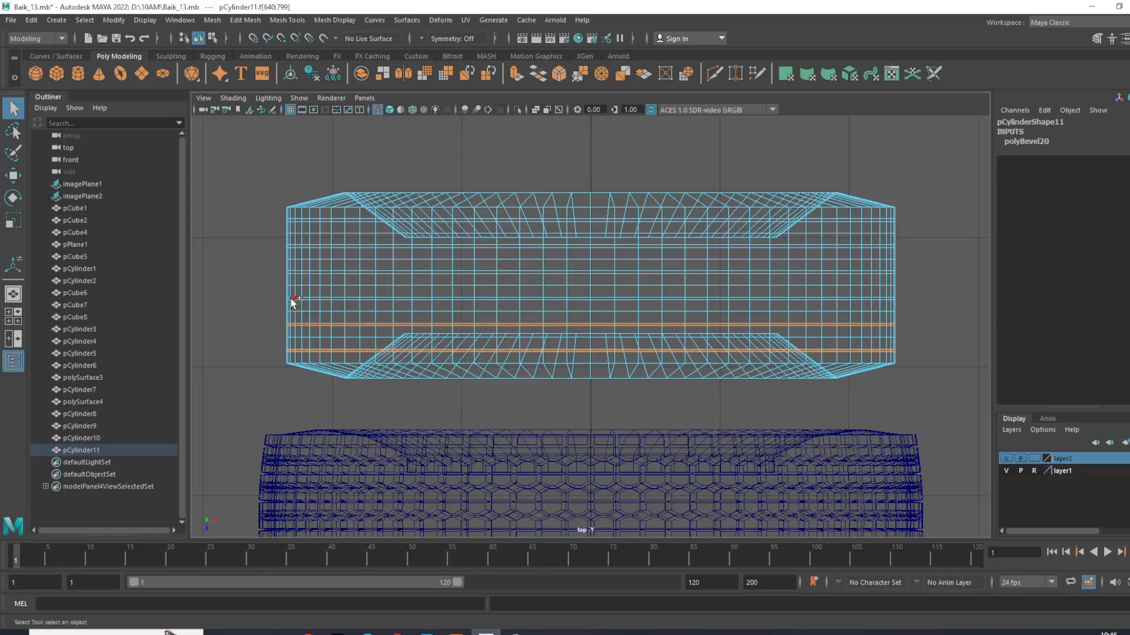
drag(274, 298, 291, 298)
drag(375, 297, 265, 272)
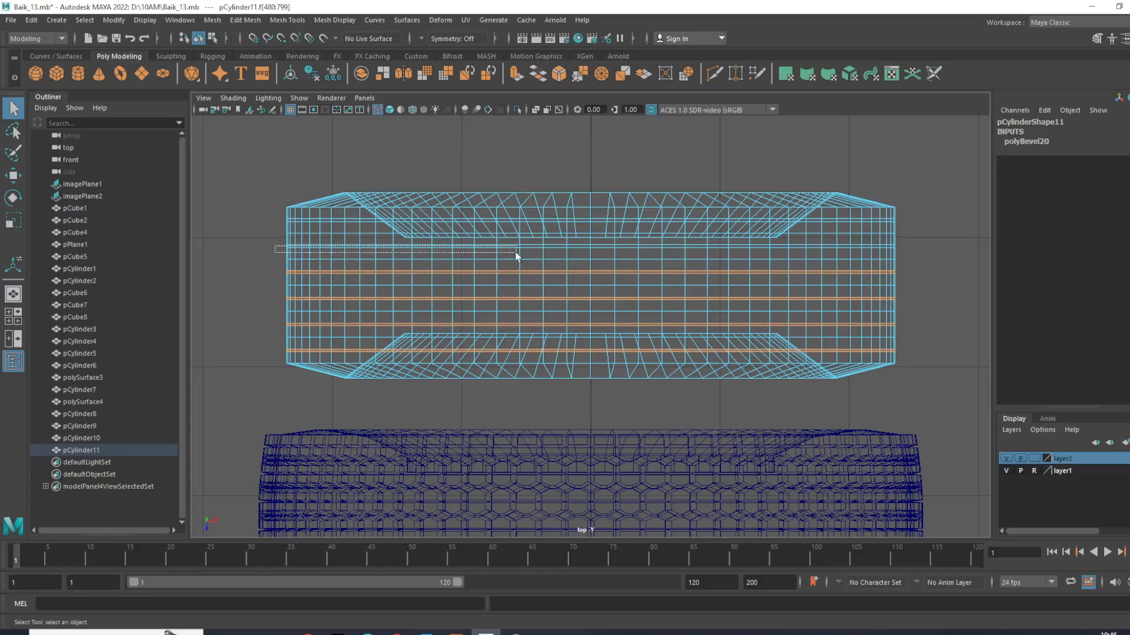
shift+drag(840, 257, 960, 245)
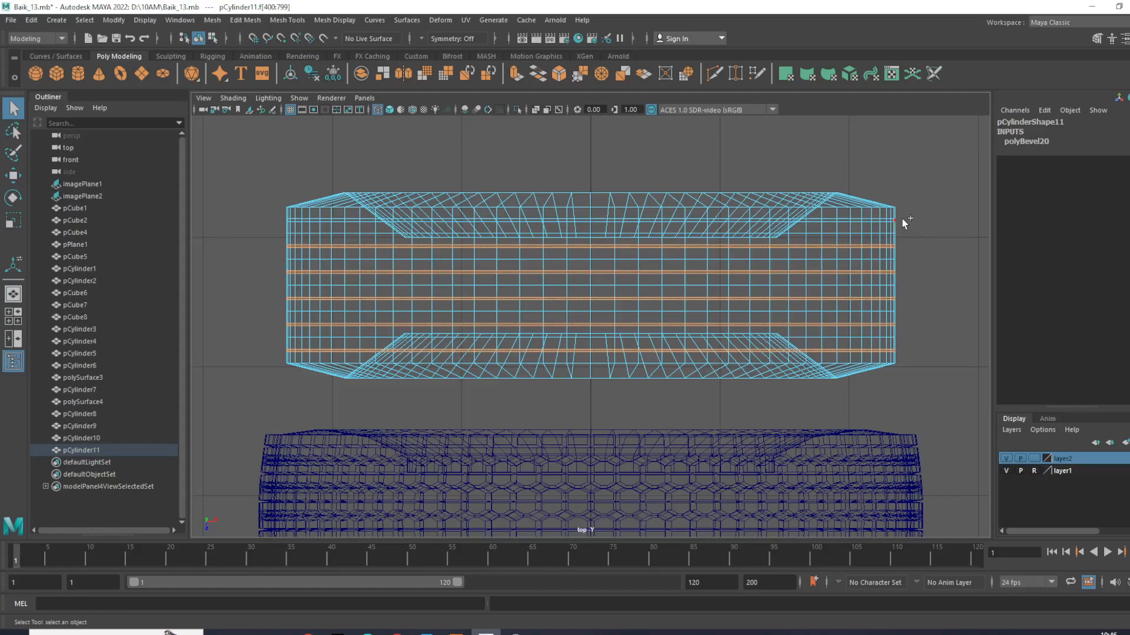
shift+drag(906, 218, 600, 235)
shift+drag(267, 231, 260, 218)
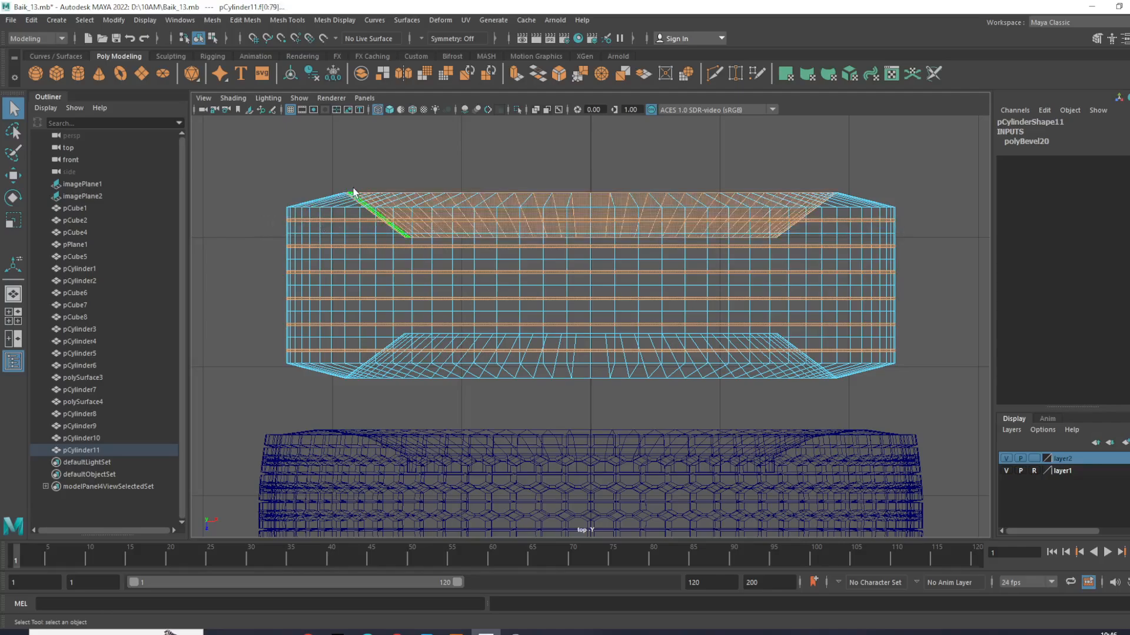
shift+drag(905, 194, 905, 193)
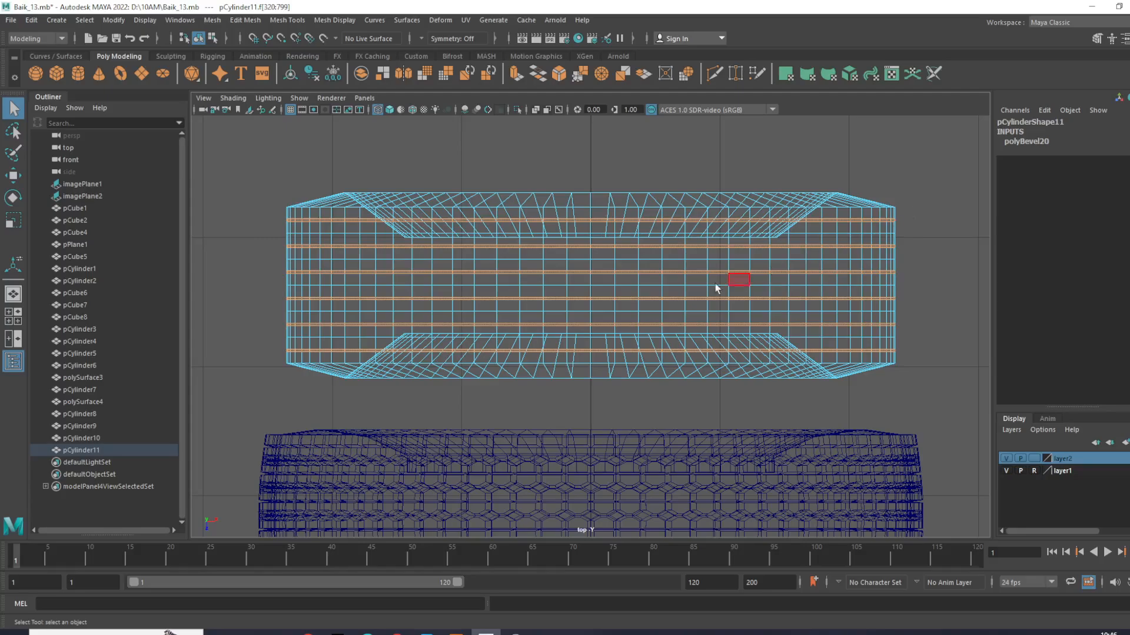
- Extrude the six selected face loops outward by about 0.025 and narrow them across the tread to a local Y scale of about 0.637
scroll(656, 344, down, 5)
scroll(655, 345, up, 4)
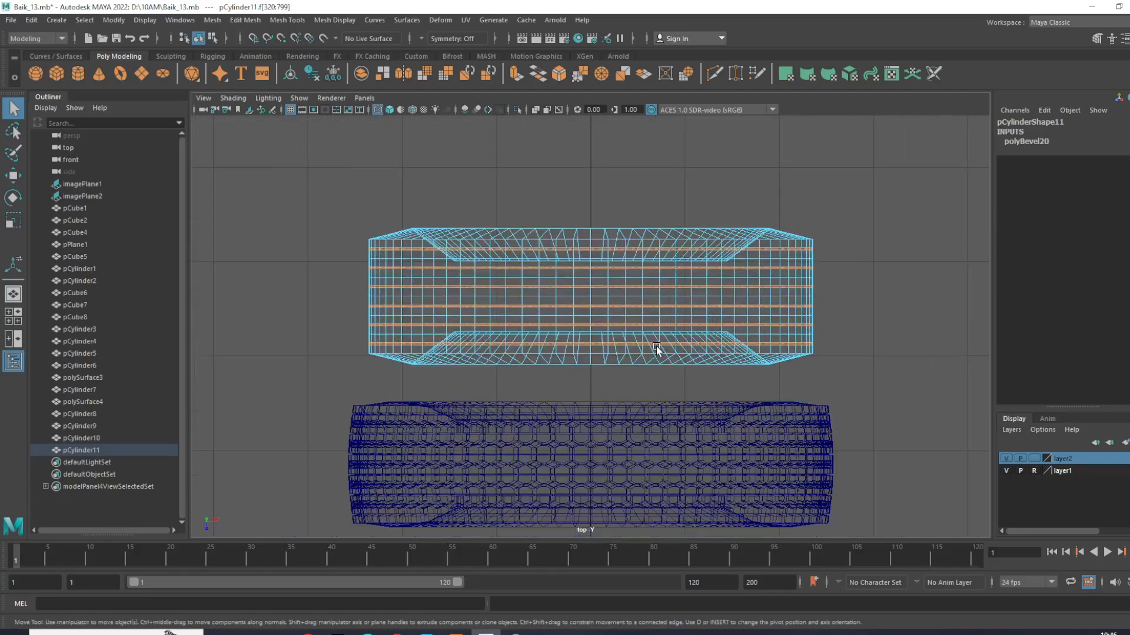
key(w)
key(space)
key(space)
scroll(788, 315, down, 5)
alt+drag(706, 379, 866, 382)
scroll(624, 330, up, 5)
alt+drag(627, 338, 628, 425)
shift+right_drag(671, 338, 680, 360)
alt+drag(681, 360, 510, 372)
drag(403, 493, 401, 496)
alt+drag(401, 493, 466, 411)
alt+middle_drag(449, 319, 485, 403)
alt+drag(485, 403, 480, 376)
drag(479, 266, 382, 305)
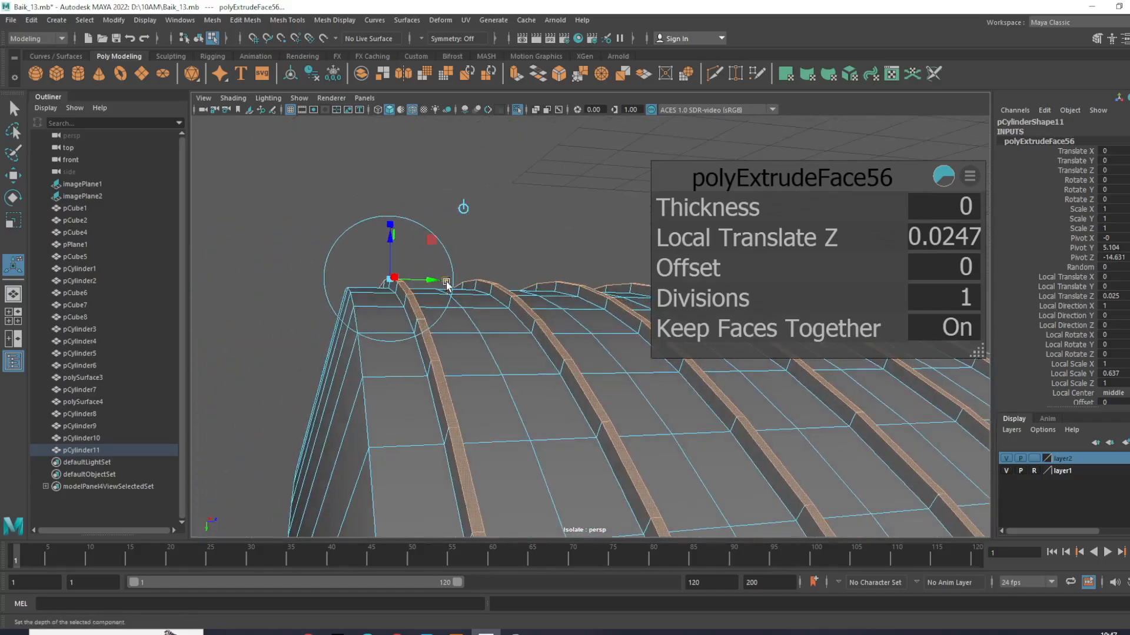
- Fine-tune the width and height of the extruded tread ridges and return to object mode with nothing selected
drag(441, 282, 422, 281)
drag(393, 245, 400, 248)
right_drag(525, 310, 594, 258)
click(685, 169)
scroll(655, 263, down, 6)
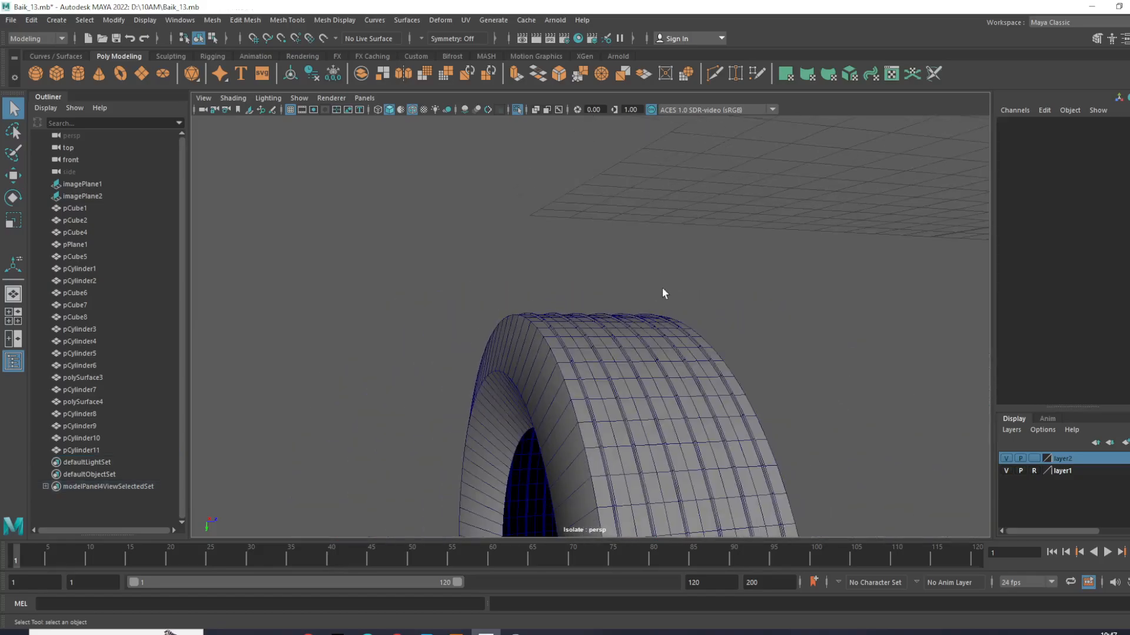
alt+drag(663, 293, 600, 139)
- Switch pCylinder11 to edge selection and select the five edge loops running midway between the raised ridges
scroll(615, 306, up, 8)
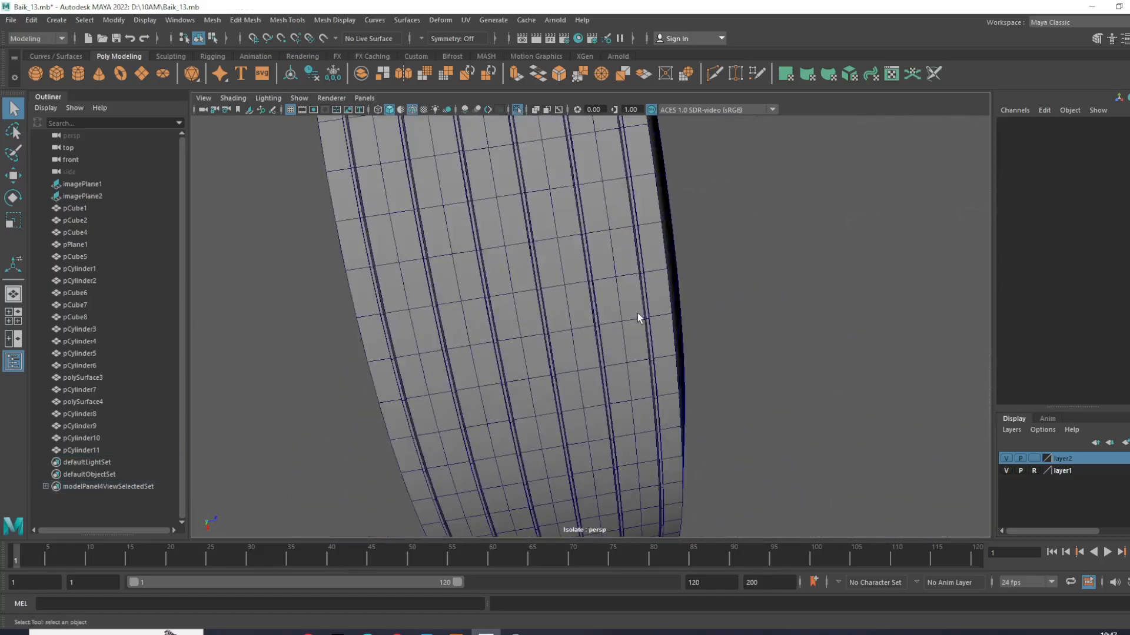
click(639, 316)
scroll(595, 323, up, 3)
alt+drag(587, 325, 553, 291)
scroll(519, 252, down, 3)
alt+middle_drag(517, 253, 595, 298)
scroll(633, 320, up, 2)
key(F10)
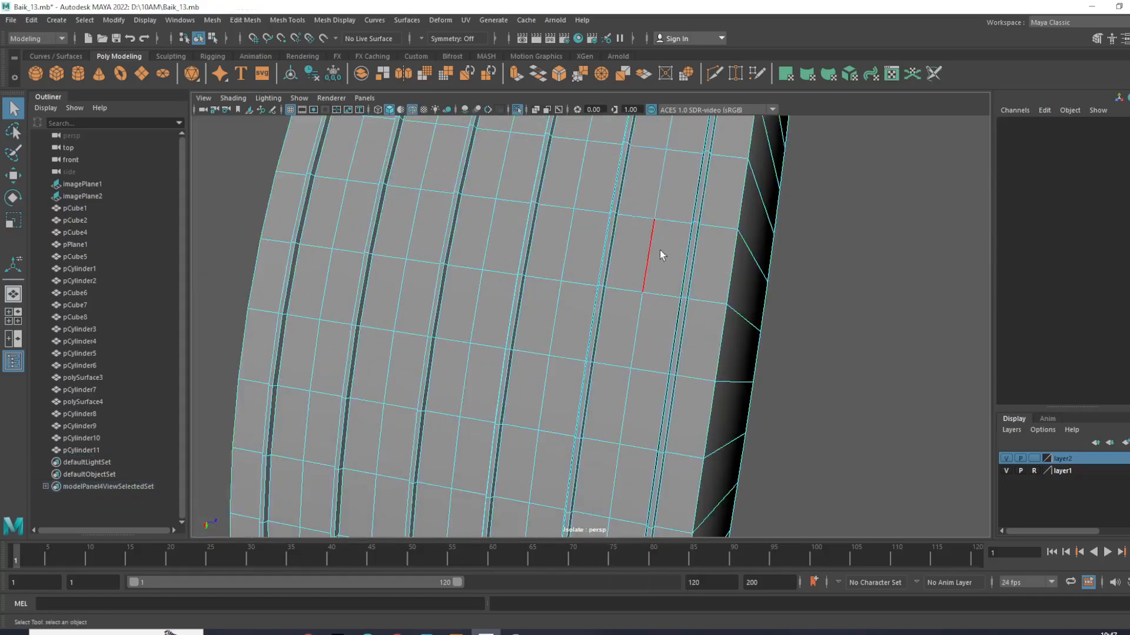
click(480, 243)
shift+double_click(478, 242)
shift+double_click(417, 231)
shift+double_click(350, 216)
- Rotate the selected edge loops around the tire's axis to bend the crosswise tread edges into a chevron pattern
scroll(482, 253, down, 4)
alt+drag(497, 255, 537, 295)
key(e)
key(r)
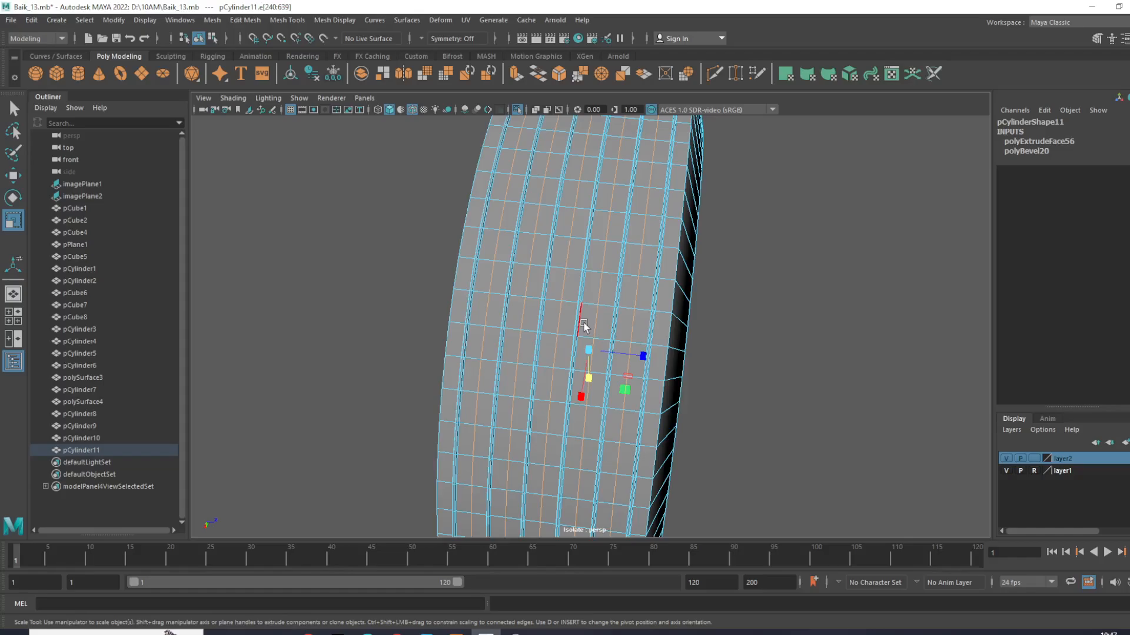
key(e)
drag(591, 332, 584, 333)
key(ctrl+z)
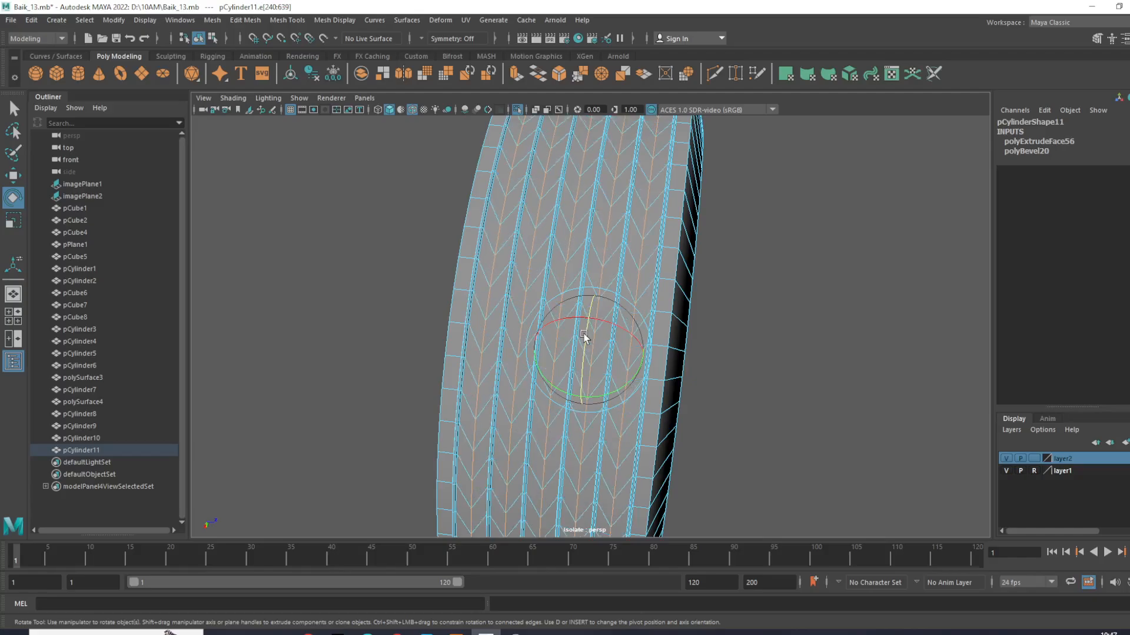
- Try deleting the selected middle edge loops and undo the deletion
key(w)
key(Delete)
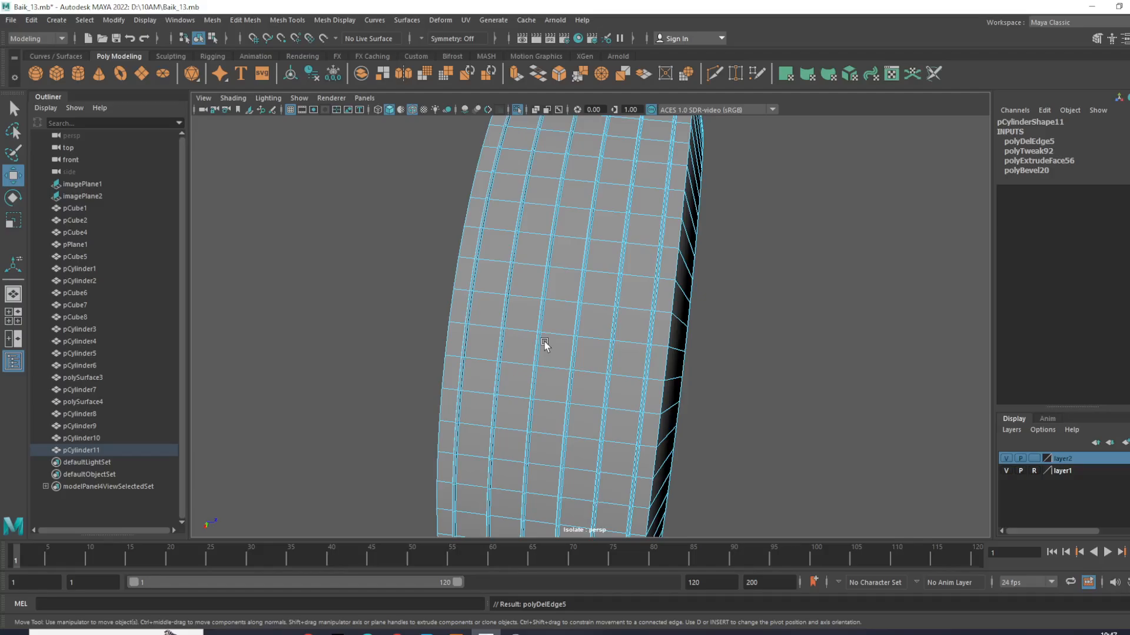
key(ctrl+z)
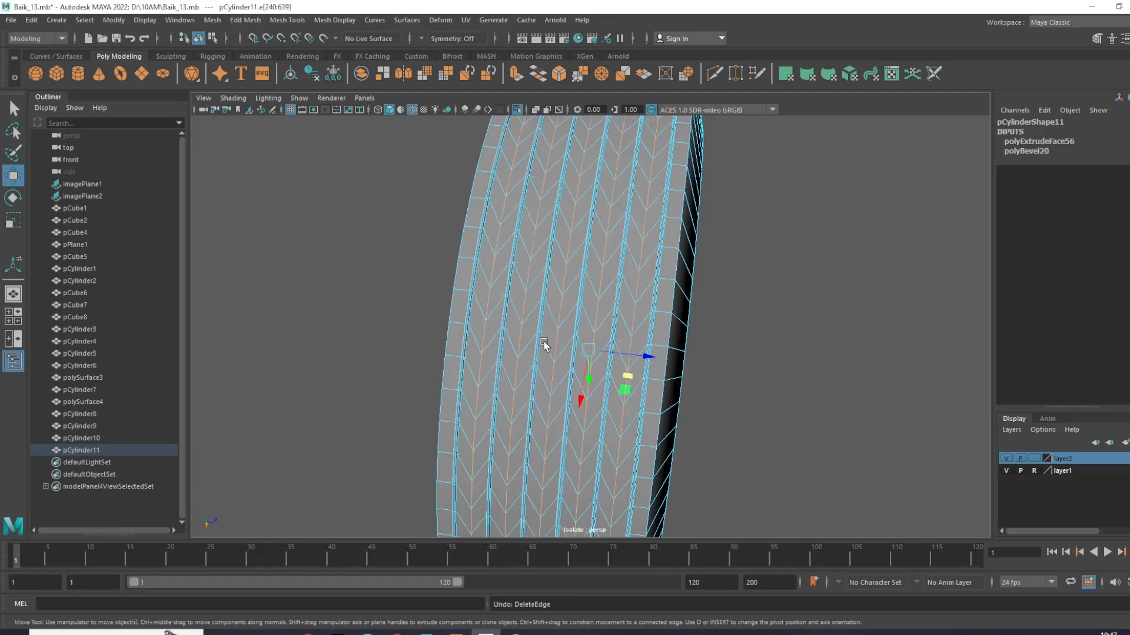
- Clear the edge selection, switch pCylinder11 to face selection, and show the tire enlarged in the top view
click(786, 261)
right_drag(632, 285, 778, 187)
click(750, 261)
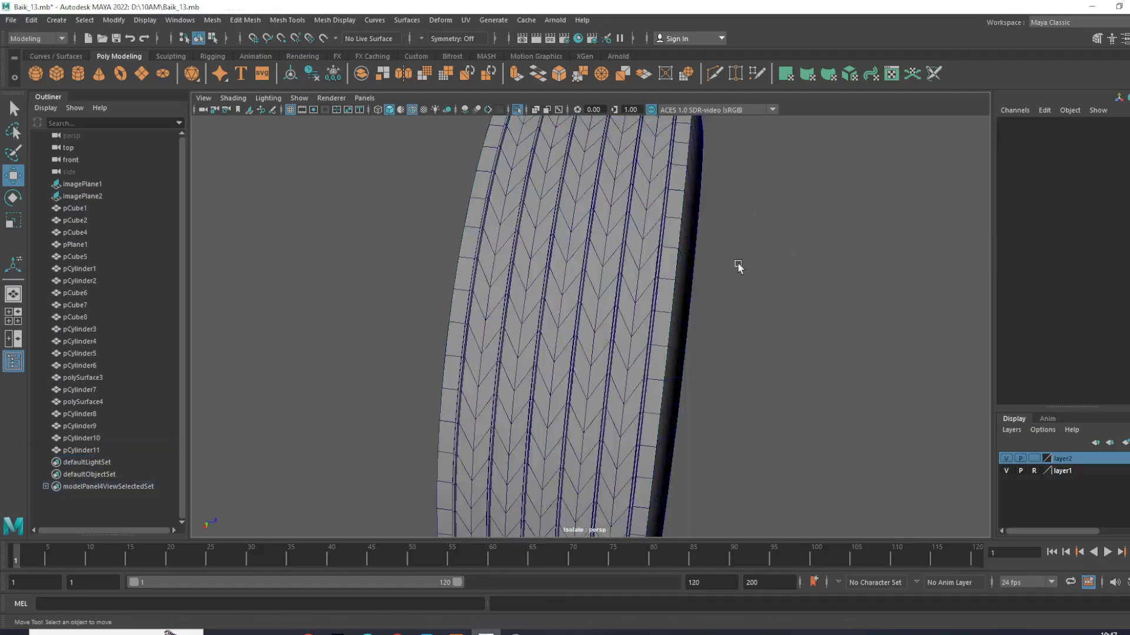
scroll(748, 263, down, 4)
click(635, 242)
right_drag(627, 217, 633, 250)
key(space)
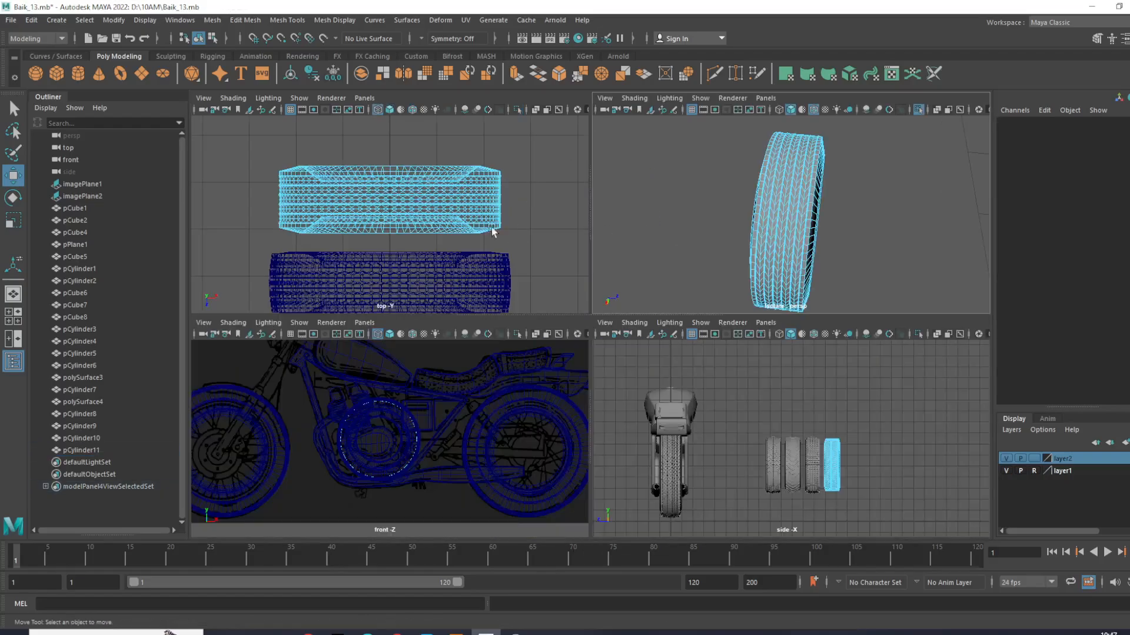
key(space)
scroll(564, 268, up, 4)
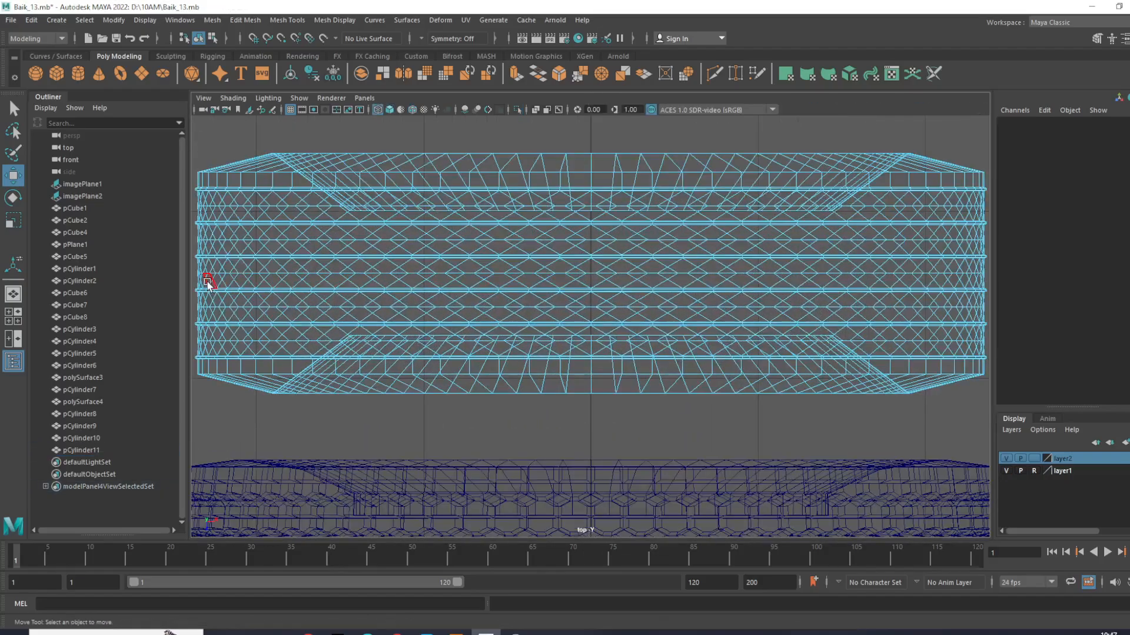
- Select the central chevron band and all wide tread bands toward one shoulder, deselecting the sidewall faces caught along with them
drag(229, 278, 976, 298)
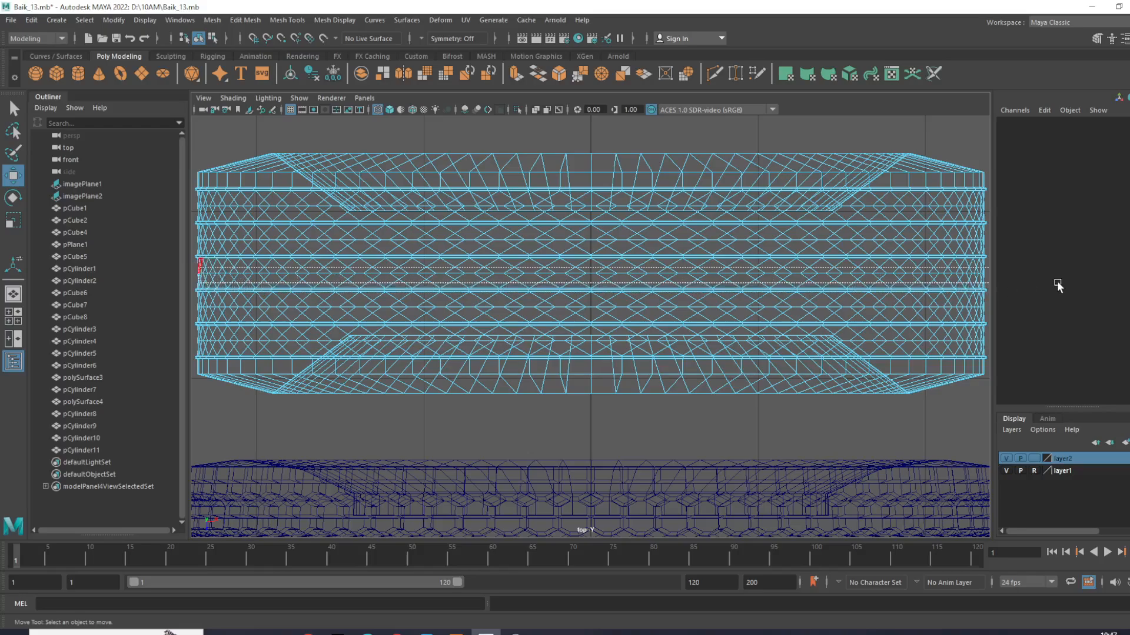
scroll(404, 270, down, 3)
scroll(405, 270, up, 3)
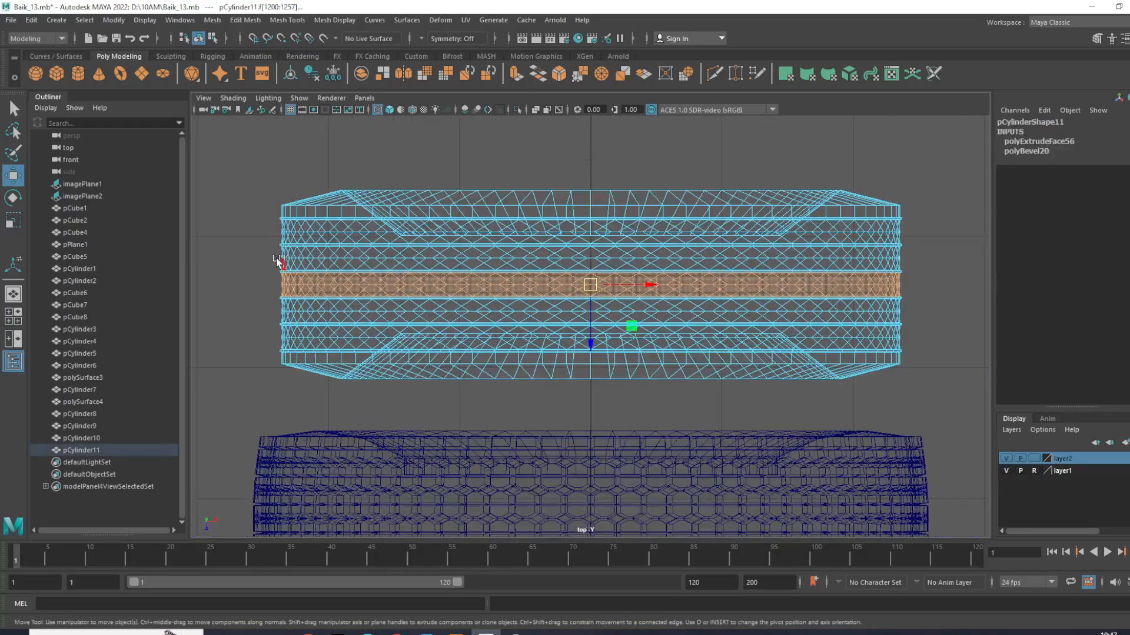
shift+drag(711, 270, 952, 266)
shift+drag(278, 226, 920, 238)
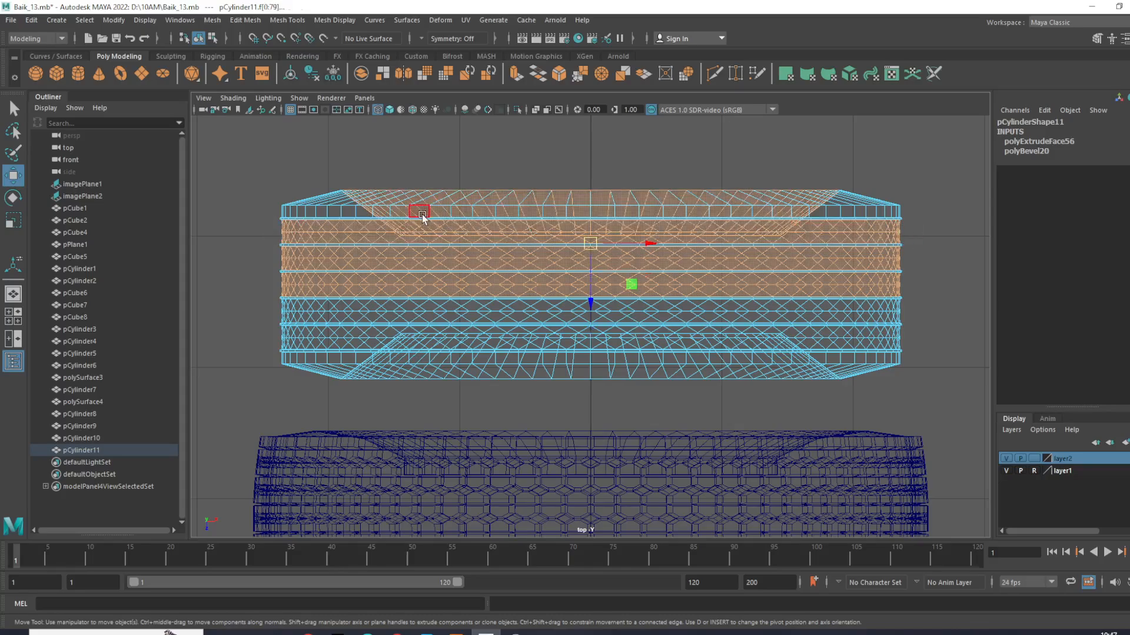
key(ctrl+z)
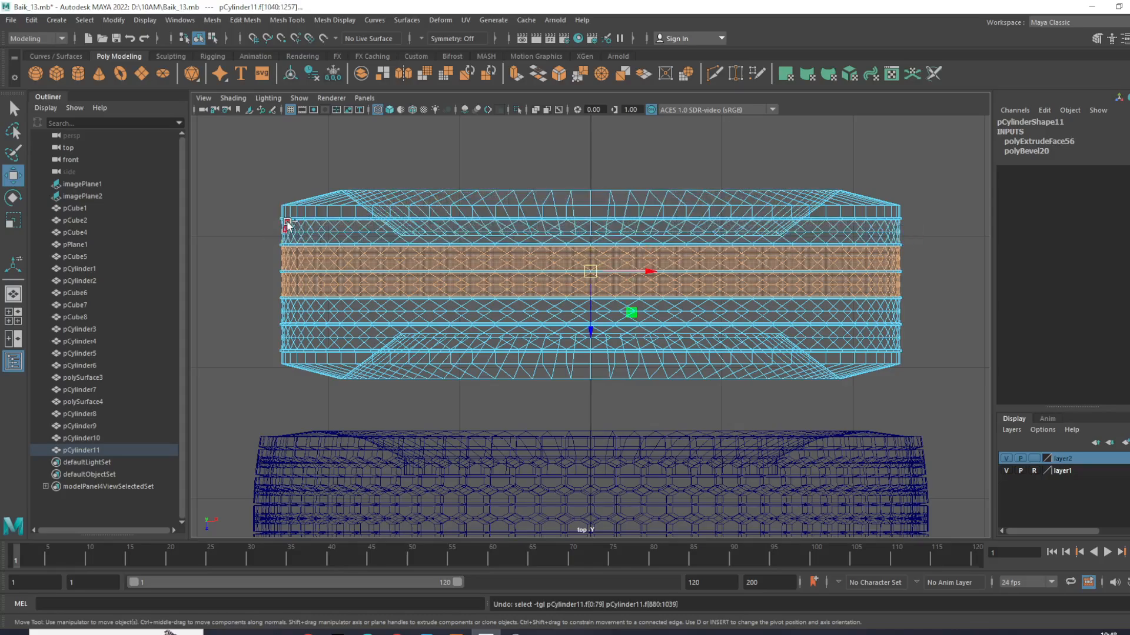
shift+drag(274, 226, 913, 240)
ctrl+drag(255, 178, 887, 197)
shift+drag(1055, 216, 1046, 214)
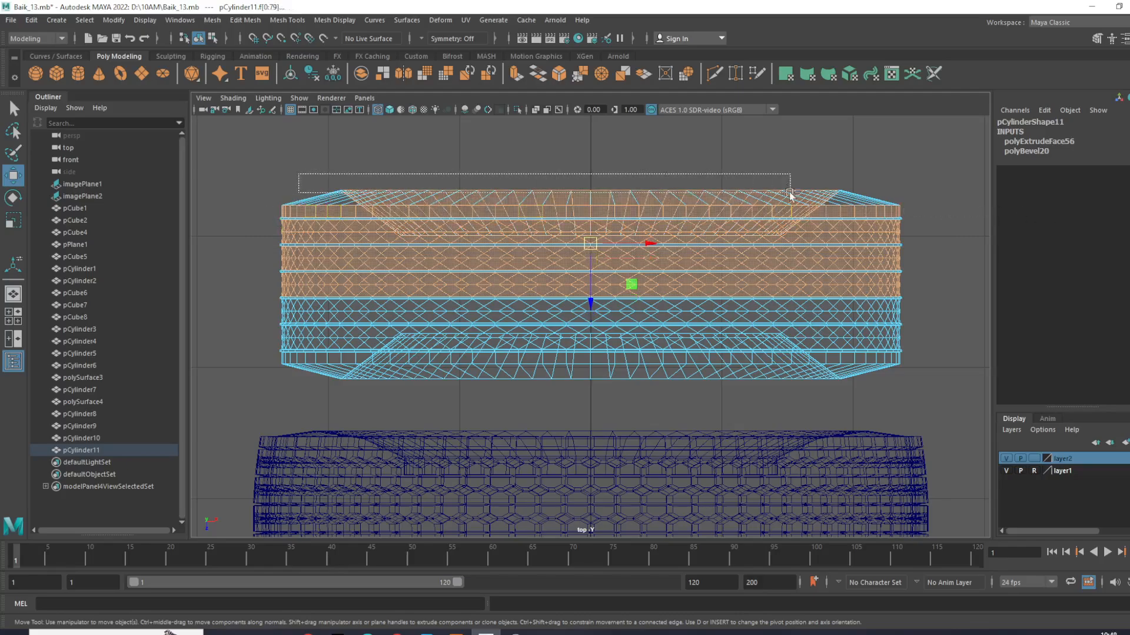
ctrl+drag(883, 196, 884, 196)
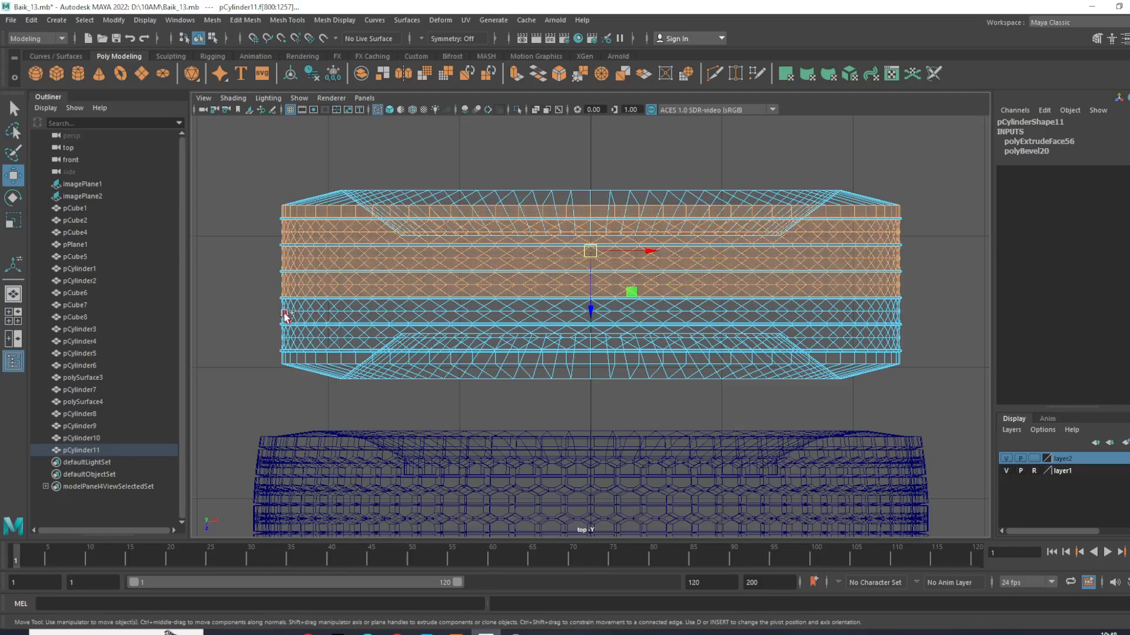
- Add the remaining wide tread bands toward the opposite shoulder to the face selection
shift+drag(289, 317, 974, 317)
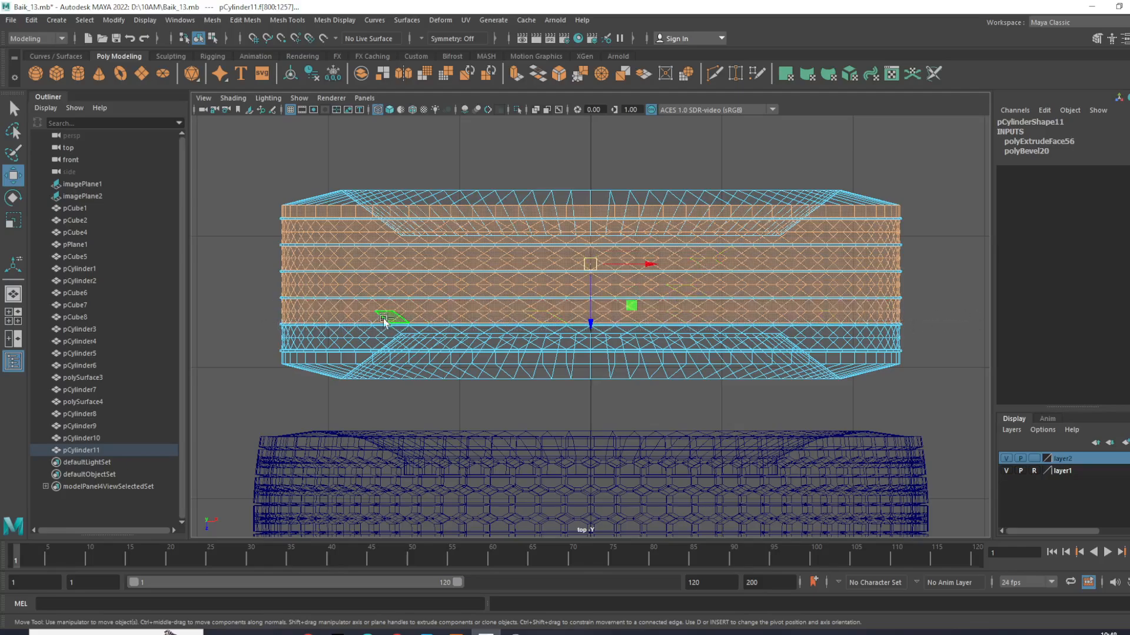
shift+drag(364, 349, 977, 344)
shift+drag(326, 362, 1033, 357)
scroll(485, 388, up, 1)
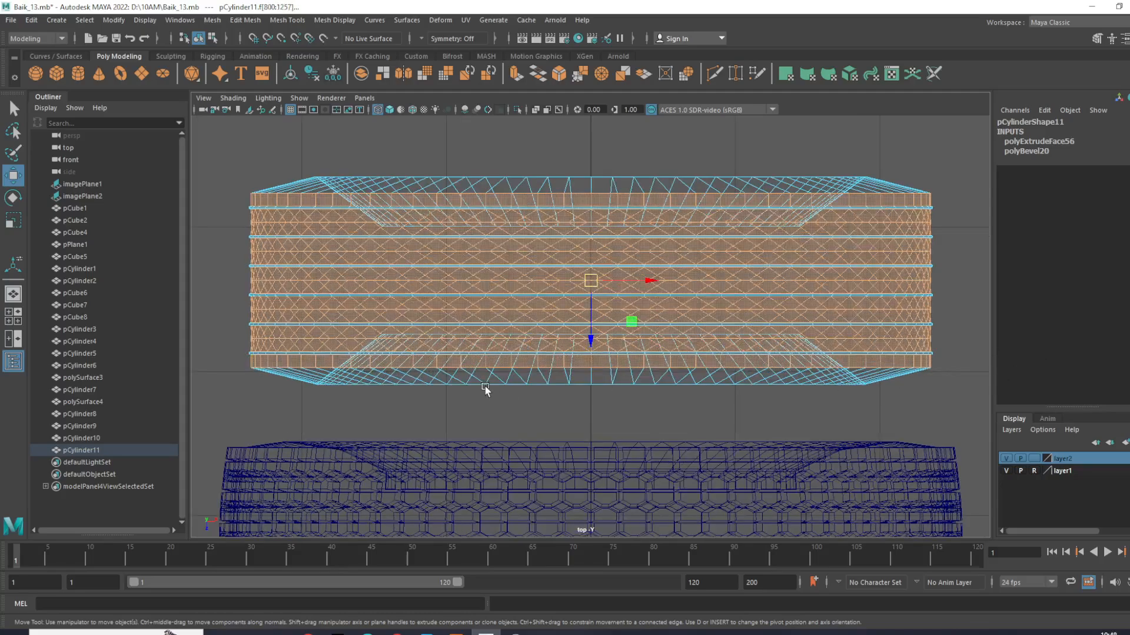
- Extrude the selected tread faces individually with Keep Faces Together off and inset them to a local scale of about 0.867
key(space)
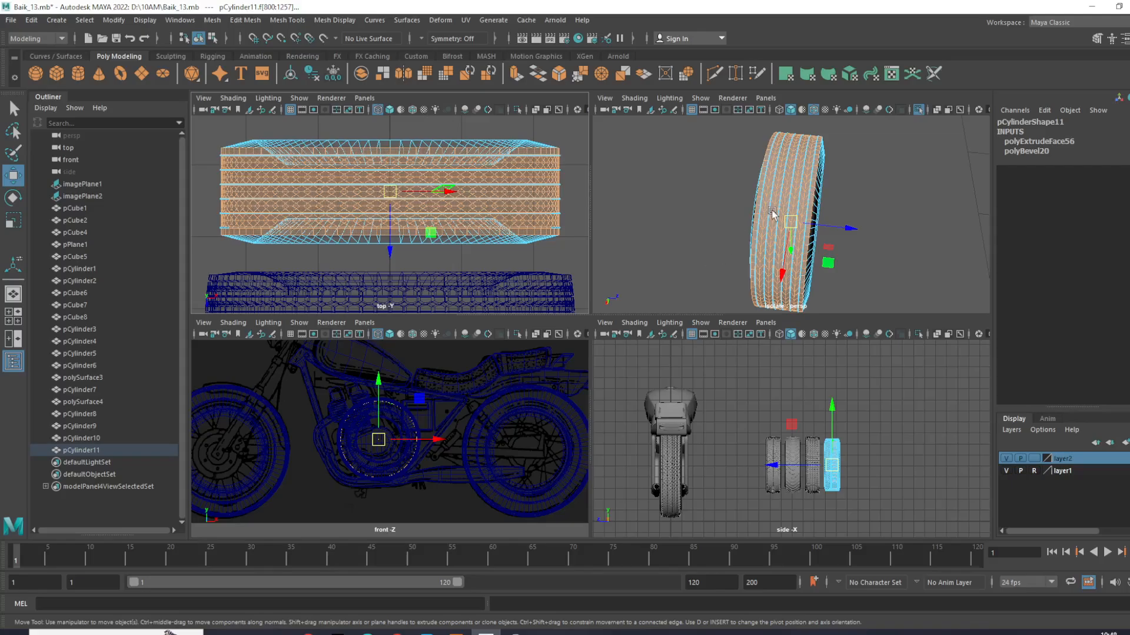
key(space)
alt+drag(777, 290, 658, 301)
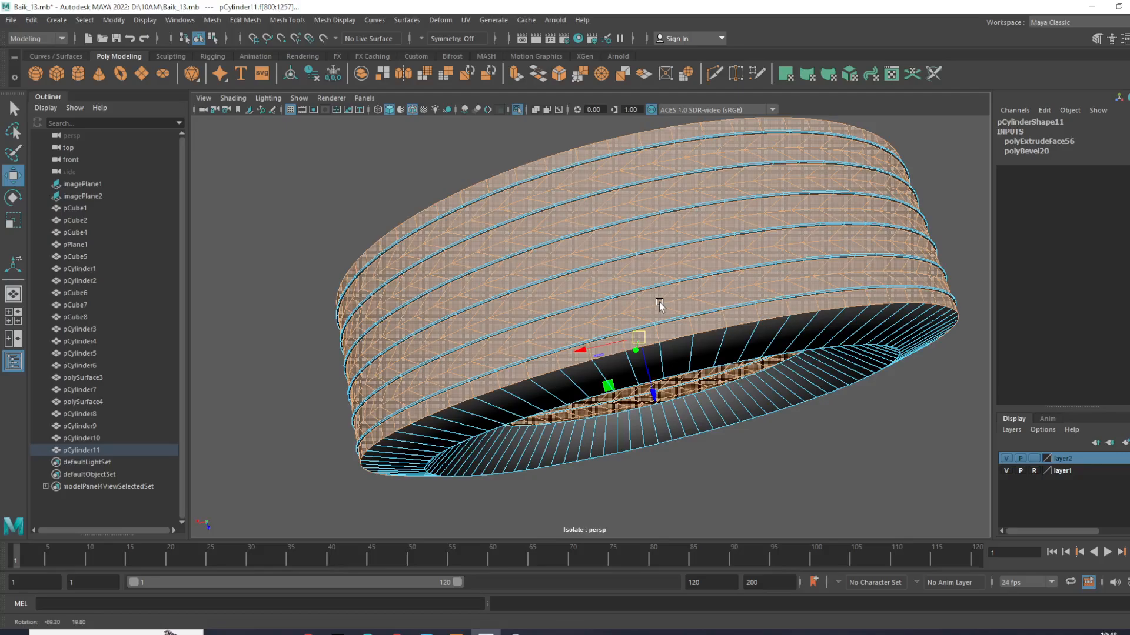
scroll(691, 298, up, 3)
shift+right_drag(739, 264, 739, 228)
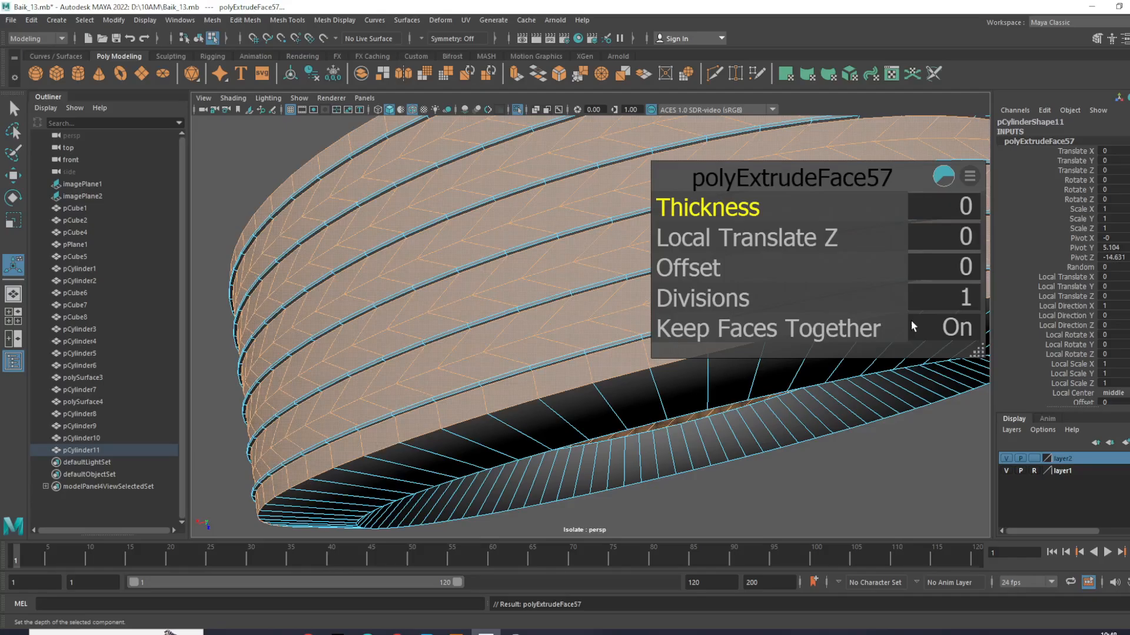
click(959, 327)
scroll(646, 371, down, 3)
scroll(514, 380, up, 4)
alt+drag(513, 379, 574, 312)
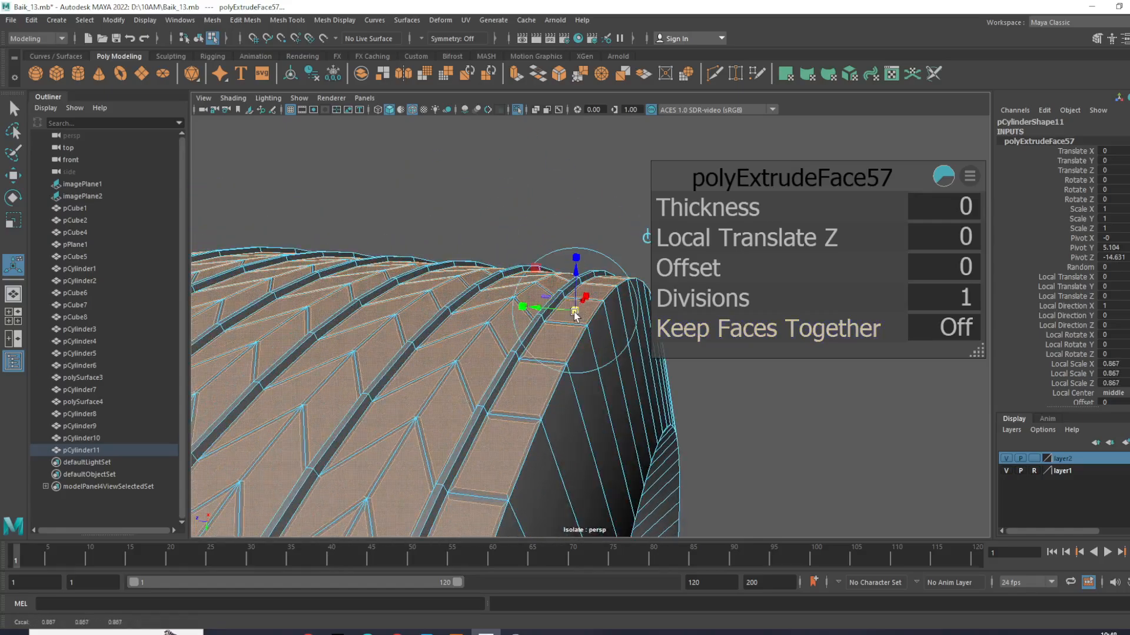
- Finish the individually inset tread extrusion and switch pCylinder11 to vertex selection
drag(574, 309, 488, 321)
right_drag(505, 307, 562, 291)
click(455, 232)
scroll(630, 272, down, 5)
alt+drag(630, 273, 553, 317)
alt+drag(741, 312, 697, 272)
click(697, 268)
right_drag(744, 203, 591, 189)
scroll(755, 221, down, 8)
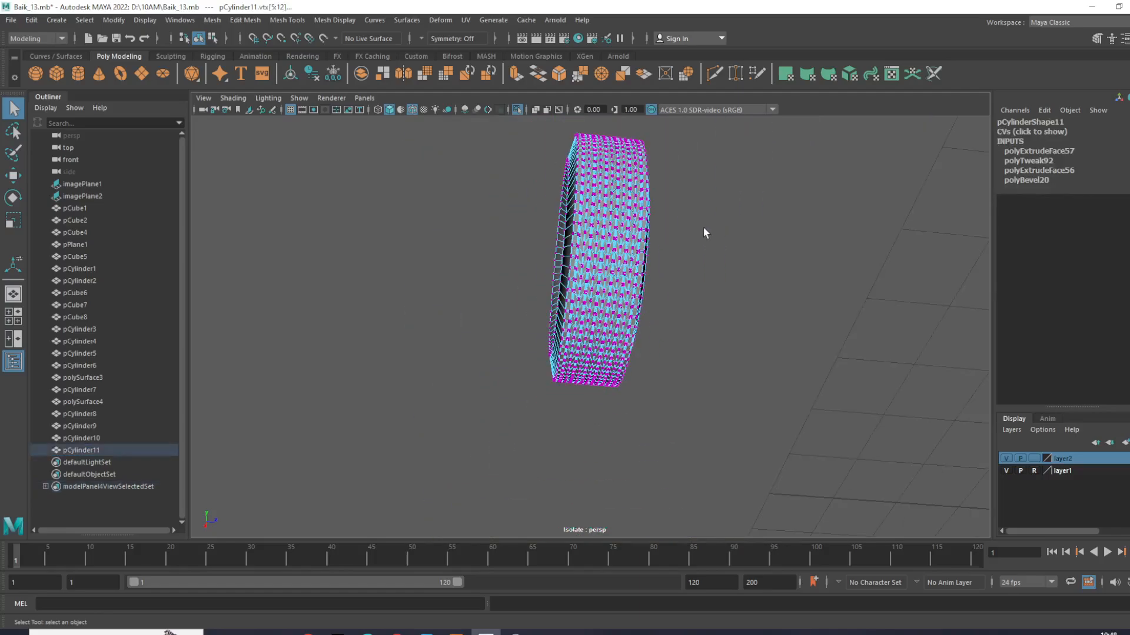
- Enable Soft Select and select the central ring of tread vertices in the top view, ready for scaling
scroll(704, 228, up, 2)
key(space)
key(space)
scroll(313, 285, up, 2)
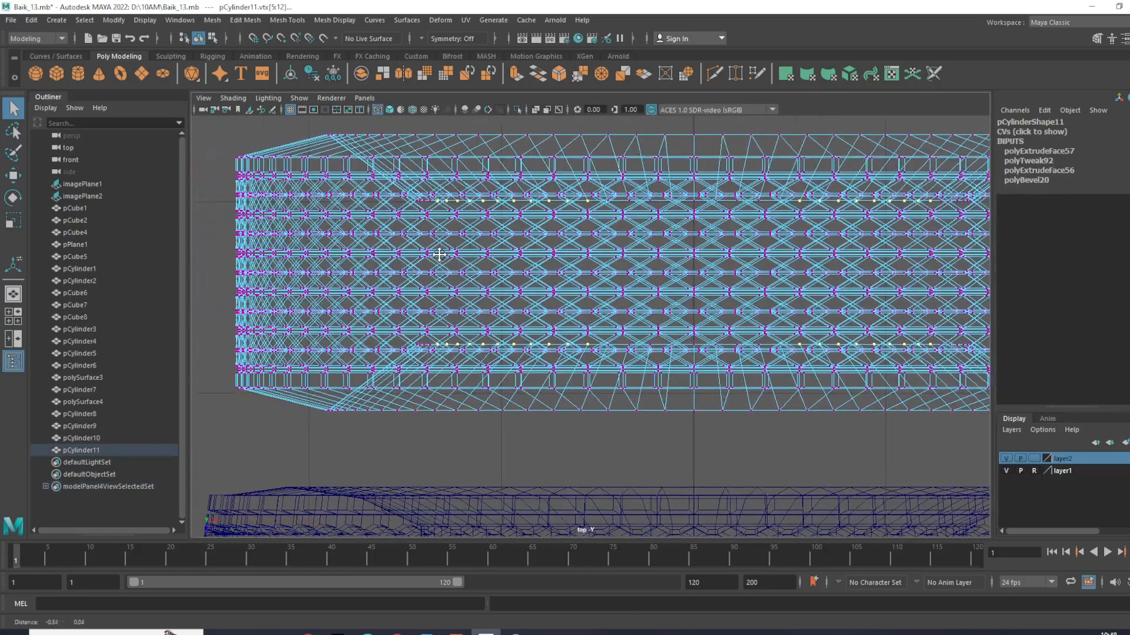
drag(1128, 275, 1129, 278)
scroll(677, 273, down, 8)
alt+middle_drag(677, 273, 635, 275)
scroll(635, 279, up, 5)
scroll(632, 282, up, 3)
key(b)
scroll(617, 294, down, 4)
scroll(553, 318, up, 2)
drag(613, 333, 541, 336)
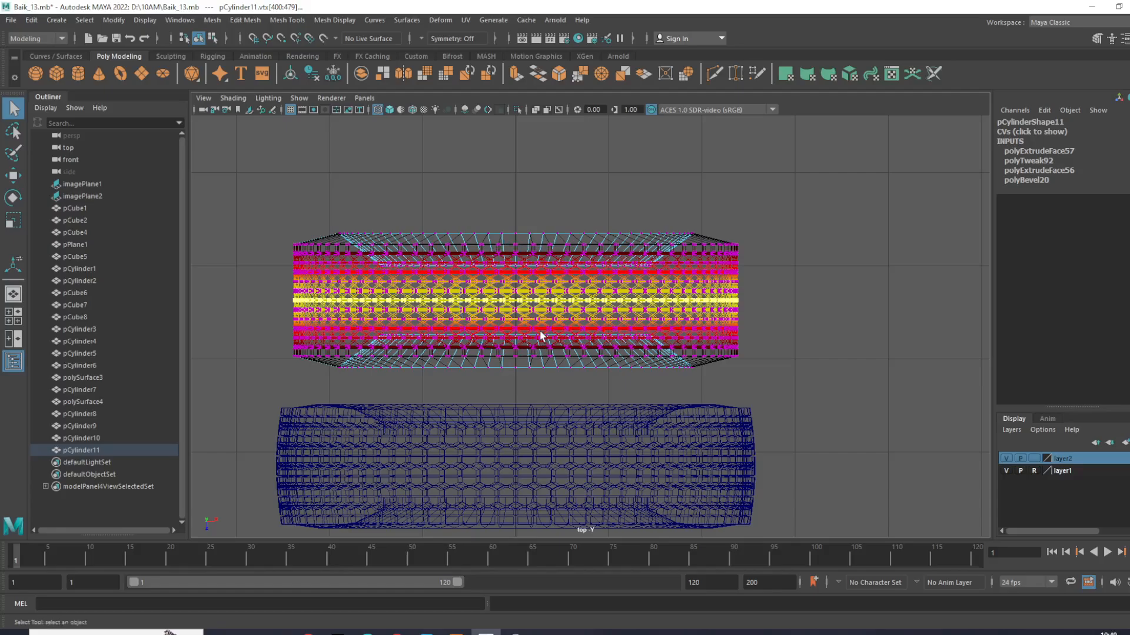
scroll(539, 331, up, 3)
key(r)
mouse_move(478, 288)
mouse_down()
mouse_move(510, 305)
mouse_move(497, 296)
mouse_up()
key(ctrl+z)
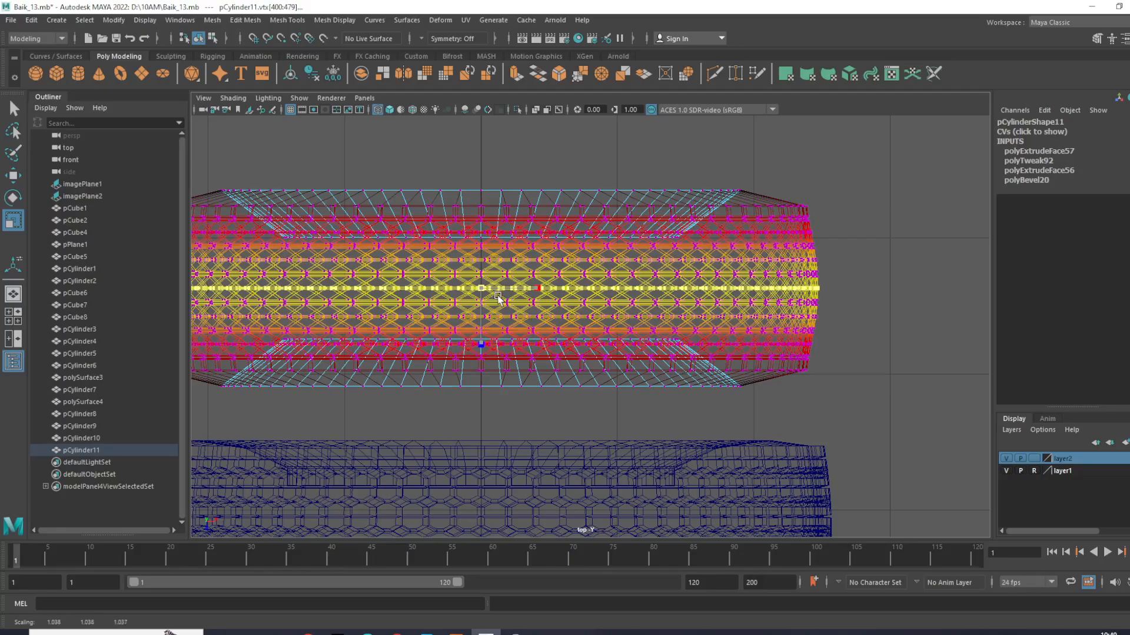
key(ctrl+z)
- Scale the soft-selected central vertices slightly outward to crown the tread, deselect the tire and return to the perspective view
alt+middle_drag(570, 328, 668, 353)
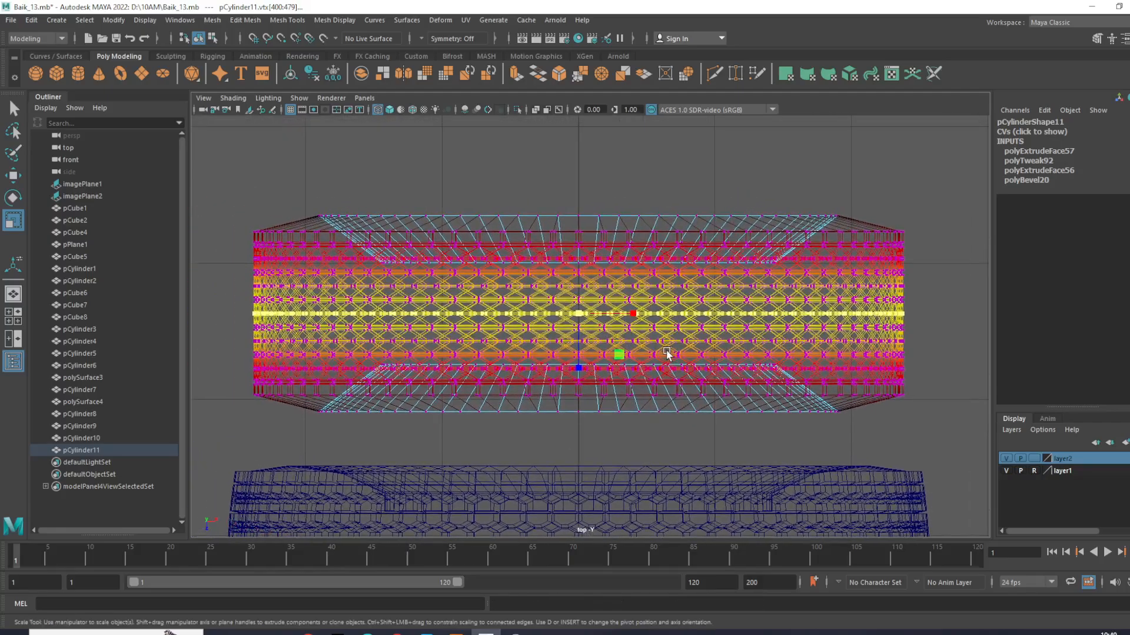
drag(499, 326, 597, 329)
click(850, 192)
right_drag(787, 263, 839, 244)
click(907, 186)
key(space)
key(space)
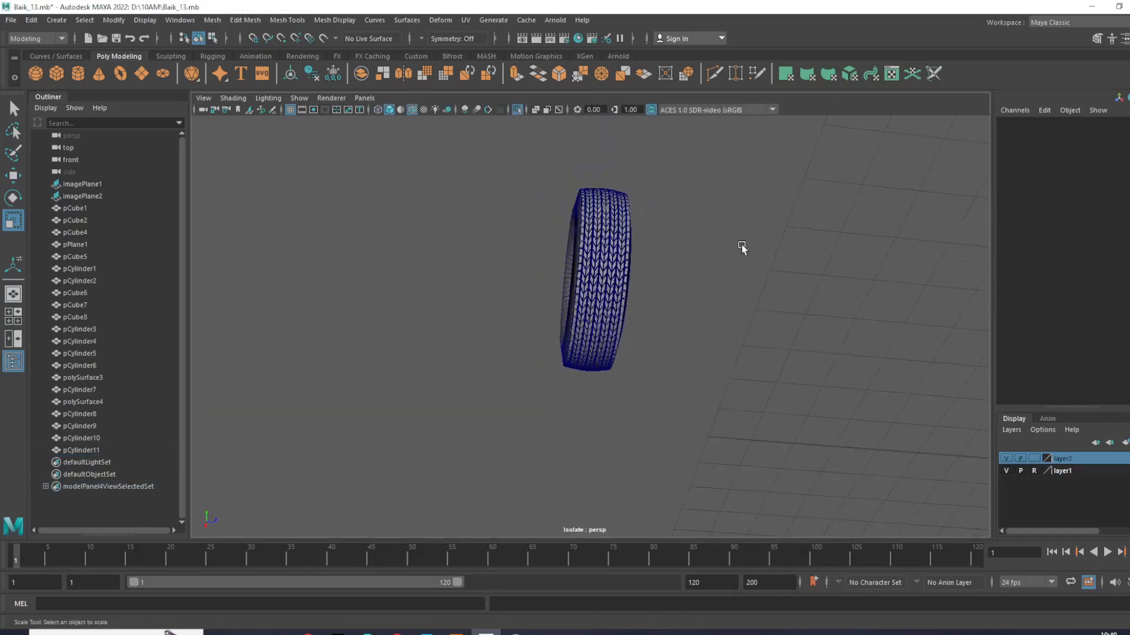
- Turn off isolation so the complete motorcycle and all tires are shown in the perspective view
scroll(541, 186, up, 3)
click(518, 110)
alt+drag(641, 230, 879, 319)
scroll(835, 368, up, 3)
alt+middle_drag(836, 368, 845, 391)
scroll(845, 391, up, 4)
scroll(818, 404, down, 4)
alt+drag(815, 406, 749, 404)
- Examine the four spare tires' tread patterns beside the motorcycle in the full-screen perspective view
key(ctrl+space)
scroll(814, 390, up, 5)
scroll(751, 396, down, 5)
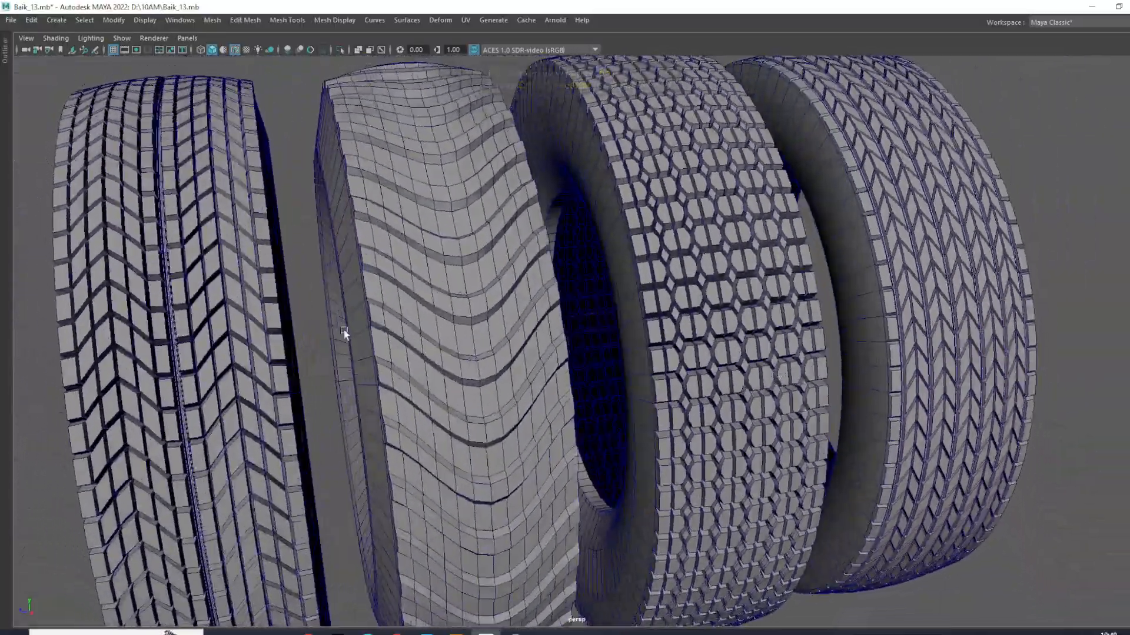
click(344, 332)
alt+drag(344, 332, 181, 252)
click(129, 218)
alt+drag(129, 217, 426, 270)
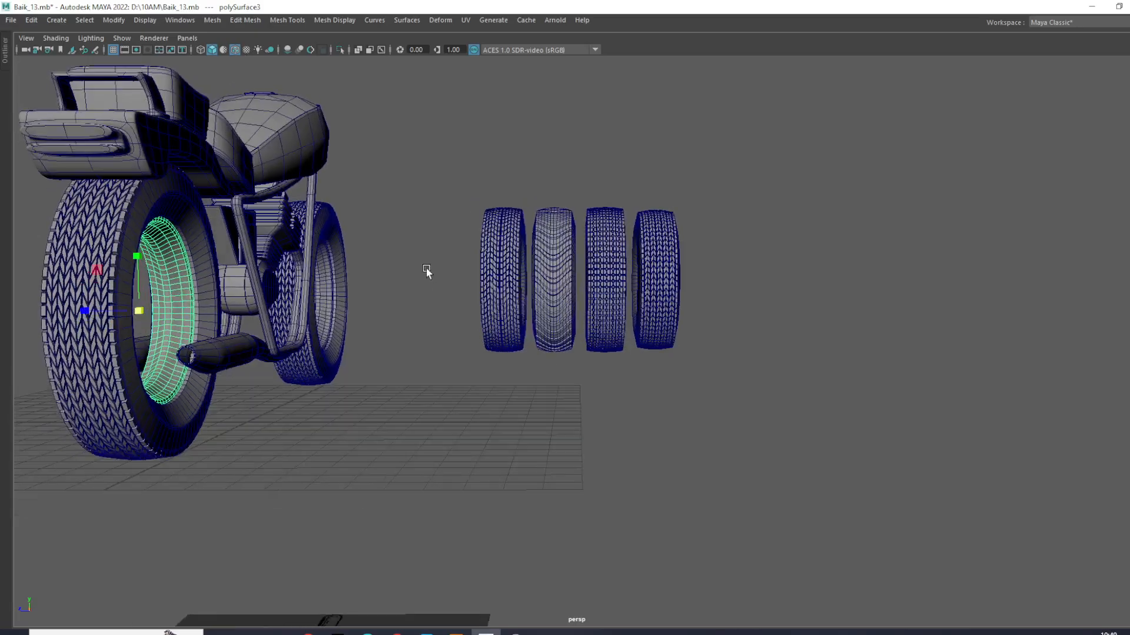
scroll(397, 201, up, 4)
drag(323, 166, 779, 451)
scroll(780, 451, up, 4)
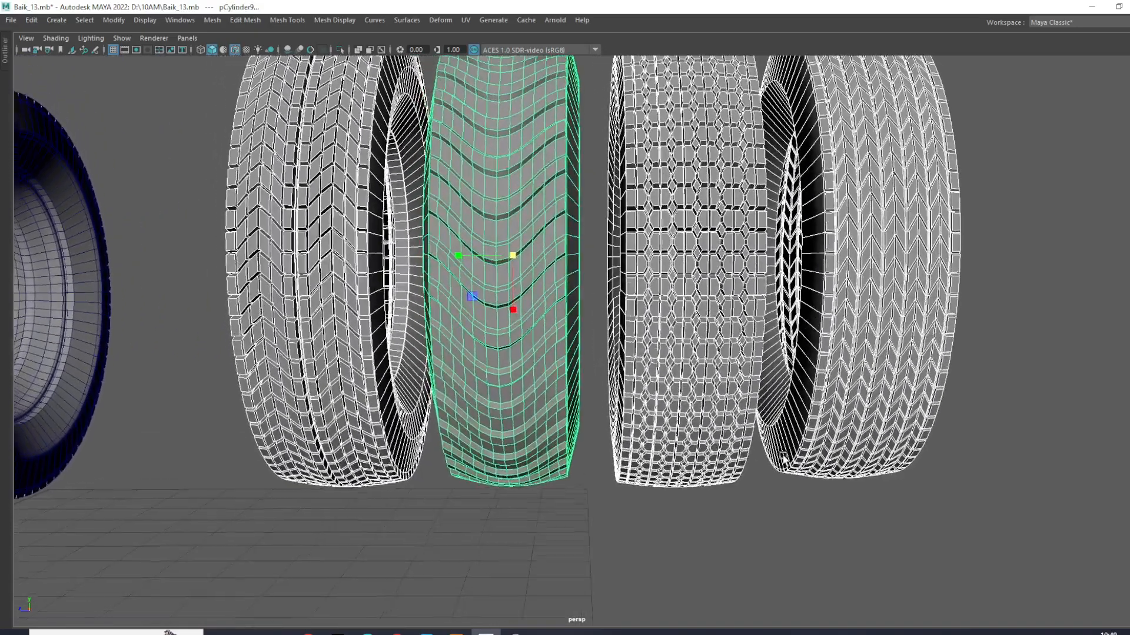
scroll(780, 449, up, 2)
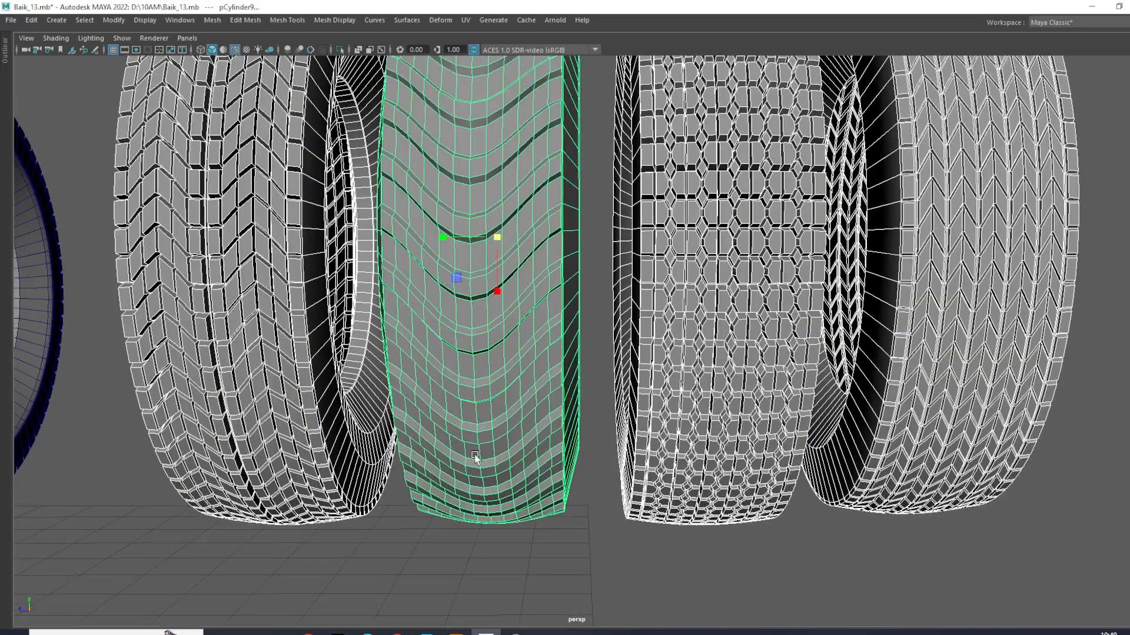
scroll(693, 429, down, 4)
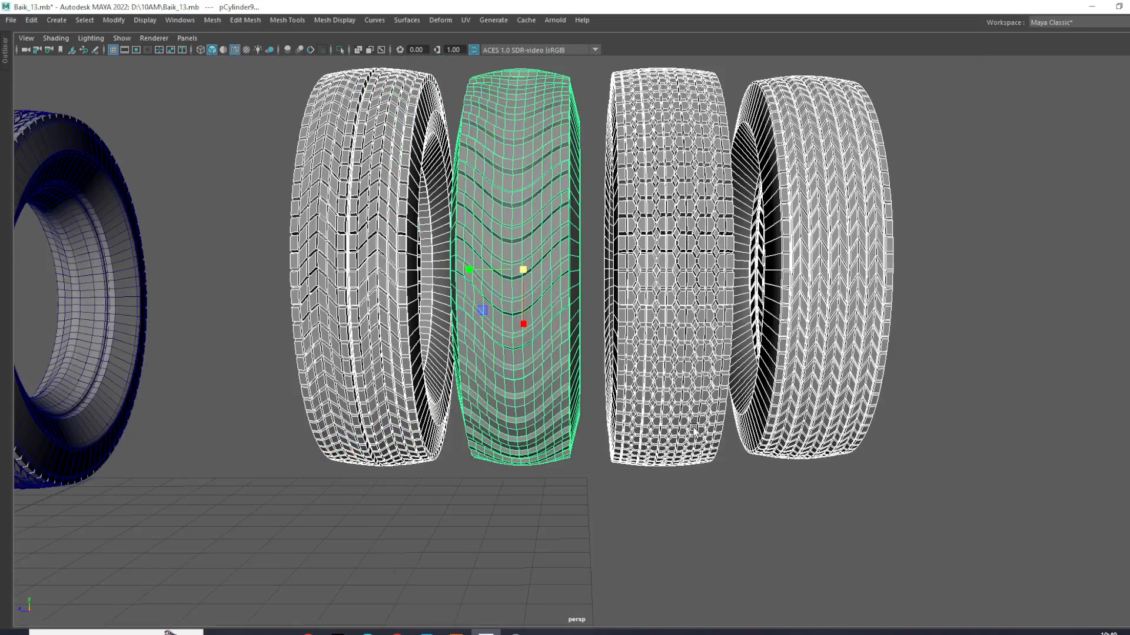
scroll(761, 373, down, 4)
alt+drag(600, 353, 701, 405)
click(701, 405)
scroll(519, 341, down, 4)
alt+drag(519, 341, 616, 382)
scroll(583, 374, down, 3)
scroll(637, 379, up, 3)
- Create a polygon cylinder with the front view framed on the reference's front wheel
key(space)
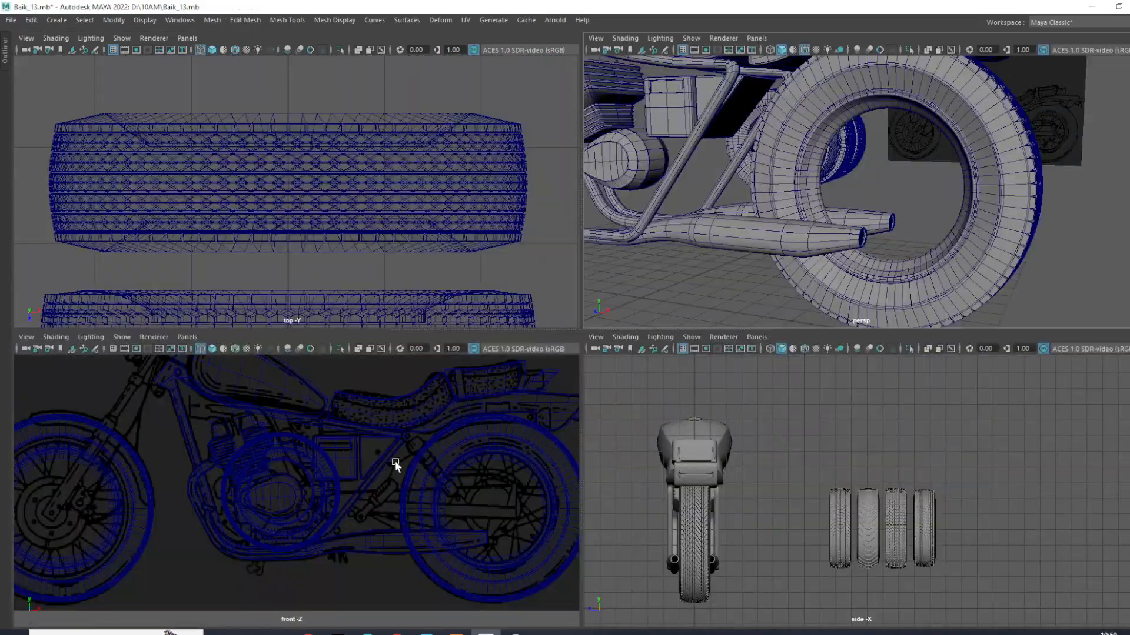
key(space)
alt+middle_drag(264, 447, 429, 441)
scroll(454, 393, up, 2)
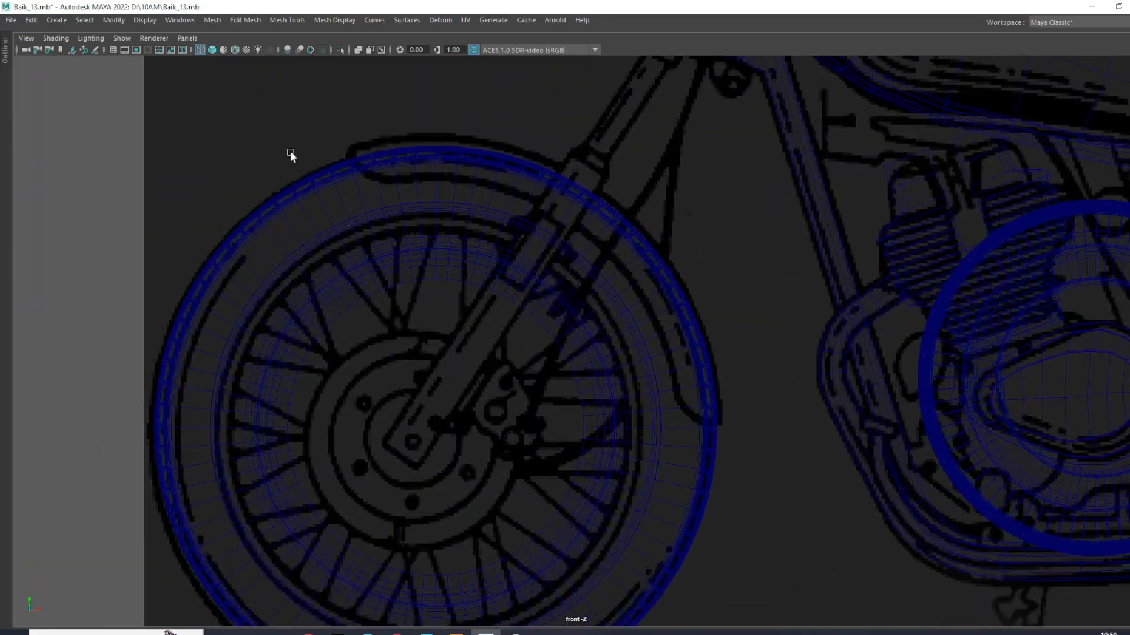
key(ctrl+space)
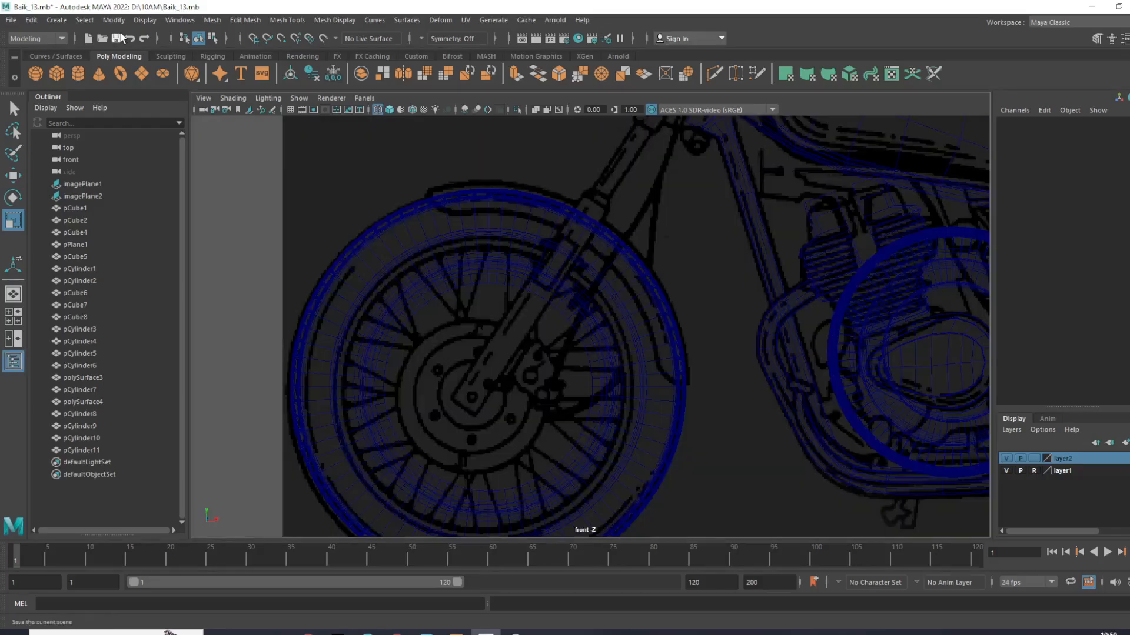
click(56, 20)
mouse_move(87, 65)
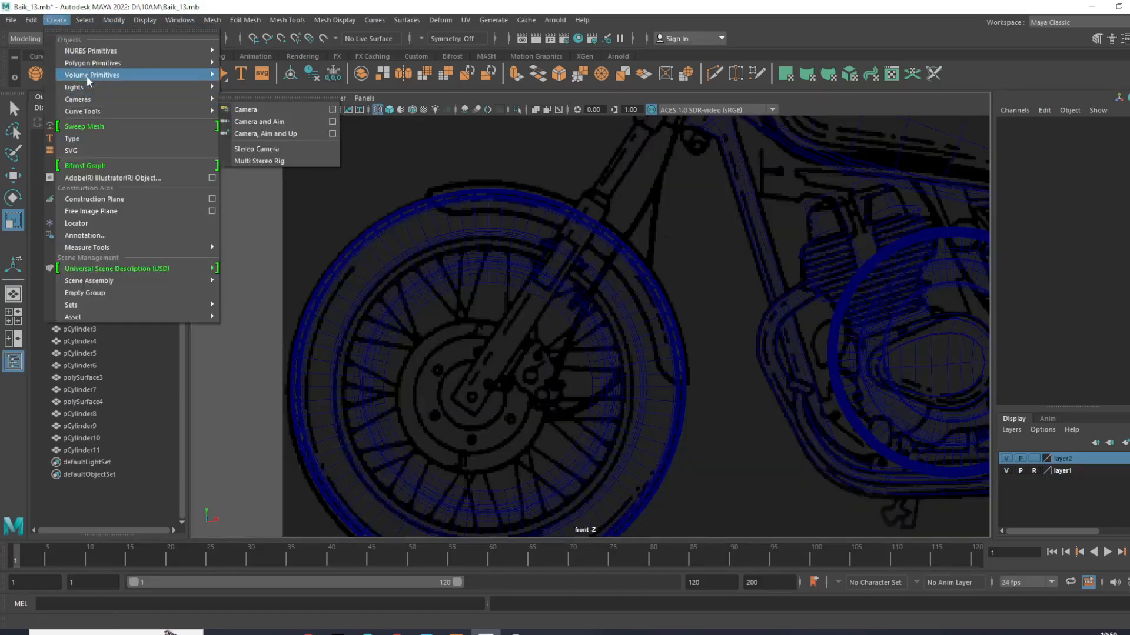
click(253, 87)
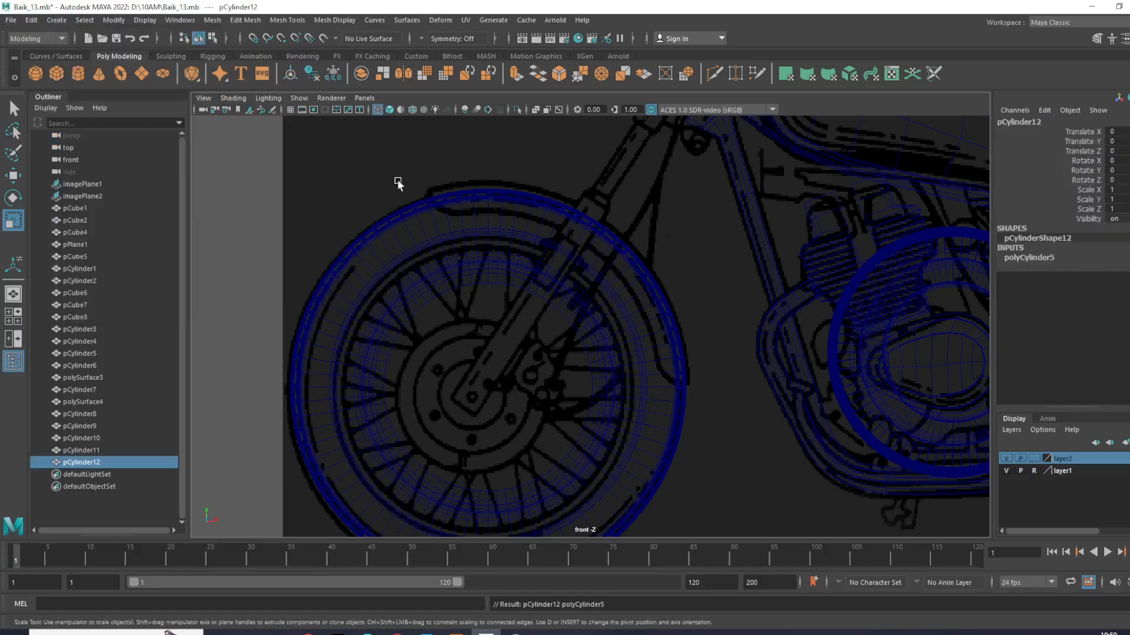
- Move the new cylinder onto the front wheel's hub and set its Rotate X to -90
scroll(502, 330, down, 3)
scroll(503, 330, up, 5)
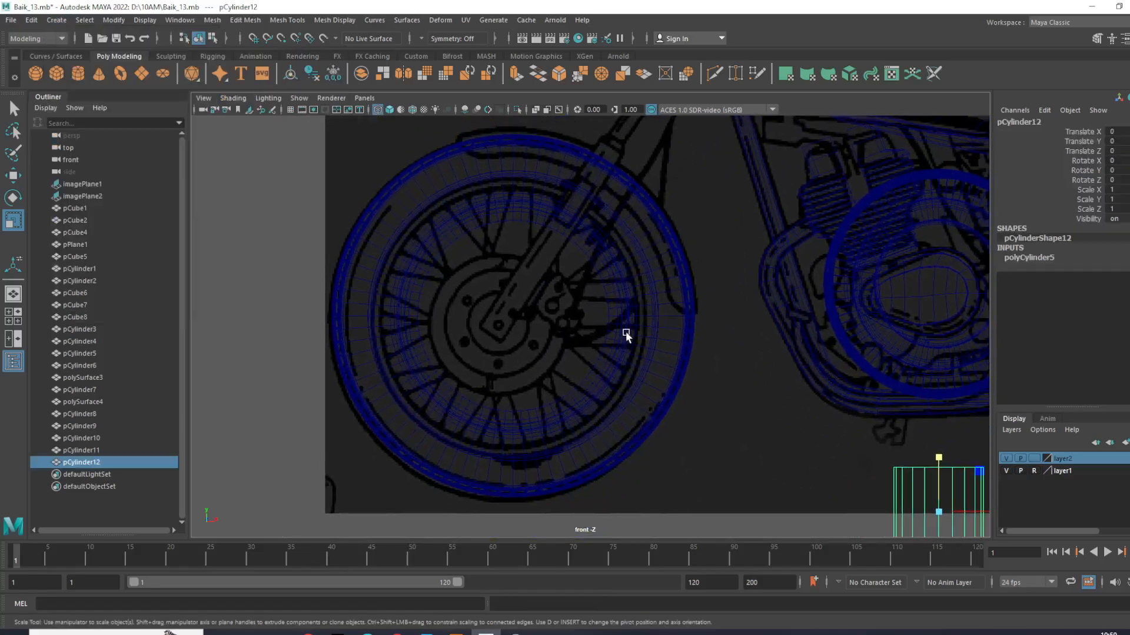
key(w)
drag(942, 510, 583, 314)
key(e)
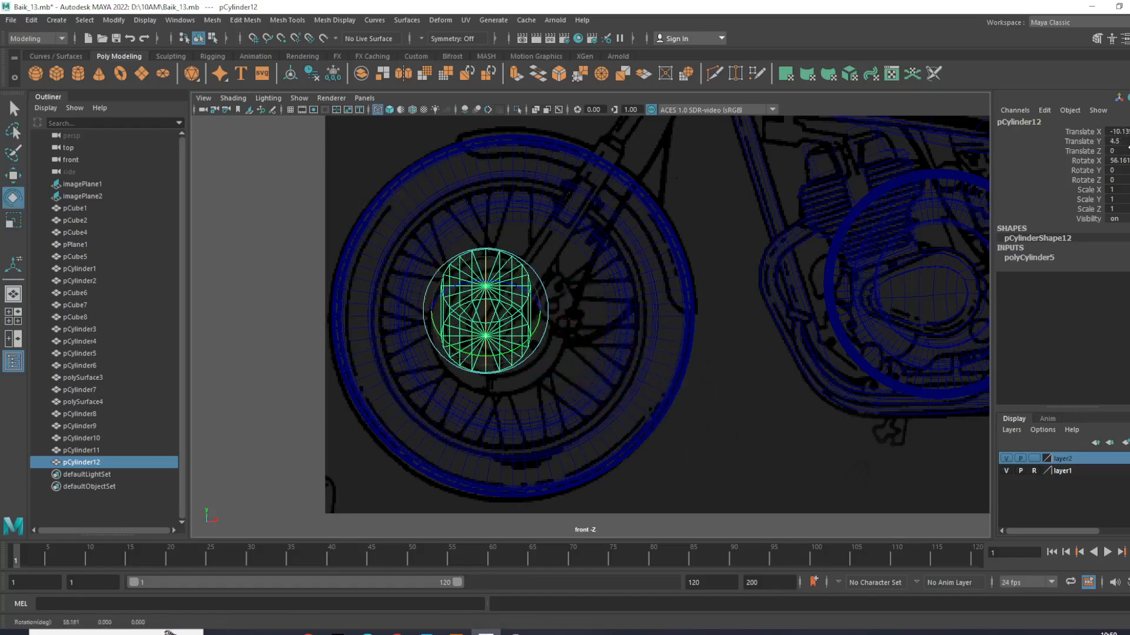
text(-90)
key(Return)
click(749, 443)
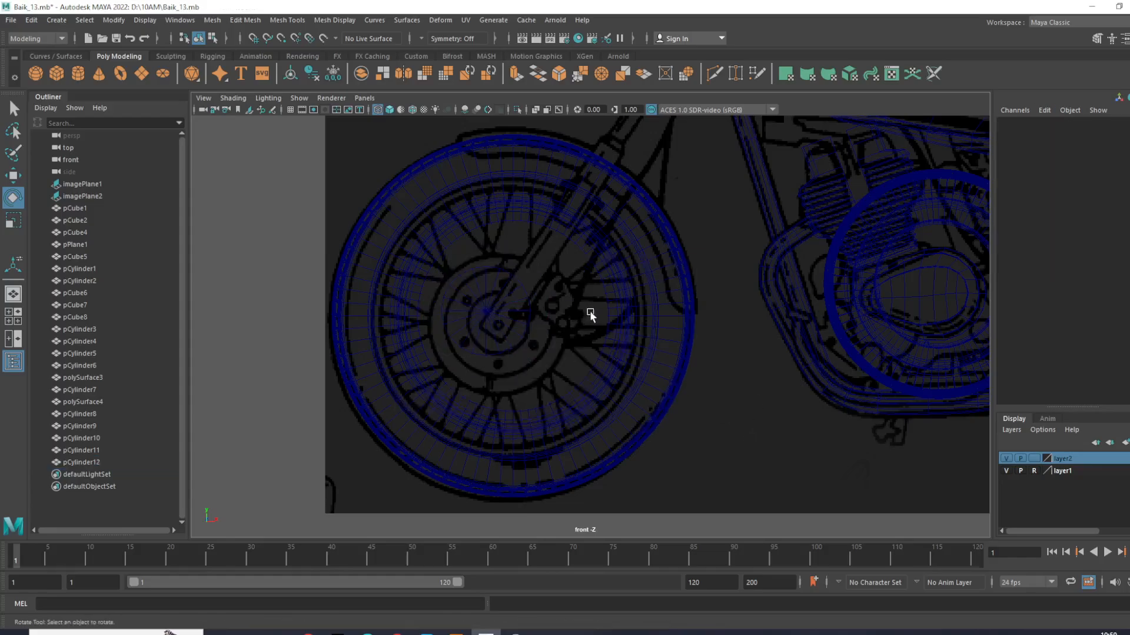
- Shrink and flatten the hub cylinder to about 0.834 with Scale Y about 0.136, and shift it inside the rim
key(space)
key(space)
scroll(663, 330, up, 5)
alt+middle_drag(464, 356, 671, 348)
alt+drag(670, 348, 533, 390)
click(795, 335)
scroll(532, 333, up, 3)
key(r)
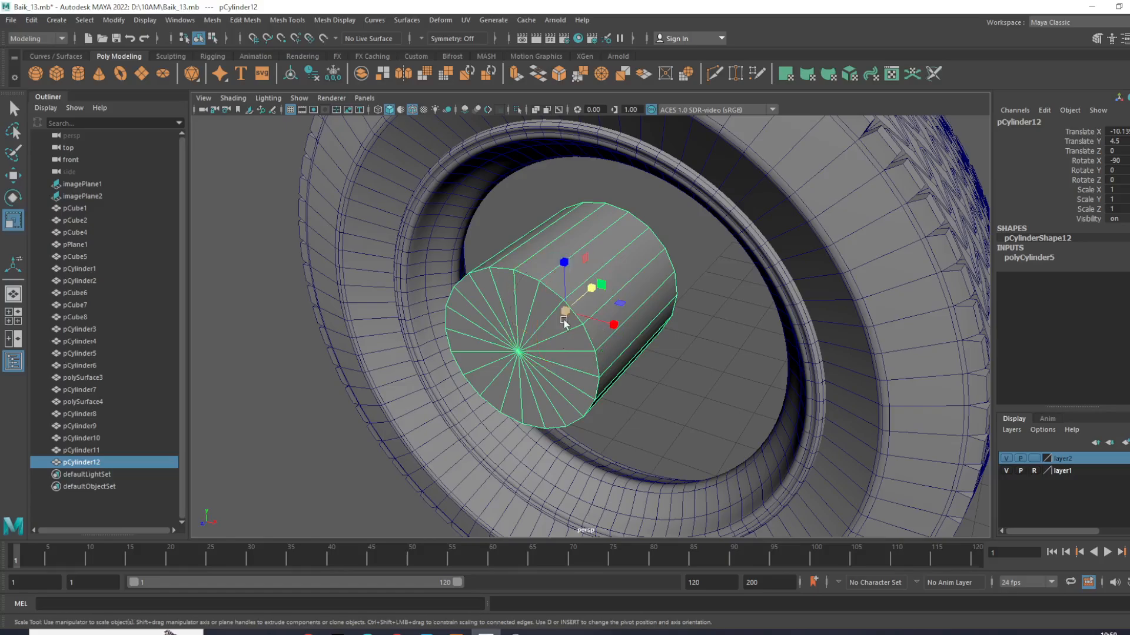
drag(591, 282, 549, 301)
scroll(568, 318, down, 4)
alt+drag(559, 357, 652, 333)
key(w)
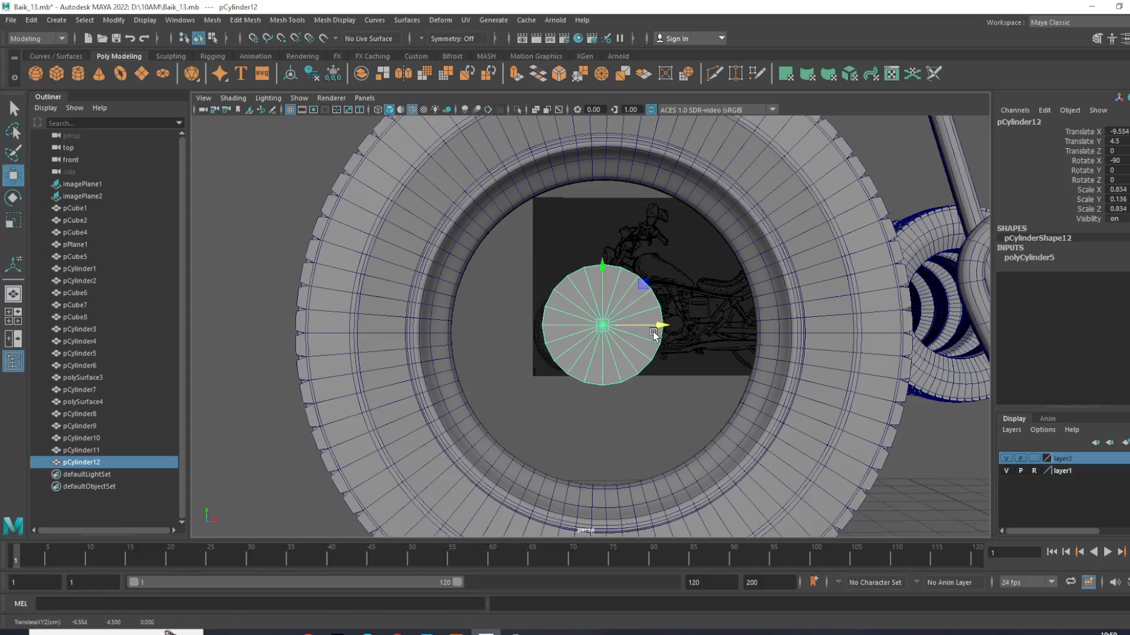
- Center the disc on the reference hub at about X -9.852, Y 4.217 and enlarge it to about 1.538
key(space)
key(space)
scroll(535, 417, up, 2)
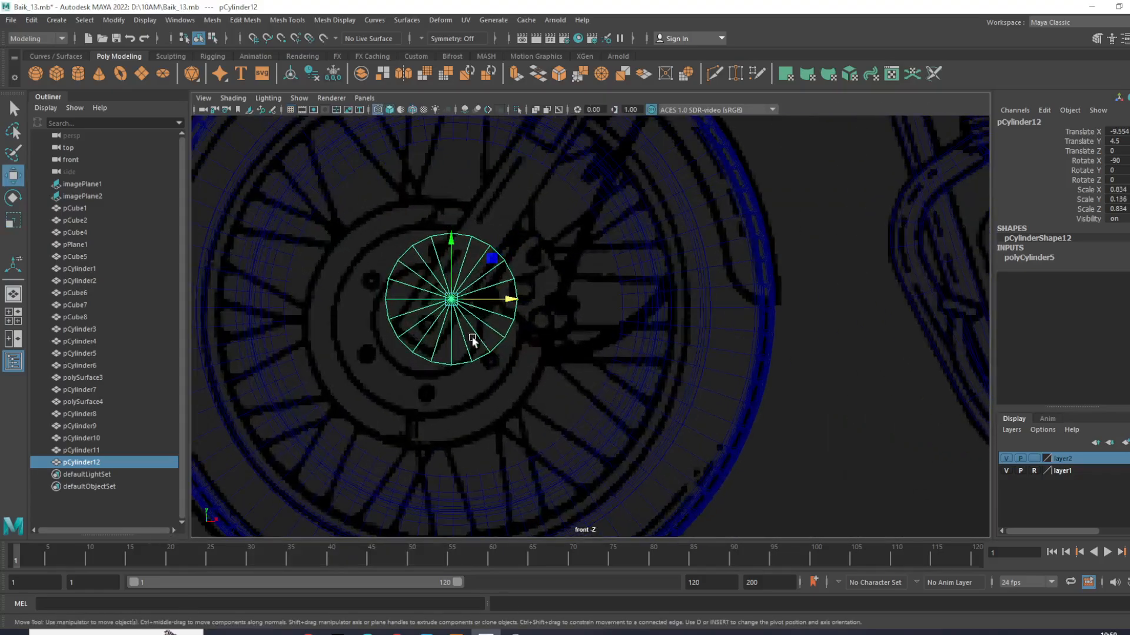
drag(446, 297, 512, 417)
key(r)
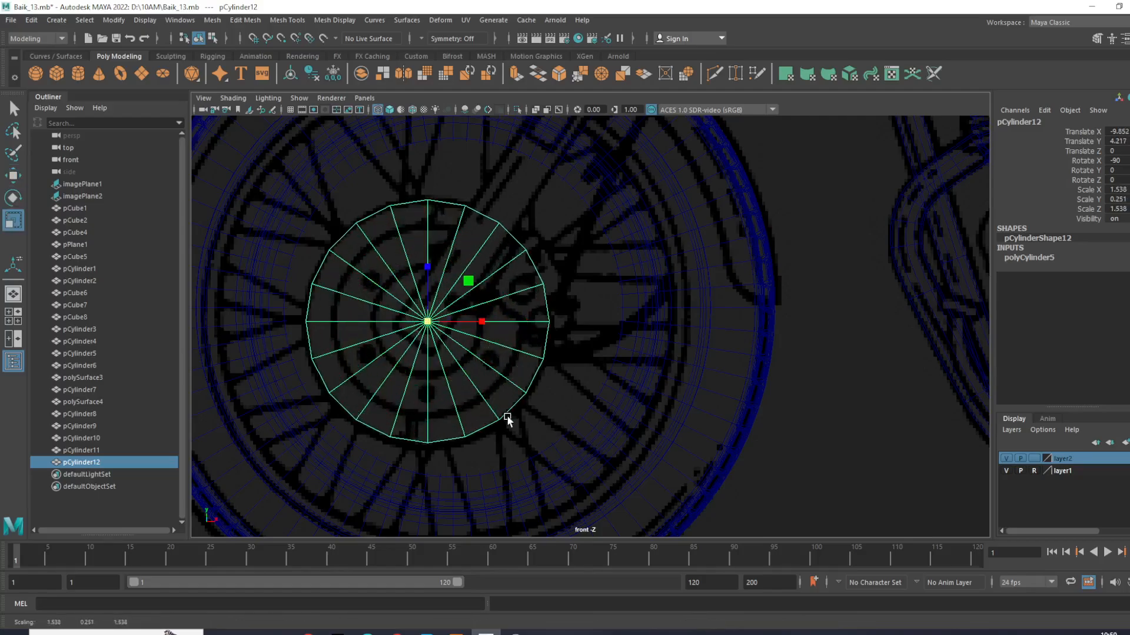
- Thin the hub disc to a Scale Y of about 0.1 in the perspective view and deselect it
key(space)
- Compare the front wheel's rim and tire with the reference and hub disc, leaving only the tire selected
key(space)
alt+drag(705, 257, 643, 365)
click(773, 385)
click(643, 365)
key(space)
key(space)
drag(291, 390, 320, 447)
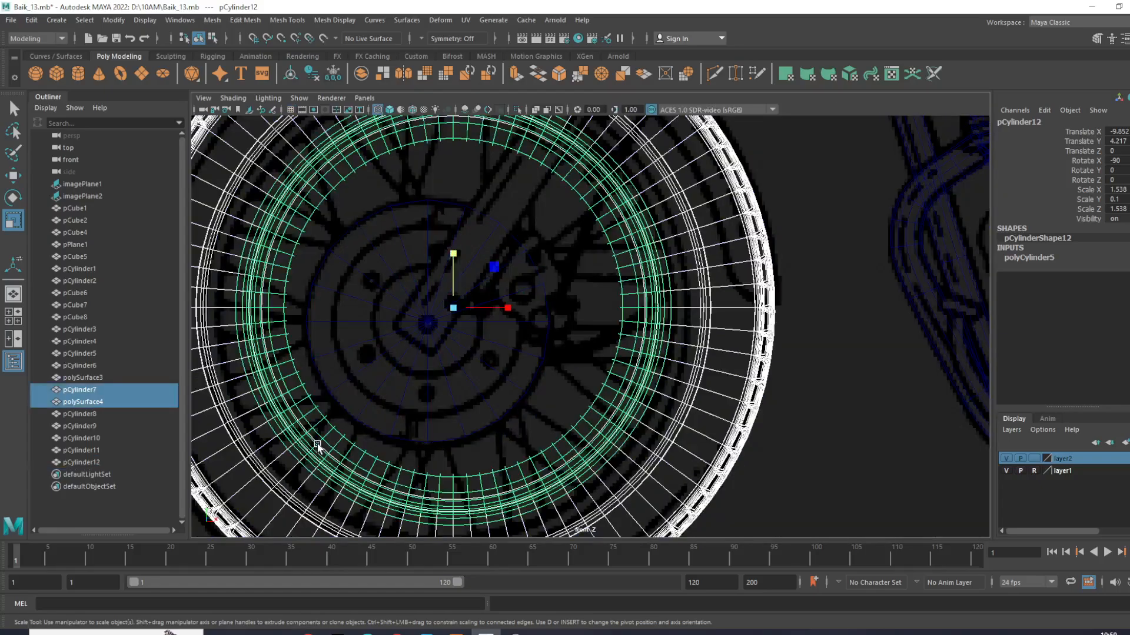
scroll(313, 442, down, 4)
alt+middle_drag(313, 441, 344, 442)
click(718, 488)
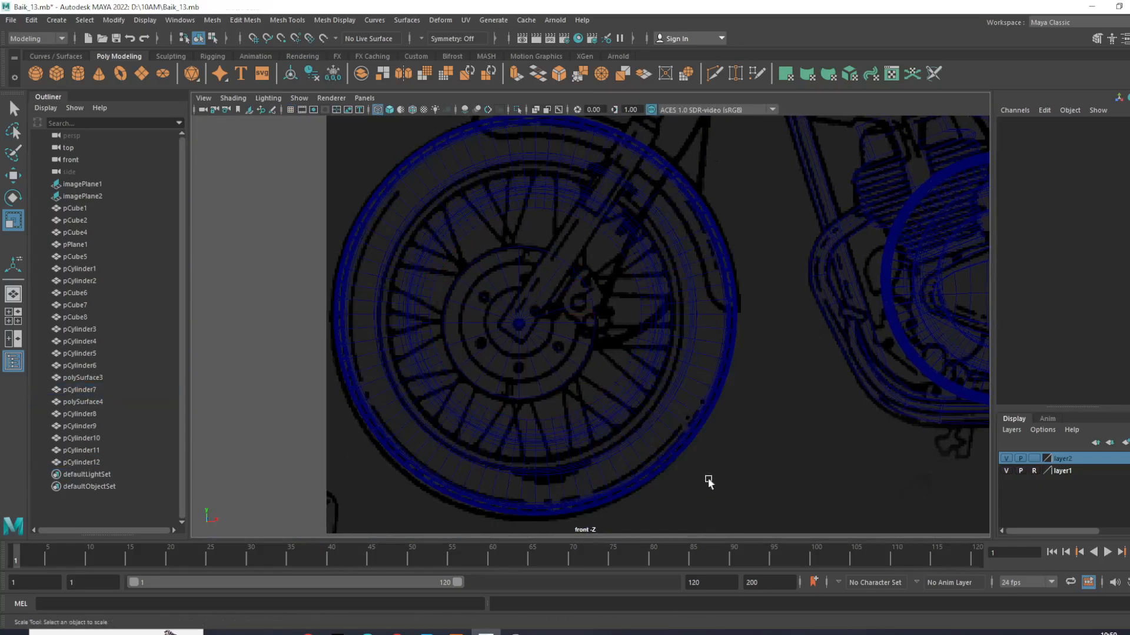
click(464, 402)
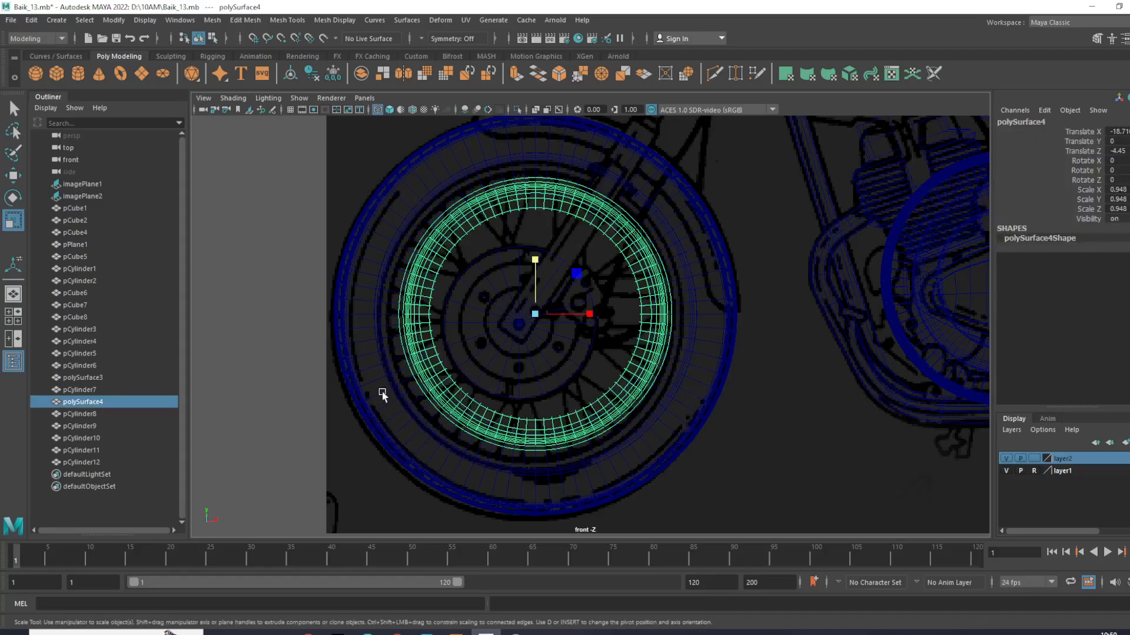
click(400, 386)
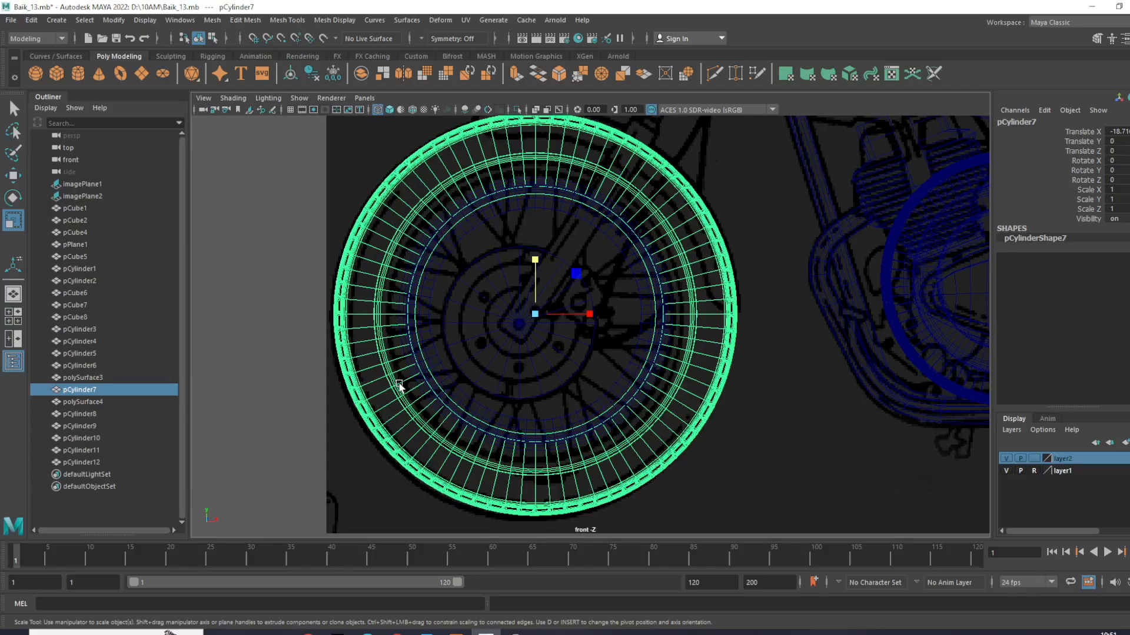
key(space)
key(space)
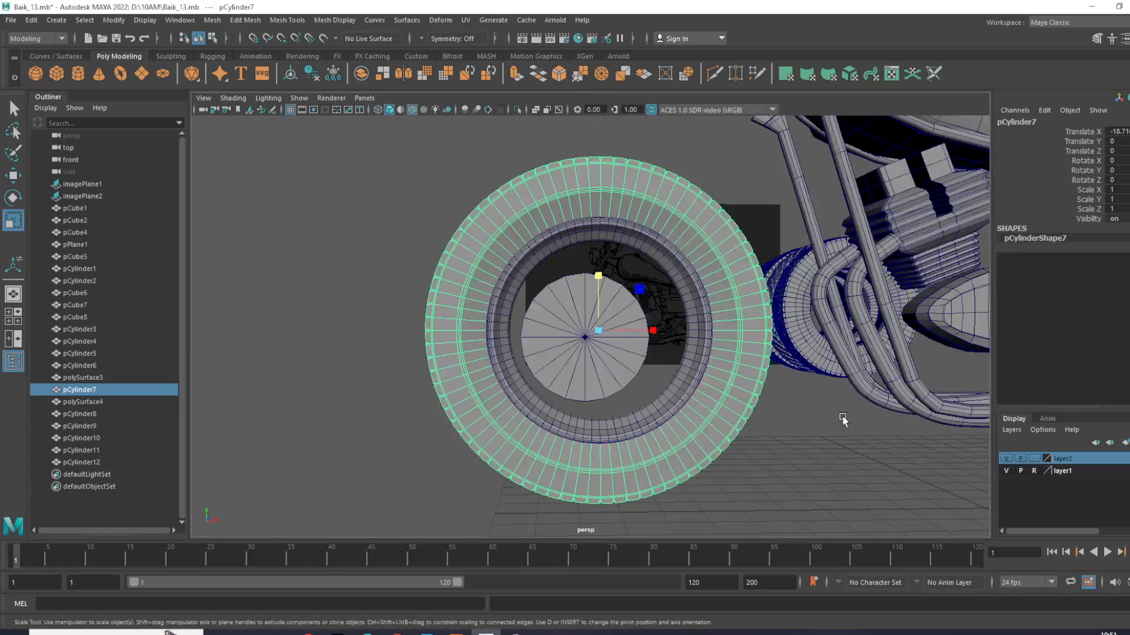
click(807, 454)
scroll(803, 430, up, 3)
click(799, 404)
mouse_move(782, 394)
alt+mouse_down()
mouse_move(747, 371)
mouse_move(711, 396)
mouse_move(729, 396)
alt+mouse_up()
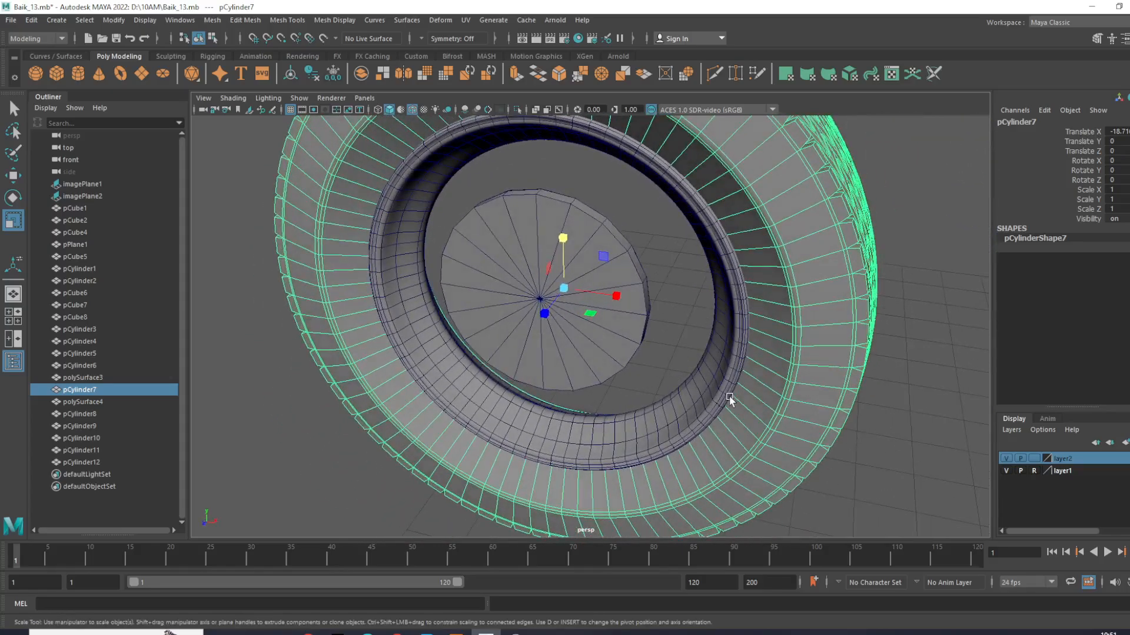
- Try selecting the front tire's sidewall edge loops in wireframe display
key(4)
right_drag(803, 340, 802, 253)
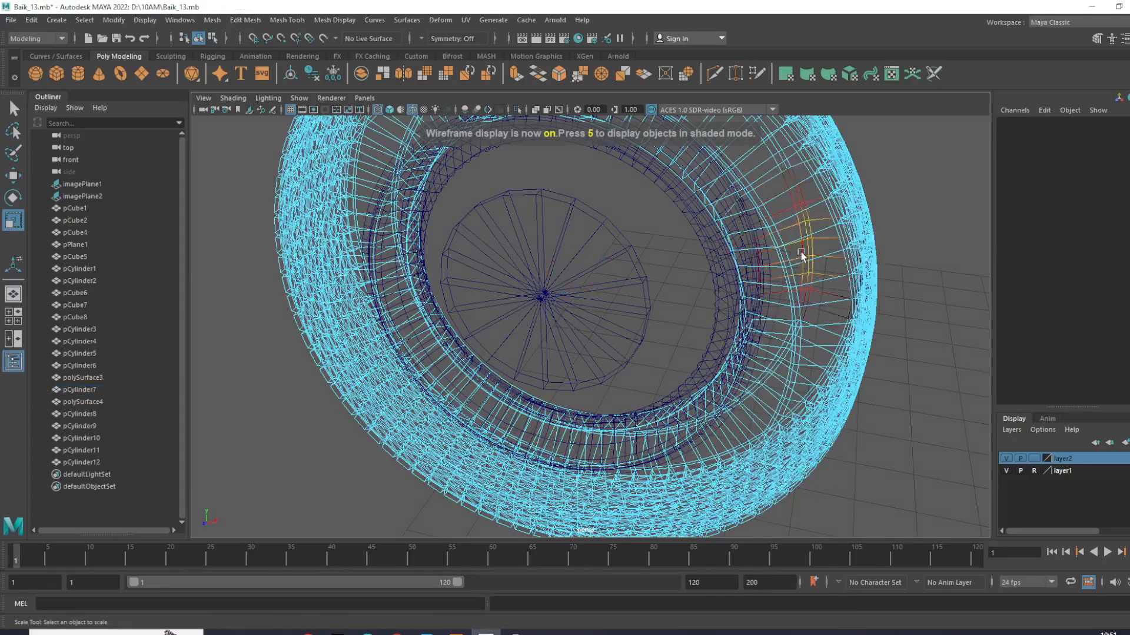
click(792, 268)
scroll(816, 300, up, 4)
alt+middle_drag(816, 300, 660, 332)
double_click(676, 300)
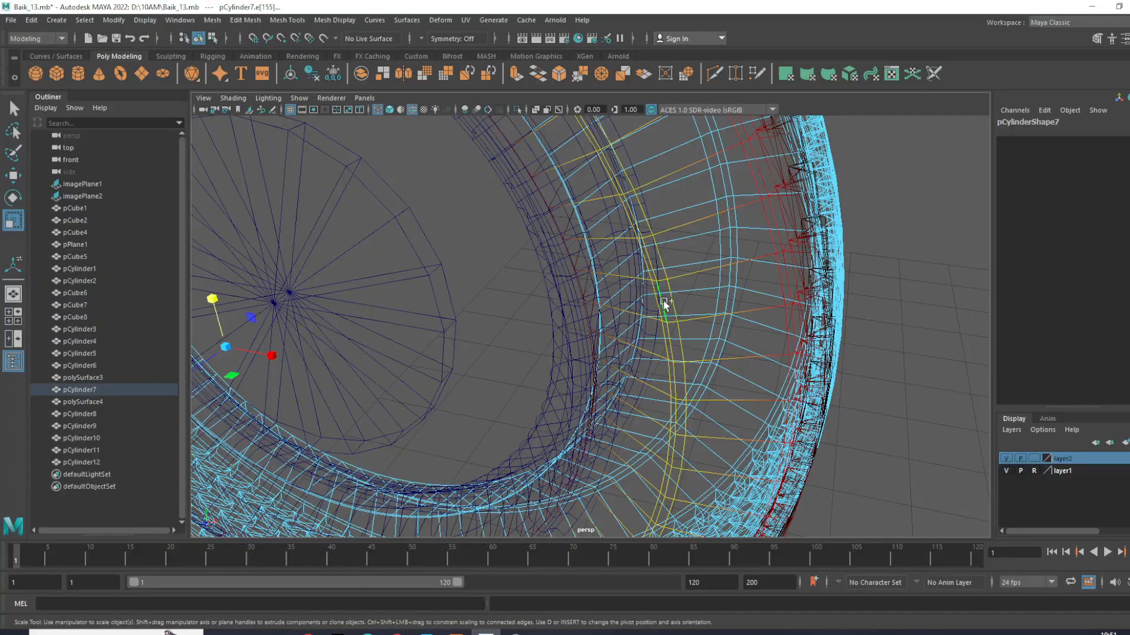
alt+drag(634, 296, 606, 272)
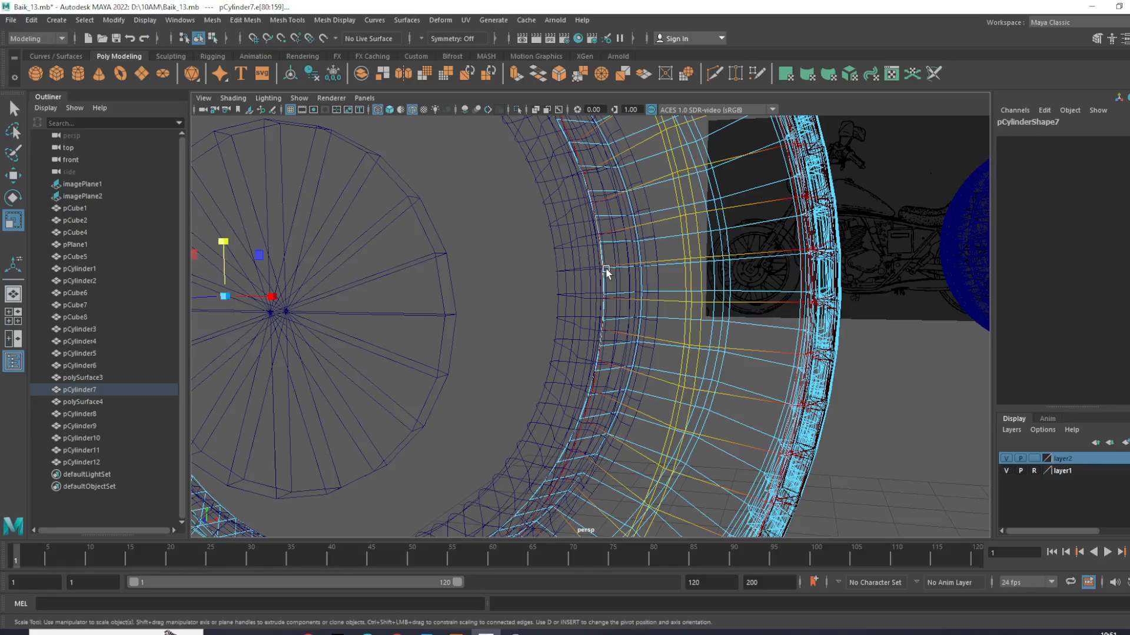
drag(747, 283, 747, 283)
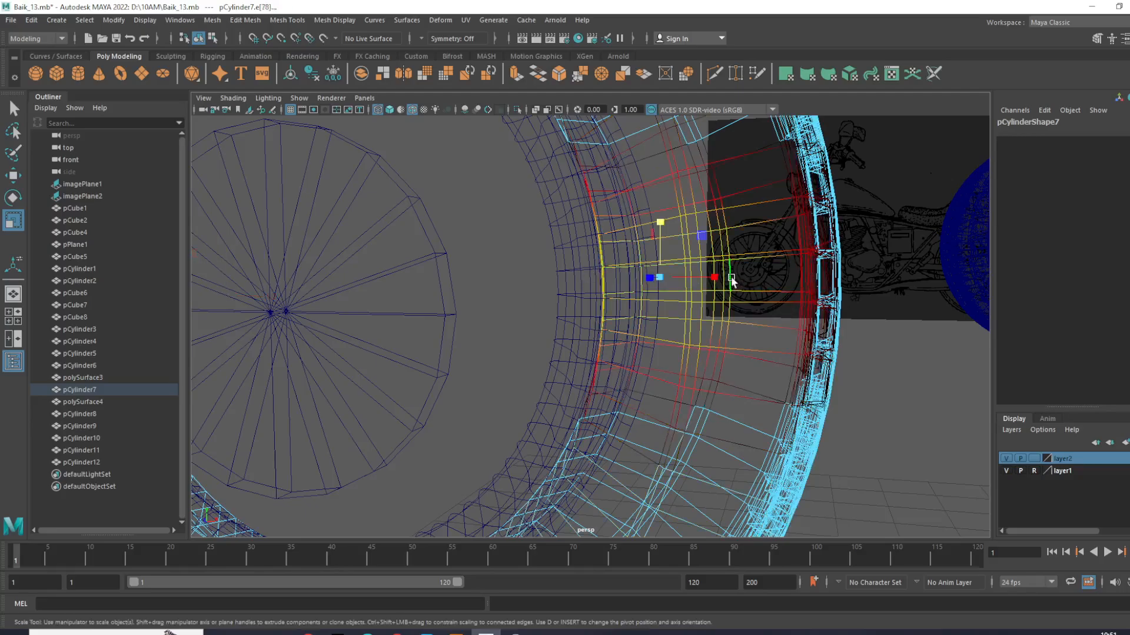
double_click(730, 277)
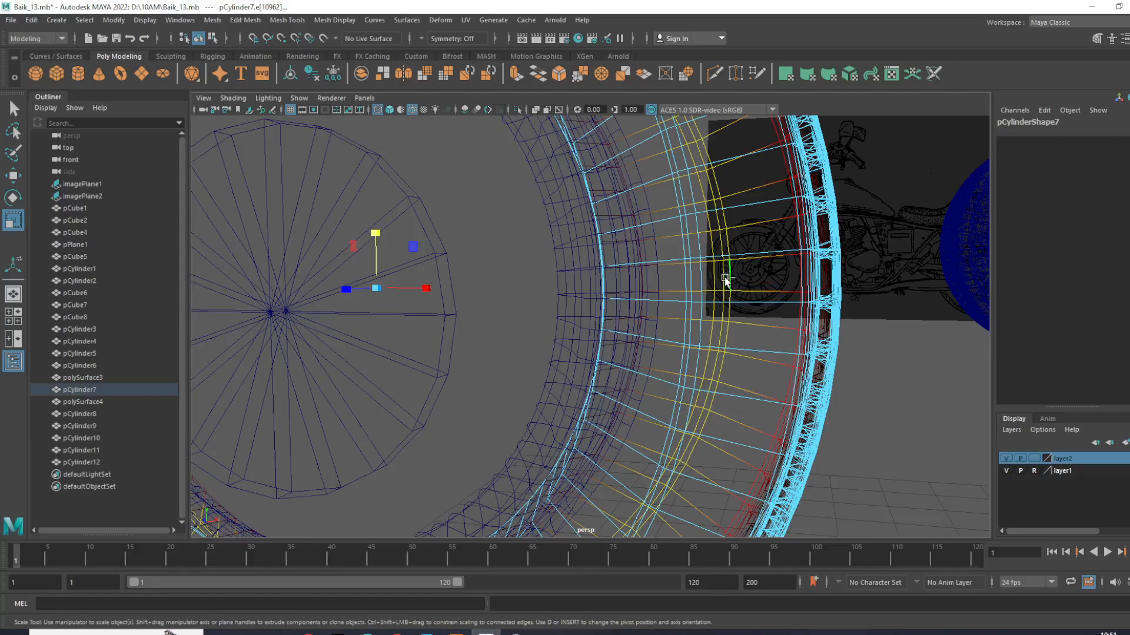
shift+double_click(696, 277)
right_drag(687, 276, 745, 255)
- Select the edge loops around both sidewalls of the front tire, checking them in shaded and wireframe display
key(6)
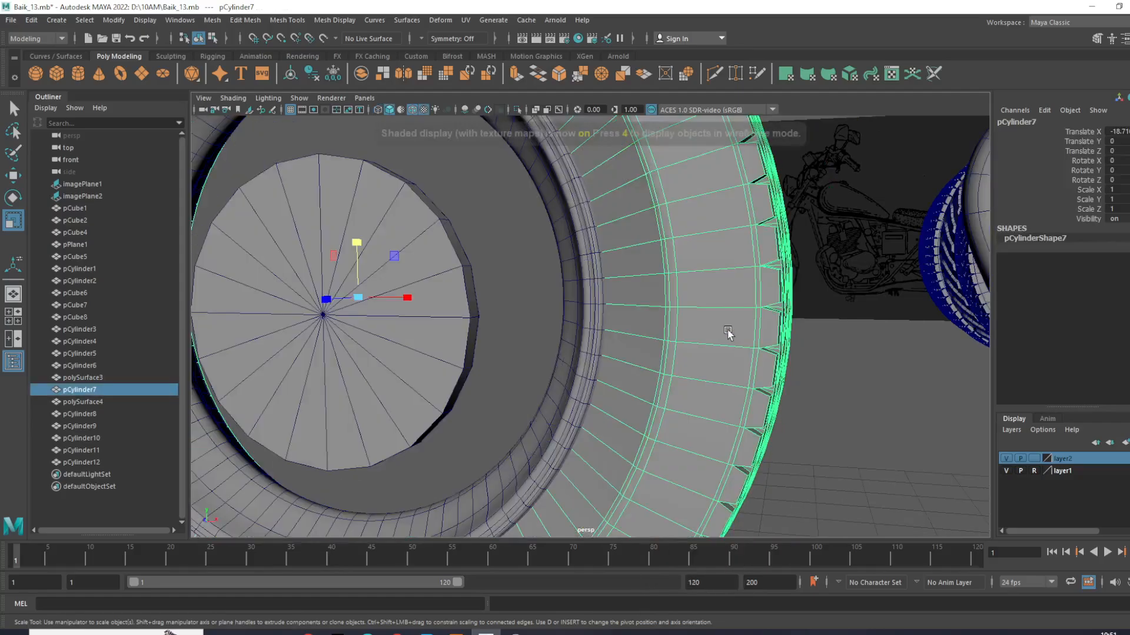
scroll(694, 310, up, 2)
right_drag(698, 285, 696, 242)
shift+double_click(700, 276)
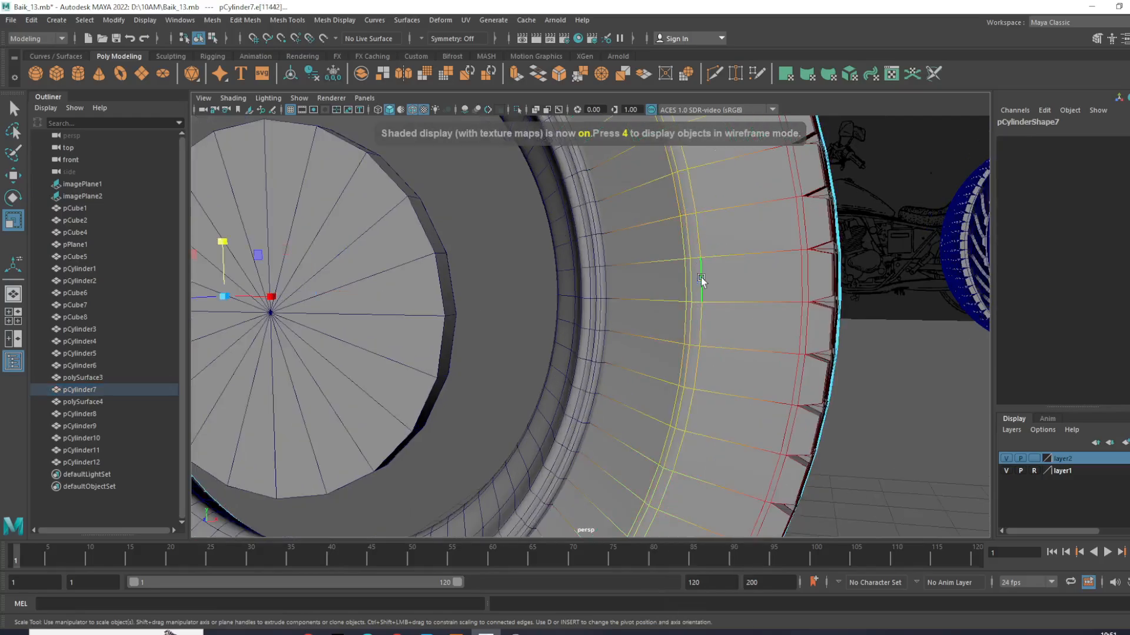
key(b)
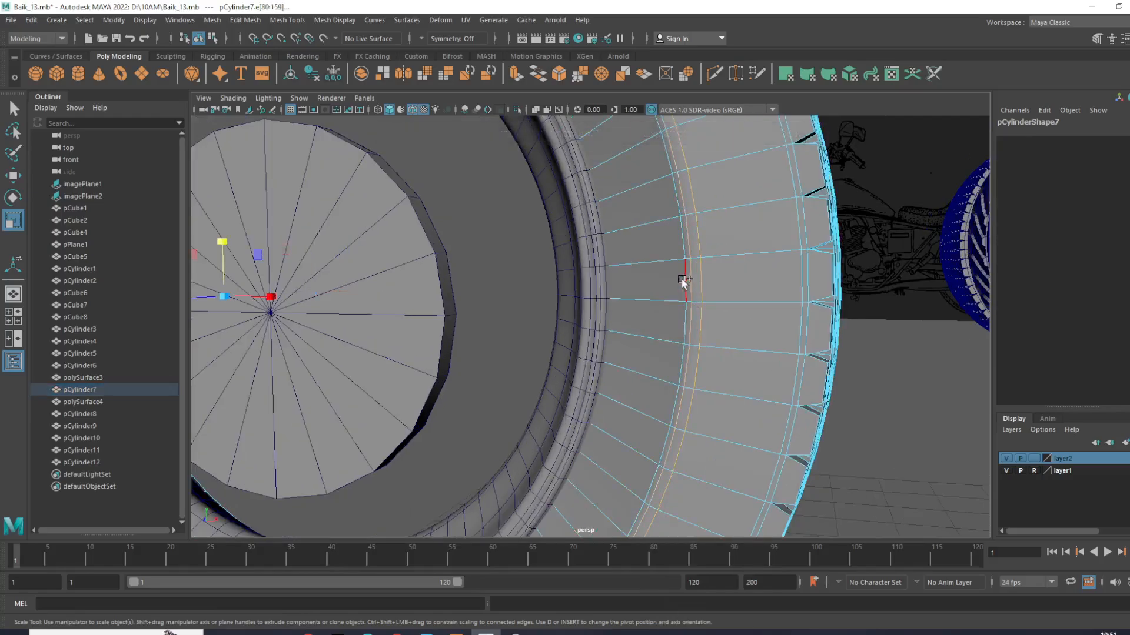
alt+drag(677, 282, 591, 335)
key(4)
shift+double_click(576, 319)
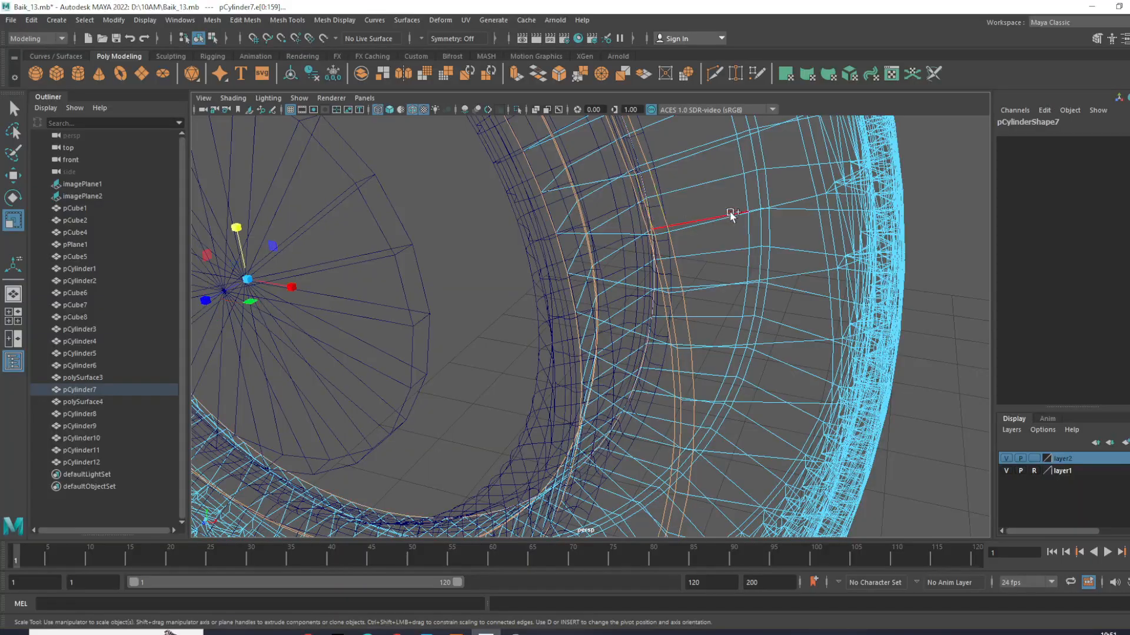
alt+drag(703, 253, 464, 248)
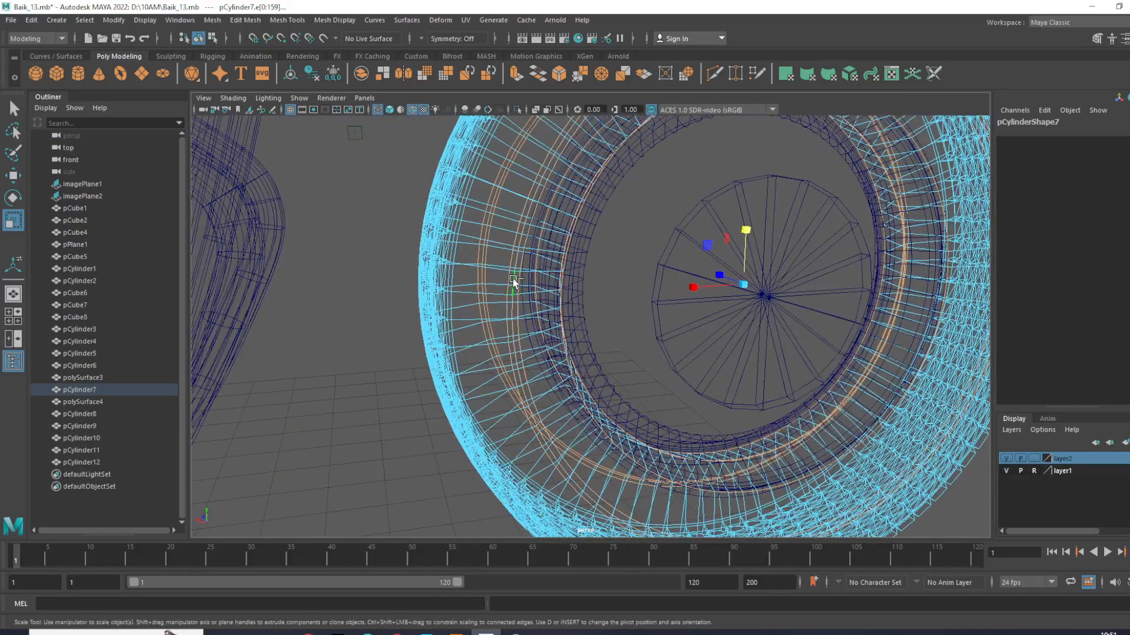
scroll(514, 282, down, 5)
alt+drag(610, 298, 830, 313)
- Enlarge the selected sidewall loops outward toward the tread in the front view and check them shaded in perspective
key(space)
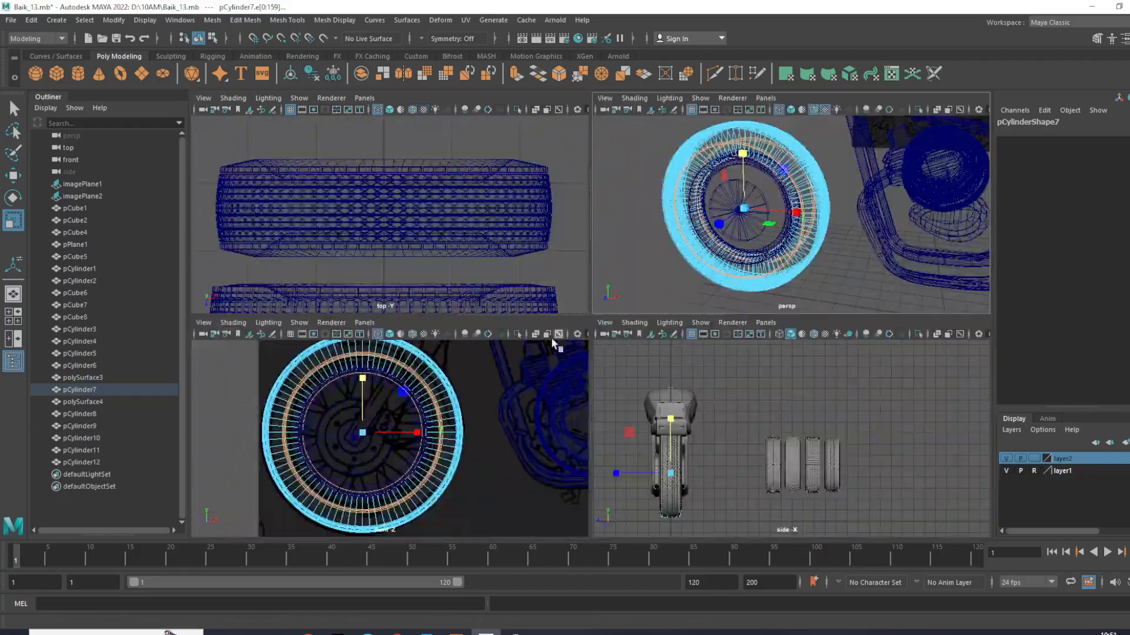
key(space)
drag(534, 312, 580, 329)
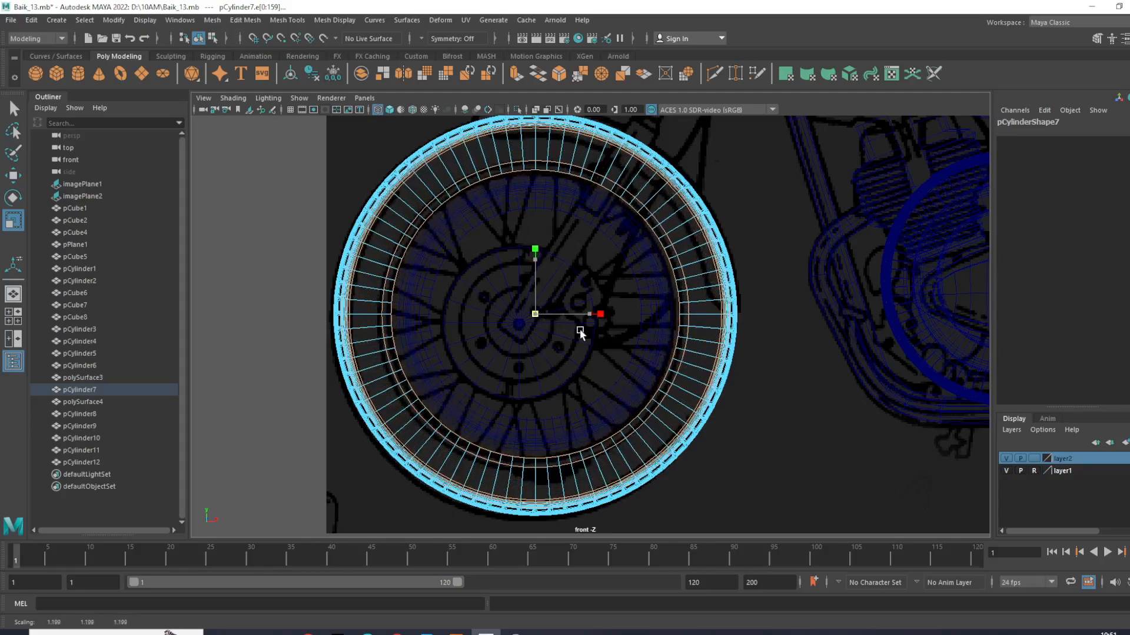
key(space)
key(space)
alt+drag(761, 228, 725, 256)
key(6)
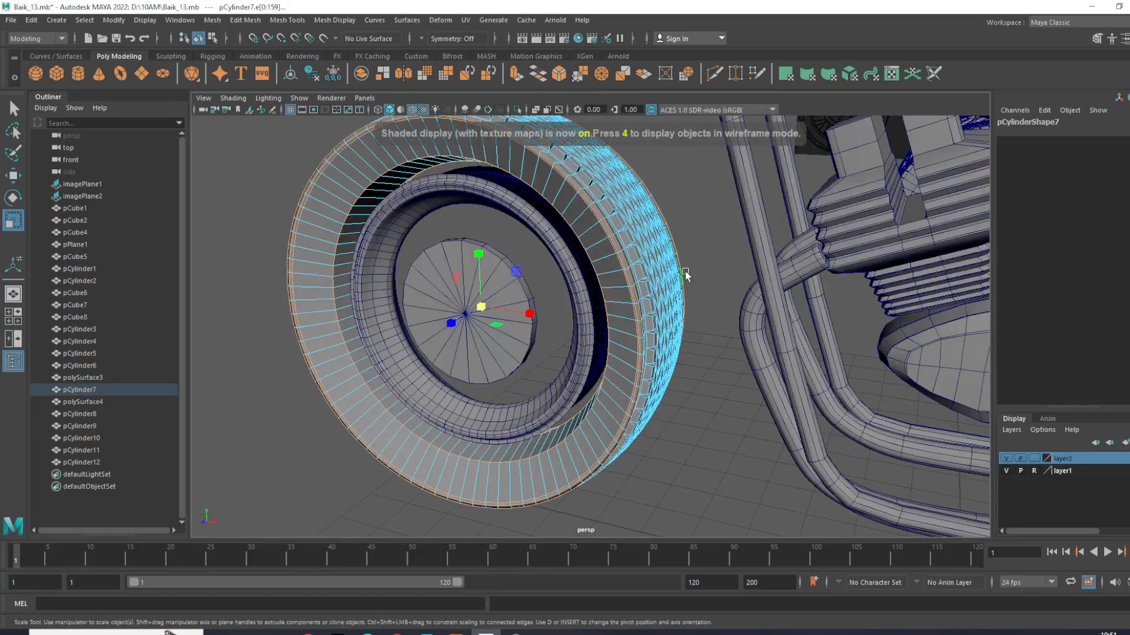
- Examine the tire's enlarged sidewall loops around the rim, undo the last adjustment and return to whole-object selection
alt+drag(674, 283, 588, 241)
click(719, 270)
alt+drag(677, 291, 591, 289)
scroll(592, 288, up, 4)
drag(508, 305, 577, 321)
drag(532, 301, 566, 301)
key(ctrl+z)
click(814, 280)
right_drag(590, 268, 639, 235)
alt+drag(731, 237, 769, 329)
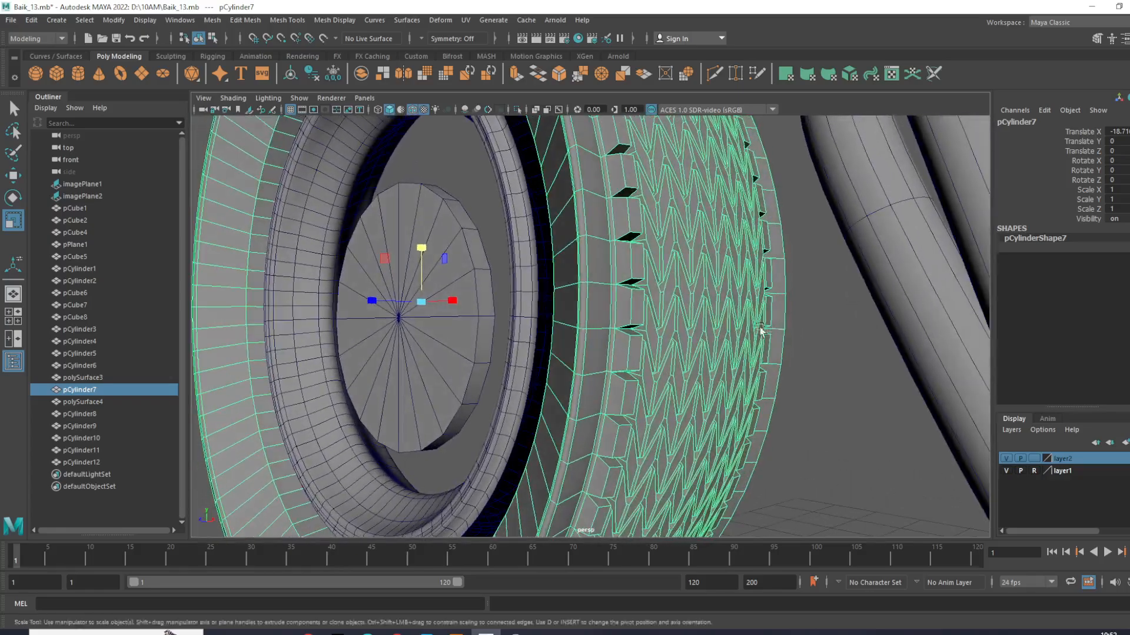
- Delete the surplus edge loops beside the tread on both sidewalls of the front tire
right_drag(585, 270, 568, 201)
click(591, 254)
alt+drag(590, 254, 629, 293)
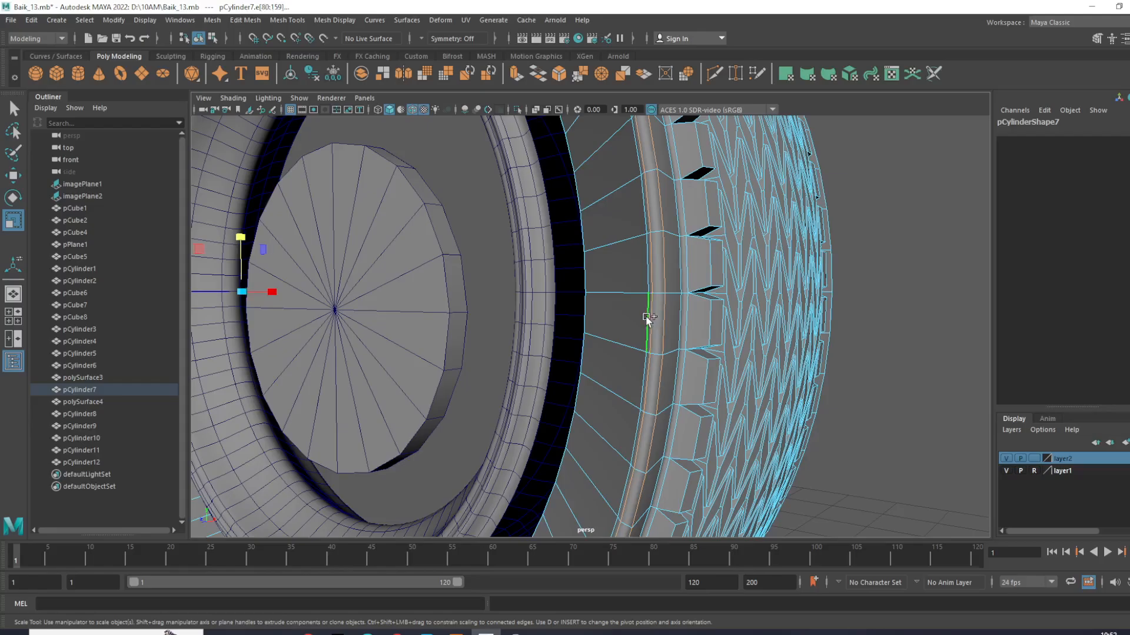
key(Delete)
key(w)
alt+drag(679, 307, 665, 287)
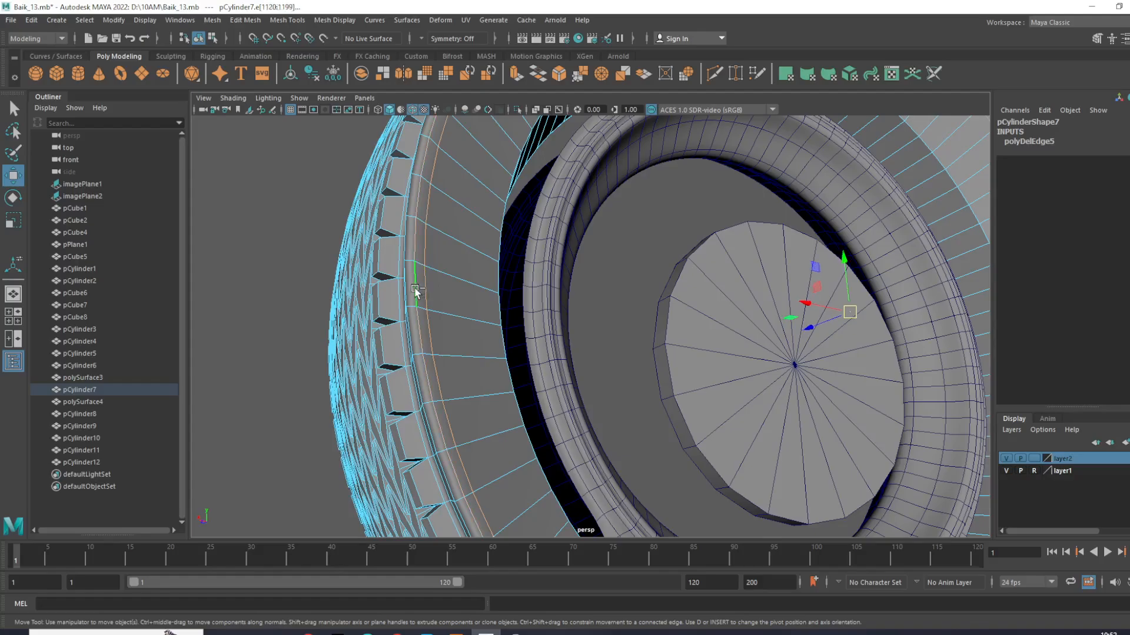
key(Delete)
alt+drag(423, 288, 318, 318)
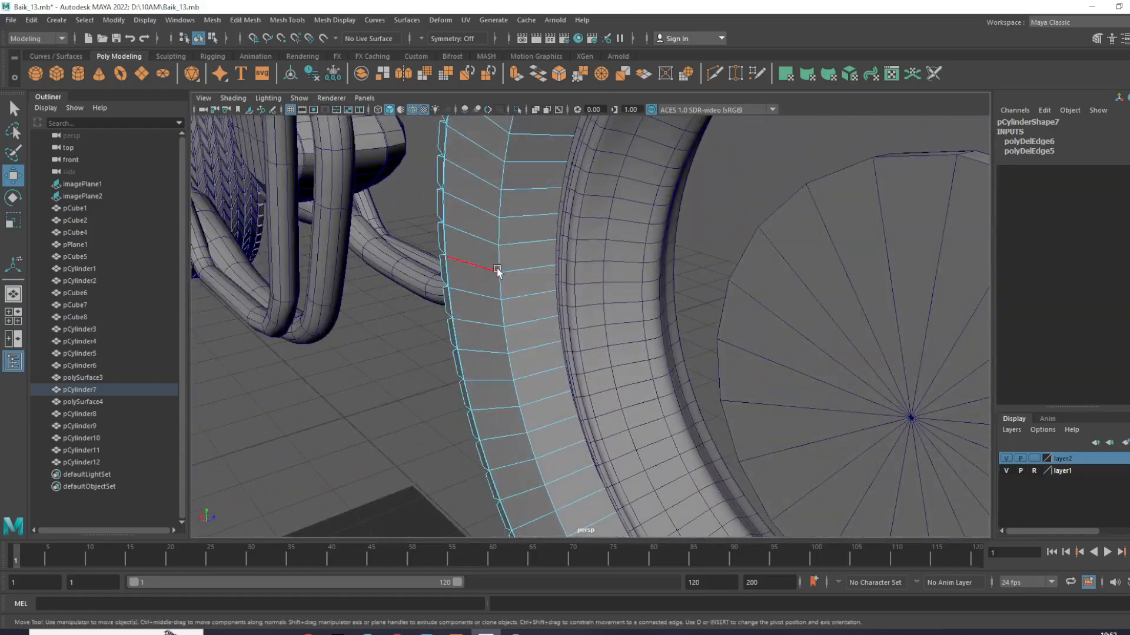
- Select the front tire's remaining sidewall edge loop, adjust it with the Scale tool and check the sidewall from both sides
double_click(504, 259)
scroll(529, 279, down, 5)
scroll(670, 341, down, 4)
alt+drag(675, 346, 694, 304)
key(e)
right_drag(789, 235, 942, 170)
mouse_move(764, 326)
alt+mouse_down()
mouse_move(670, 330)
mouse_move(759, 322)
alt+mouse_up()
key(r)
click(760, 321)
alt+drag(685, 333, 803, 331)
click(821, 318)
drag(704, 311, 774, 334)
drag(706, 317, 661, 380)
click(662, 377)
- Move the hub disc in the front view to about X -9.641, Y 4.41
click(715, 342)
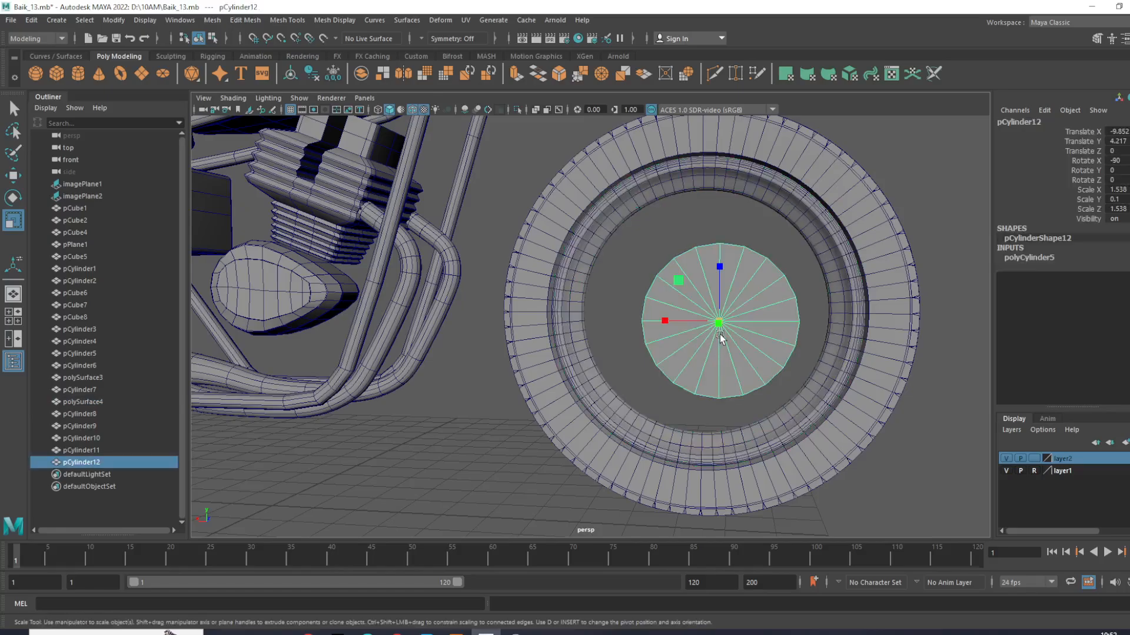
key(w)
key(space)
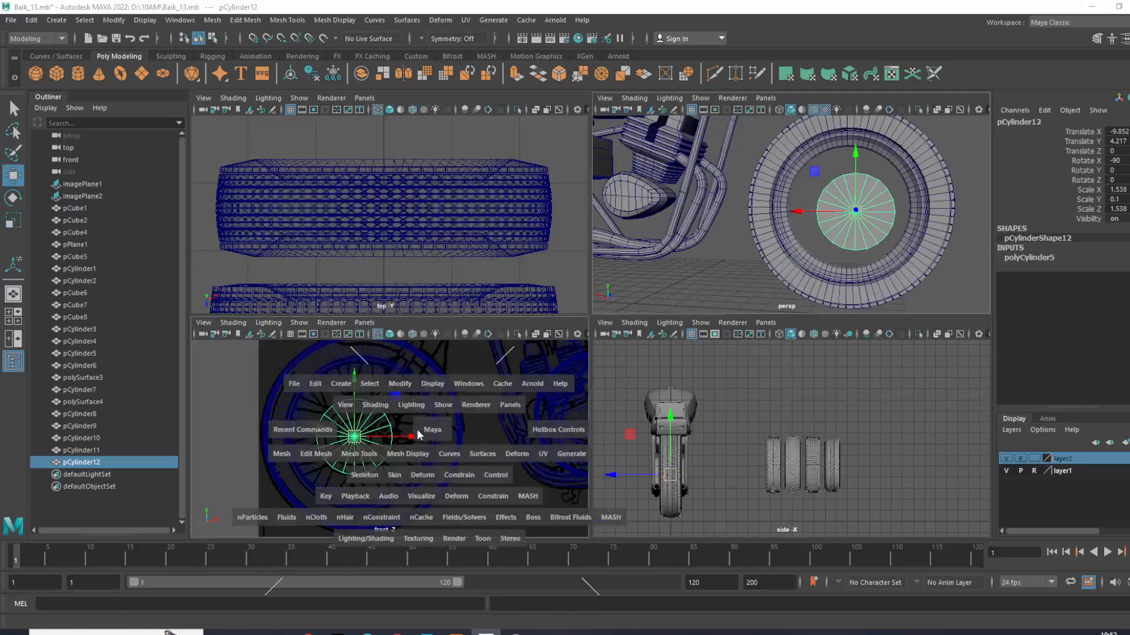
key(space)
drag(548, 320, 563, 321)
alt+middle_drag(563, 321, 557, 397)
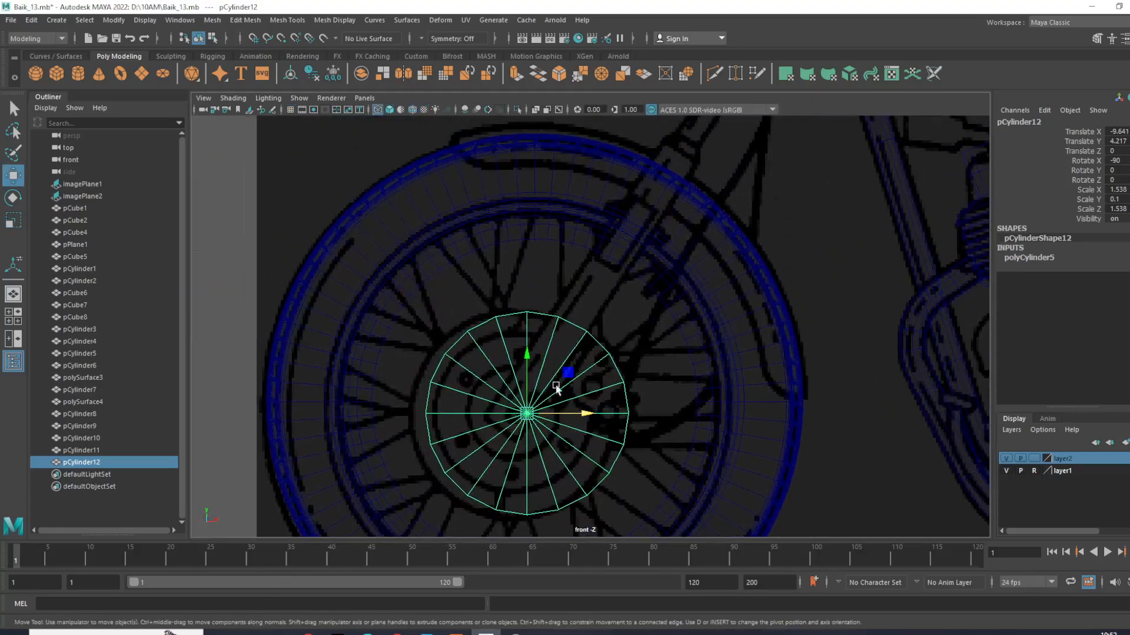
- Turn off smooth preview on the front rim and select its innermost edge loop
click(399, 311)
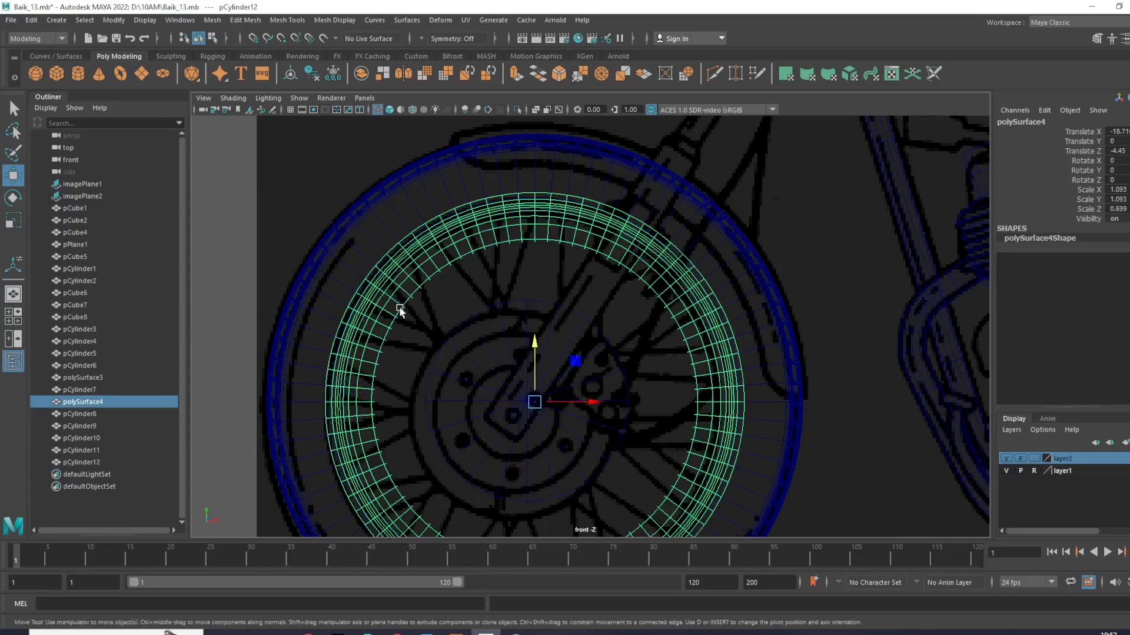
key(1)
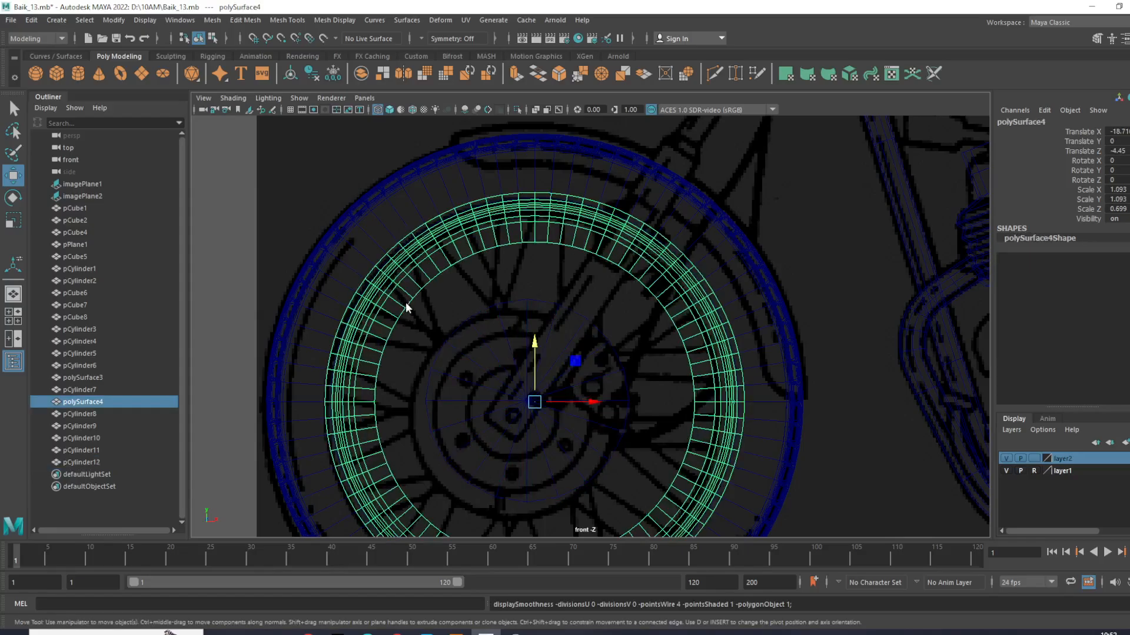
right_drag(410, 306, 412, 268)
scroll(437, 304, up, 2)
double_click(380, 279)
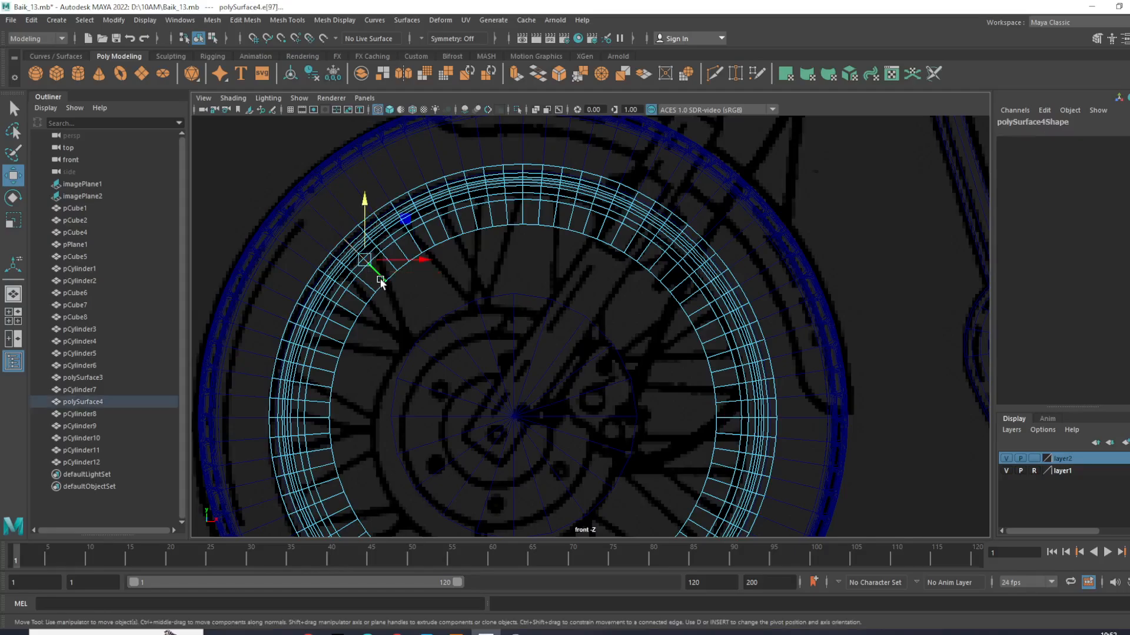
scroll(390, 293, up, 1)
key(space)
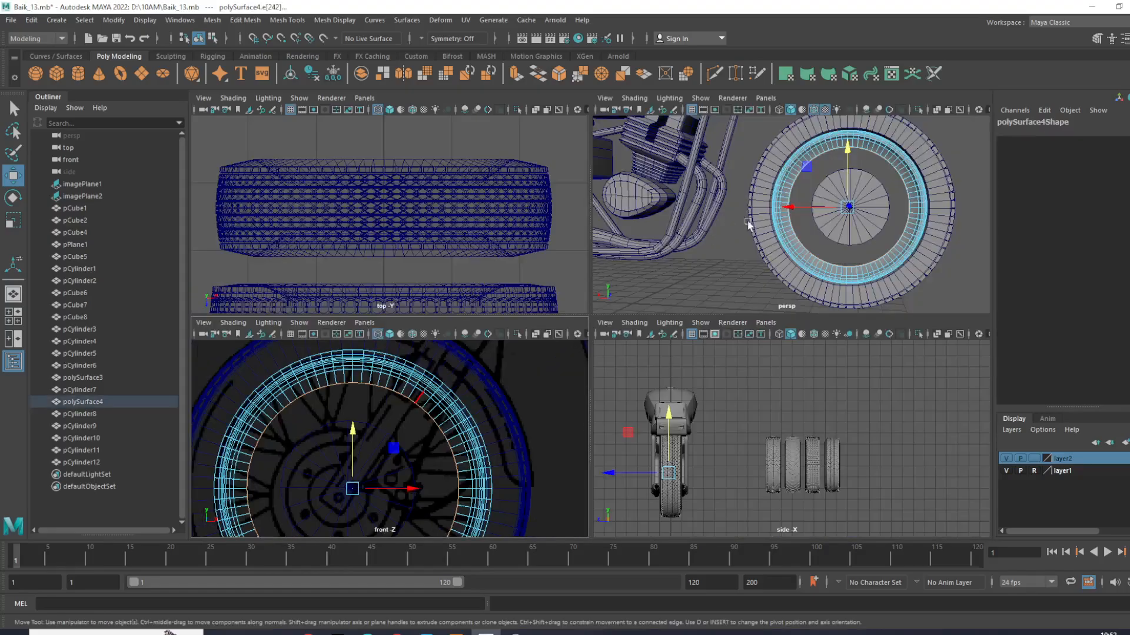
key(space)
- Add the neighbouring inner edge loop of the rim to the selection and prepare both for scaling
scroll(730, 308, up, 5)
alt+drag(674, 333, 517, 347)
scroll(568, 345, up, 5)
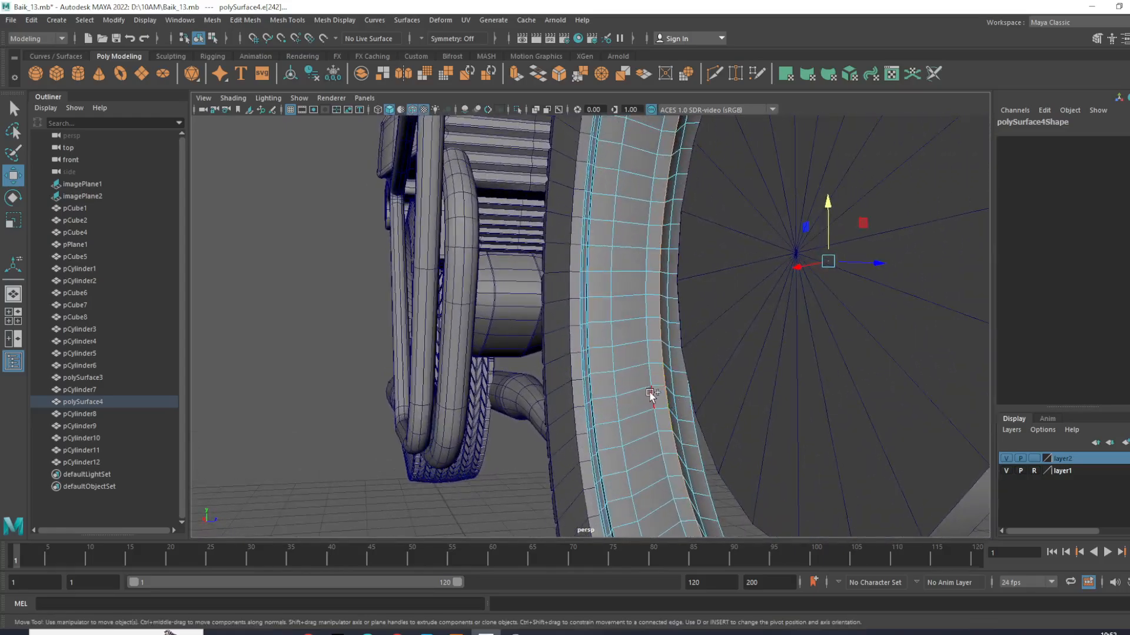
scroll(647, 399, down, 5)
alt+drag(647, 399, 709, 370)
scroll(708, 371, up, 1)
alt+middle_drag(708, 370, 671, 411)
key(e)
key(r)
drag(742, 349, 781, 464)
- Select the edge loops along the middle of the rim's inner face and scale them across the rim's width
double_click(580, 266)
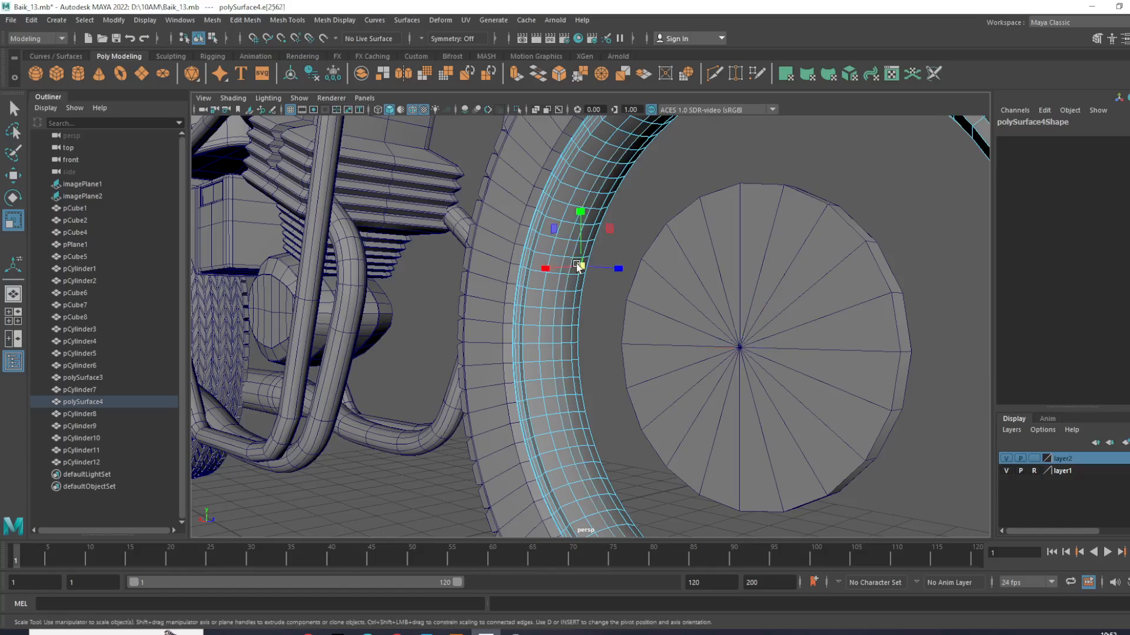
shift+double_click(549, 266)
drag(742, 349, 710, 379)
click(595, 262)
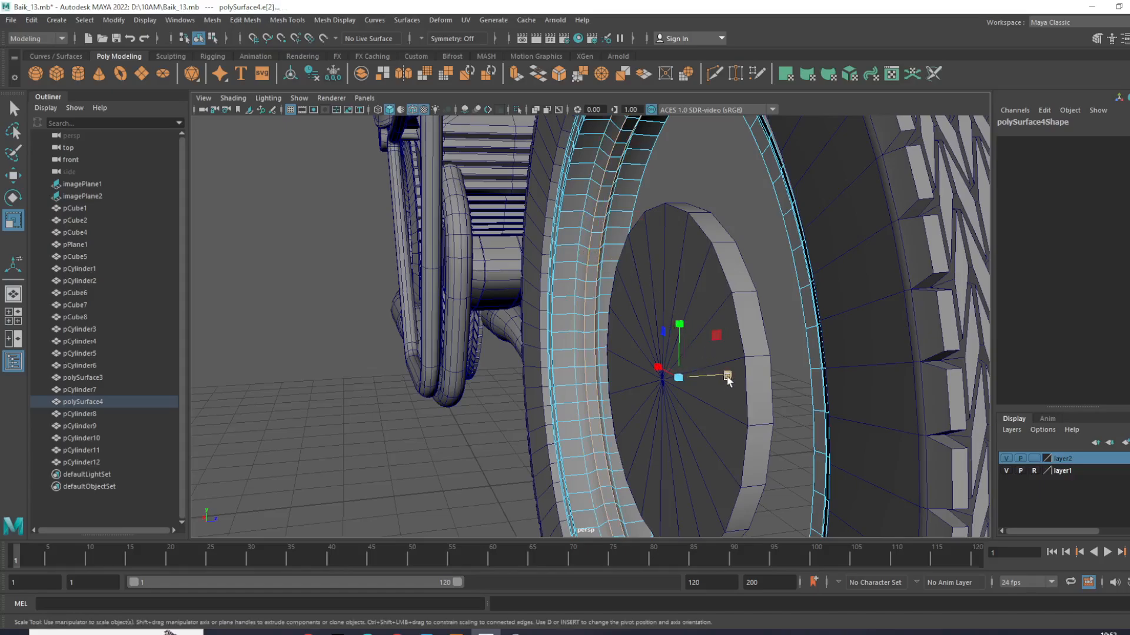
right_drag(602, 232, 694, 182)
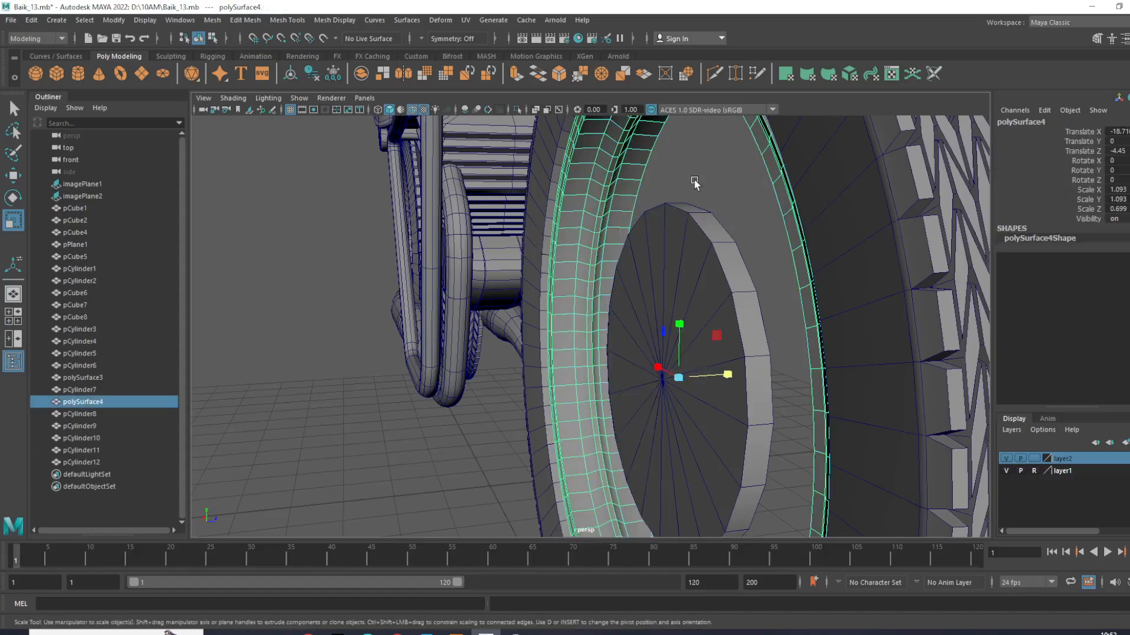
- Insert a new edge loop around each sidewall of the front tire
click(694, 182)
scroll(641, 279, down, 5)
alt+drag(642, 279, 839, 234)
click(842, 235)
right_drag(843, 234, 824, 196)
click(843, 227)
alt+drag(915, 302, 478, 223)
shift+right_drag(473, 221, 590, 319)
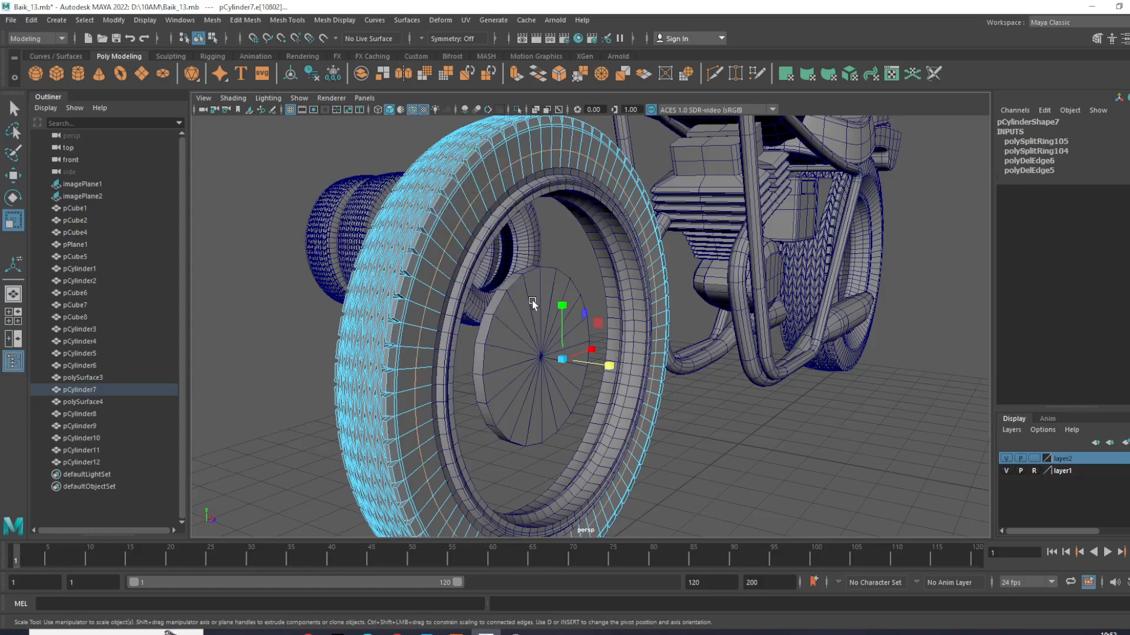
- Select the tire's new sidewall loops and scale them about 1.16 along Z to bulge the sidewalls
alt+drag(539, 363, 644, 374)
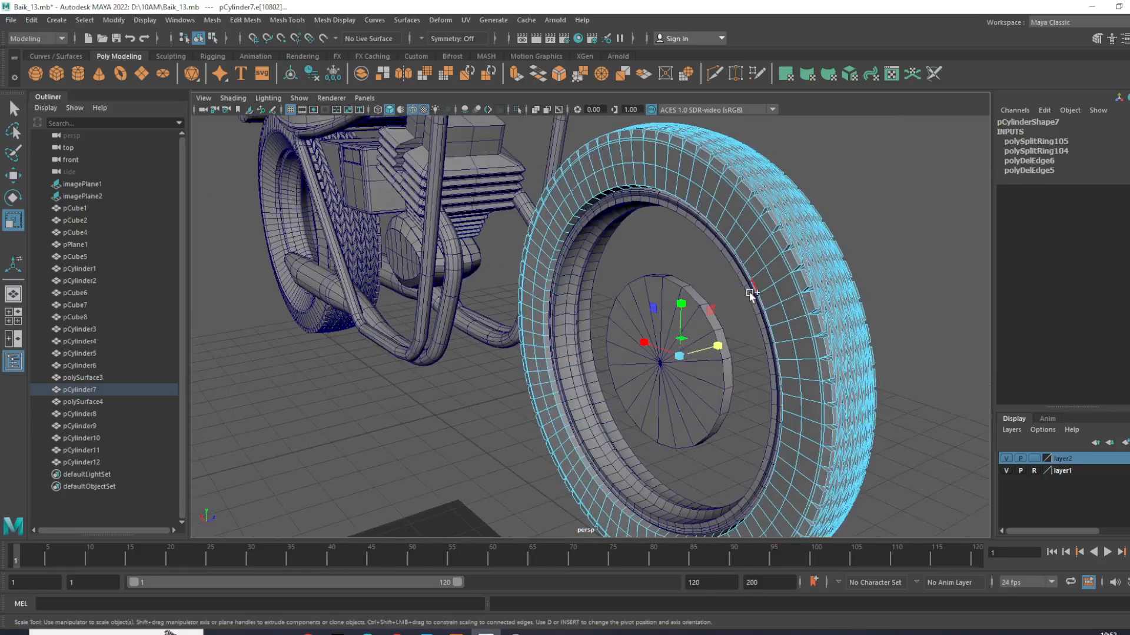
double_click(777, 294)
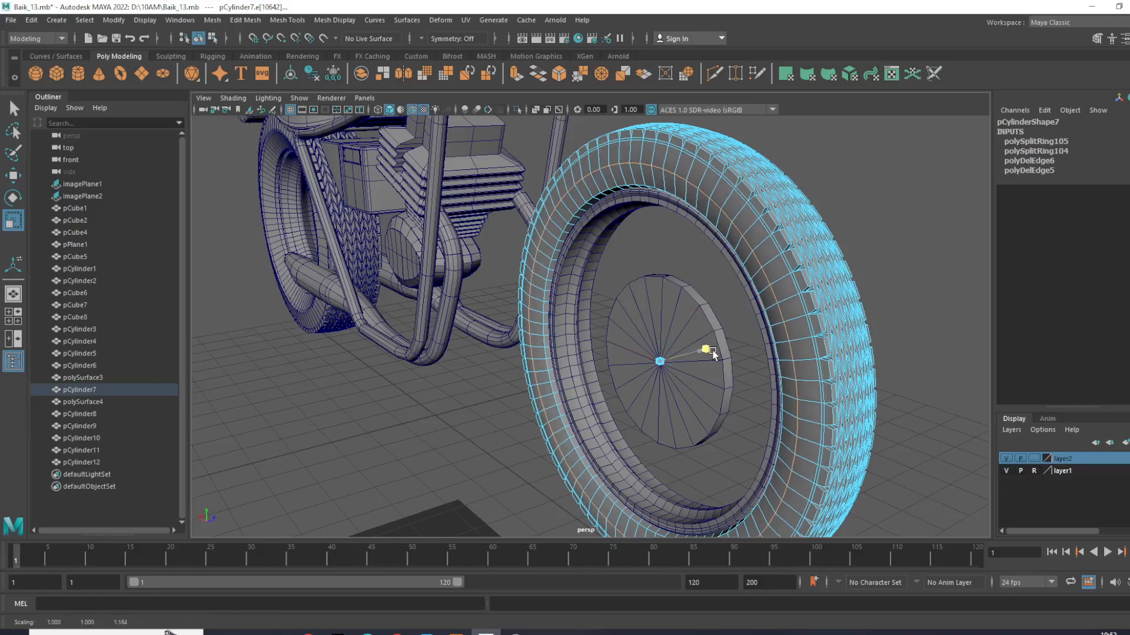
right_drag(717, 352, 878, 206)
click(878, 205)
alt+drag(877, 206, 659, 296)
scroll(610, 282, up, 3)
- Set the hub disc's Subdivisions Height to 6 and Subdivisions Axis to 37
click(652, 318)
click(1036, 258)
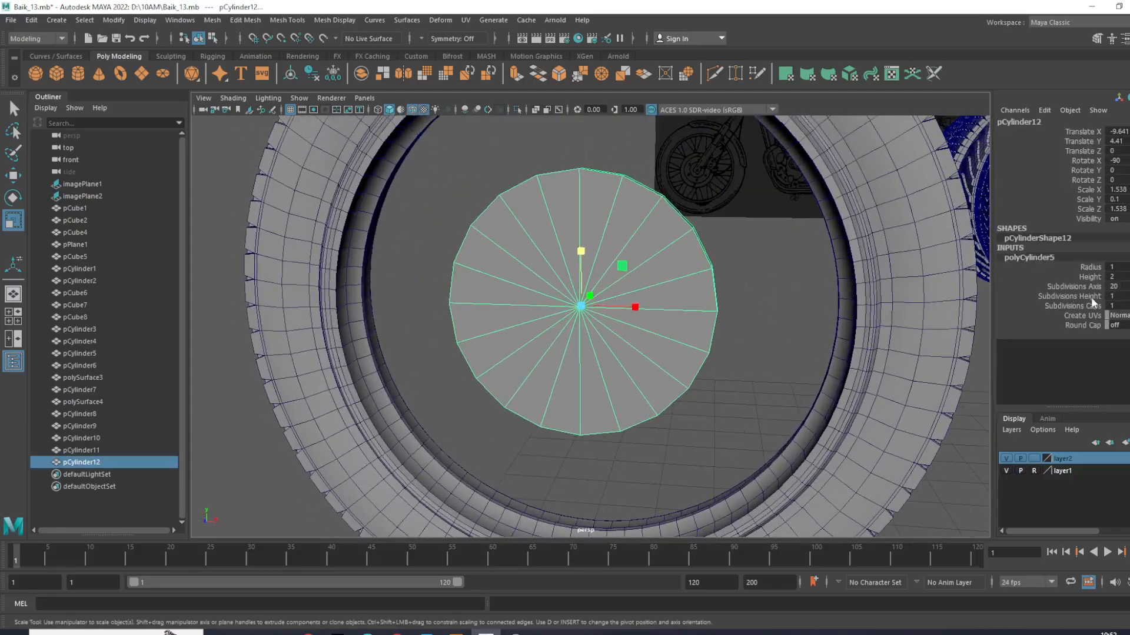
click(1082, 296)
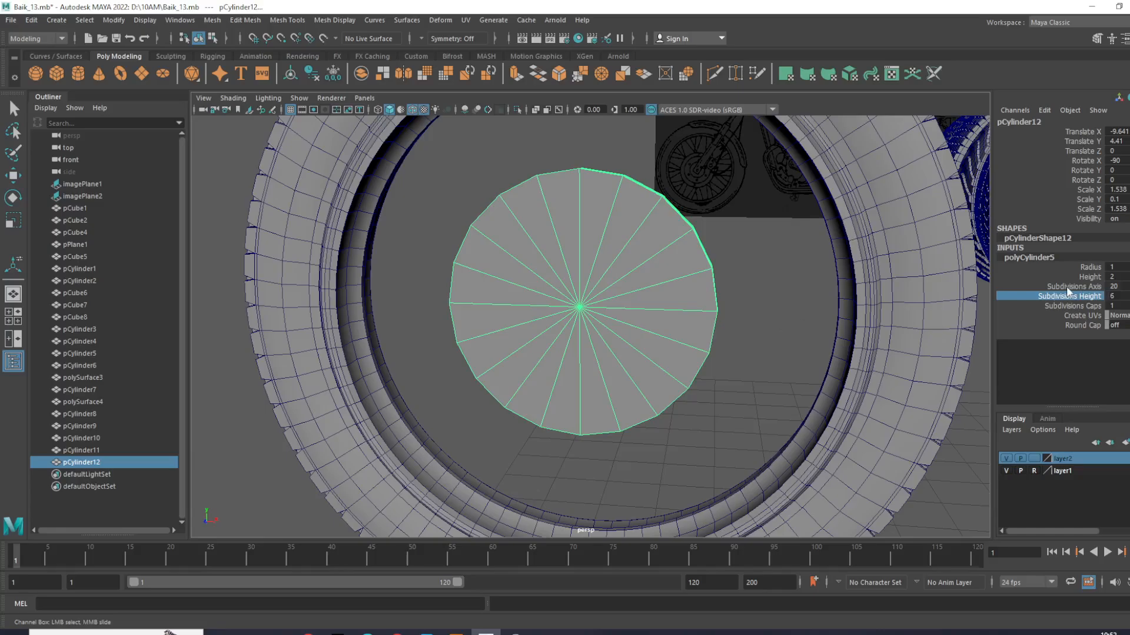
click(1067, 287)
middle_drag(767, 303, 857, 331)
click(765, 329)
alt+drag(670, 324, 799, 301)
- Readjust the hub disc's Subdivisions Height and deselect the disc
click(665, 365)
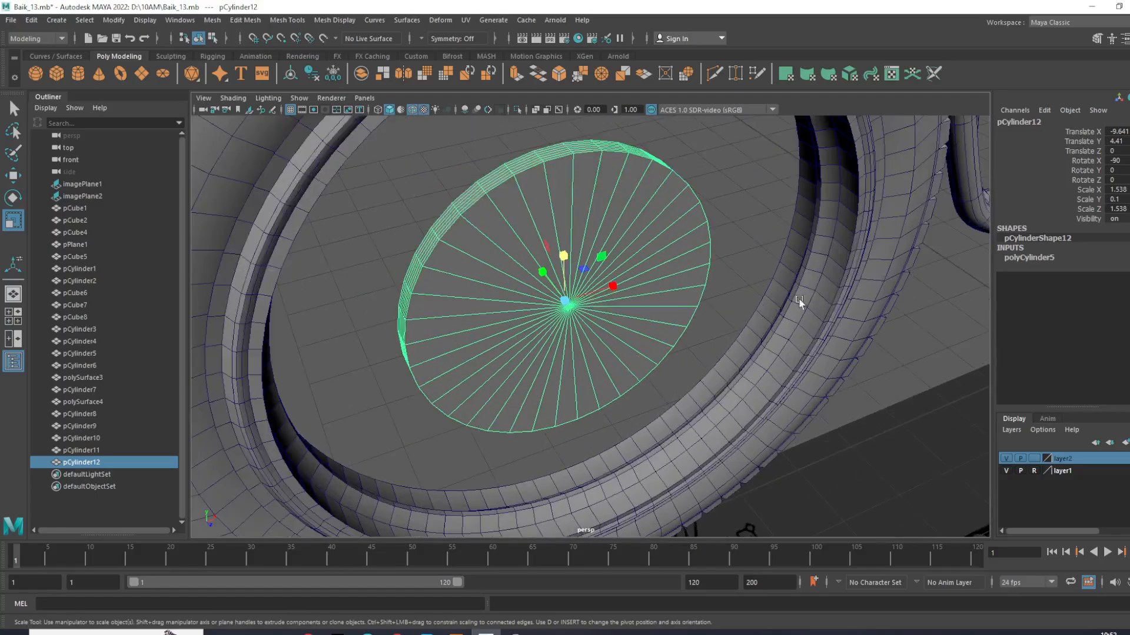
click(1044, 262)
click(1080, 296)
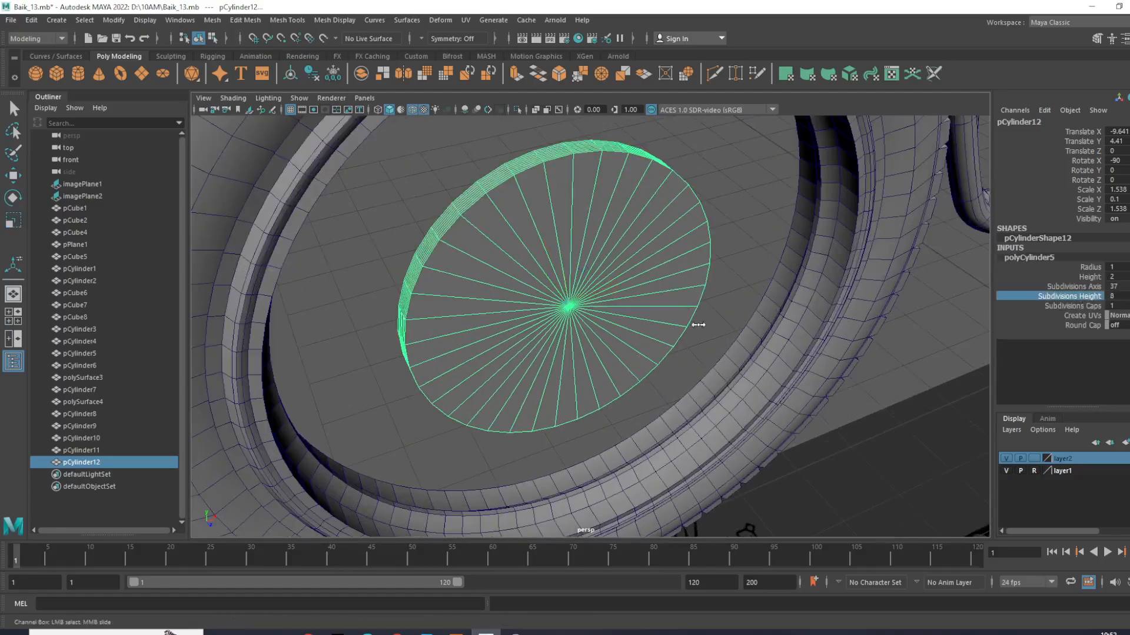
middle_drag(701, 324, 678, 328)
click(916, 361)
- Compare the hub disc with the wheel in perspective and with the reference hub in the front view
scroll(915, 362, down, 4)
alt+drag(915, 361, 676, 362)
scroll(676, 365, down, 5)
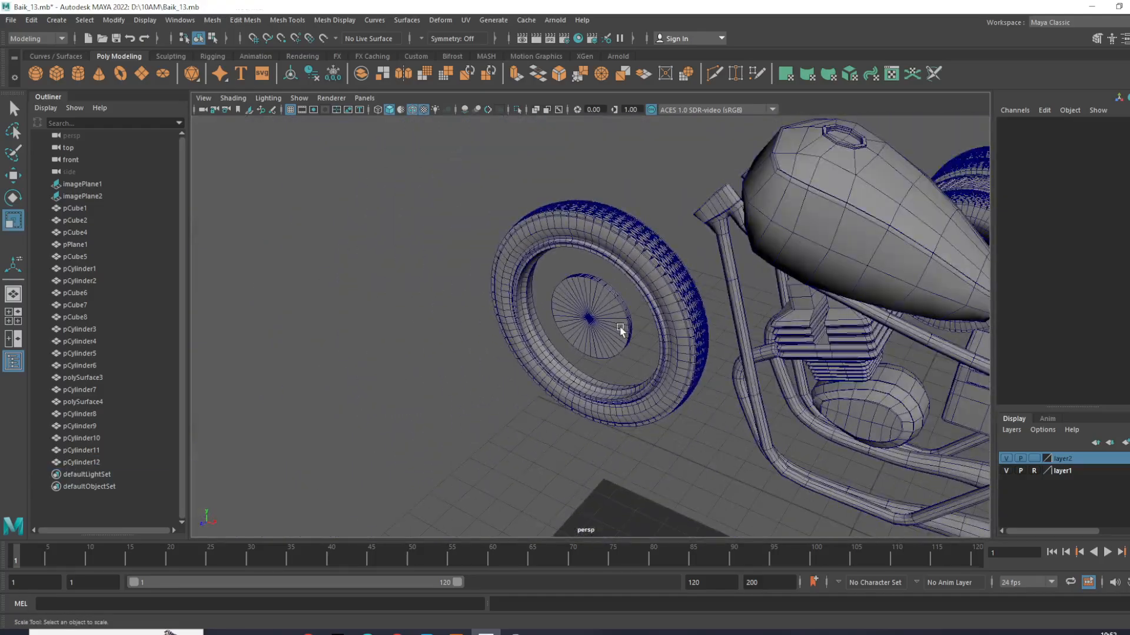
click(623, 331)
scroll(604, 341, up, 3)
alt+drag(604, 343, 673, 317)
scroll(673, 318, up, 1)
alt+middle_drag(667, 329, 635, 365)
key(w)
scroll(634, 366, down, 5)
mouse_move(596, 362)
alt+mouse_down()
mouse_move(669, 395)
mouse_move(776, 386)
mouse_move(578, 352)
alt+mouse_up()
scroll(571, 347, up, 5)
scroll(571, 347, up, 2)
key(space)
key(space)
scroll(492, 391, down, 3)
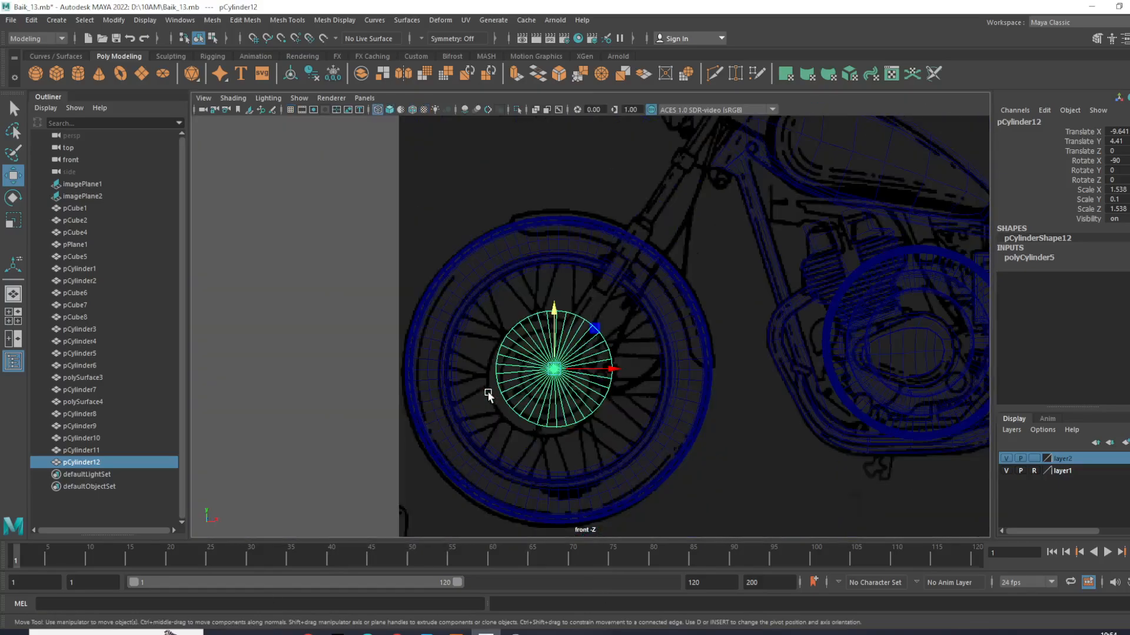
scroll(483, 326, up, 1)
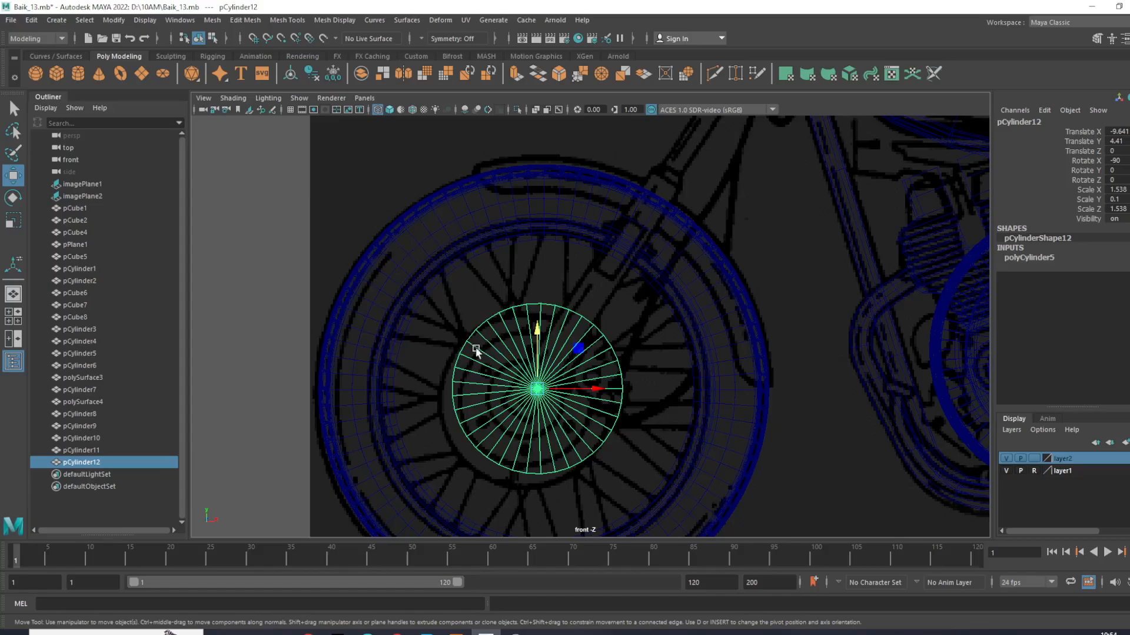
- Create a polygon cylinder at the origin and open its Subdivisions Axis value for editing
click(78, 73)
scroll(546, 347, down, 2)
scroll(547, 347, up, 2)
scroll(723, 411, down, 3)
scroll(787, 438, up, 2)
alt+middle_drag(794, 437, 585, 237)
scroll(642, 309, up, 2)
scroll(557, 355, up, 3)
alt+middle_drag(677, 327, 544, 393)
key(e)
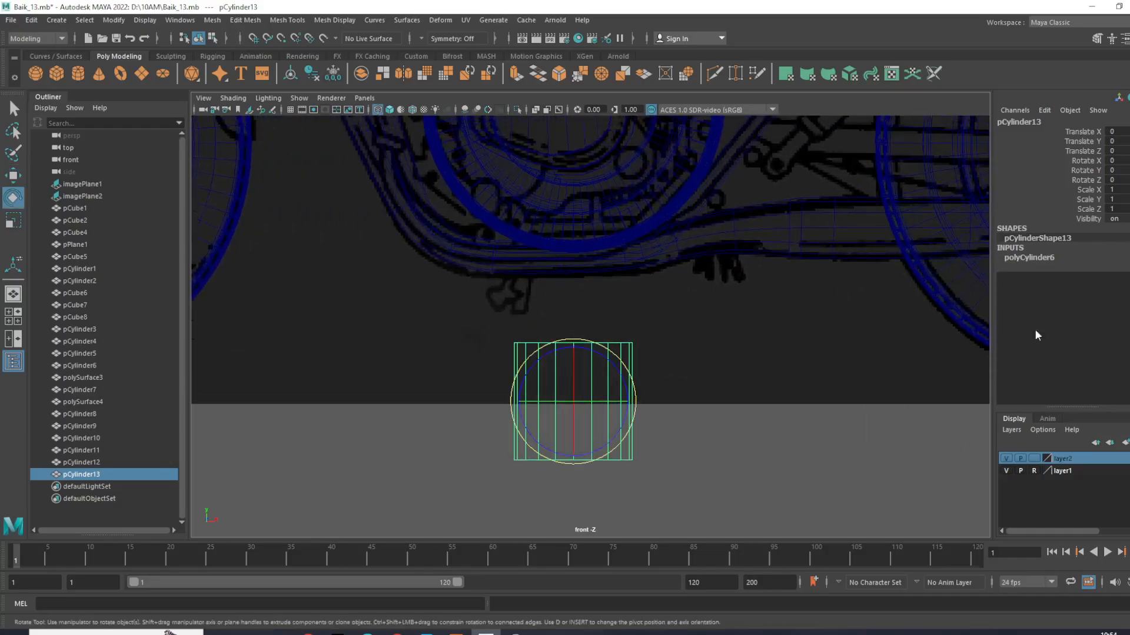
click(1053, 257)
click(1126, 286)
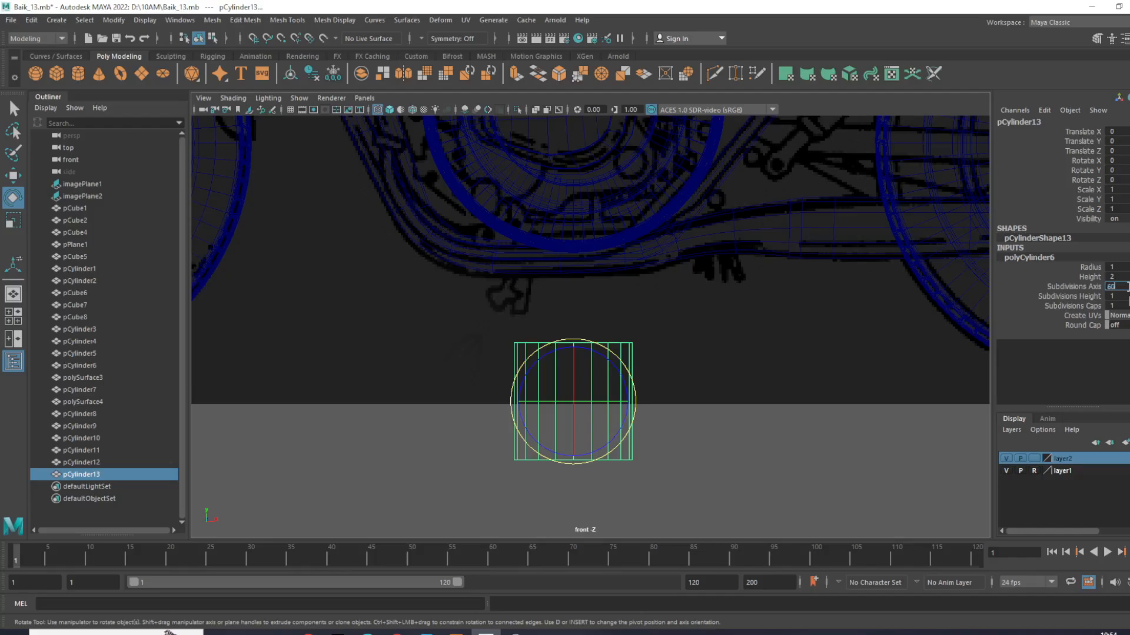
- Set the new cylinder's Subdivisions Axis to 8
key(Return)
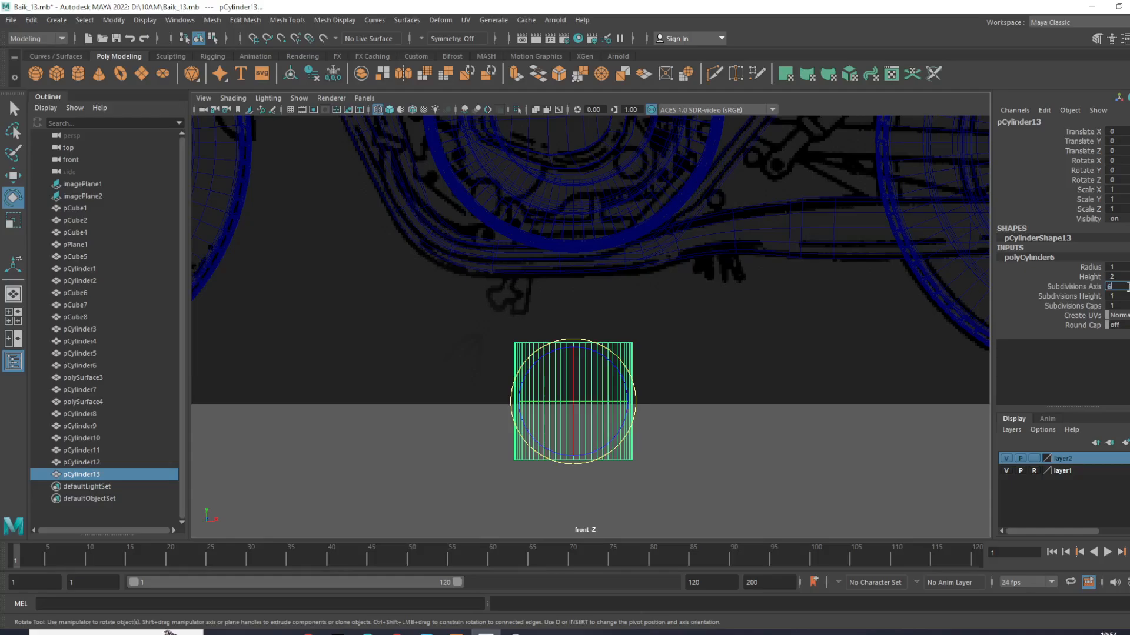
text(6)
key(Return)
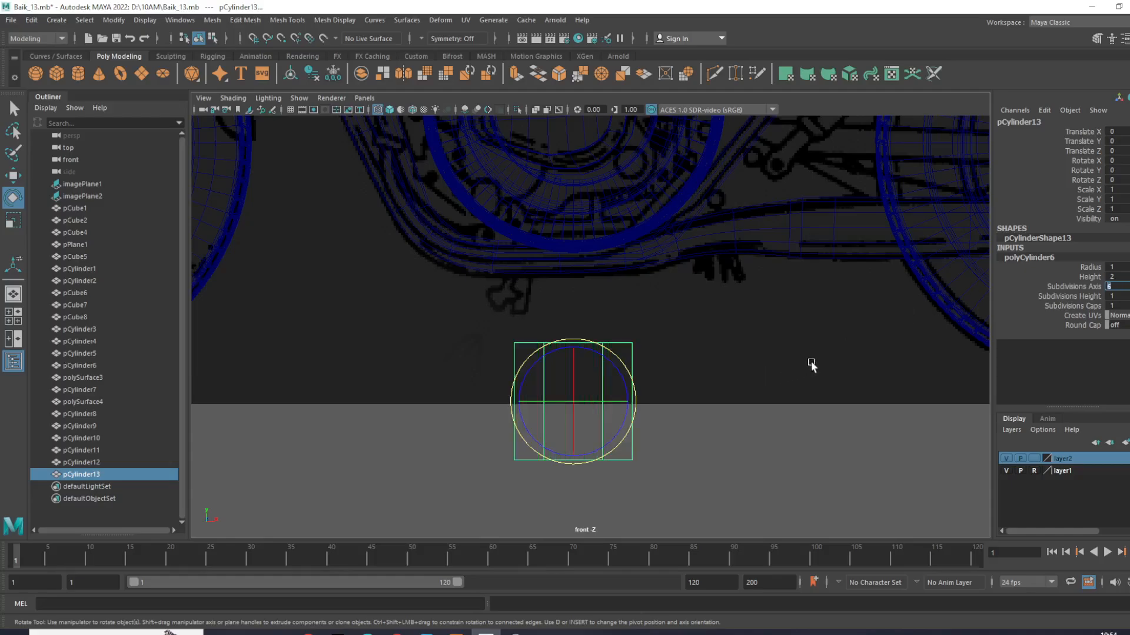
text(8)
key(Return)
click(602, 418)
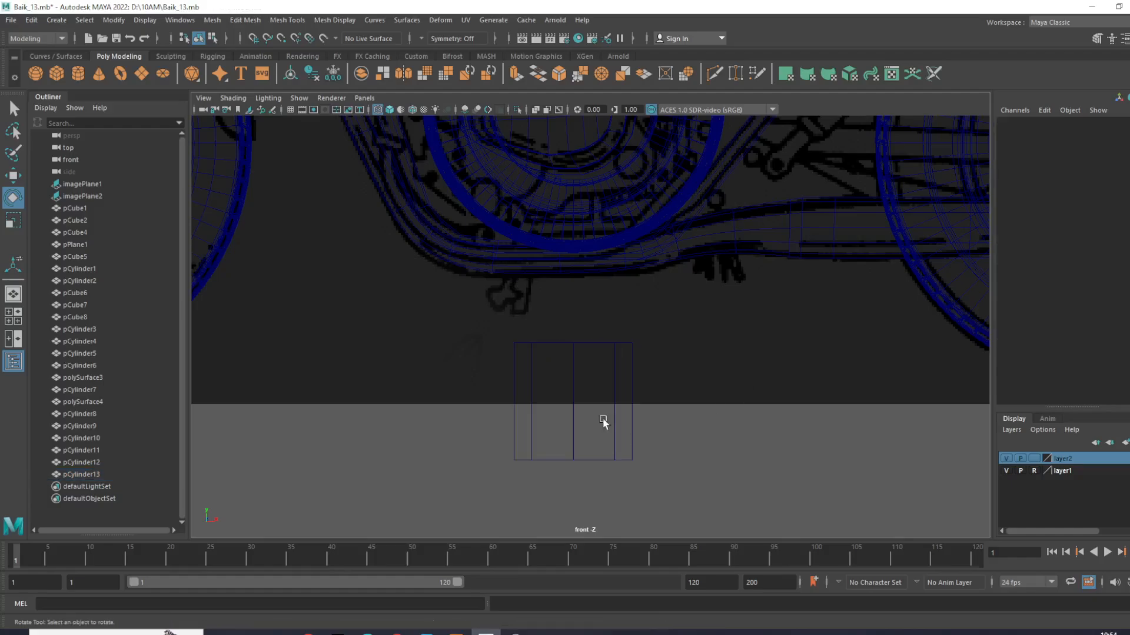
- Scale the cylinder into a slim upright rod, with Scale X and Z at 0.154 and Scale Y at 0.669
click(615, 383)
alt+middle_drag(614, 382, 606, 432)
key(r)
drag(580, 401, 575, 222)
scroll(585, 323, down, 3)
scroll(582, 295, up, 2)
scroll(585, 307, down, 1)
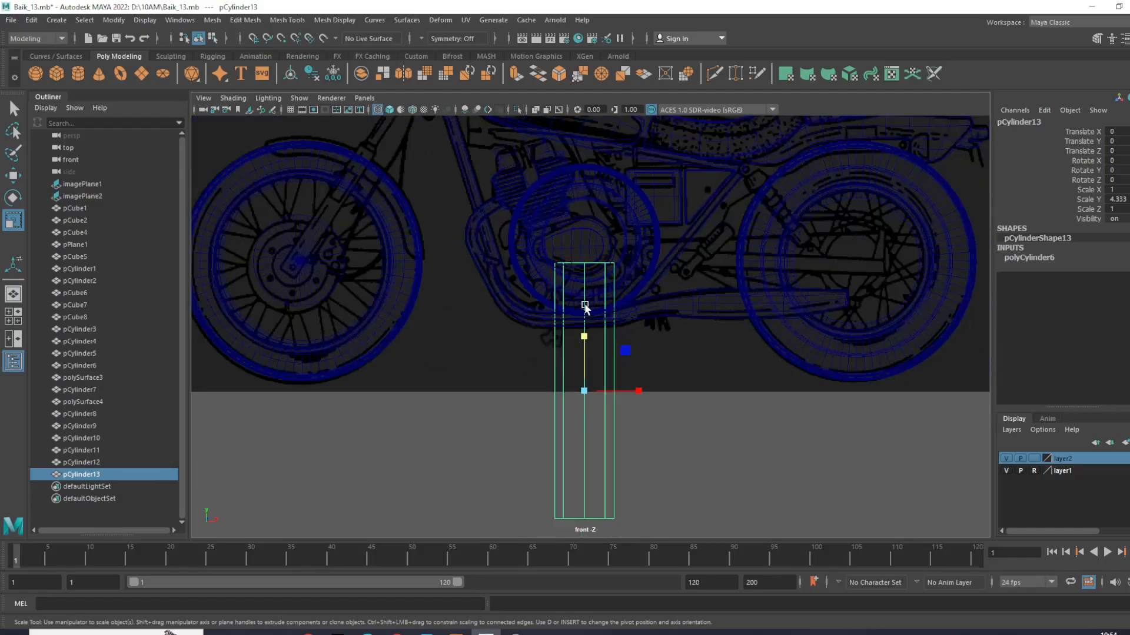
drag(605, 387, 478, 372)
scroll(505, 385, up, 1)
scroll(588, 329, up, 2)
drag(580, 471, 550, 471)
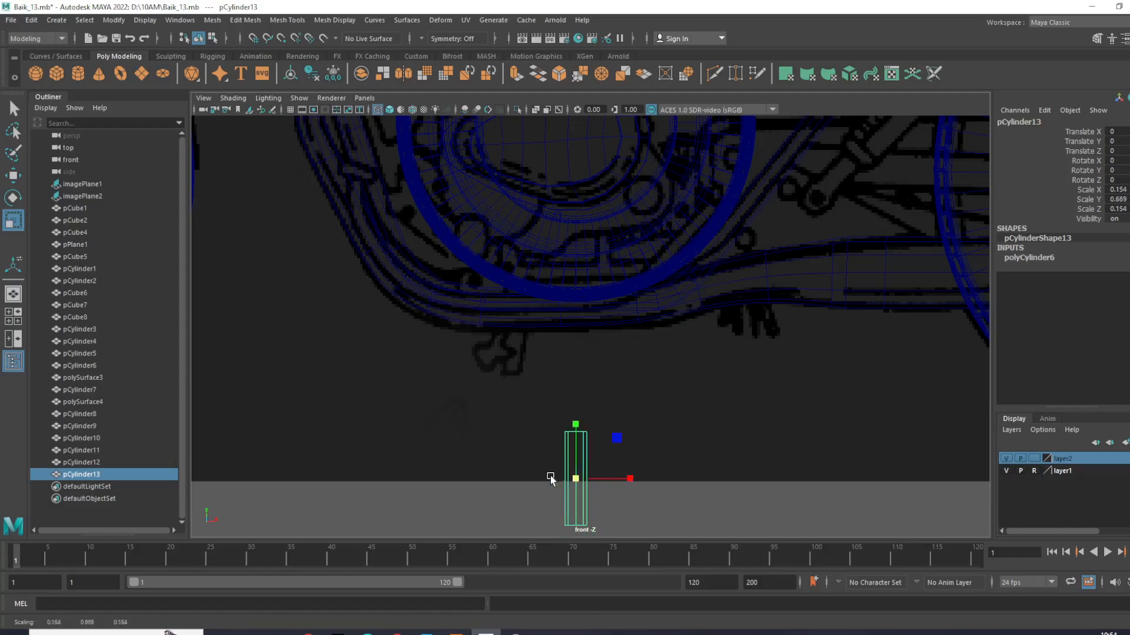
- Select only the rod's top cap faces and extrude them a short distance upward
scroll(590, 452, up, 1)
scroll(591, 465, up, 4)
key(w)
right_drag(588, 304, 591, 338)
drag(507, 270, 641, 350)
ctrl+drag(496, 376, 657, 502)
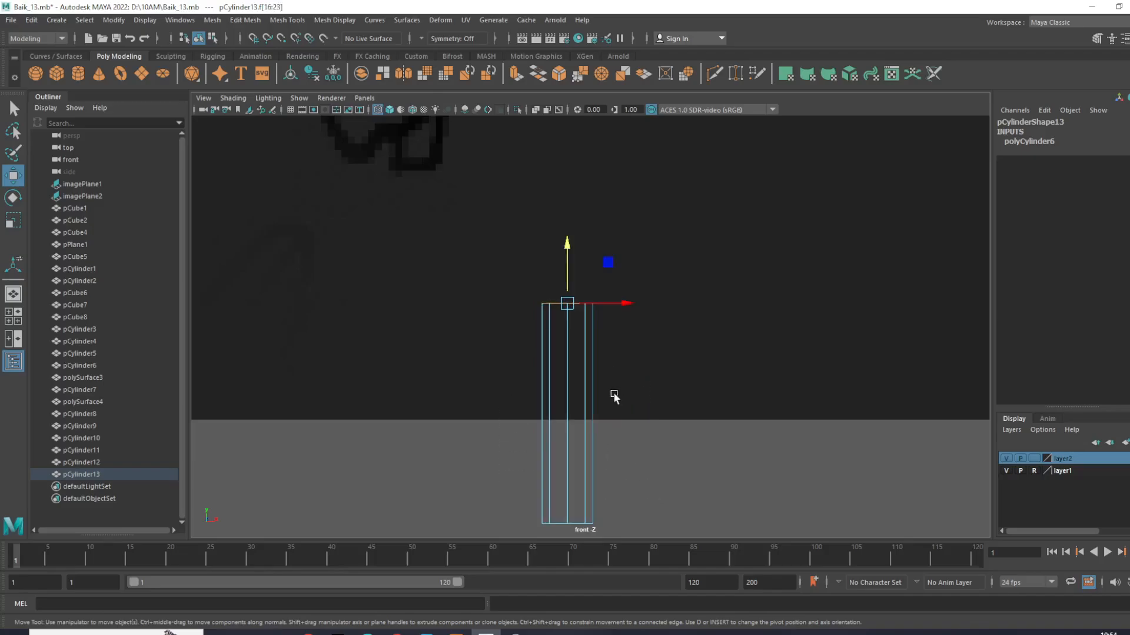
scroll(590, 359, up, 1)
key(ctrl+e)
drag(575, 295, 573, 287)
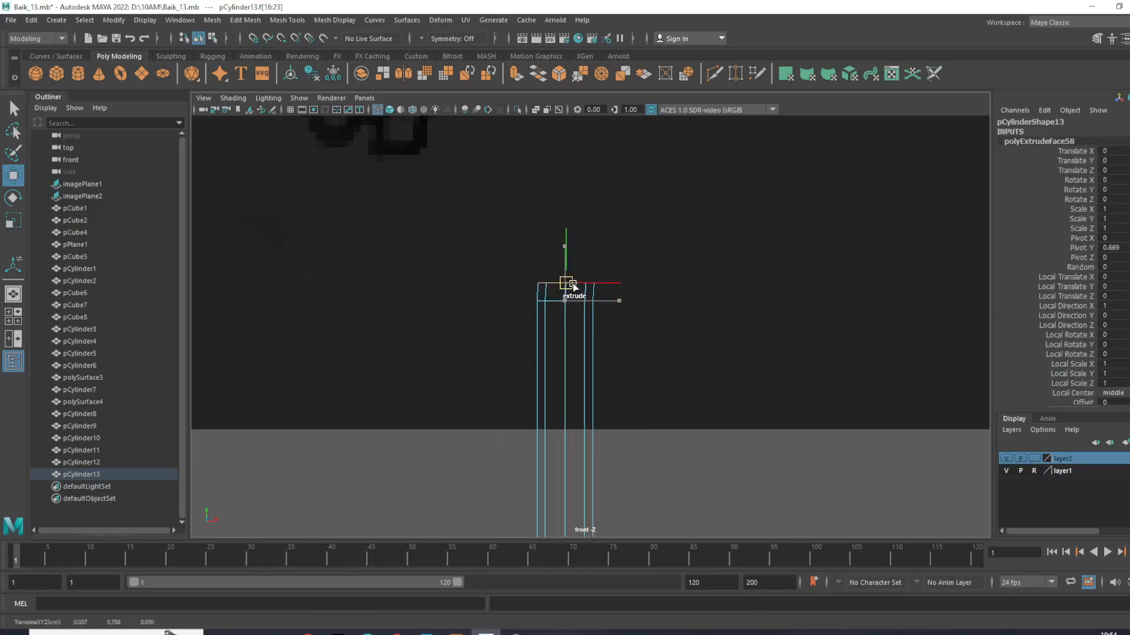
scroll(653, 289, up, 3)
alt+middle_drag(615, 277, 606, 323)
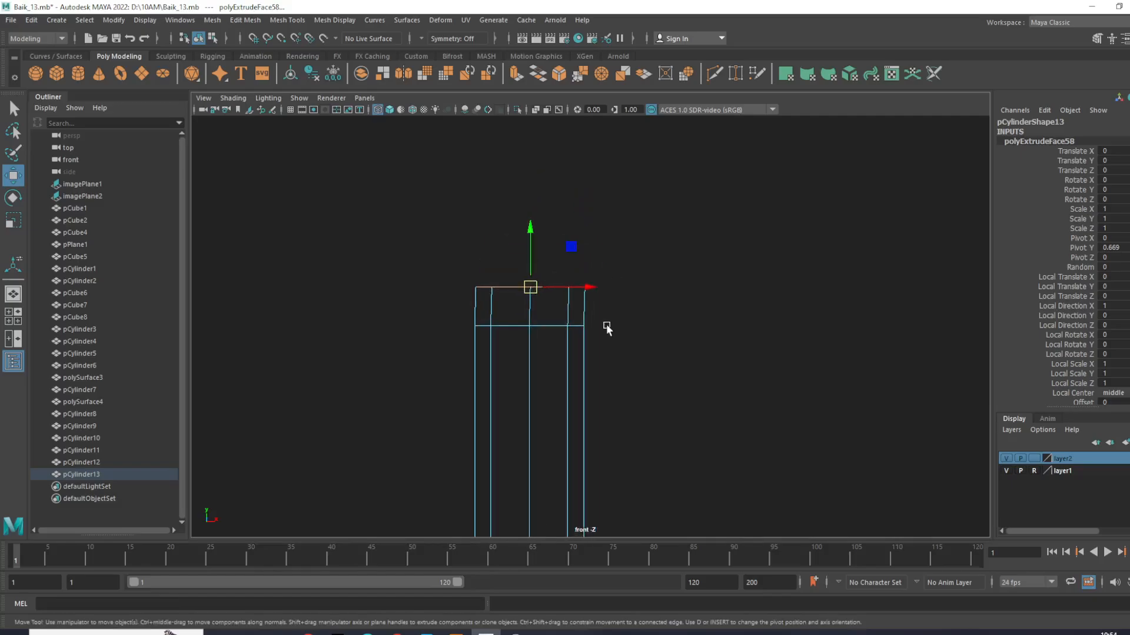
- Rotate the extruded end and keep extruding and turning short segments to form a quarter bend facing sideways
key(e)
mouse_move(575, 256)
mouse_down()
mouse_move(585, 270)
mouse_move(542, 286)
mouse_move(565, 251)
mouse_up()
key(w)
key(e)
mouse_move(612, 219)
mouse_down()
mouse_move(615, 244)
mouse_move(575, 244)
mouse_move(650, 220)
mouse_move(590, 224)
mouse_move(629, 216)
mouse_up()
key(w)
key(e)
key(w)
key(e)
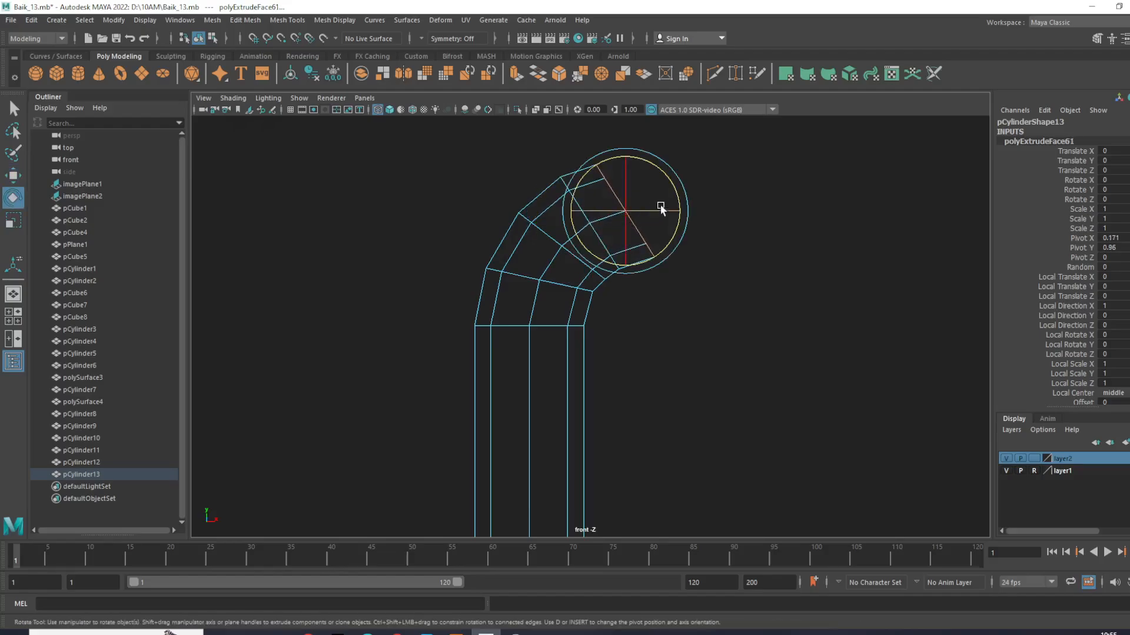
drag(676, 187, 709, 219)
key(w)
right_drag(666, 157, 650, 143)
- Flatten the last two vertex rings at the bend's open end so each lies in a straight vertical line
drag(645, 135, 700, 313)
scroll(694, 239, up, 2)
alt+middle_drag(702, 221, 700, 264)
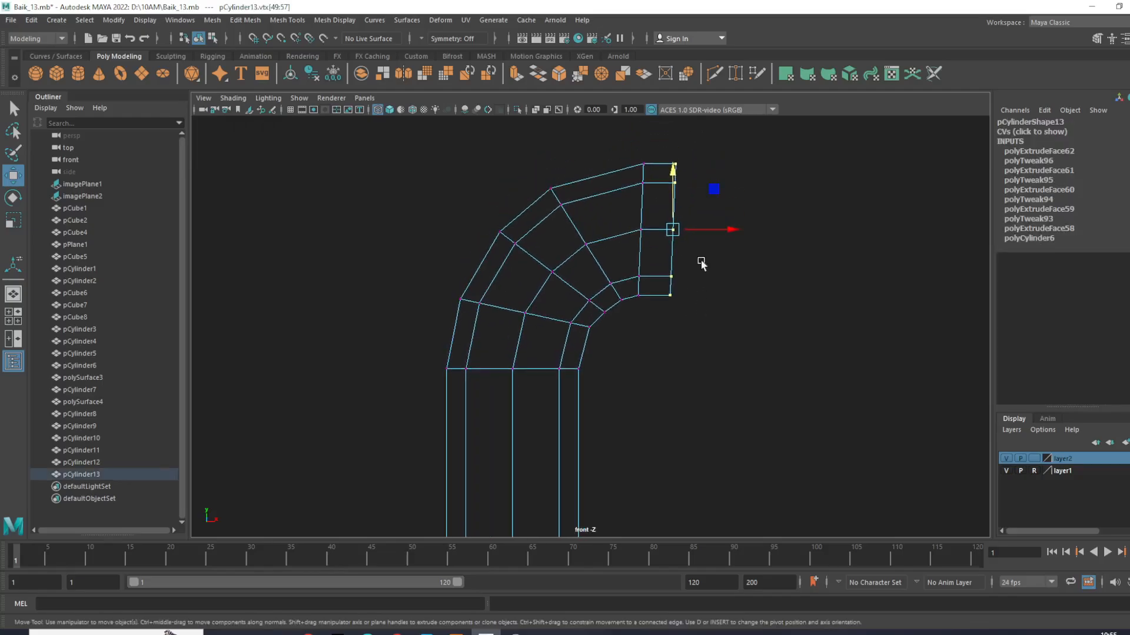
key(r)
drag(727, 230, 526, 230)
drag(626, 160, 664, 331)
drag(696, 229, 593, 227)
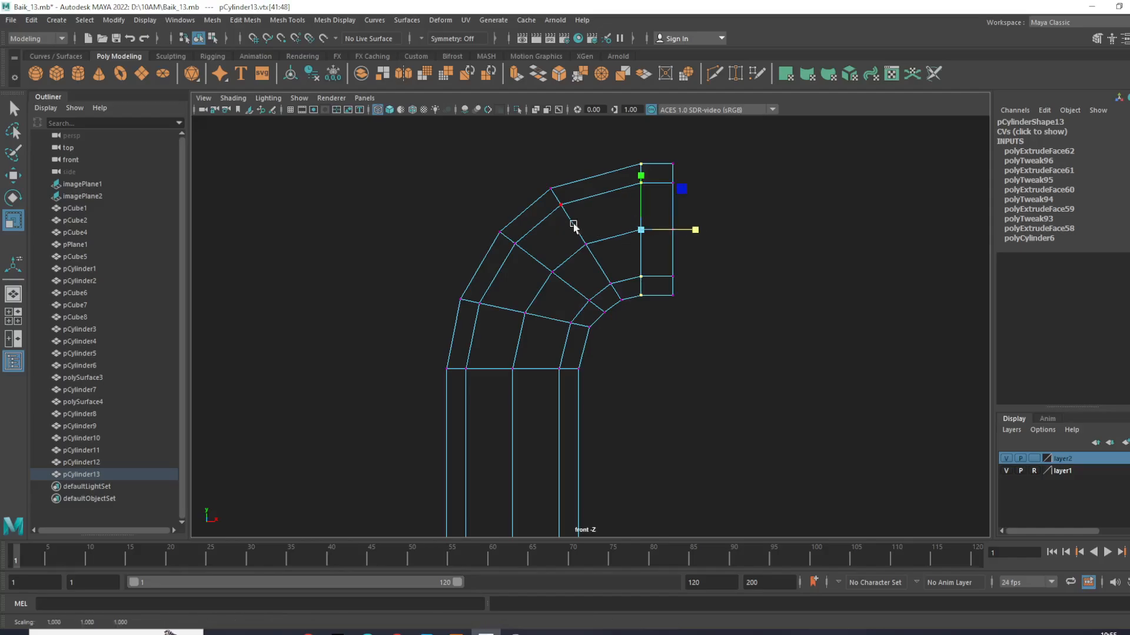
- Extrude the ring of side faces at the bent end outward to form a flange
right_drag(656, 163, 657, 198)
drag(650, 141, 668, 347)
key(space)
key(space)
alt+right_drag(749, 232, 706, 345)
alt+middle_drag(706, 344, 573, 278)
alt+right_drag(573, 279, 722, 343)
alt+middle_drag(722, 343, 469, 259)
alt+right_drag(469, 259, 626, 336)
alt+middle_drag(626, 336, 420, 265)
alt+right_drag(421, 265, 550, 290)
alt+middle_drag(550, 290, 554, 313)
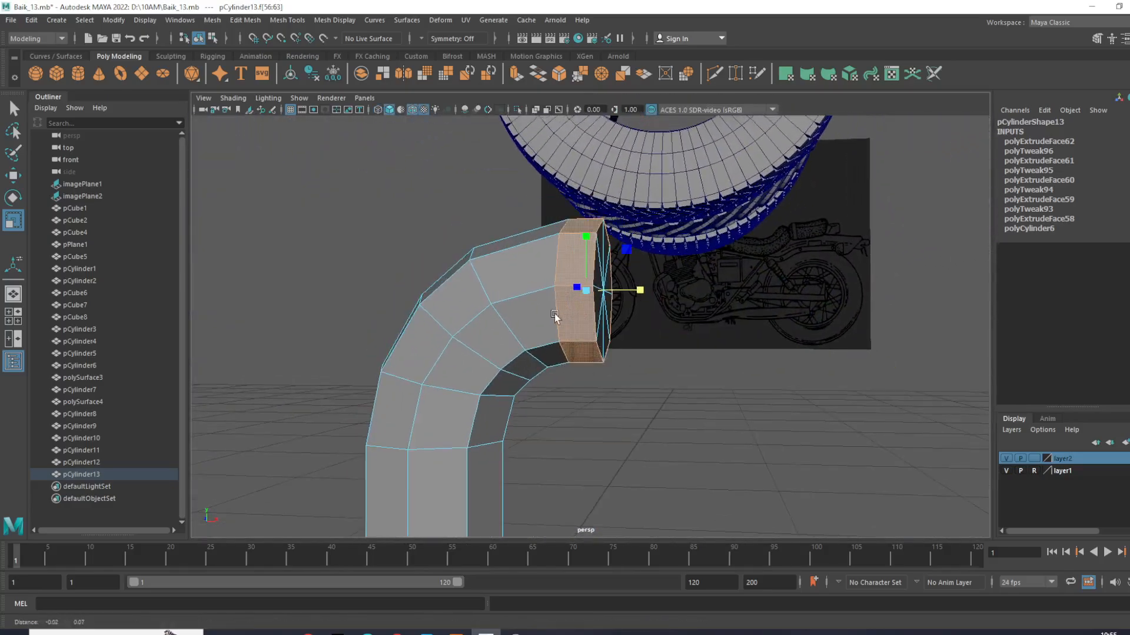
shift+right_drag(554, 313, 579, 336)
alt+drag(579, 337, 351, 418)
click(532, 361)
alt+drag(393, 388, 532, 352)
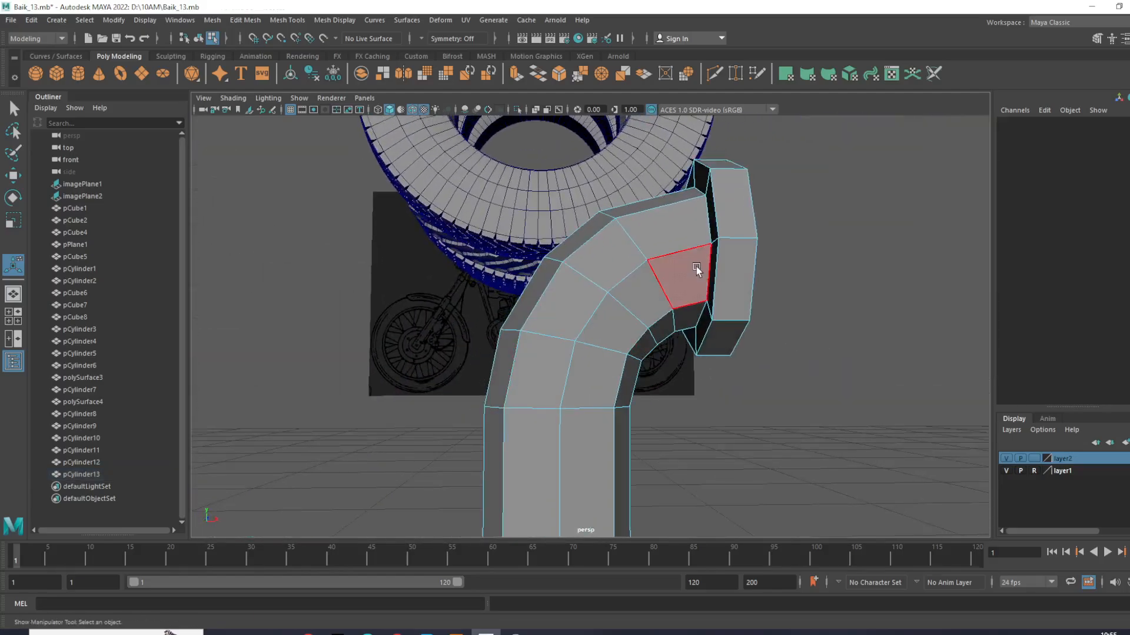
right_drag(716, 241, 620, 235)
- Thin the flange in the front view by moving its inner vertex ring toward the rod's end
key(space)
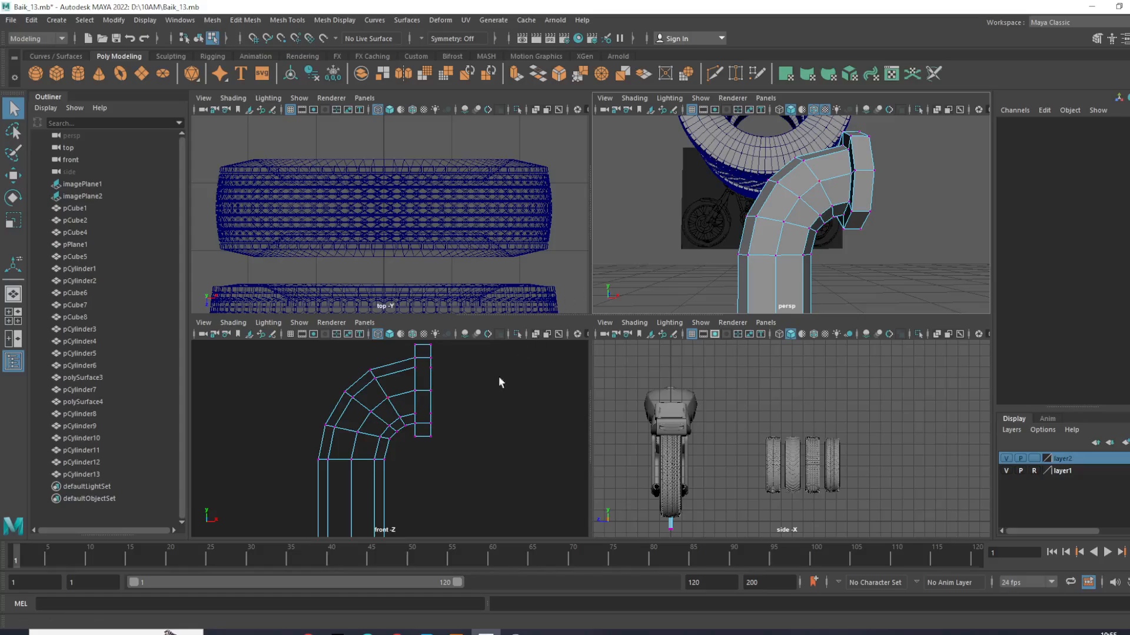
key(space)
drag(641, 265, 651, 360)
scroll(650, 311, up, 3)
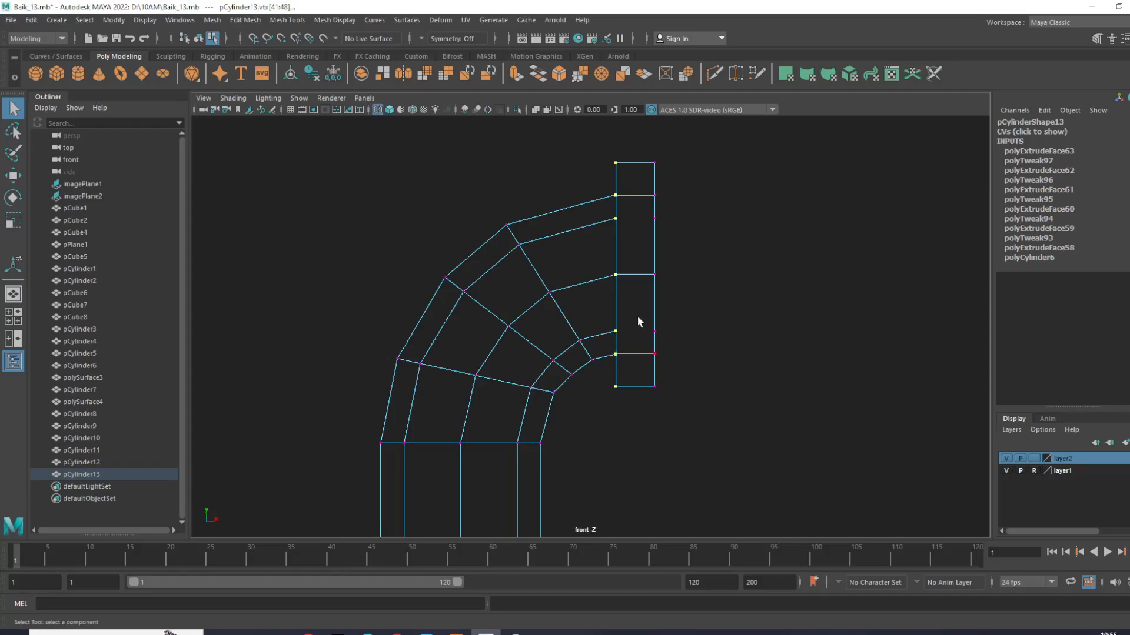
key(w)
drag(676, 276, 698, 279)
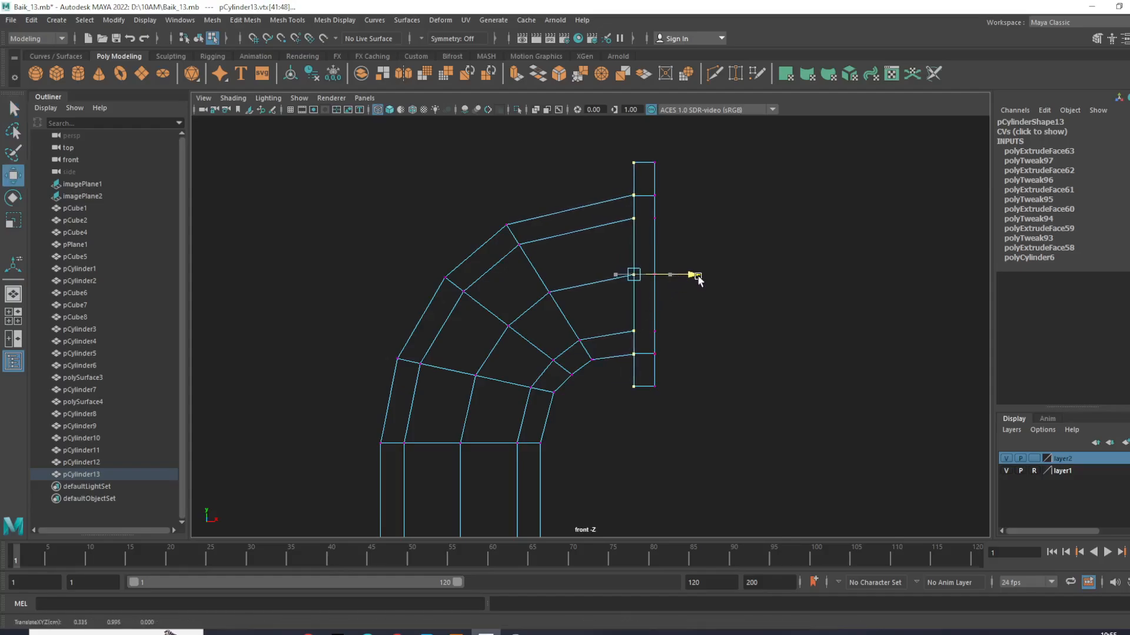
- Insert an edge loop between the bend and the flange and raise it slightly to round the curve
right_drag(590, 227, 584, 162)
click(583, 228)
ctrl+right_drag(583, 228, 620, 277)
click(598, 228)
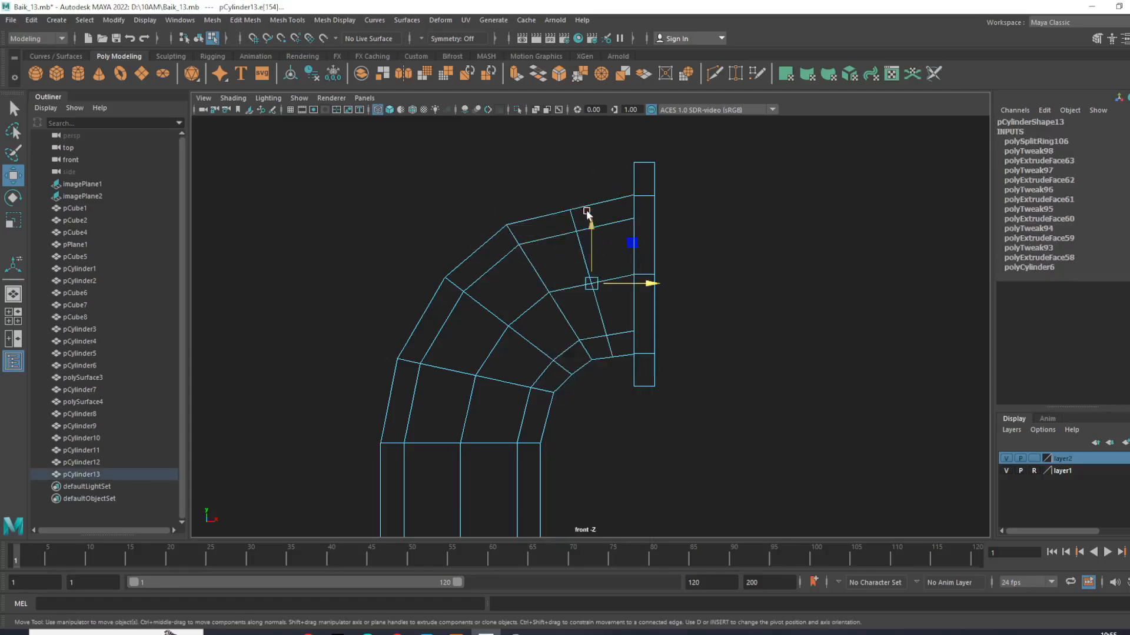
drag(593, 227, 594, 221)
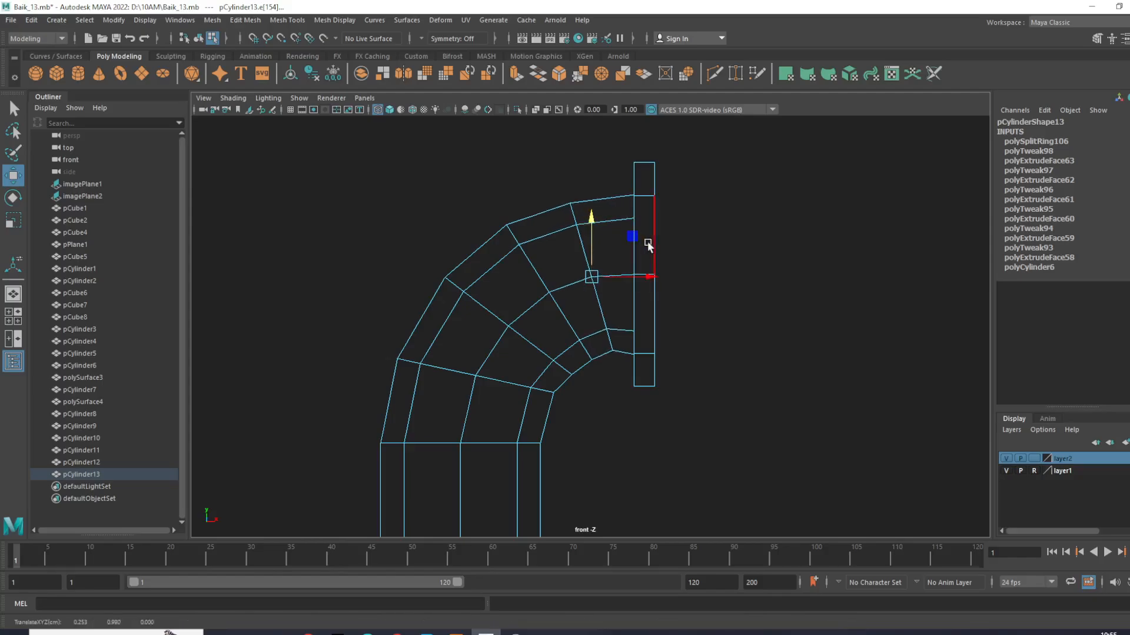
click(714, 245)
- Select the whole bent rod and move its pivot down to the center of its lower end
scroll(683, 309, down, 8)
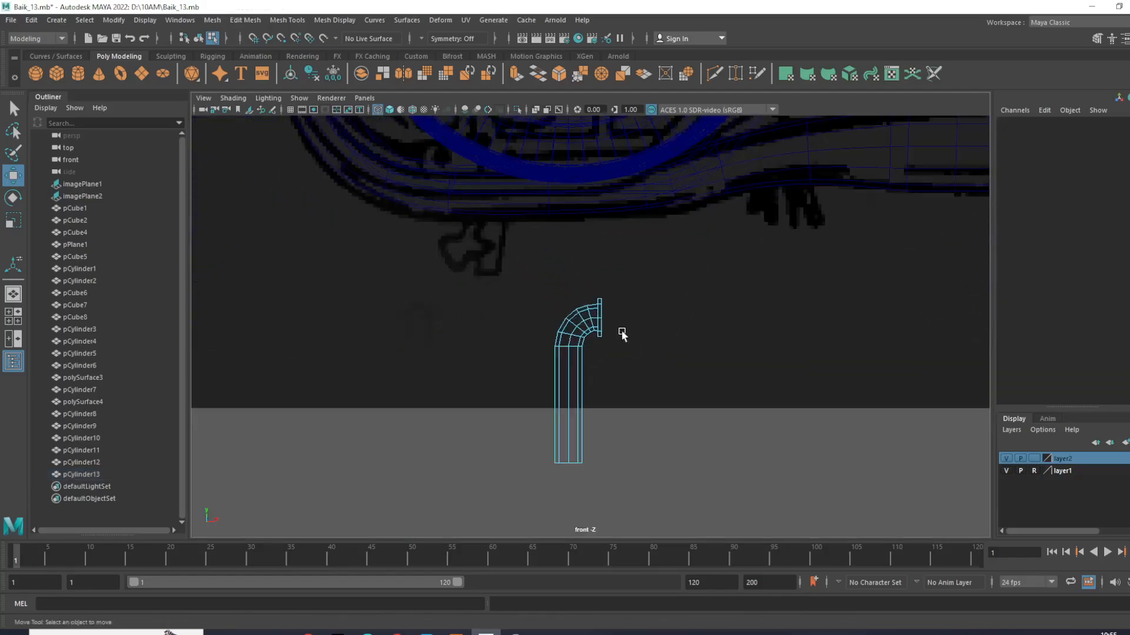
right_drag(598, 308, 664, 267)
scroll(636, 370, down, 5)
alt+middle_drag(634, 373, 630, 339)
scroll(629, 341, up, 5)
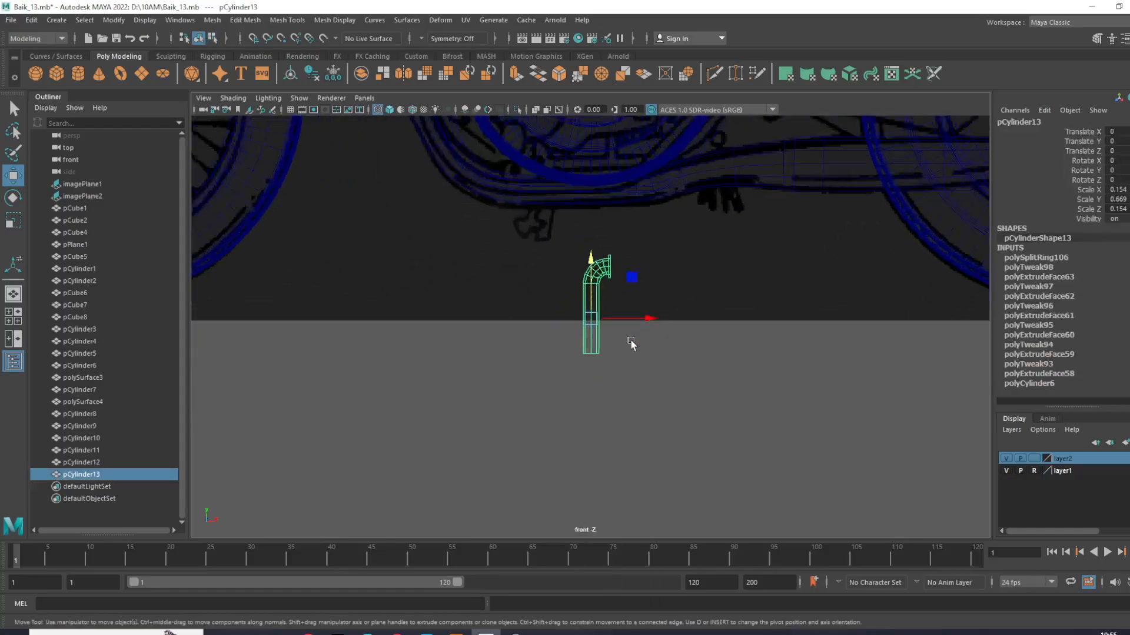
scroll(630, 343, up, 3)
key(d)
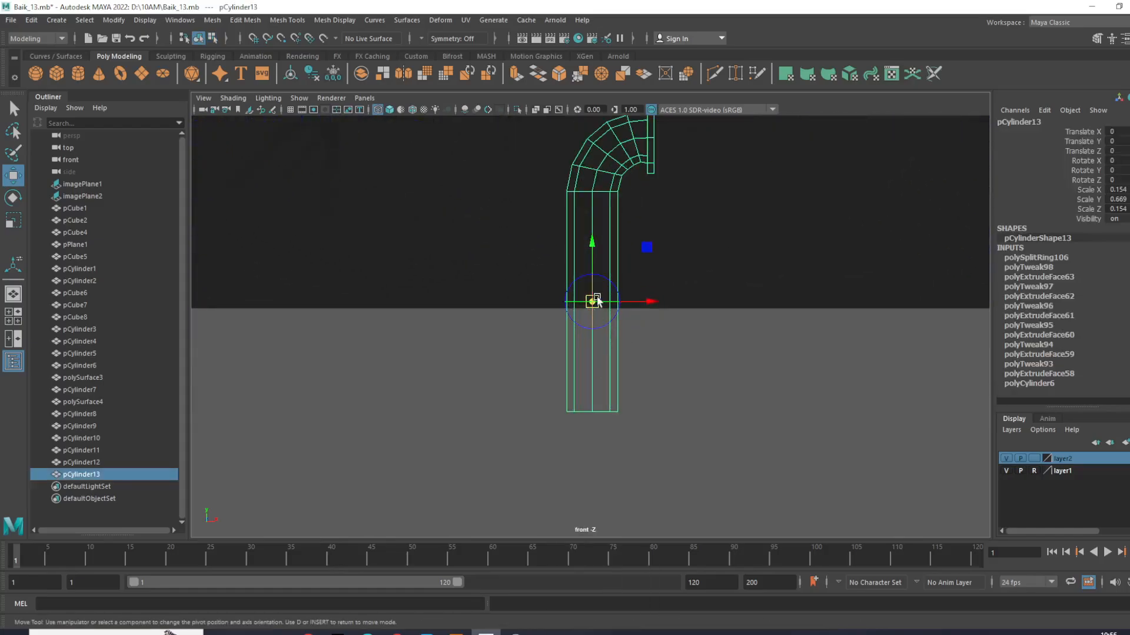
drag(596, 300, 595, 407)
- Duplicate the bent rod and set the copy's Rotate Z to 180 so it mirrors below the original
key(e)
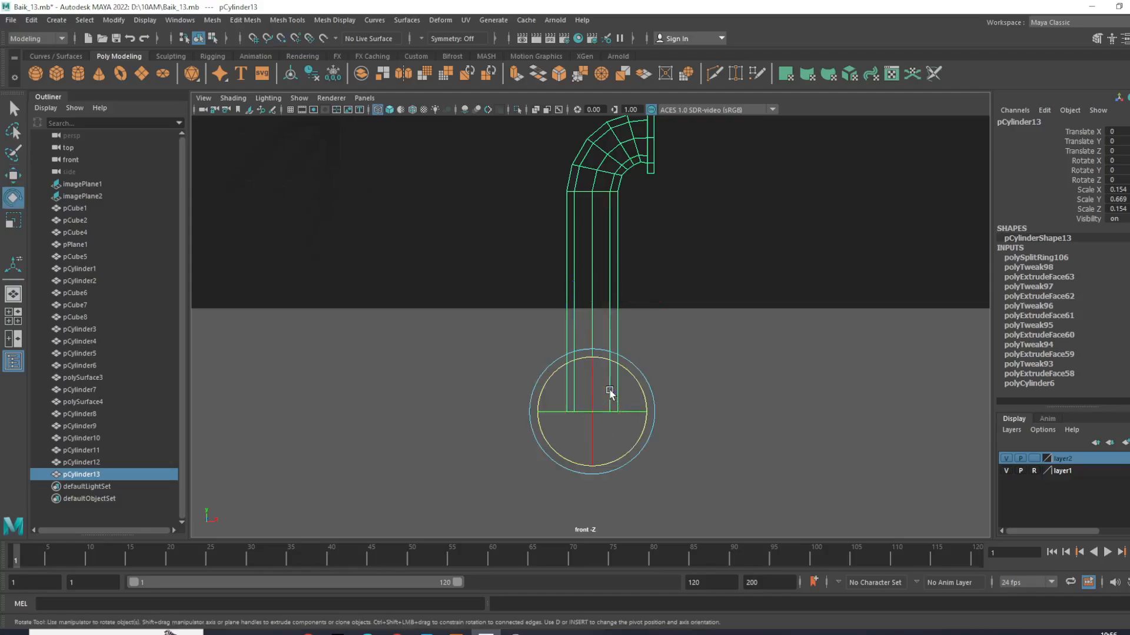
key(ctrl+d)
drag(641, 376, 588, 522)
scroll(626, 413, down, 5)
alt+middle_drag(633, 409, 636, 379)
scroll(642, 345, up, 4)
drag(642, 257, 651, 306)
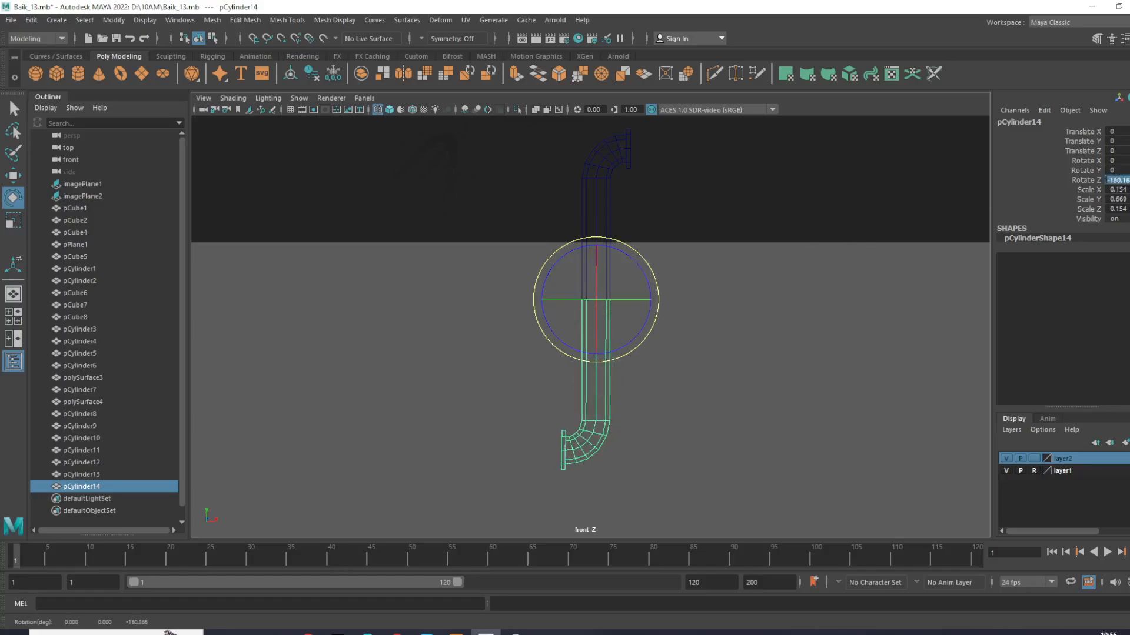
key(Return)
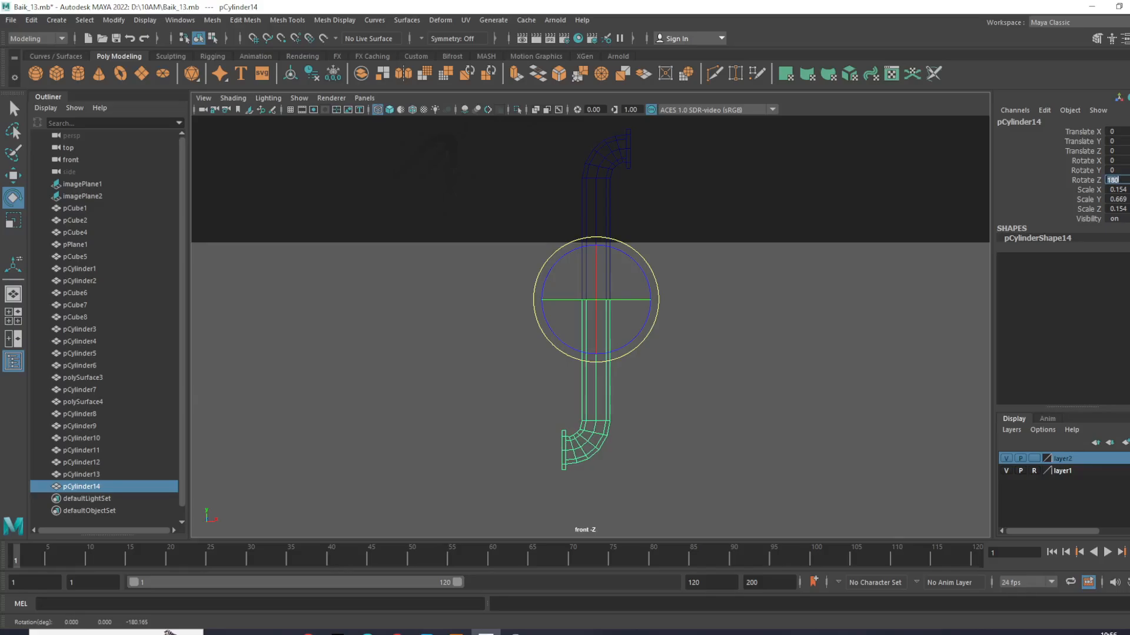
- Examine the two rod halves together in the front and perspective views
click(771, 249)
scroll(677, 282, down, 5)
drag(609, 313, 569, 331)
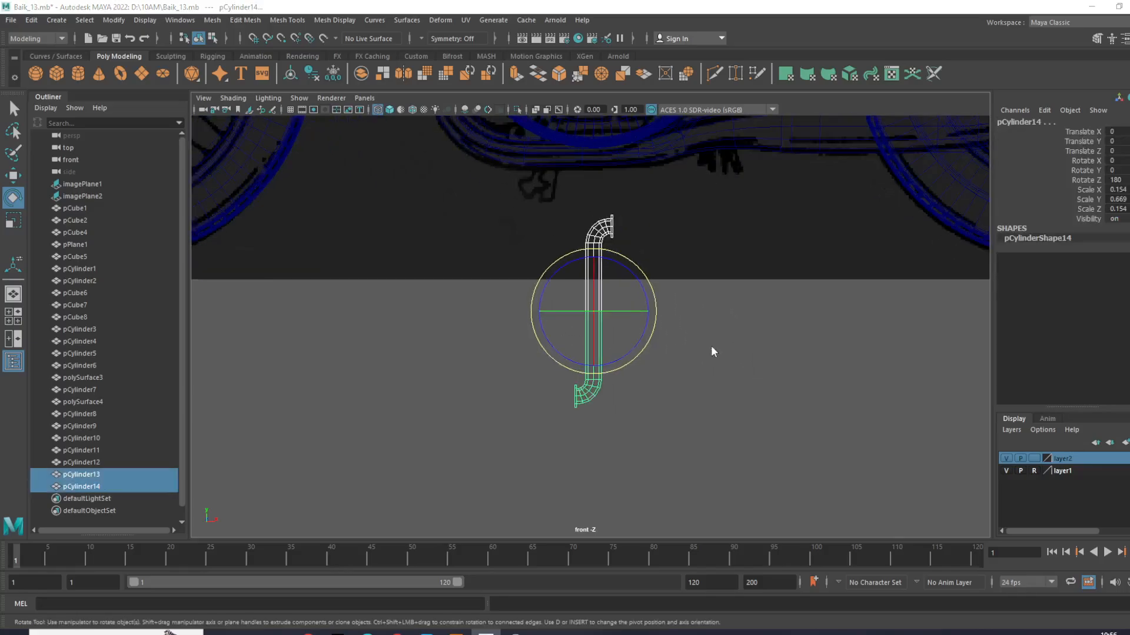
key(space)
key(space)
scroll(706, 173, up, 3)
scroll(683, 373, down, 4)
alt+drag(683, 373, 734, 343)
click(733, 343)
scroll(604, 343, up, 3)
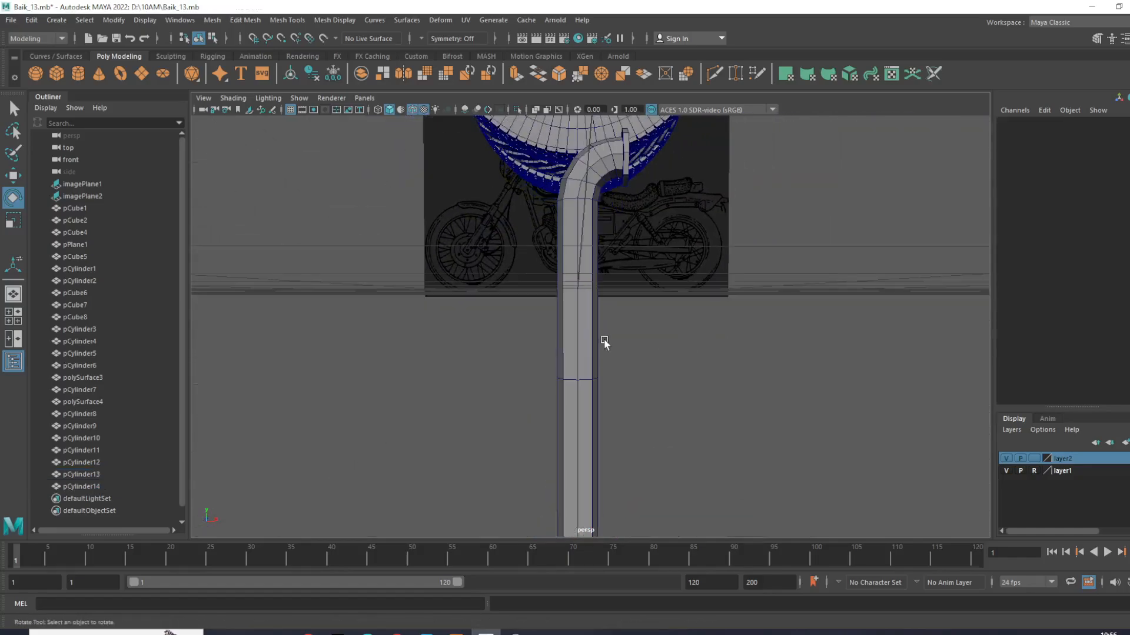
- Separate the upper rod half from the lower one and delete the cap faces at its lower end
click(569, 329)
scroll(570, 328, up, 3)
alt+drag(570, 328, 589, 393)
key(w)
scroll(569, 324, up, 2)
scroll(588, 317, up, 2)
scroll(580, 325, up, 3)
right_drag(562, 302, 547, 364)
click(500, 331)
key(Delete)
scroll(547, 365, down, 5)
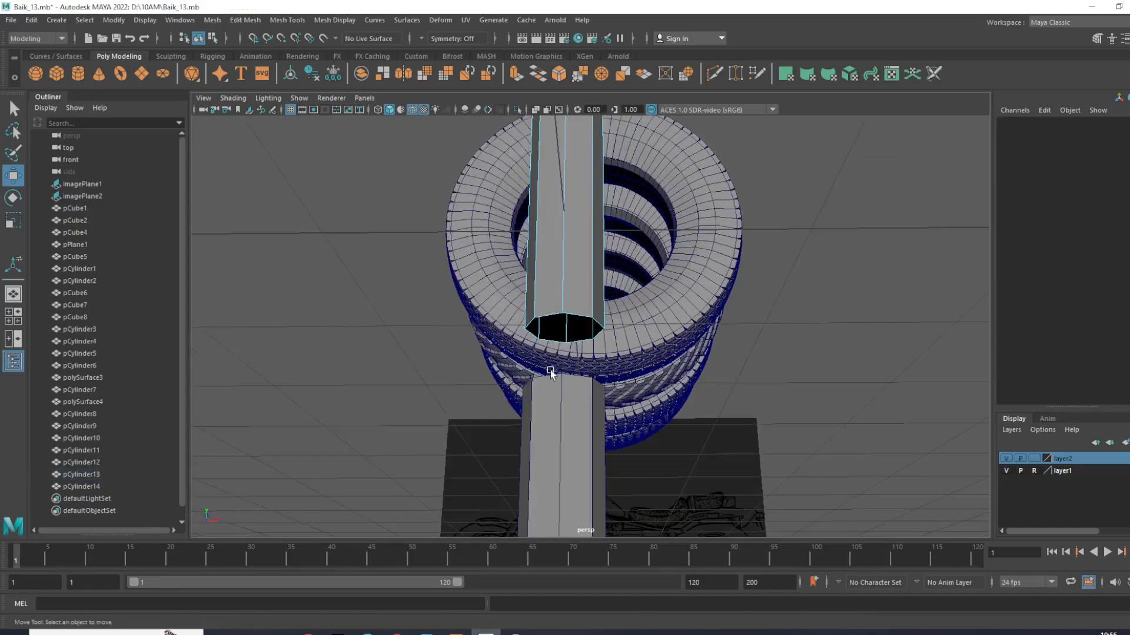
- Delete the cap faces at the top of the lower rod half
alt+drag(578, 424, 566, 467)
scroll(566, 459, up, 2)
alt+middle_drag(566, 458, 619, 183)
click(587, 363)
click(490, 294)
click(581, 308)
ctrl+right_drag(592, 297, 628, 334)
key(Delete)
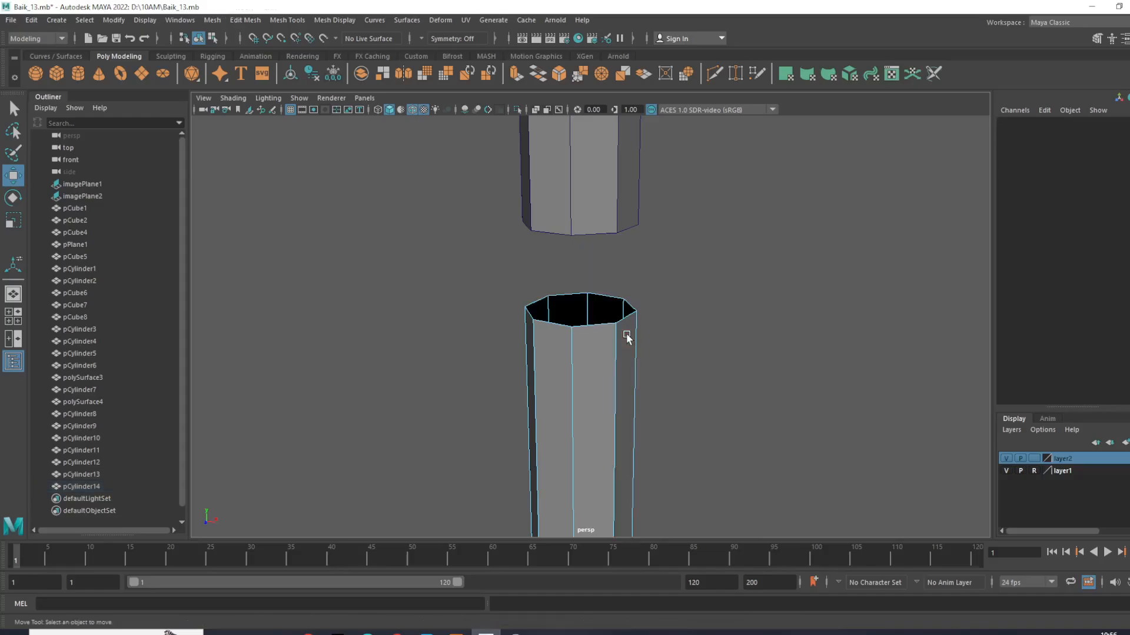
- Select both rod halves and combine them into a single mesh
right_drag(662, 152, 686, 131)
scroll(669, 335, down, 5)
drag(537, 184, 242, 117)
click(217, 20)
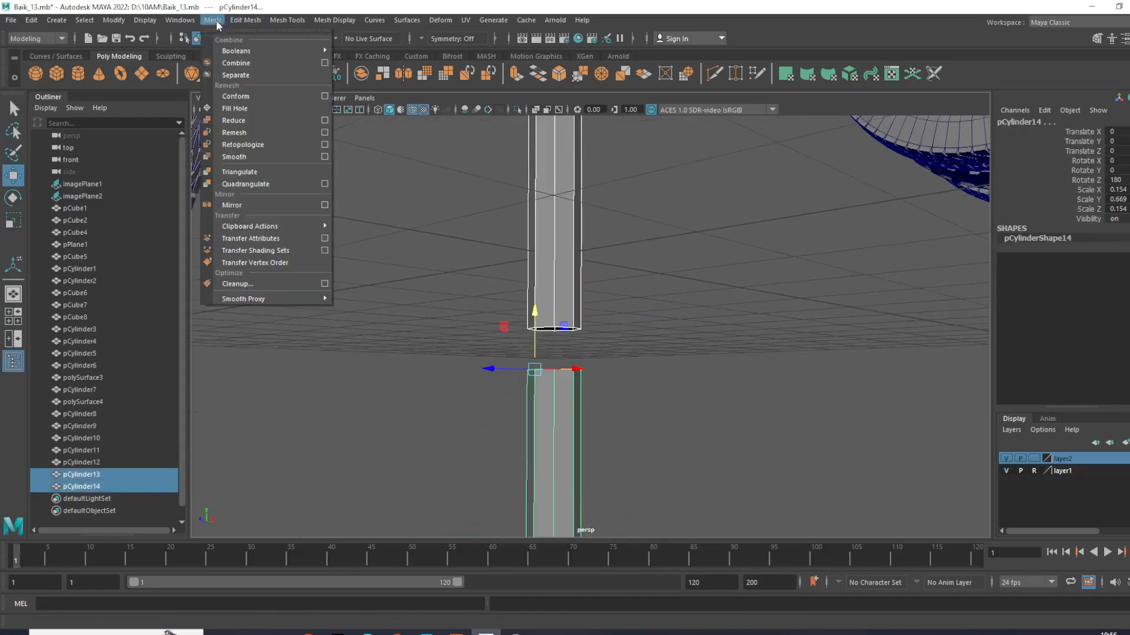
click(232, 60)
- Select the two facing open border edge loops and bridge them to close the gap between the rod halves
key(r)
scroll(459, 271, up, 5)
alt+middle_drag(494, 307, 513, 257)
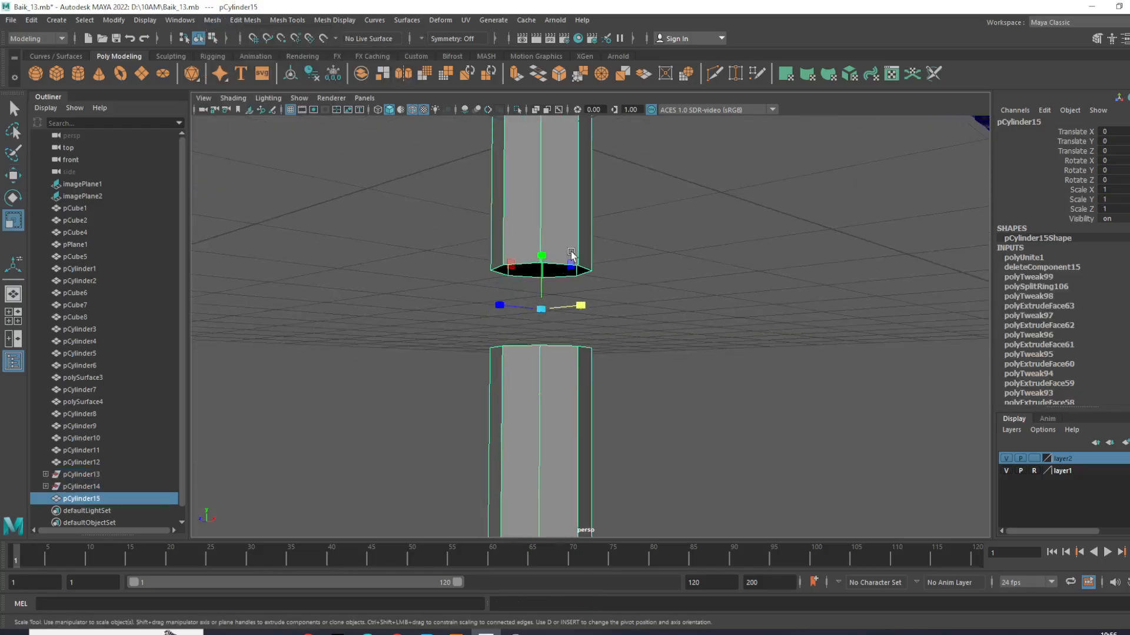
right_drag(569, 253, 569, 238)
double_click(555, 270)
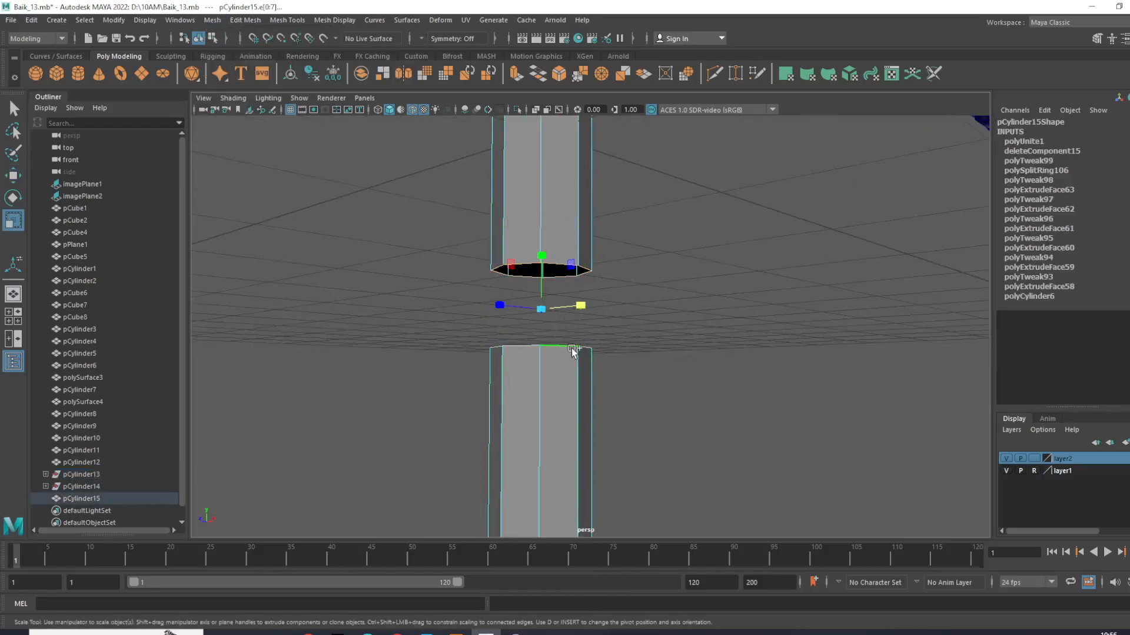
shift+right_drag(717, 294, 732, 438)
alt+drag(535, 222, 570, 297)
scroll(647, 339, up, 3)
scroll(694, 347, down, 10)
- Move the joined rod onto the front wheel above the hub, to Translate X -9.416 and Translate Y 6.718
click(698, 349)
click(599, 322)
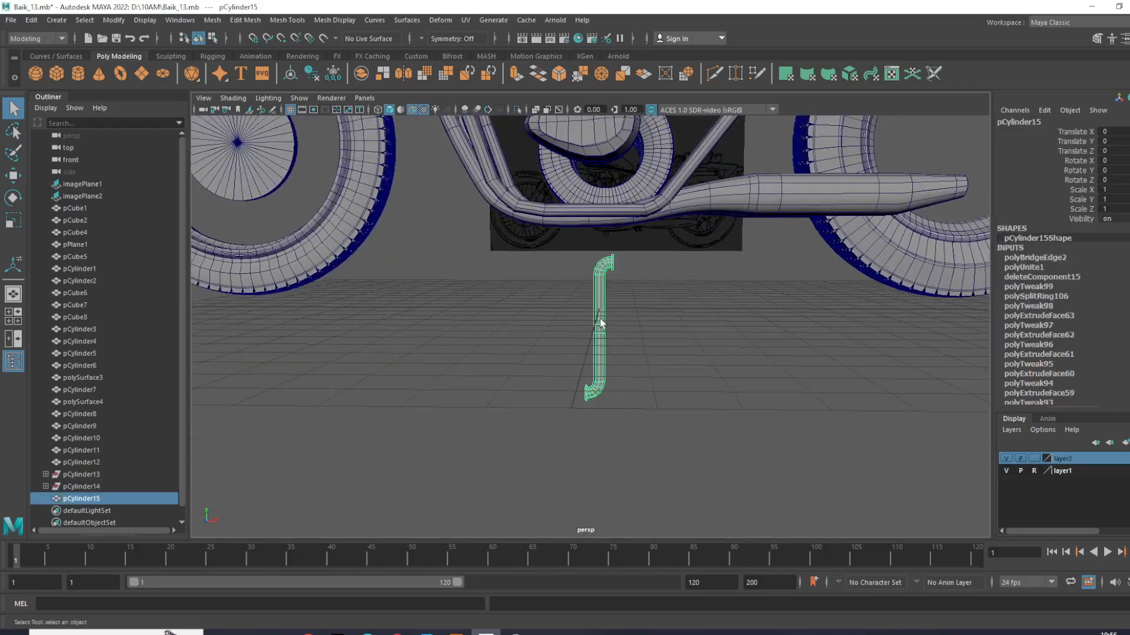
key(e)
key(r)
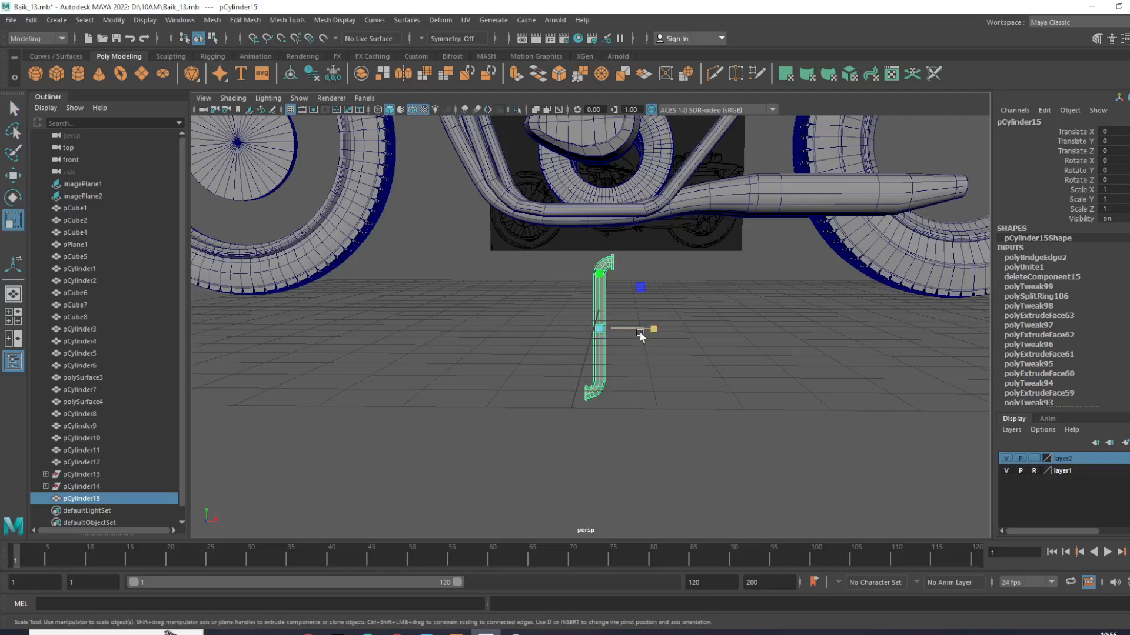
key(w)
drag(664, 327, 436, 327)
alt+middle_drag(298, 295, 562, 406)
drag(668, 432, 650, 431)
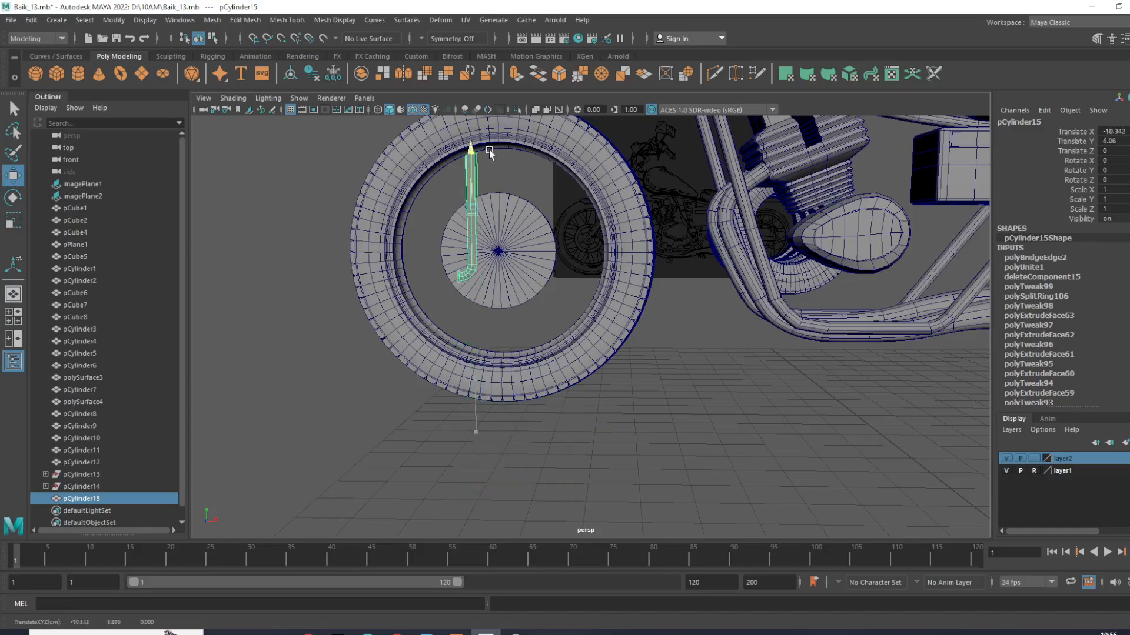
scroll(499, 151, up, 5)
alt+middle_drag(501, 154, 545, 367)
alt+drag(545, 367, 509, 290)
drag(481, 253, 445, 247)
- Rotate the rod about its vertical axis, setting Rotate Y to 90
key(e)
mouse_move(445, 248)
alt+mouse_down()
mouse_move(448, 265)
mouse_move(431, 265)
alt+mouse_up()
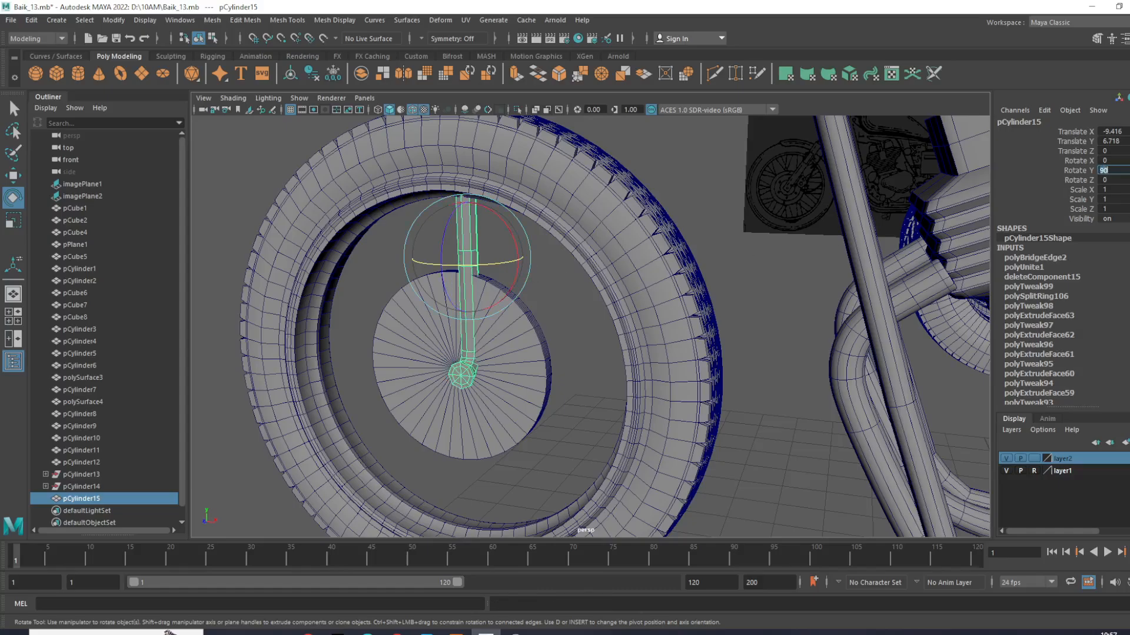
alt+drag(568, 287, 496, 277)
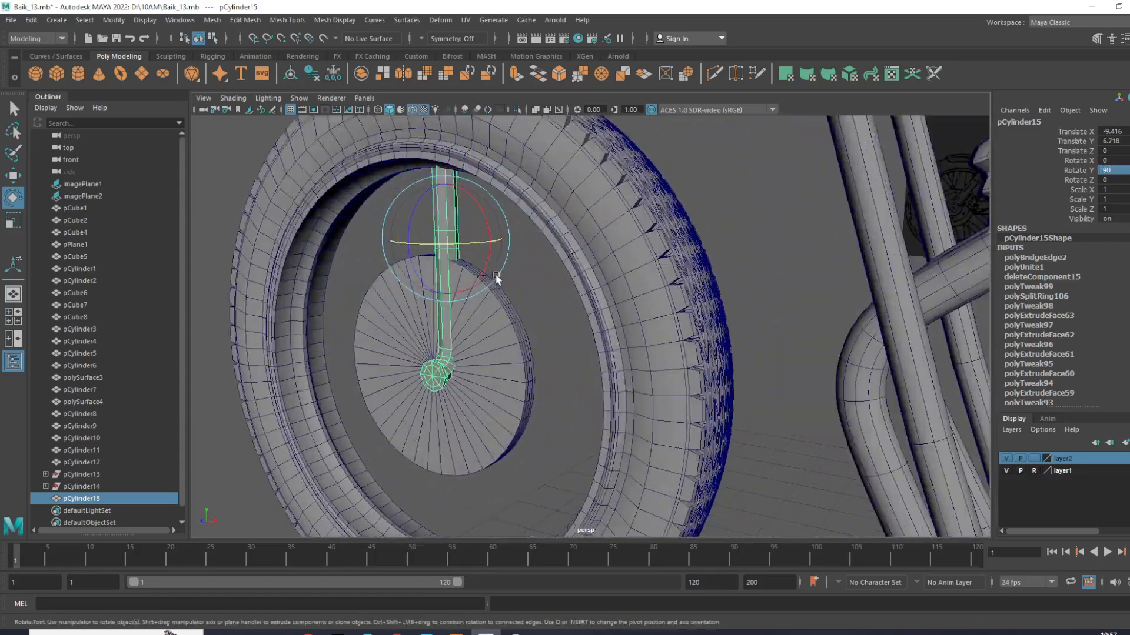
- Scale the bent spoke uniformly to 0.41 and shift it sideways to Translate Z -0.101 above the front hub
alt+middle_drag(496, 277, 585, 319)
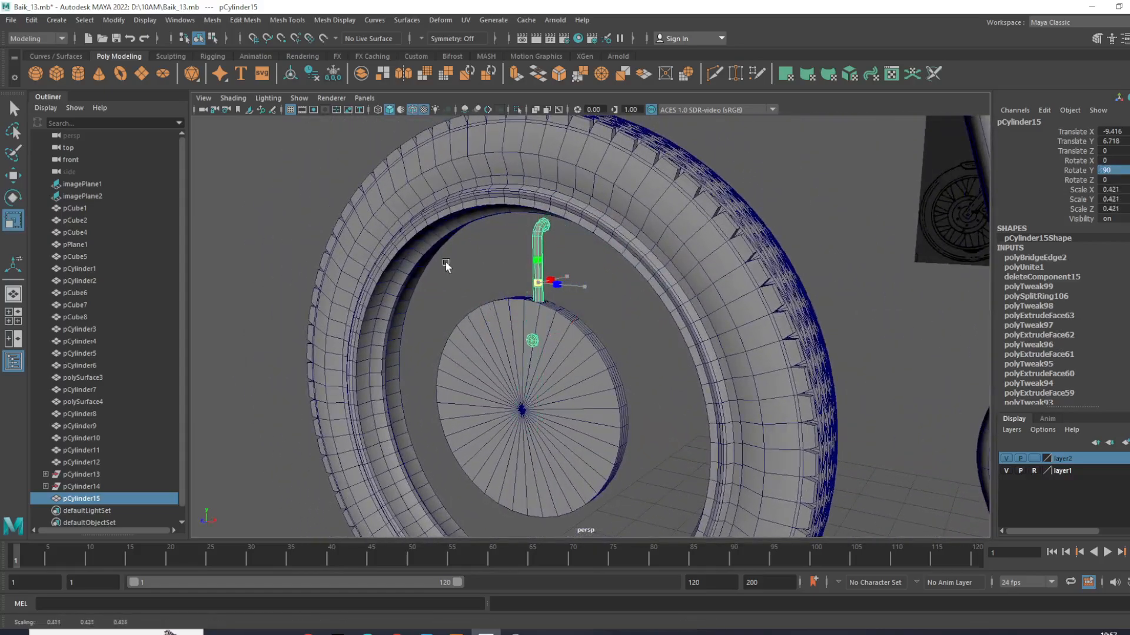
alt+drag(479, 252, 463, 278)
alt+right_drag(463, 277, 582, 274)
alt+drag(599, 310, 539, 306)
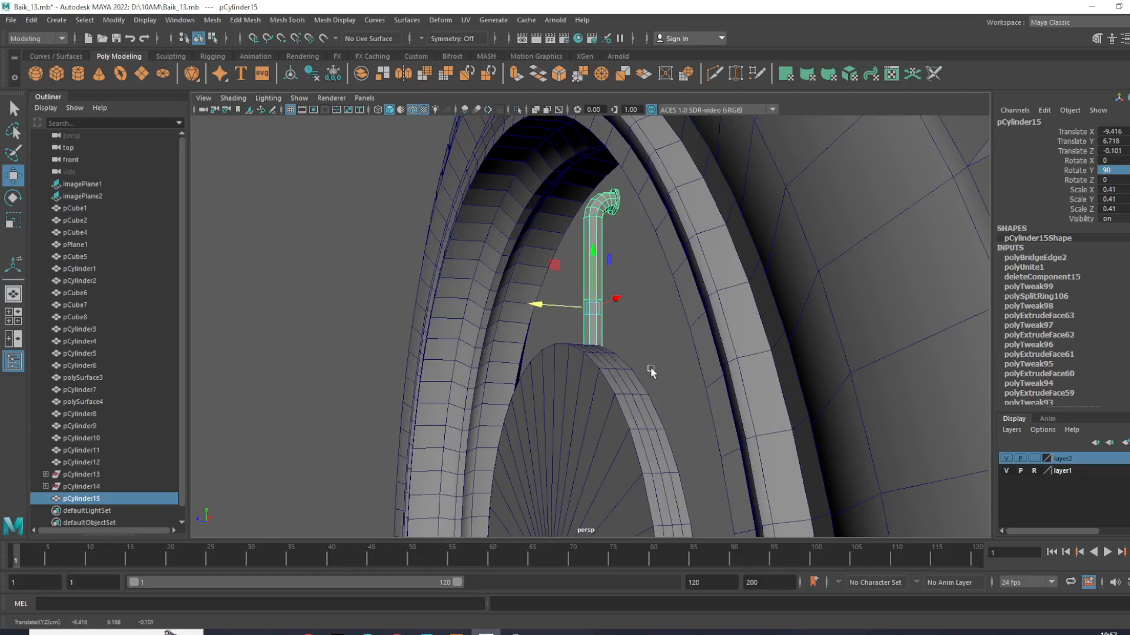
- Select the front wheel's hub disc and thin it along its axis to Scale Y 0.027
alt+middle_drag(650, 370, 643, 269)
alt+drag(585, 337, 613, 369)
click(613, 369)
alt+middle_drag(613, 370, 603, 325)
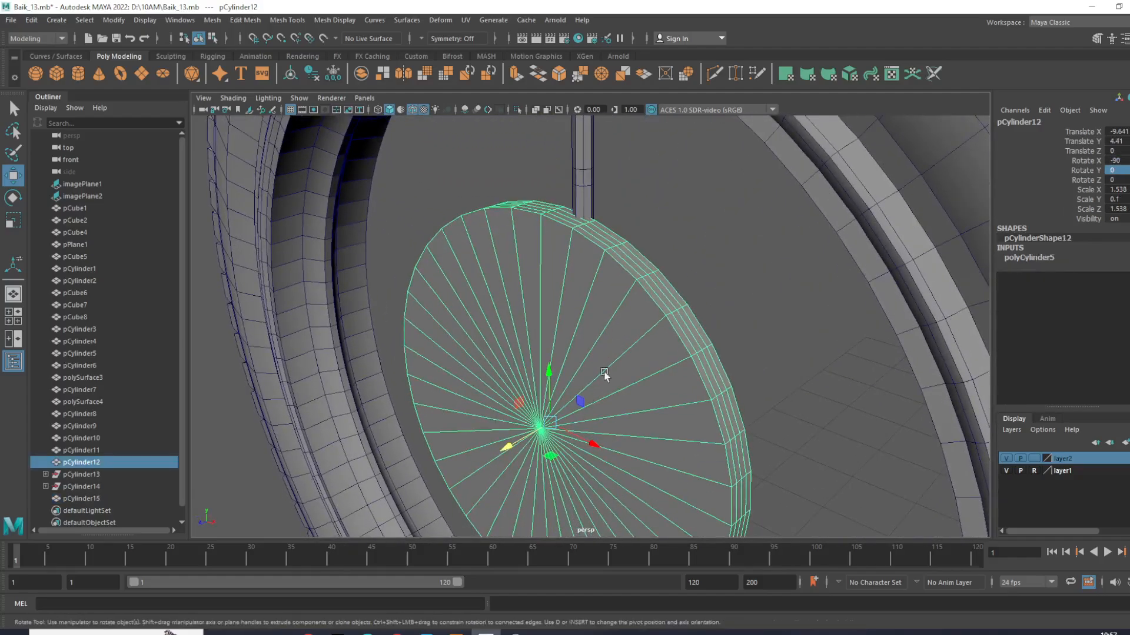
key(r)
drag(591, 403, 555, 421)
alt+middle_drag(616, 274, 625, 309)
- Raise the spoke to Translate Y 7.112 so its lower flange sits just inside the hub disc's rim
key(w)
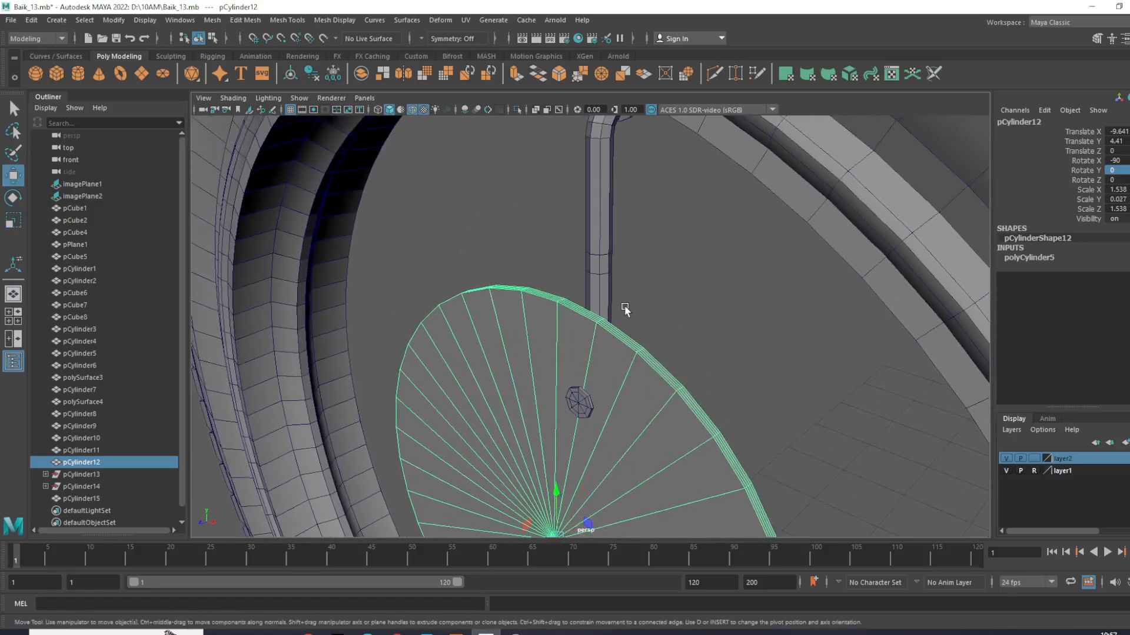
click(586, 383)
drag(599, 222, 600, 209)
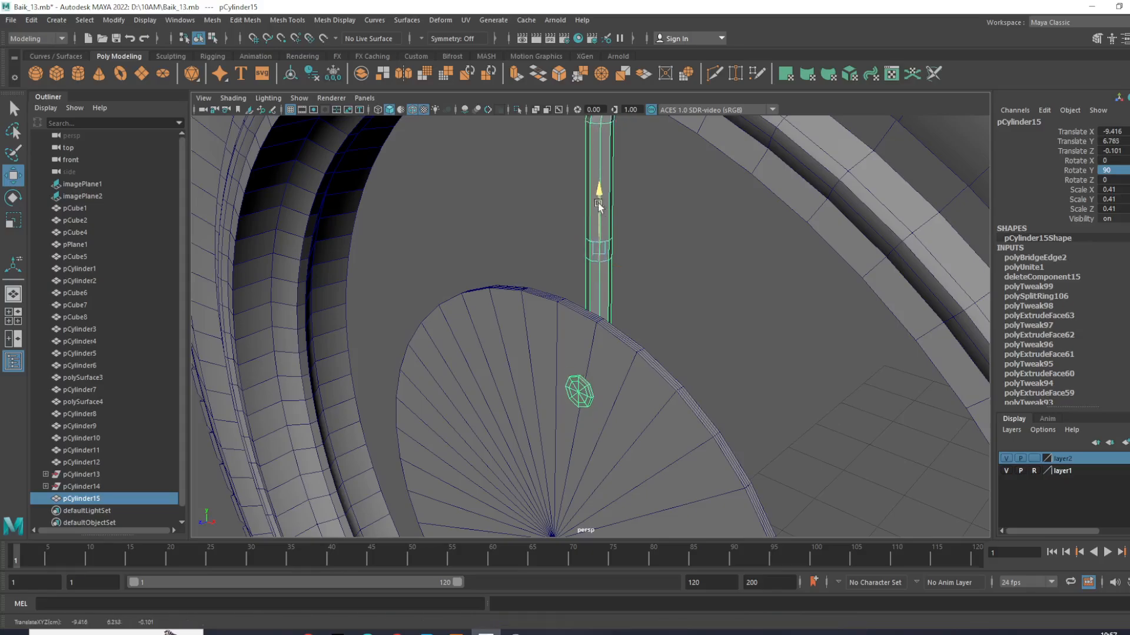
alt+drag(594, 135, 599, 222)
- Select the edge loops around the middle of the spoke and delete them
click(690, 295)
click(596, 211)
click(596, 148)
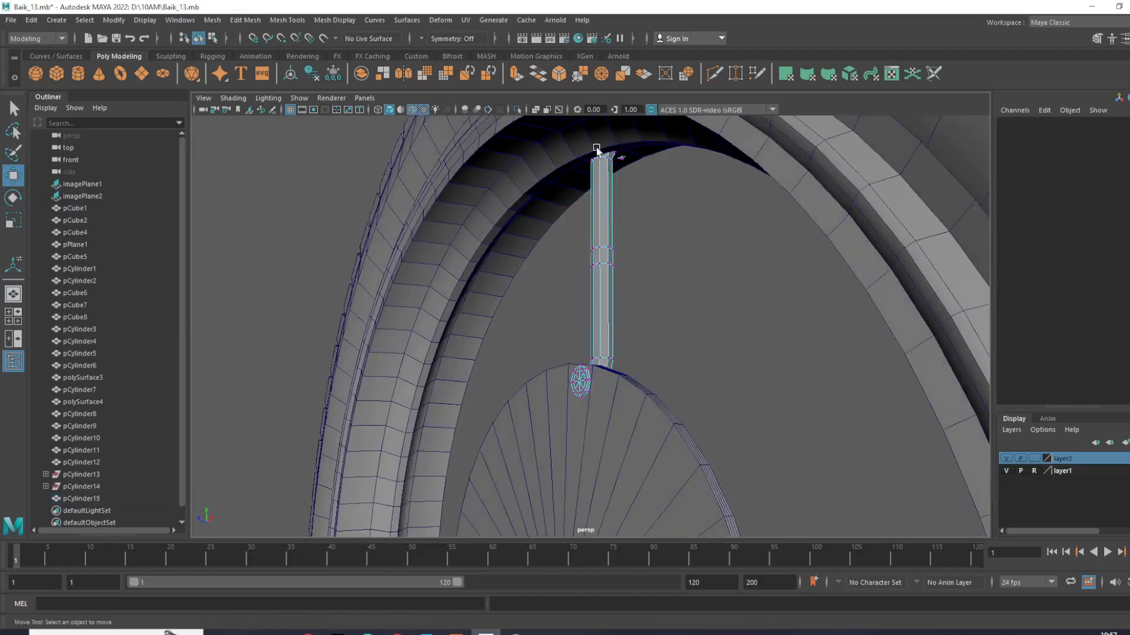
scroll(609, 243, up, 6)
click(652, 244)
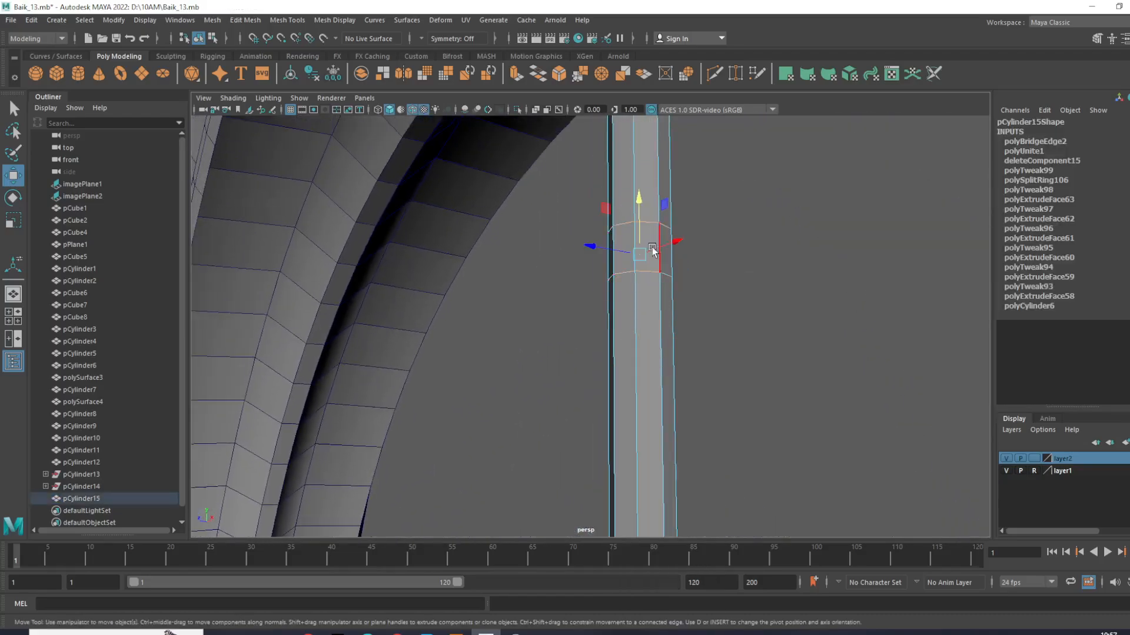
shift+right_drag(648, 267, 594, 285)
right_drag(636, 234, 553, 213)
scroll(634, 257, down, 2)
- Examine how the spoke's upper bent end meets the inside of the front rim
alt+middle_drag(634, 258, 646, 290)
alt+drag(647, 291, 686, 352)
mouse_move(693, 227)
mouse_down()
mouse_move(686, 245)
mouse_move(679, 234)
mouse_up()
drag(610, 194, 505, 189)
alt+drag(557, 214, 580, 212)
drag(581, 143, 586, 190)
alt+middle_drag(586, 191, 612, 282)
alt+drag(612, 281, 507, 251)
right_drag(630, 239, 693, 224)
- Select the edge loops along the inside of the front rim and scale them to fit the spoke's upper end
click(774, 302)
click(627, 239)
right_drag(627, 239, 647, 183)
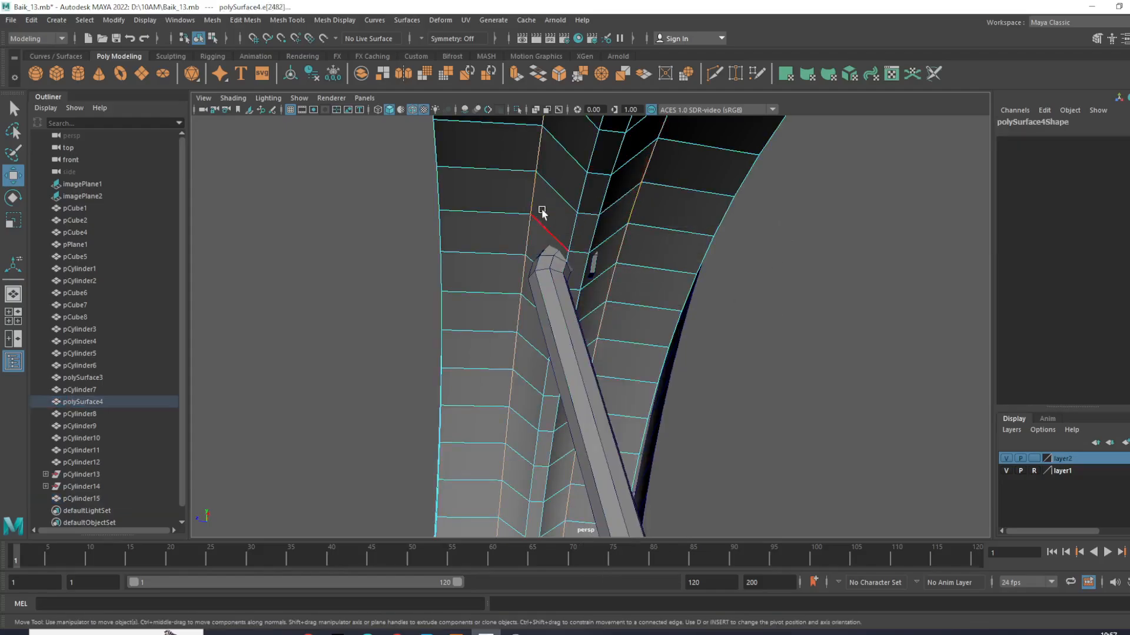
scroll(573, 278, down, 5)
alt+drag(573, 286, 609, 376)
alt+middle_drag(609, 376, 613, 278)
scroll(613, 277, down, 3)
alt+drag(613, 277, 651, 332)
scroll(646, 308, up, 2)
alt+drag(632, 295, 663, 206)
alt+middle_drag(662, 206, 680, 383)
scroll(753, 269, up, 3)
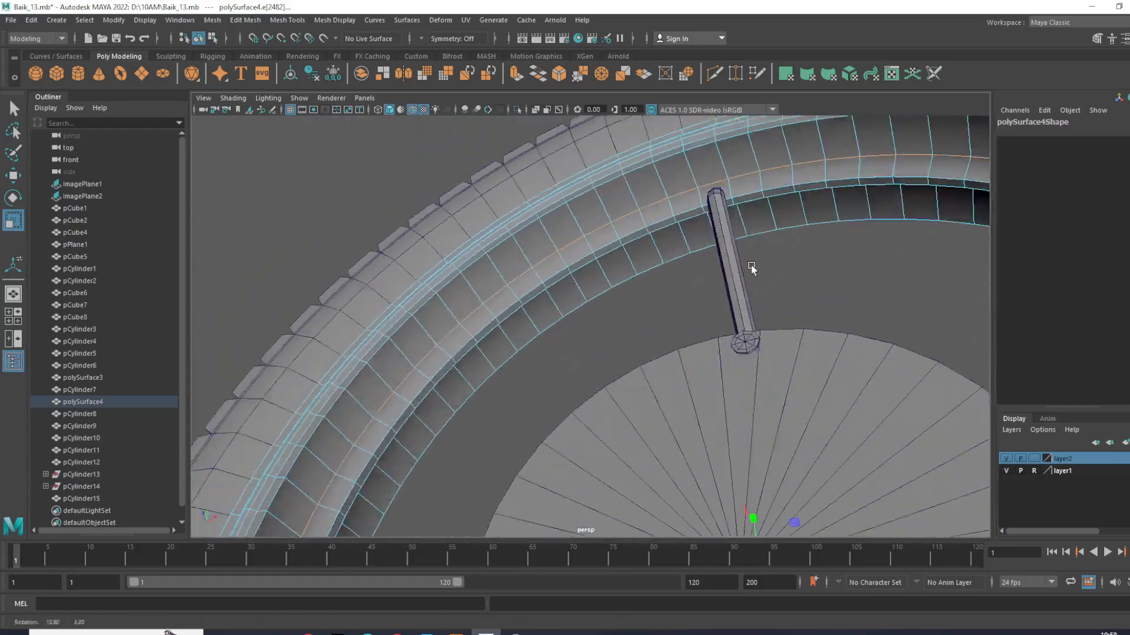
- Switch to wireframe display and select the stretched vertices protruding from the spoke's upper flange
alt+drag(753, 269, 680, 270)
alt+middle_drag(680, 270, 693, 464)
scroll(760, 301, up, 1)
alt+middle_drag(760, 301, 768, 319)
alt+drag(768, 318, 627, 330)
alt+middle_drag(628, 330, 757, 288)
alt+drag(758, 289, 723, 304)
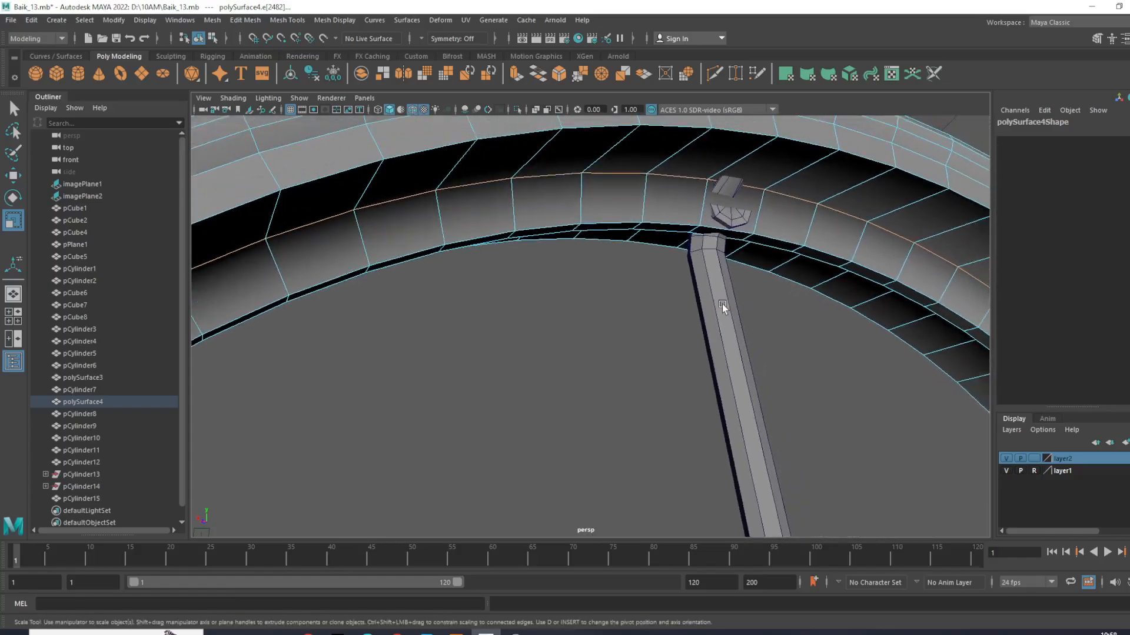
click(723, 304)
key(4)
alt+drag(728, 207, 709, 247)
right_drag(709, 247, 676, 246)
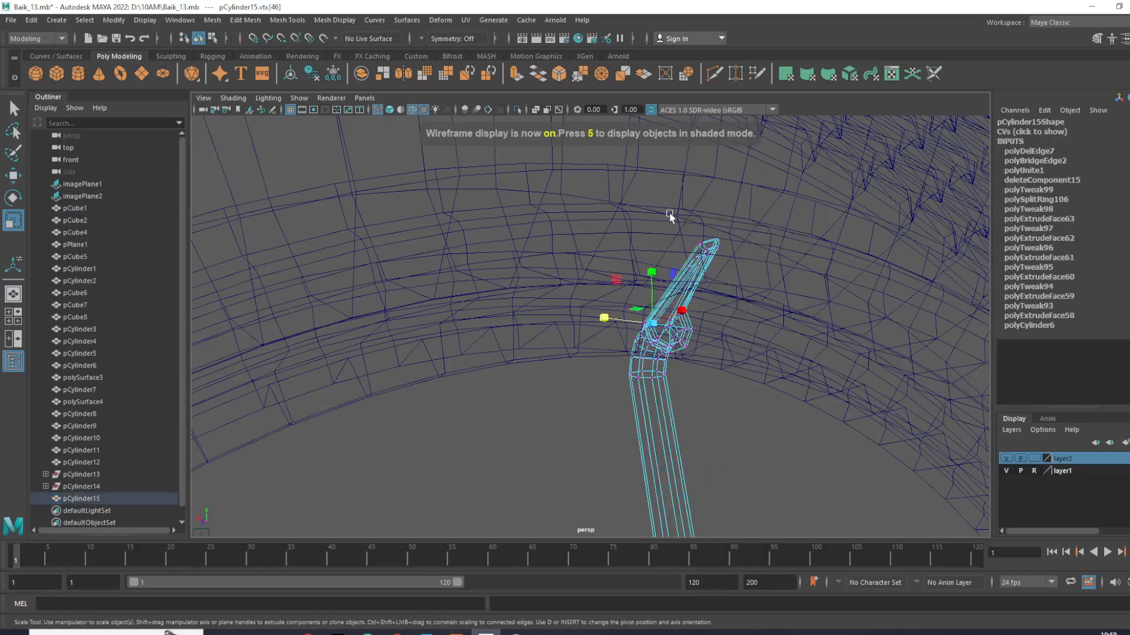
alt+drag(740, 276, 707, 265)
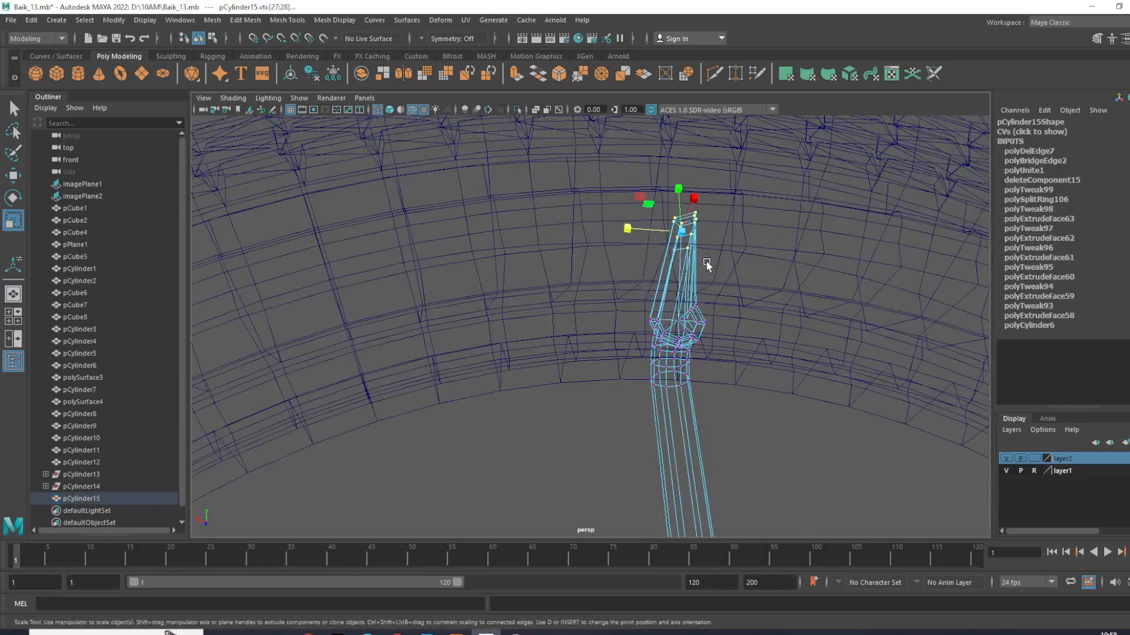
- Average the selected flange vertices repeatedly, using 10 iterations, to pull the spike back into the flange
shift+right_drag(716, 286, 775, 257)
shift+right_drag(732, 291, 796, 273)
key(g)
mouse_move(720, 321)
alt+mouse_down()
mouse_move(849, 330)
mouse_move(753, 352)
mouse_move(721, 340)
alt+mouse_up()
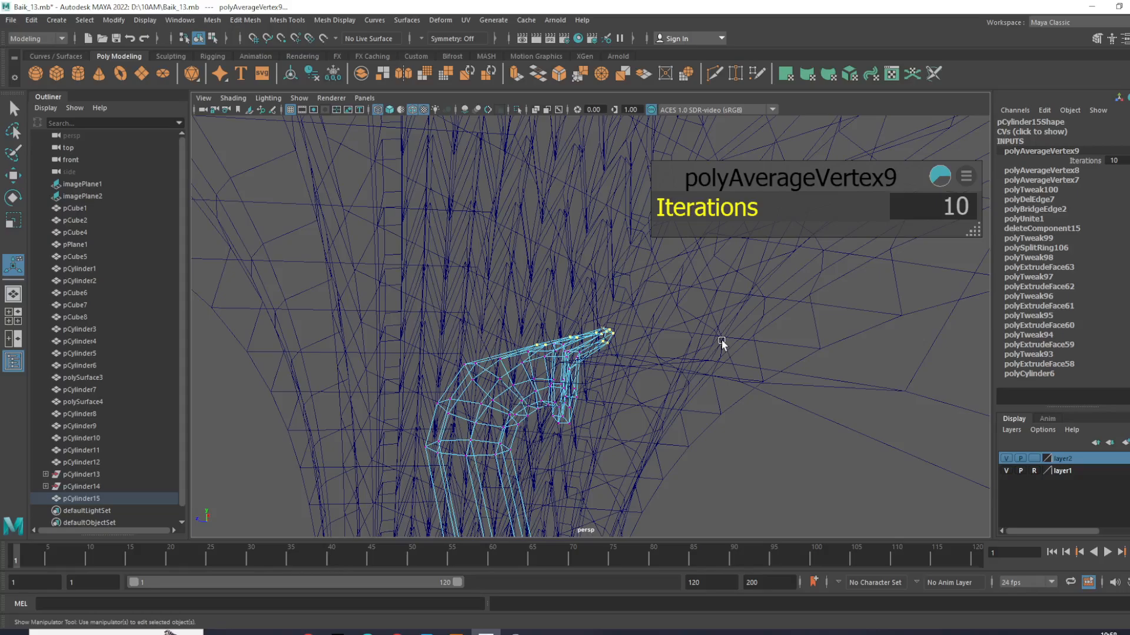
scroll(721, 340, up, 2)
key(g)
key(g)
key(g)
key(g)
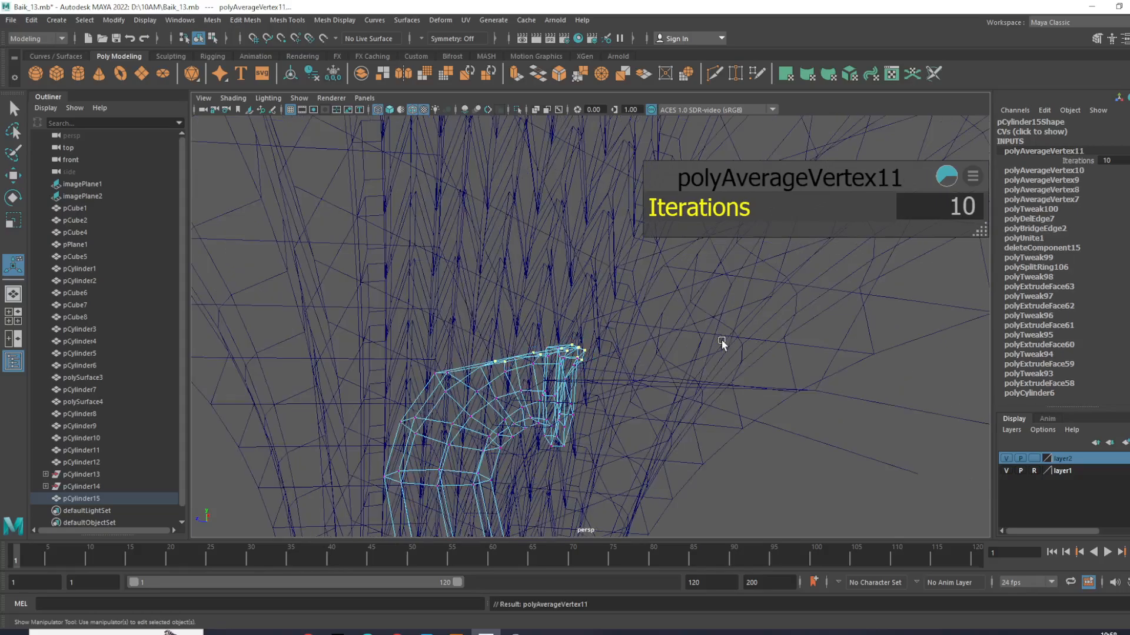
alt+drag(656, 368, 769, 348)
- Move the averaged flange vertices vertically to restore the flange's outline, and return to shaded display
key(w)
drag(739, 278, 733, 260)
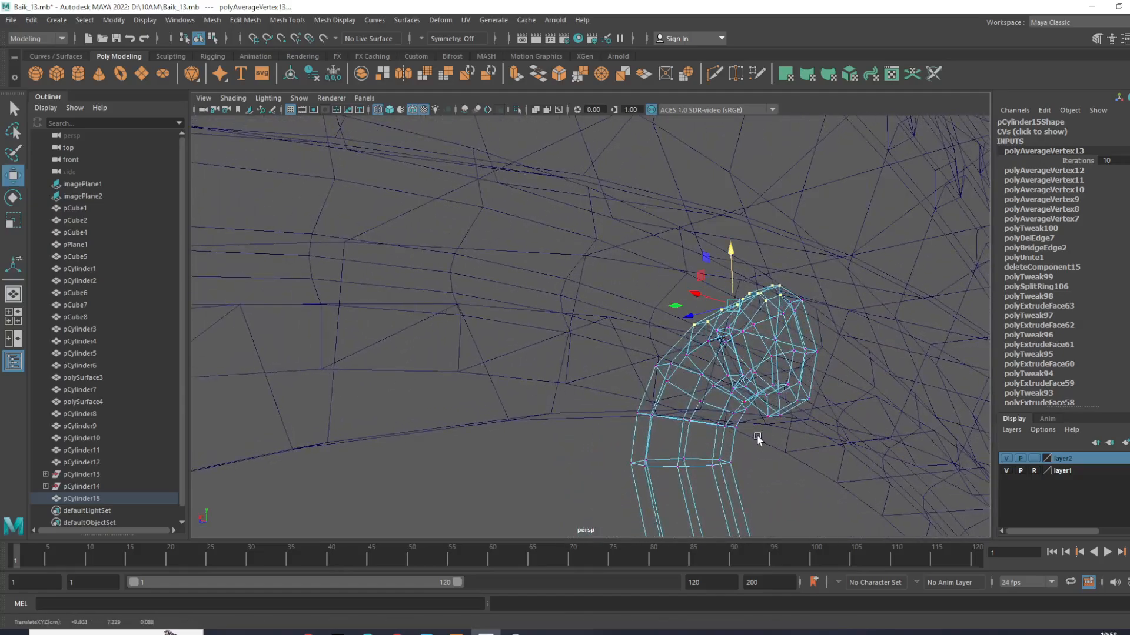
key(6)
right_drag(768, 375, 881, 313)
scroll(717, 386, down, 3)
alt+drag(716, 385, 667, 406)
right_drag(645, 413, 583, 310)
- Select the vertices of the spoke's upper bent end and move them into place against the rim
drag(489, 316, 706, 500)
drag(577, 429, 559, 416)
alt+drag(621, 412, 546, 410)
drag(677, 354, 680, 406)
drag(580, 414, 567, 412)
right_drag(594, 307, 693, 235)
scroll(471, 523, down, 6)
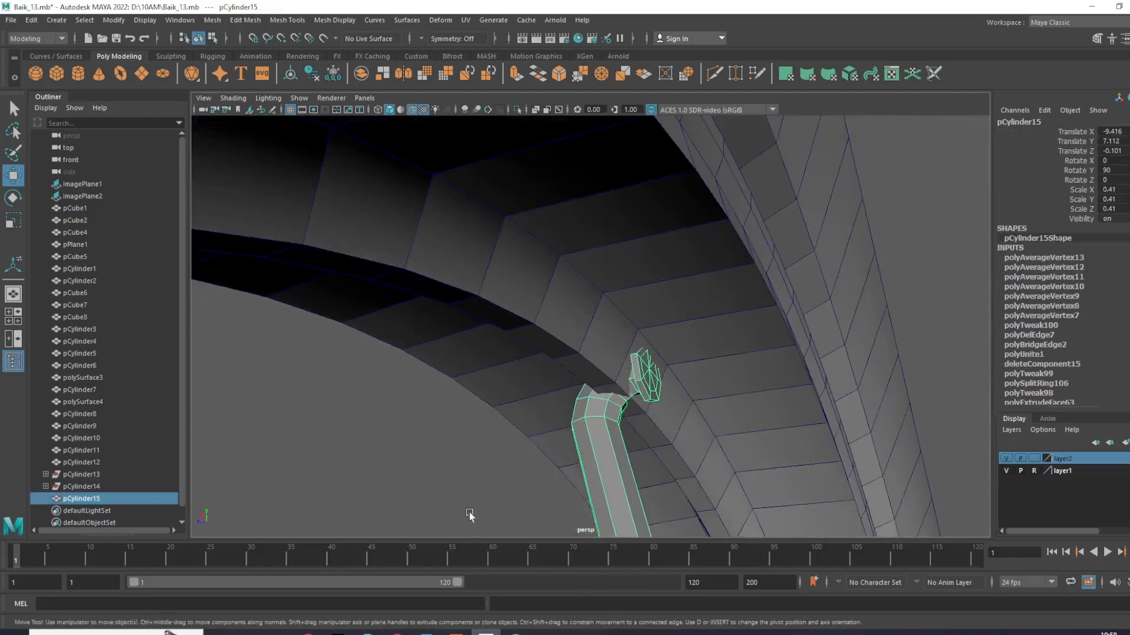
- Select the whole spoke between hub and rim and soften its edges
click(455, 444)
scroll(575, 441, down, 5)
alt+drag(576, 441, 451, 462)
scroll(451, 462, down, 5)
alt+drag(732, 450, 910, 395)
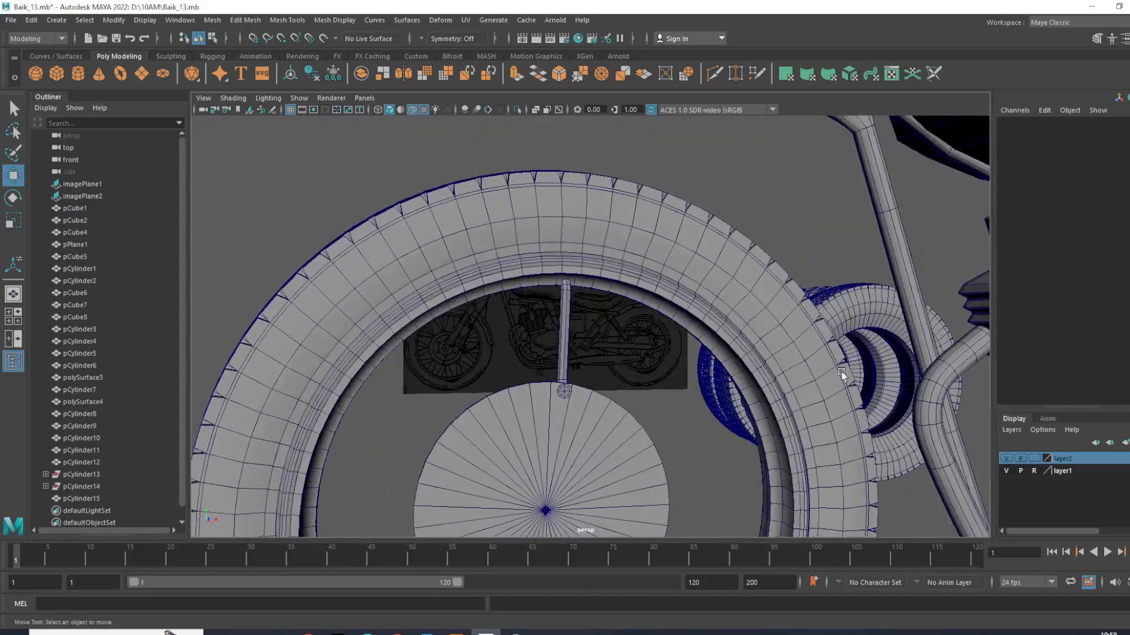
scroll(500, 307, up, 4)
scroll(553, 328, up, 4)
scroll(544, 323, down, 2)
click(541, 321)
shift+right_drag(553, 319, 659, 334)
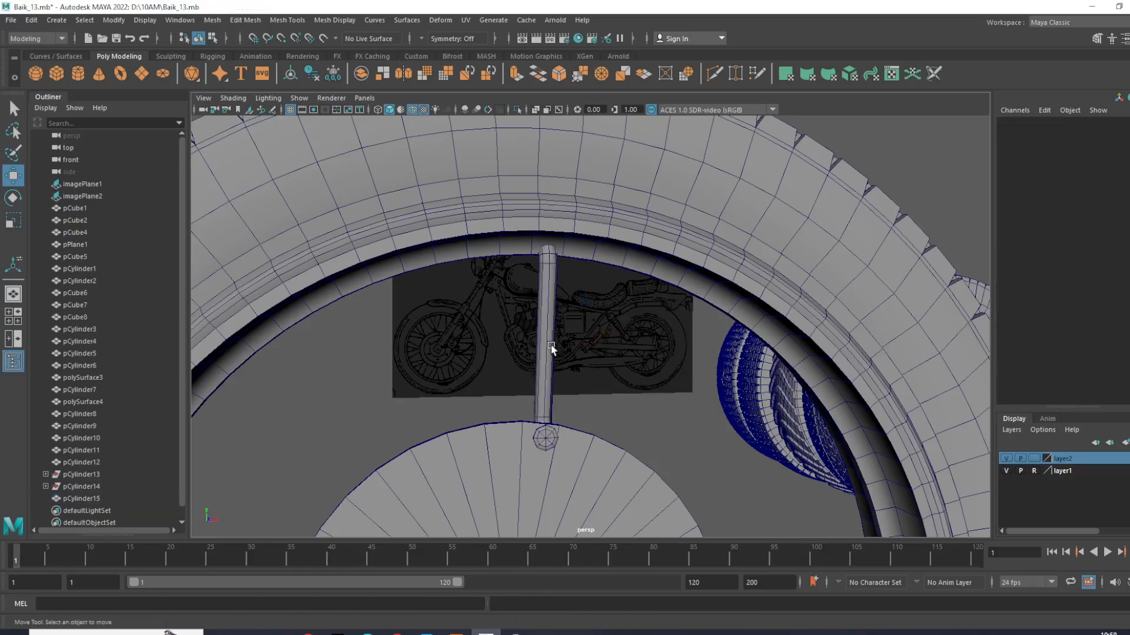
- Duplicate the spoke and place the copy right beside the original
key(ctrl+d)
drag(594, 333, 607, 368)
click(639, 393)
- Combine the two neighbouring spokes into a single mesh
scroll(635, 391, down, 5)
scroll(641, 361, down, 5)
scroll(608, 368, up, 5)
scroll(608, 368, up, 4)
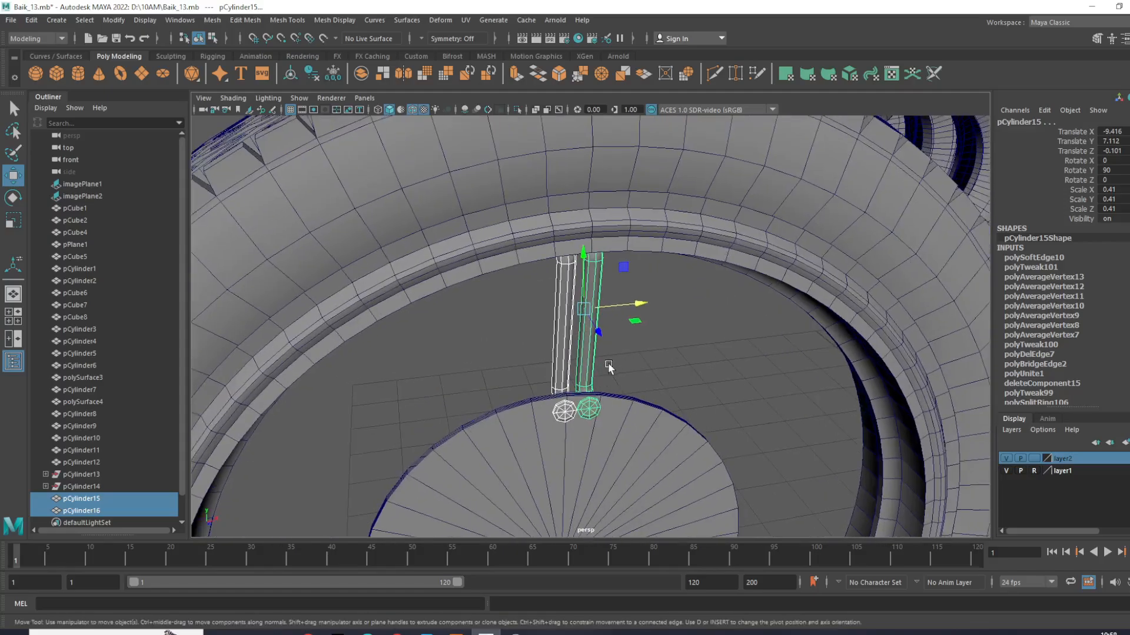
click(213, 20)
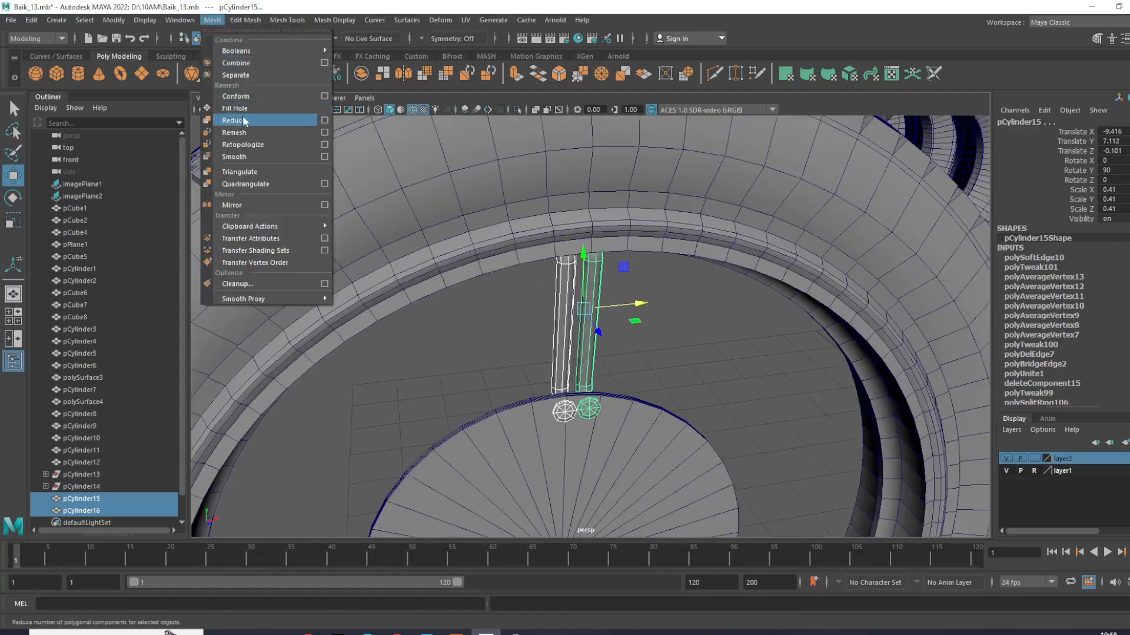
click(254, 66)
- Move the combined spoke pair's pivot to the centre of the hub disc
scroll(529, 331, down, 5)
alt+drag(529, 331, 482, 309)
alt+middle_drag(591, 342, 596, 278)
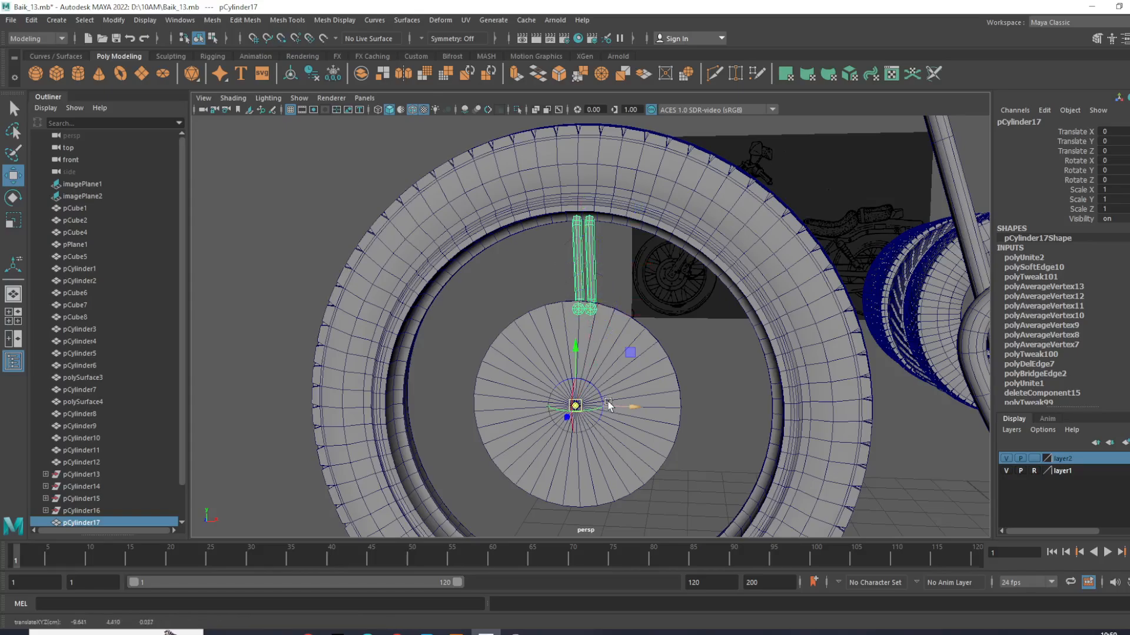
key(Insert)
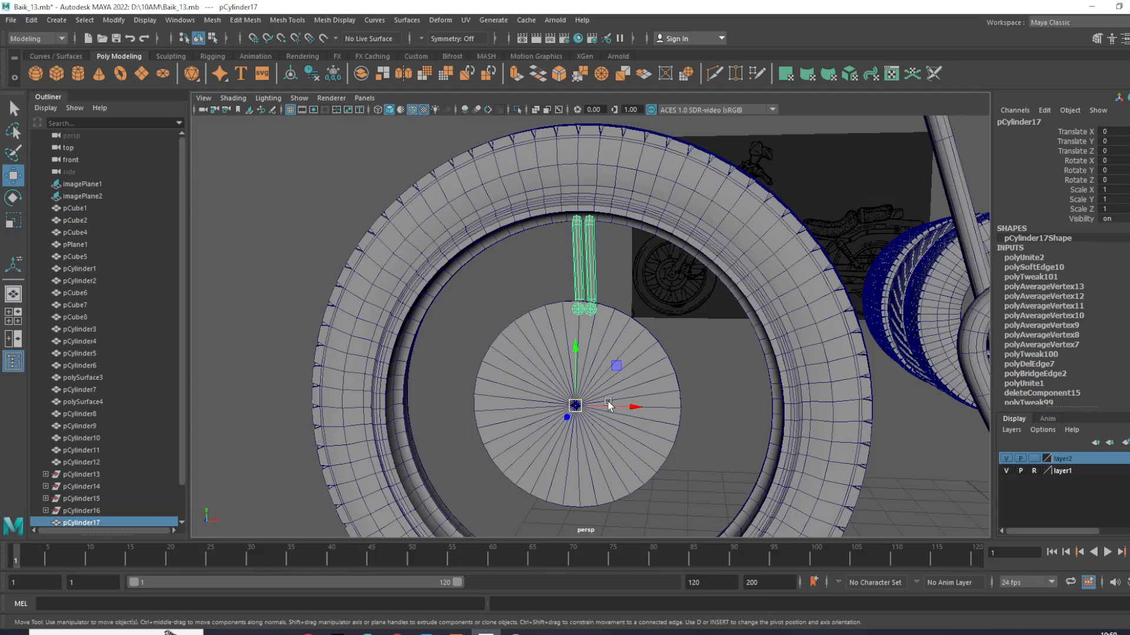
- Duplicate the spoke pair and rotate the copy clockwise around the hub's centre by about 23 degrees
key(ctrl+d)
key(e)
drag(615, 359, 479, 366)
drag(644, 376, 795, 406)
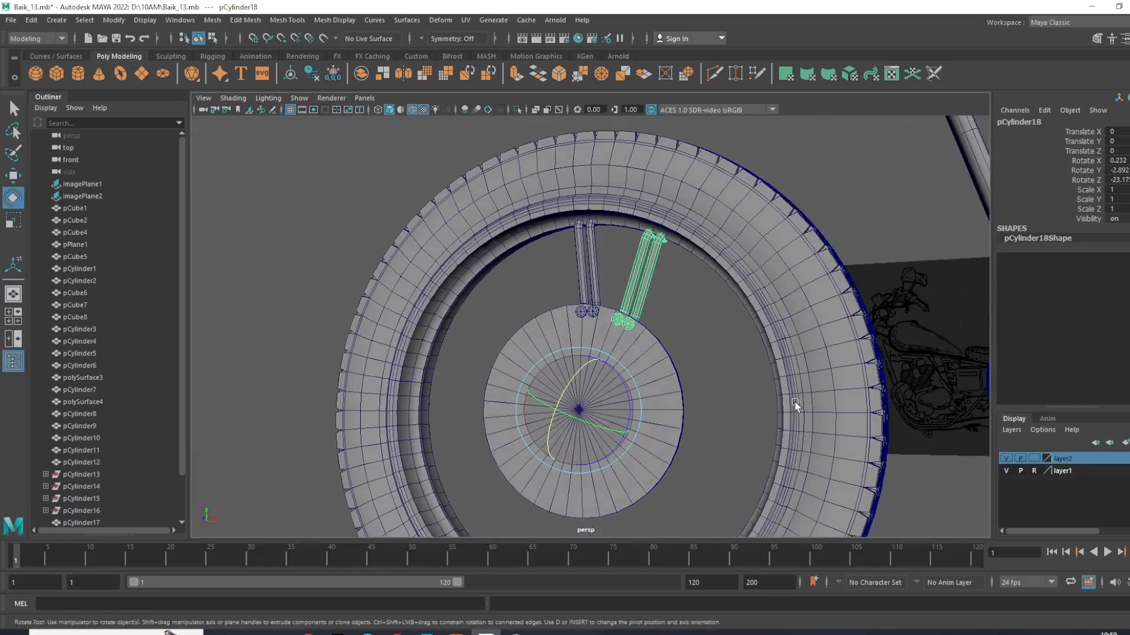
- Repeat the duplicate with its rotation around the hub until spoke pairs fill the whole wheel
key(shift+d)
key(shift+d)
key(shift+d)
key(shift+d)
key(shift+d)
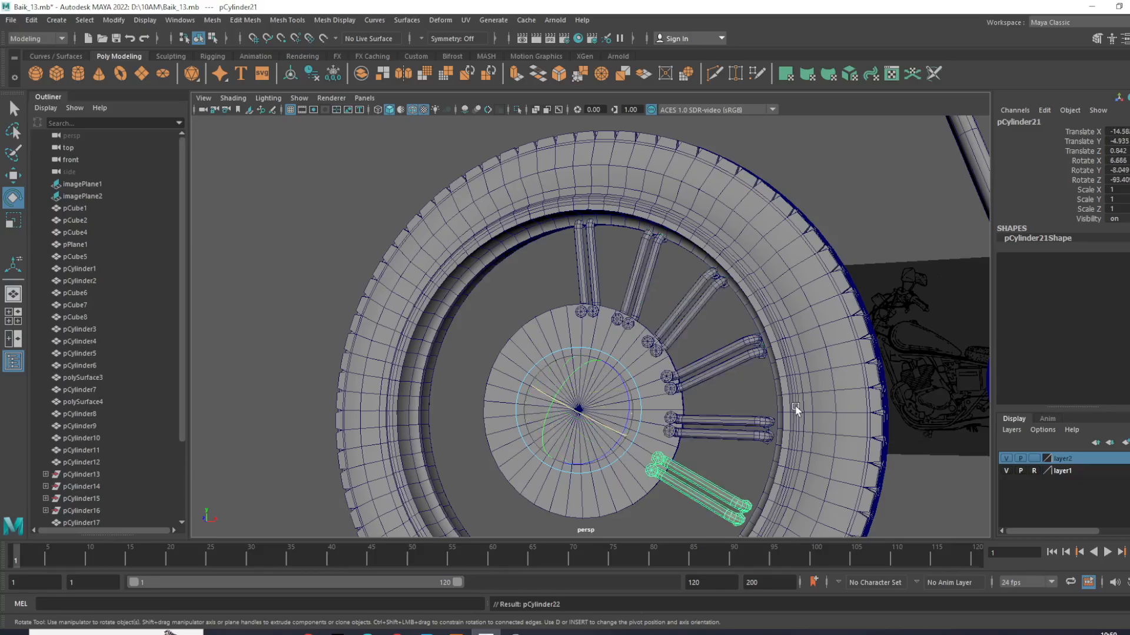
key(shift+d)
key(shift+d)
key(shift+d)
key(shift+d)
key(shift+d)
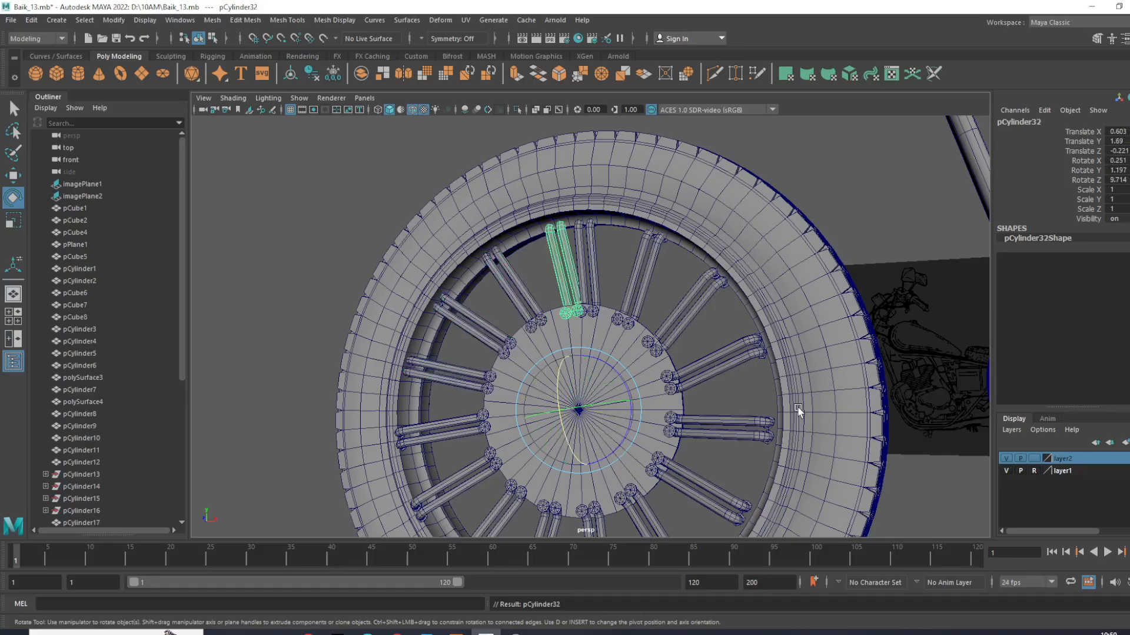
- Rotate the last spoke pair away from the first one to about Rotate Z 12.977, evening out the gap
drag(635, 384, 631, 382)
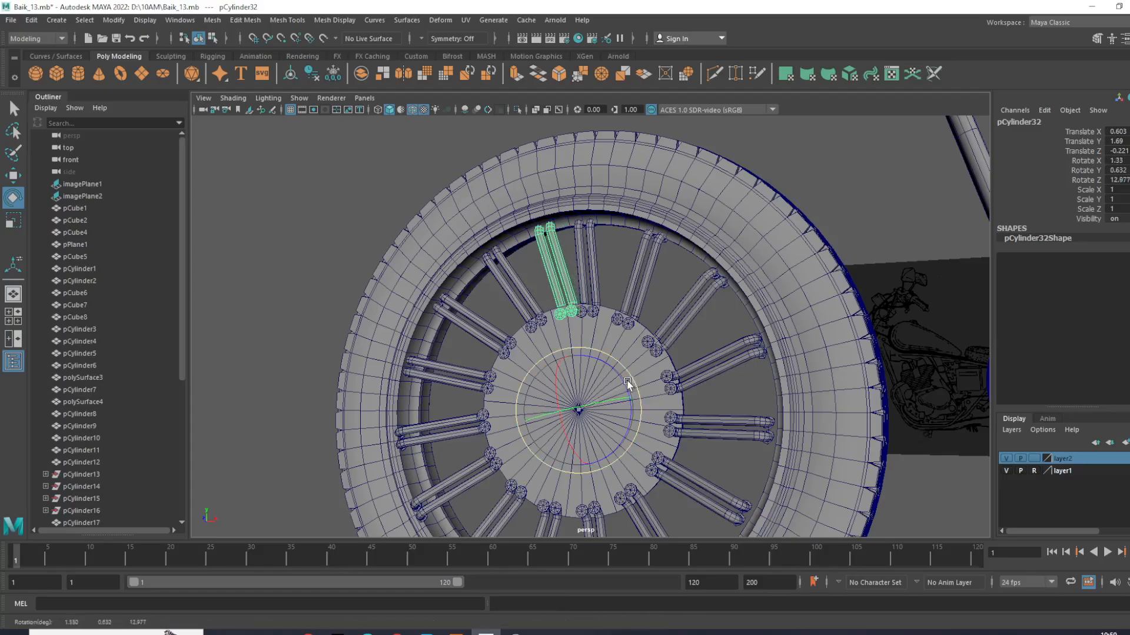
click(709, 280)
click(709, 334)
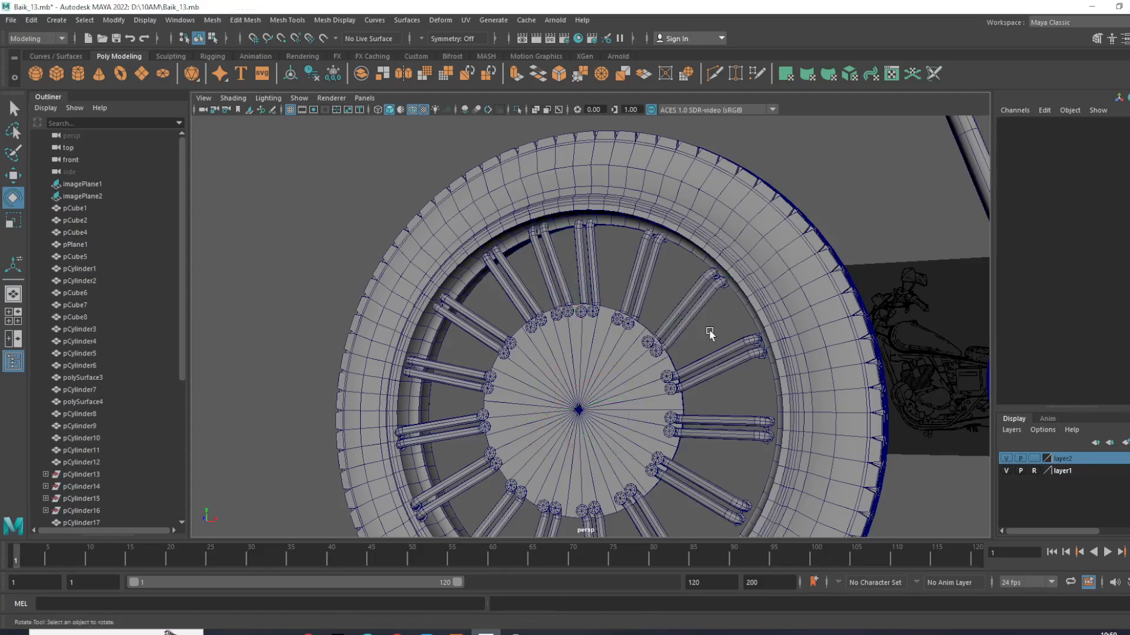
- Examine the spoked front wheel from several sides, along with the rest of the motorcycle and the spare tyres
scroll(715, 353, down, 5)
alt+drag(721, 373, 584, 307)
scroll(669, 344, down, 5)
scroll(698, 351, up, 5)
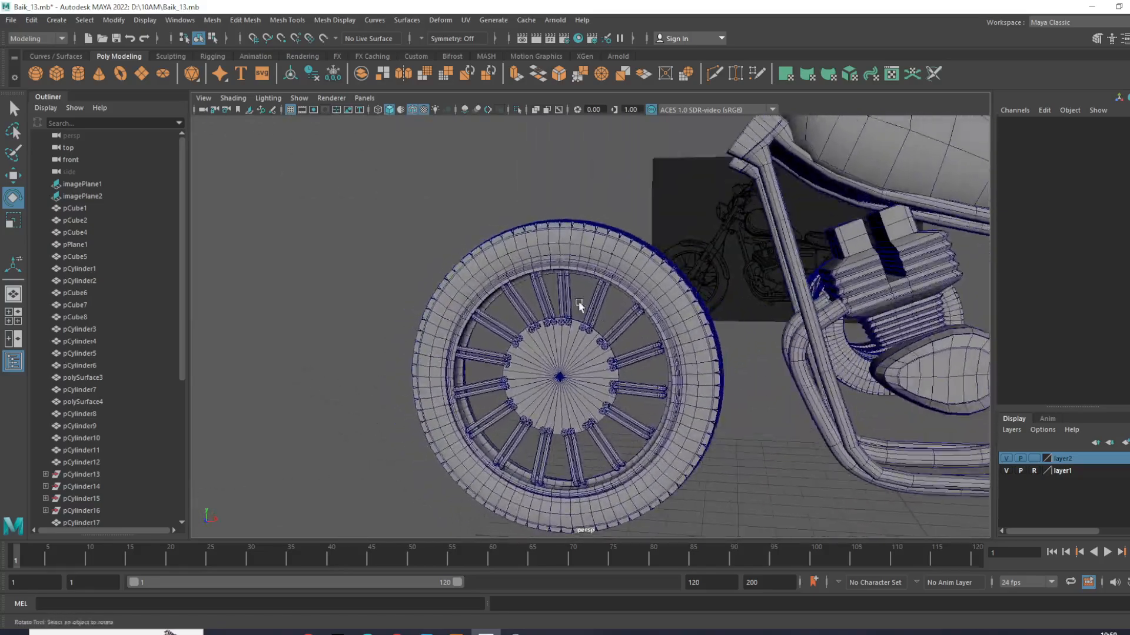
scroll(506, 374, up, 3)
scroll(512, 316, down, 5)
alt+drag(512, 316, 575, 355)
scroll(570, 339, up, 4)
scroll(530, 376, up, 2)
scroll(527, 397, down, 4)
scroll(540, 335, up, 4)
alt+drag(541, 334, 691, 343)
scroll(693, 342, down, 4)
alt+middle_drag(693, 341, 708, 249)
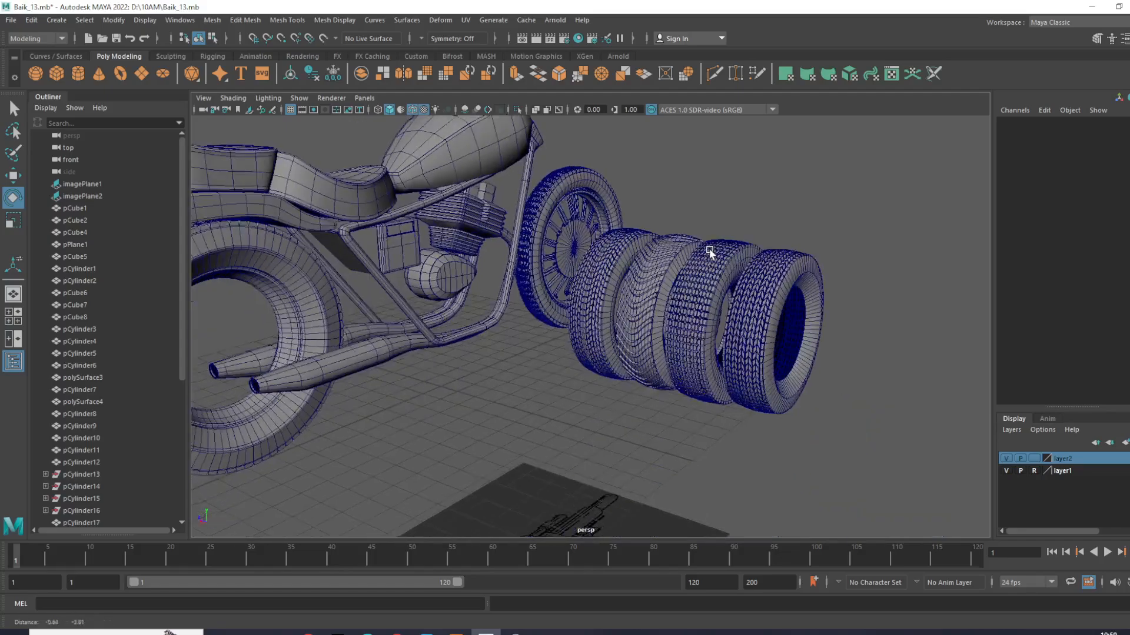
scroll(709, 249, up, 4)
drag(709, 249, 867, 389)
- Save the scene as Baik_14.mb in the 10AM folder on drive D
click(454, 449)
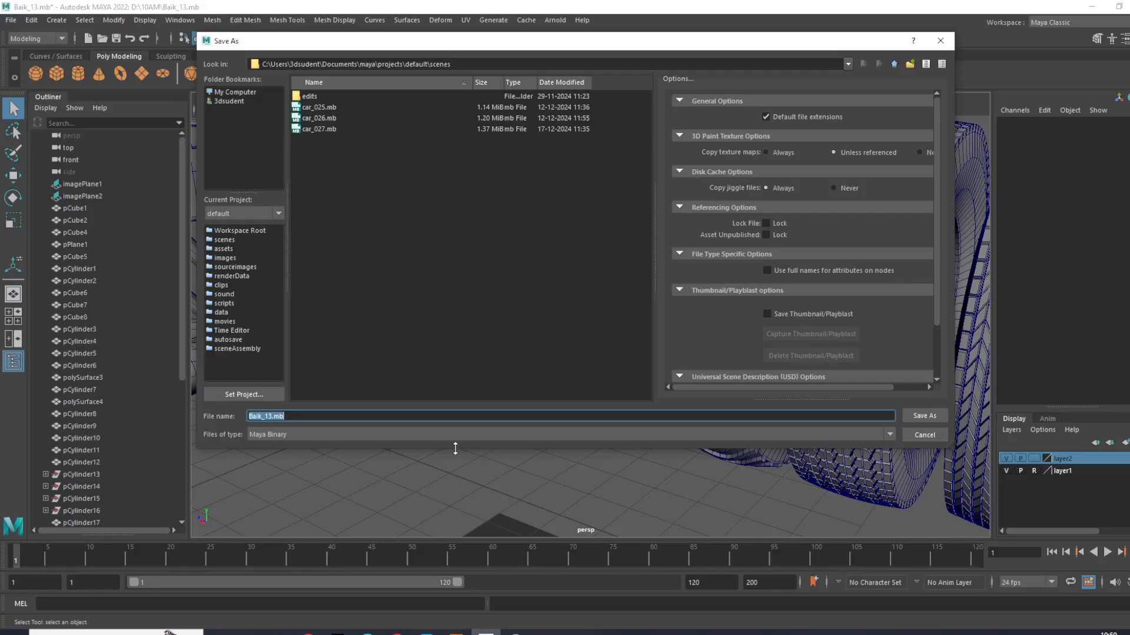
click(247, 92)
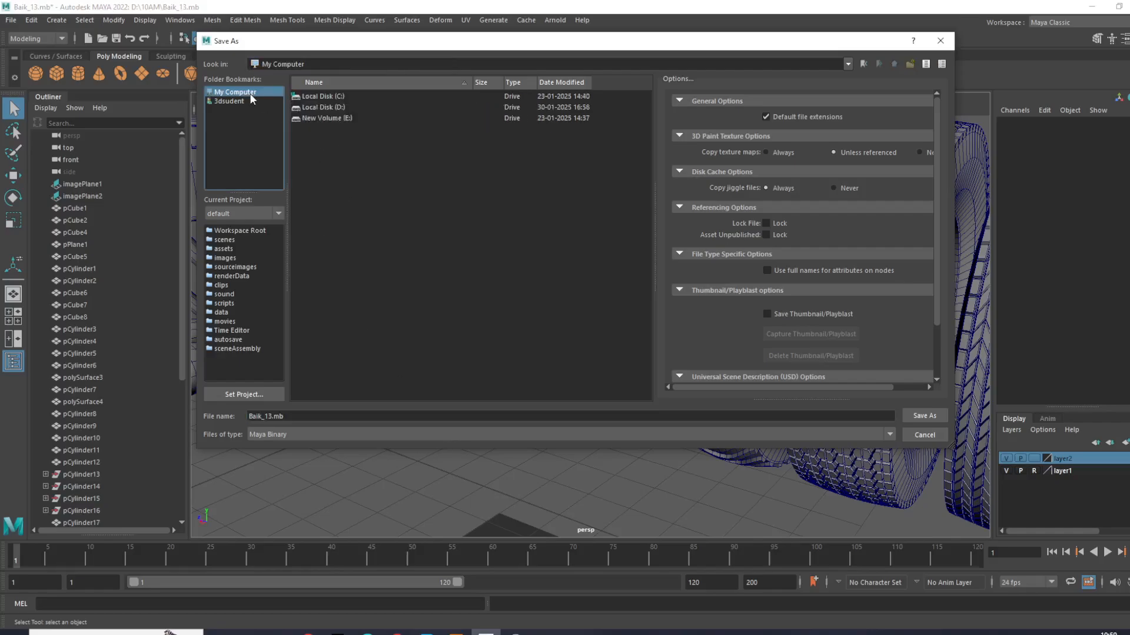
double_click(326, 107)
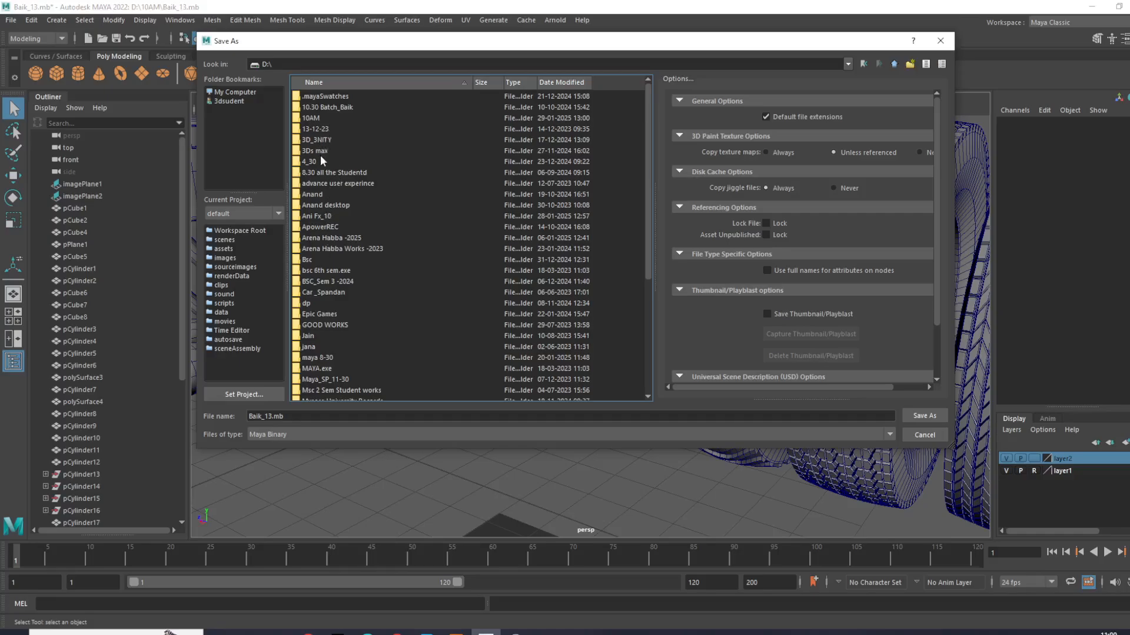
double_click(323, 118)
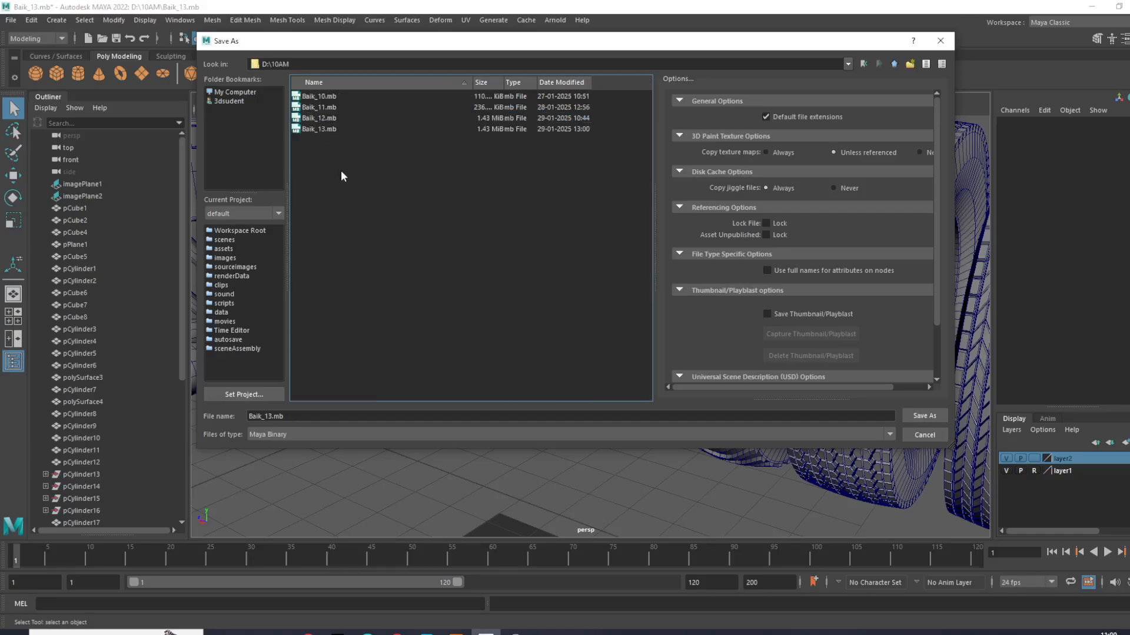
click(324, 127)
click(310, 418)
key(BackSpace)
text(4)
key(Return)
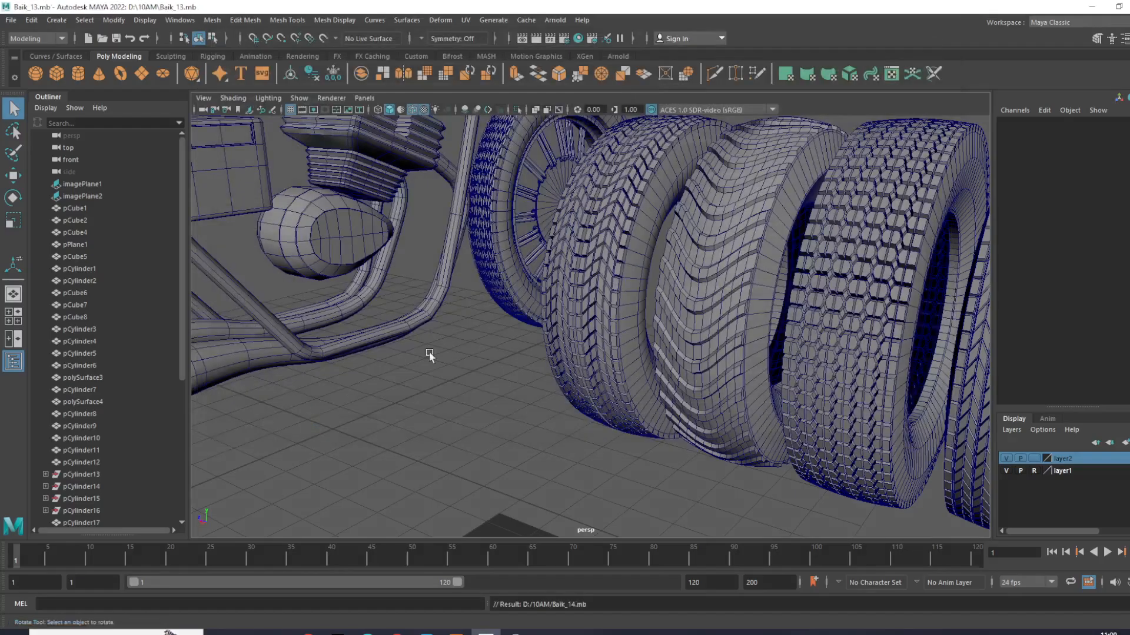
- Examine the whole motorcycle model and the tread patterns on the row of spare tyres
key(e)
scroll(399, 366, down, 5)
scroll(525, 300, up, 5)
alt+drag(525, 300, 705, 467)
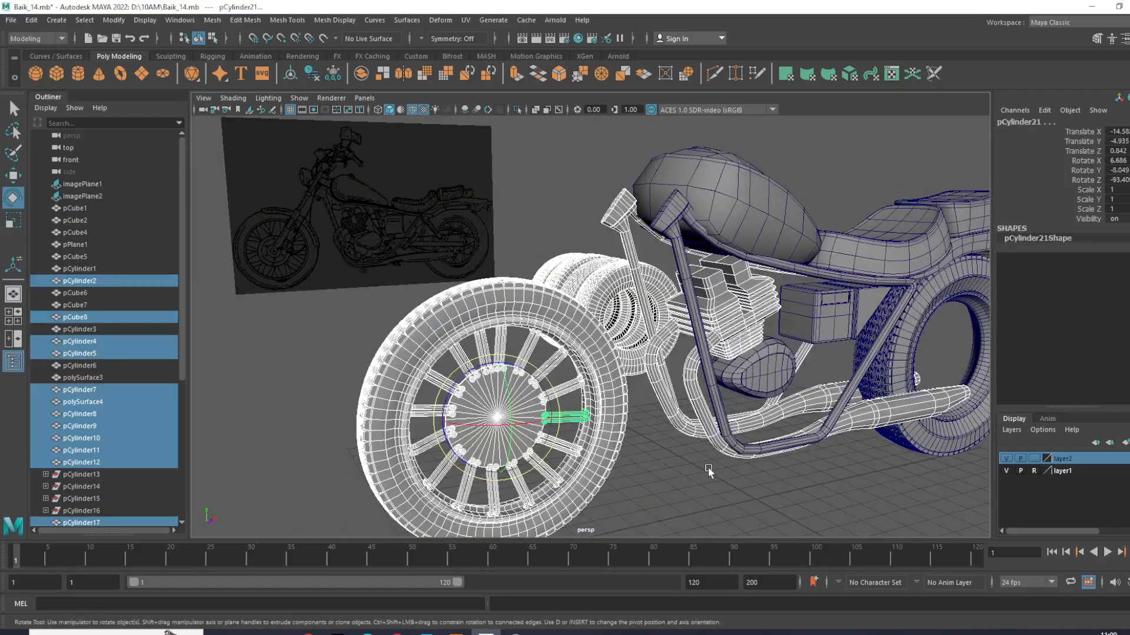
click(708, 467)
key(f)
scroll(708, 467, up, 8)
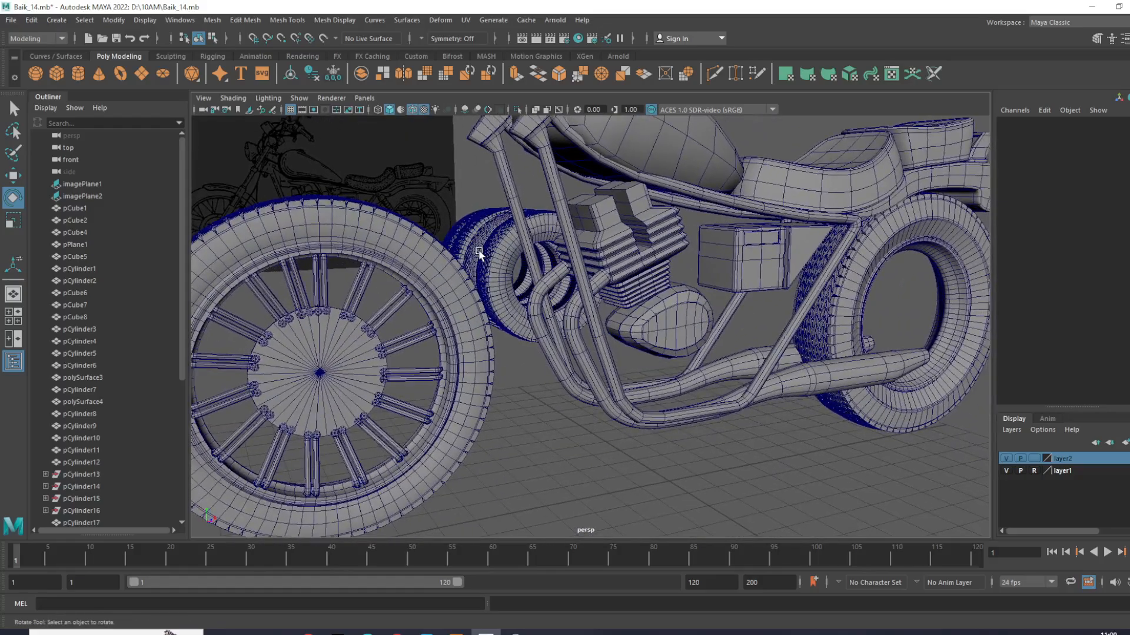
drag(479, 252, 528, 281)
alt+drag(461, 320, 633, 421)
alt+middle_drag(406, 329, 633, 420)
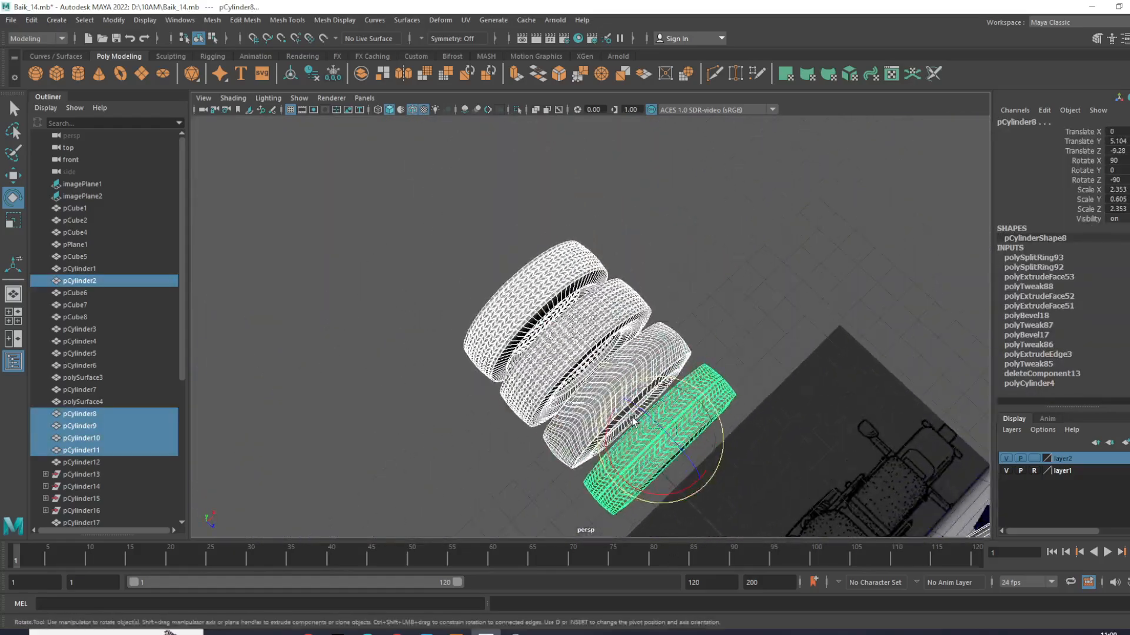
scroll(633, 421, up, 5)
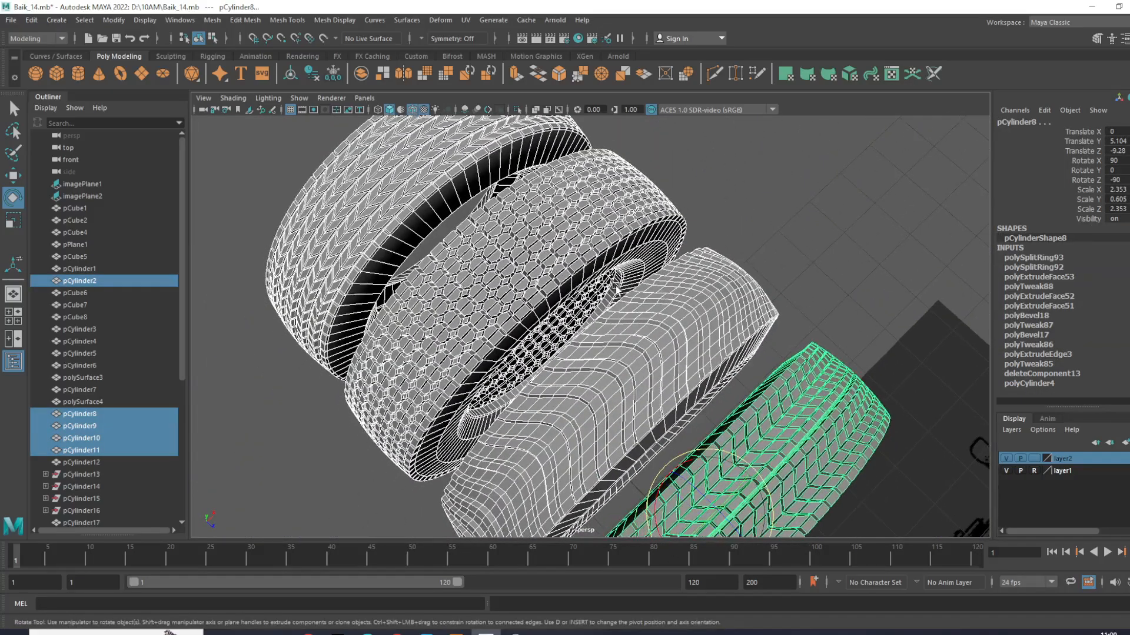
click(769, 233)
key(ctrl+z)
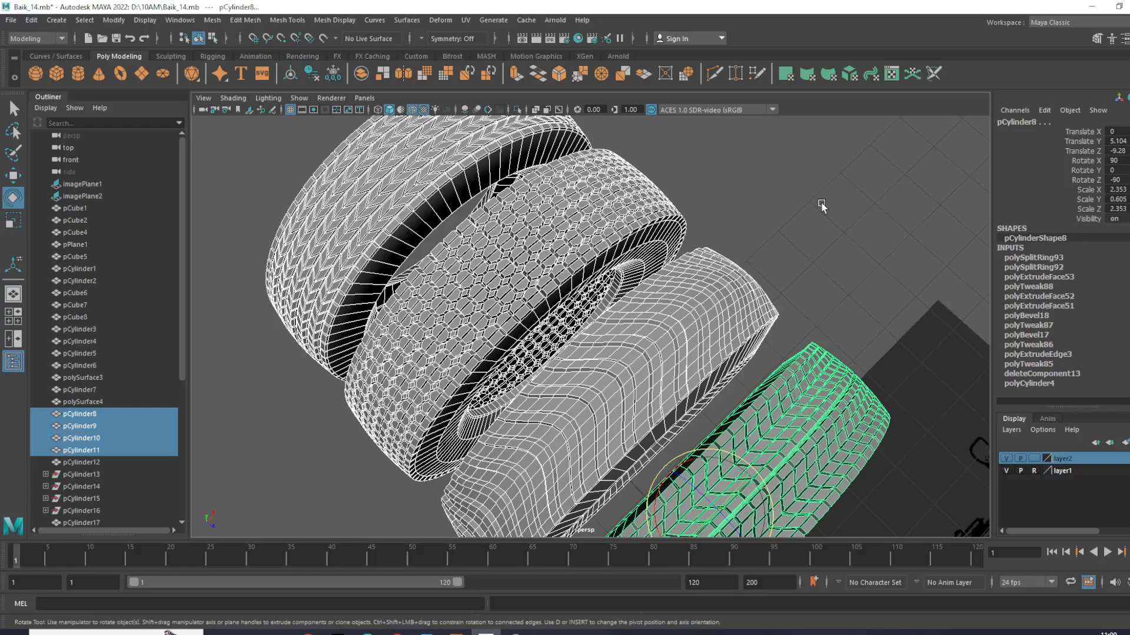
click(822, 206)
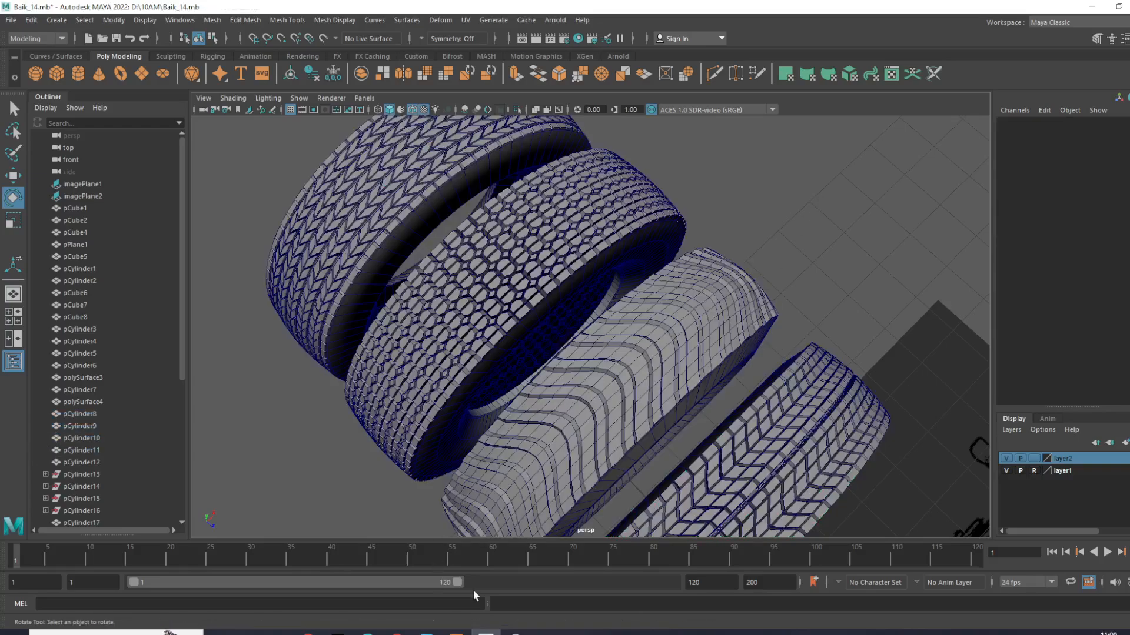